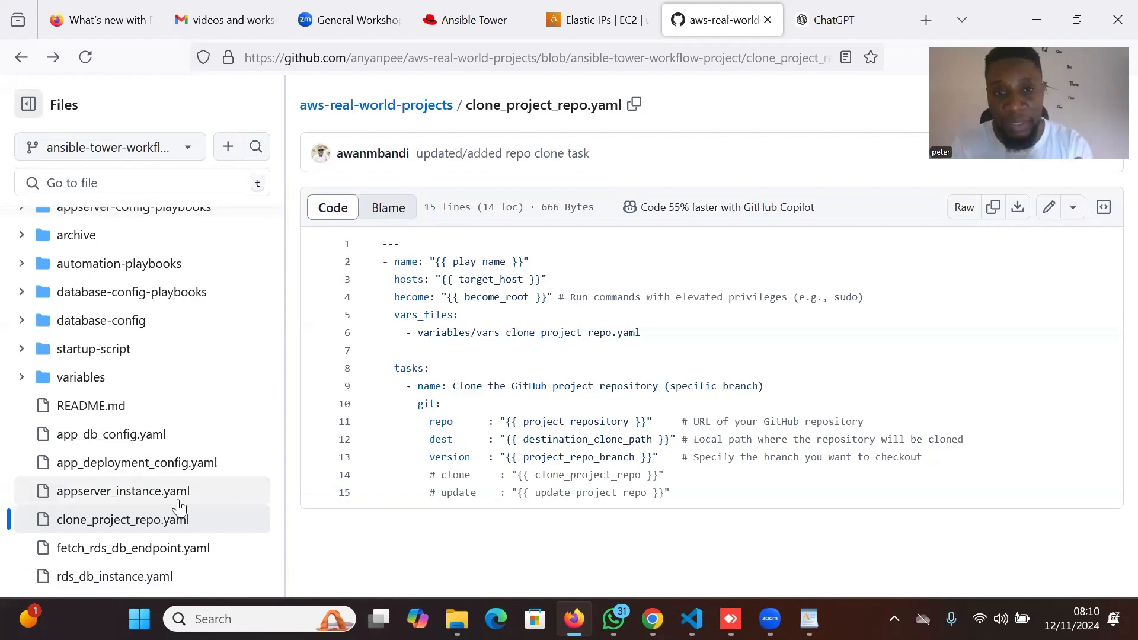
# Leave clone_project_repo.yaml and return to the aws-real-world-projects repository main page via the breadcrumb.
pyautogui.scroll(2, 452, 317)
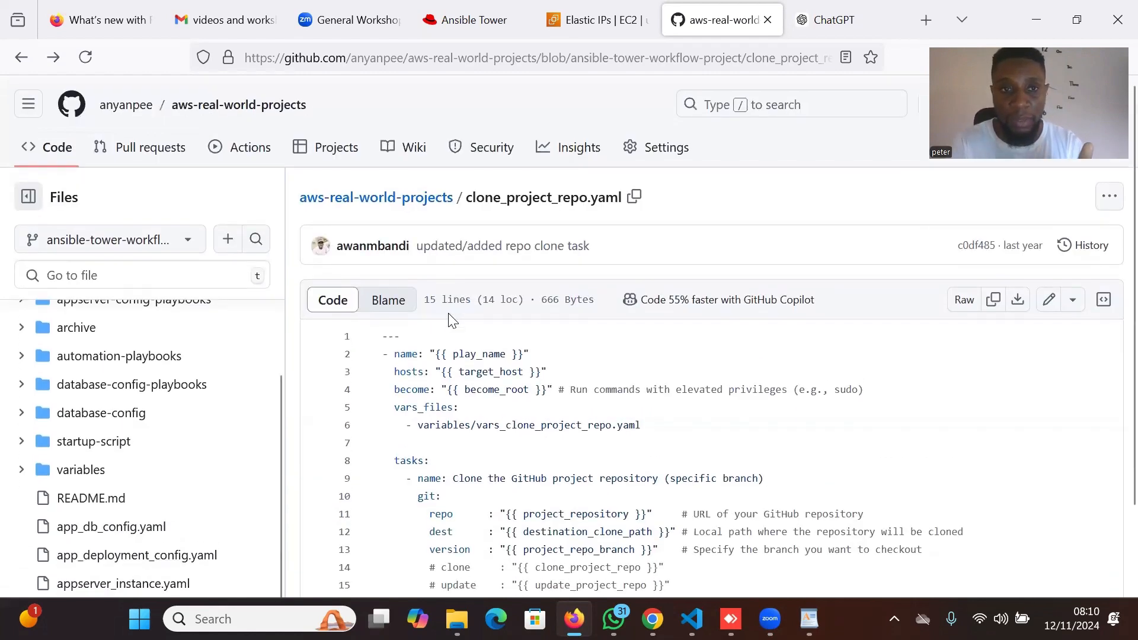
pyautogui.scroll(2, 306, 241)
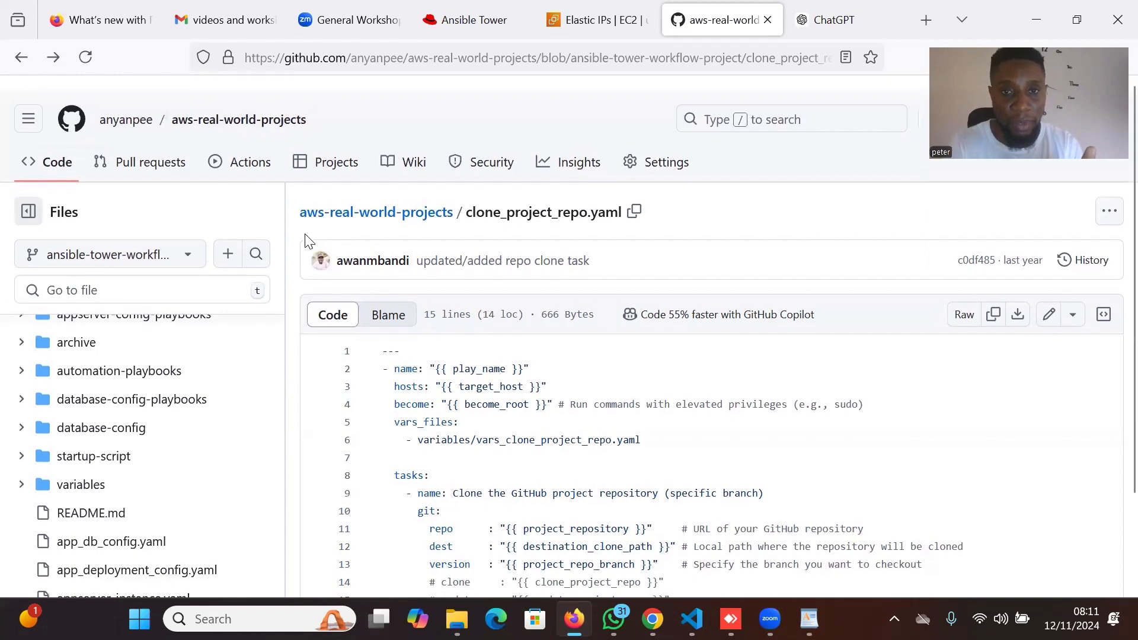
pyautogui.click(17, 59)
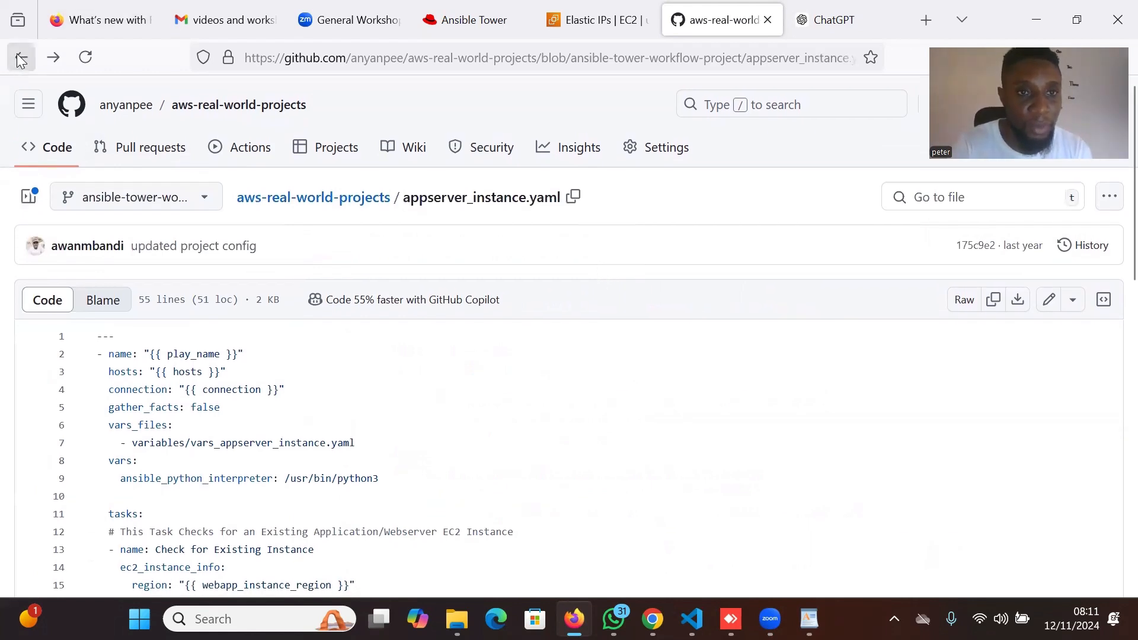
pyautogui.click(201, 113)
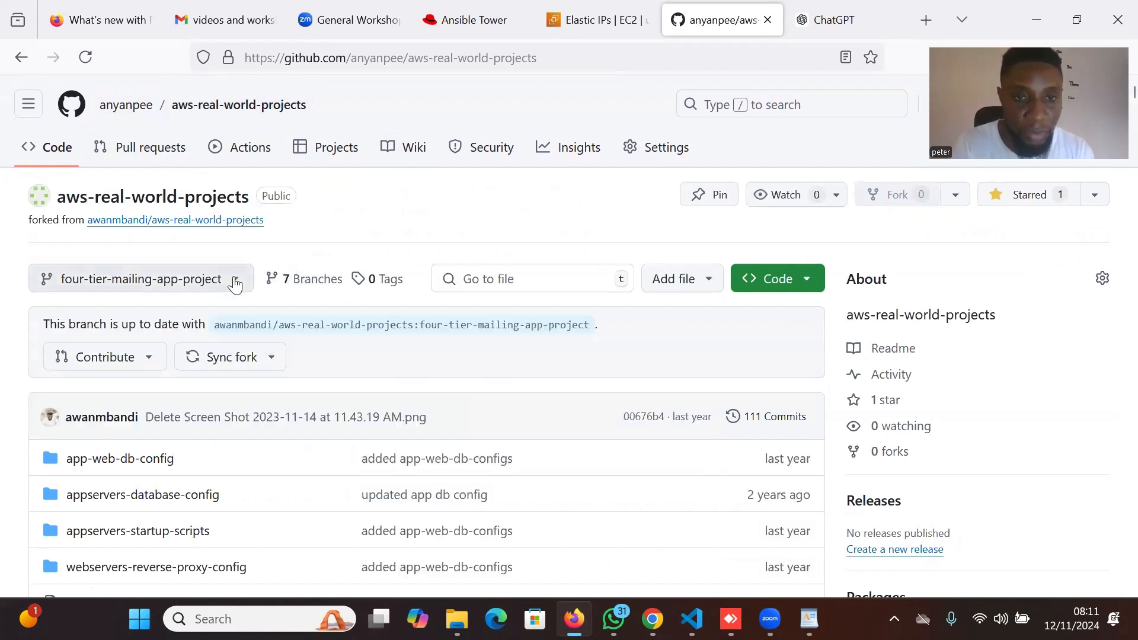
# Switch to the ansible-tower-workflow-project branch, view its clone options, and browse its files.
pyautogui.click(235, 282)
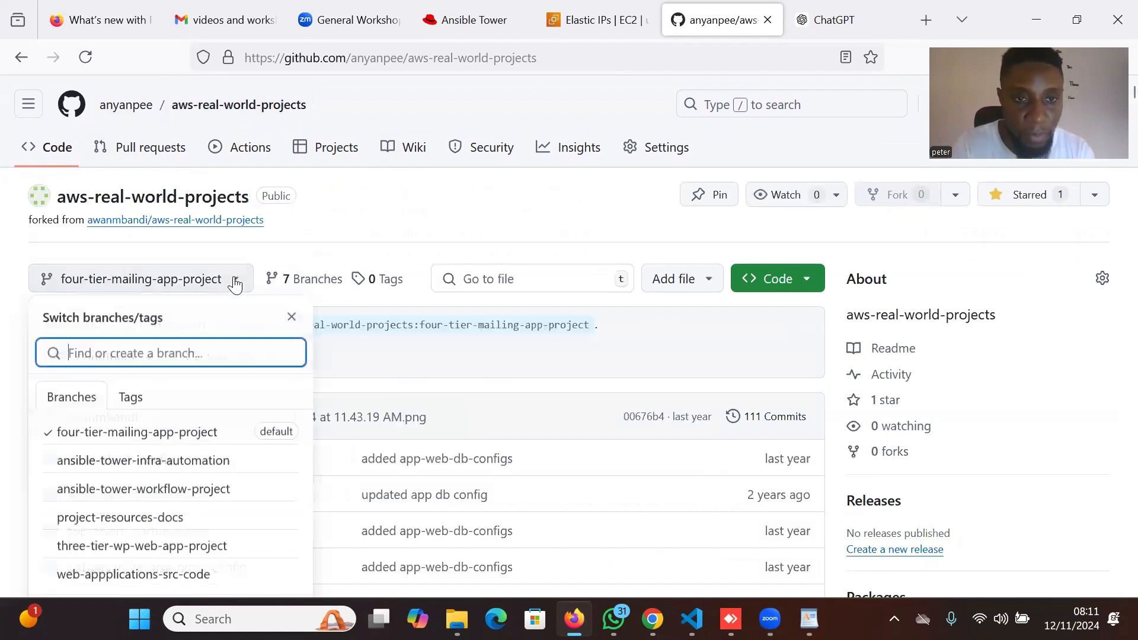
pyautogui.click(204, 489)
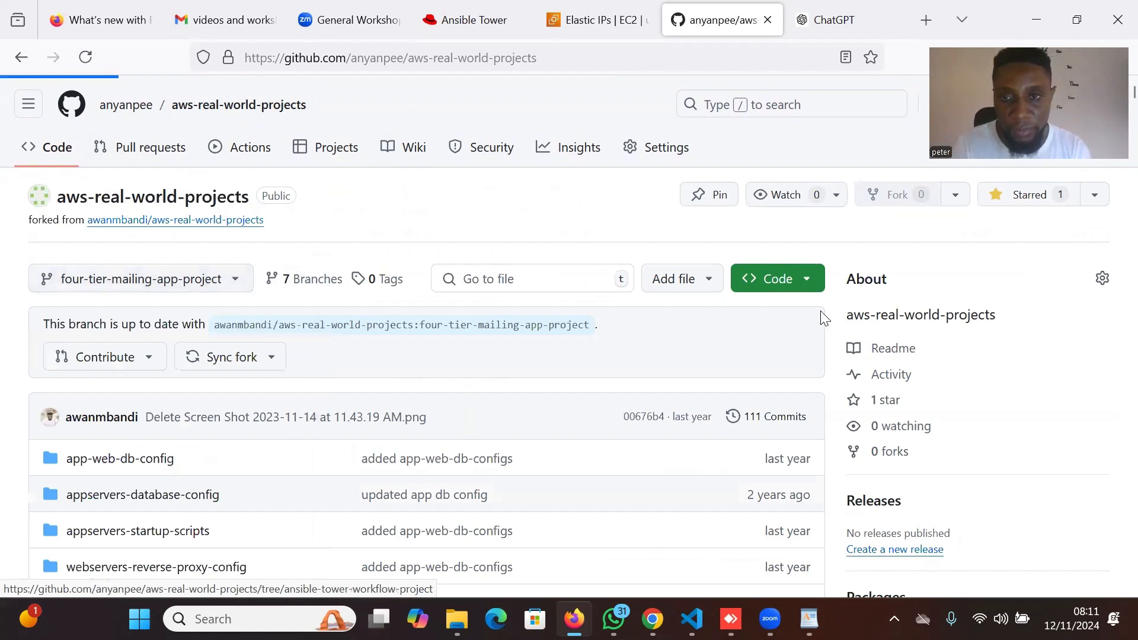
pyautogui.click(806, 280)
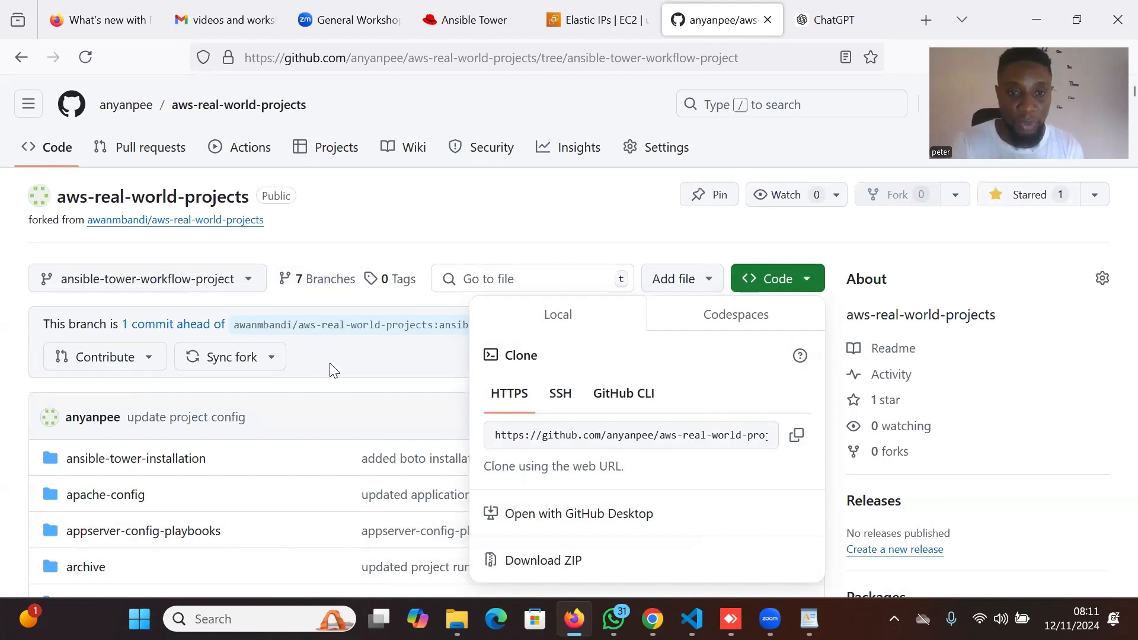
pyautogui.scroll(-2, 333, 369)
pyautogui.scroll(-6, 333, 369)
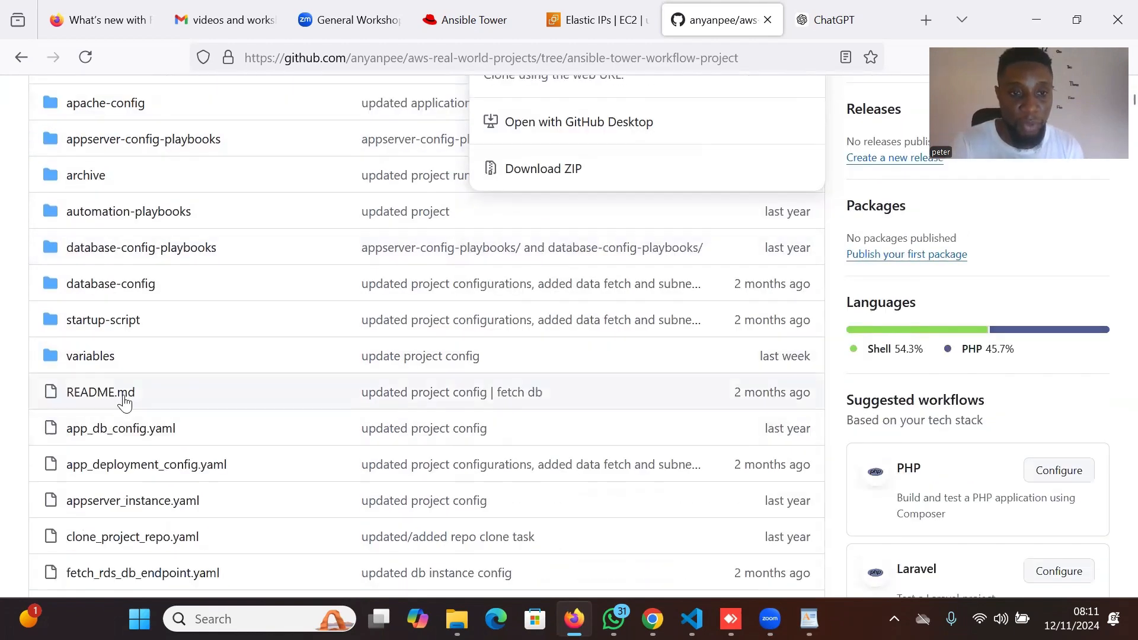
pyautogui.press('Escape')
pyautogui.scroll(-3, 467, 437)
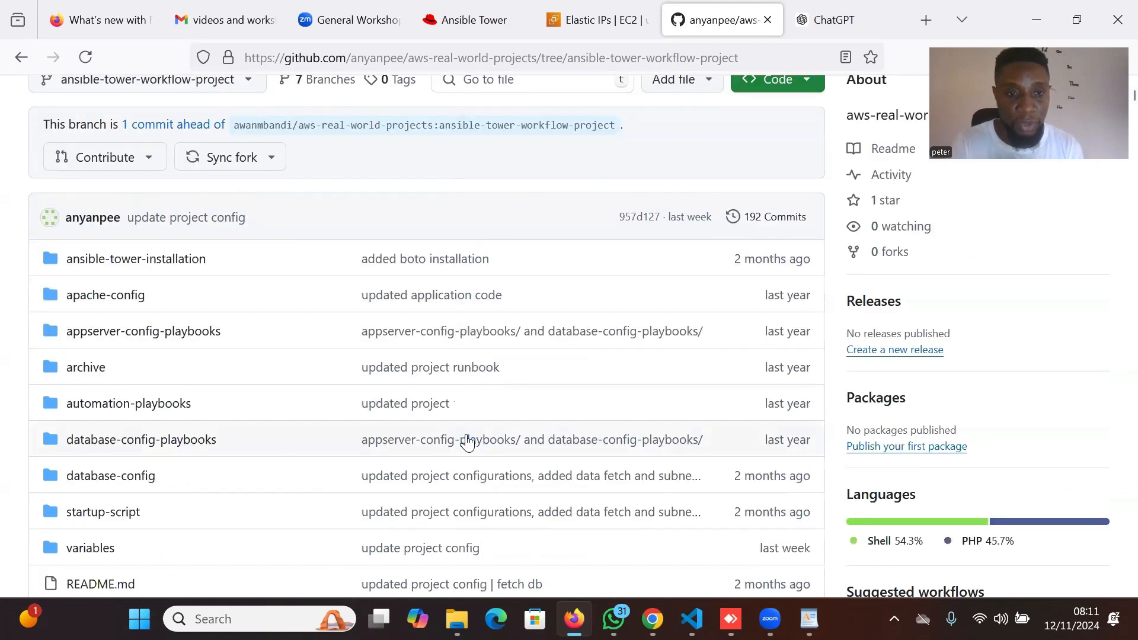
pyautogui.scroll(-2, 467, 439)
pyautogui.click(102, 437)
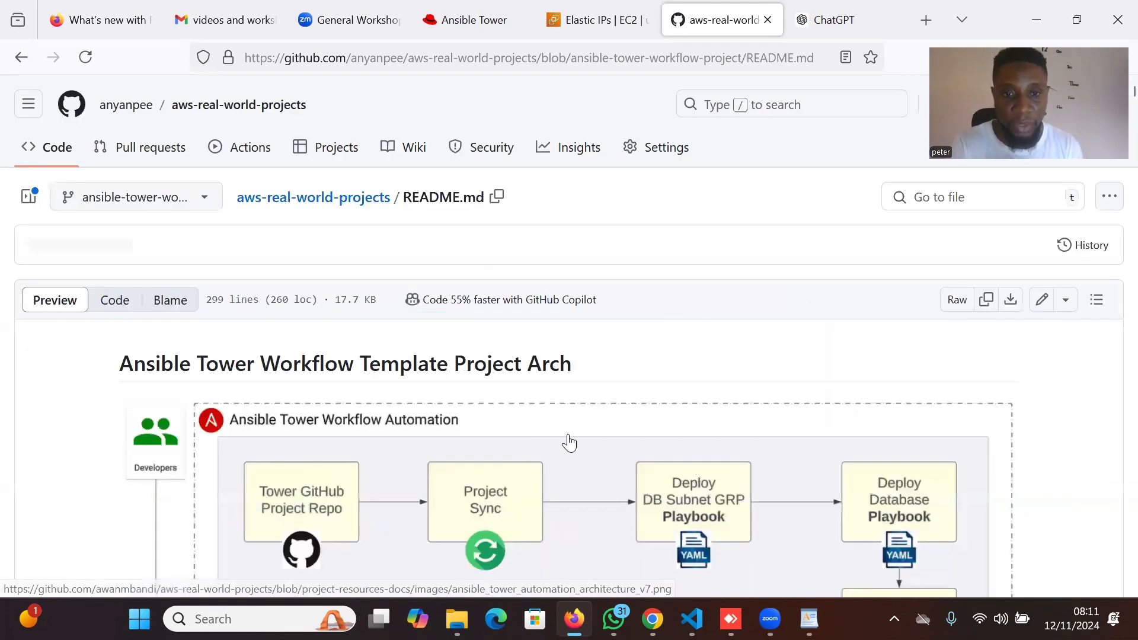
pyautogui.scroll(-5, 585, 442)
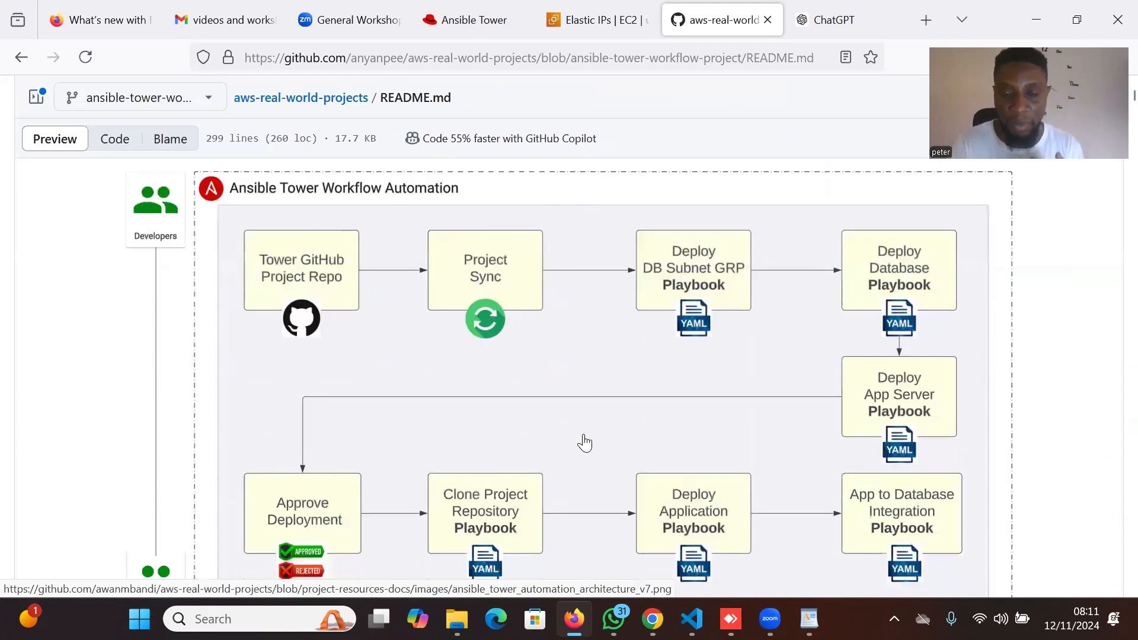
pyautogui.scroll(-2, 584, 442)
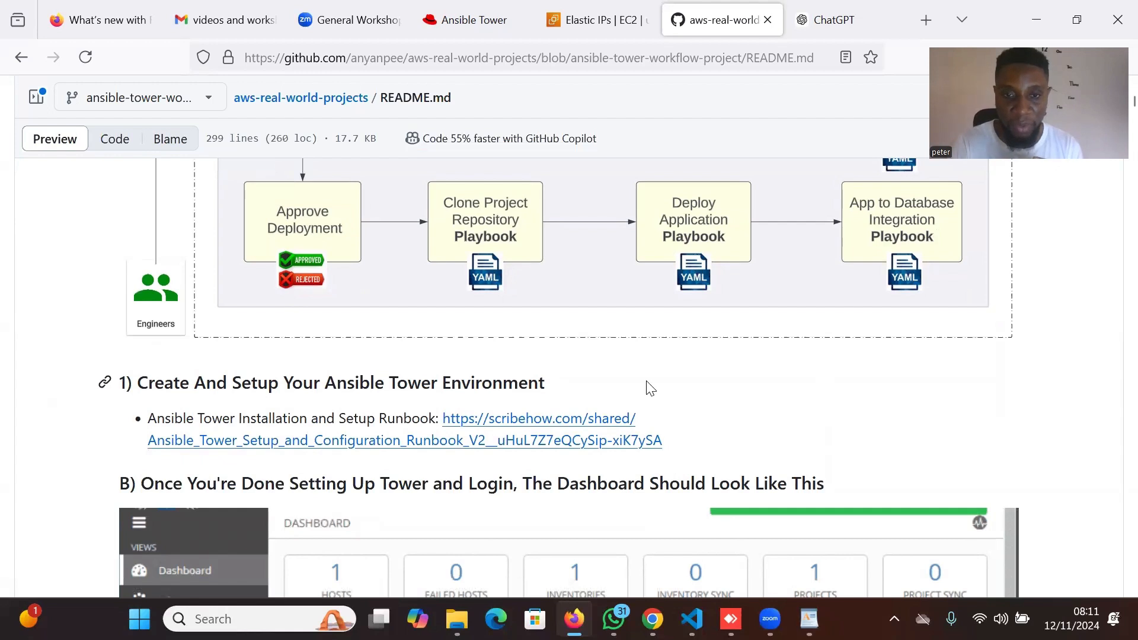
pyautogui.scroll(-1, 743, 383)
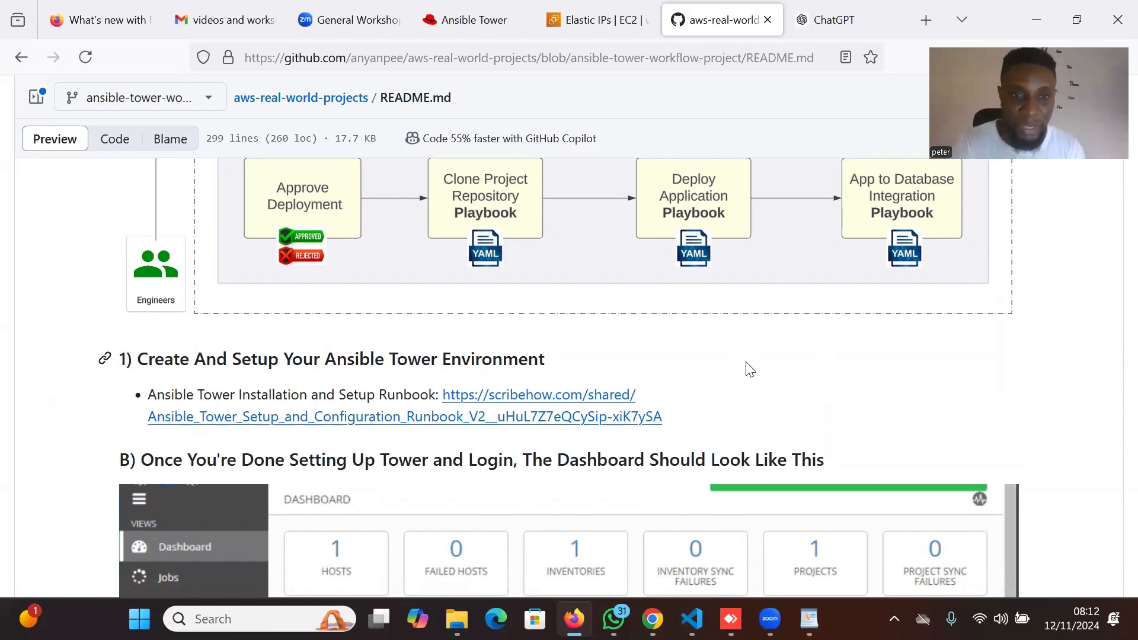
pyautogui.scroll(8, 748, 368)
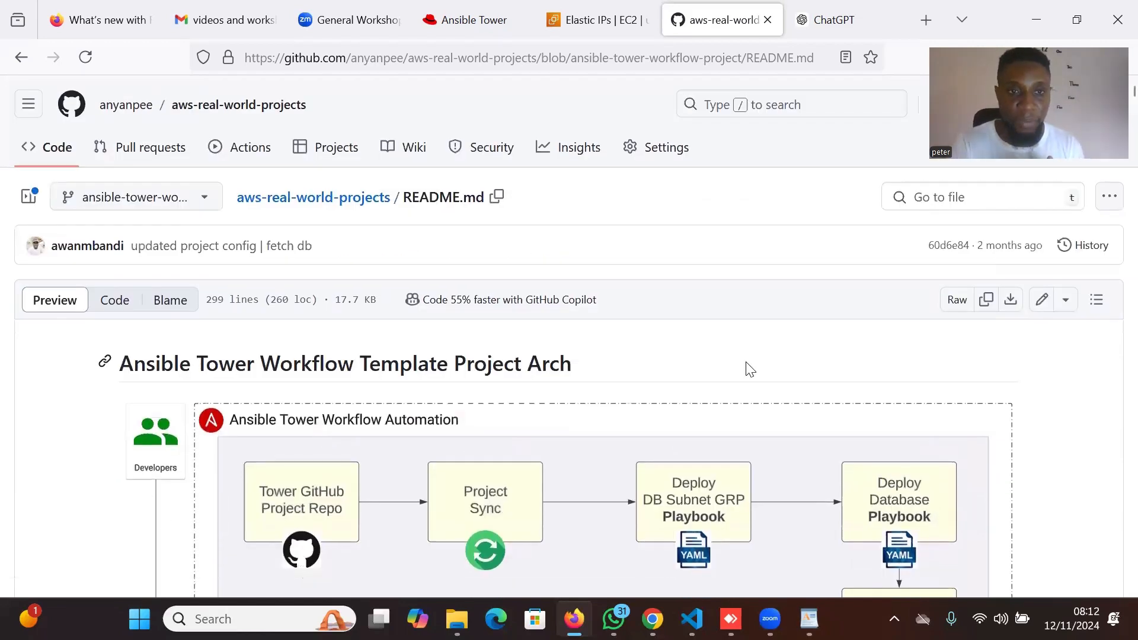
pyautogui.scroll(-3, 748, 367)
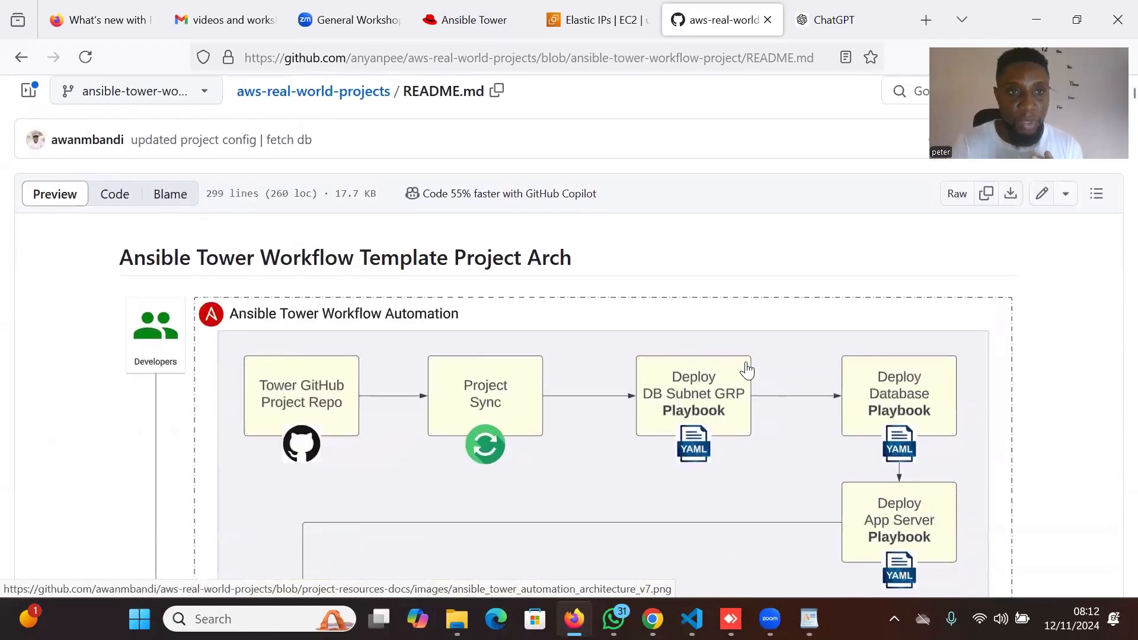
pyautogui.scroll(3, 746, 370)
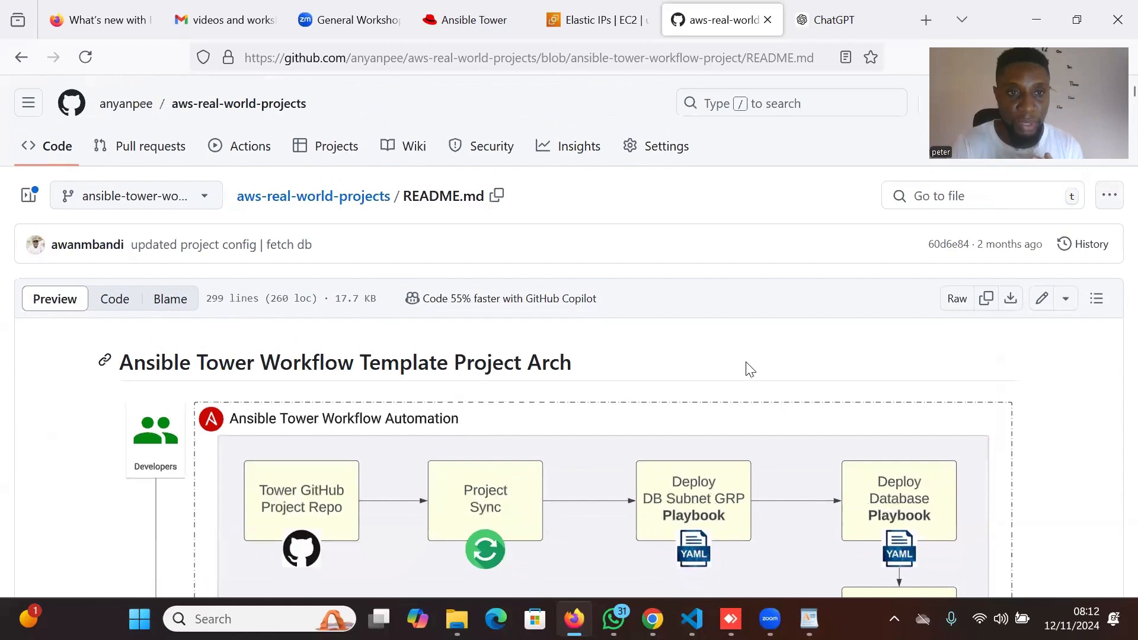
pyautogui.scroll(-12, 748, 368)
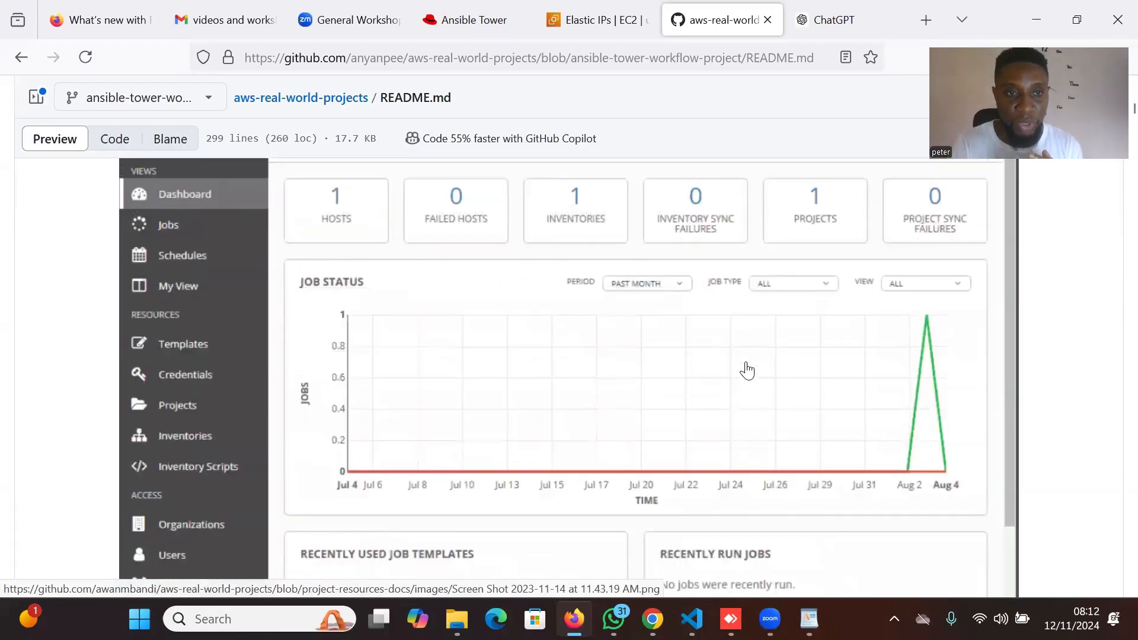
pyautogui.scroll(15, 745, 369)
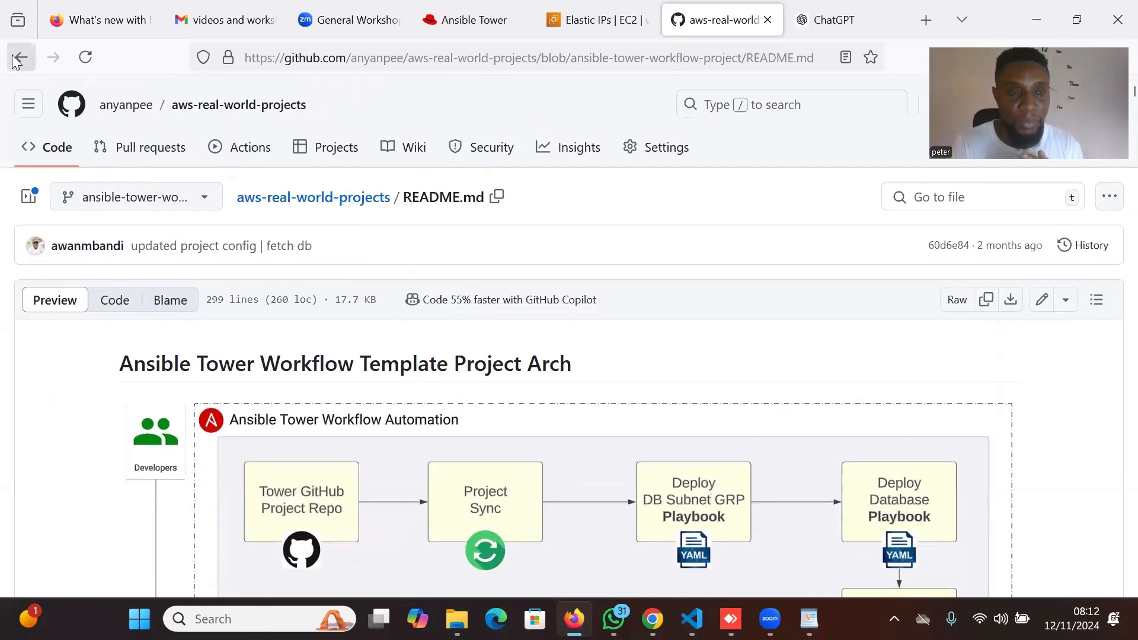
pyautogui.click(19, 58)
pyautogui.scroll(-1, 216, 379)
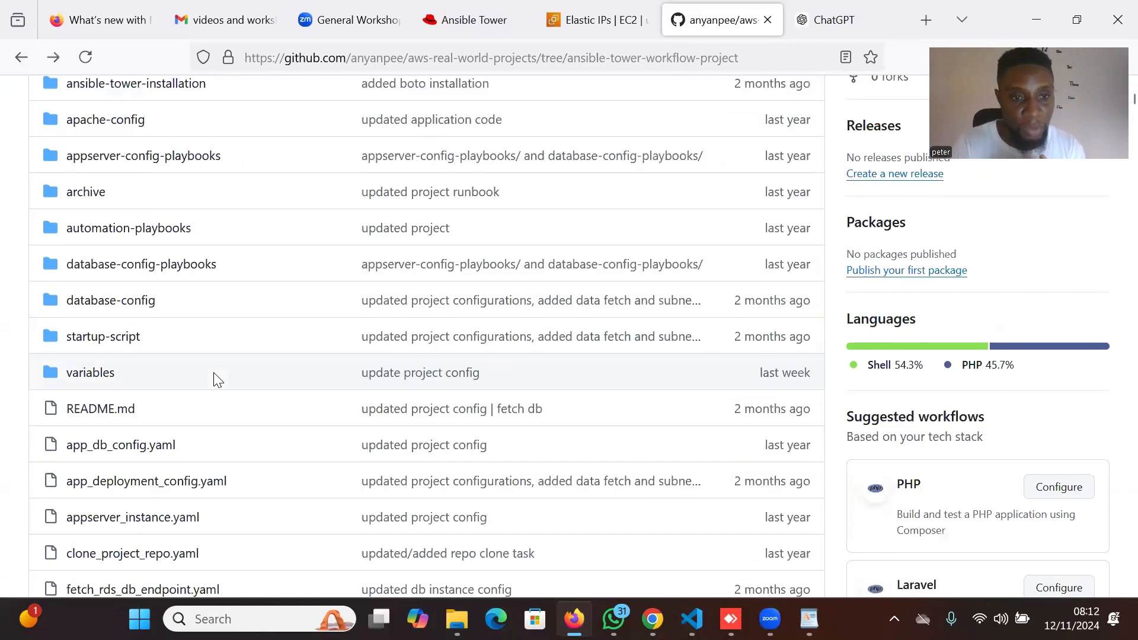
pyautogui.scroll(-3, 216, 379)
pyautogui.scroll(5, 216, 379)
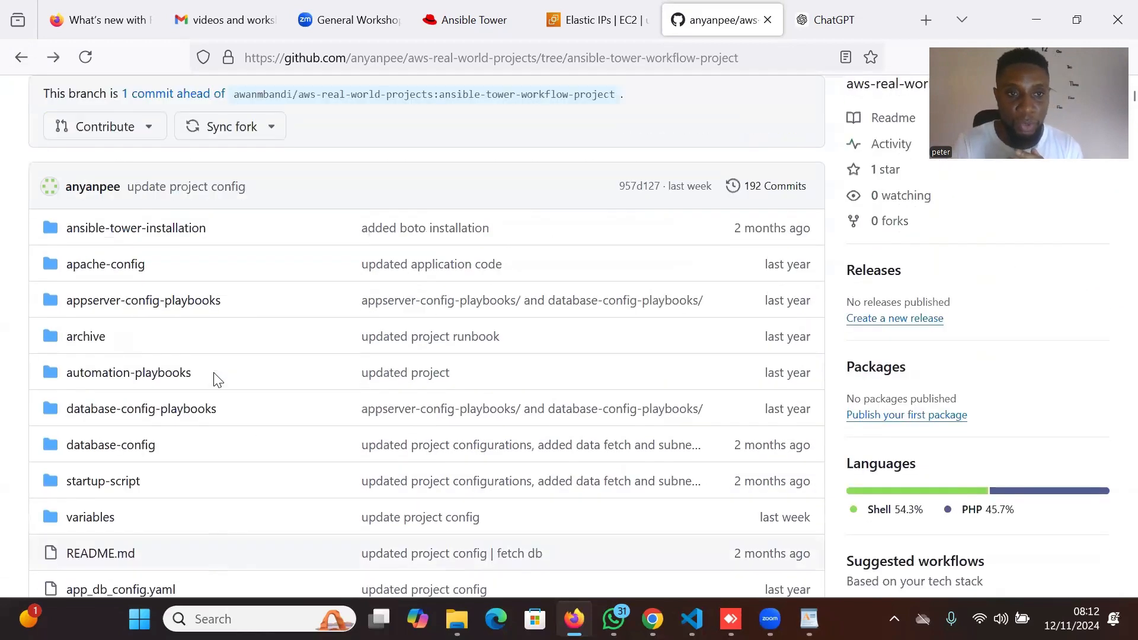
pyautogui.scroll(3, 216, 379)
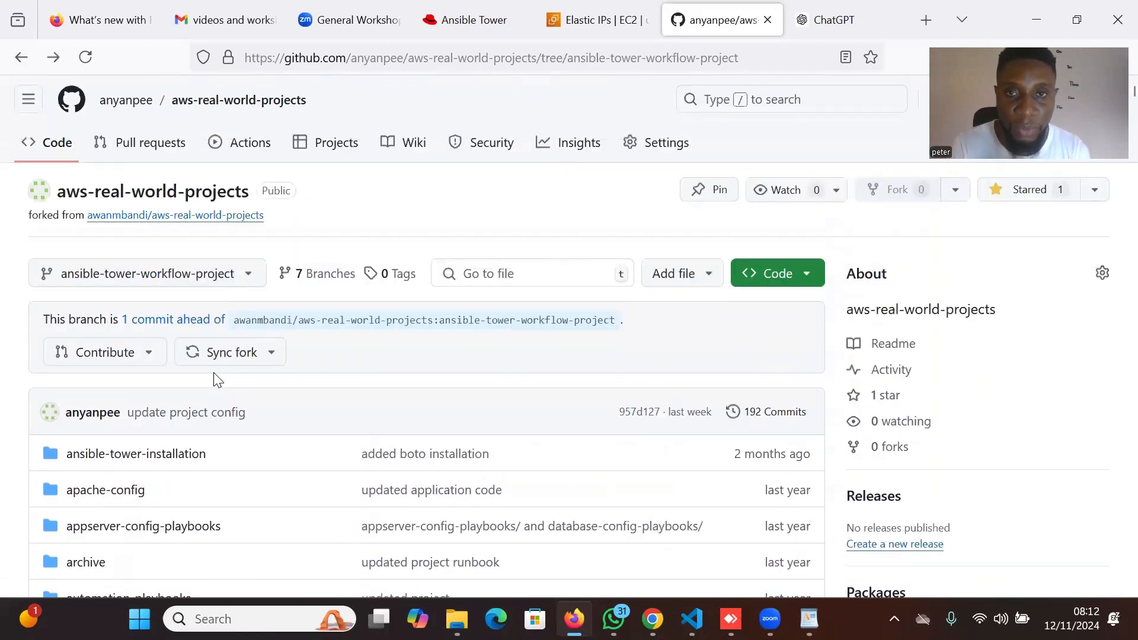
# Sign back into Ansible Tower as admin with the account password.
pyautogui.click(493, 3)
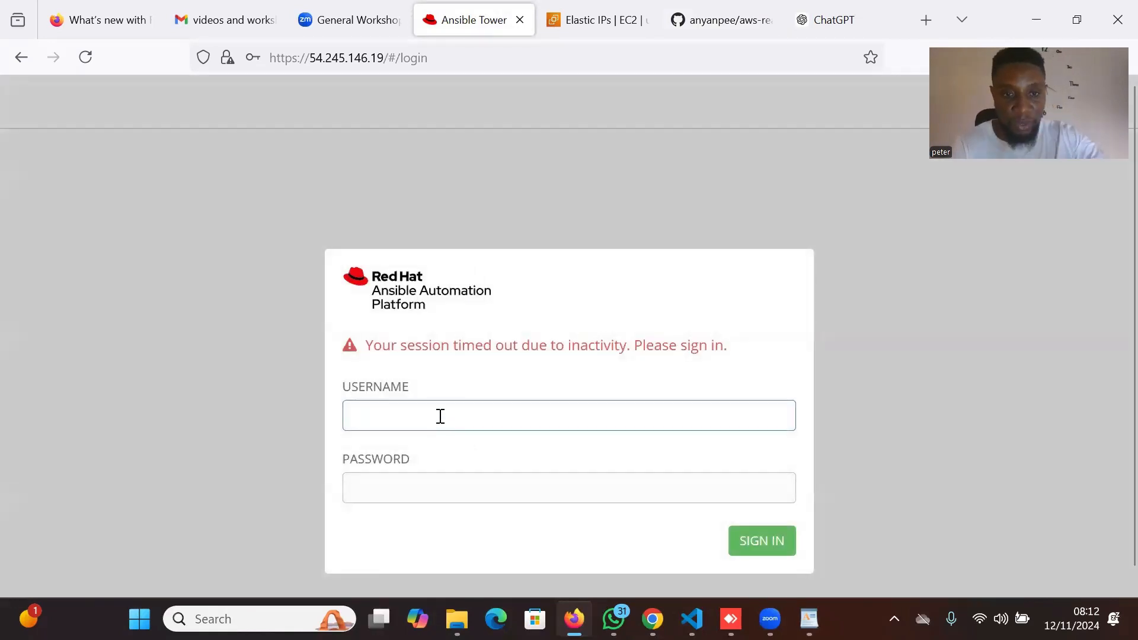
pyautogui.click(440, 416)
pyautogui.write('adm')
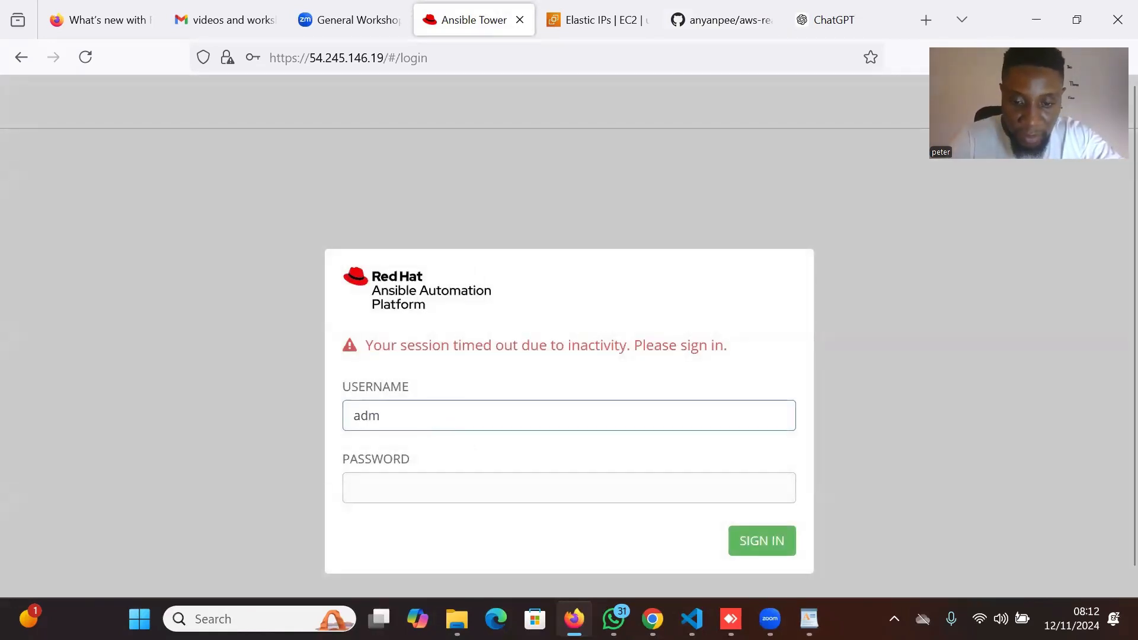
pyautogui.write('in')
pyautogui.click(434, 494)
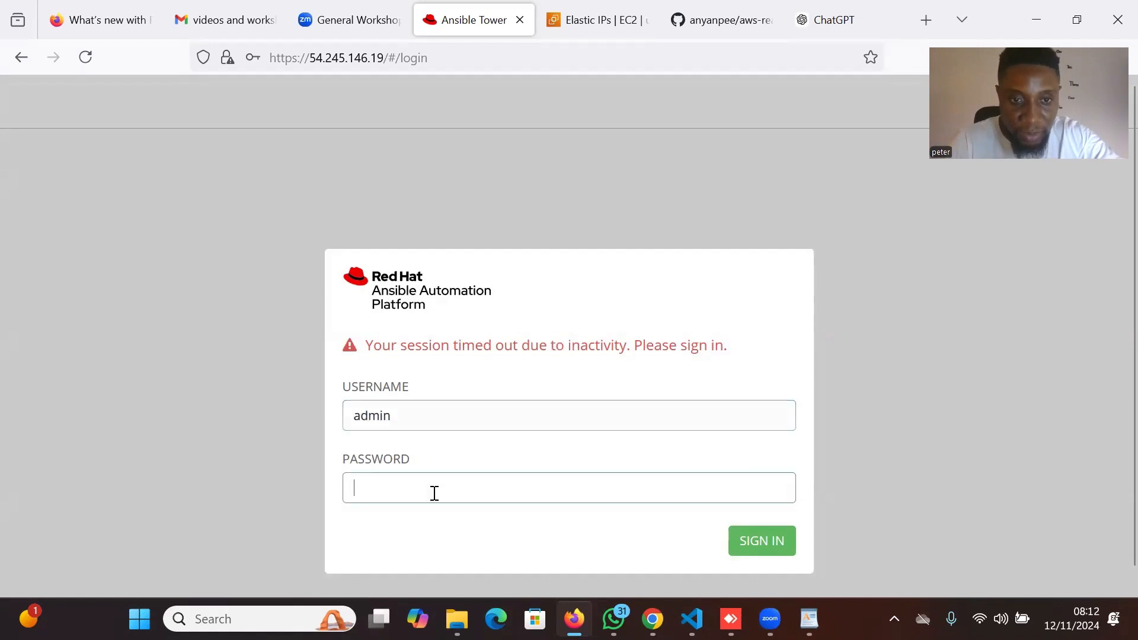
pyautogui.write('admin')
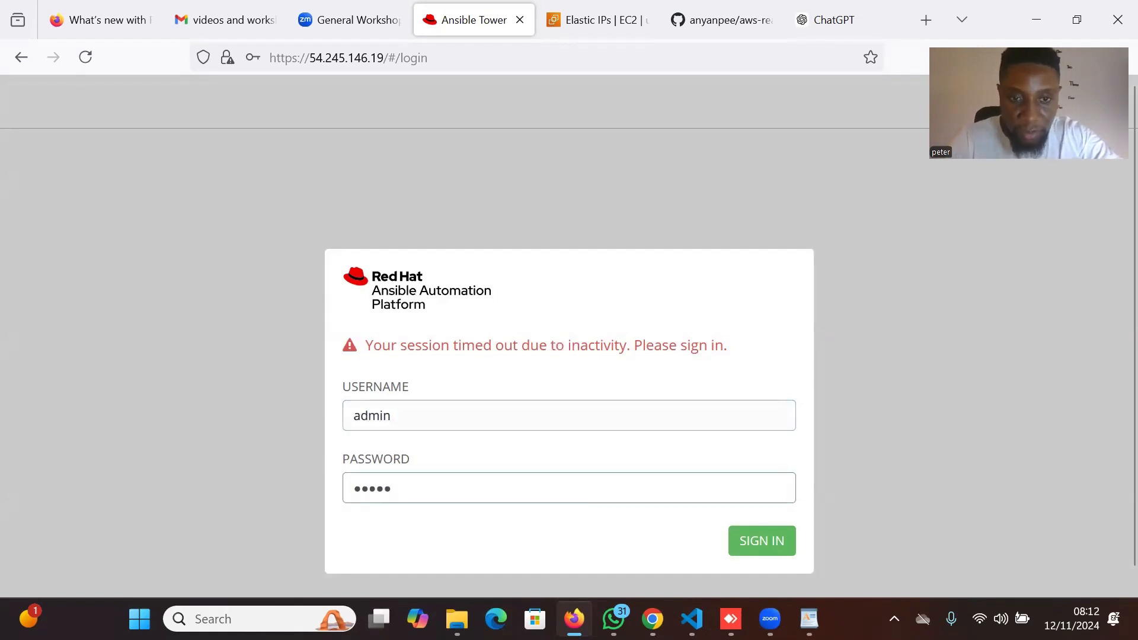
pyautogui.click(763, 544)
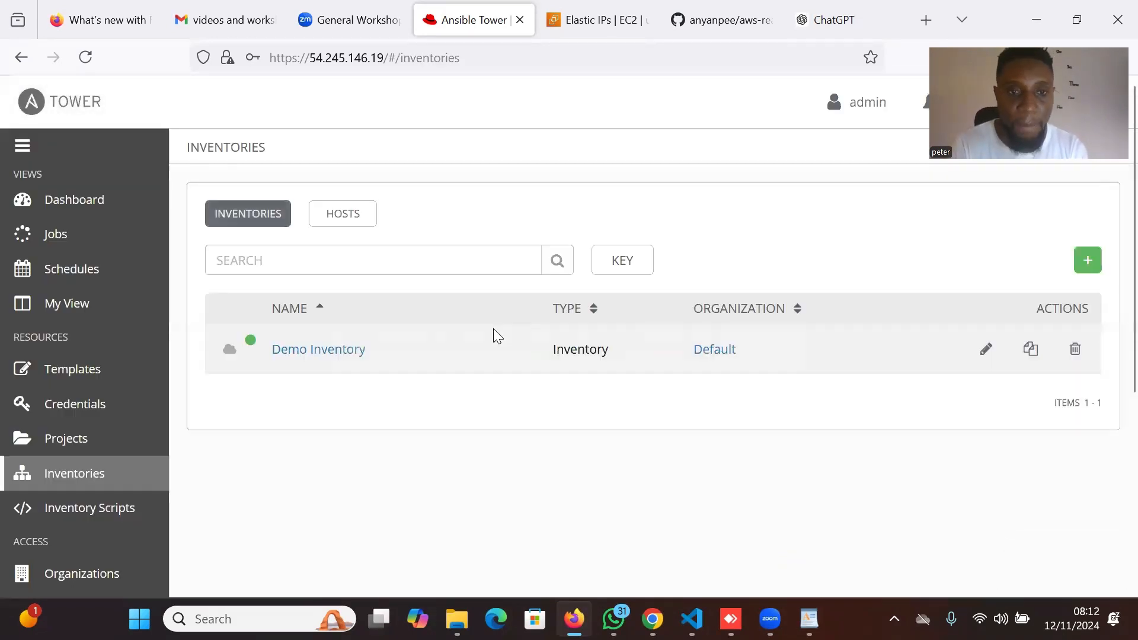
pyautogui.scroll(-2, 381, 447)
pyautogui.scroll(2, 382, 444)
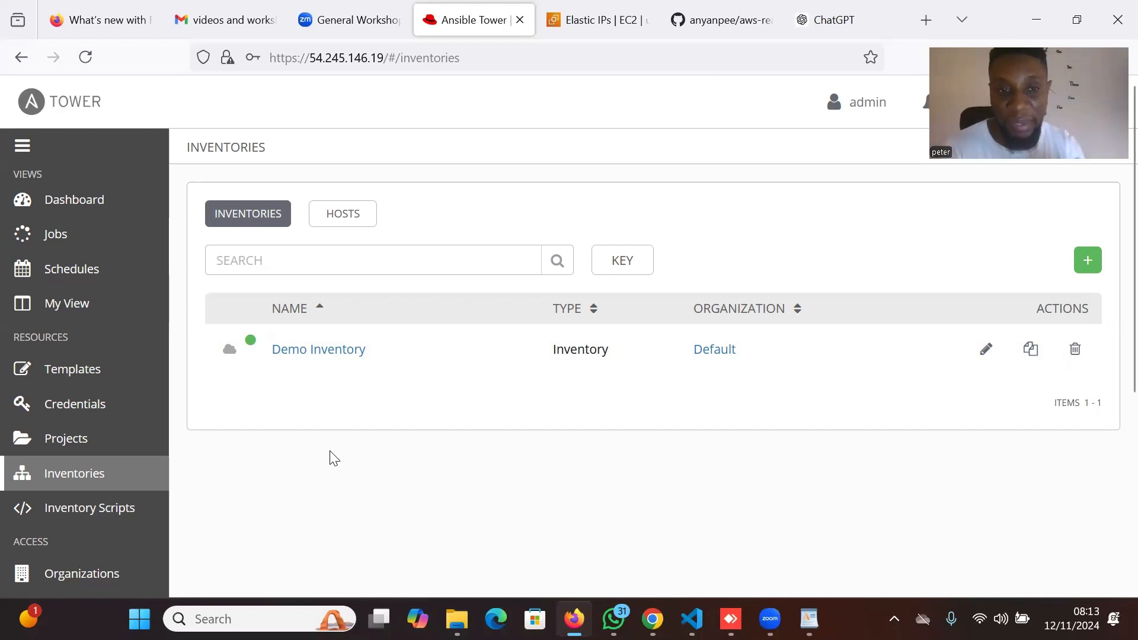
# Copy Elastic IP 52.37.250.135 from AWS and return to Ansible Tower Inventories.
pyautogui.click(585, 13)
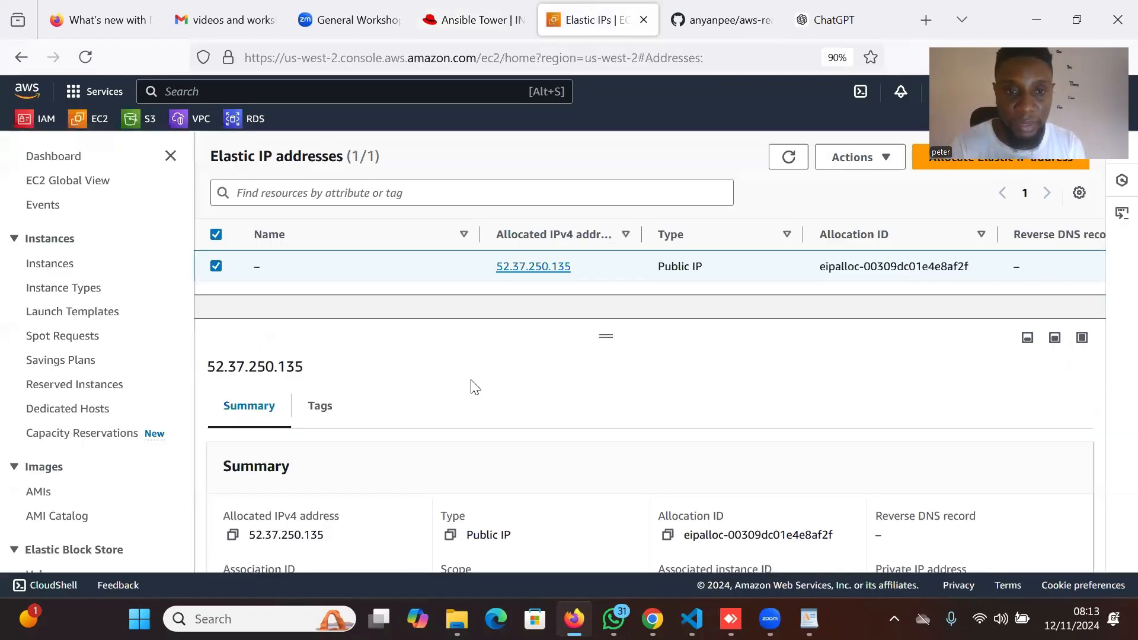
pyautogui.scroll(-3, 470, 385)
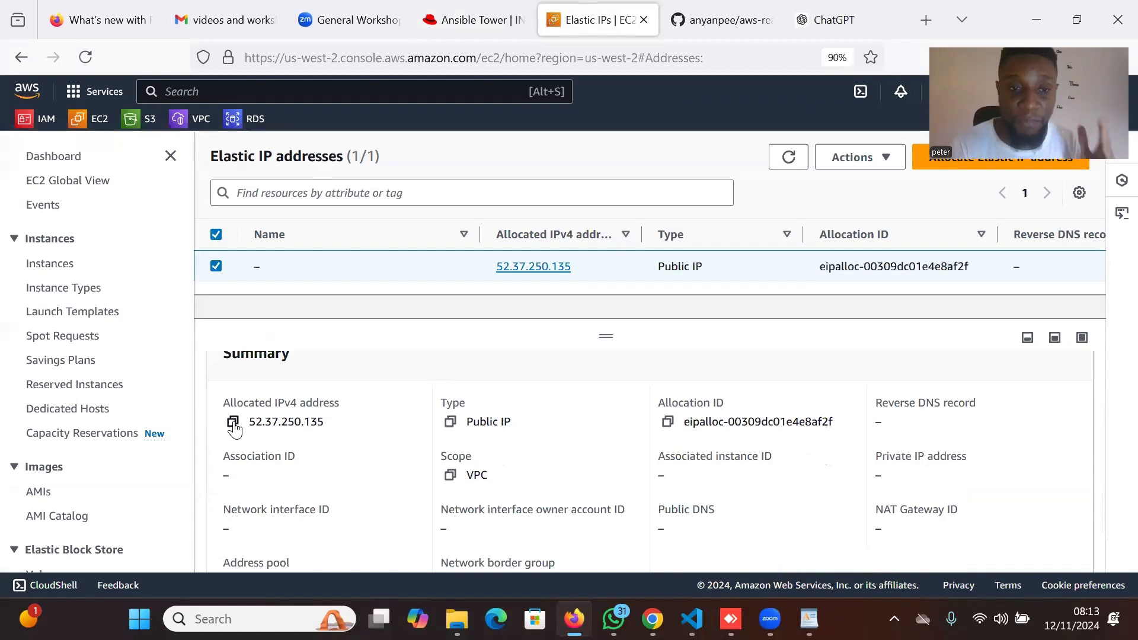
pyautogui.click(233, 422)
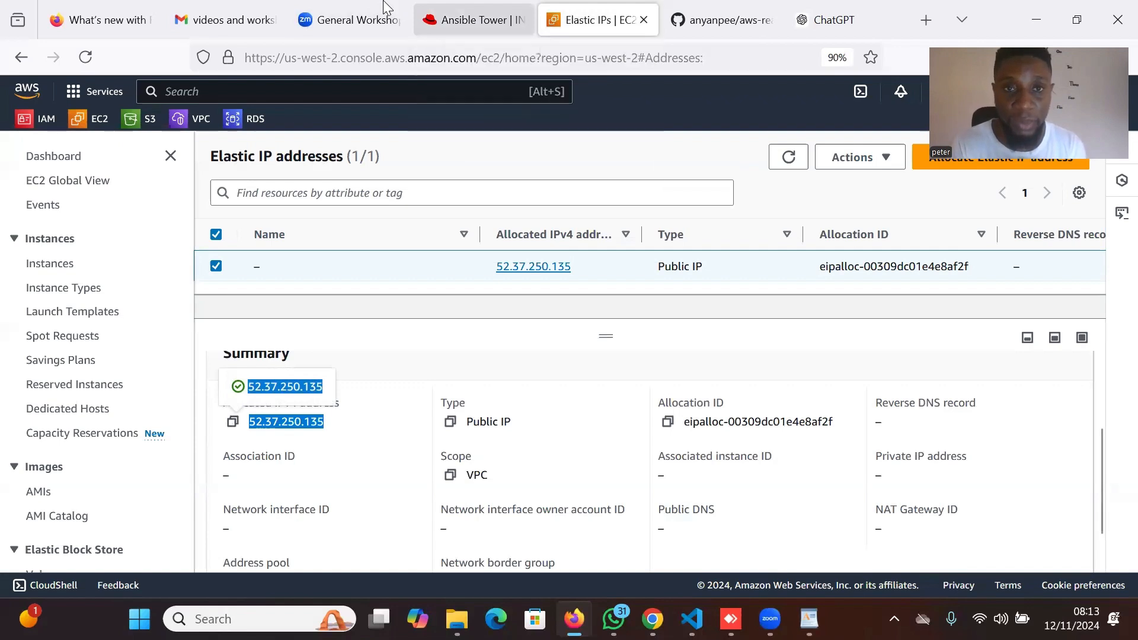
pyautogui.click(423, 20)
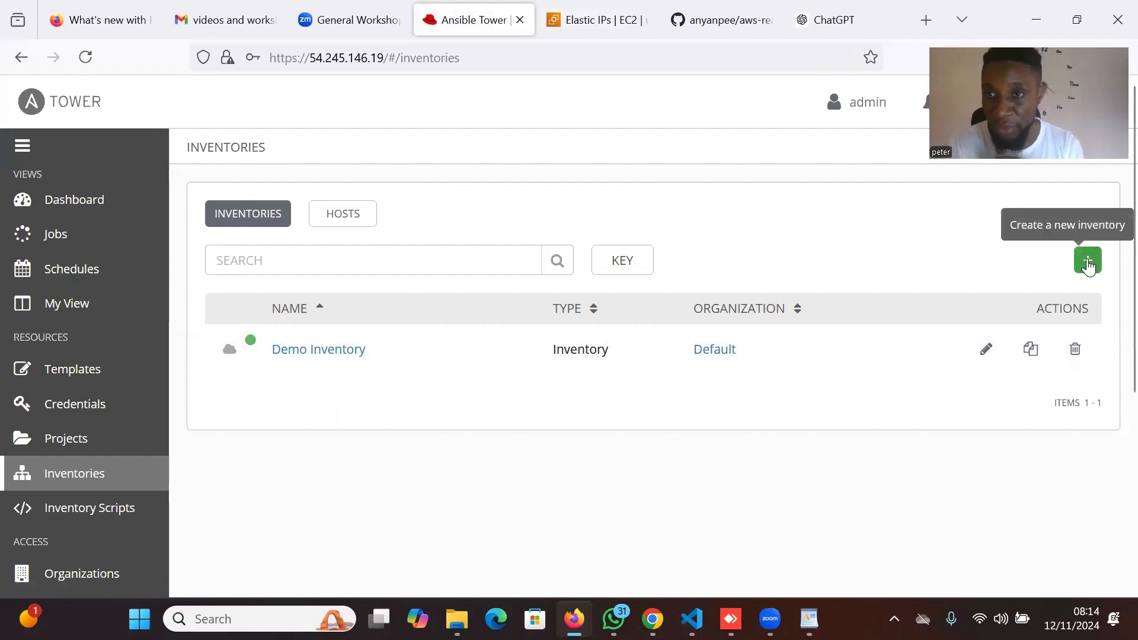
# Create and save inventory appserver-host, described as appserver-inventory, in the Default organization.
pyautogui.click(1089, 265)
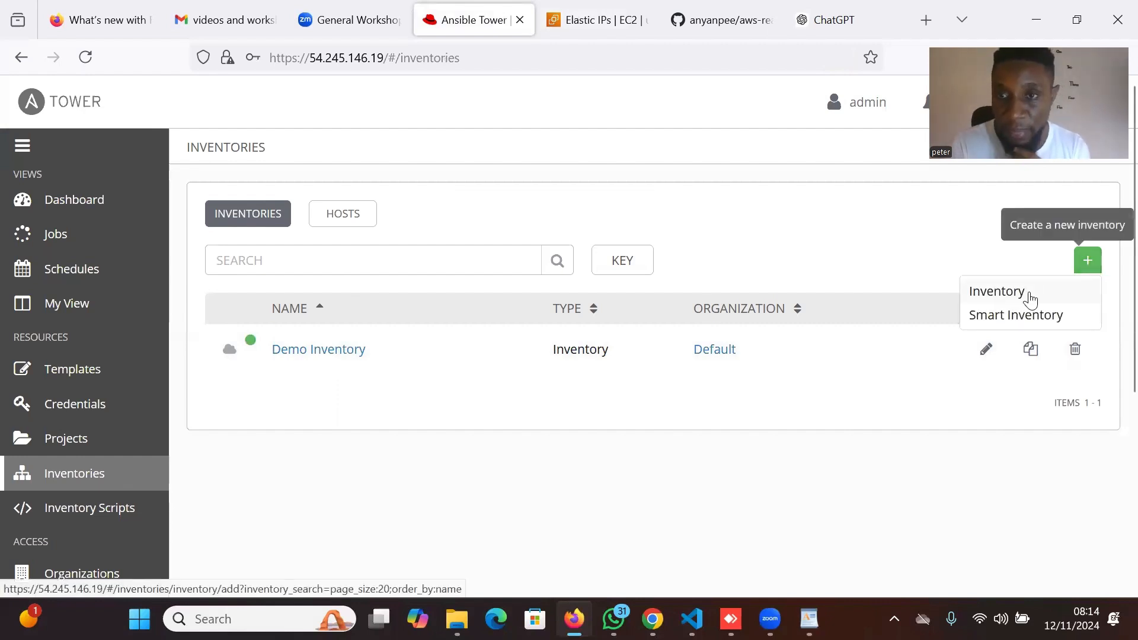
pyautogui.click(1031, 297)
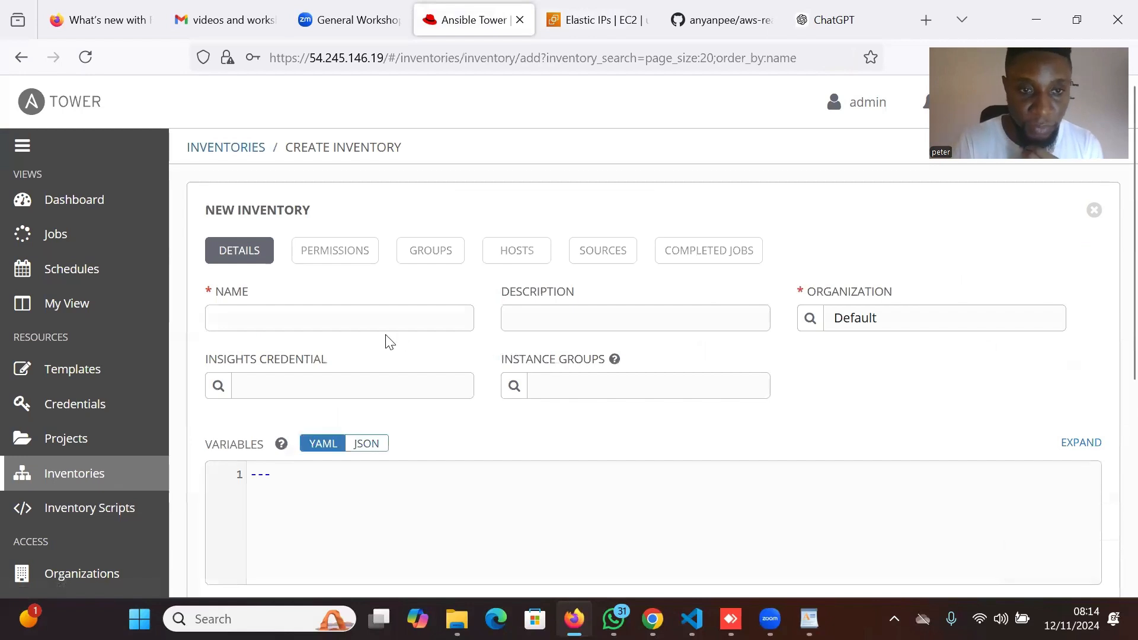
pyautogui.click(360, 317)
pyautogui.write('appse')
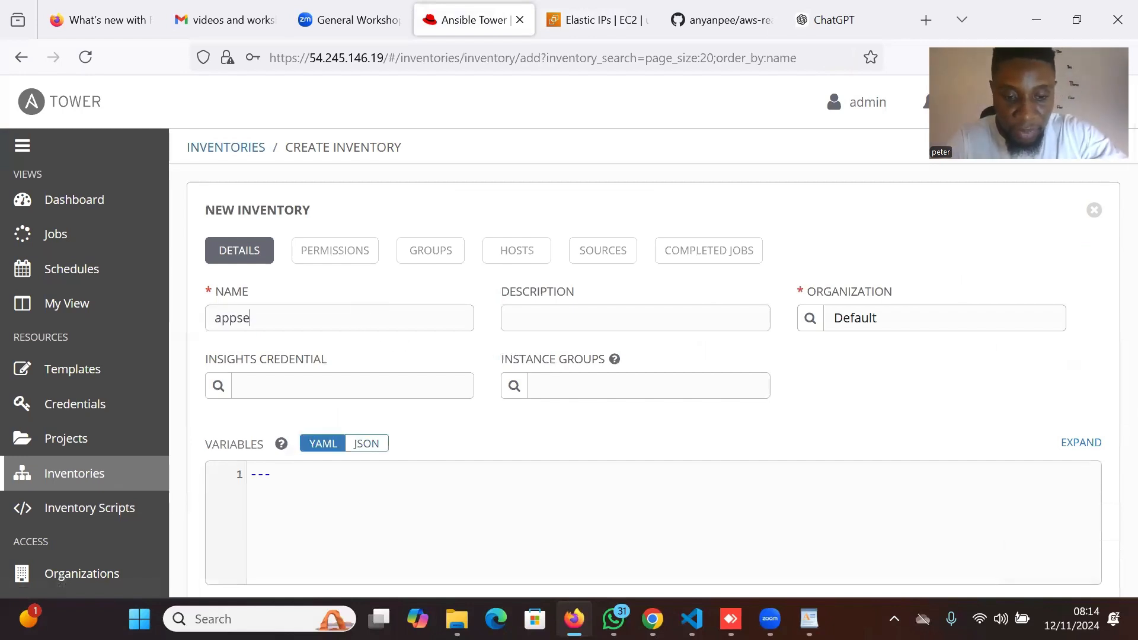
pyautogui.write('rver-host')
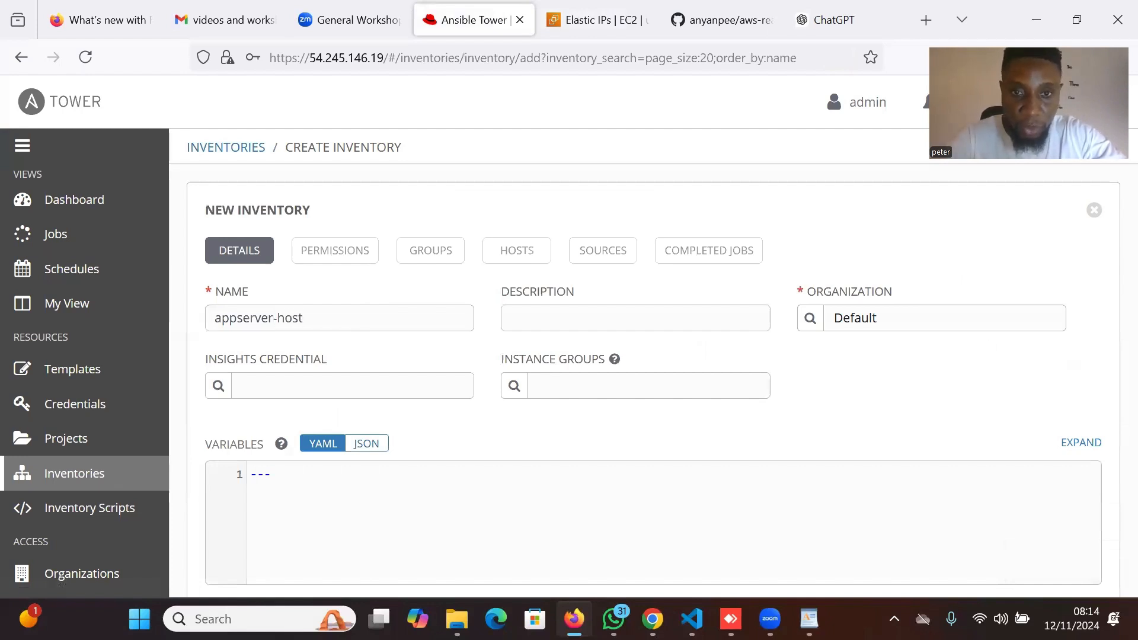
pyautogui.click(524, 320)
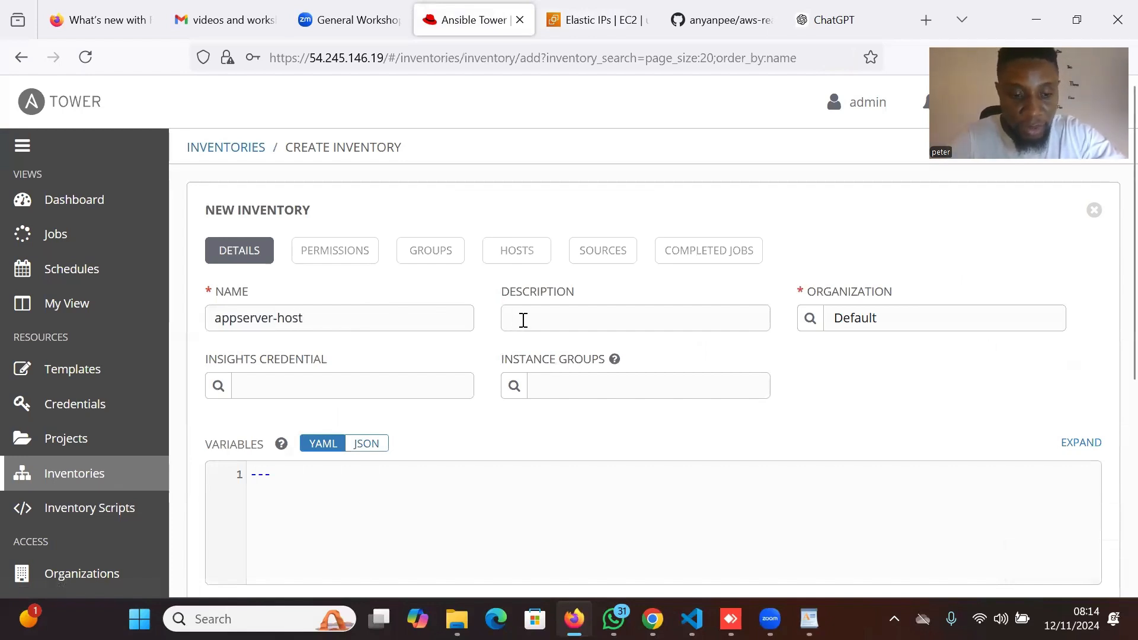
pyautogui.write('appserver')
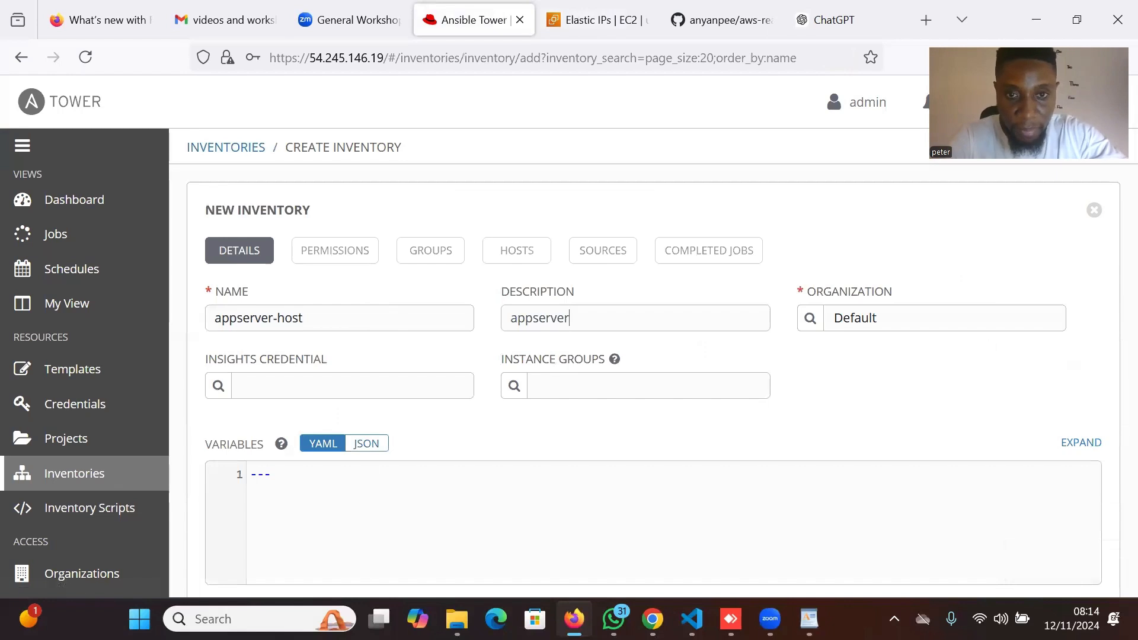
pyautogui.write('-')
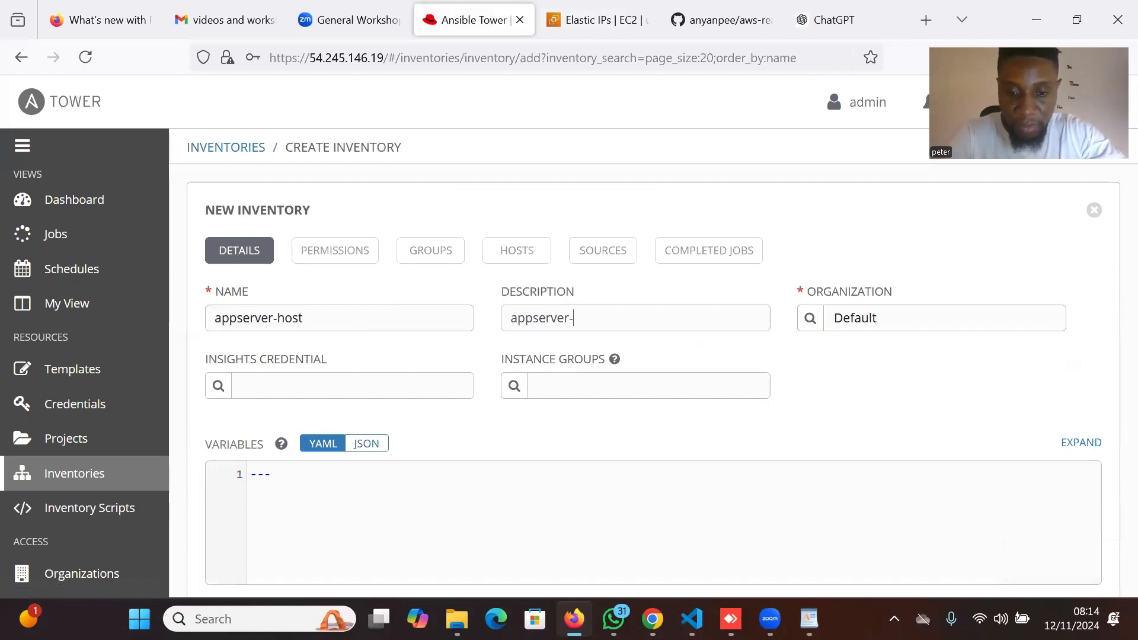
pyautogui.write('inve')
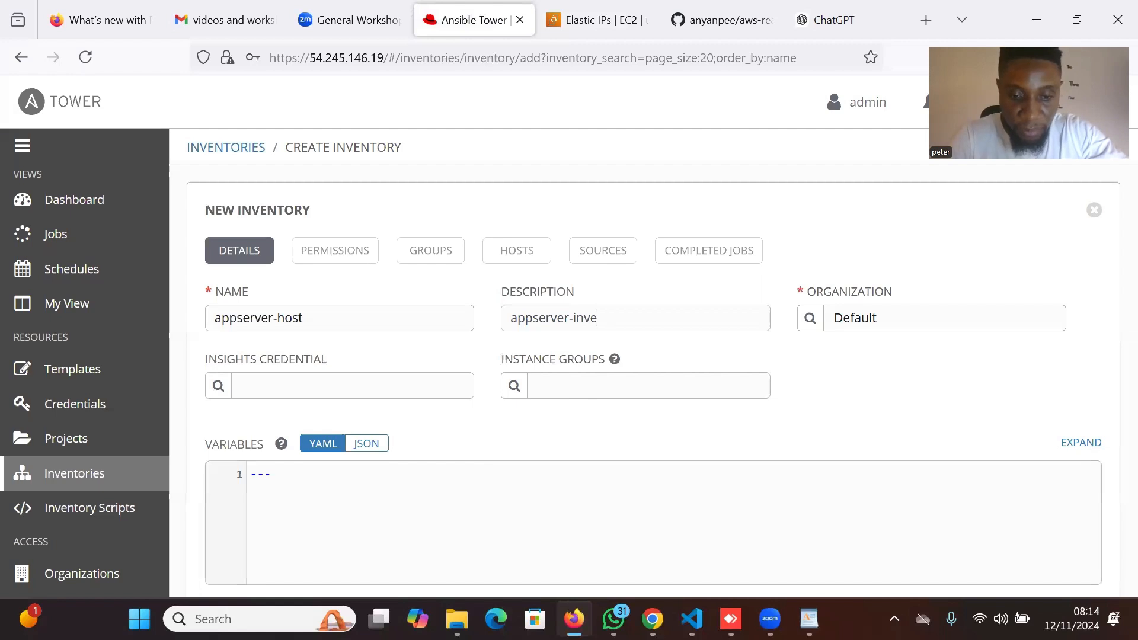
pyautogui.write('ntory')
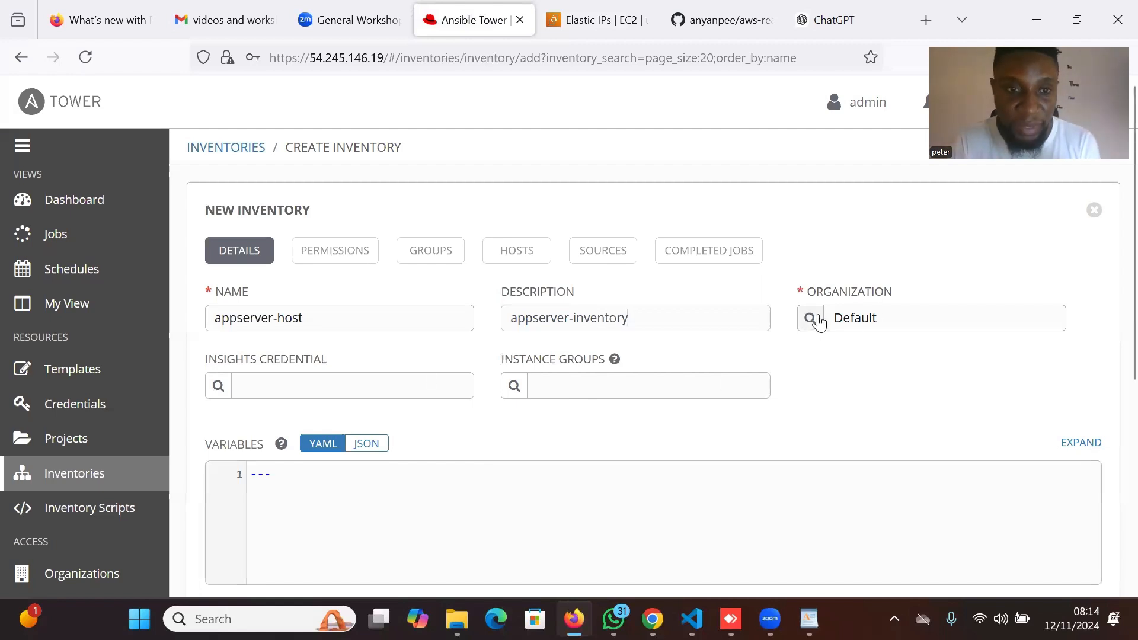
pyautogui.scroll(-2, 527, 394)
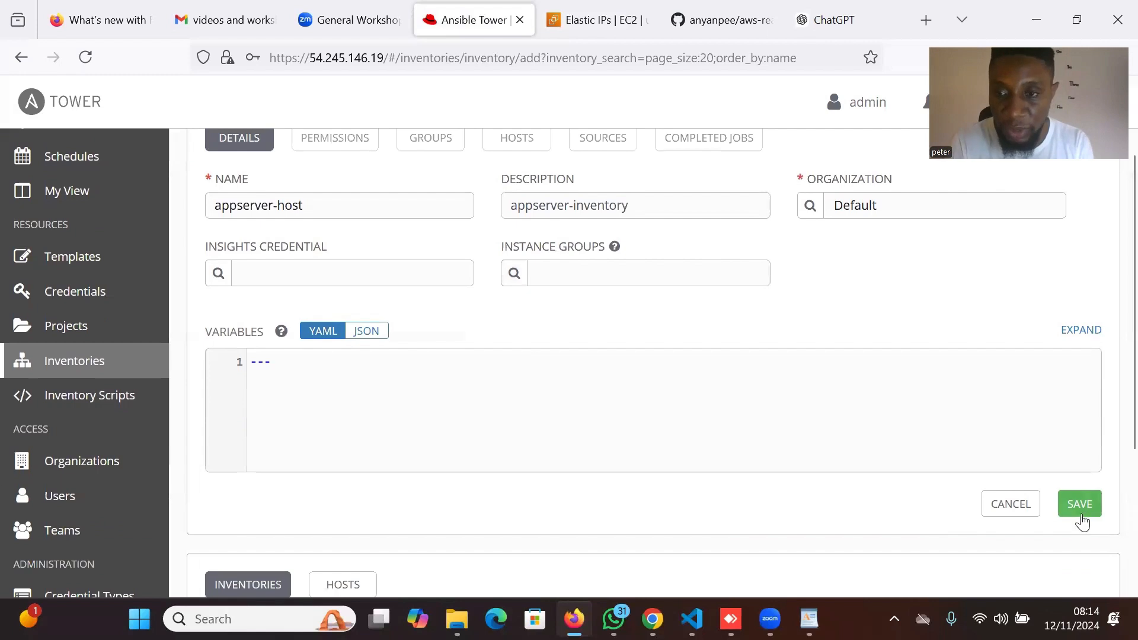
pyautogui.click(1077, 505)
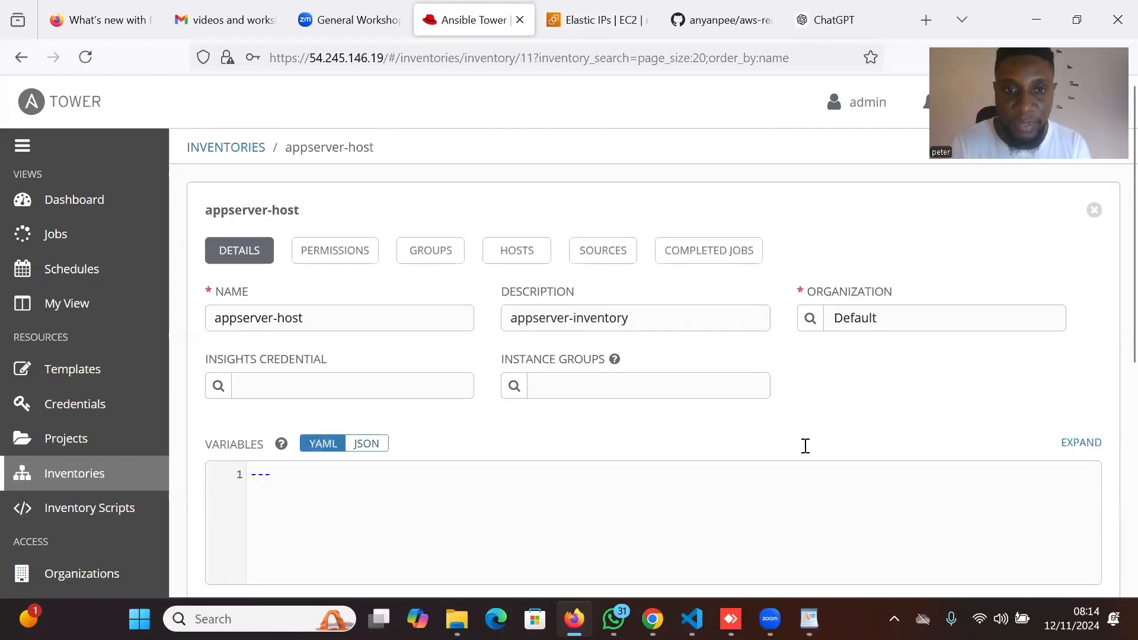
pyautogui.scroll(-1, 473, 366)
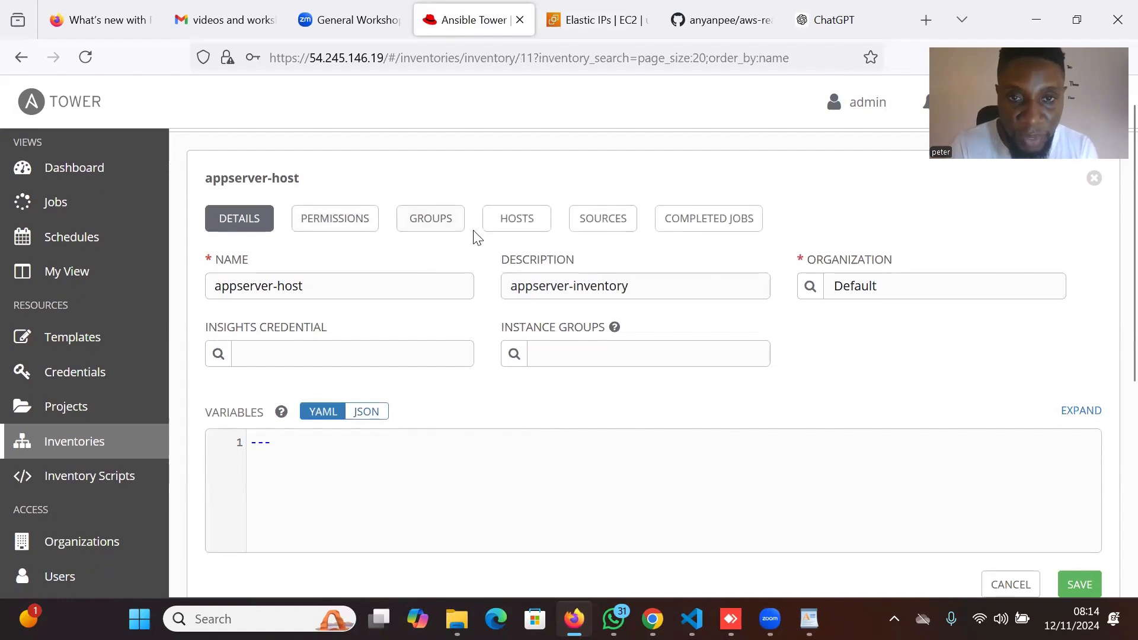
# Open an empty Create Host form in the appserver-host inventory's Hosts section.
pyautogui.click(516, 220)
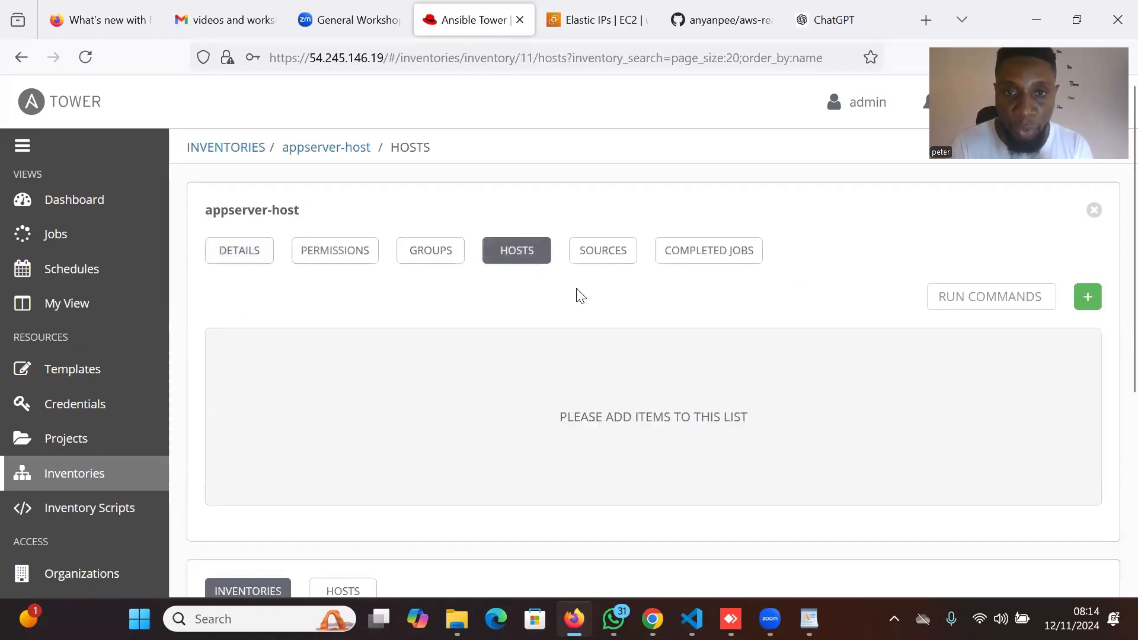
pyautogui.click(1088, 297)
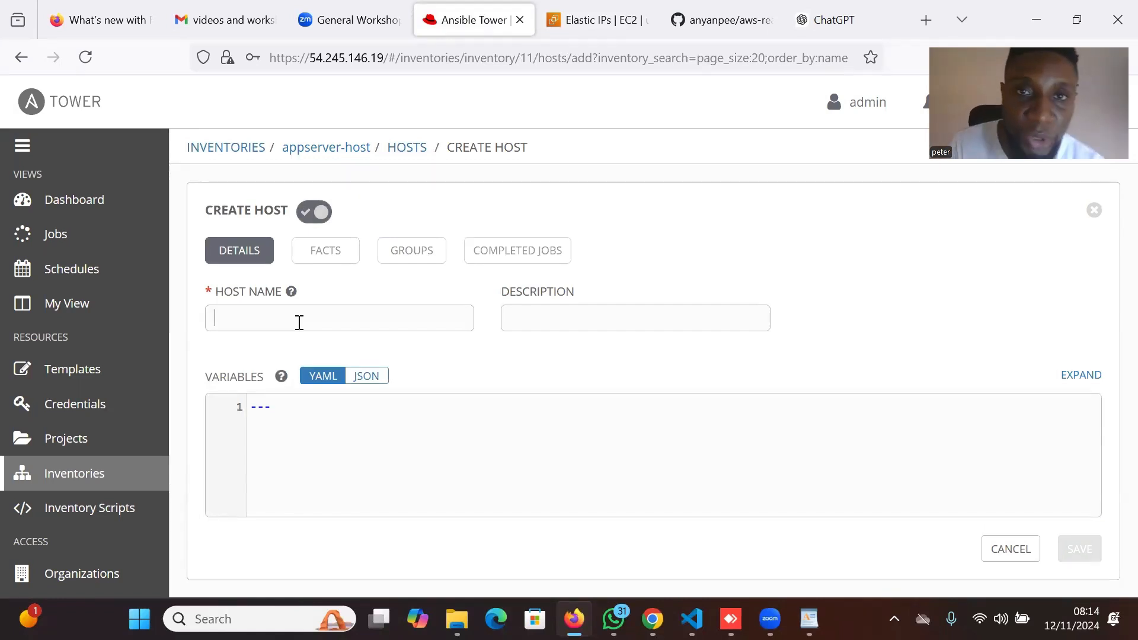
# Copy Elastic IP 52.37.250.135 from the EC2 console and return to the Create Host form.
pyautogui.click(646, 9)
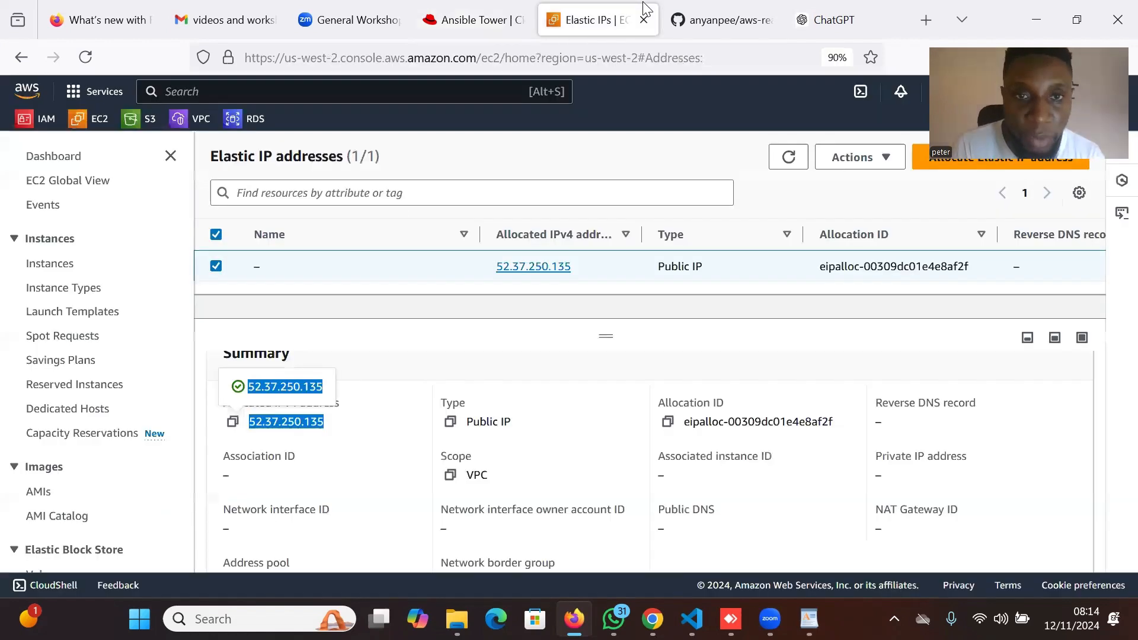
pyautogui.click(473, 350)
pyautogui.scroll(1, 421, 343)
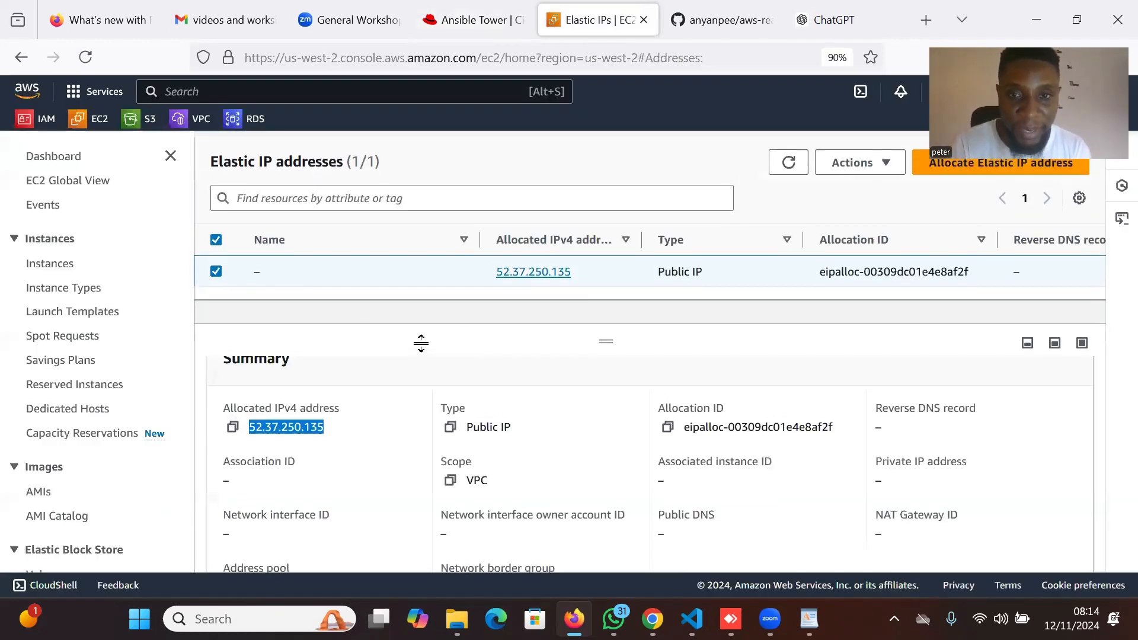
pyautogui.scroll(-1, 437, 330)
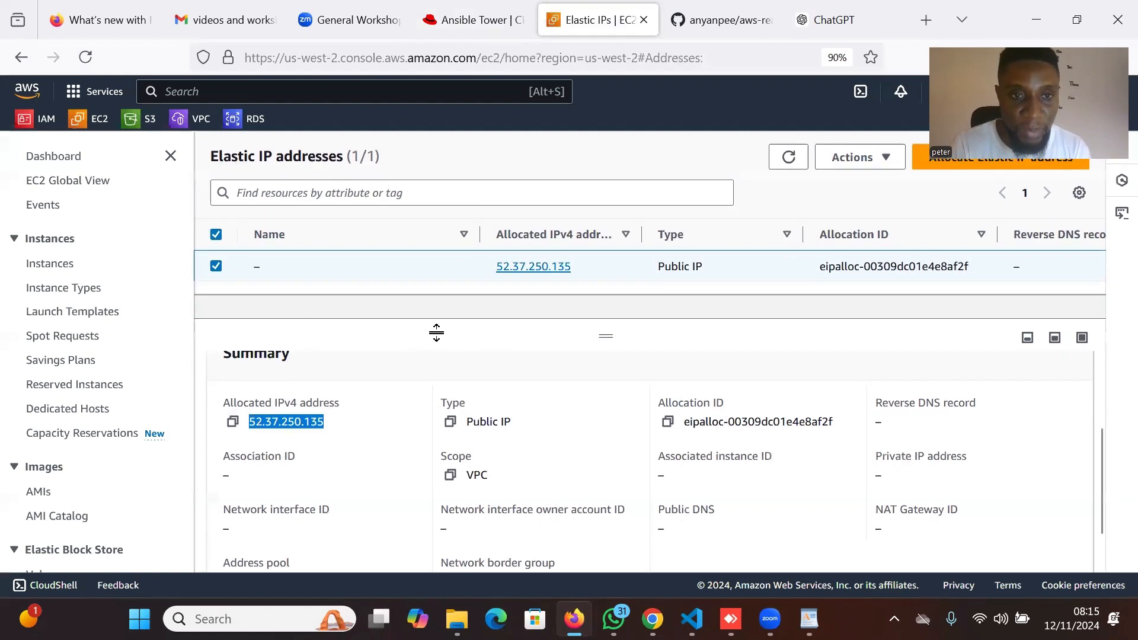
pyautogui.click(233, 424)
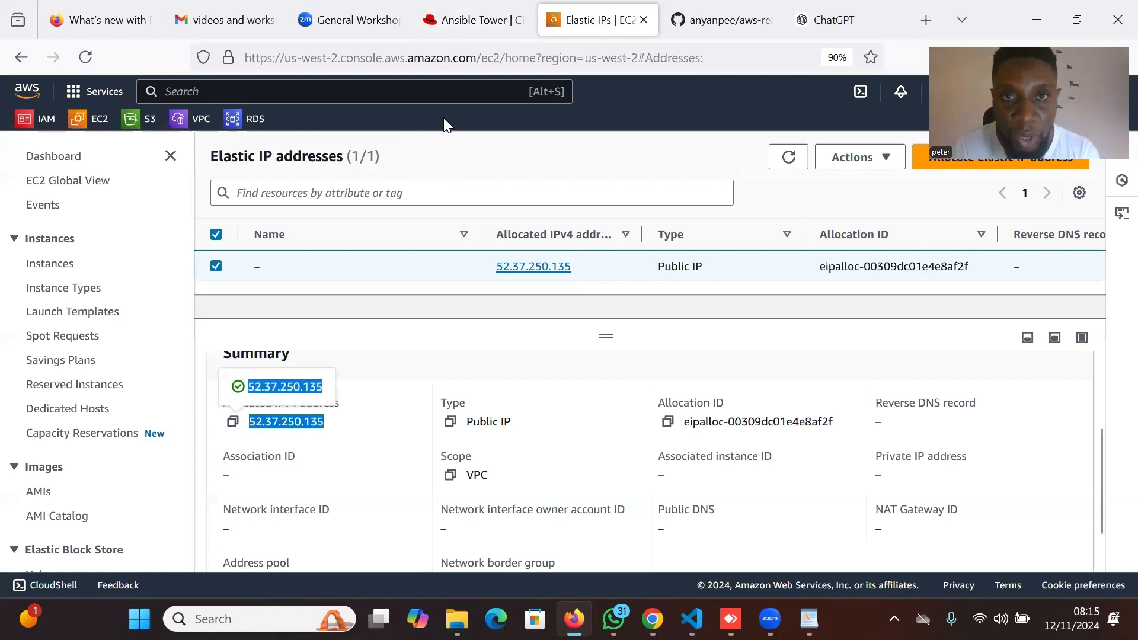
pyautogui.hotkey('ctrl', 'pageup')
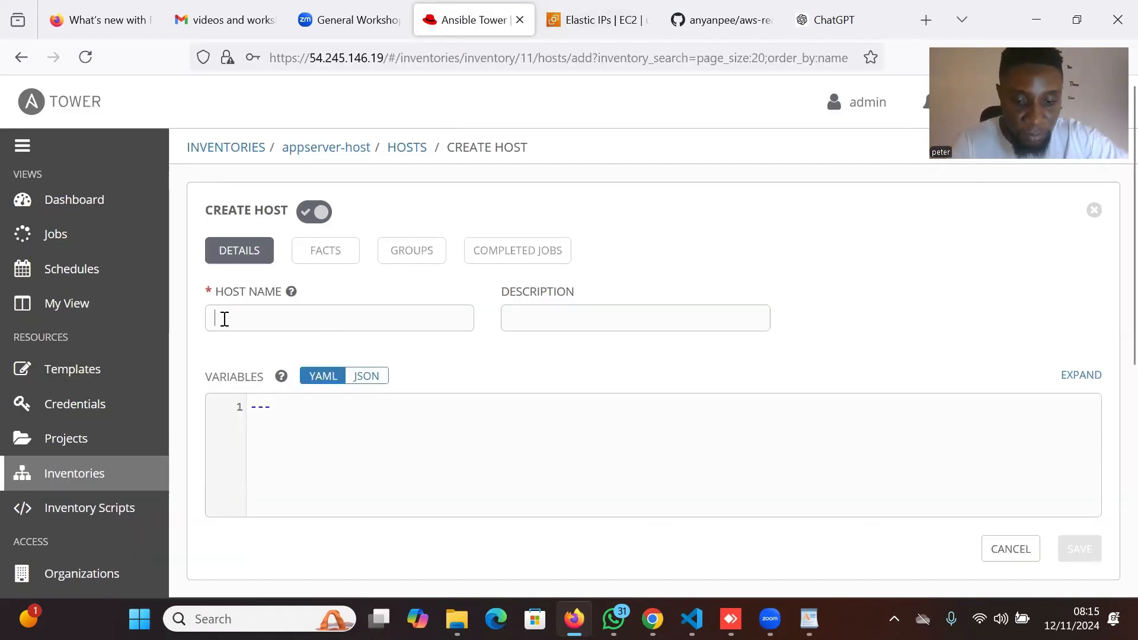
# Save host 52.37.250.135 with description apperver-host in the appserver-host inventory.
pyautogui.click(225, 319)
pyautogui.hotkey('ctrl', 'v')
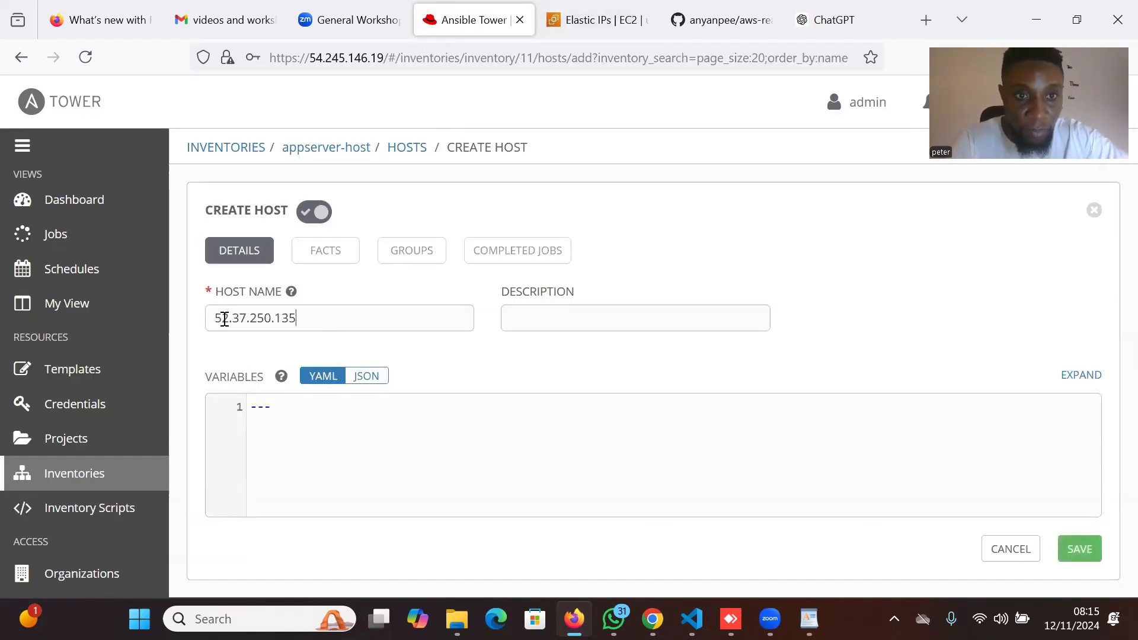
pyautogui.click(569, 324)
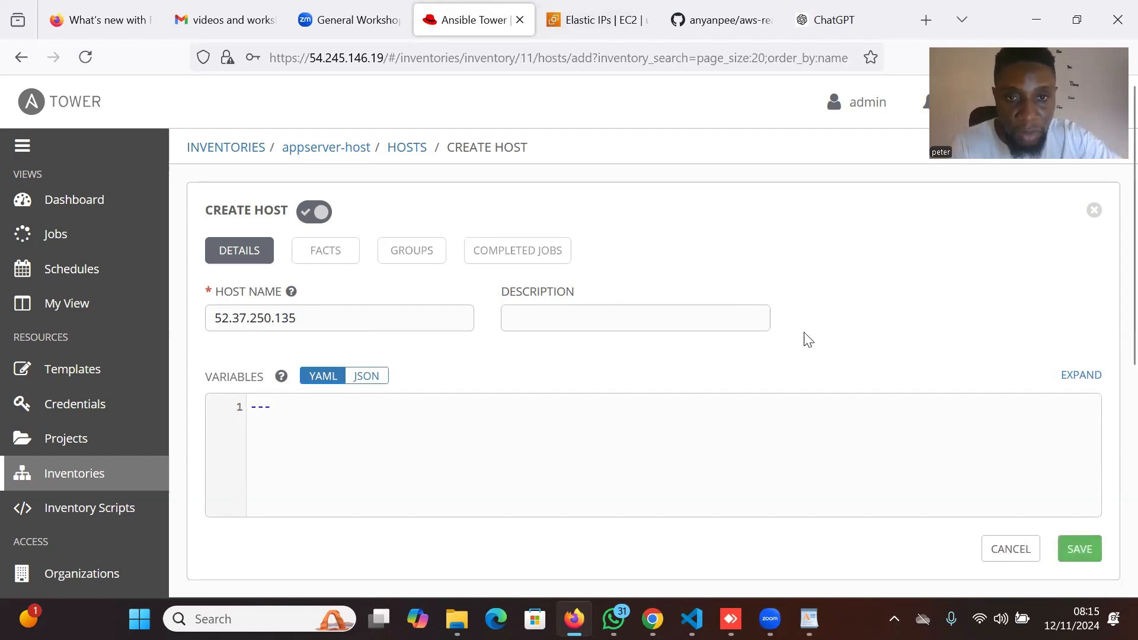
pyautogui.scroll(-1, 867, 430)
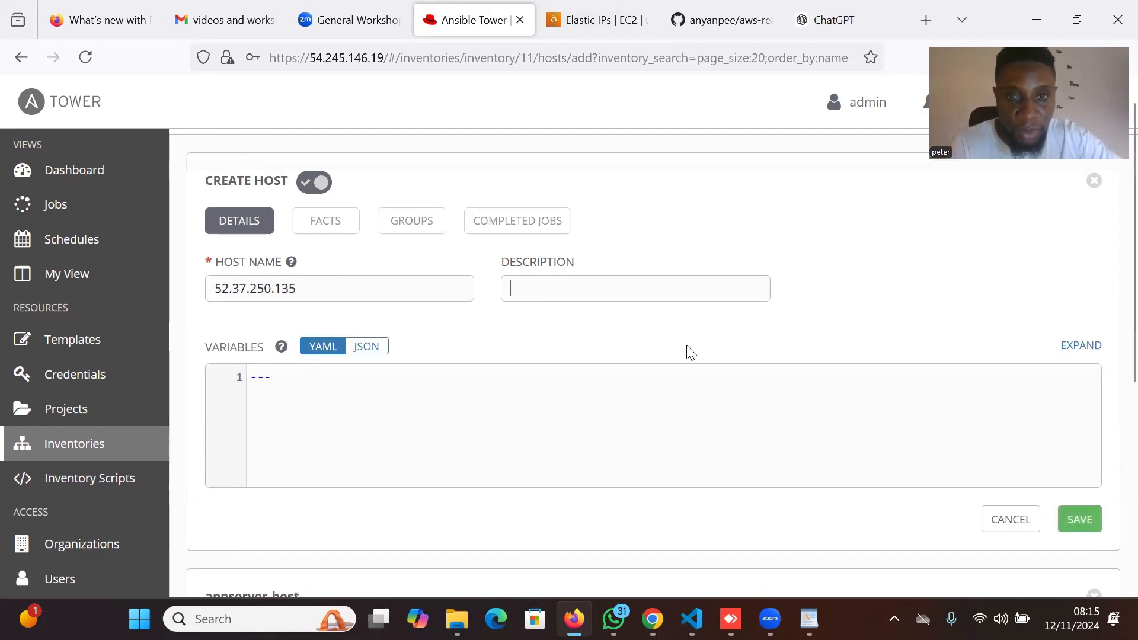
pyautogui.write('a')
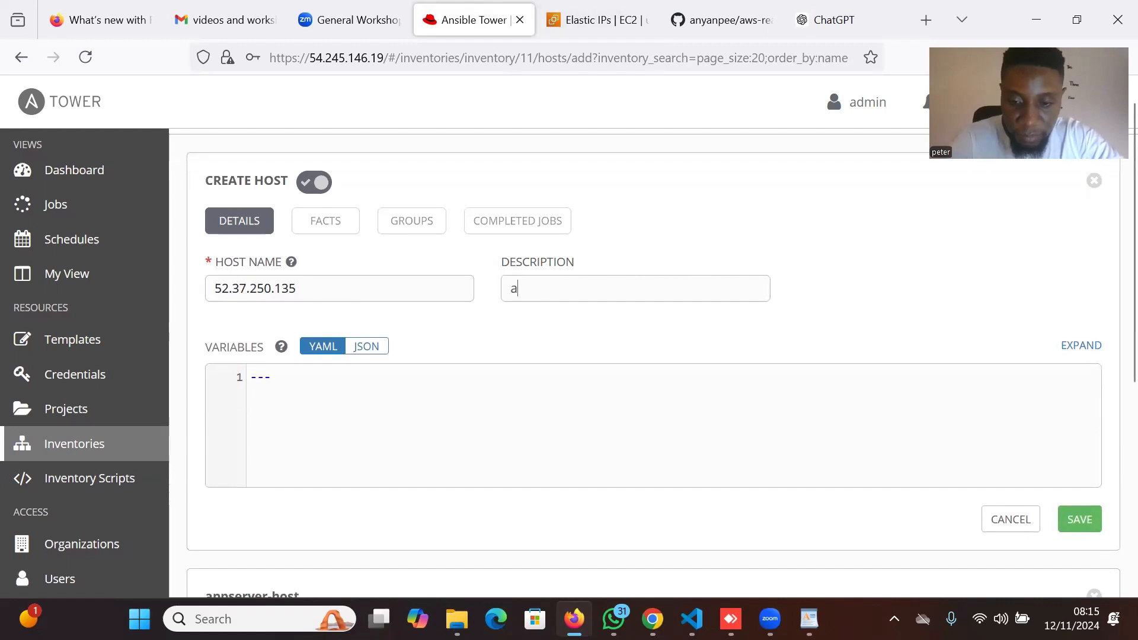
pyautogui.write('ppe')
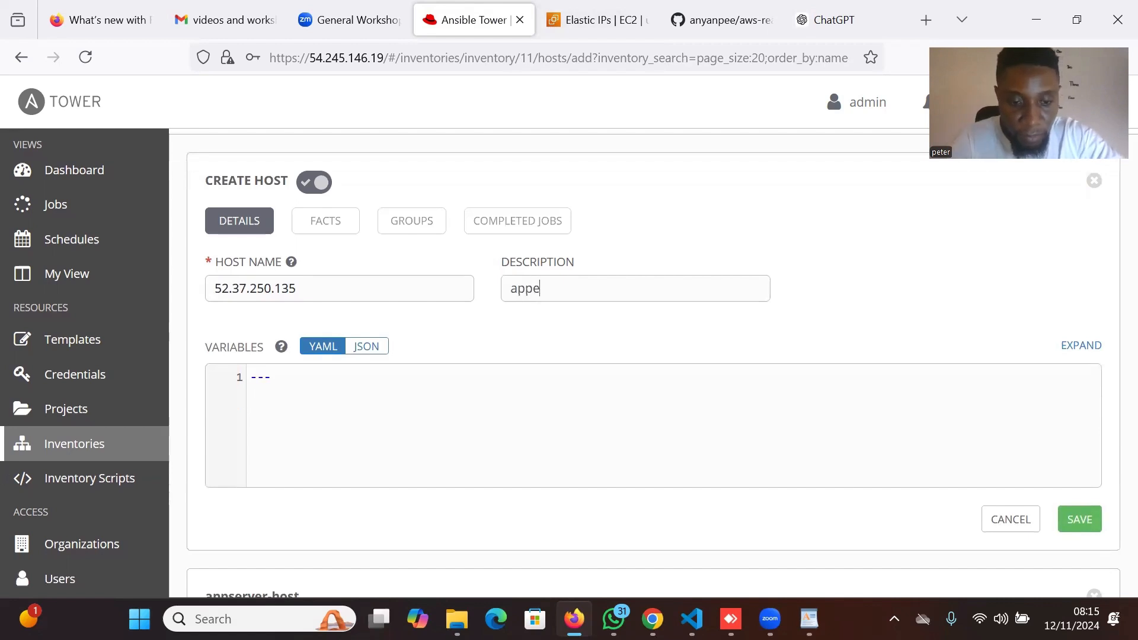
pyautogui.write('rver')
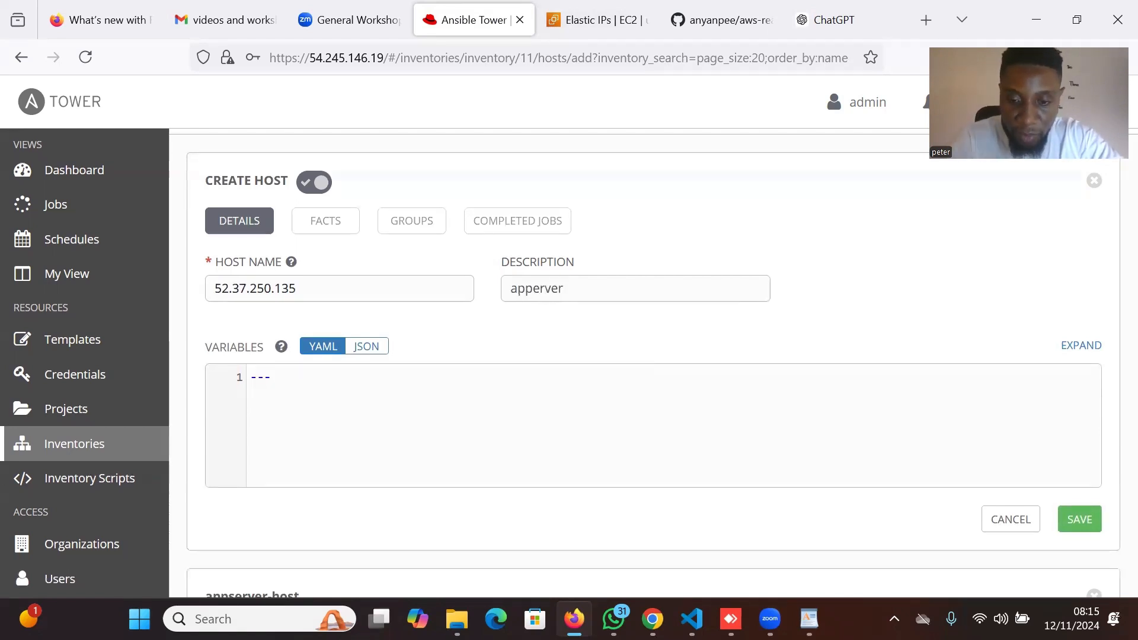
pyautogui.write('-host')
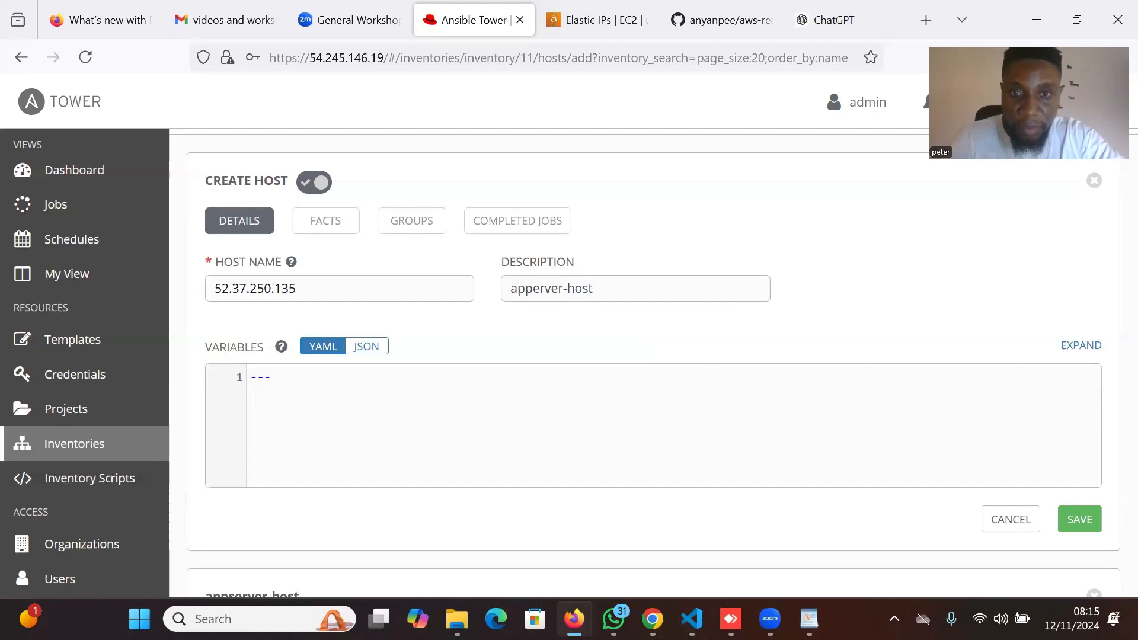
pyautogui.click(1076, 520)
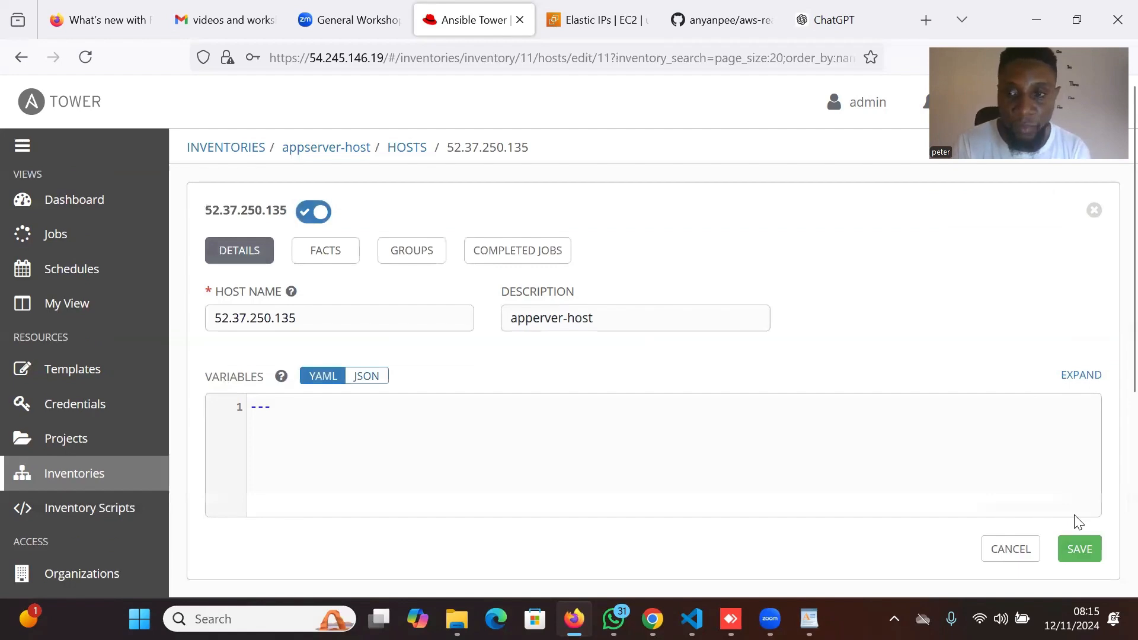
# Save the 52.37.250.135 host's details.
pyautogui.scroll(-5, 769, 438)
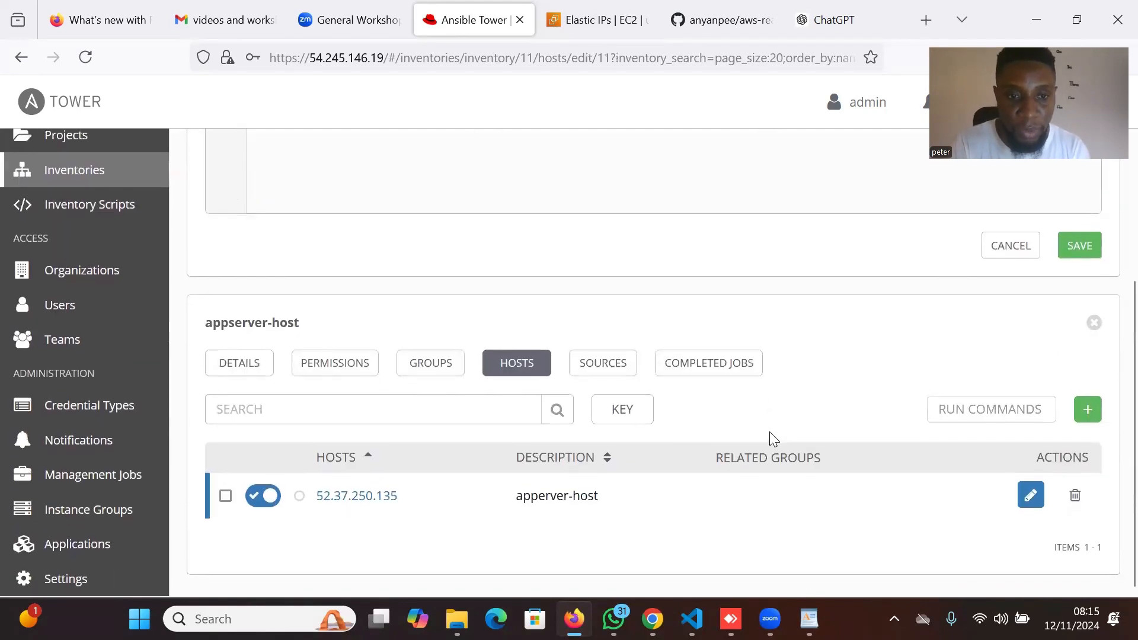
pyautogui.scroll(4, 769, 431)
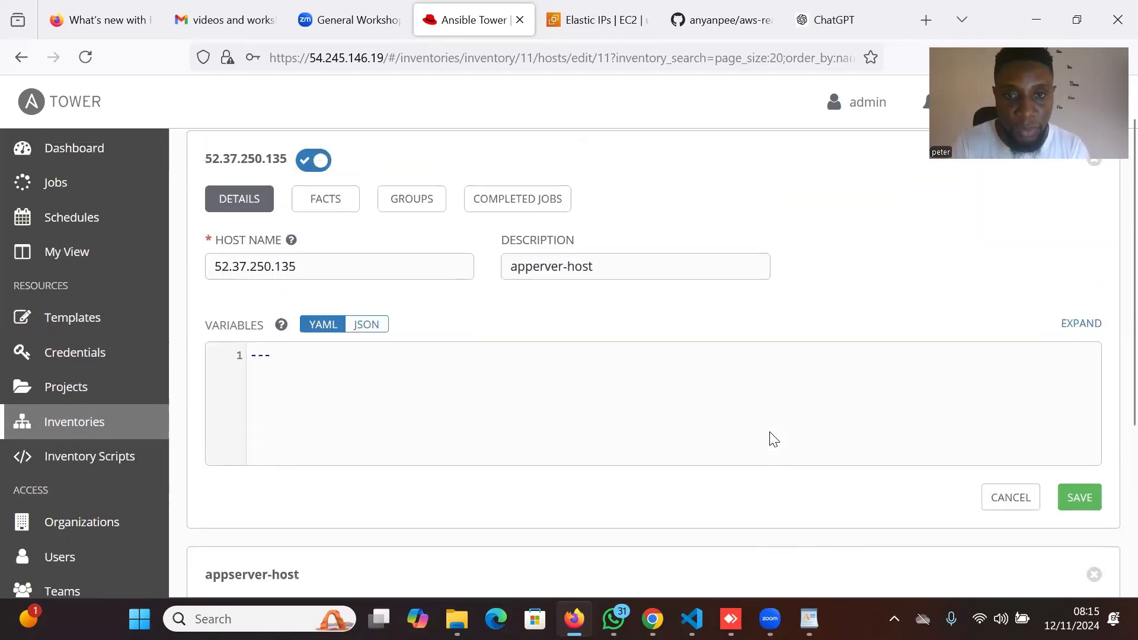
pyautogui.scroll(1, 769, 439)
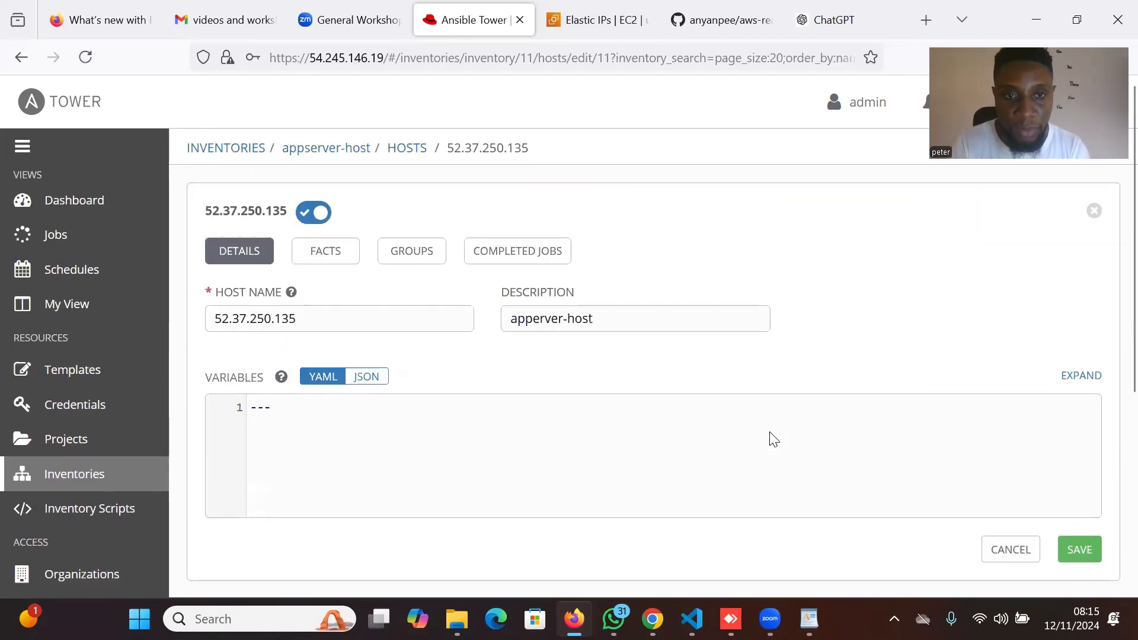
pyautogui.click(1084, 551)
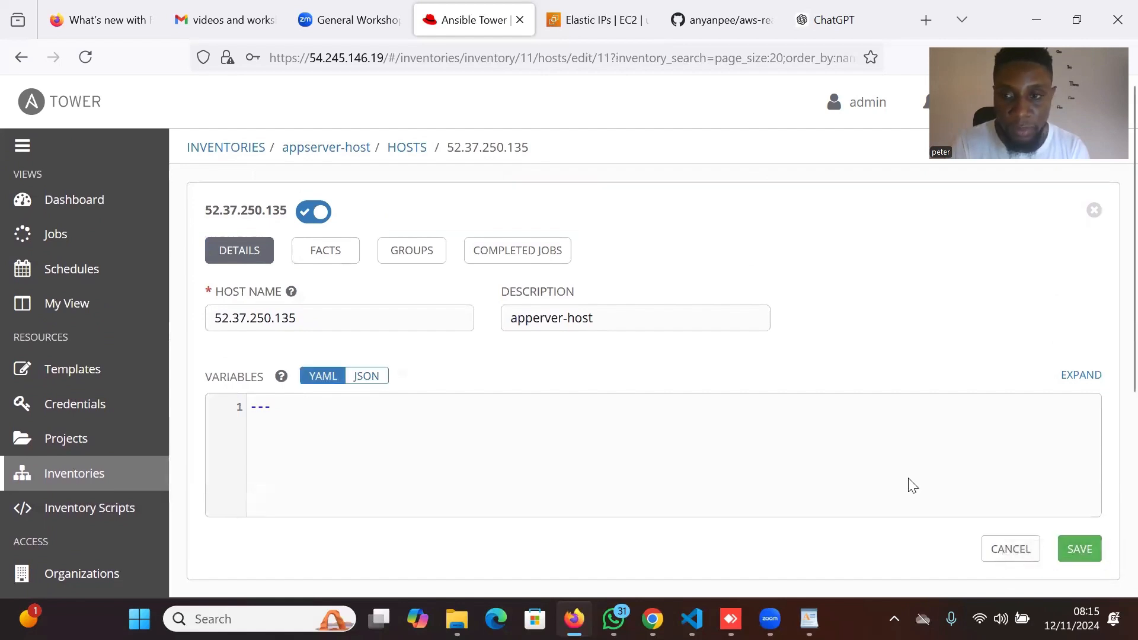
pyautogui.scroll(-5, 909, 481)
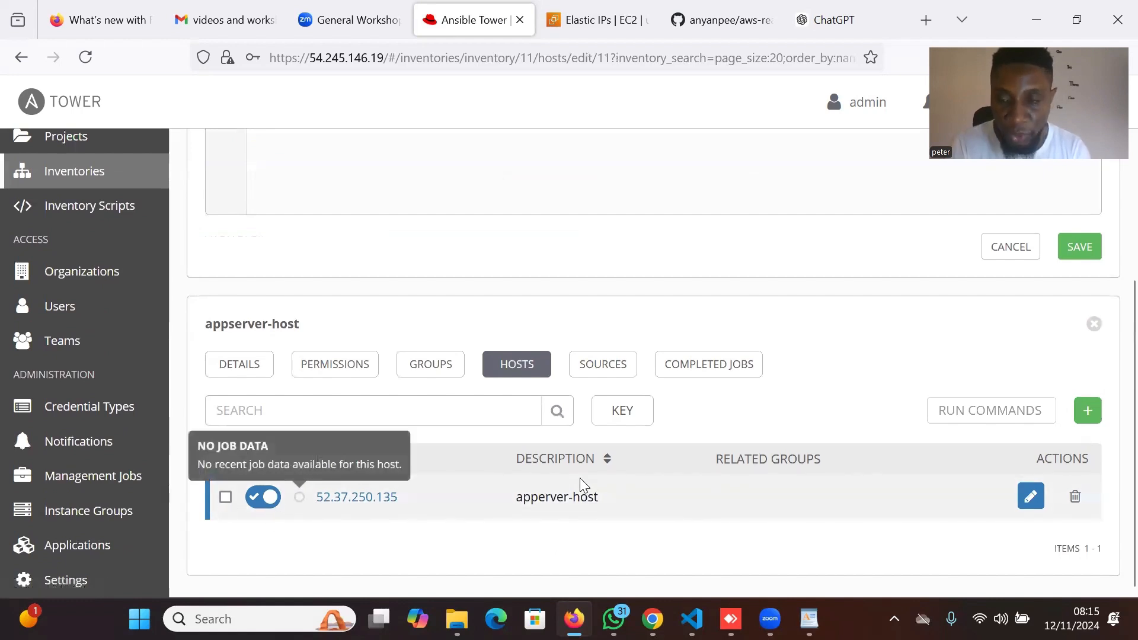
pyautogui.scroll(5, 580, 483)
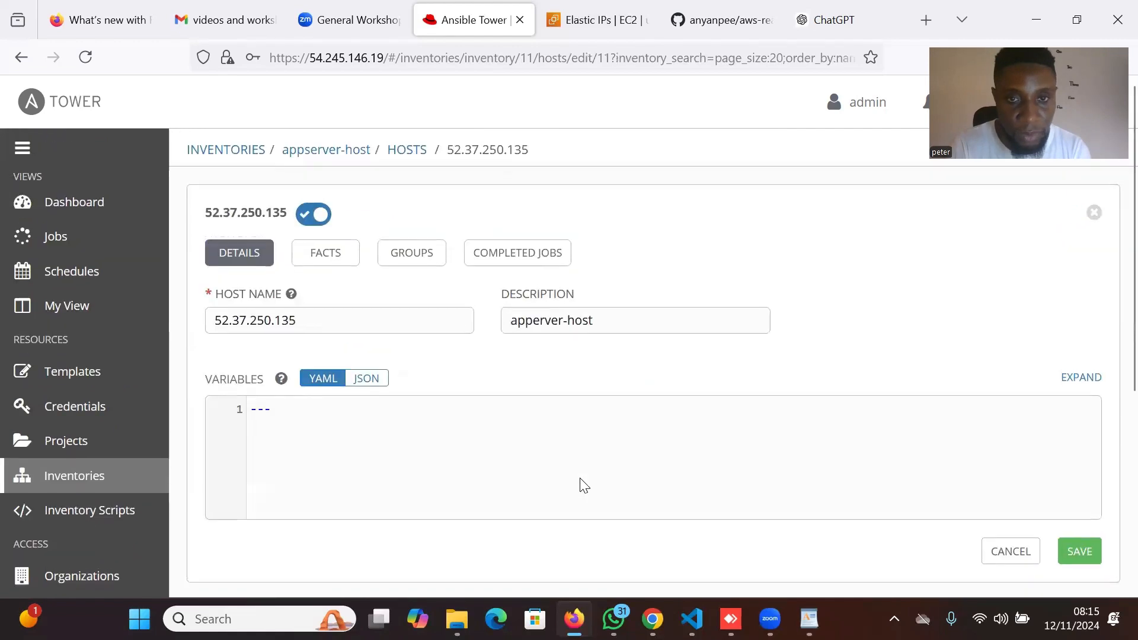
pyautogui.scroll(-2, 856, 445)
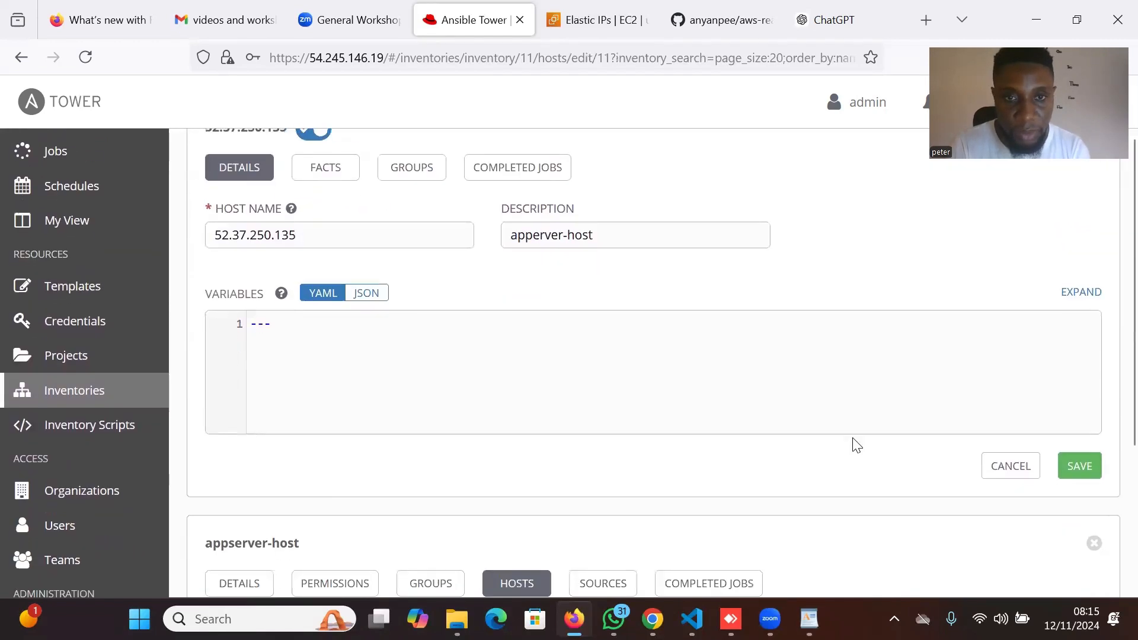
pyautogui.scroll(2, 853, 445)
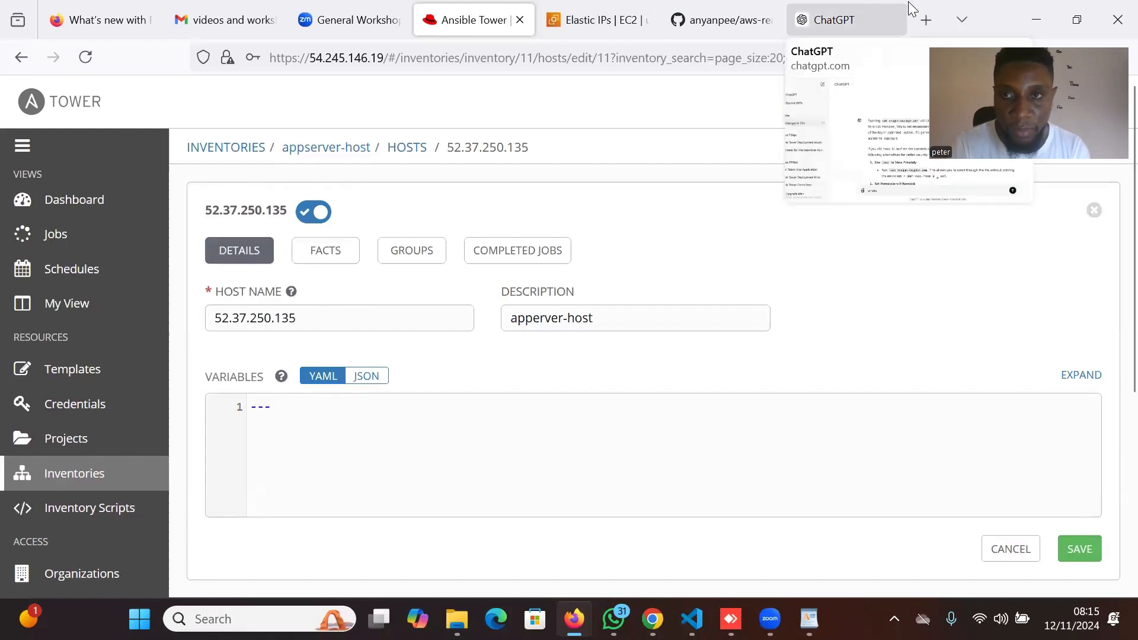
# Toggle the 52.37.250.135 host off and back on, leaving it enabled for jobs.
pyautogui.moveTo(574, 7)
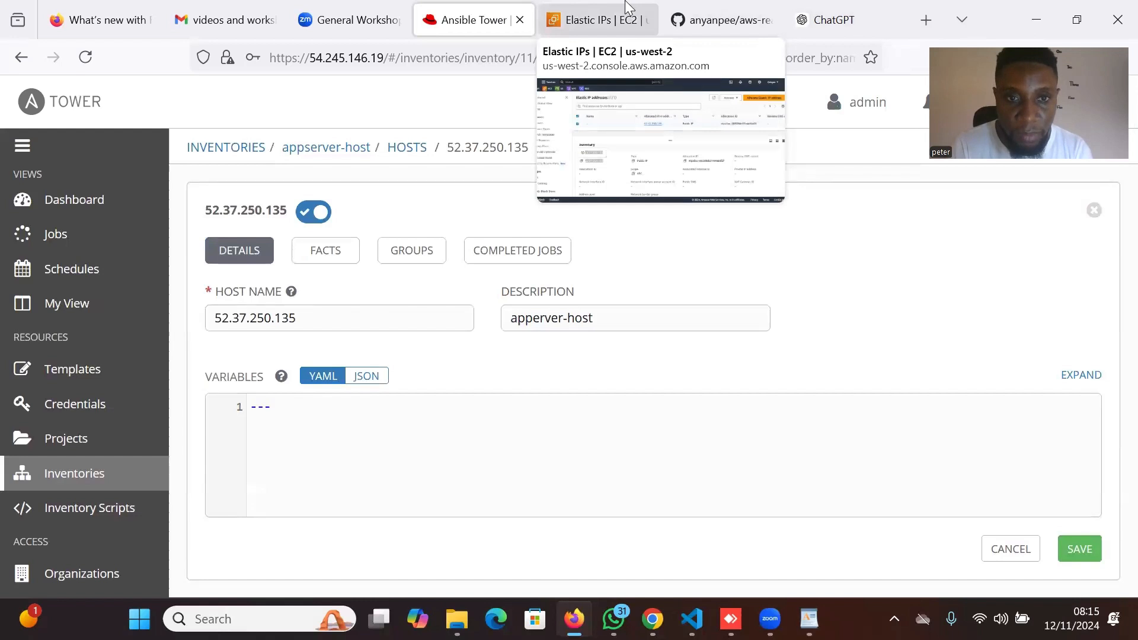
pyautogui.moveTo(735, 7)
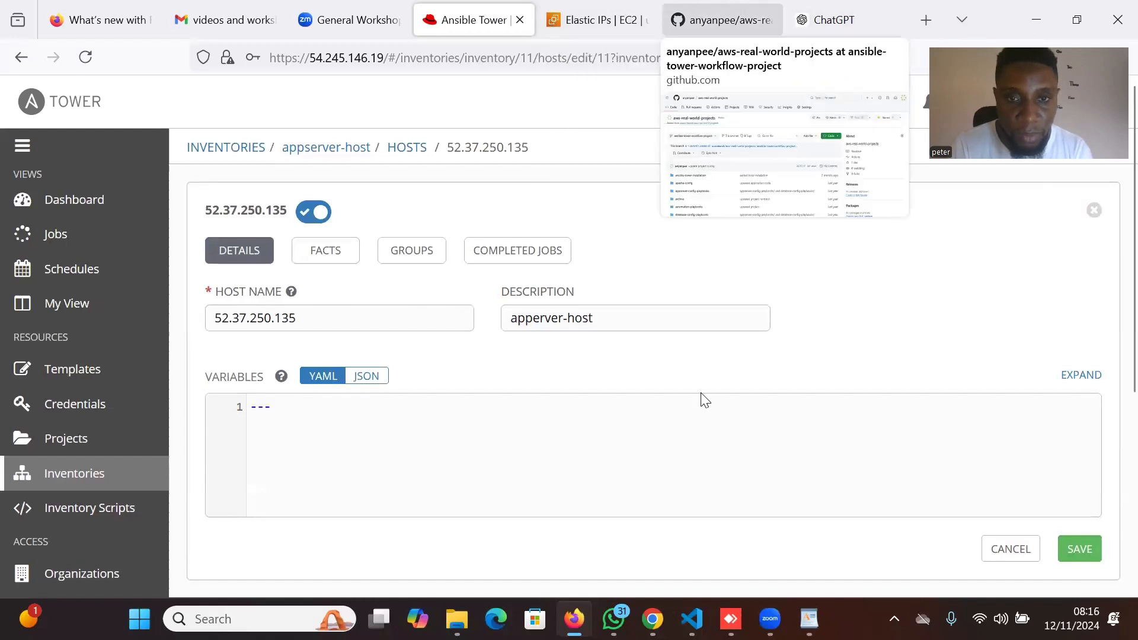
pyautogui.scroll(-4, 730, 432)
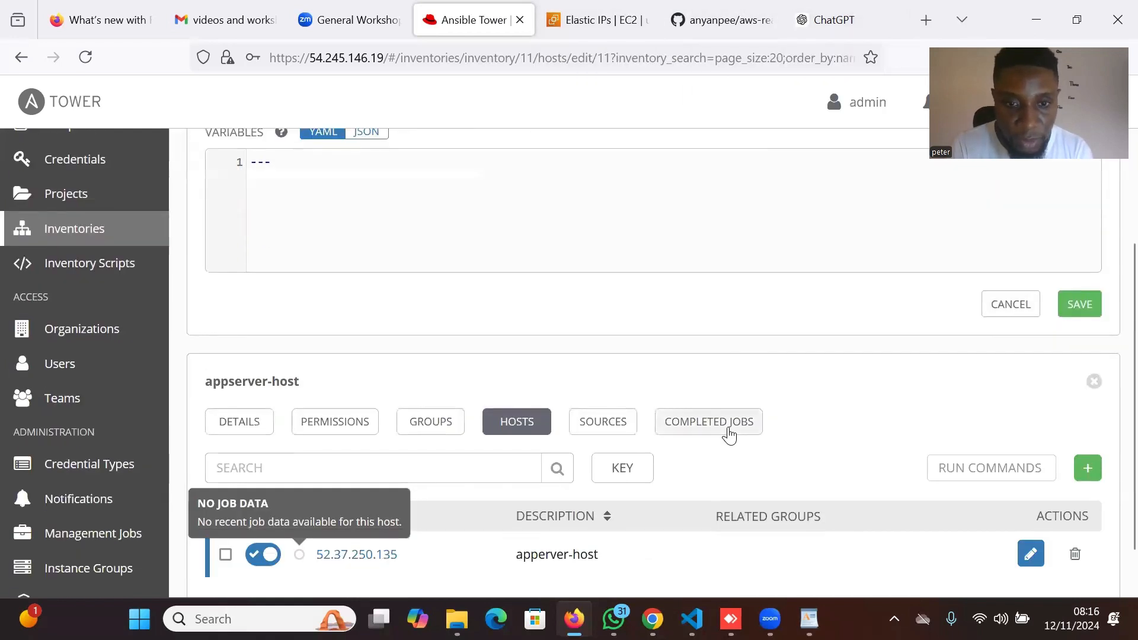
pyautogui.scroll(-1, 731, 435)
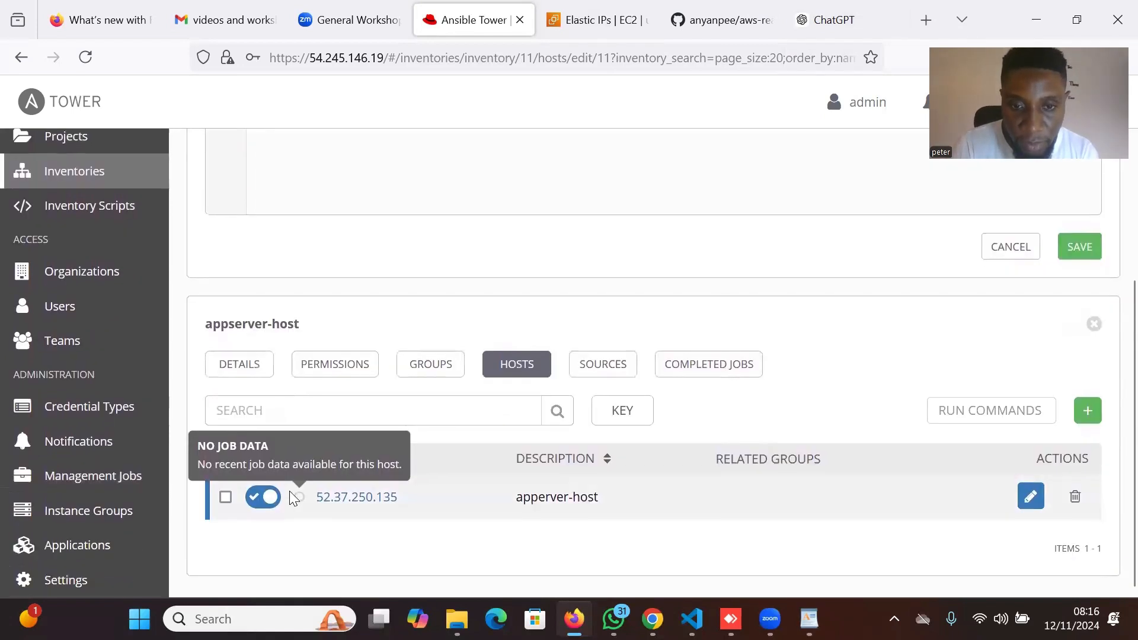
pyautogui.click(226, 498)
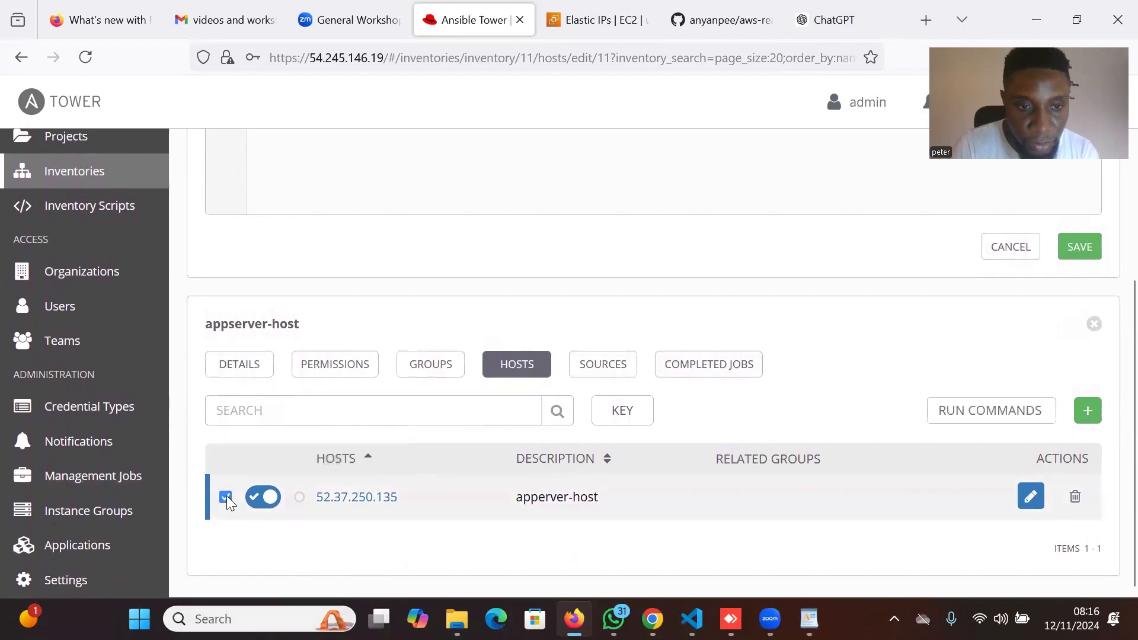
pyautogui.click(226, 498)
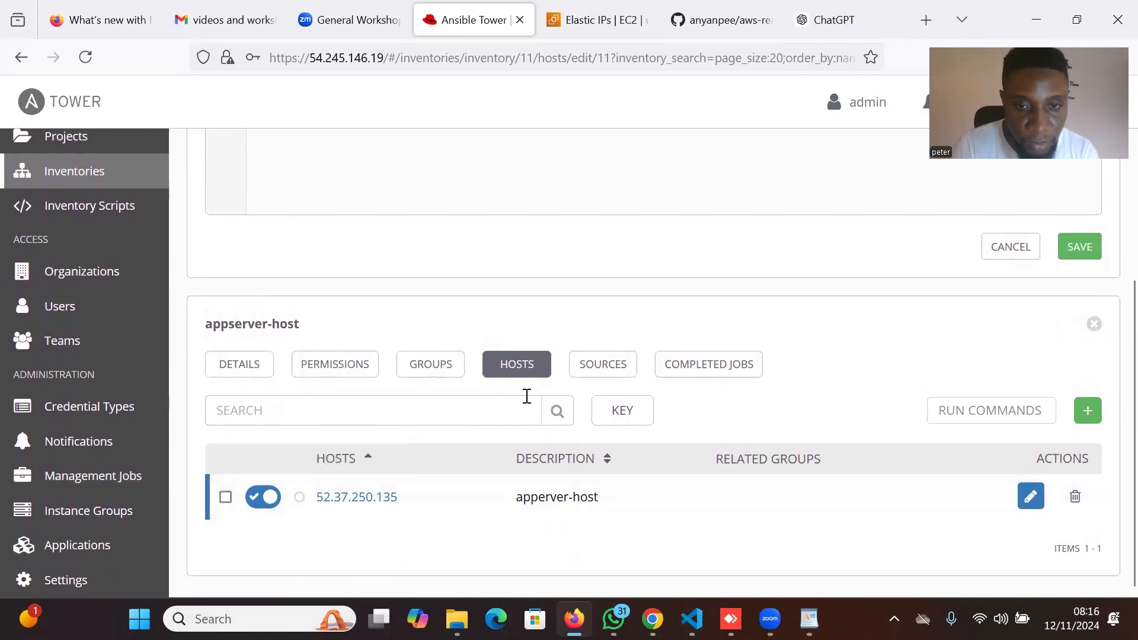
pyautogui.scroll(5, 526, 396)
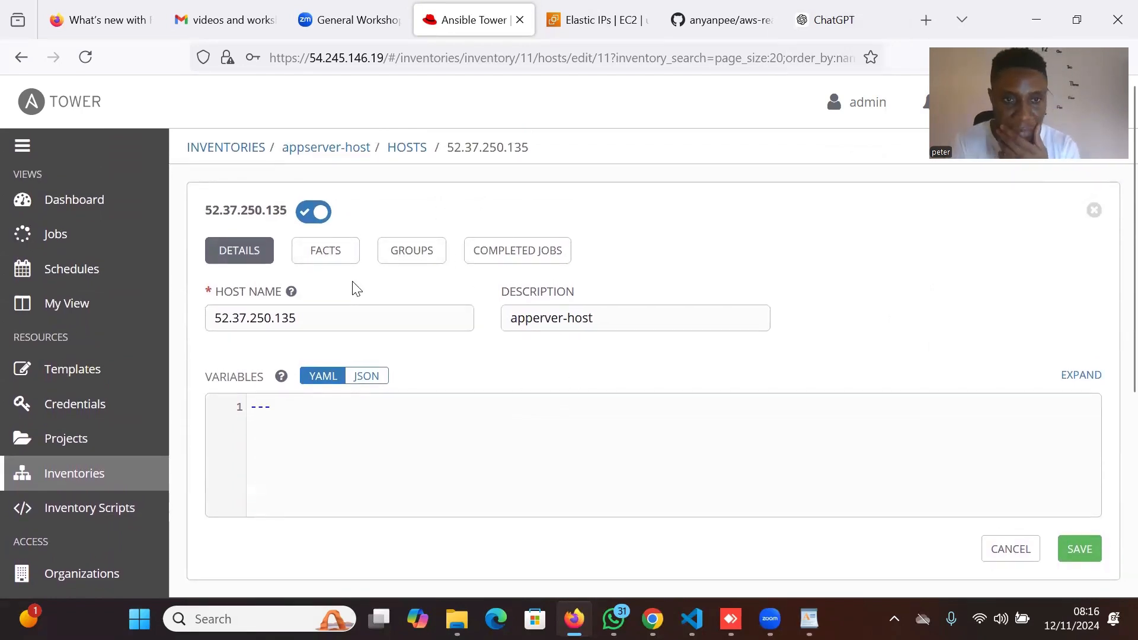
pyautogui.click(313, 212)
pyautogui.click(309, 223)
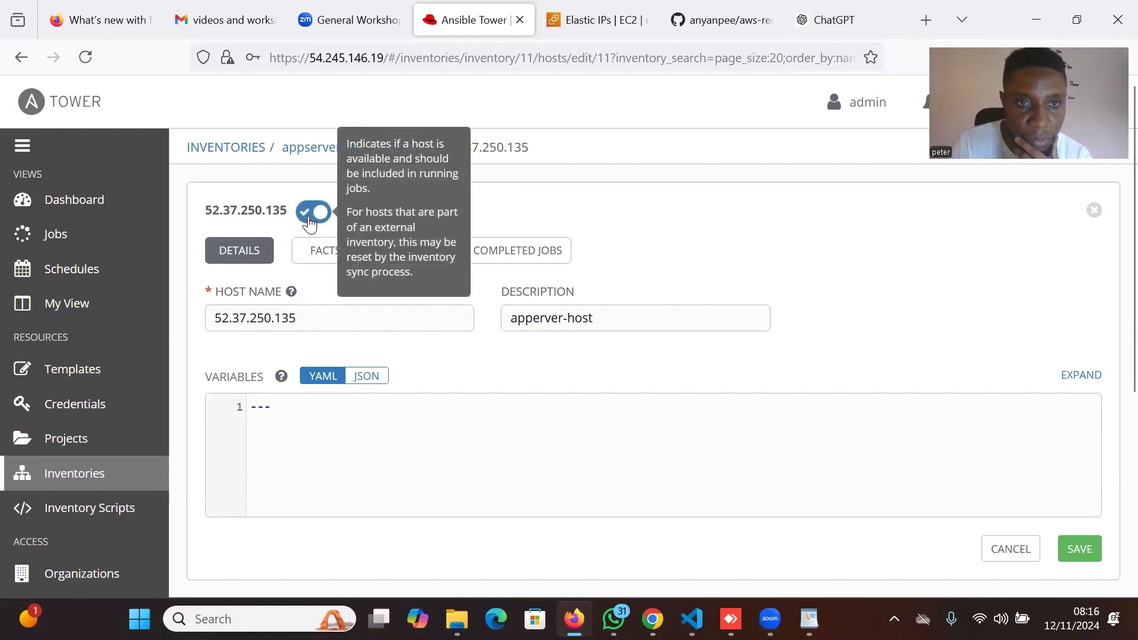
pyautogui.scroll(-4, 510, 341)
pyautogui.scroll(-2, 511, 339)
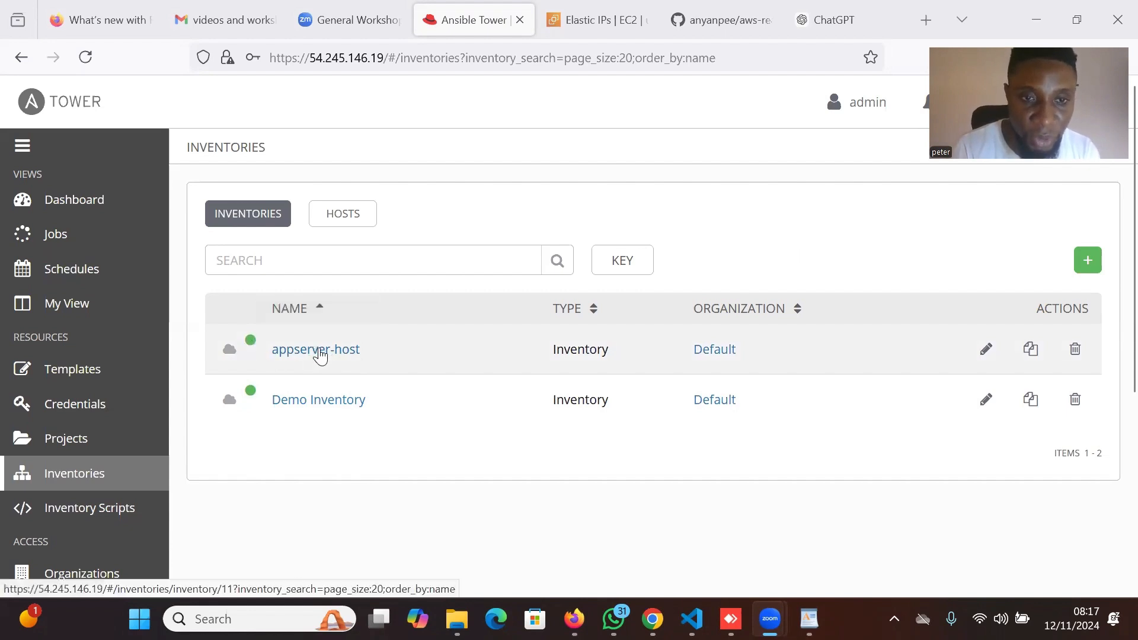
# Go to the Projects page, which lists only the Git-based Demo Project.
pyautogui.scroll(1, 410, 333)
pyautogui.scroll(-1, 410, 333)
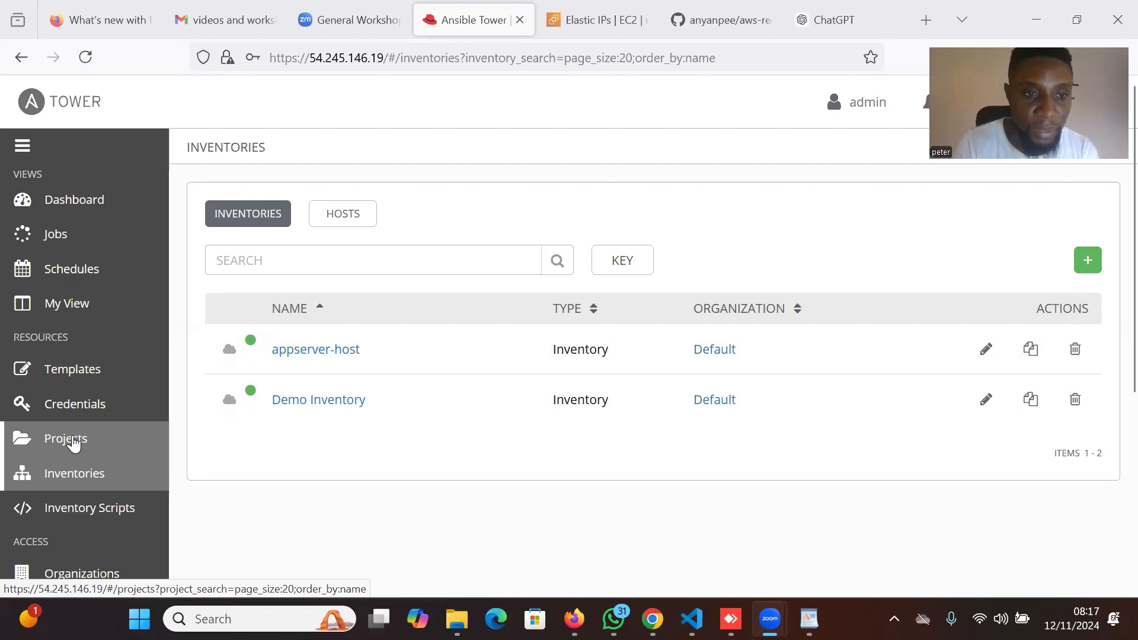
pyautogui.click(72, 442)
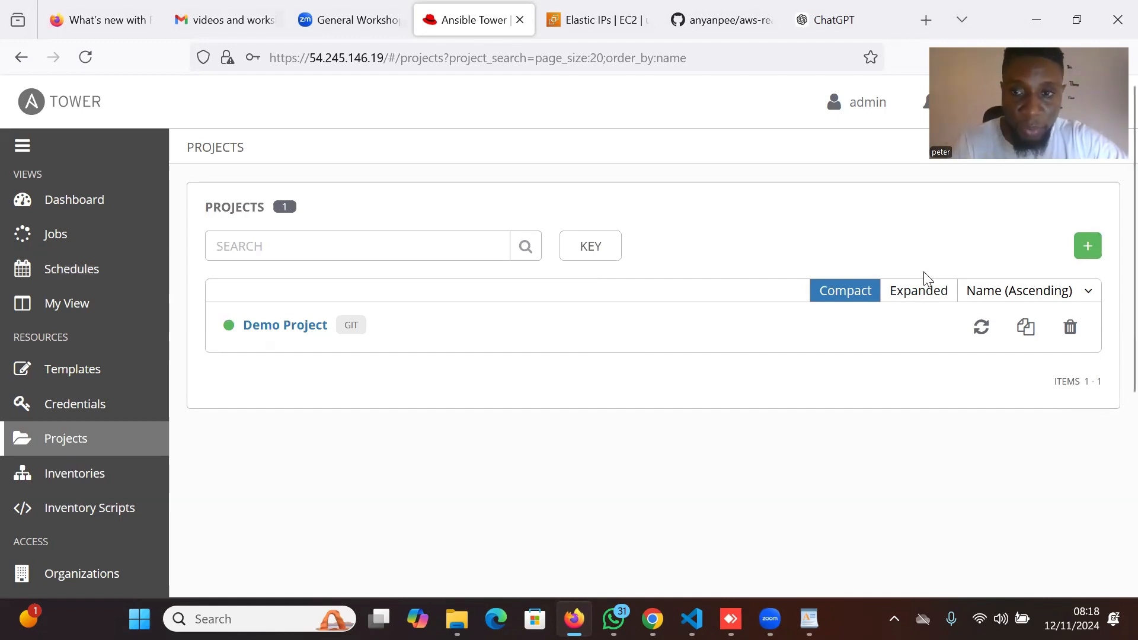
# Start a new project named tower-automation-workflow-project-template, reusing that name as its description.
pyautogui.click(1087, 251)
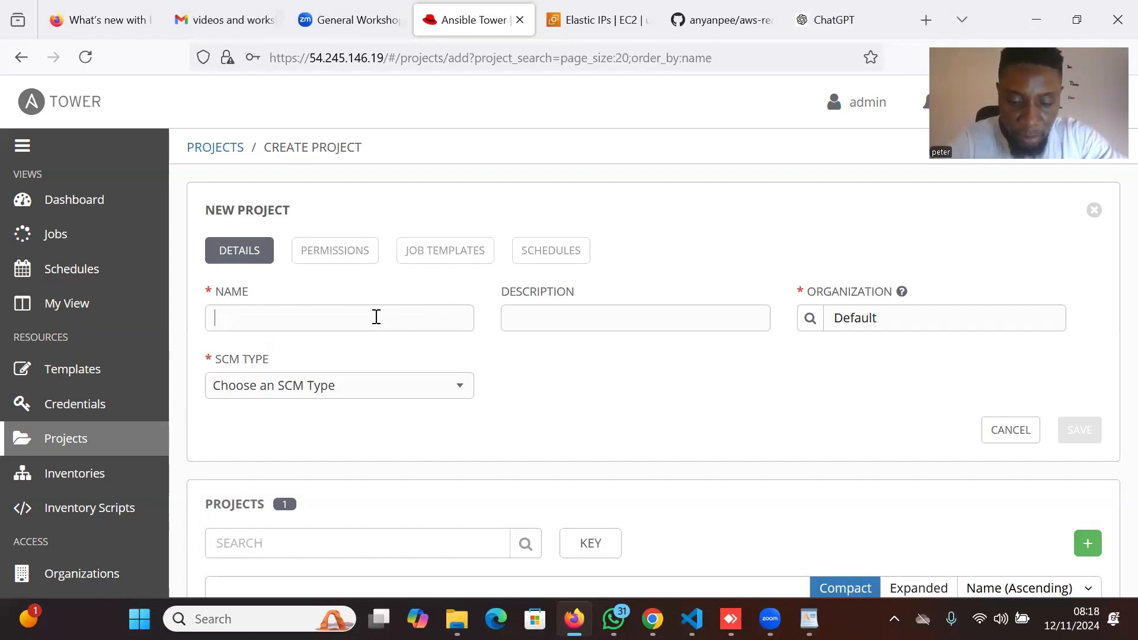
pyautogui.write('tower')
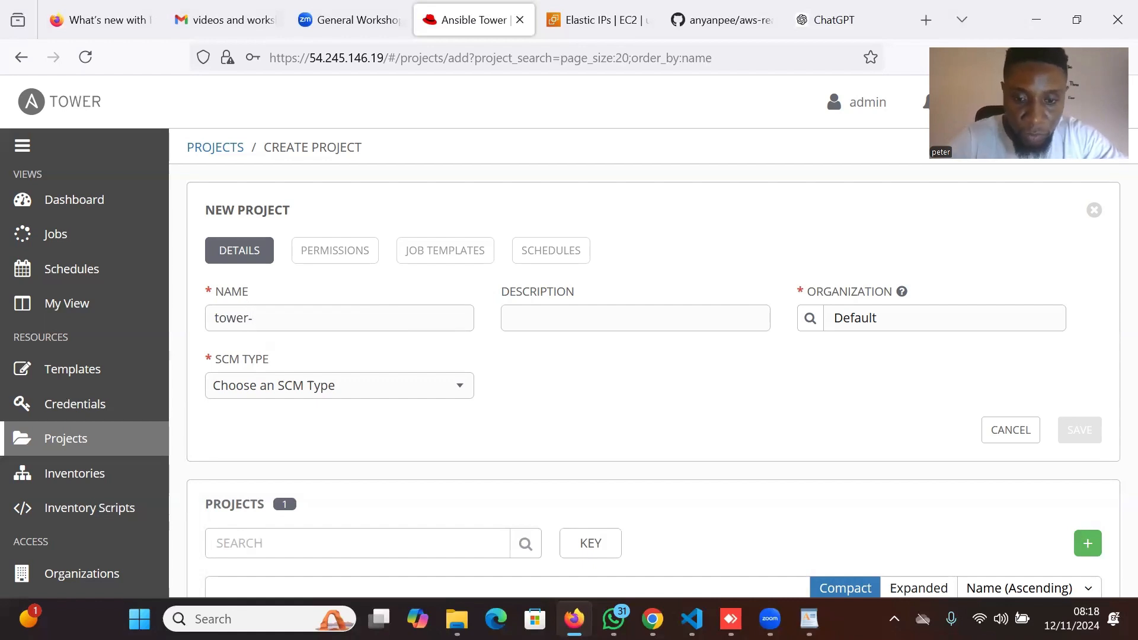
pyautogui.write('-automa')
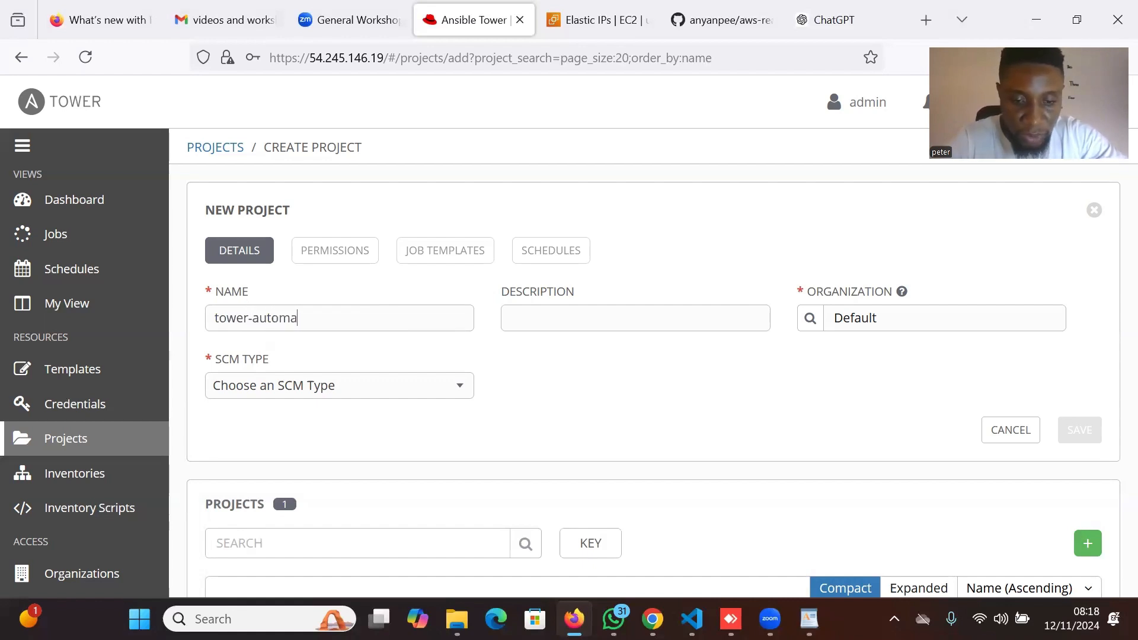
pyautogui.write('tion-')
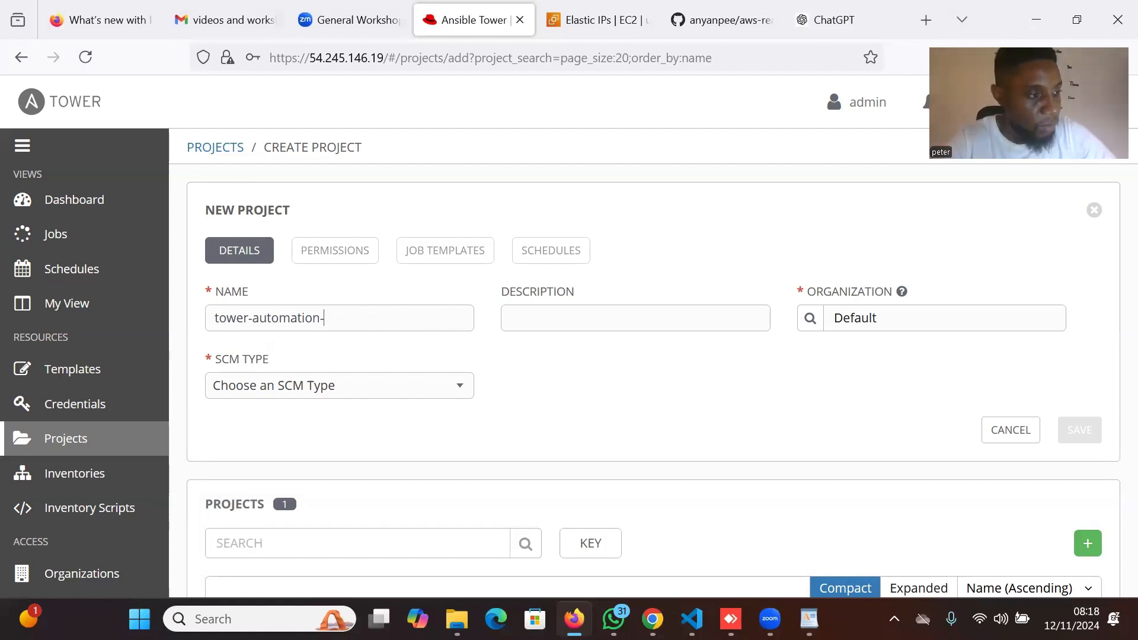
pyautogui.write('w')
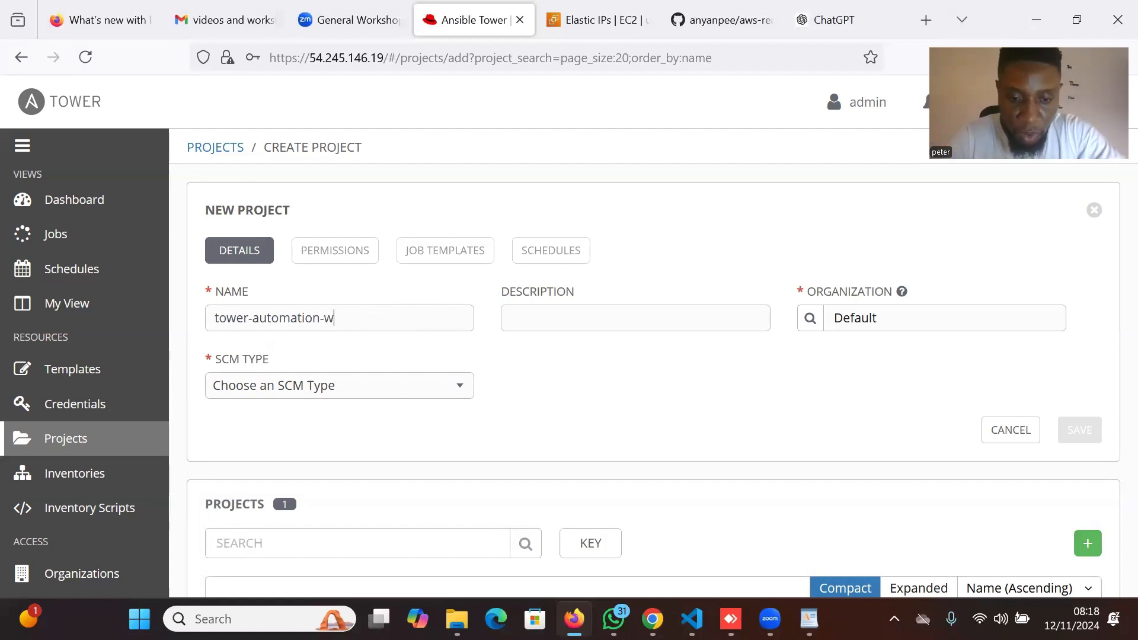
pyautogui.write('orkflo')
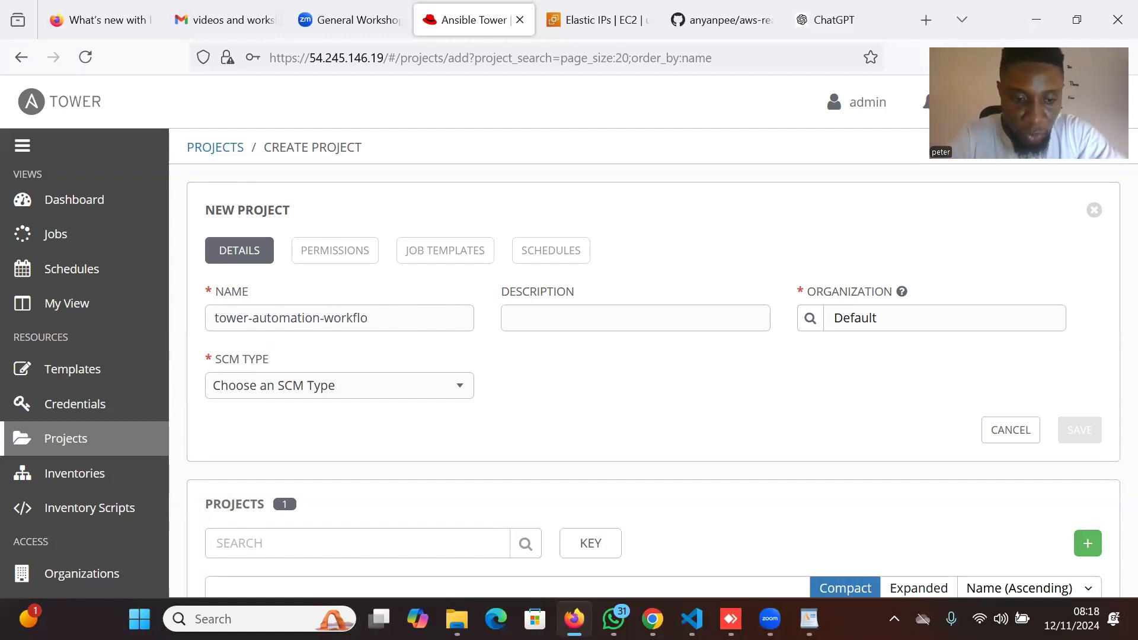
pyautogui.write('w')
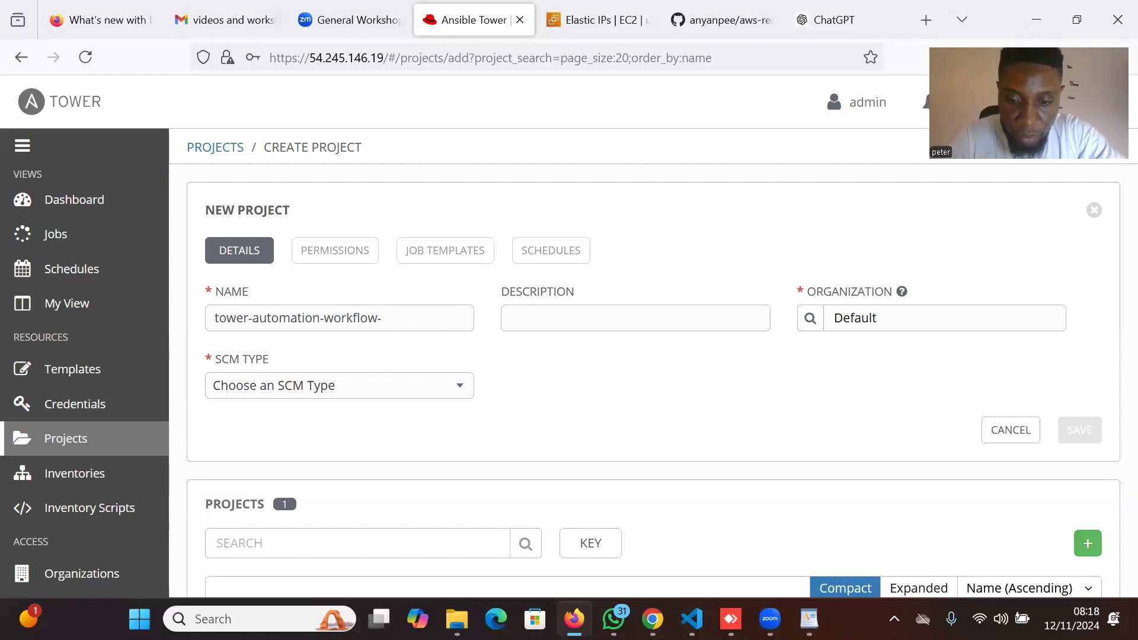
pyautogui.write('-projec')
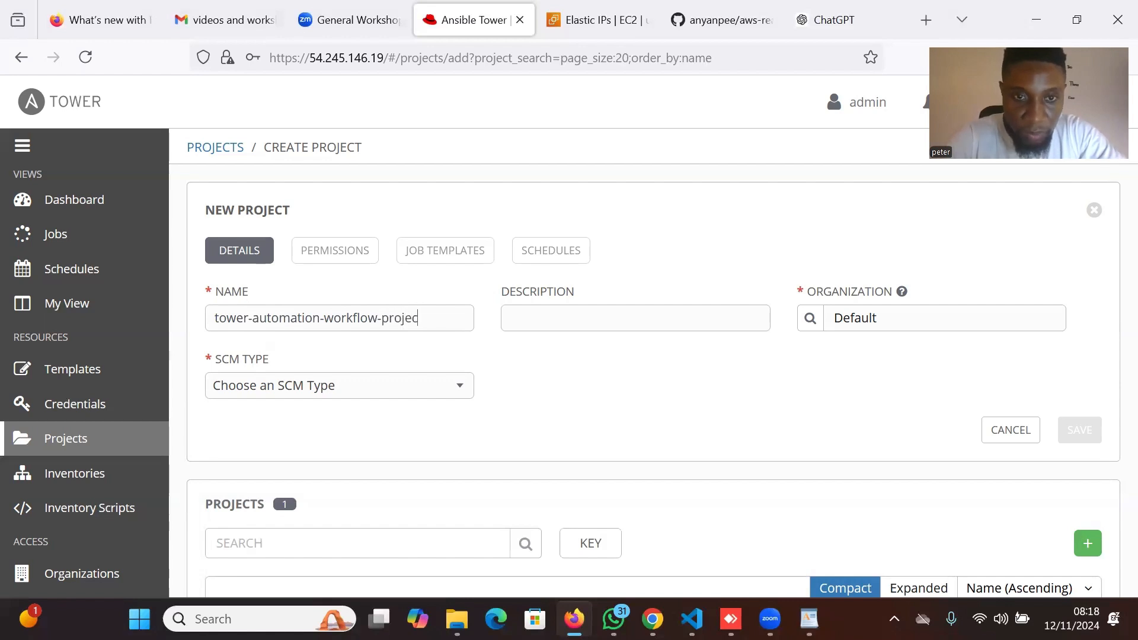
pyautogui.write('t-te')
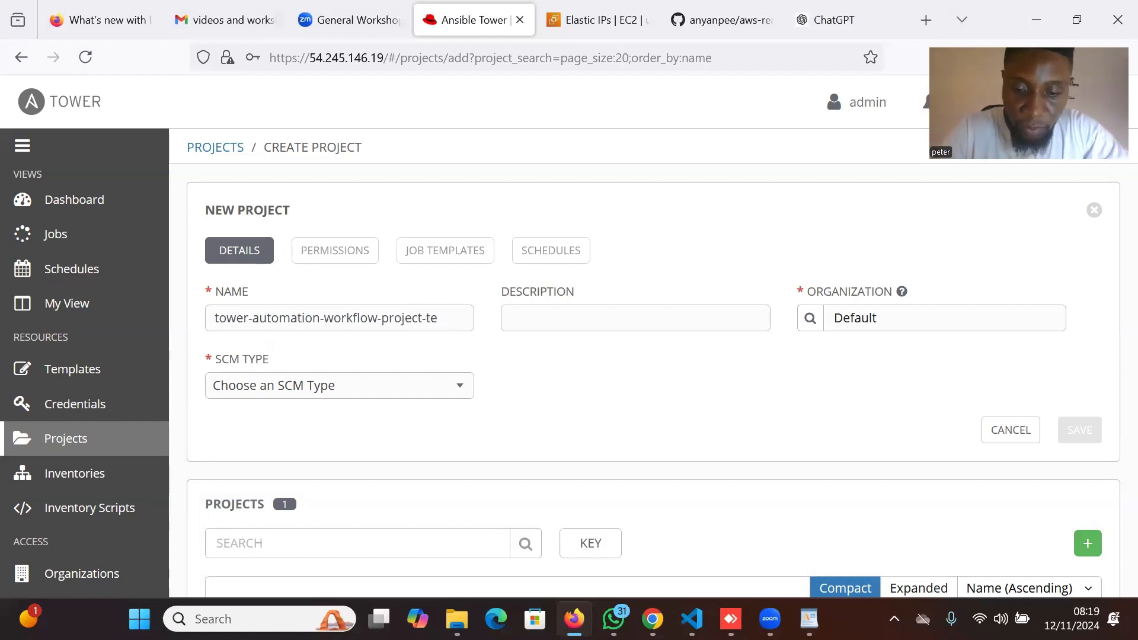
pyautogui.write('m')
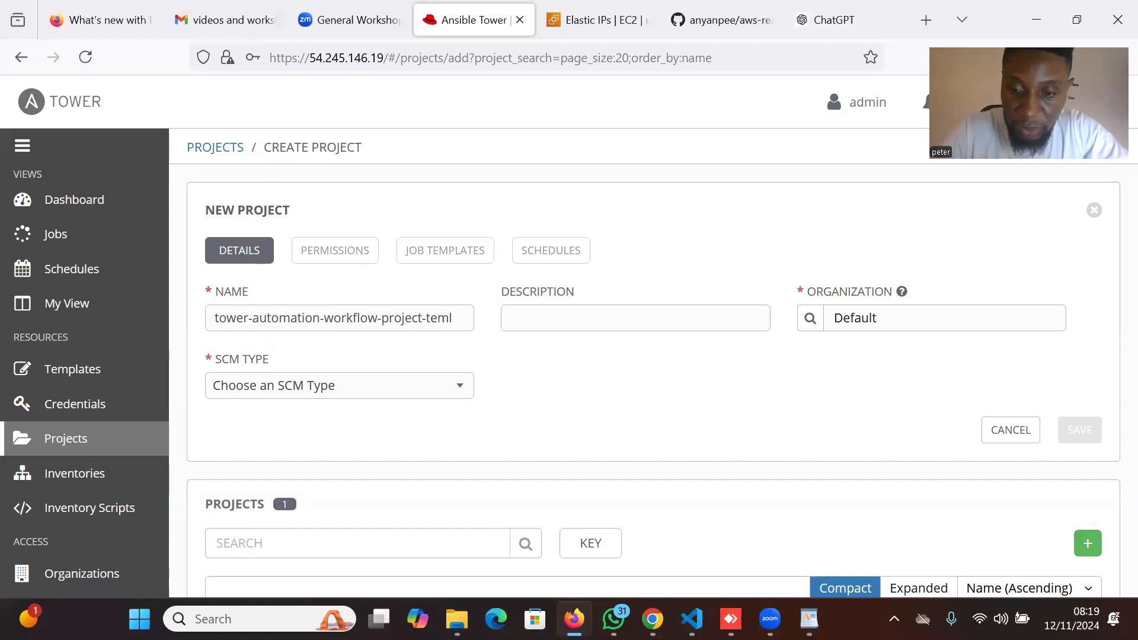
pyautogui.write('plate')
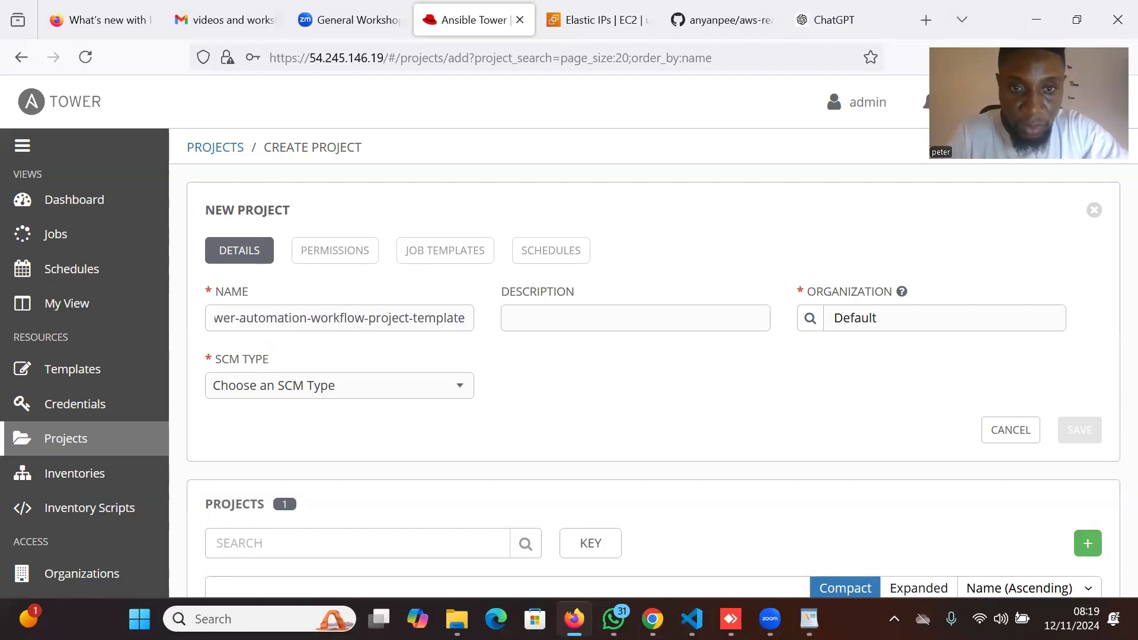
pyautogui.moveTo(465, 315); pyautogui.dragTo(211, 325)
pyautogui.hotkey('ctrl', 'c')
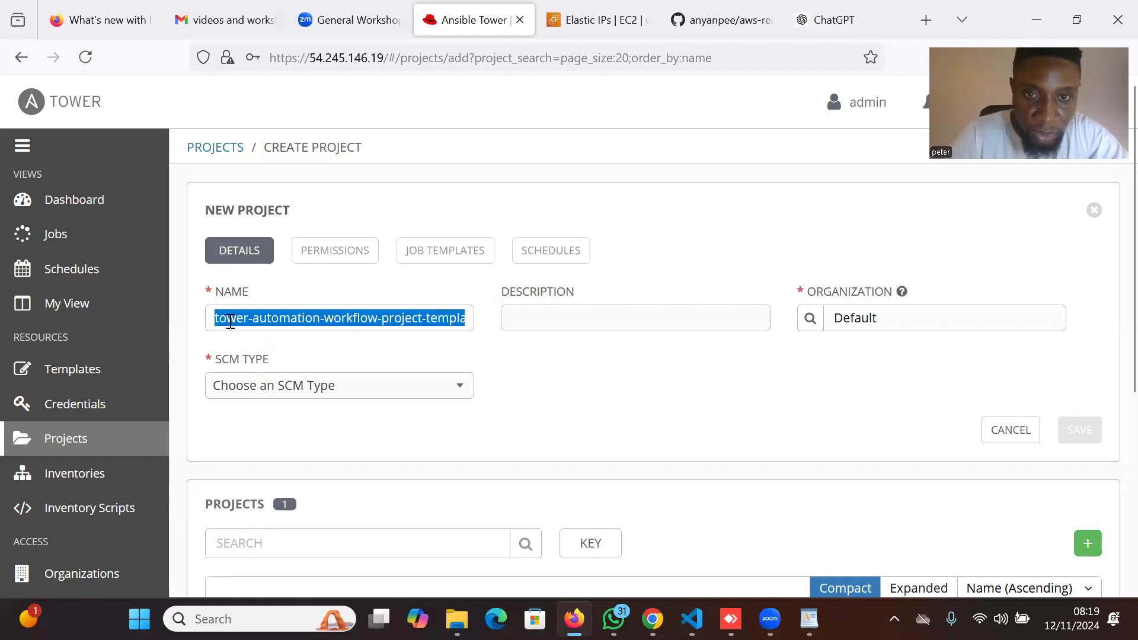
pyautogui.click(530, 320)
pyautogui.hotkey('ctrl', 'v')
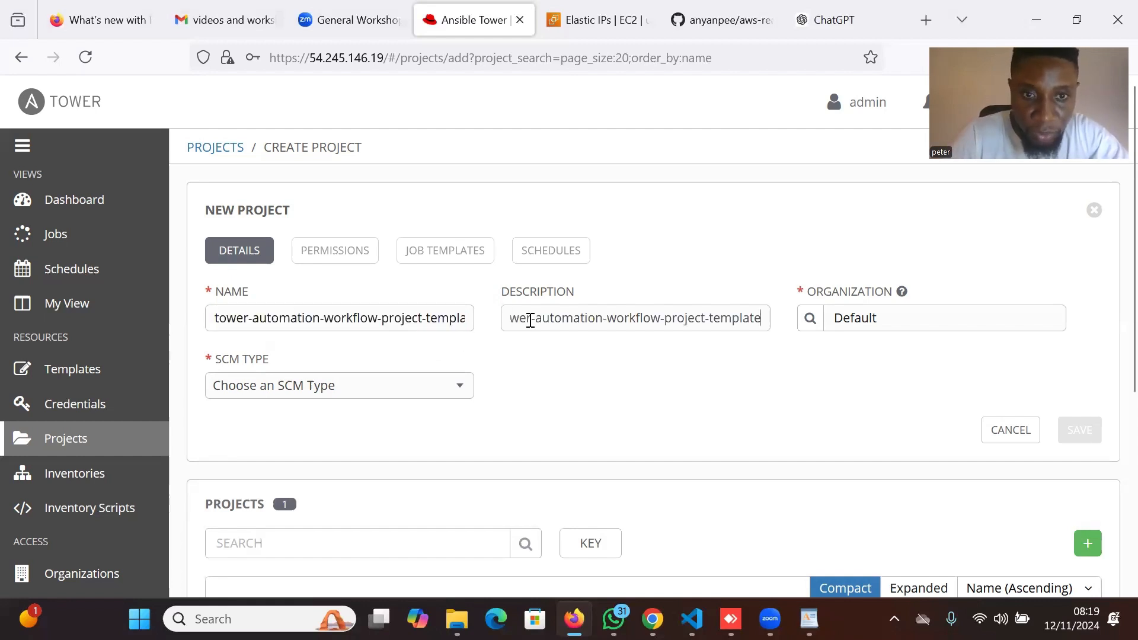
# Choose Git as the project's SCM type.
pyautogui.click(459, 391)
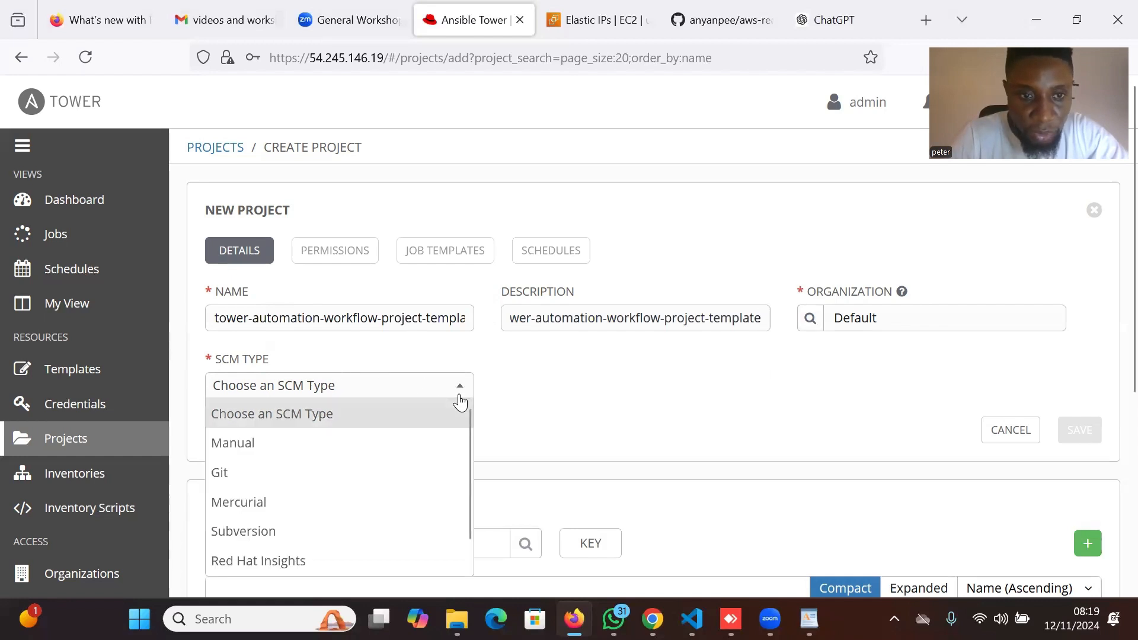
pyautogui.click(420, 474)
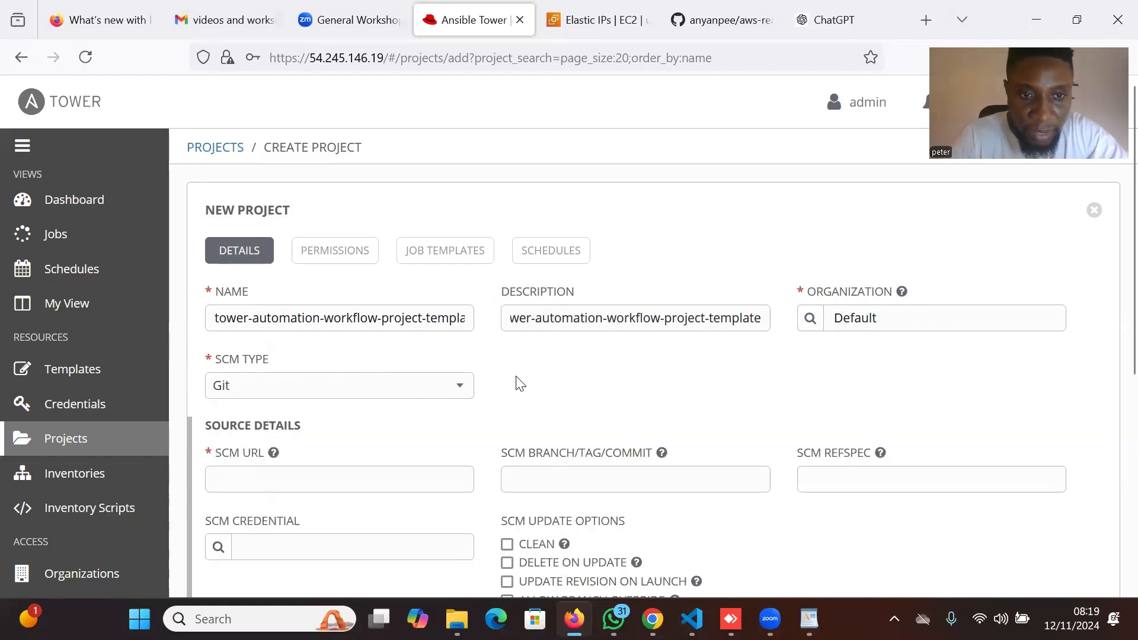
pyautogui.scroll(-2, 513, 379)
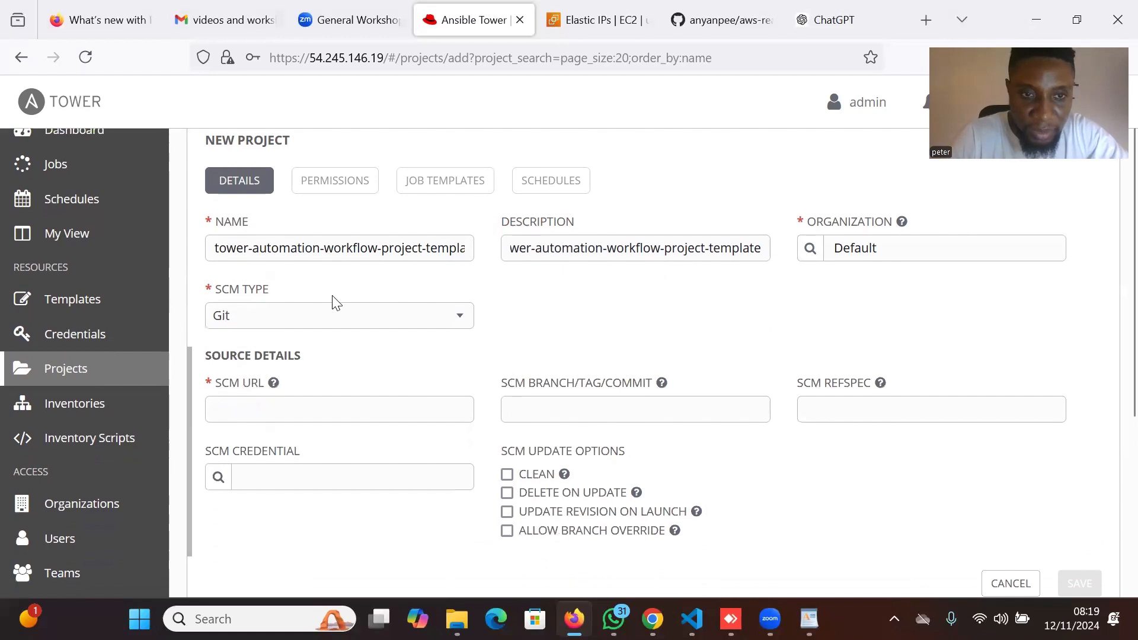
pyautogui.scroll(-1, 503, 320)
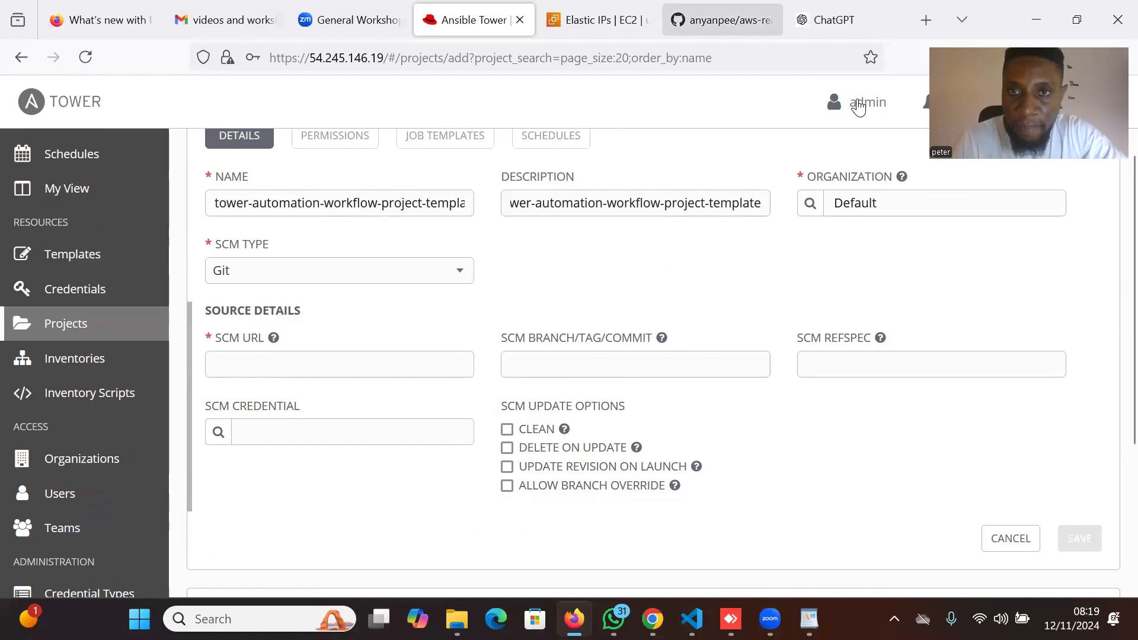
# Copy the aws-real-world-projects HTTPS clone URL from GitHub into the project's SCM URL.
pyautogui.click(720, 20)
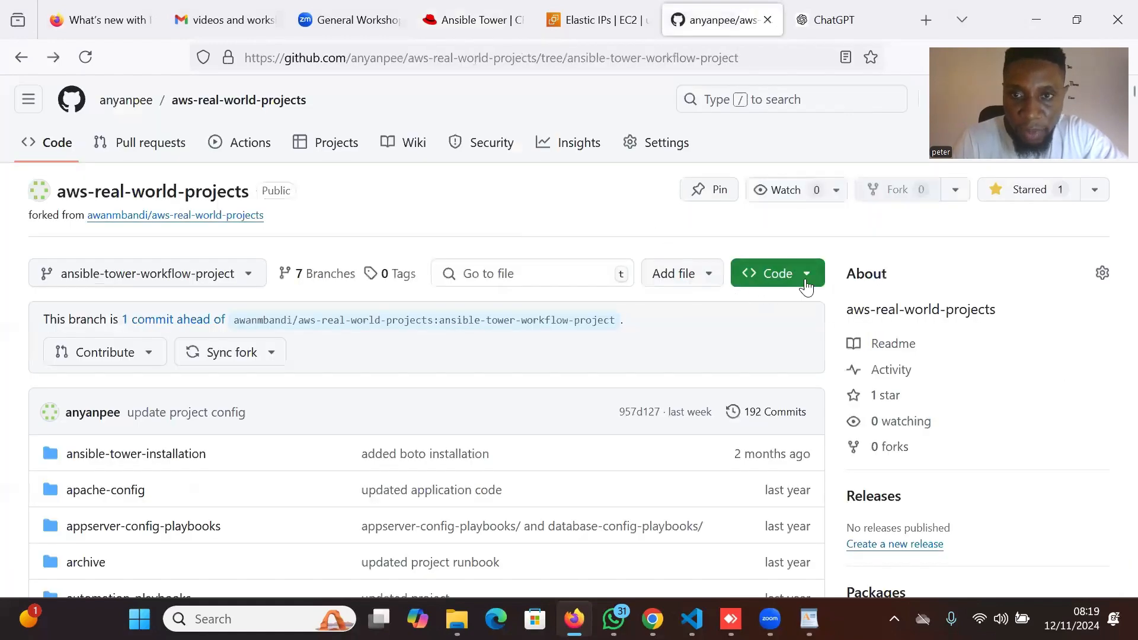
pyautogui.click(814, 275)
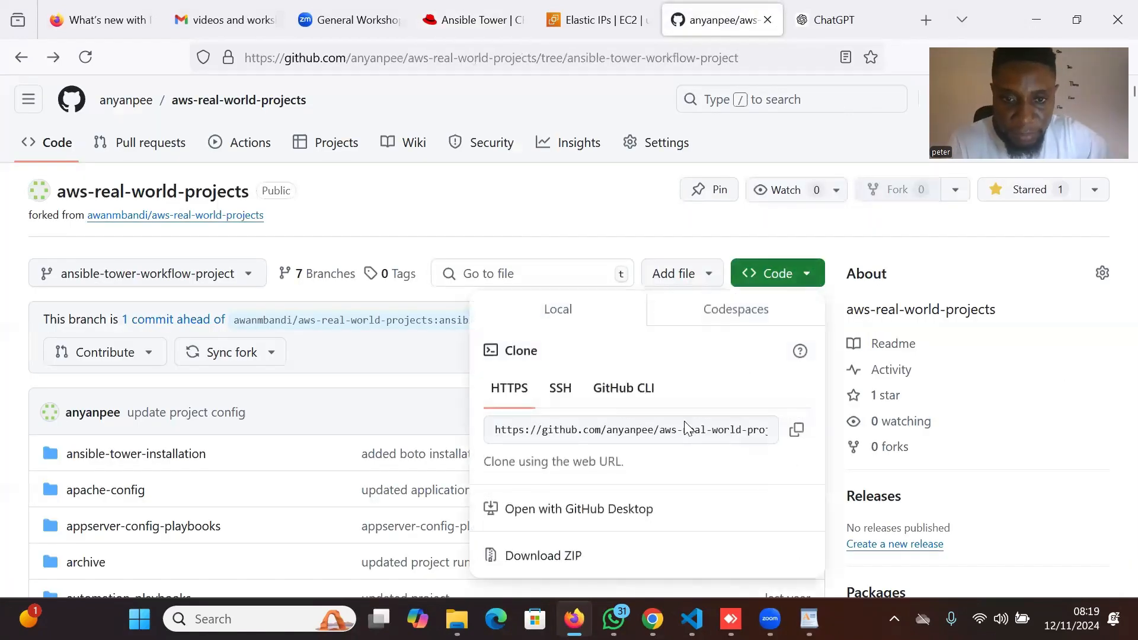
pyautogui.click(794, 437)
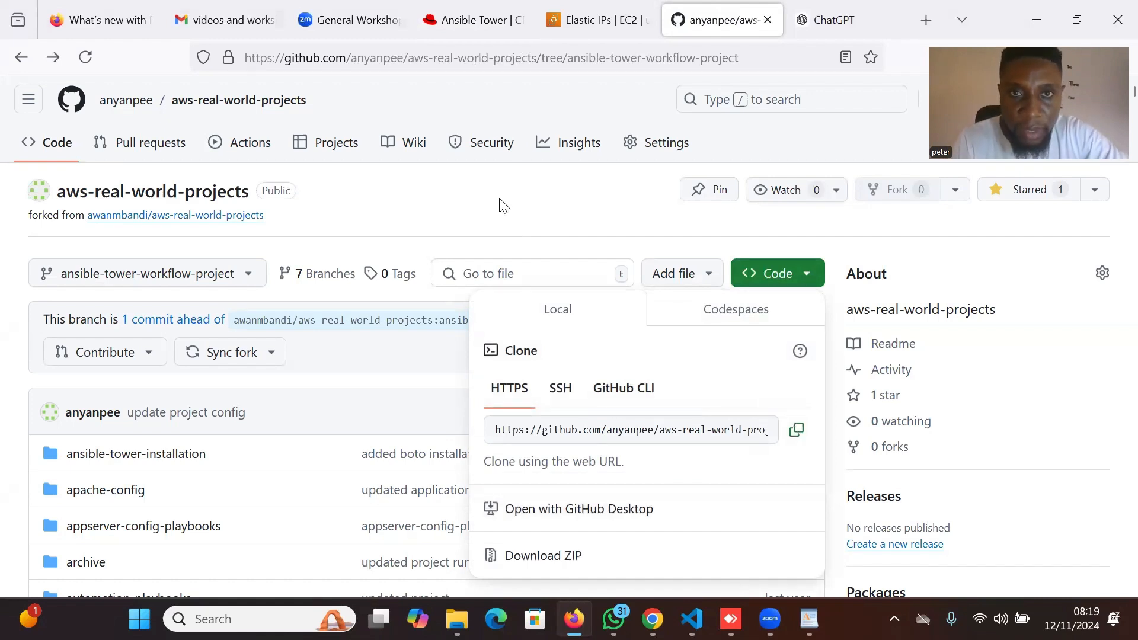
pyautogui.click(472, 21)
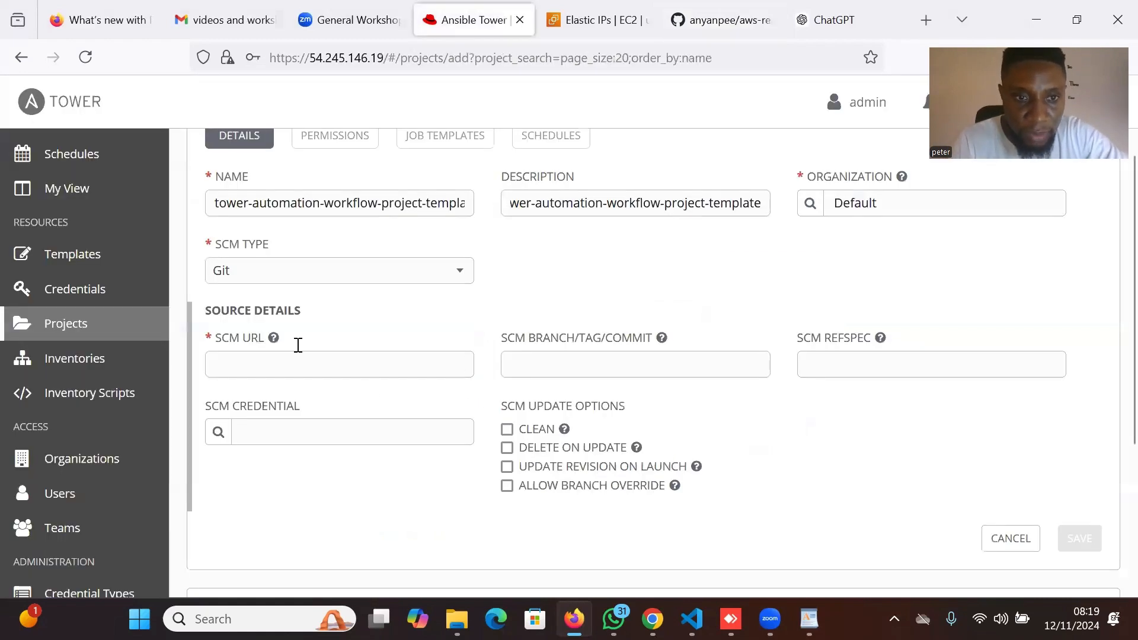
pyautogui.click(273, 361)
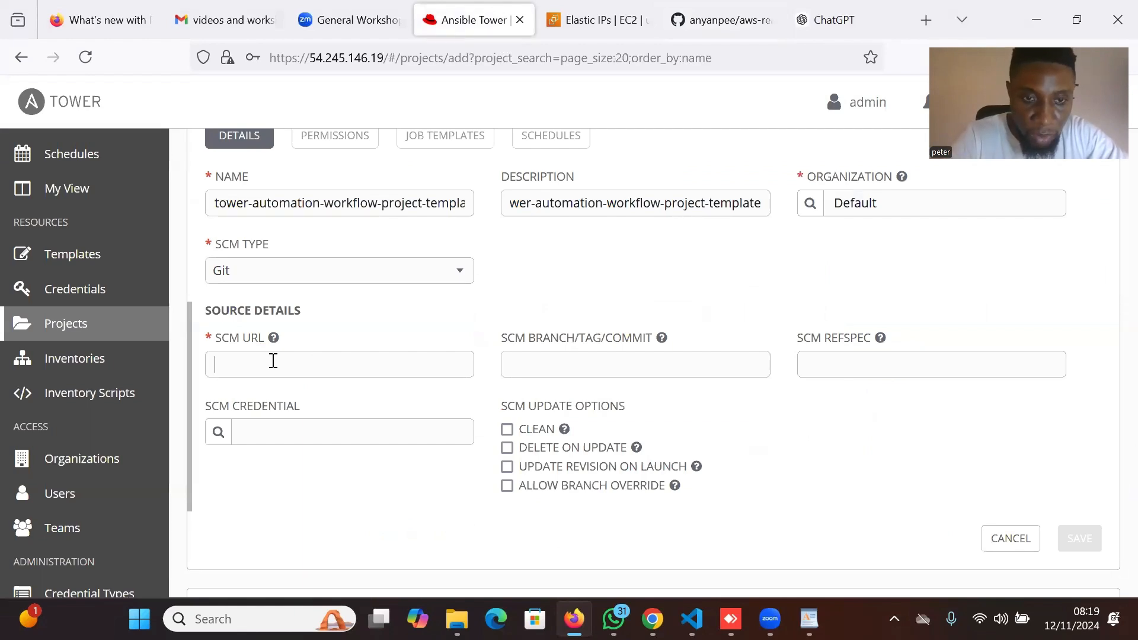
pyautogui.hotkey('ctrl', 'v')
pyautogui.click(538, 363)
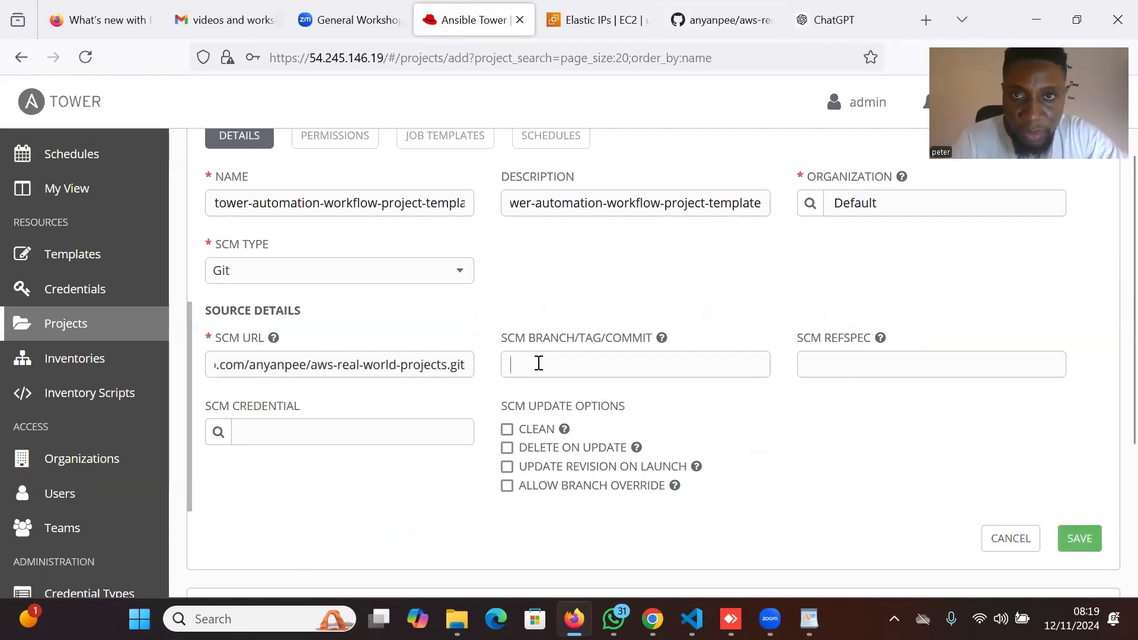
# Copy the ansible-tower-workflow-project branch name from the repository's branch list.
pyautogui.click(722, 19)
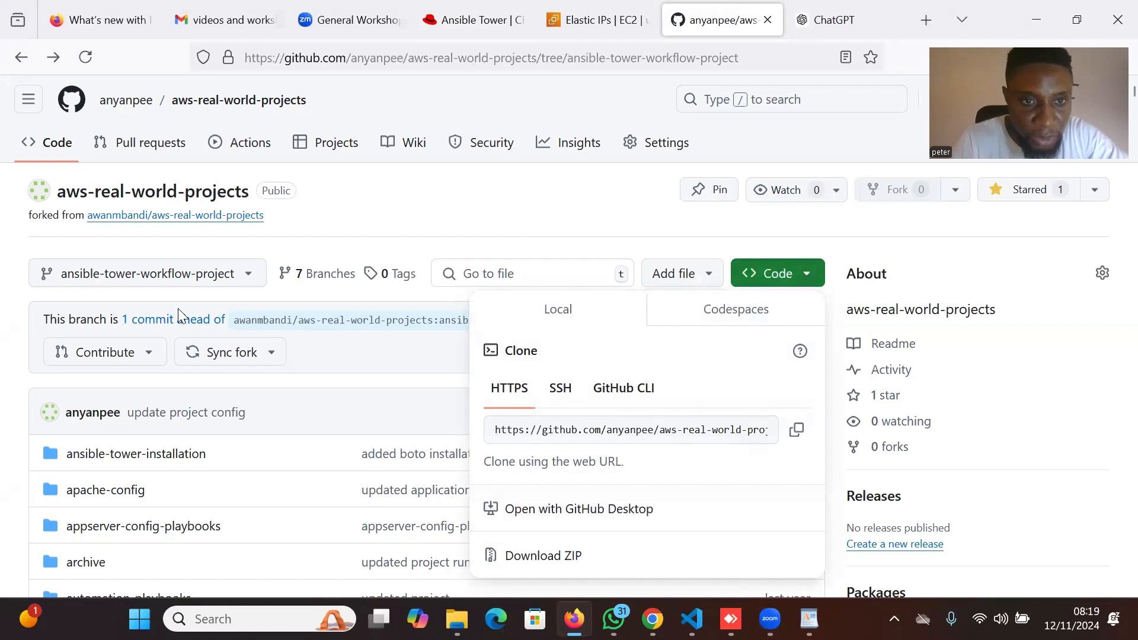
pyautogui.click(317, 281)
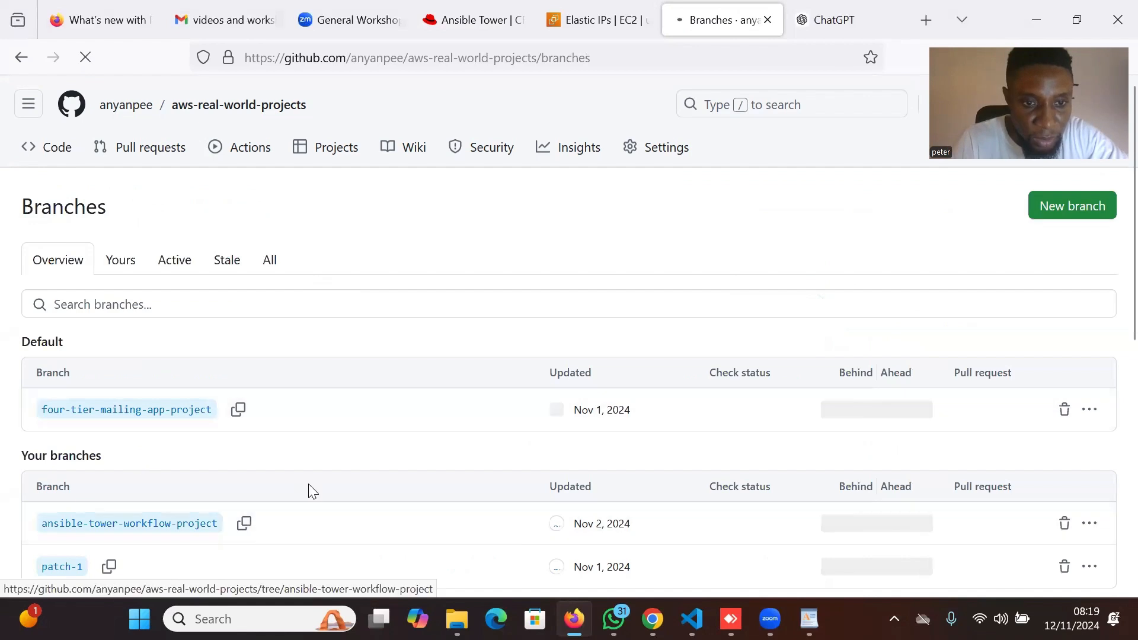
pyautogui.scroll(-2, 308, 484)
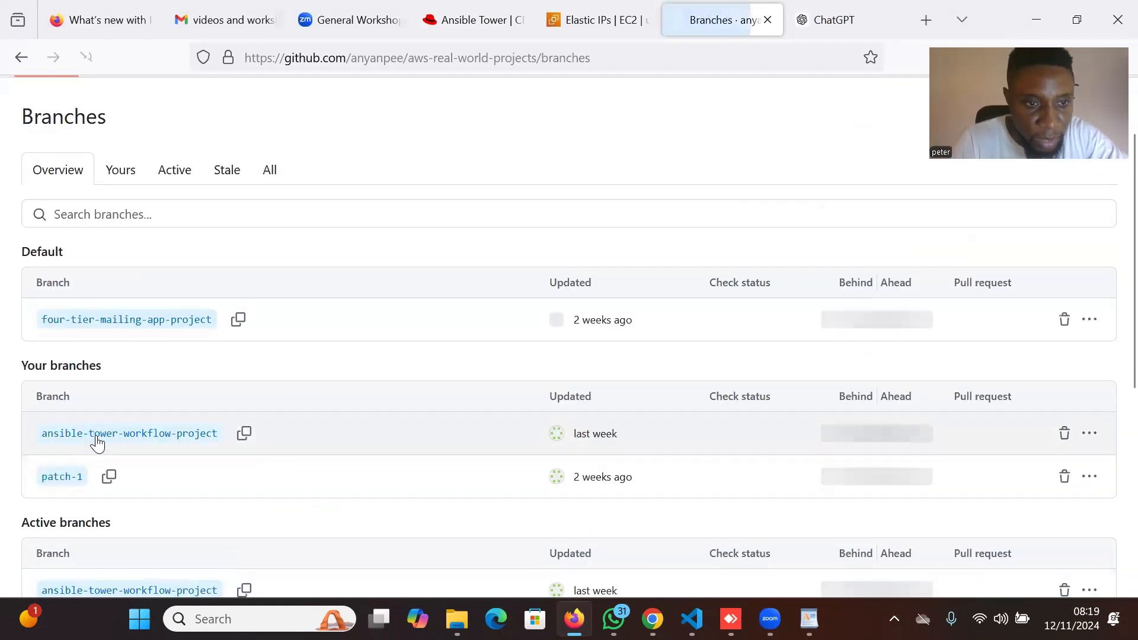
pyautogui.click(250, 439)
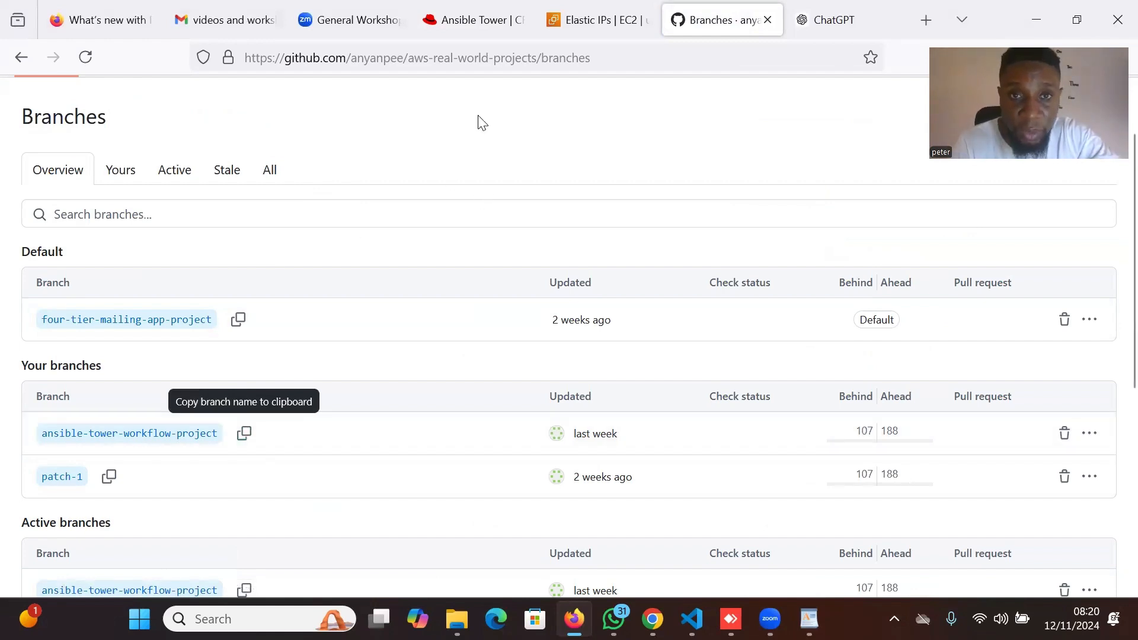
pyautogui.click(475, 22)
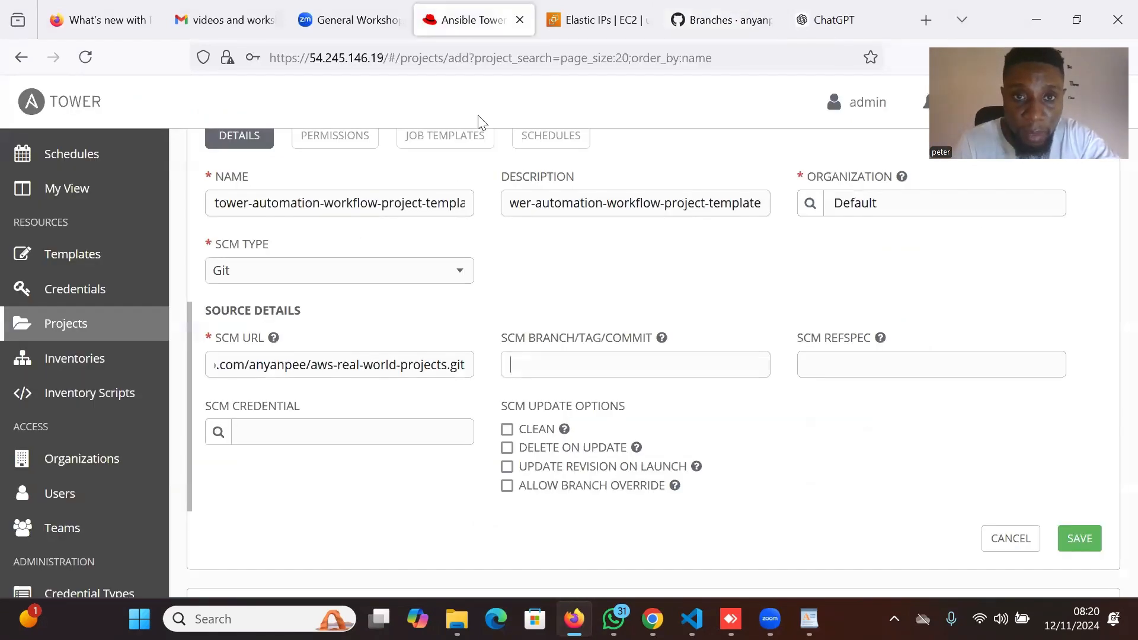
# Set branch ansible-tower-workflow-project, enable Delete on Update, save the project, then go to Credentials.
pyautogui.click(526, 361)
pyautogui.hotkey('ctrl', 'v')
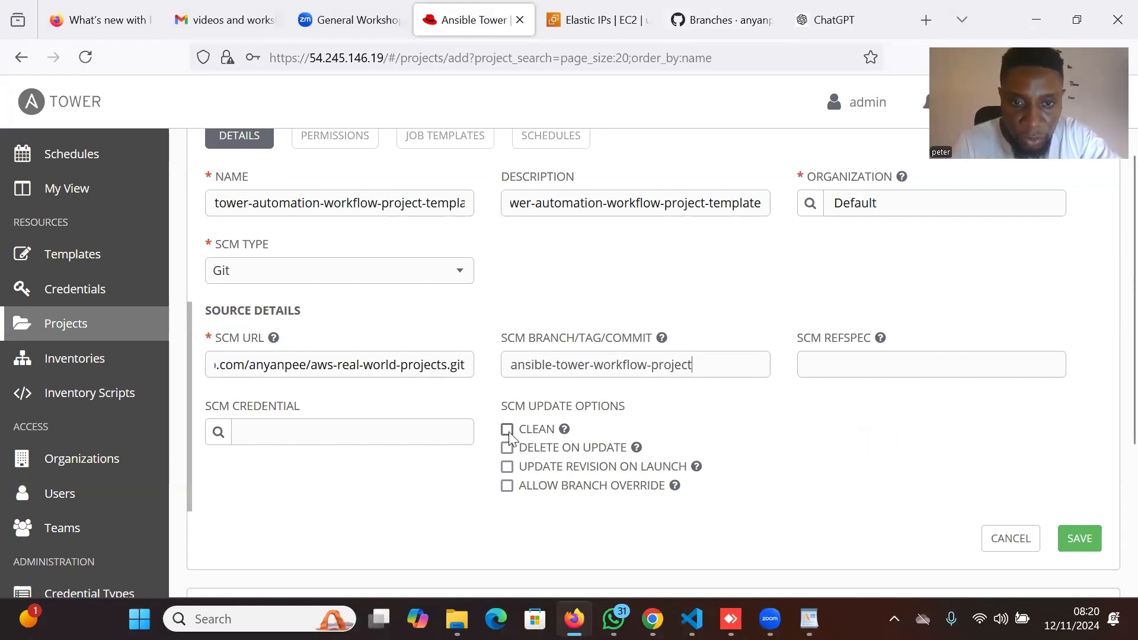
pyautogui.click(506, 447)
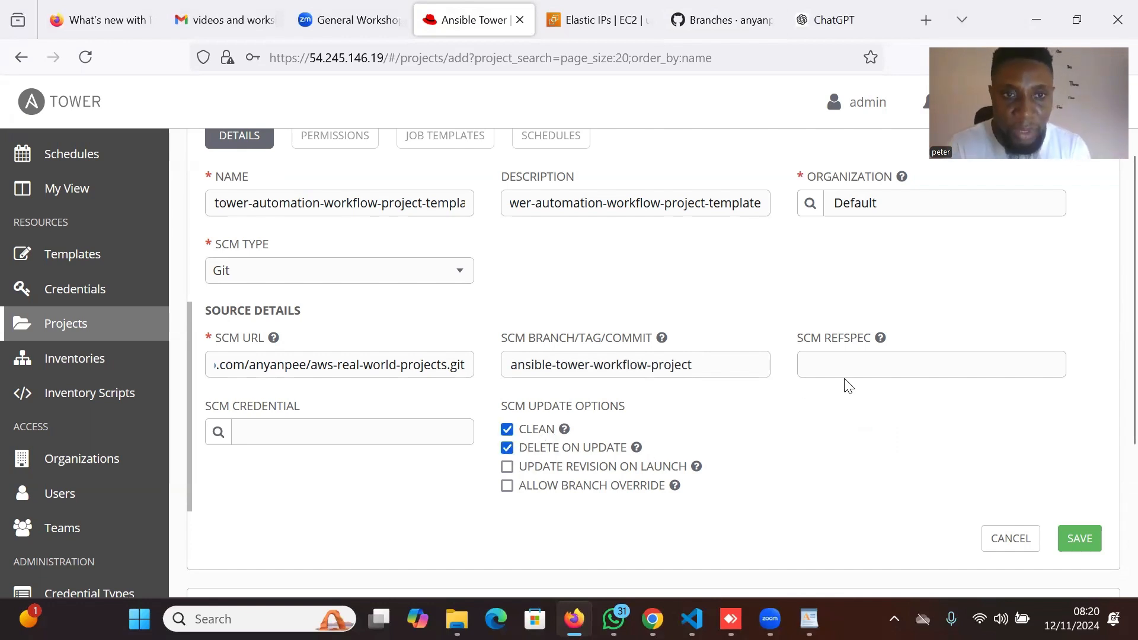
pyautogui.scroll(3, 847, 386)
pyautogui.scroll(-2, 848, 385)
pyautogui.scroll(-1, 847, 385)
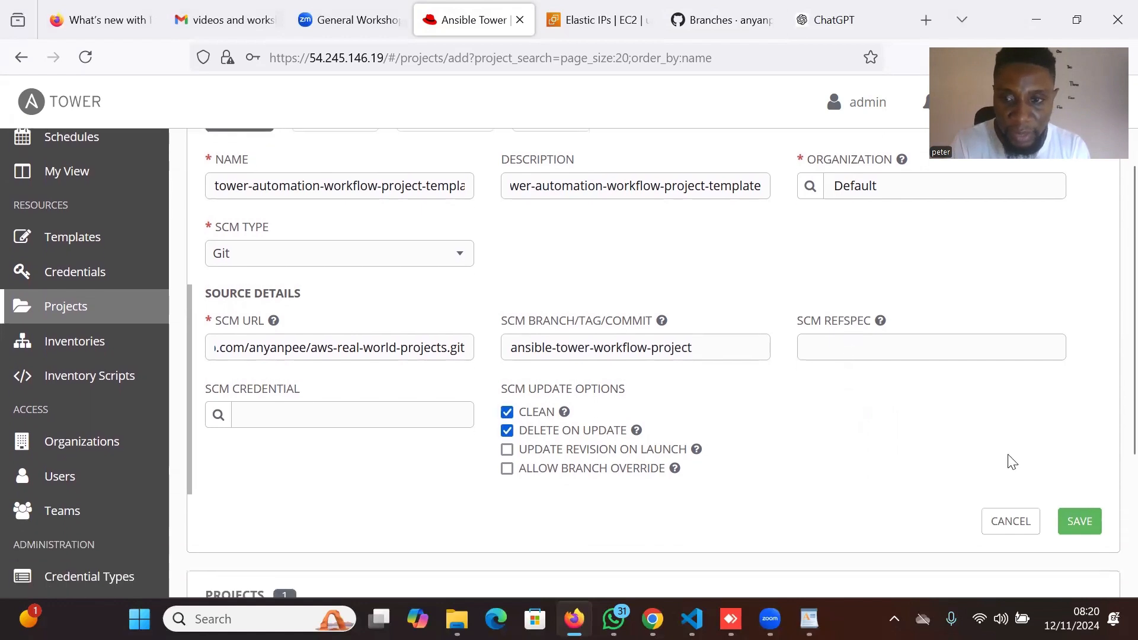
pyautogui.click(1080, 521)
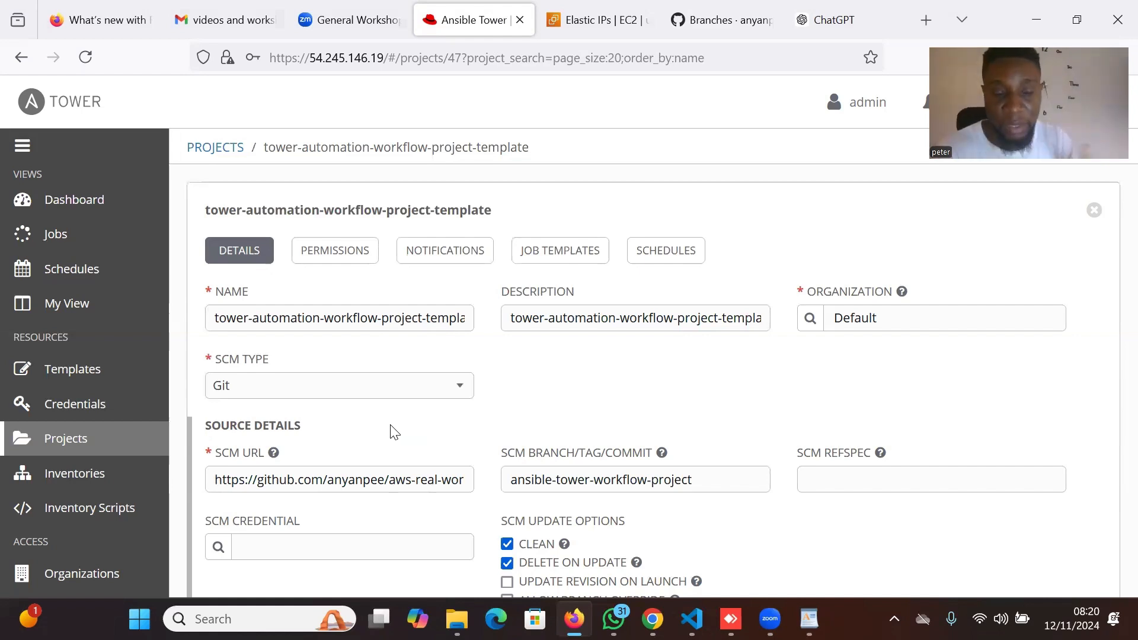
pyautogui.click(98, 409)
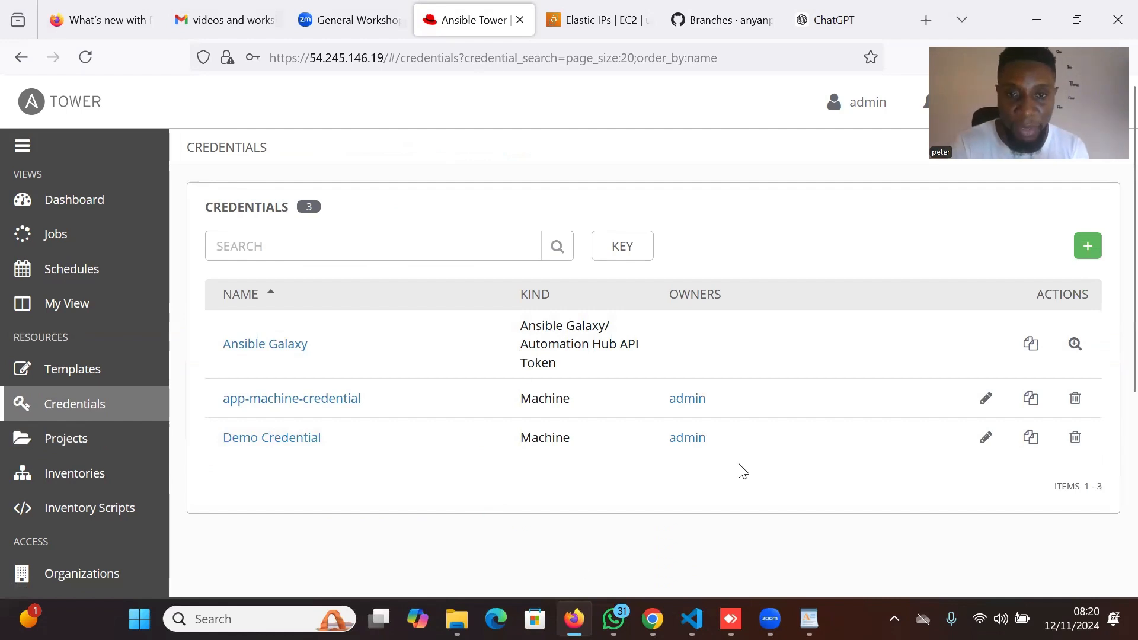
# Start a credential named Aws-environment-credentials with the same description, under the Default organization.
pyautogui.click(1082, 246)
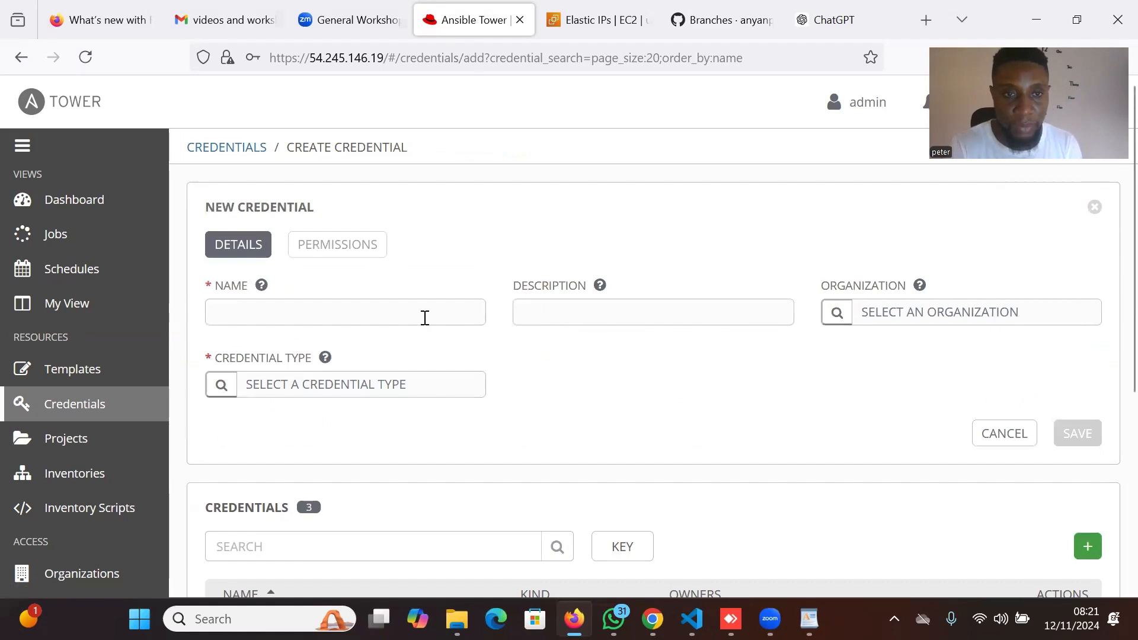
pyautogui.click(425, 318)
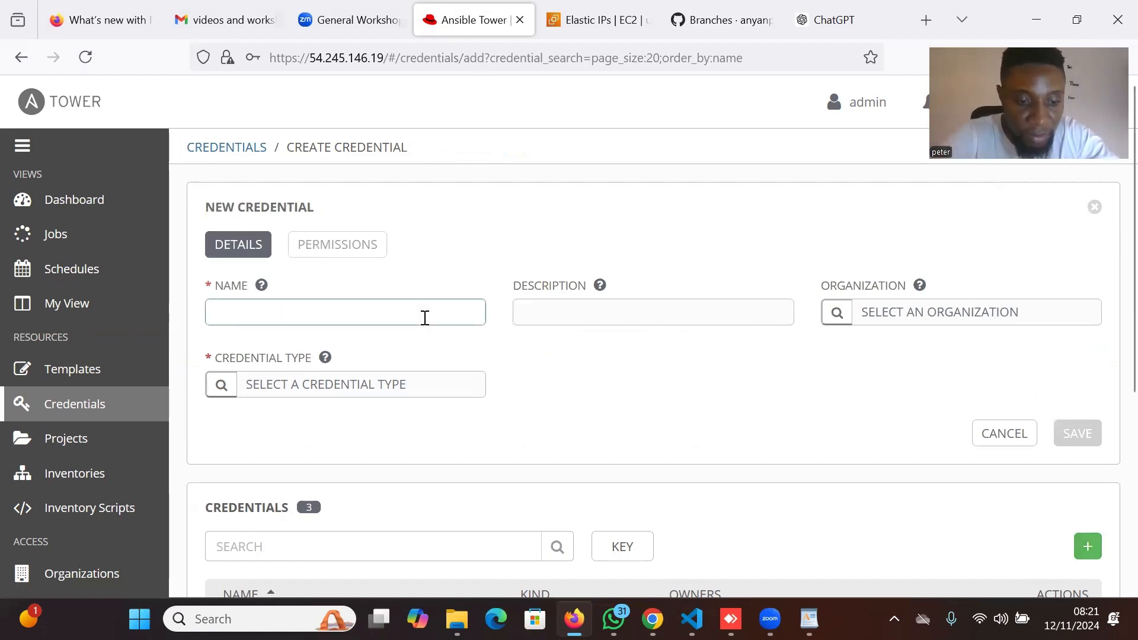
pyautogui.write('Aws')
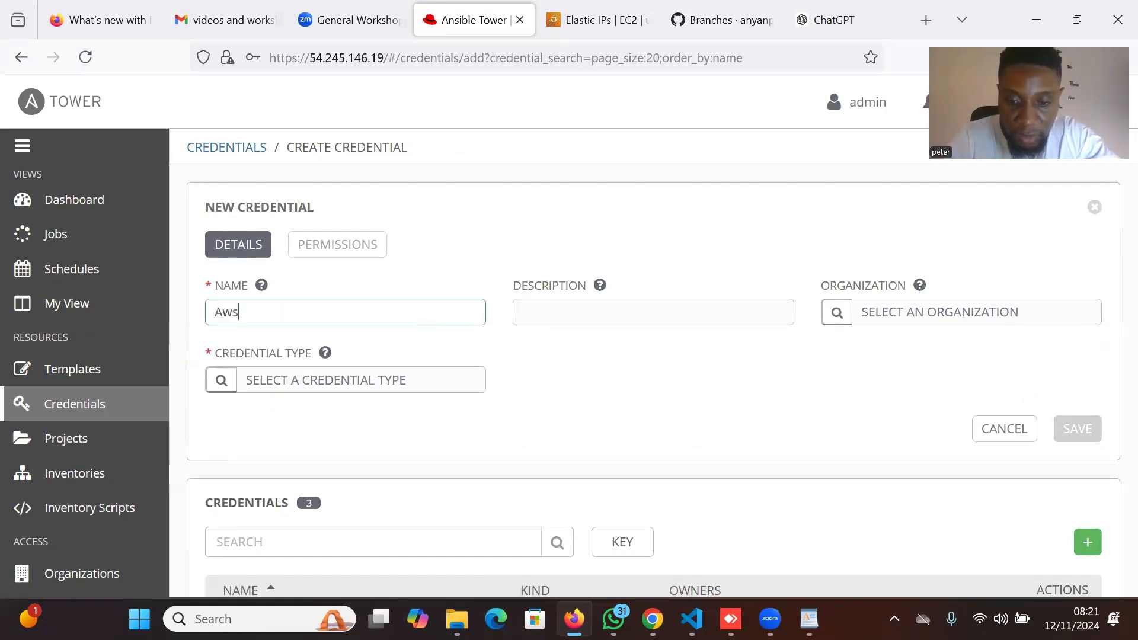
pyautogui.write('-e')
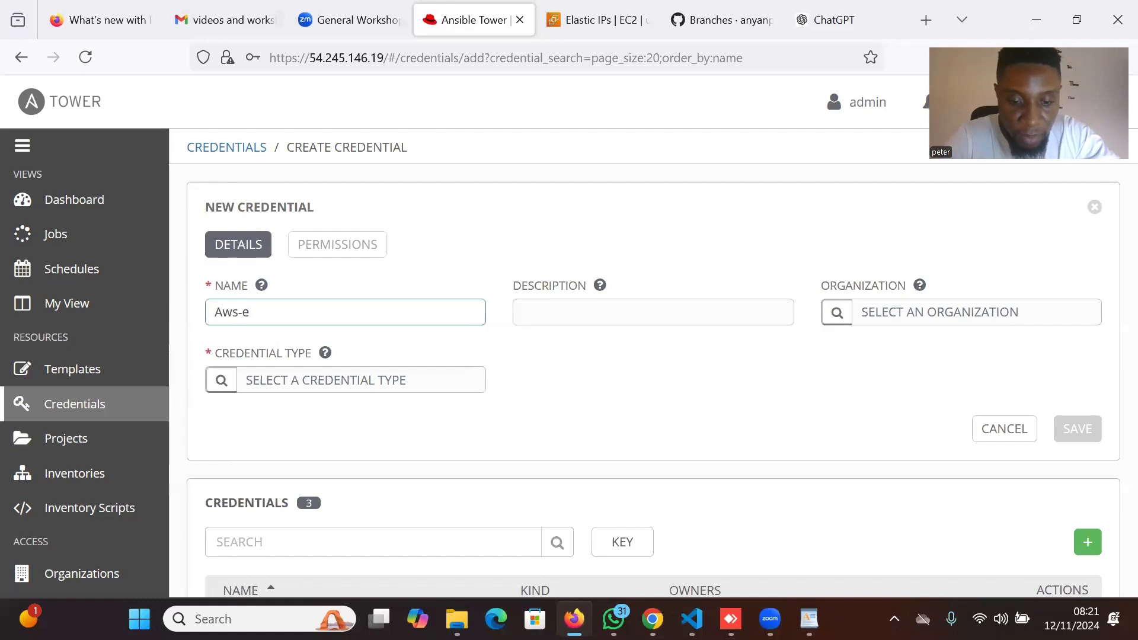
pyautogui.write('nviro')
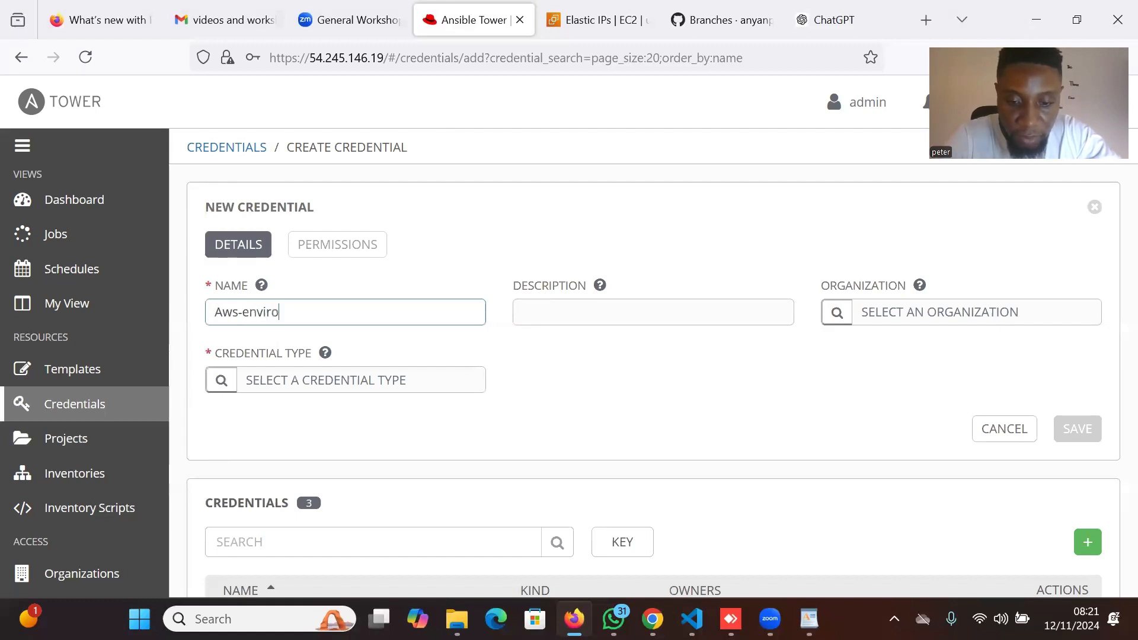
pyautogui.write('nment')
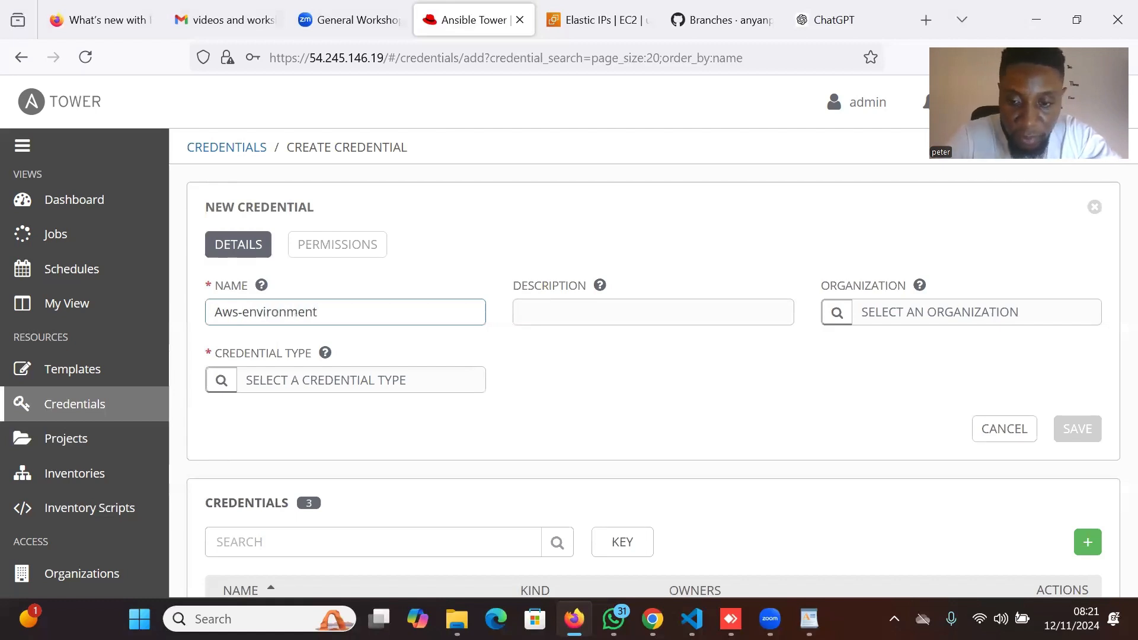
pyautogui.write('-cred')
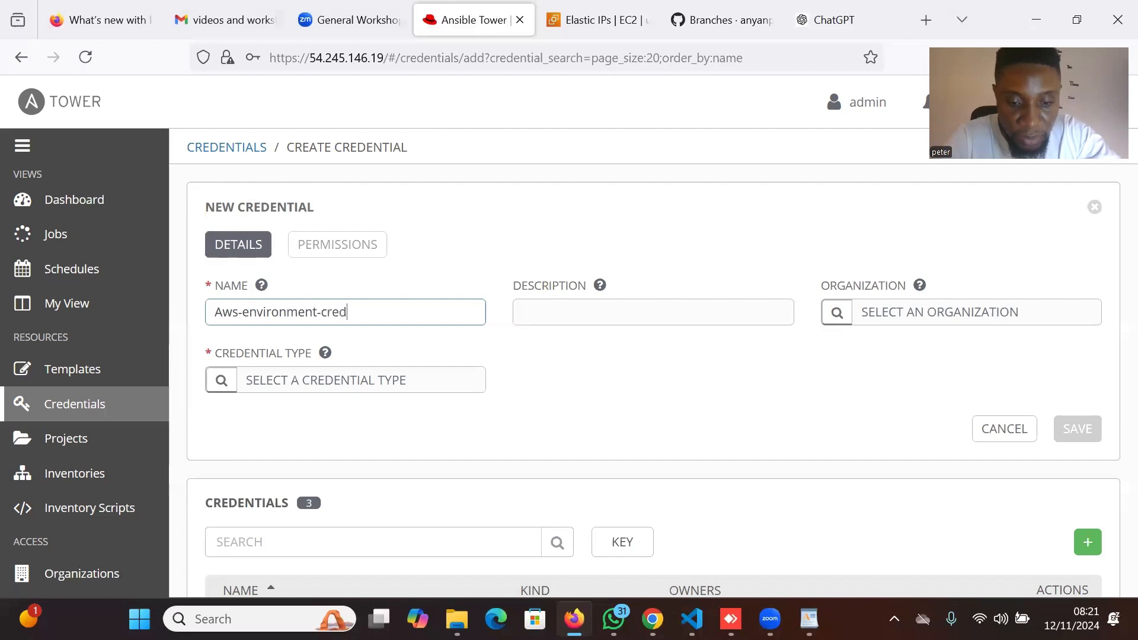
pyautogui.write('entials')
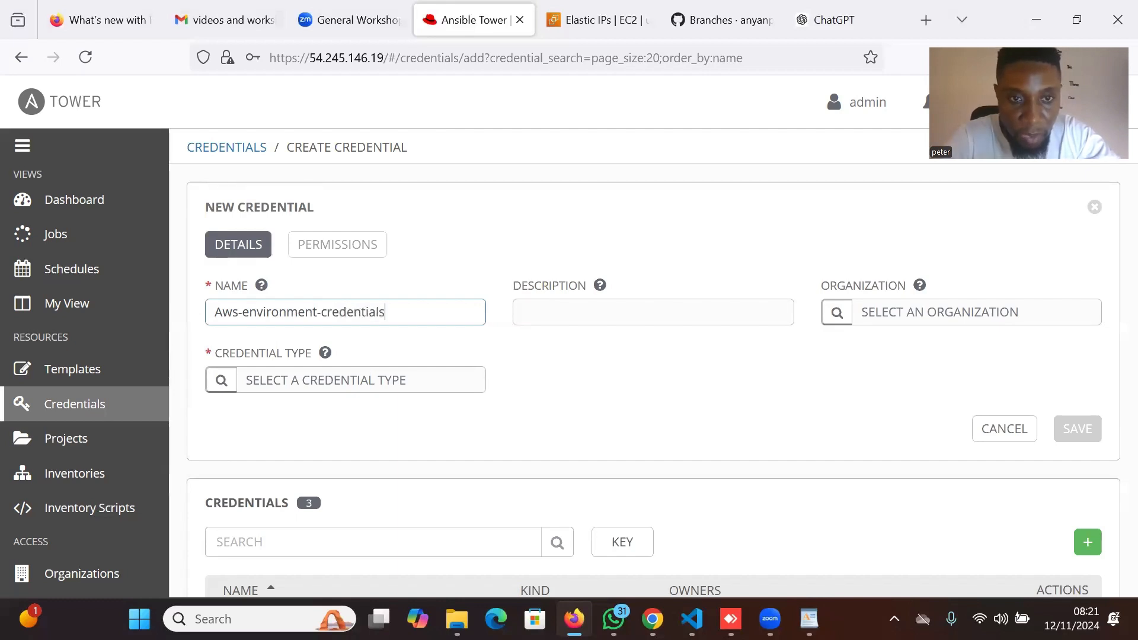
pyautogui.moveTo(388, 312); pyautogui.dragTo(193, 318)
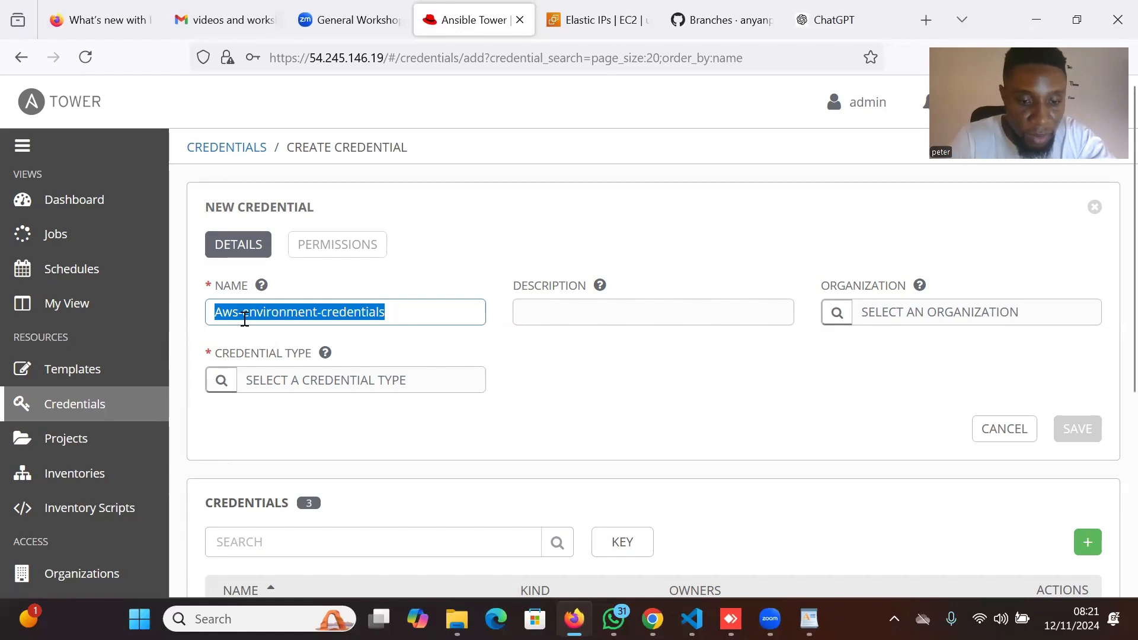
pyautogui.click(532, 313)
pyautogui.hotkey('ctrl', 'v')
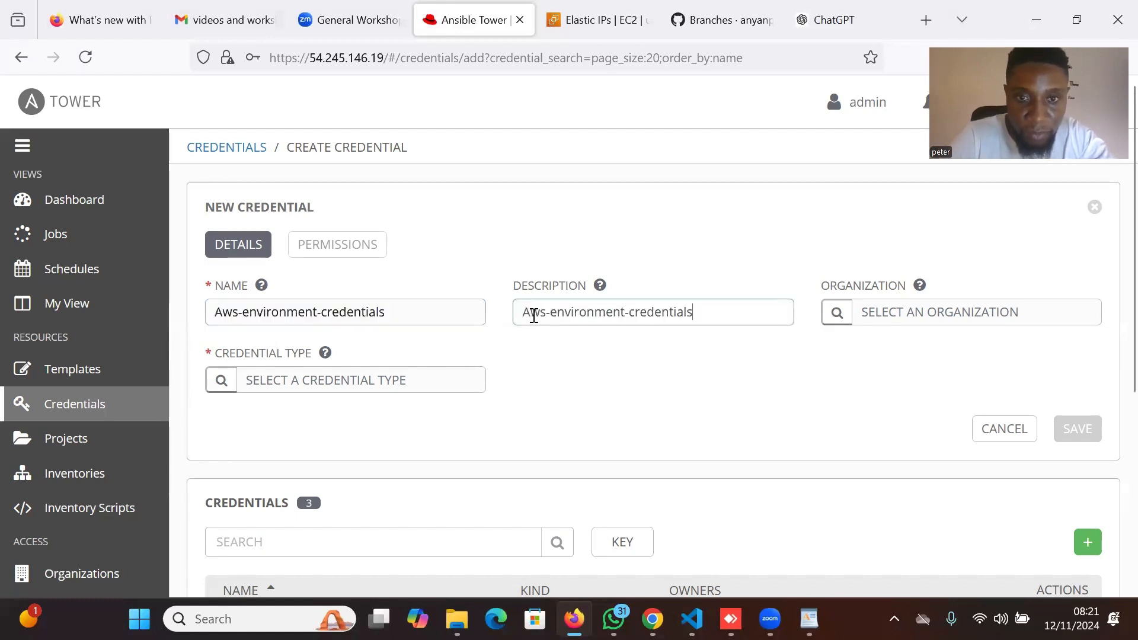
pyautogui.click(848, 322)
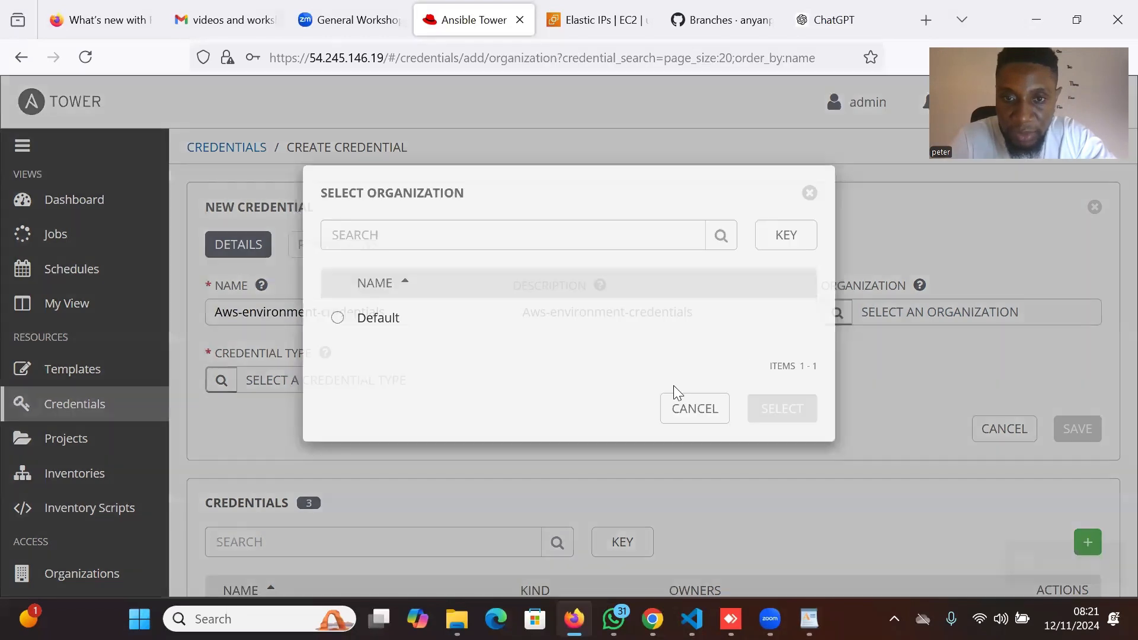
pyautogui.click(509, 327)
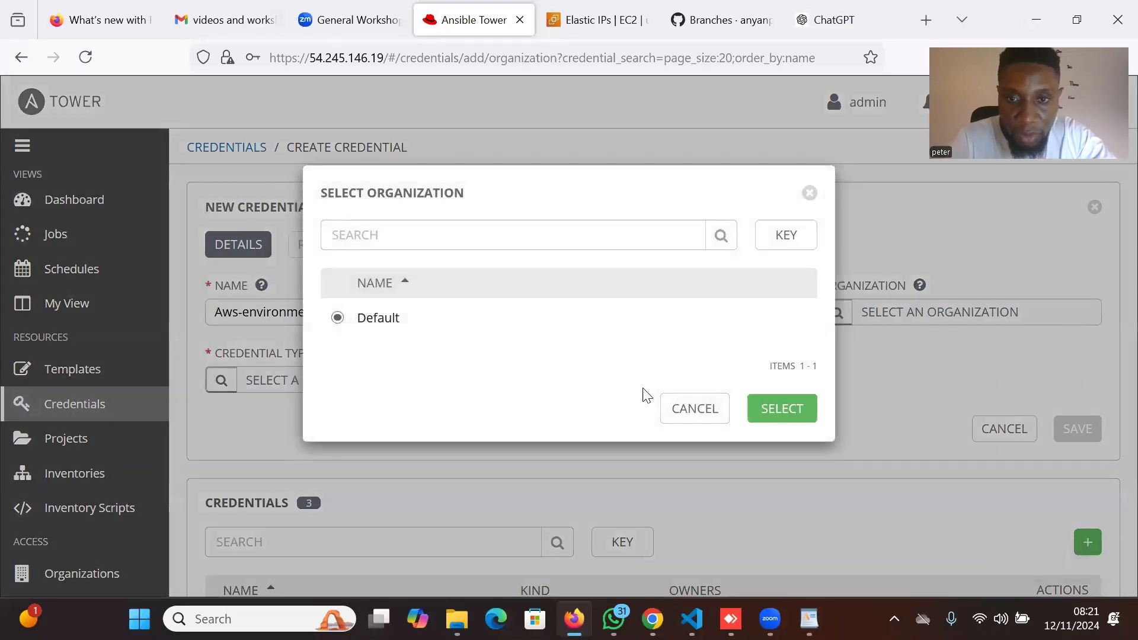
pyautogui.click(782, 407)
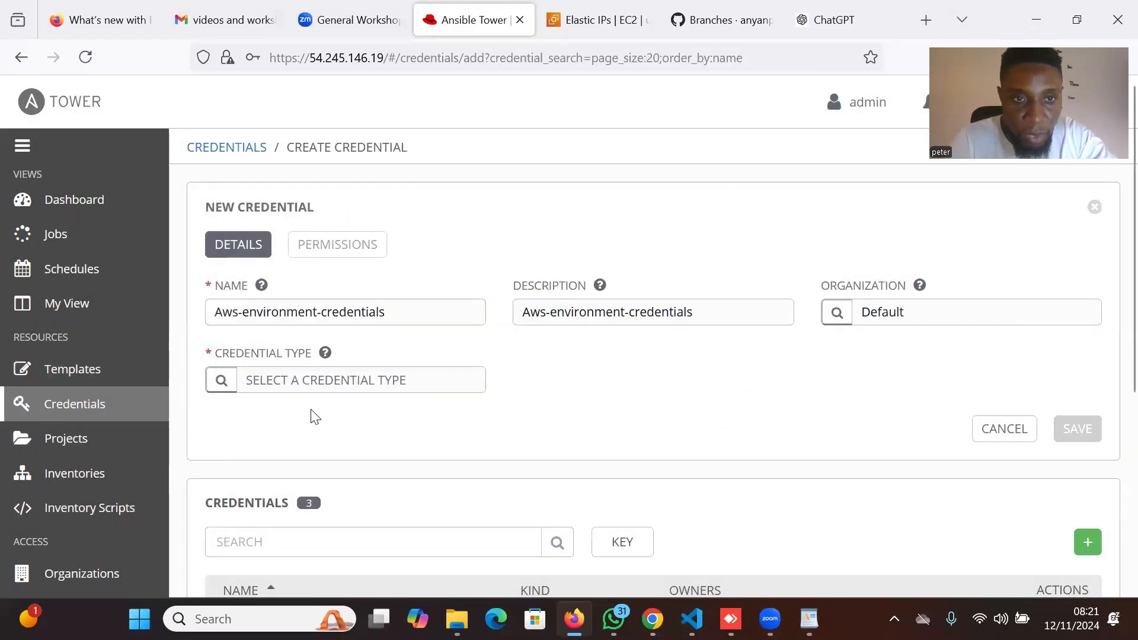
# Set the credential type to Amazon Web Services.
pyautogui.scroll(-3, 315, 416)
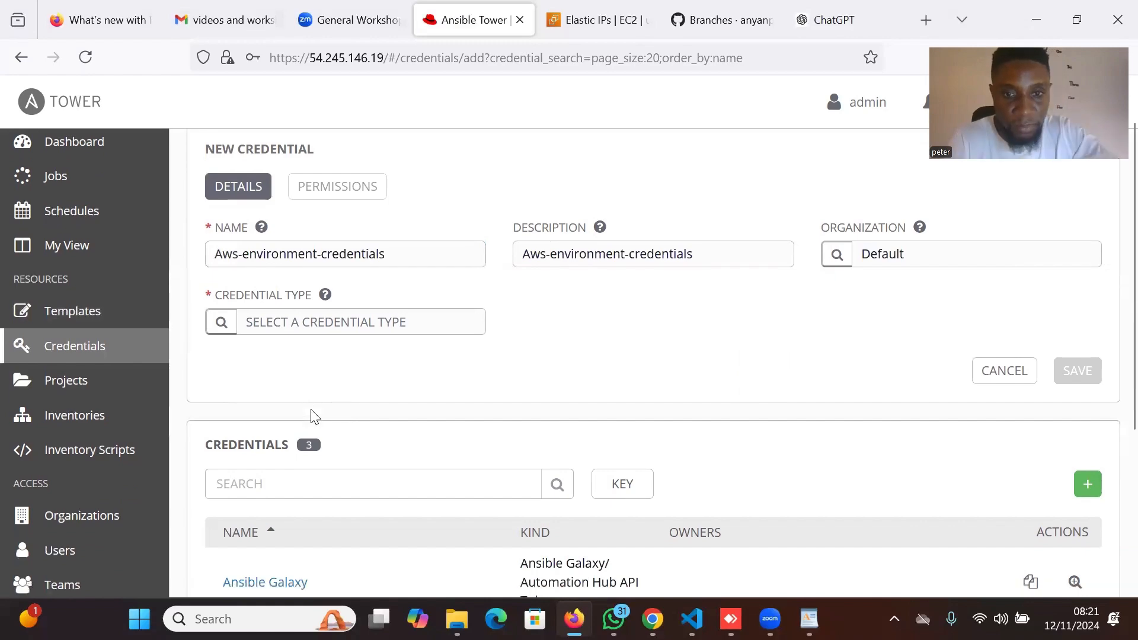
pyautogui.scroll(2, 315, 417)
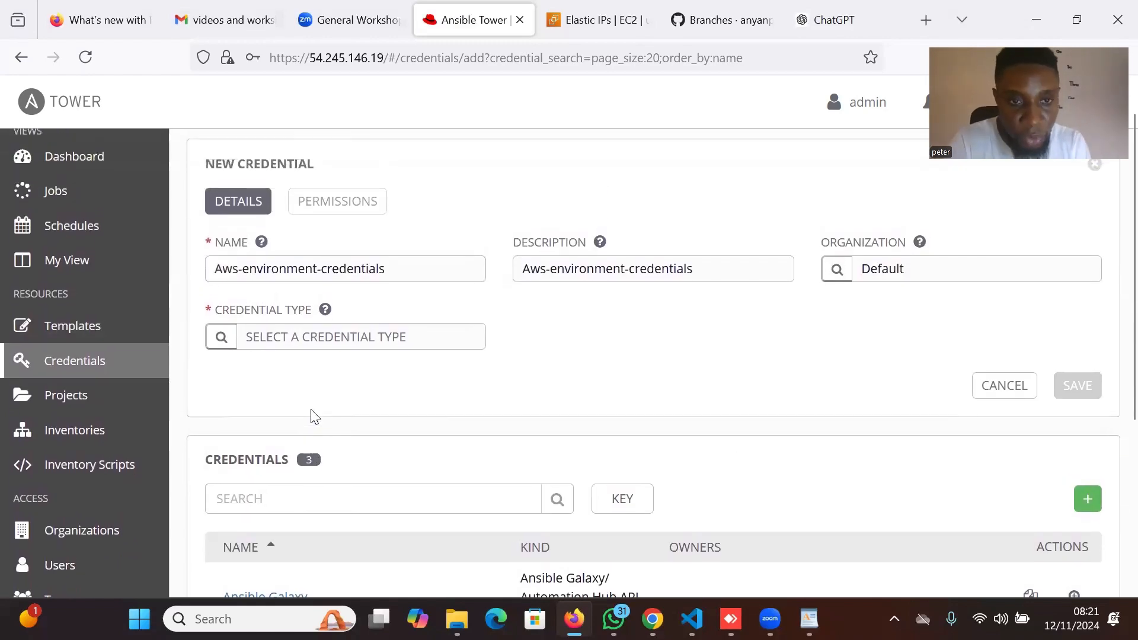
pyautogui.click(220, 354)
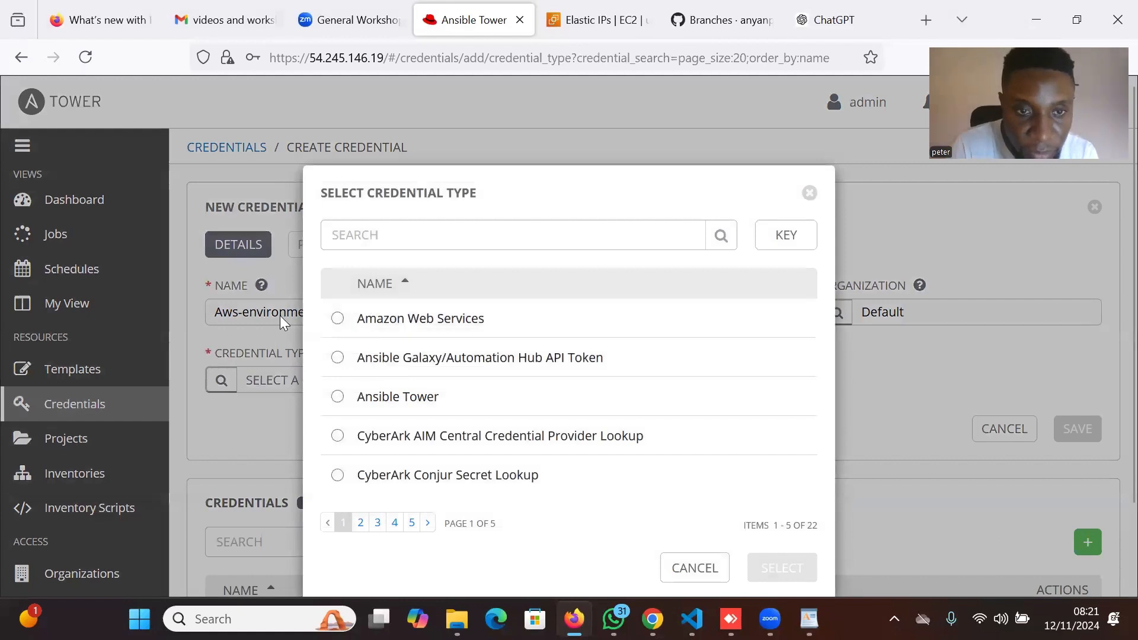
pyautogui.click(342, 321)
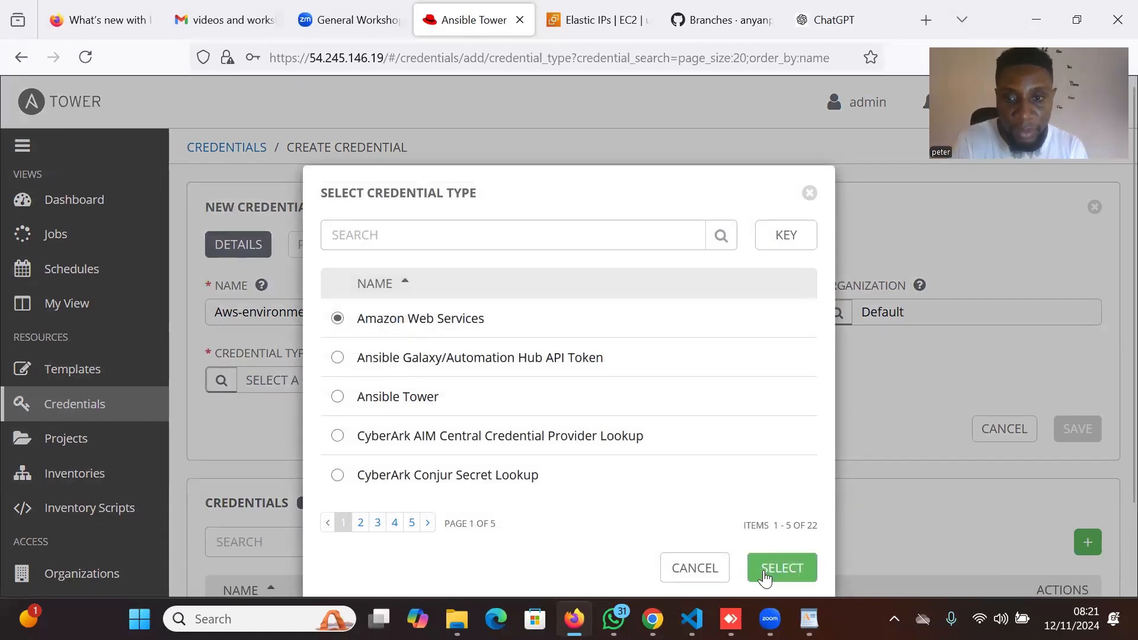
pyautogui.click(783, 570)
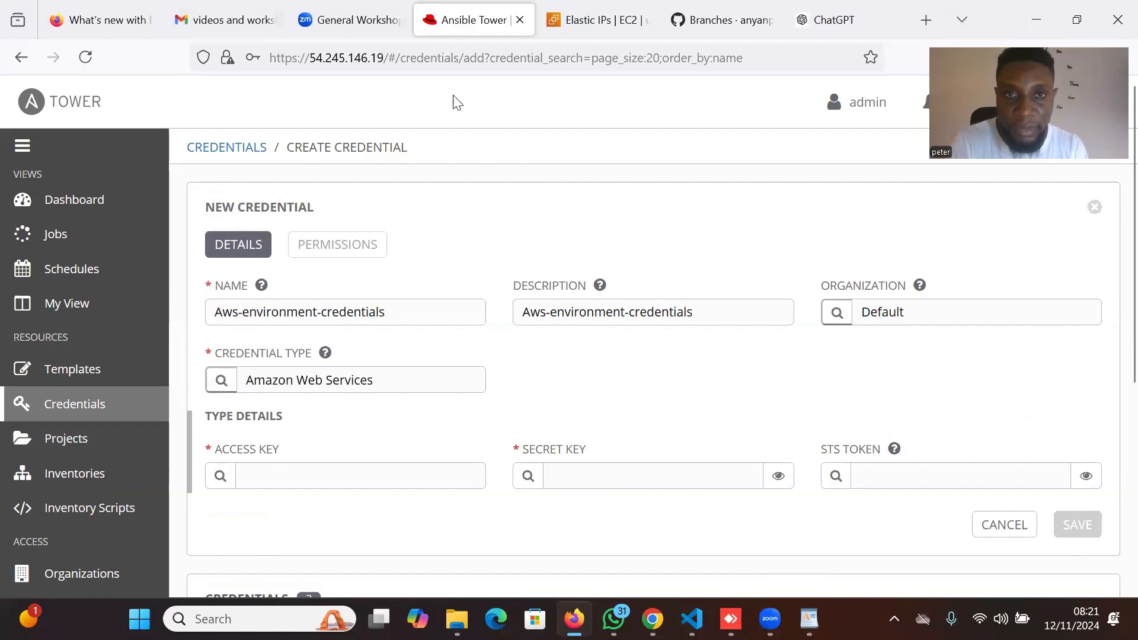
# Switch to the AWS console tab and open the IAM Users list.
pyautogui.hotkey('ctrl', 'Tab')
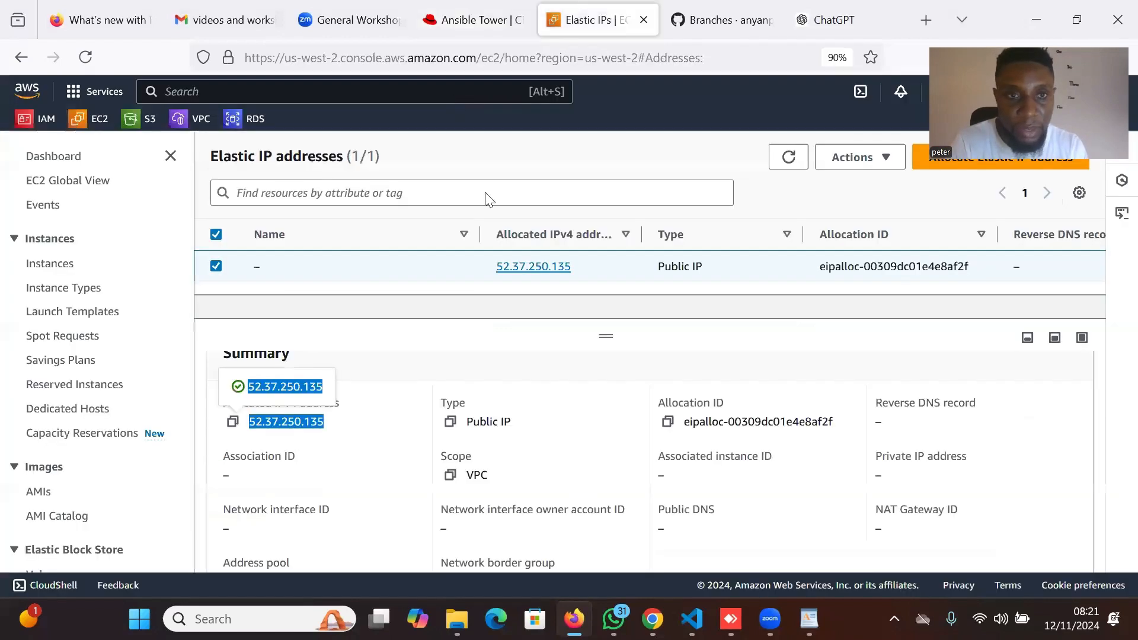
pyautogui.click(35, 124)
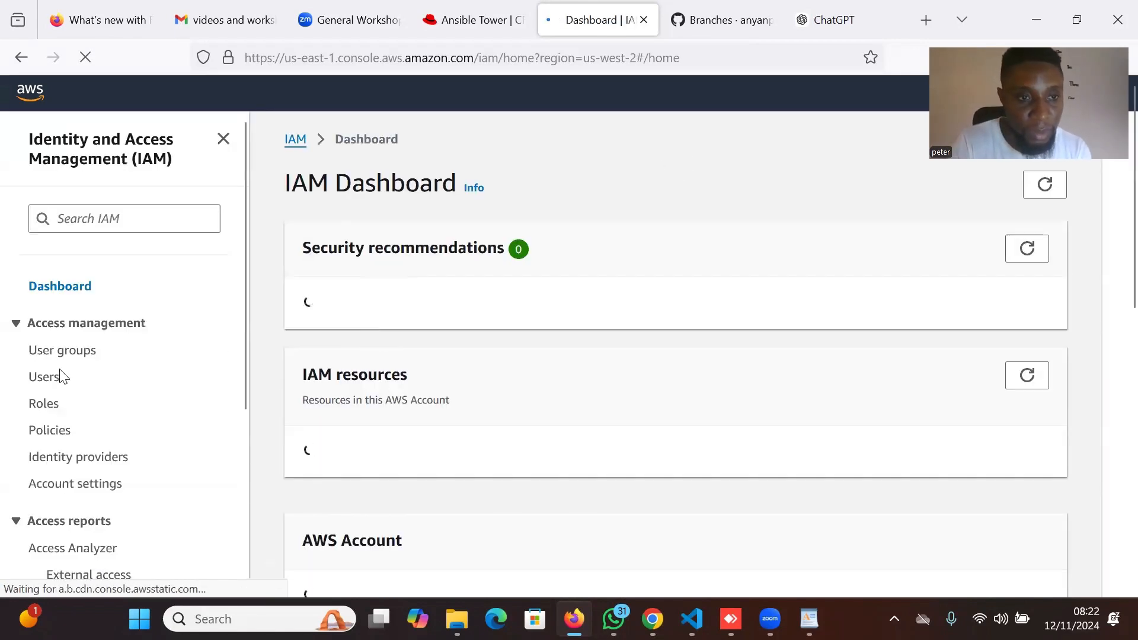
pyautogui.click(47, 379)
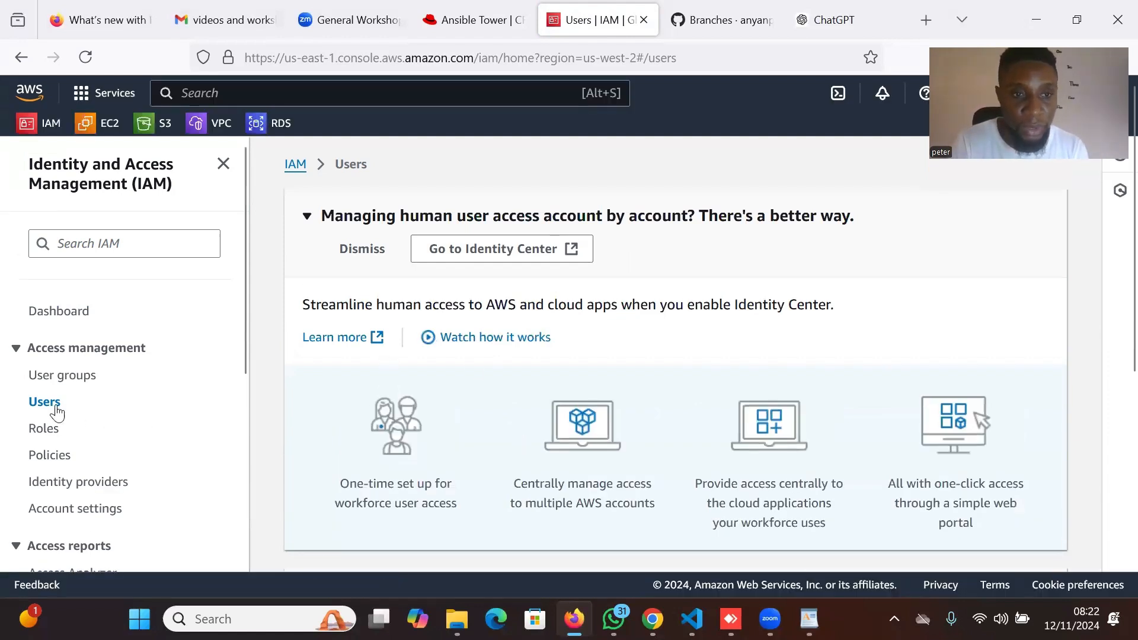
# Open the first IAM user and scroll to the access keys on its Security credentials tab.
pyautogui.scroll(-5, 687, 457)
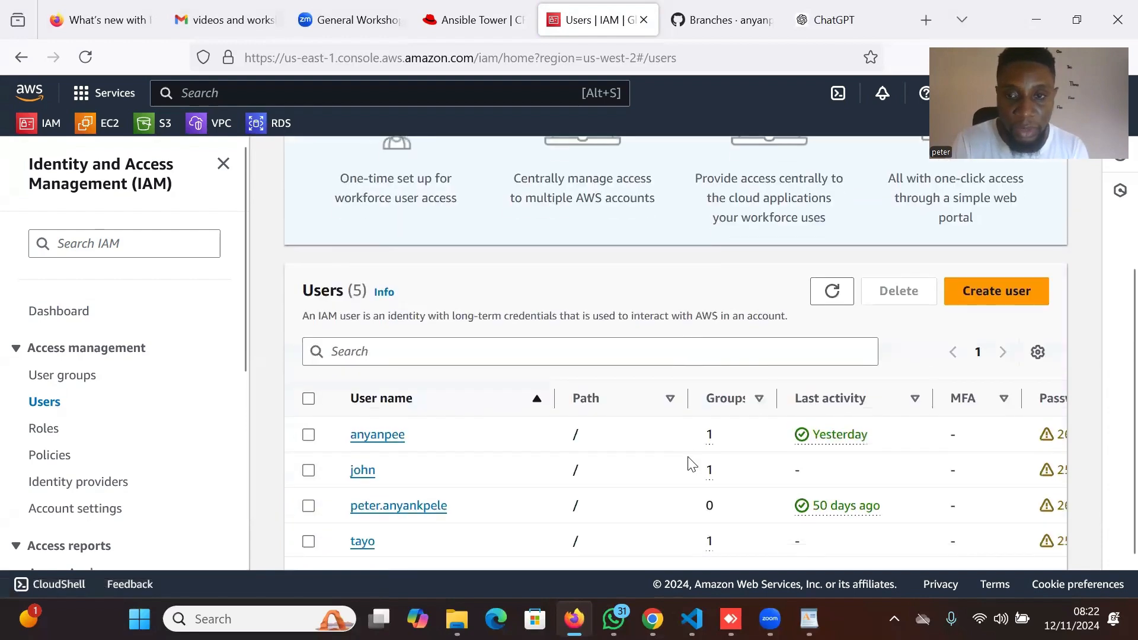
pyautogui.click(393, 437)
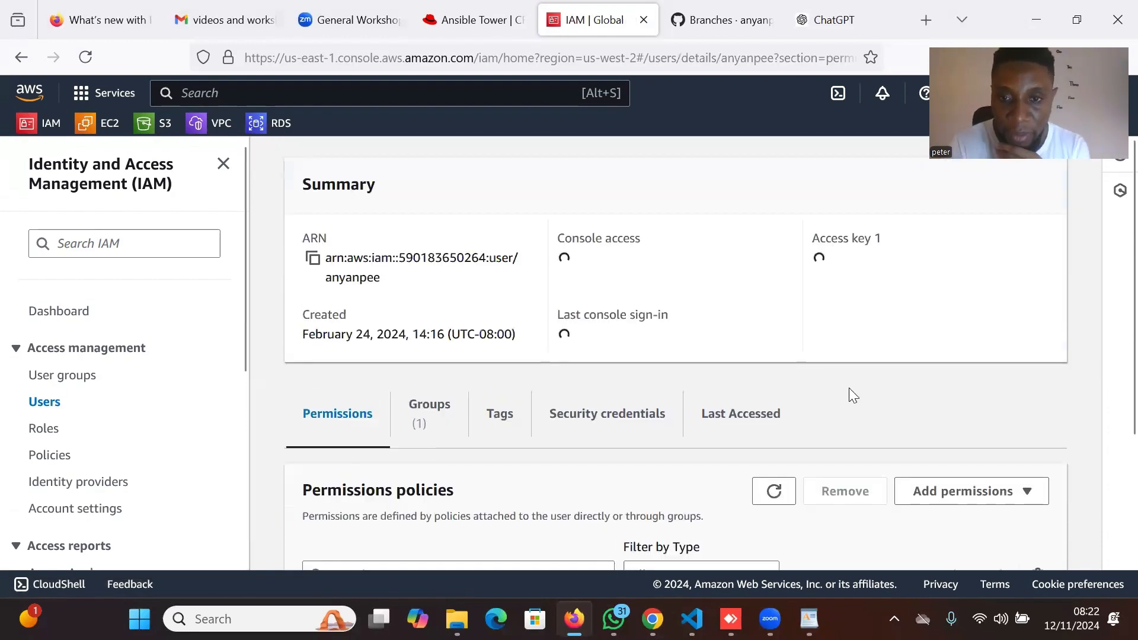
pyautogui.scroll(-3, 851, 391)
pyautogui.scroll(-2, 849, 389)
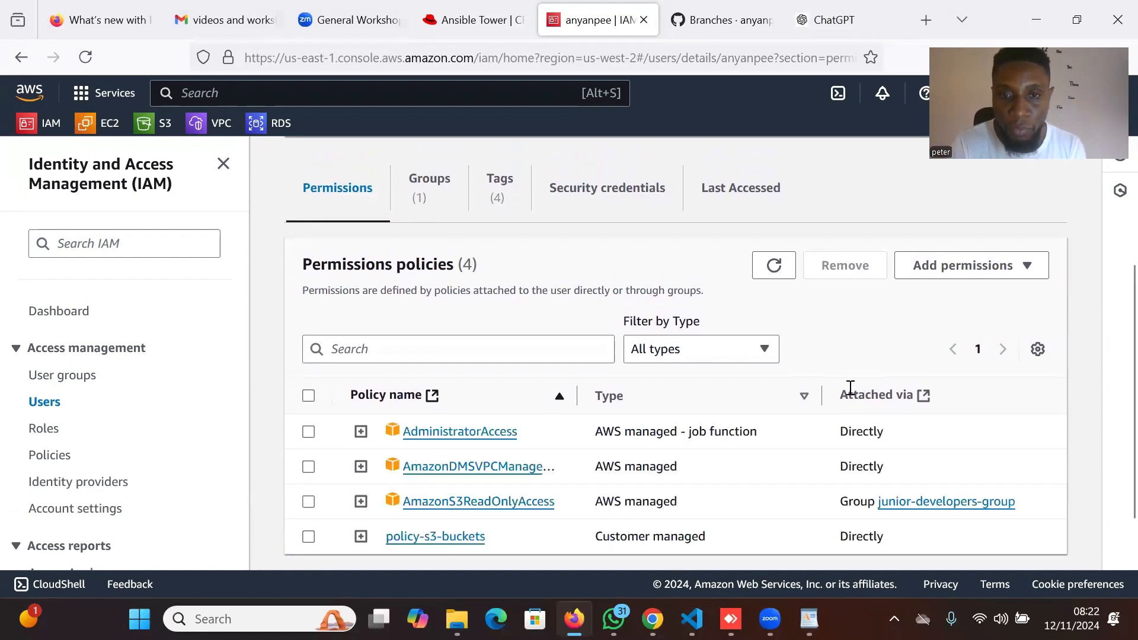
pyautogui.scroll(-2, 850, 391)
pyautogui.scroll(-4, 850, 395)
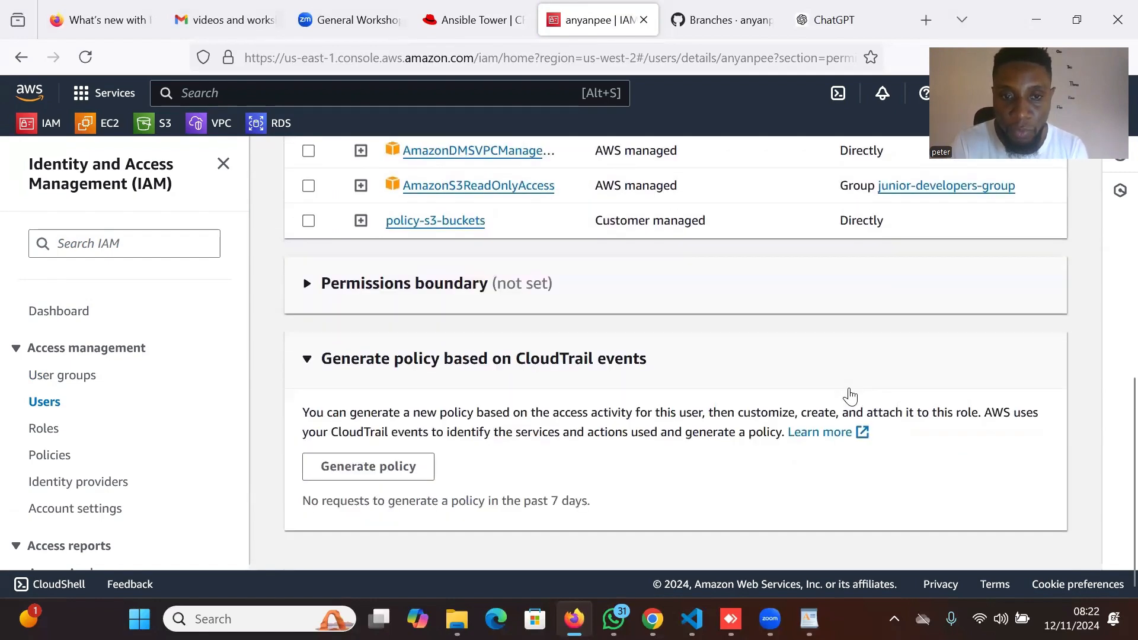
pyautogui.scroll(3, 851, 397)
pyautogui.scroll(7, 850, 394)
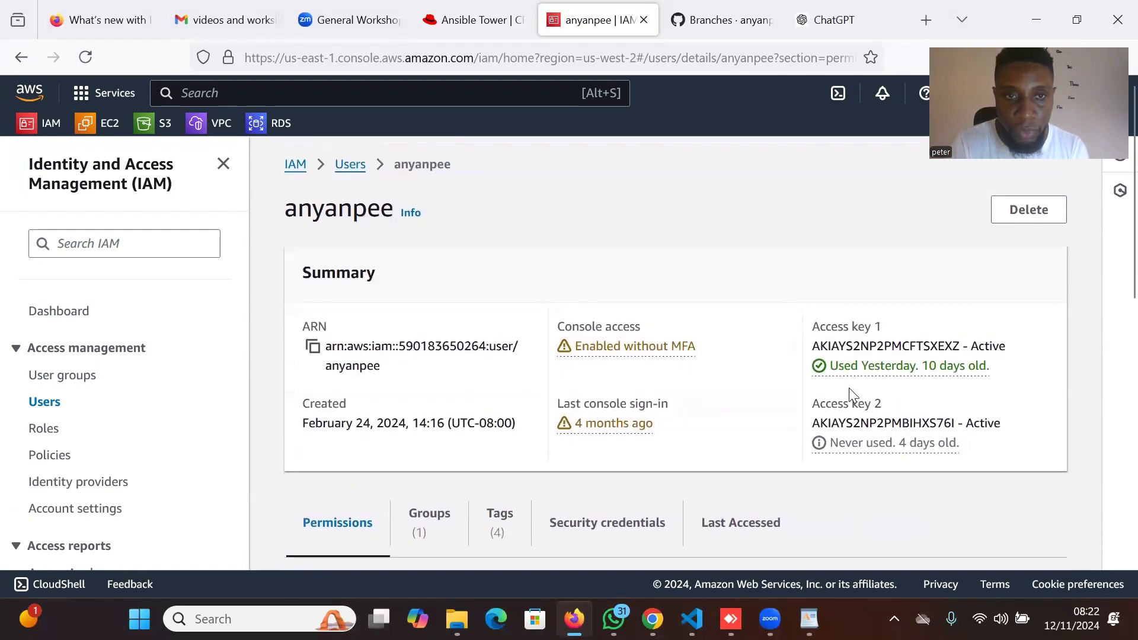
pyautogui.scroll(-3, 850, 388)
pyautogui.scroll(-1, 849, 391)
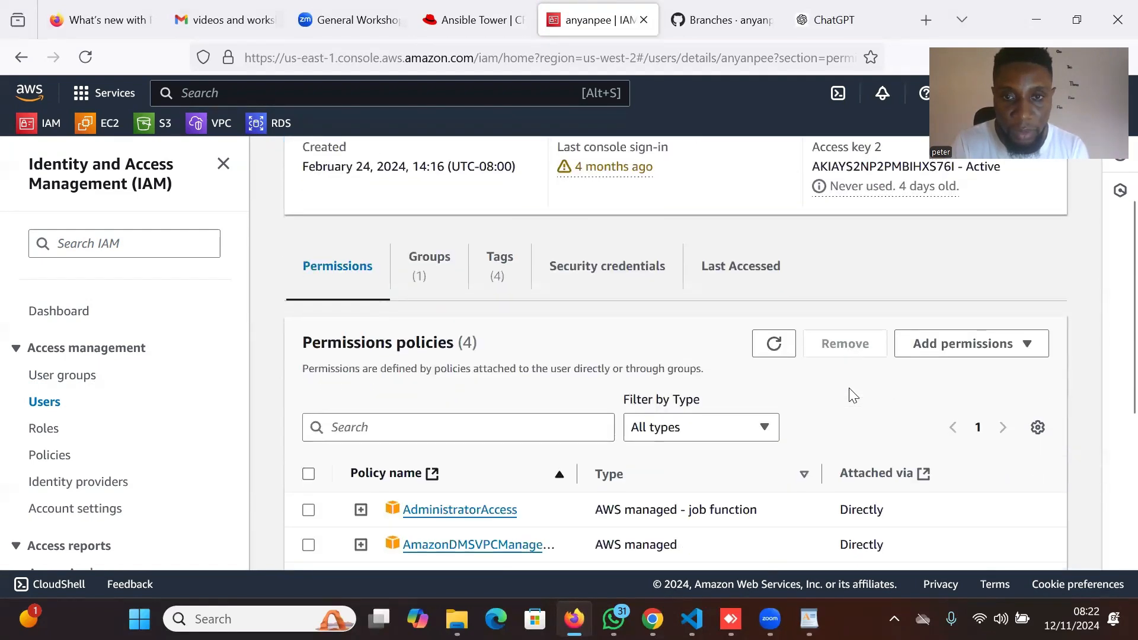
pyautogui.click(615, 284)
pyautogui.scroll(-5, 744, 374)
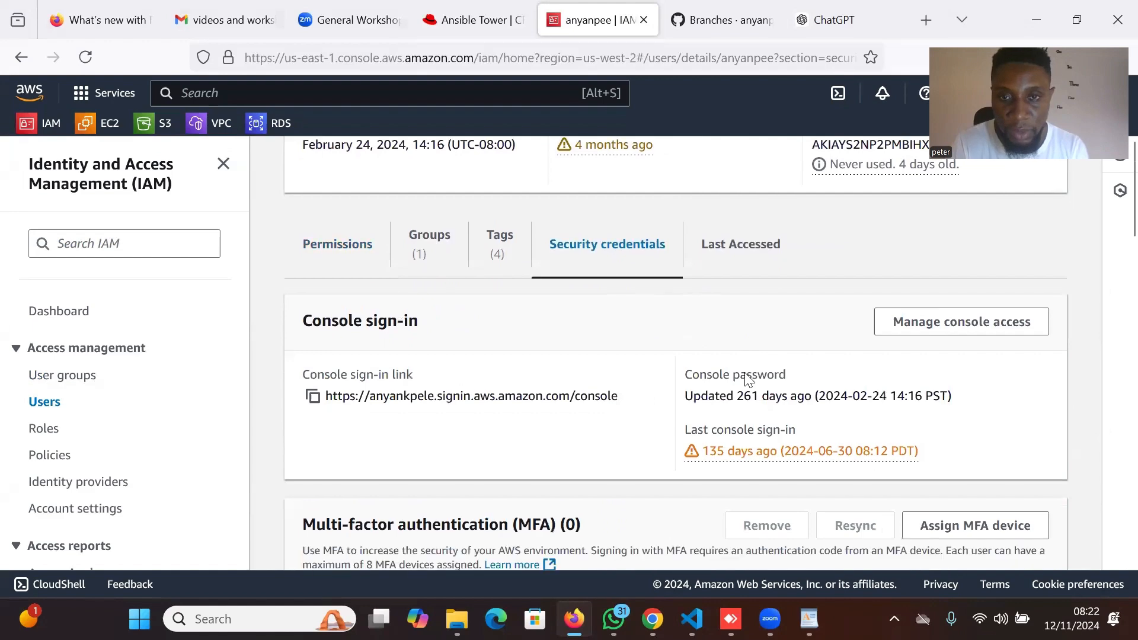
pyautogui.scroll(-5, 746, 374)
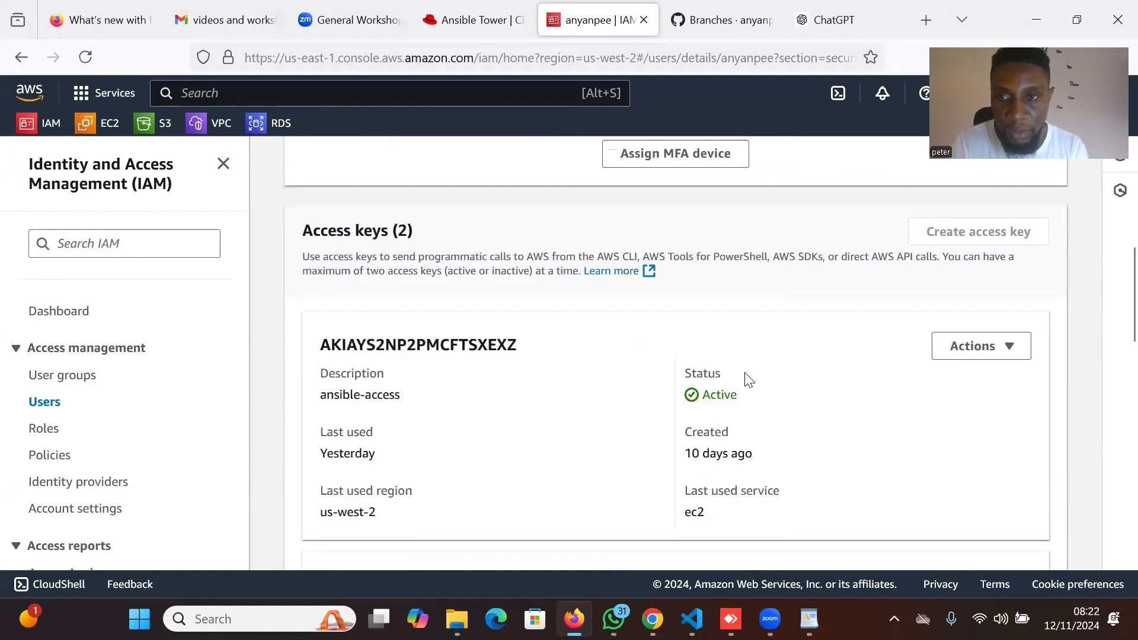
pyautogui.scroll(-1, 745, 381)
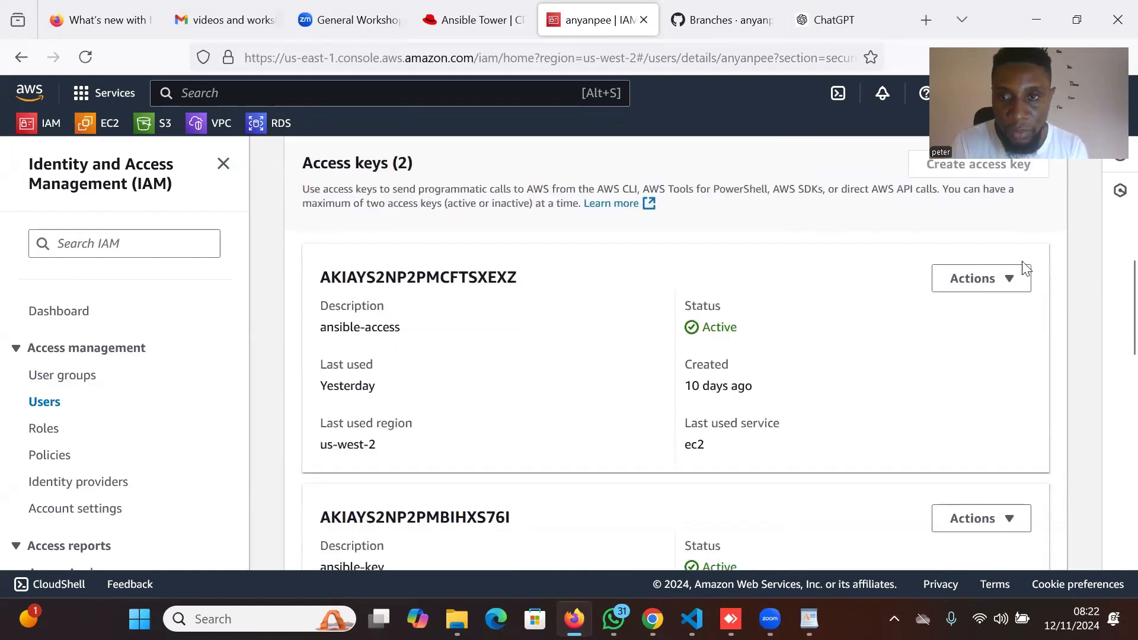
# Deactivate the first access key, ansible-access.
pyautogui.click(1001, 287)
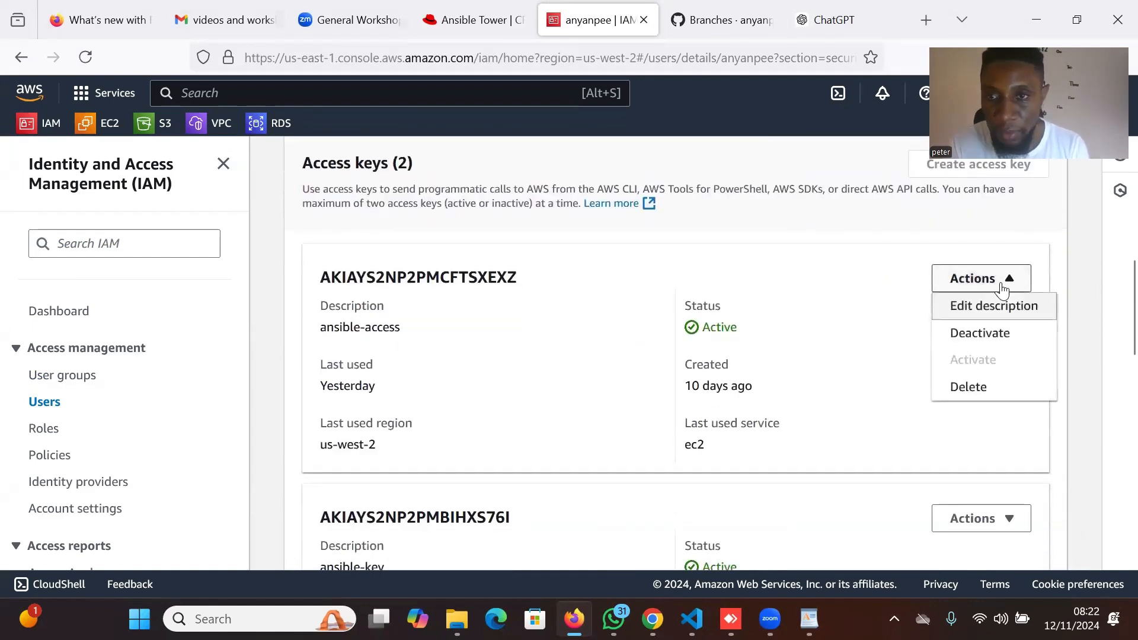
pyautogui.click(1003, 334)
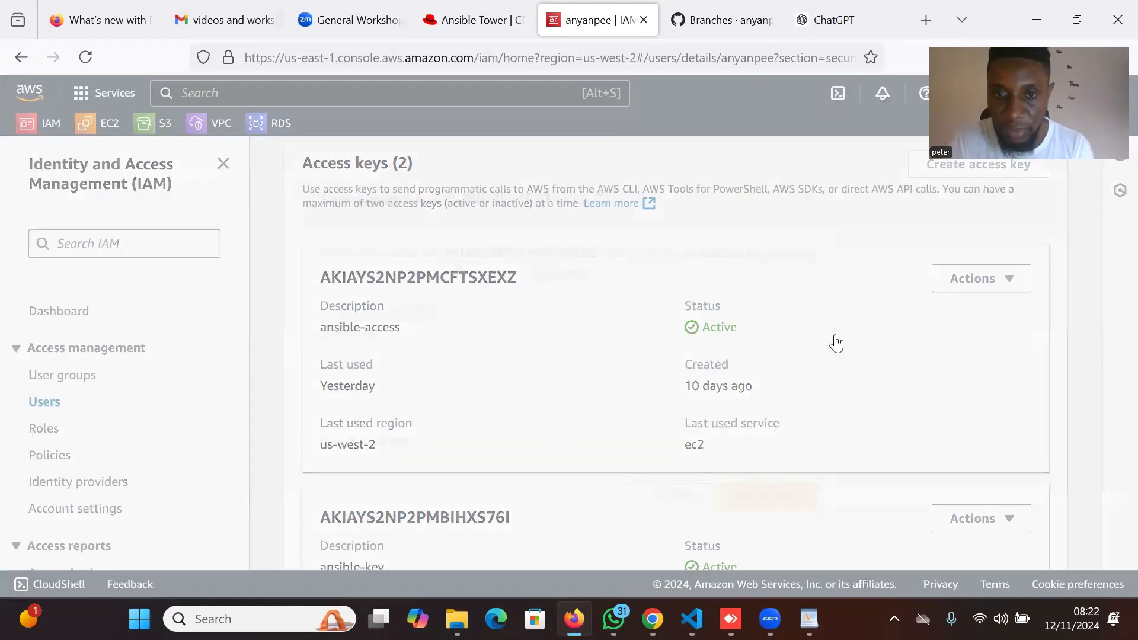
pyautogui.click(769, 490)
pyautogui.scroll(-1, 947, 373)
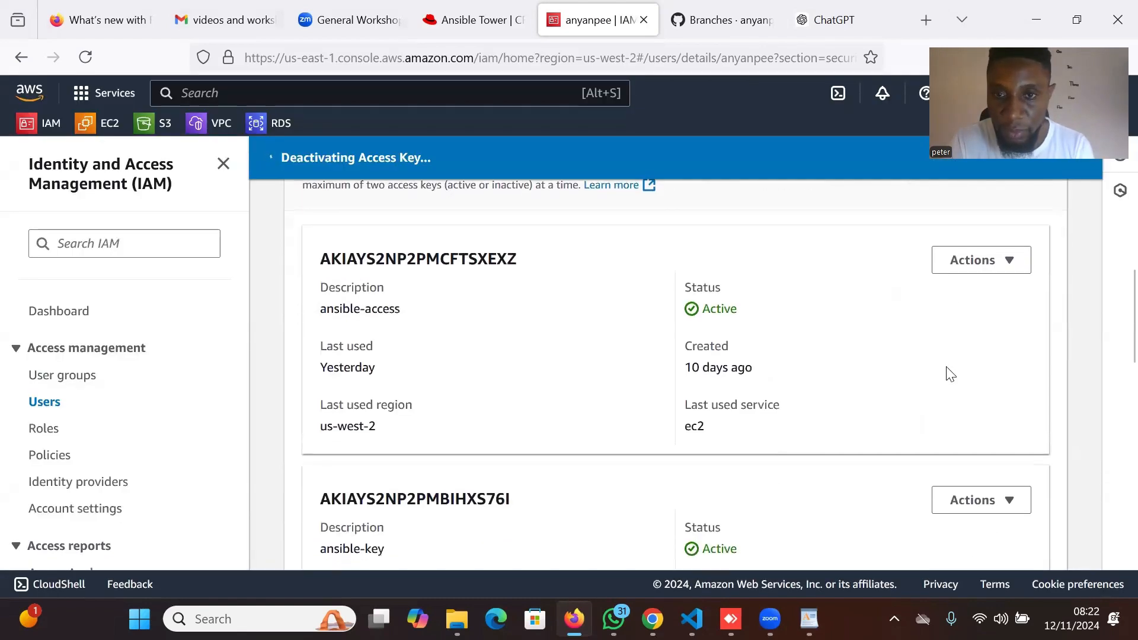
pyautogui.scroll(3, 947, 373)
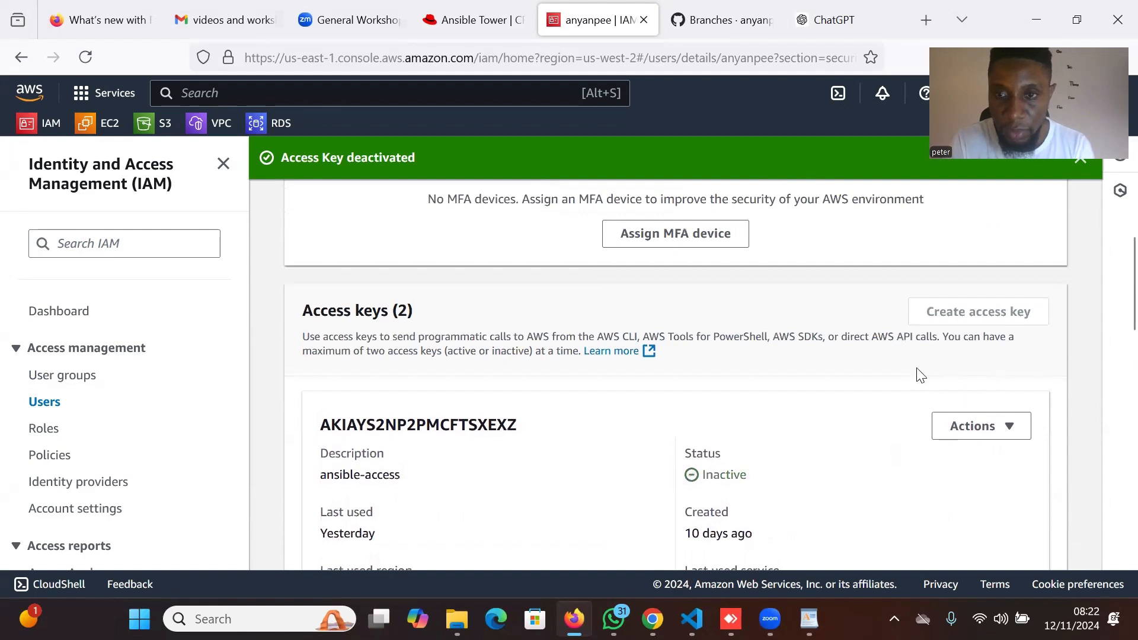
pyautogui.click(986, 434)
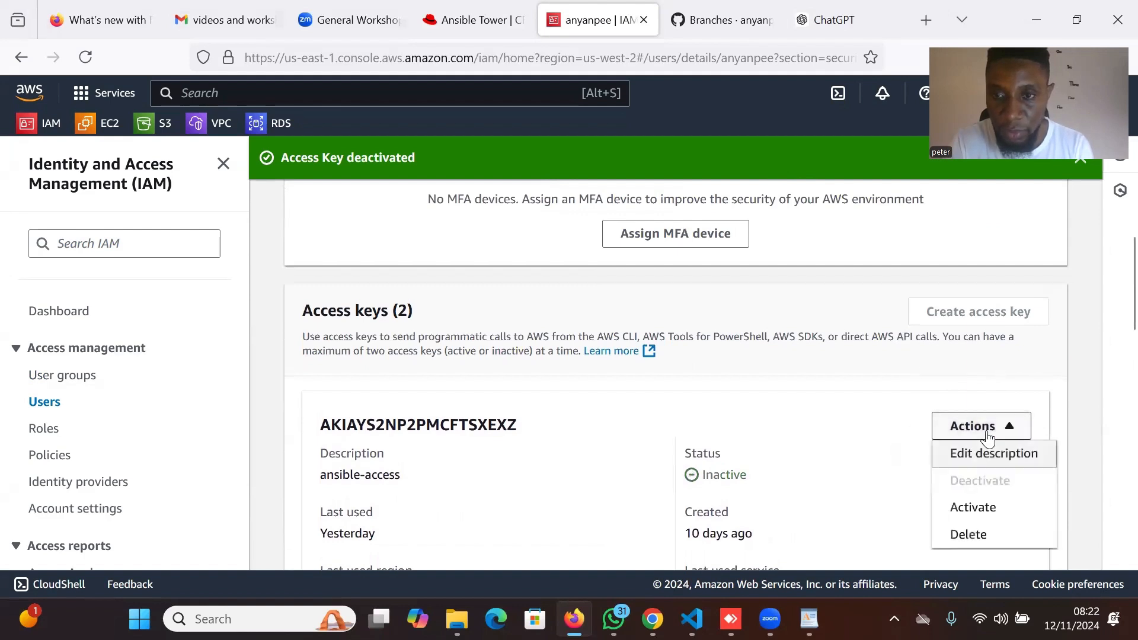
pyautogui.click(868, 413)
pyautogui.scroll(-2, 900, 359)
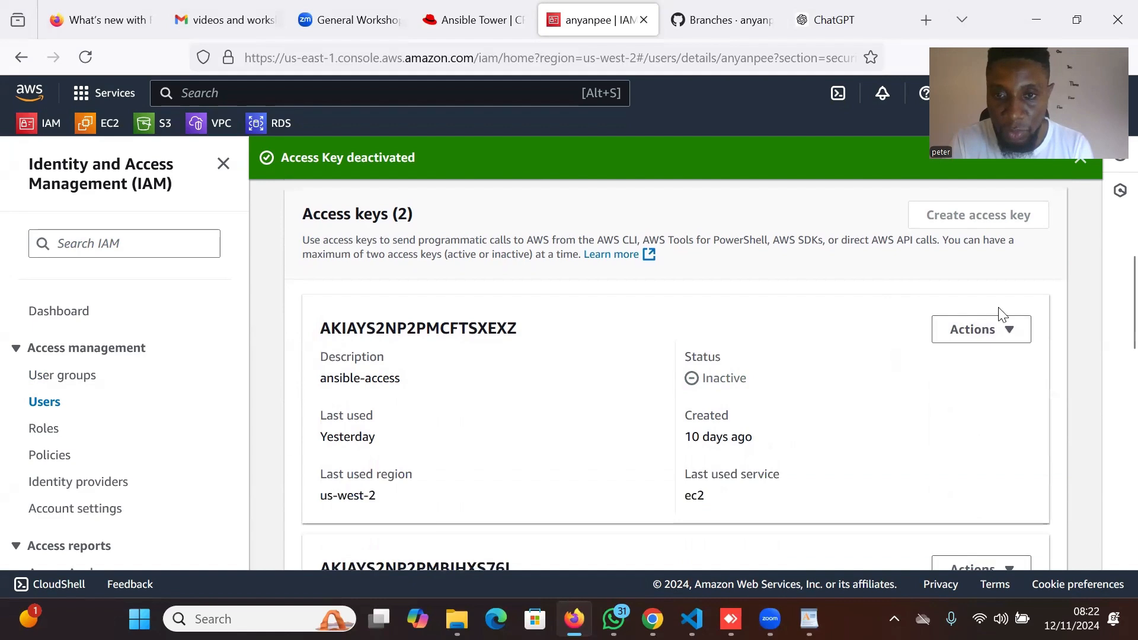
# Delete the deactivated ansible-access key, confirming with its key ID.
pyautogui.click(985, 331)
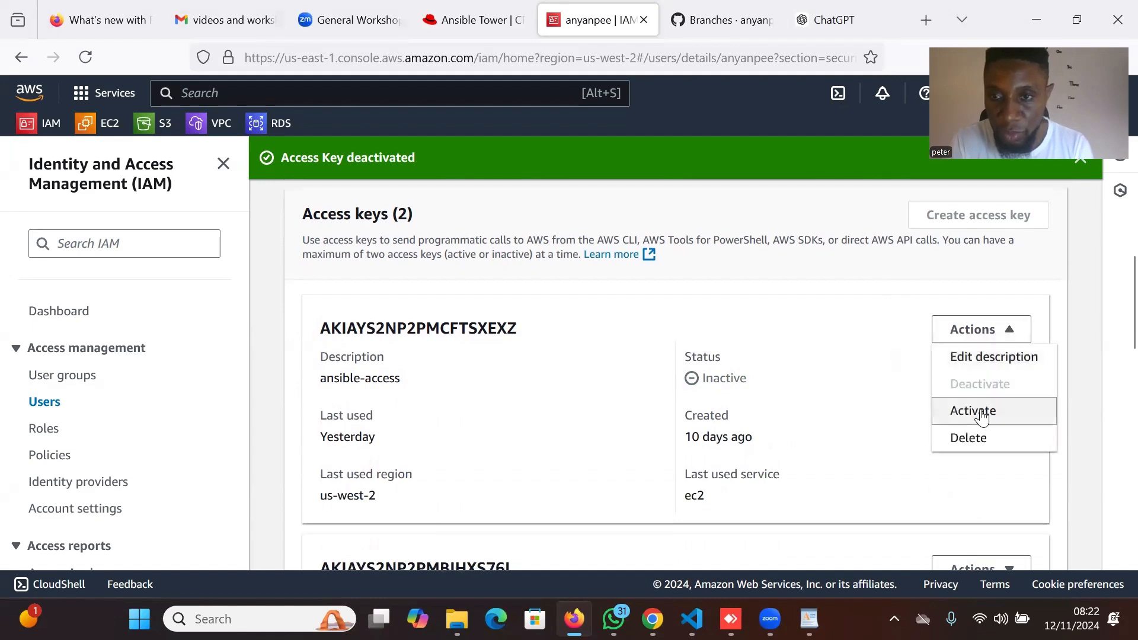
pyautogui.click(979, 441)
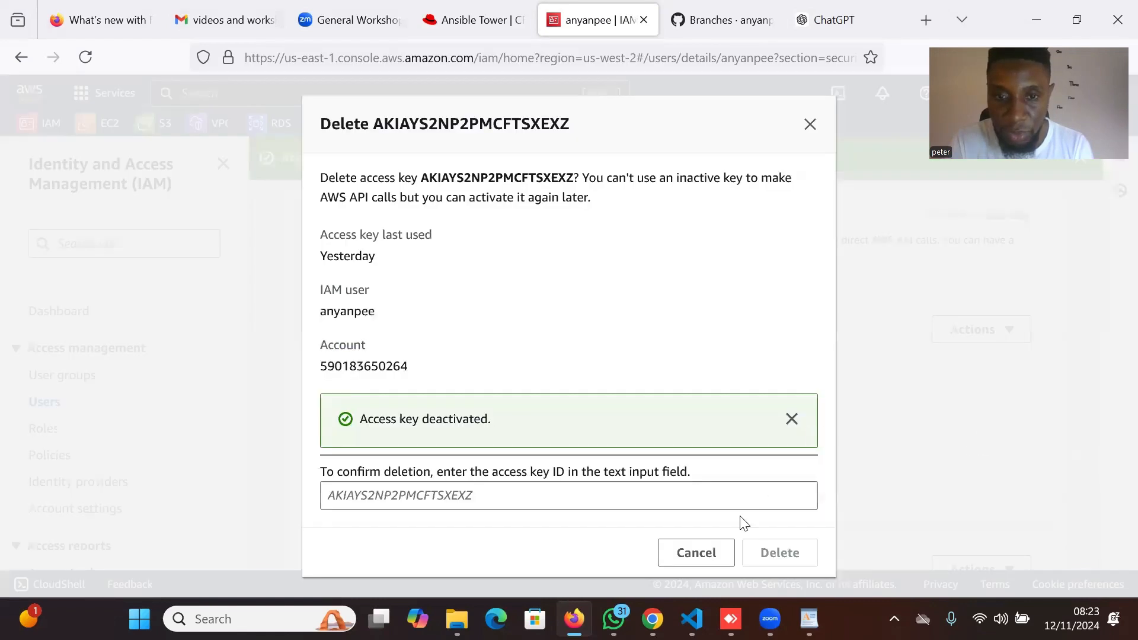
pyautogui.click(677, 495)
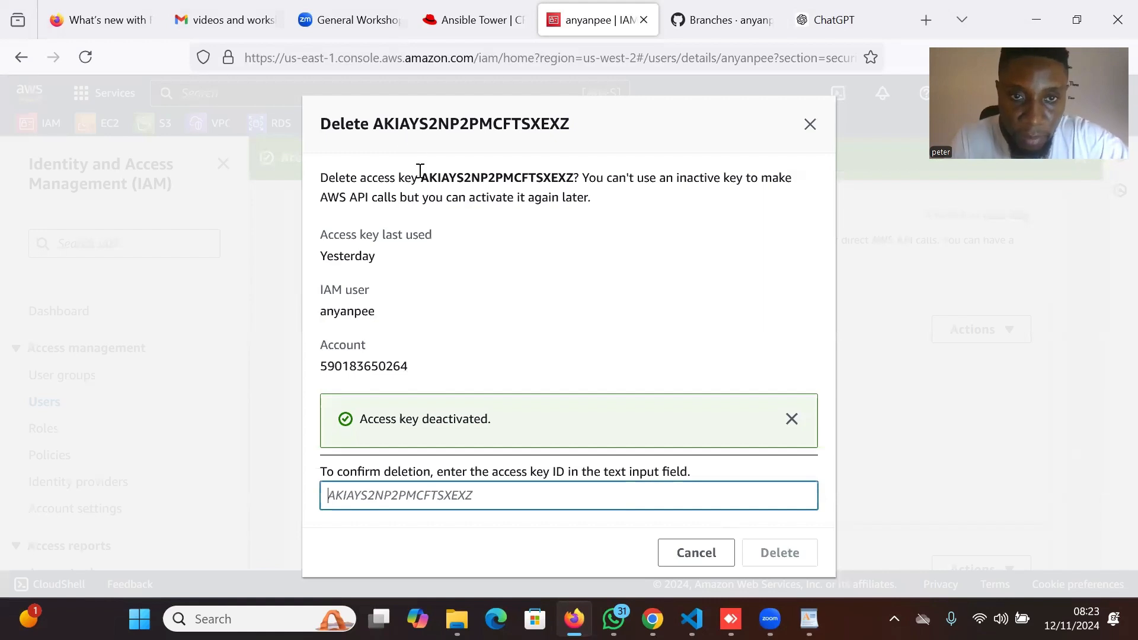
pyautogui.moveTo(423, 179); pyautogui.dragTo(575, 172)
pyautogui.hotkey('ctrl', 'c')
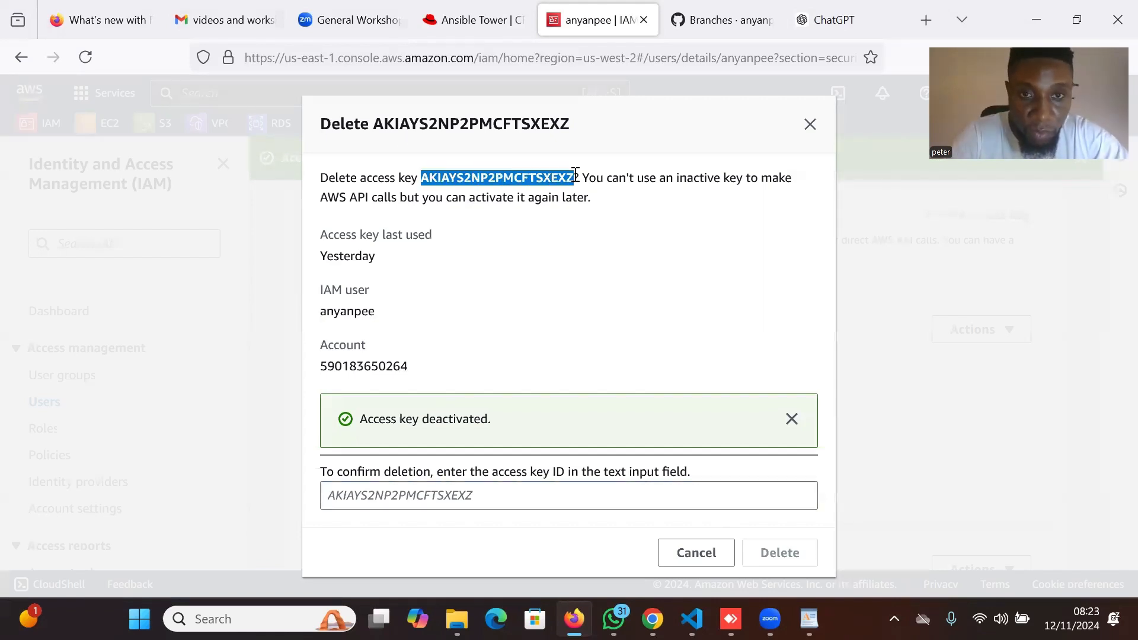
pyautogui.click(440, 497)
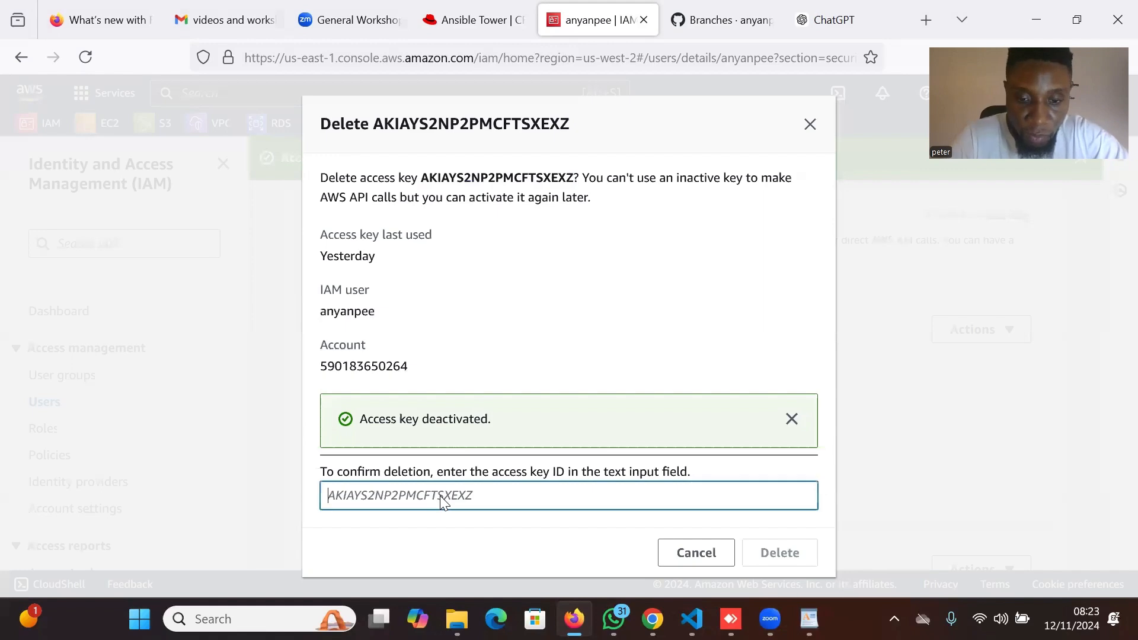
pyautogui.hotkey('ctrl', 'v')
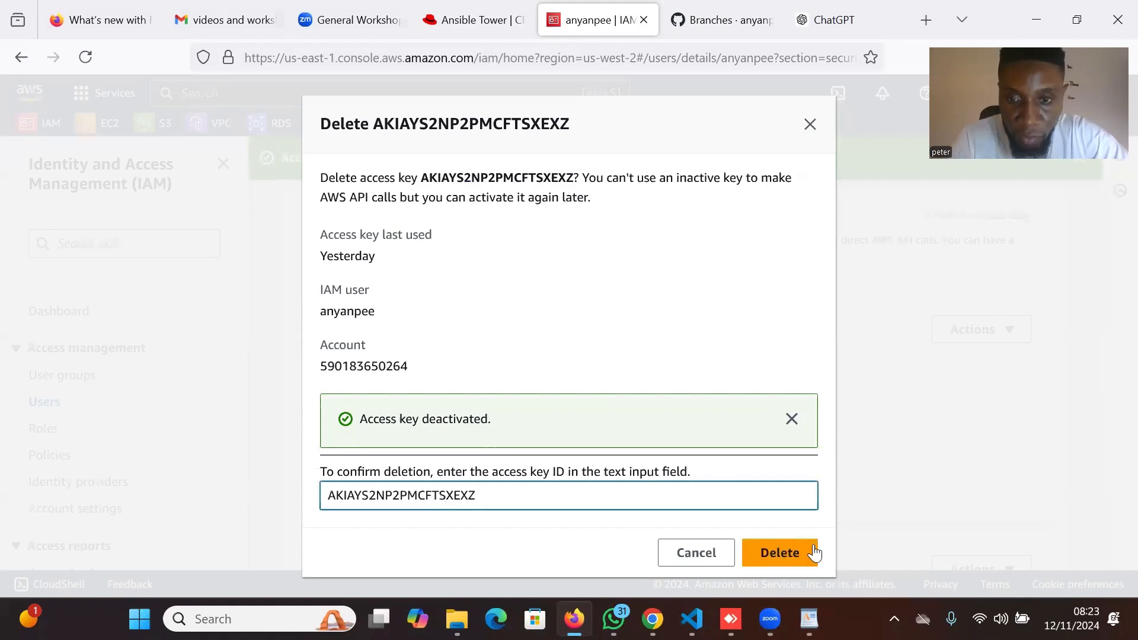
pyautogui.click(791, 557)
pyautogui.scroll(-2, 867, 407)
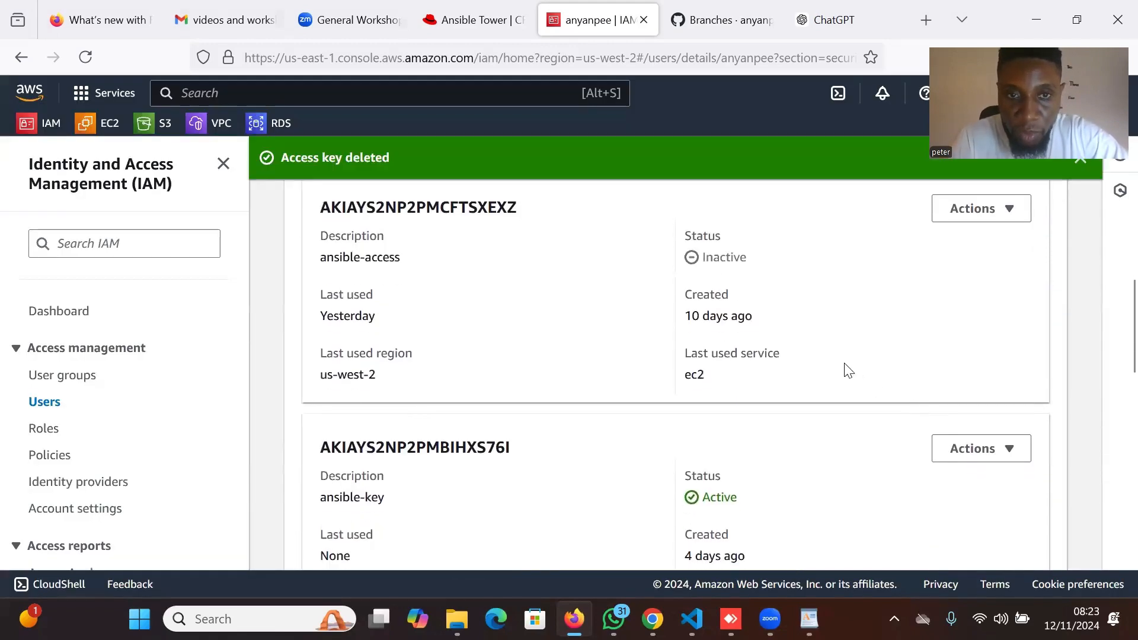
pyautogui.scroll(2, 847, 371)
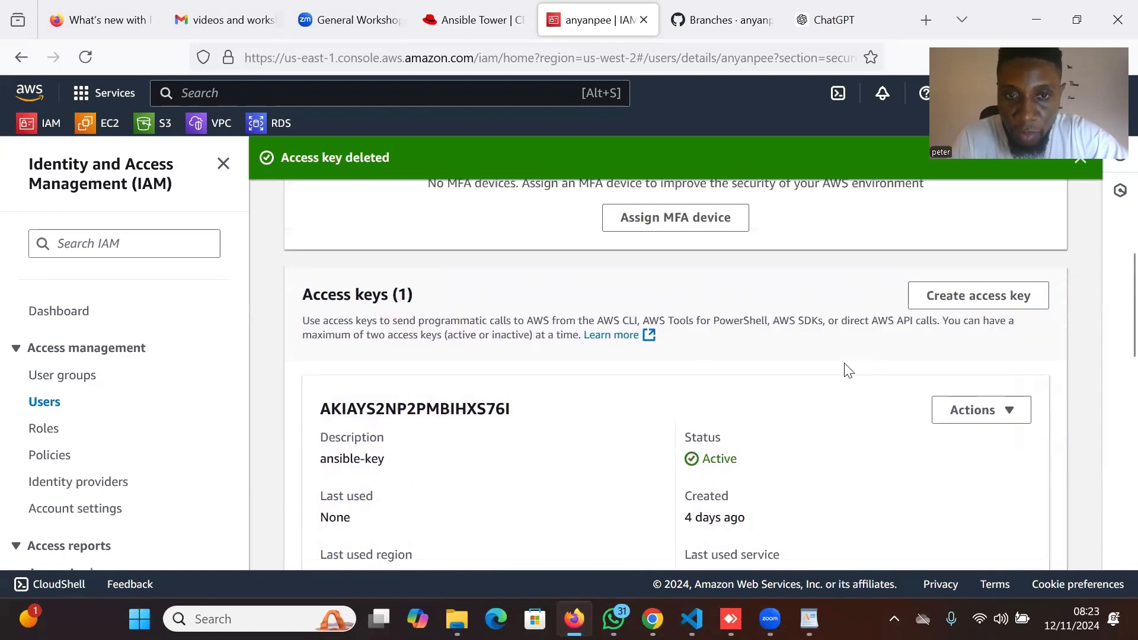
# Start a new access key for a third-party service and acknowledge the long-term key warning.
pyautogui.click(1017, 298)
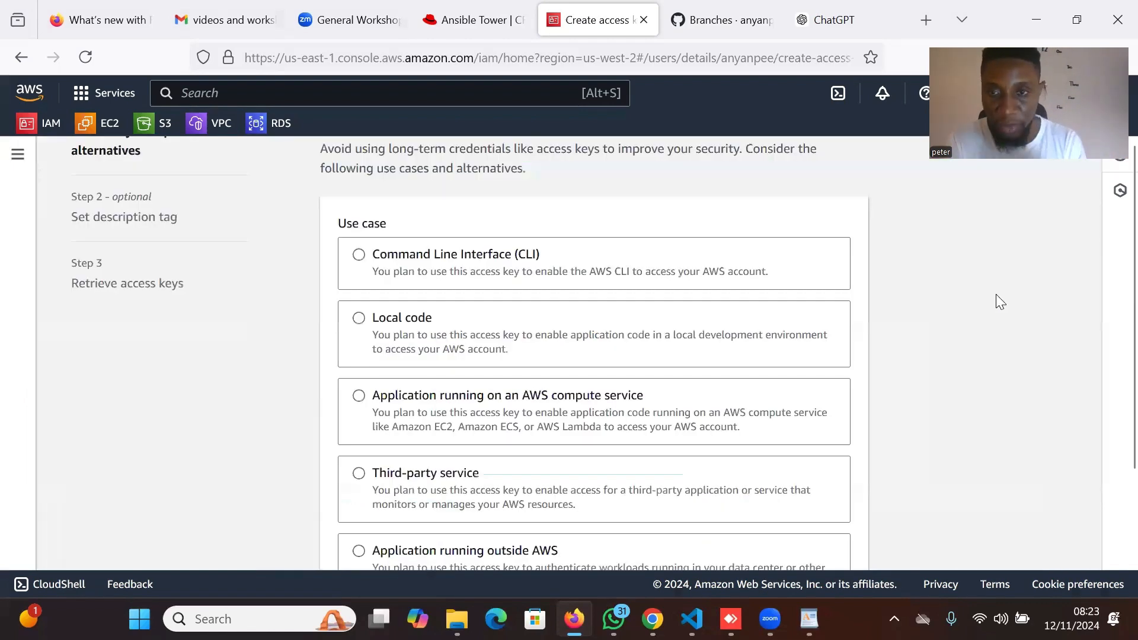
pyautogui.click(369, 480)
pyautogui.scroll(-5, 776, 458)
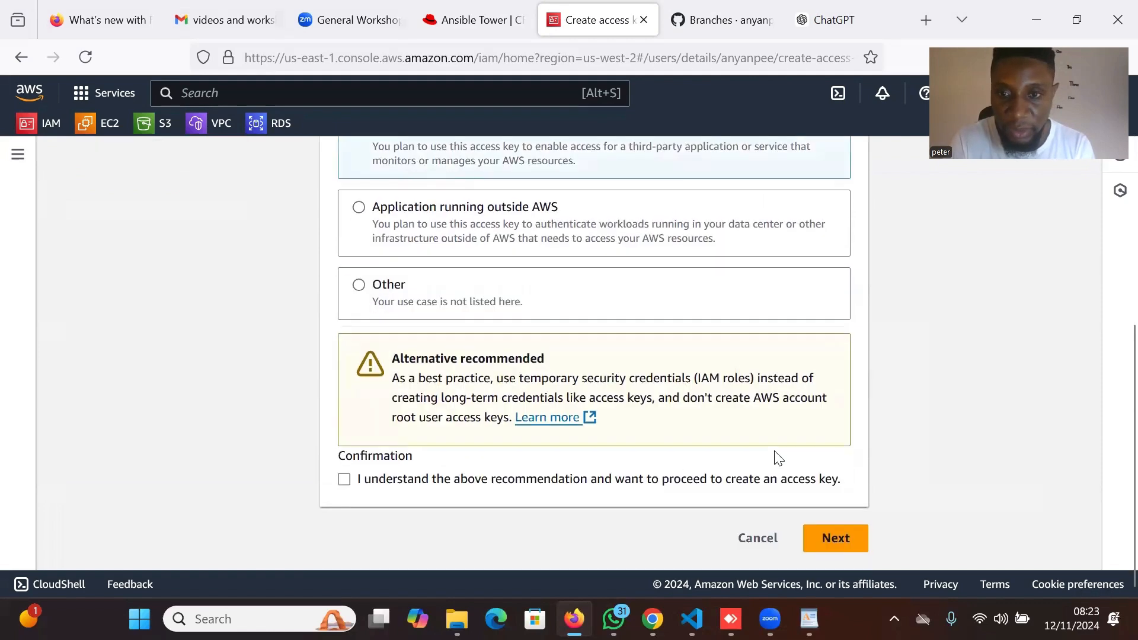
pyautogui.click(832, 546)
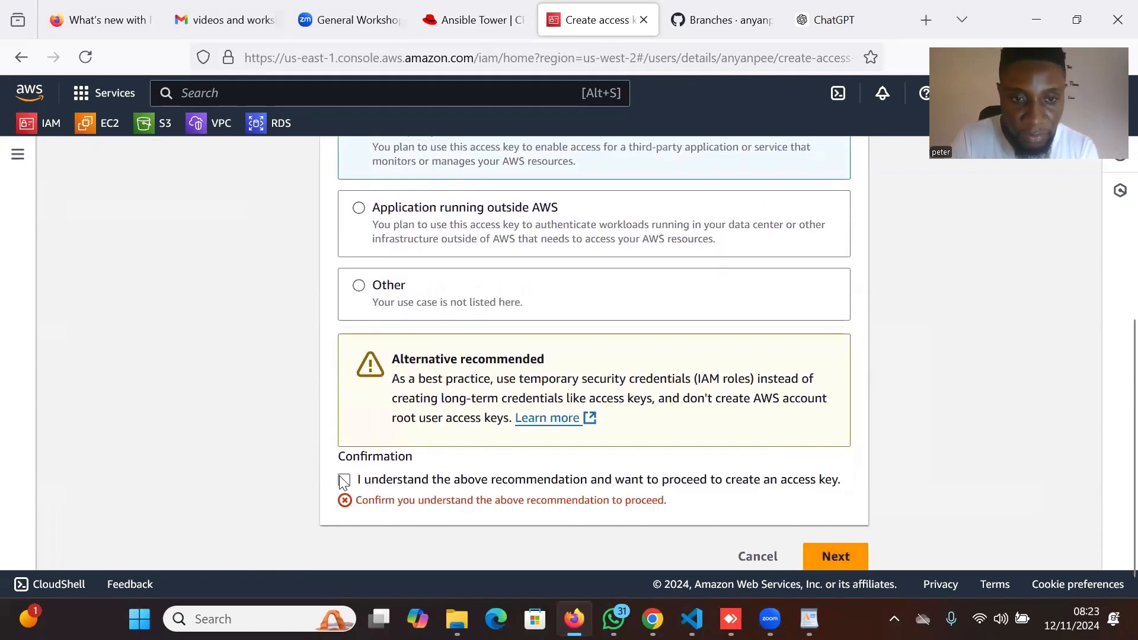
pyautogui.click(344, 480)
pyautogui.click(831, 549)
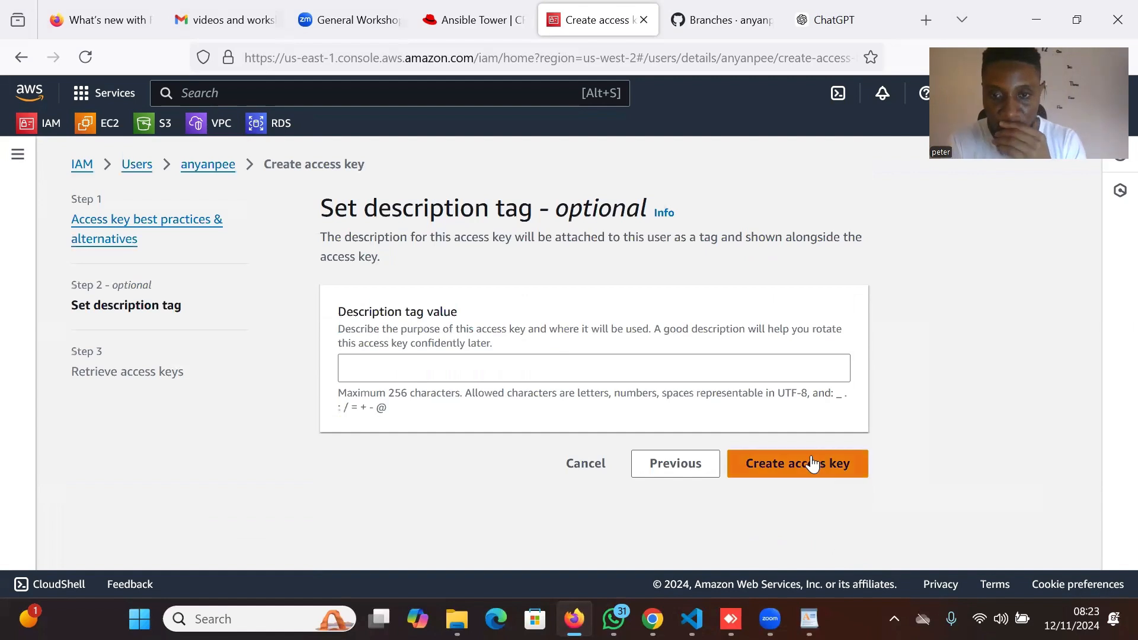
# Create the key with description tag ansible-tower-access-key and copy its access key ID.
pyautogui.click(562, 378)
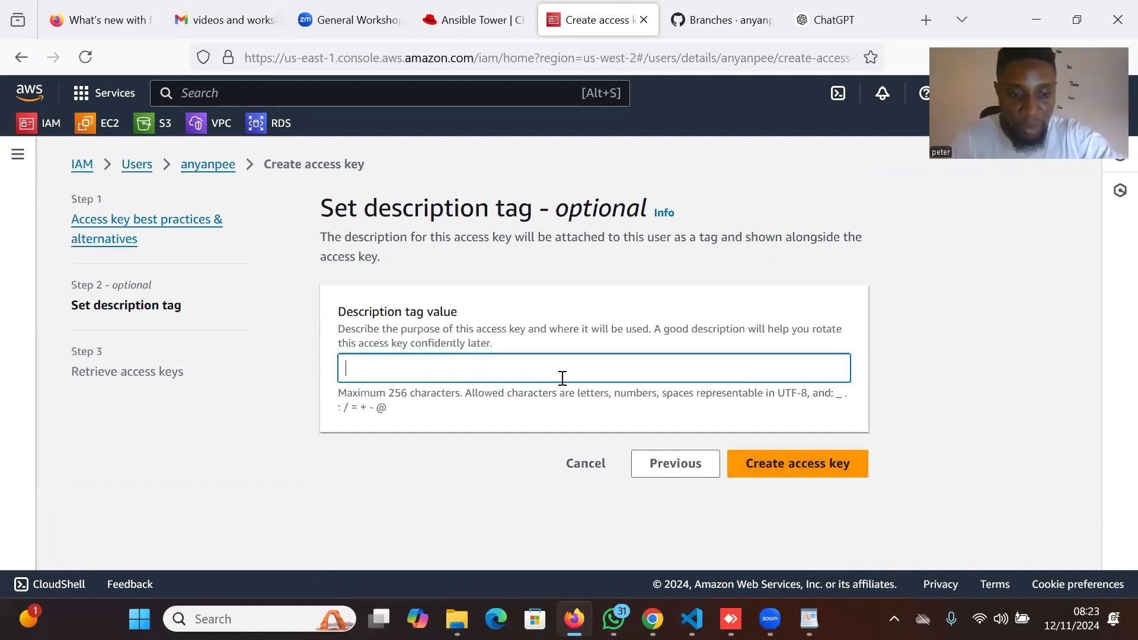
pyautogui.write('ansible-tower-access-key')
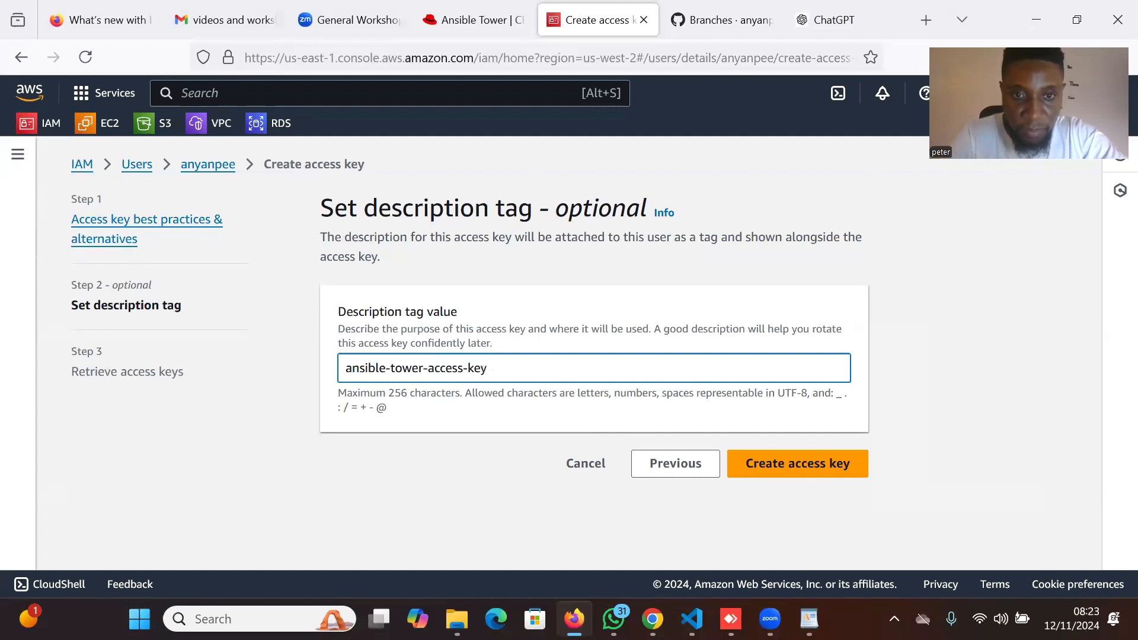
pyautogui.click(823, 470)
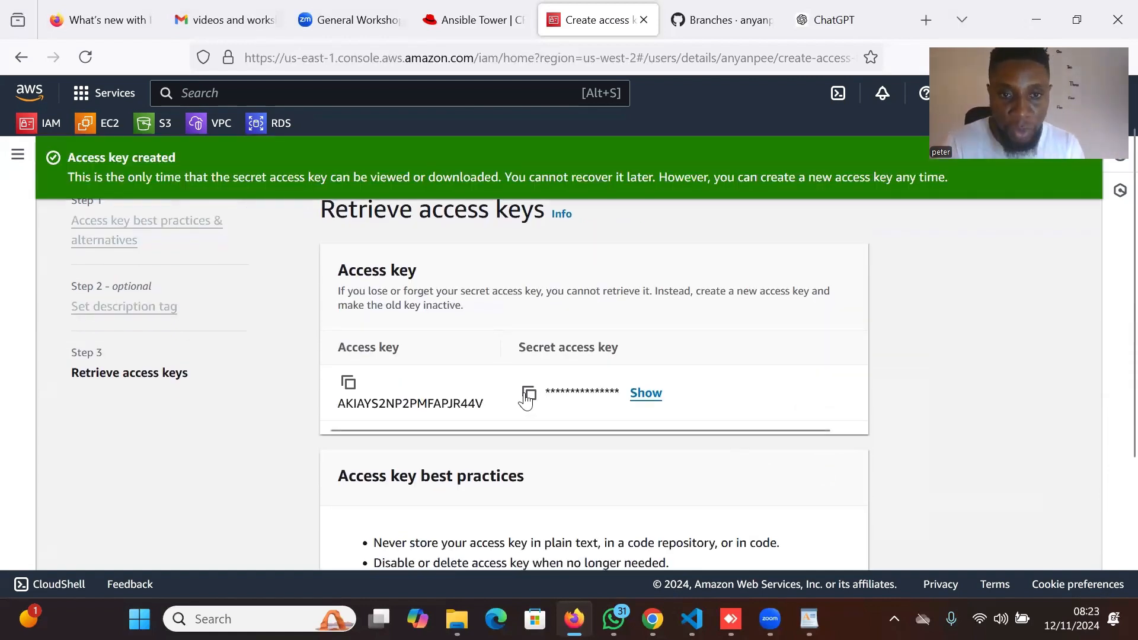
pyautogui.click(348, 382)
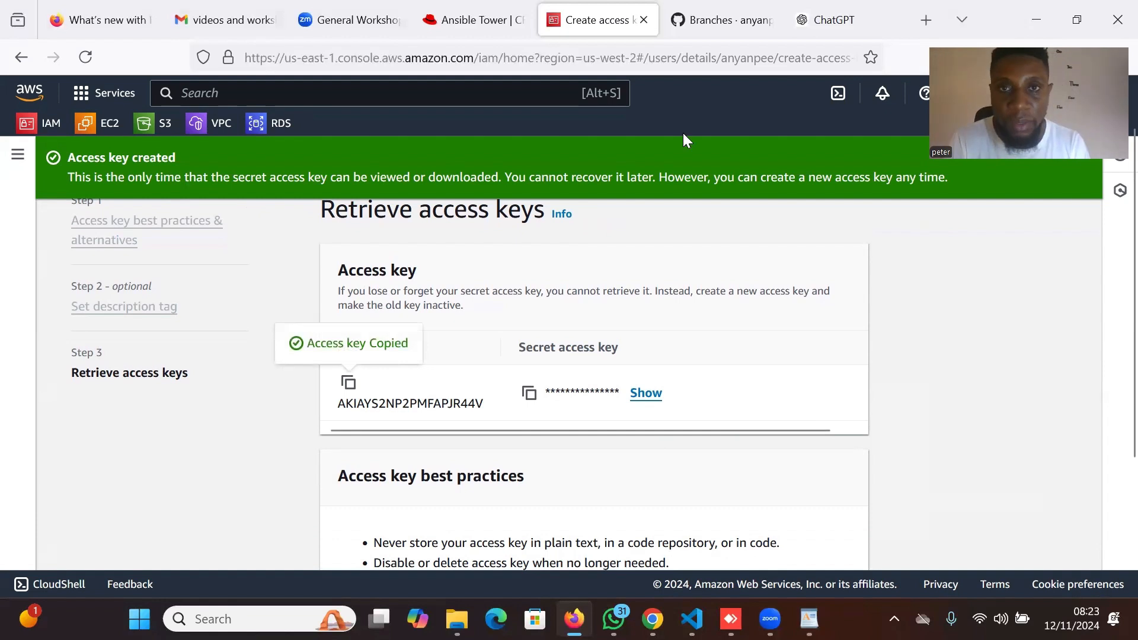
pyautogui.click(474, 20)
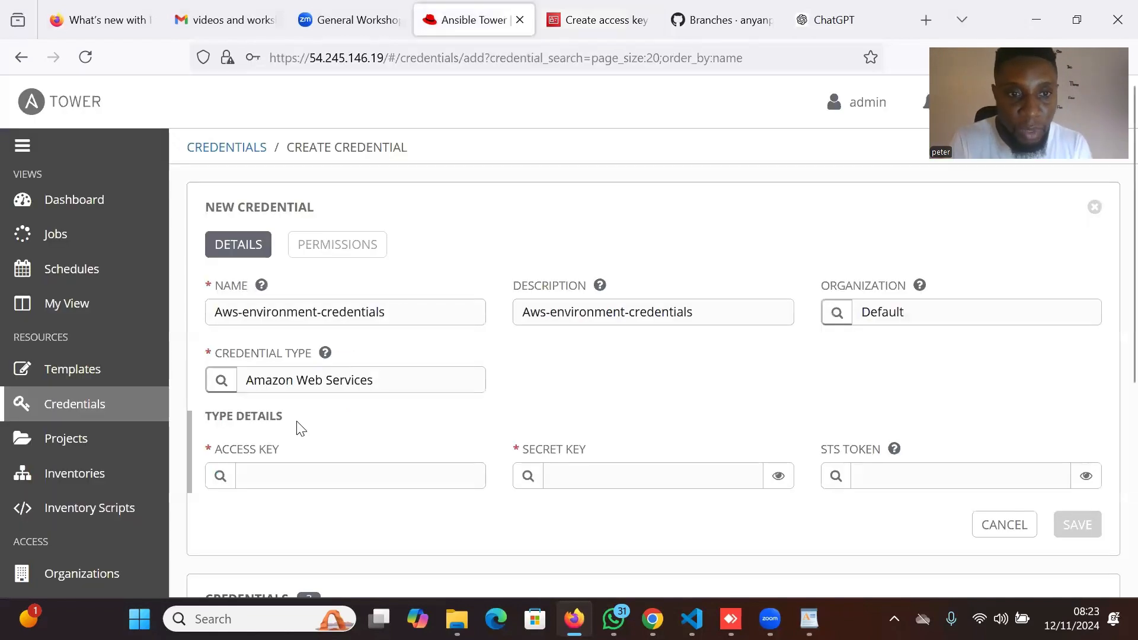
# Fill the credential's Access Key and Secret Key with the new AWS key pair.
pyautogui.click(276, 475)
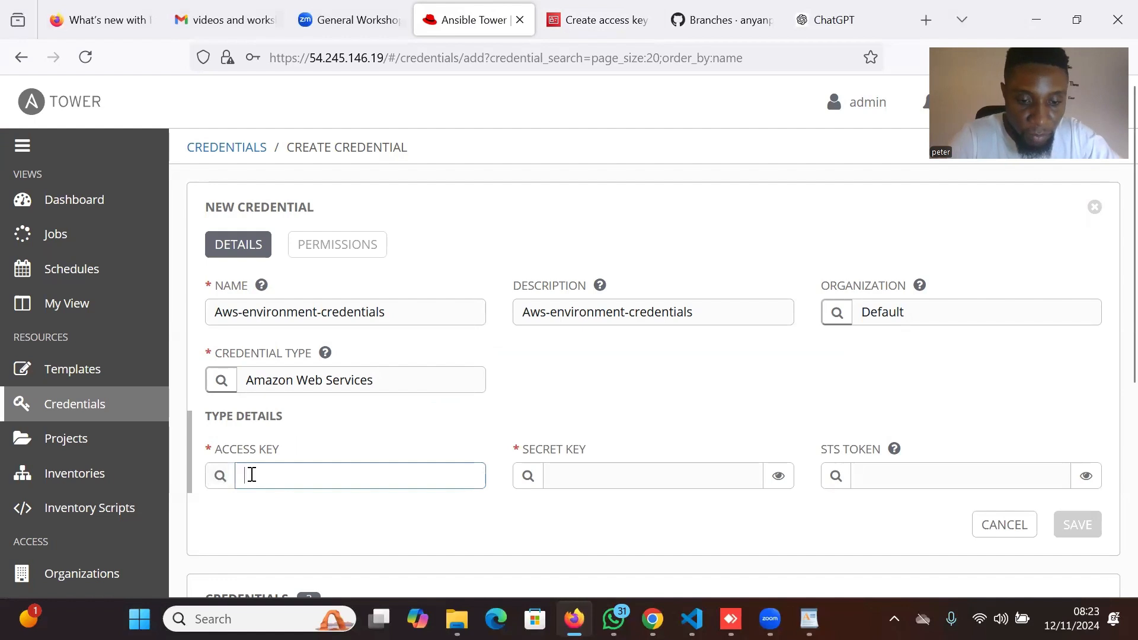
pyautogui.hotkey('ctrl', 'v')
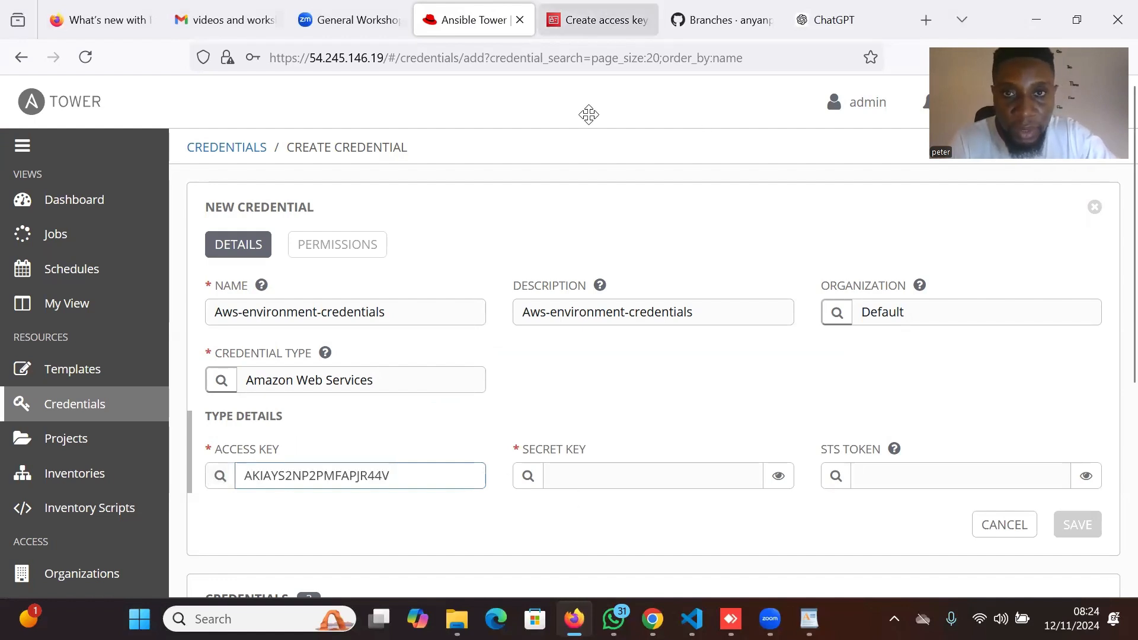
pyautogui.hotkey('ctrl', 'Tab')
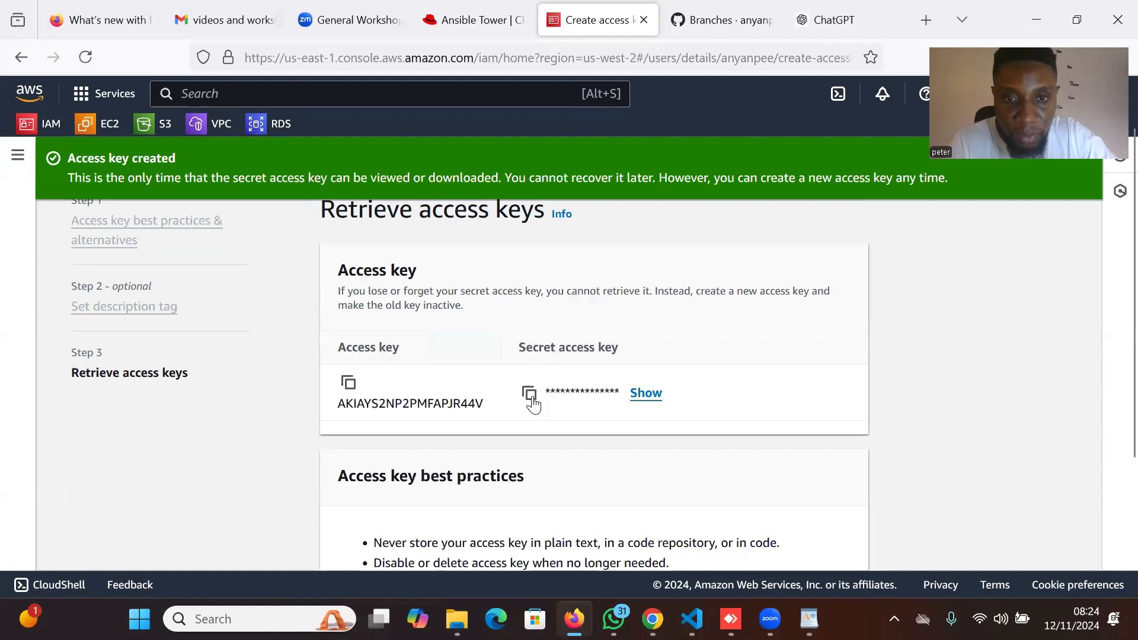
pyautogui.click(529, 392)
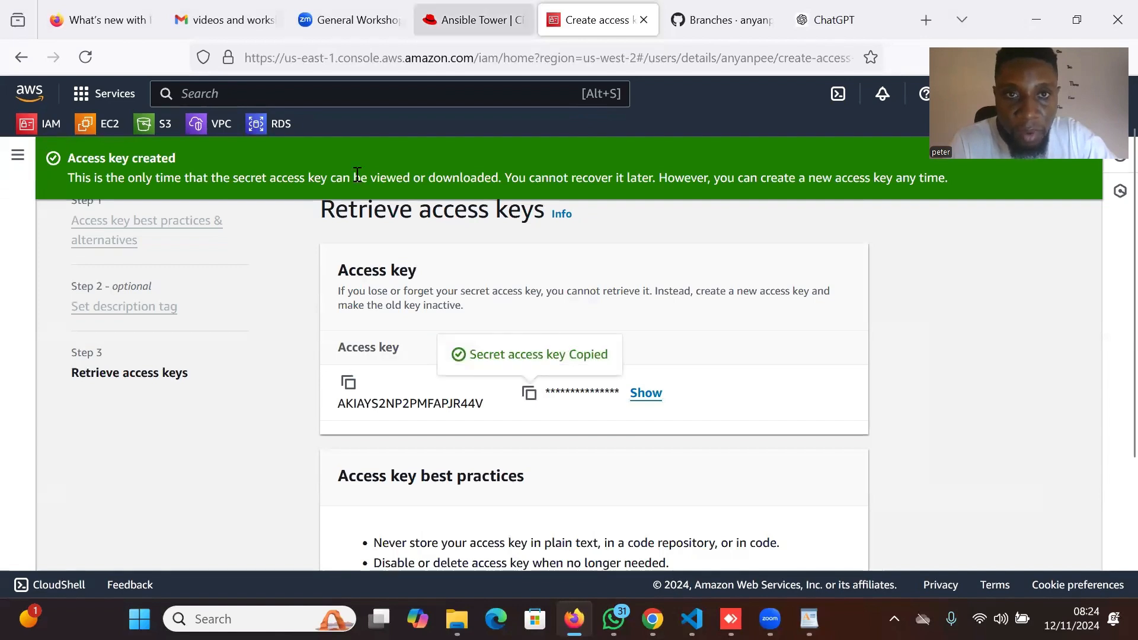
pyautogui.hotkey('ctrl', 'shift', 'Tab')
pyautogui.click(563, 474)
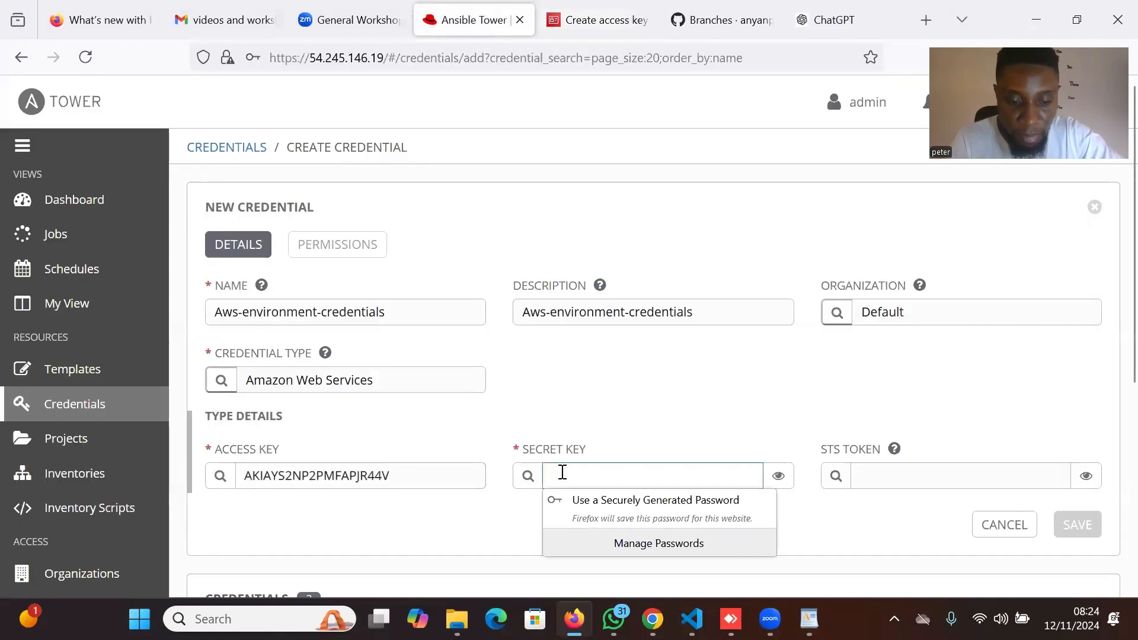
pyautogui.hotkey('ctrl', 'v')
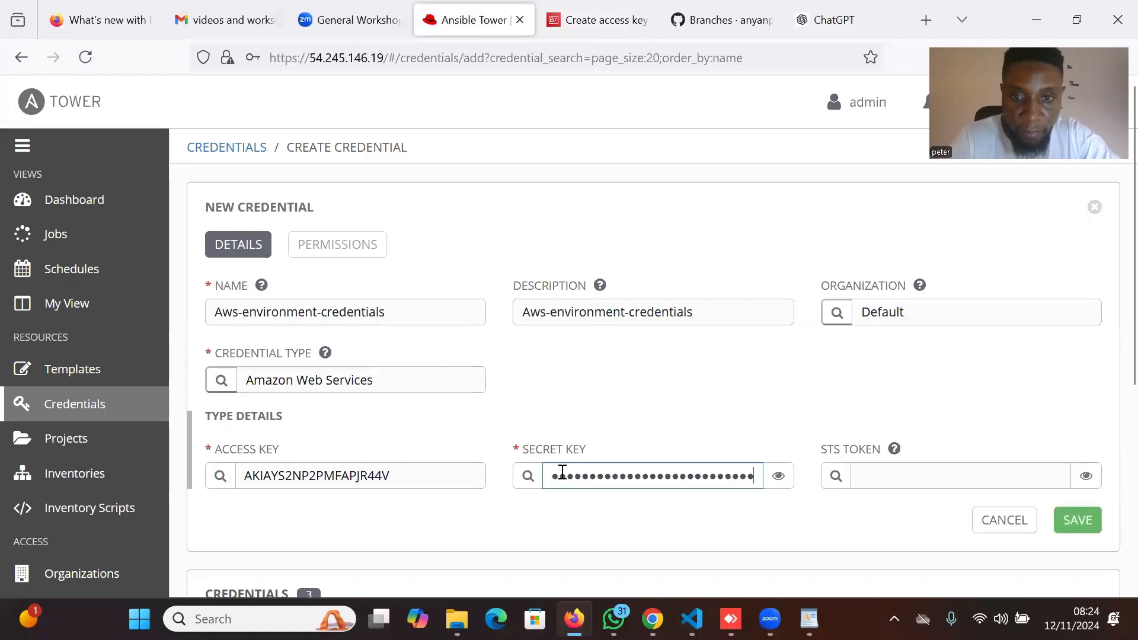
# Save the credential and decline Firefox's offer to store the key.
pyautogui.scroll(-3, 737, 546)
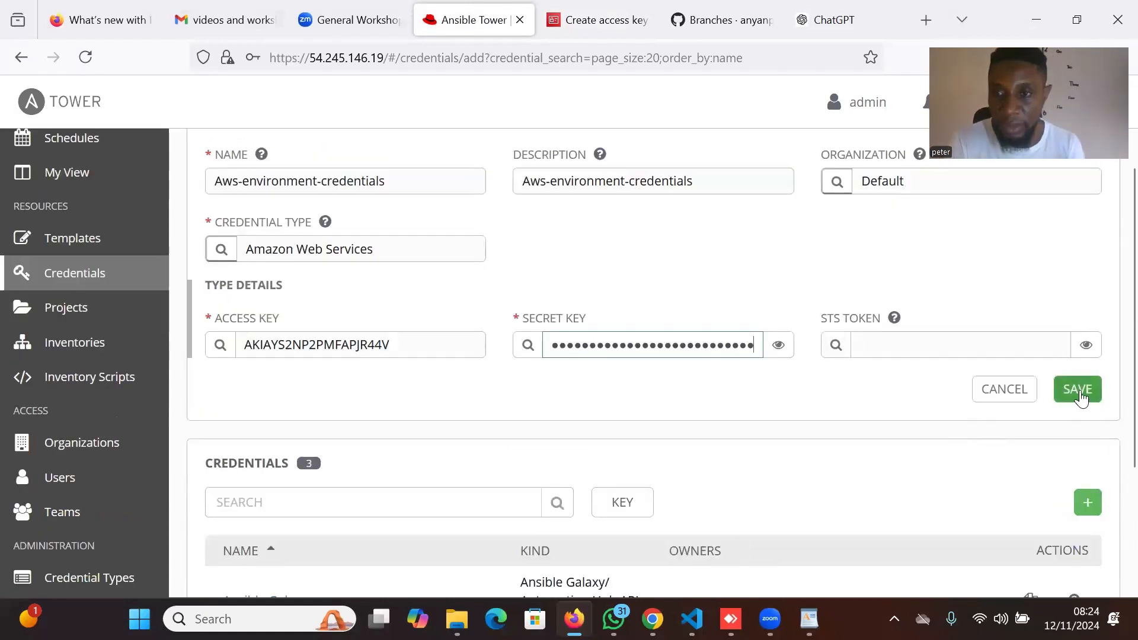
pyautogui.click(1079, 393)
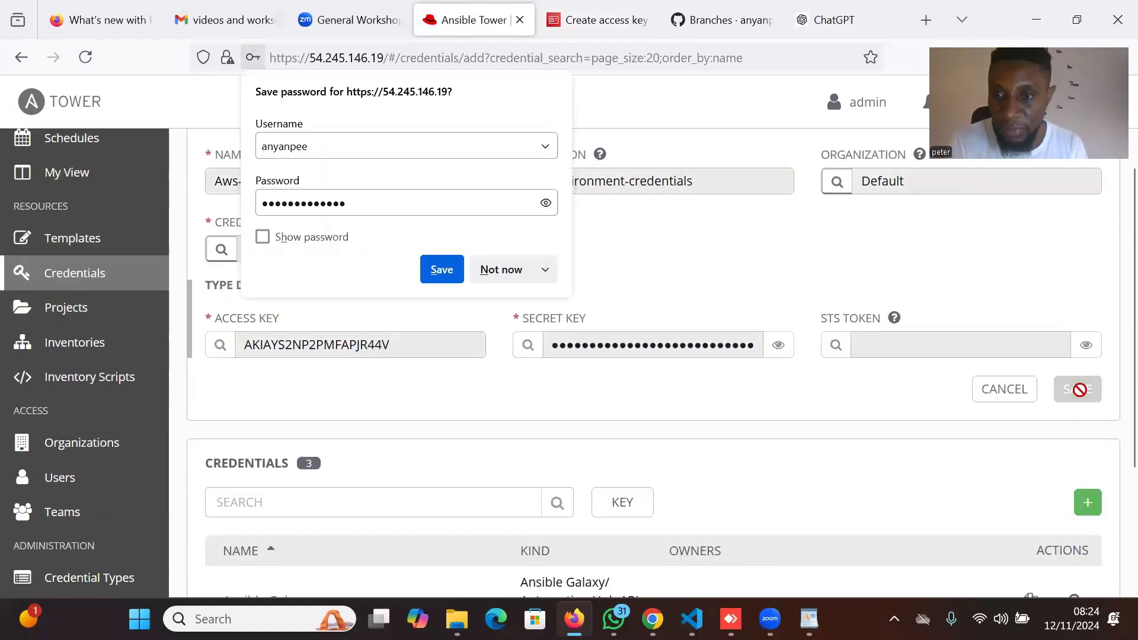
pyautogui.click(498, 275)
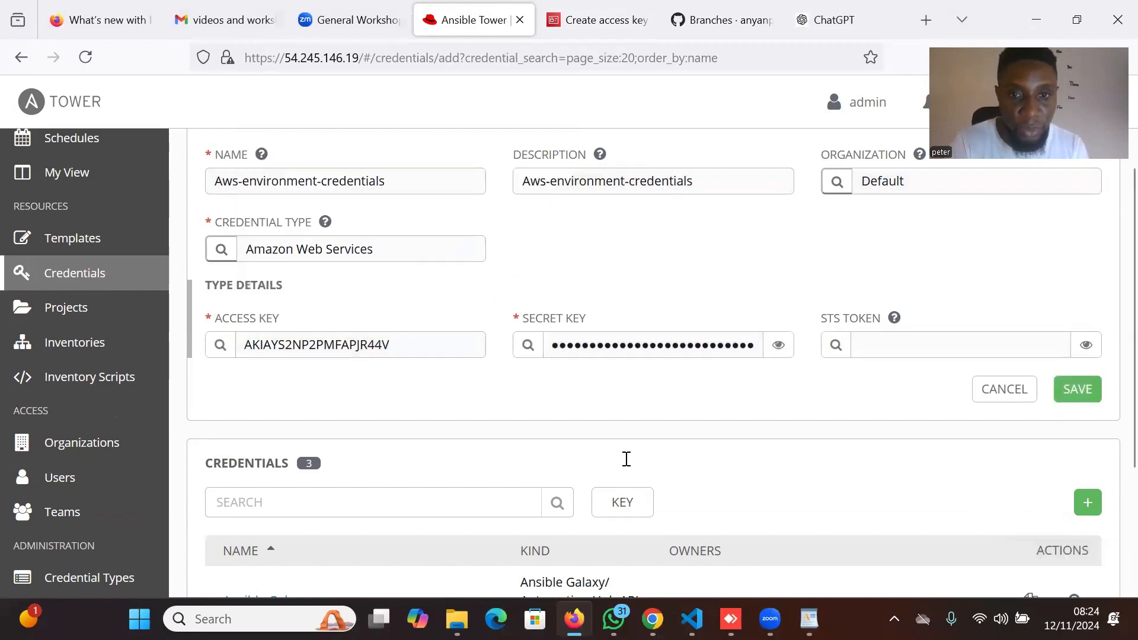
pyautogui.scroll(-6, 636, 460)
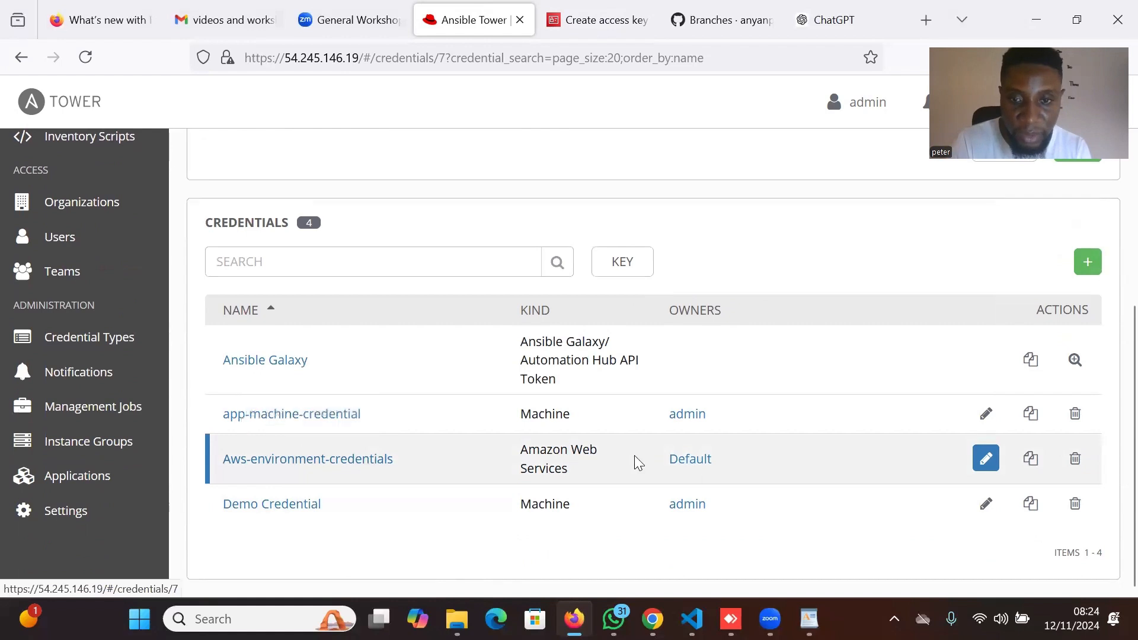
# Go to the empty Templates list and start adding a new template.
pyautogui.scroll(6, 733, 475)
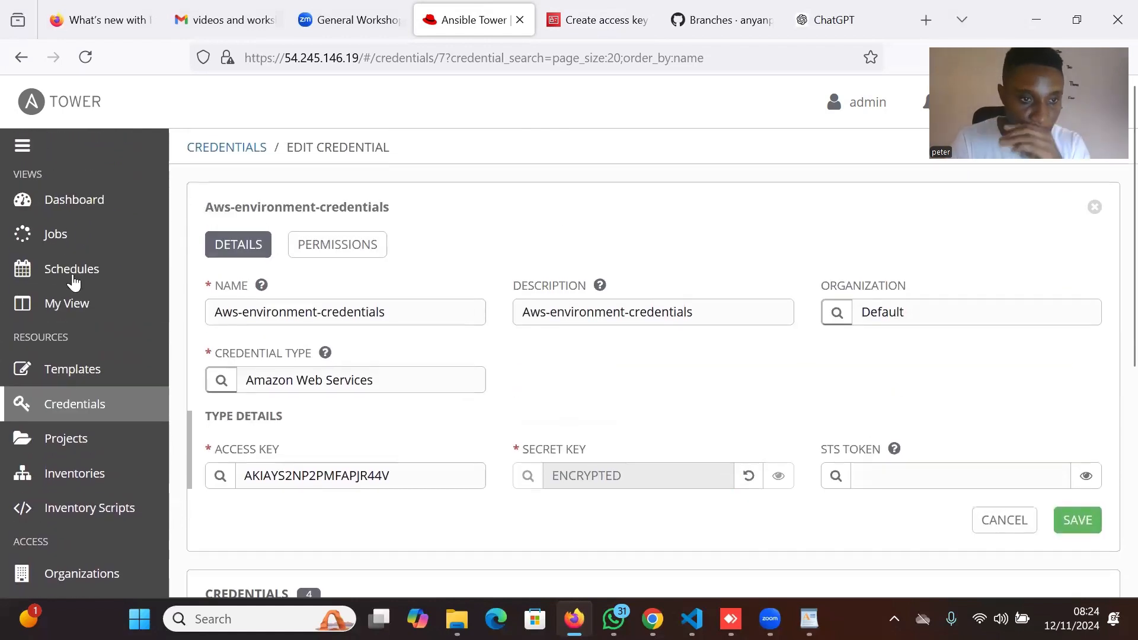
pyautogui.click(80, 378)
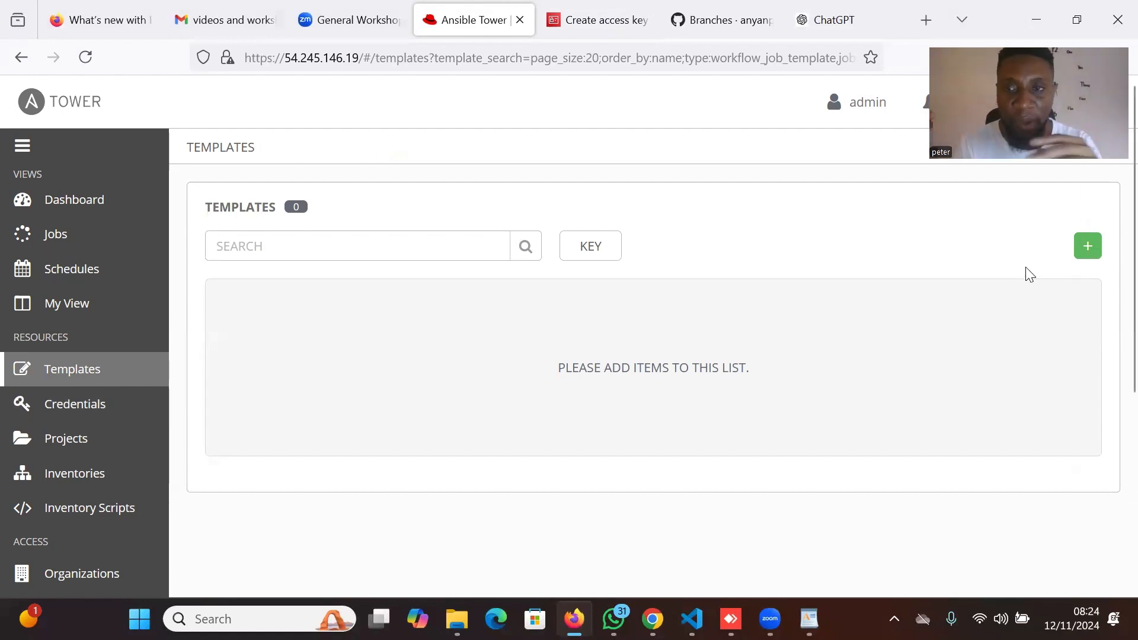
pyautogui.click(1090, 250)
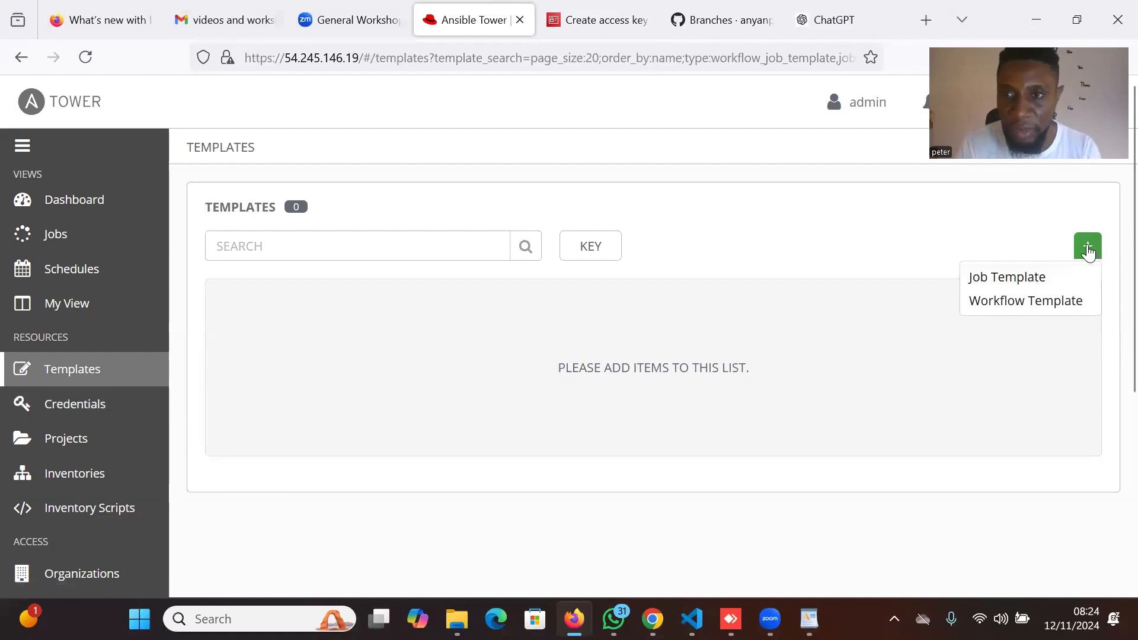
# Create a job template with name and description both 'Database-dbinstance-job-template'.
pyautogui.click(1023, 278)
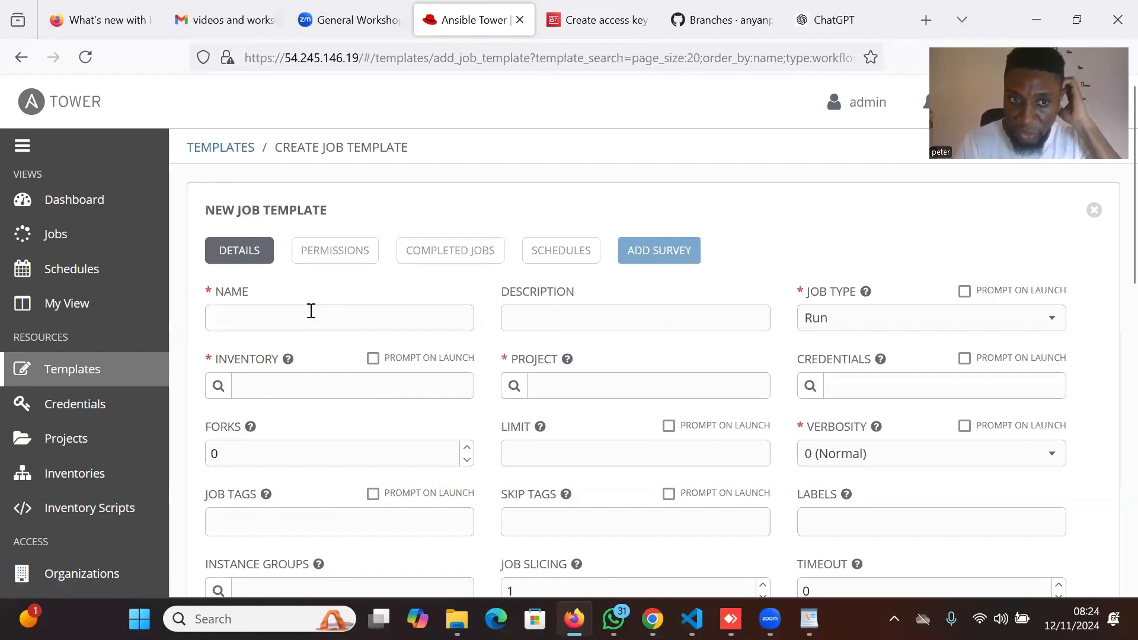
pyautogui.click(311, 310)
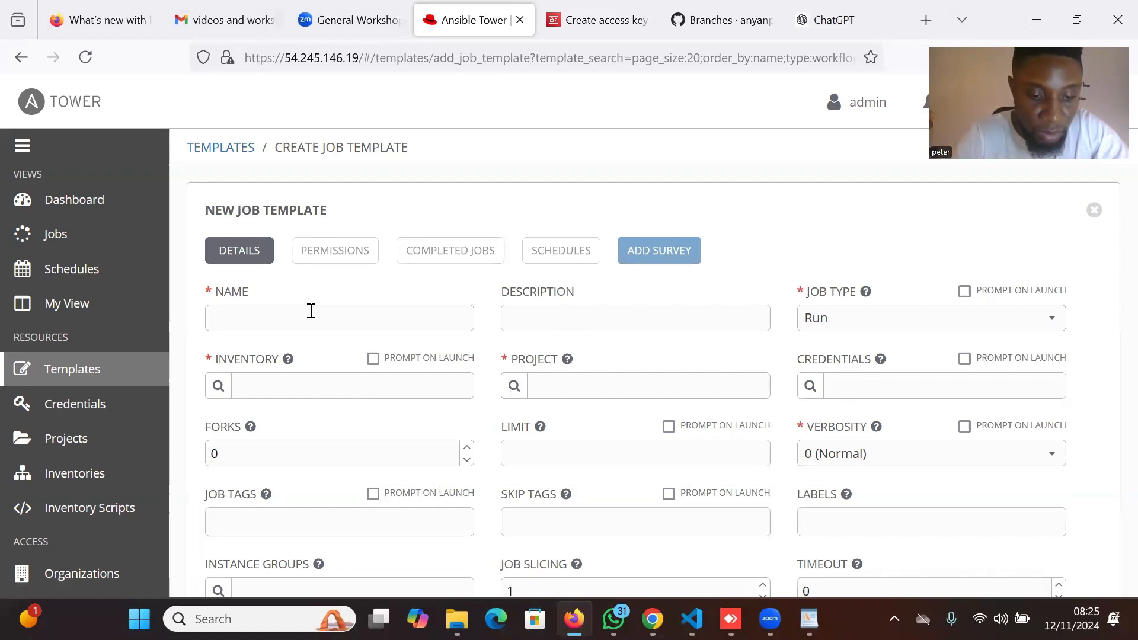
pyautogui.write('Datab')
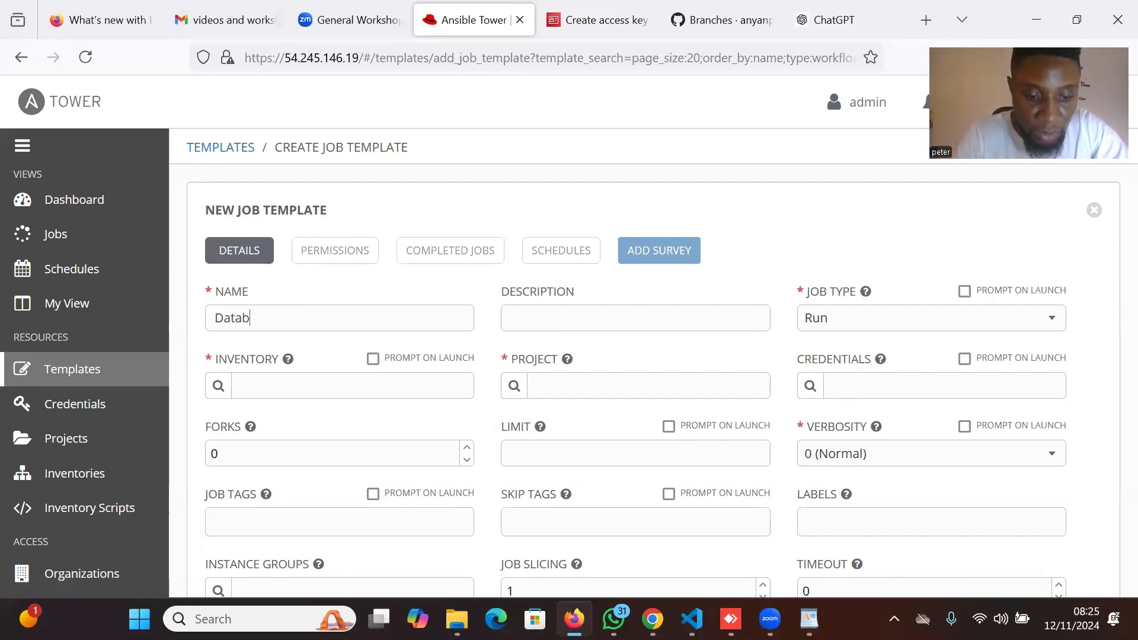
pyautogui.write('ase-d')
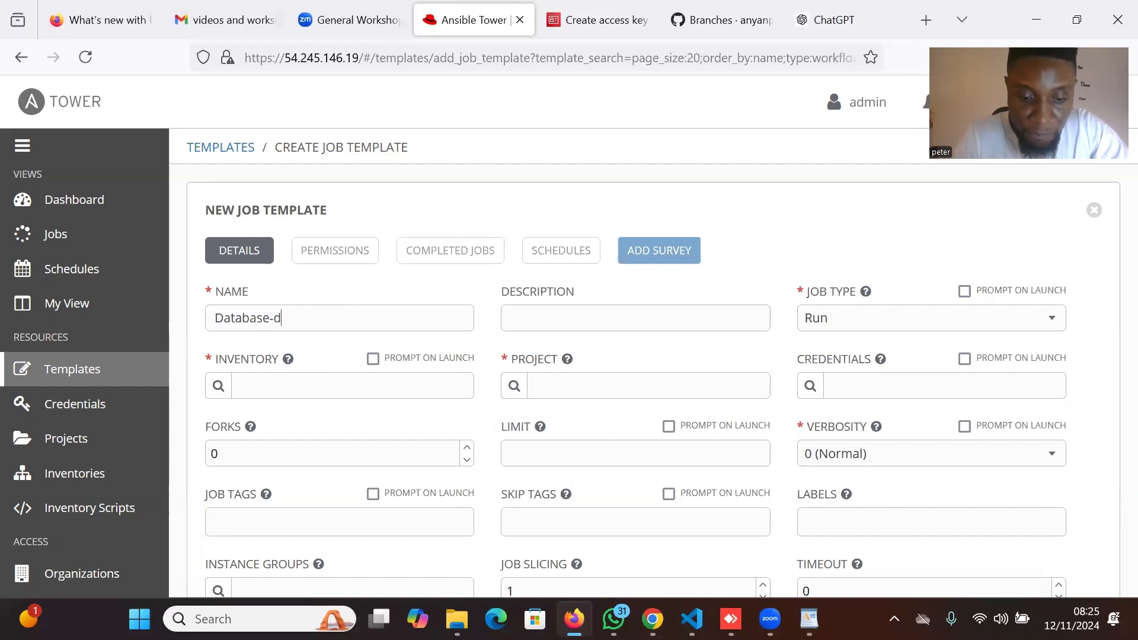
pyautogui.write('binstance-job')
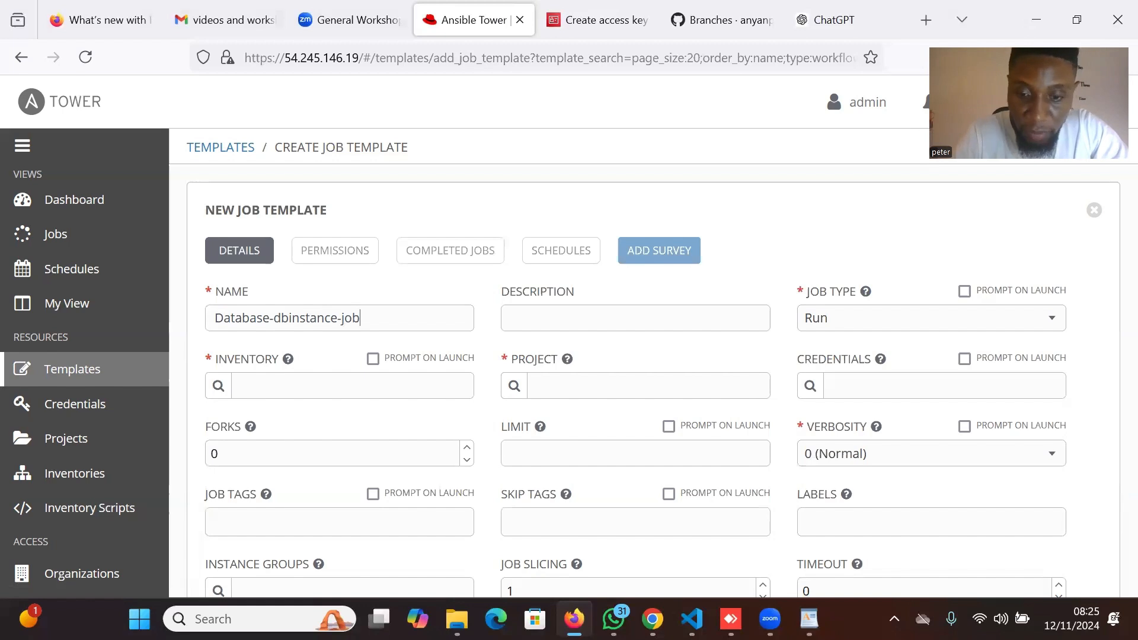
pyautogui.write('-template')
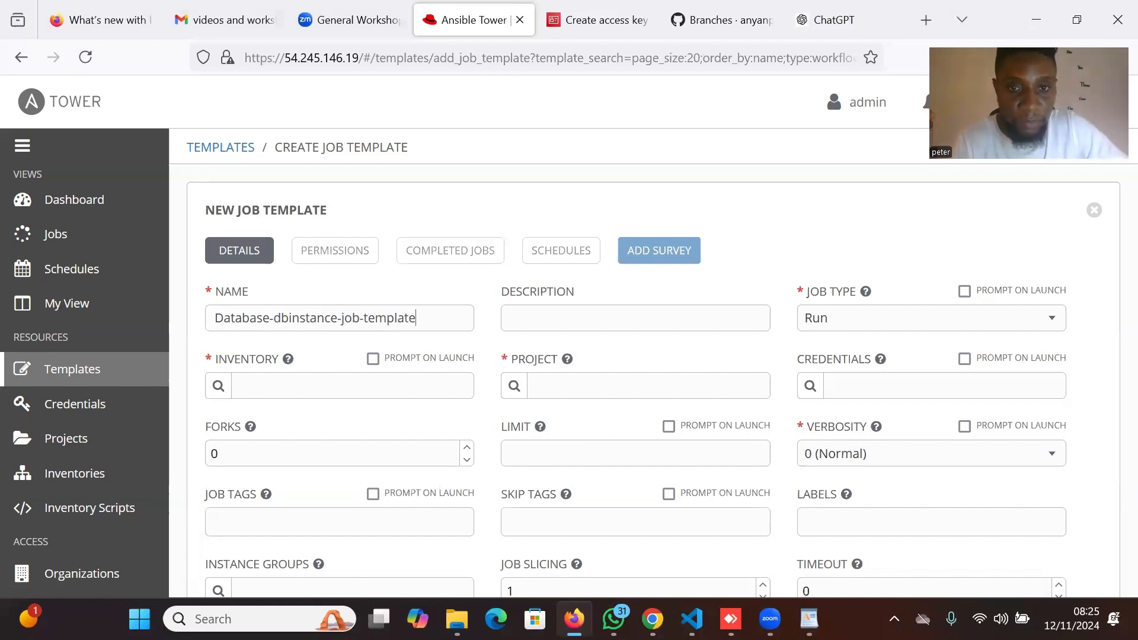
pyautogui.moveTo(421, 318); pyautogui.dragTo(214, 321)
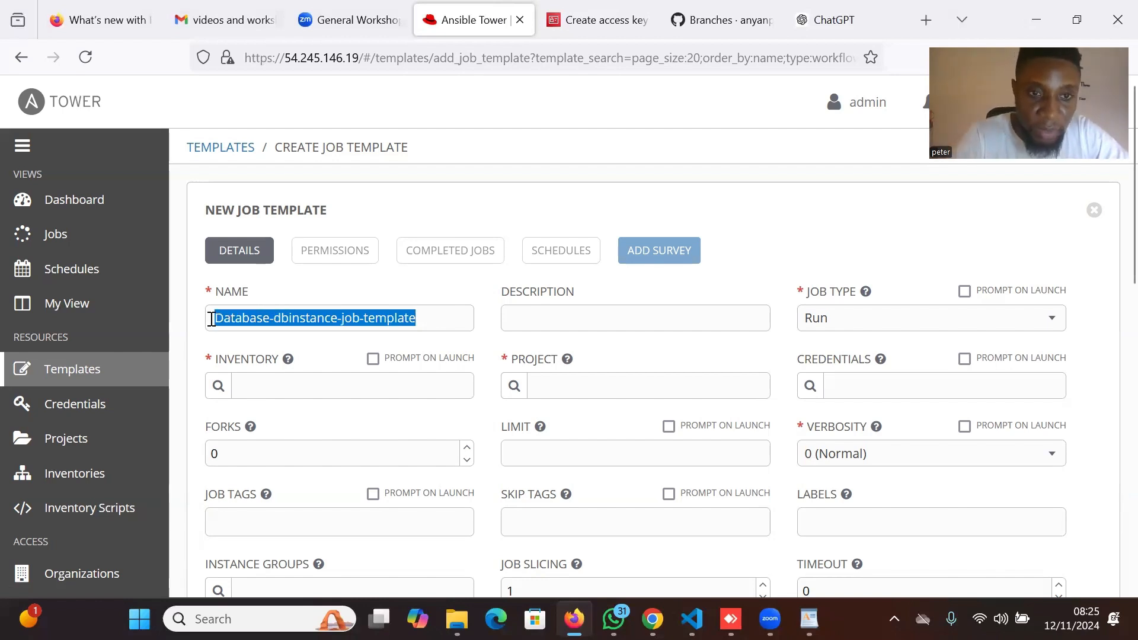
pyautogui.click(555, 320)
pyautogui.hotkey('ctrl', 'v')
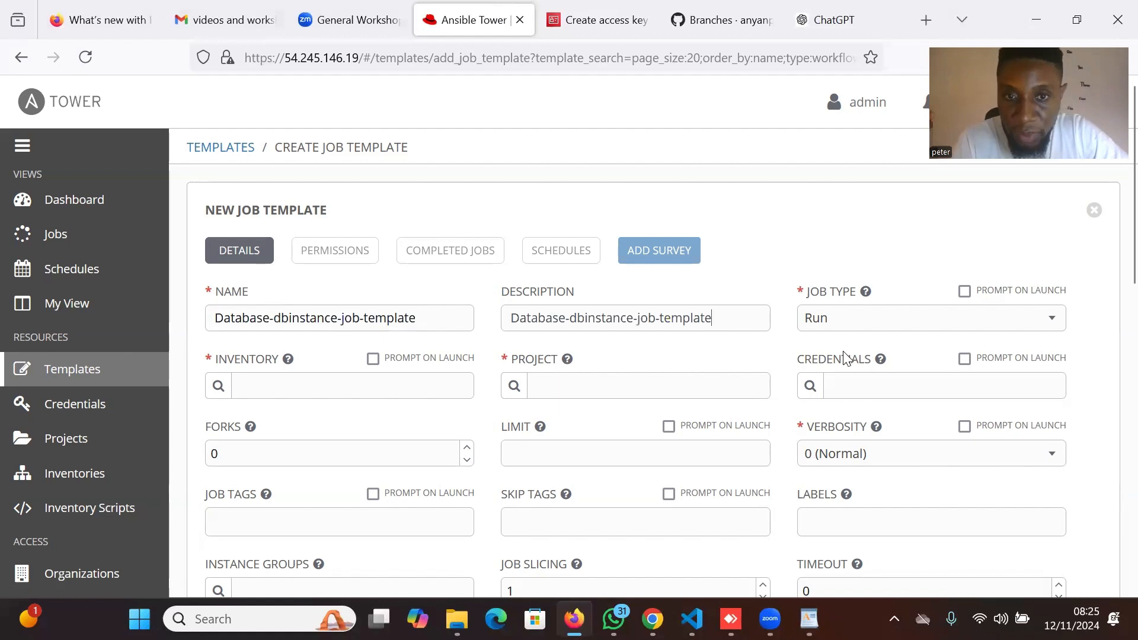
pyautogui.scroll(-1, 882, 323)
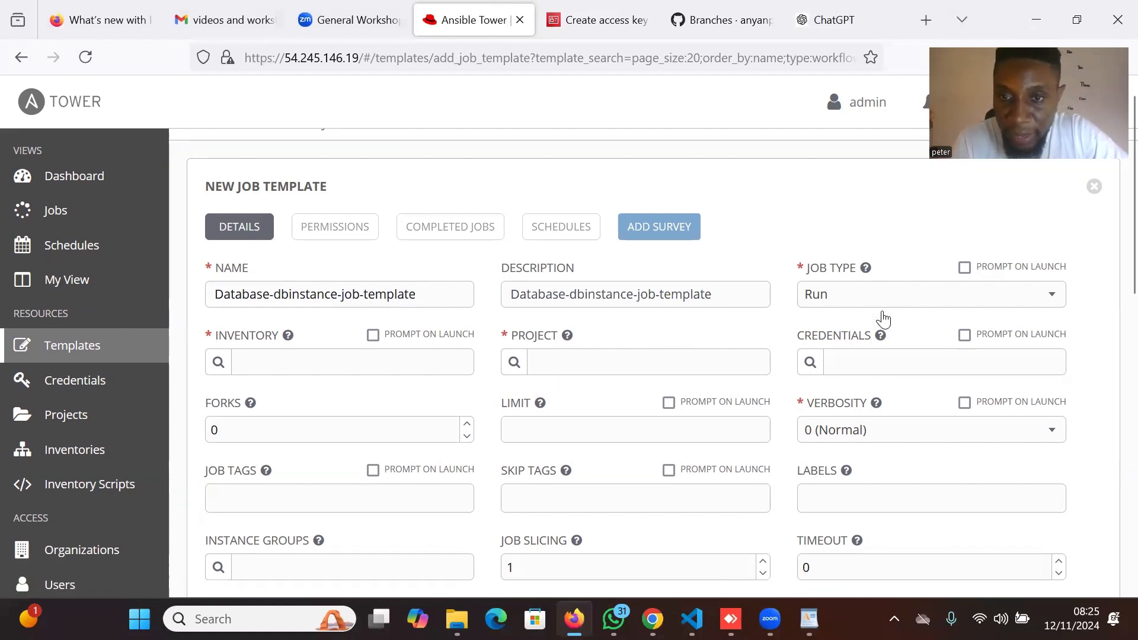
# Set the inventory to appserver-host and the project to tower-automation-workflow-project-template.
pyautogui.click(218, 345)
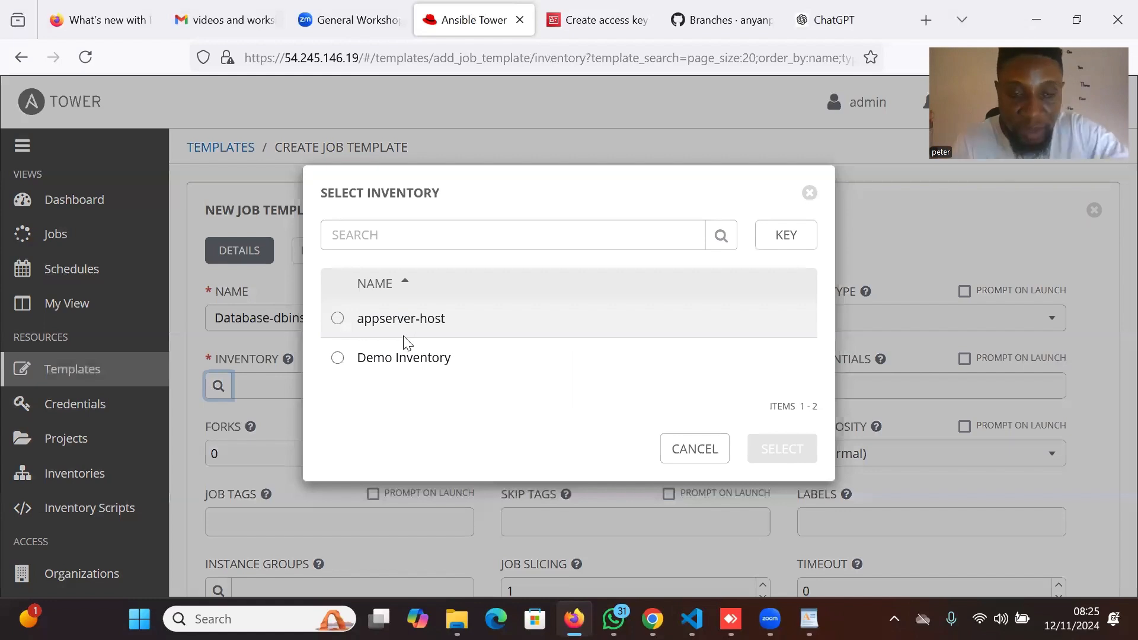
pyautogui.click(344, 324)
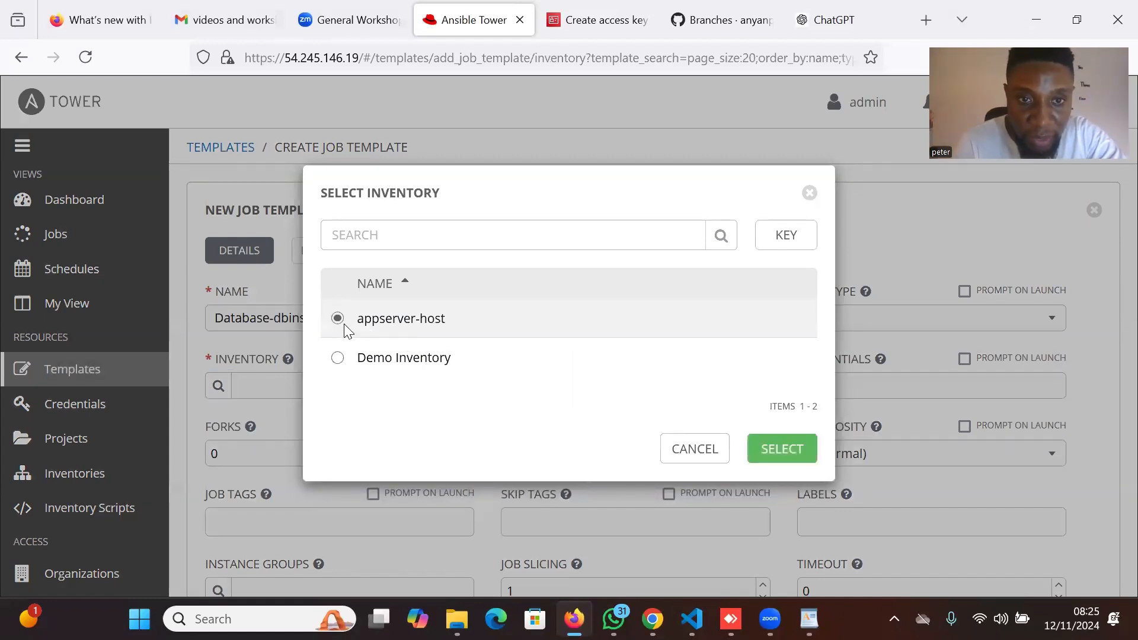
pyautogui.click(782, 449)
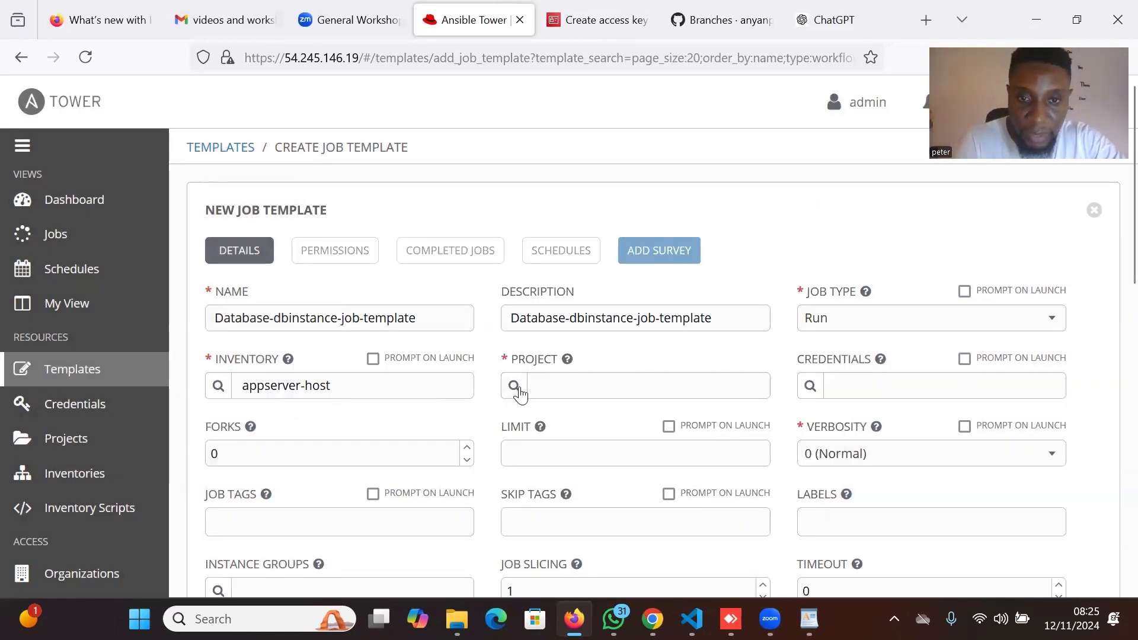
pyautogui.click(515, 386)
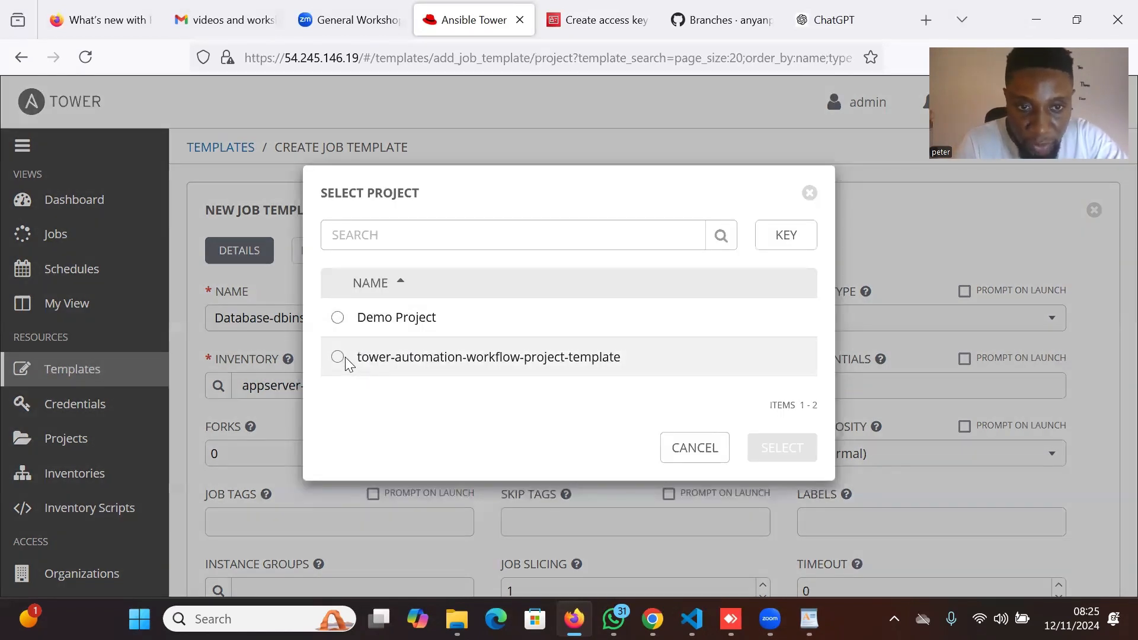
pyautogui.click(337, 357)
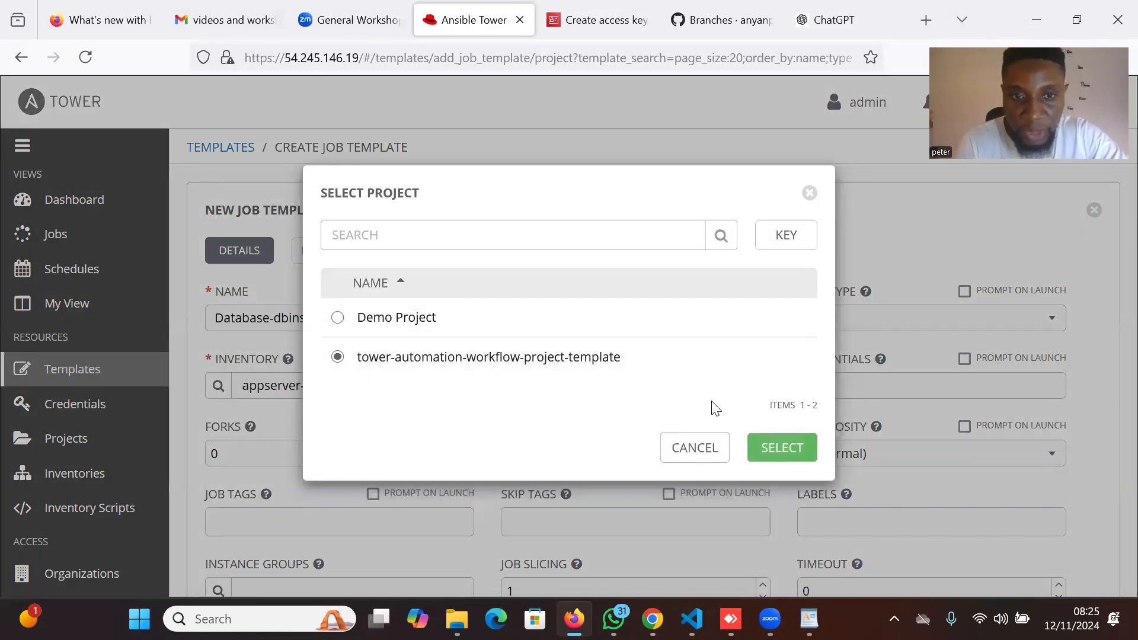
pyautogui.click(791, 457)
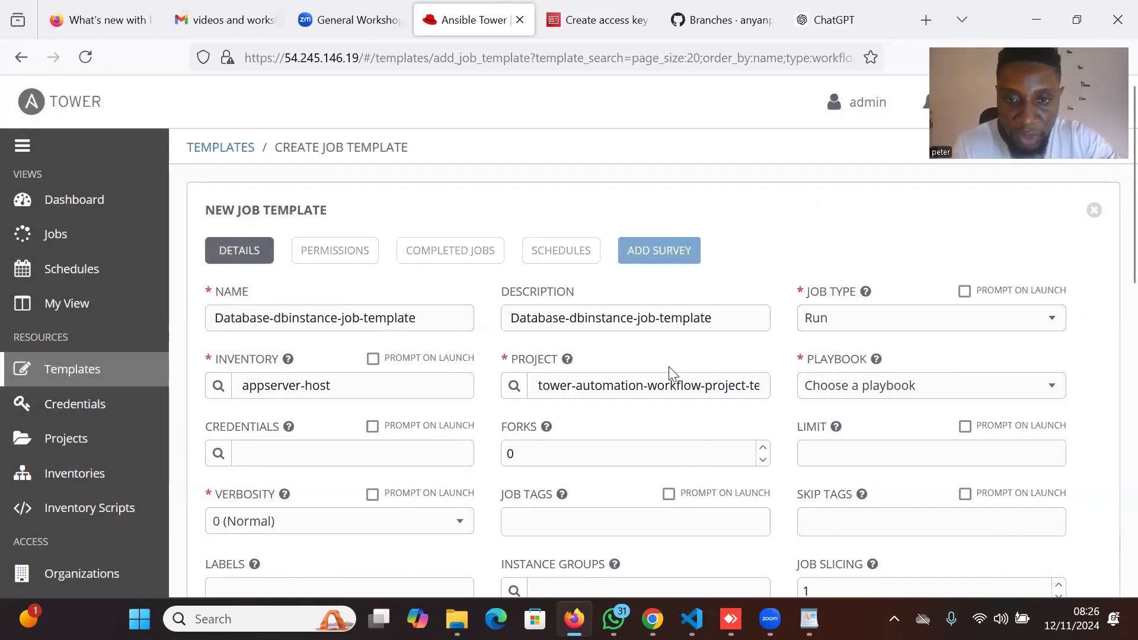
# Choose rds_db_instance.yaml as the template's playbook.
pyautogui.click(1048, 391)
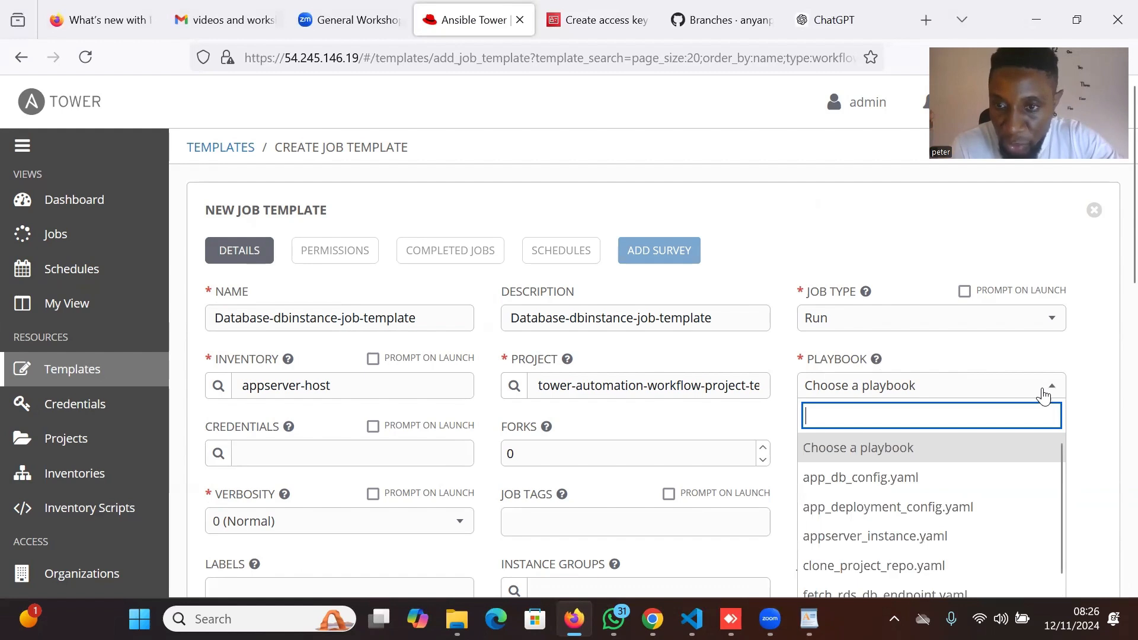
pyautogui.scroll(-1, 1010, 479)
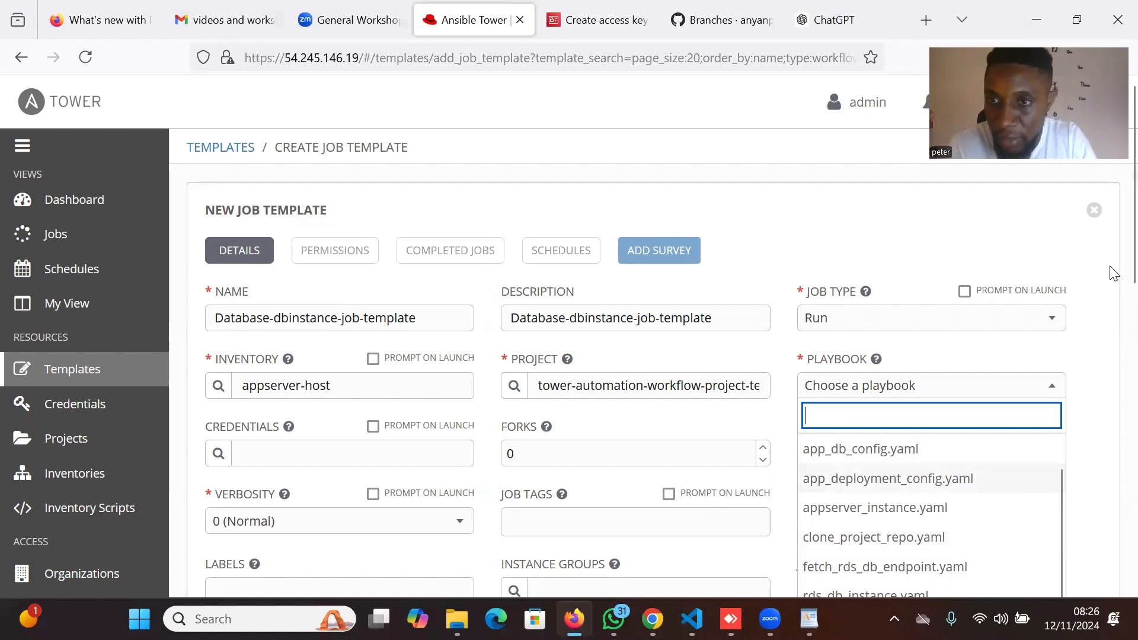
pyautogui.scroll(-3, 1110, 264)
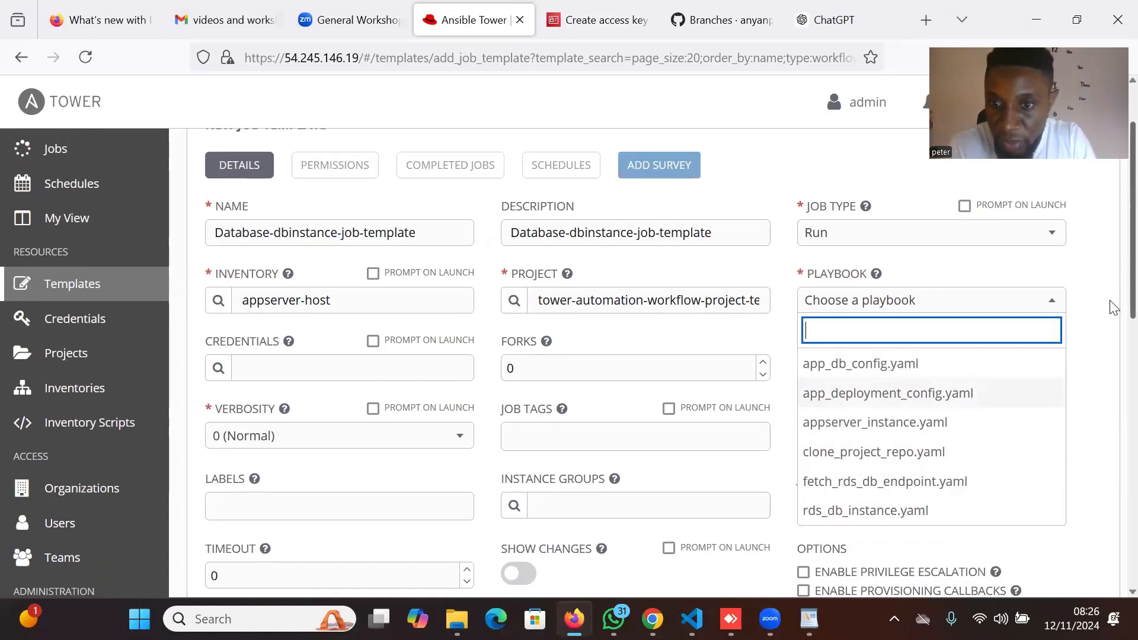
pyautogui.click(915, 467)
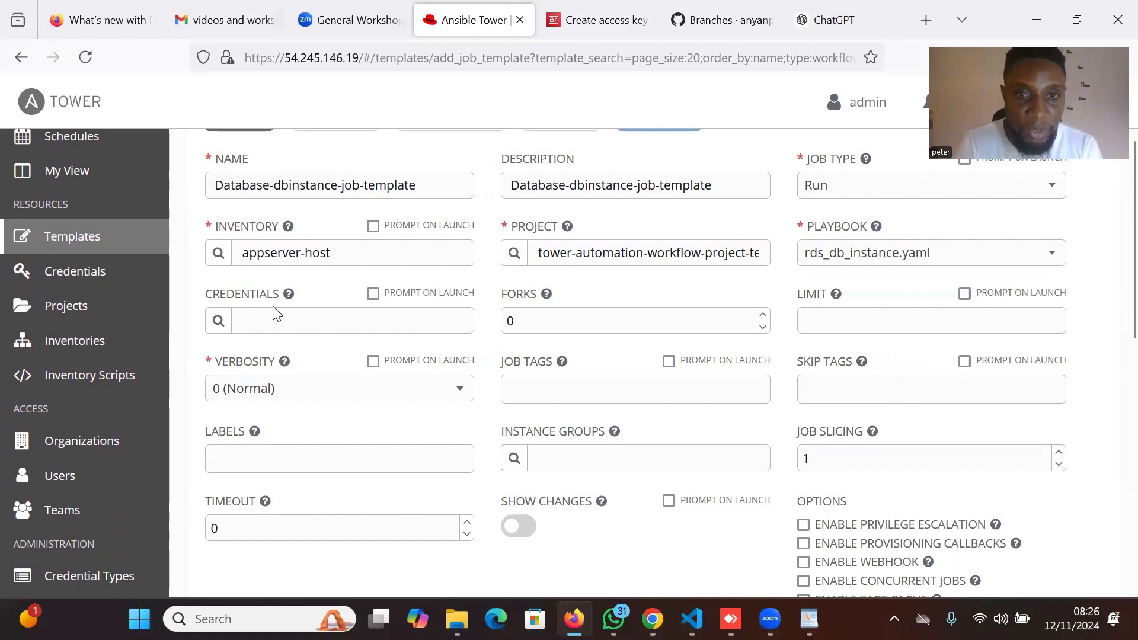
# Attach the Amazon Web Services credential Aws-environment-credentials to the template.
pyautogui.click(219, 321)
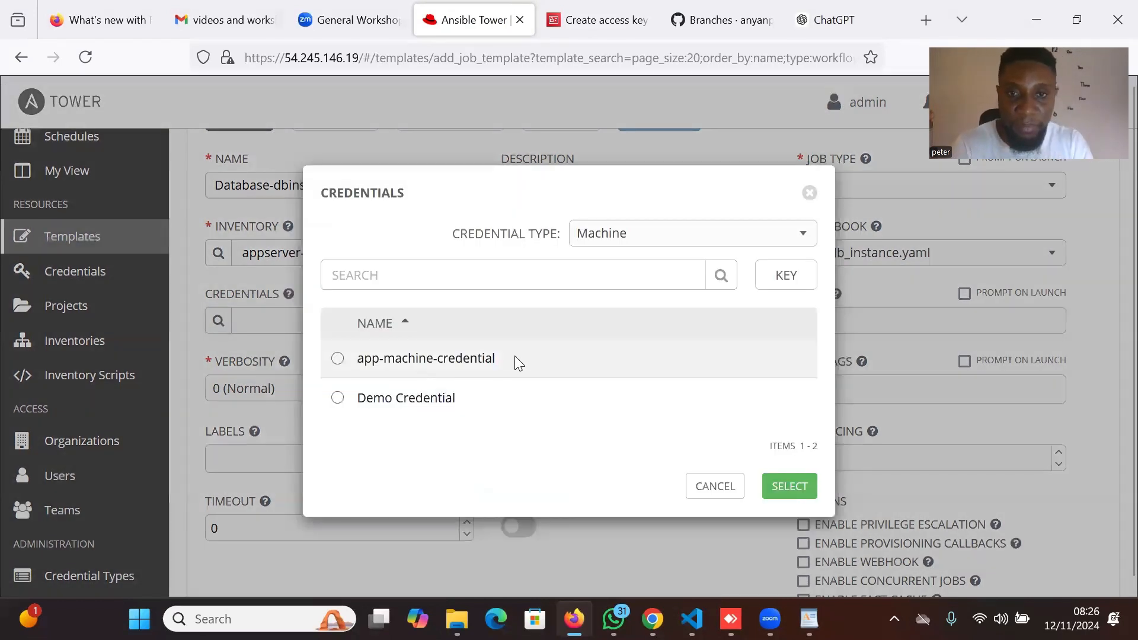
pyautogui.click(768, 246)
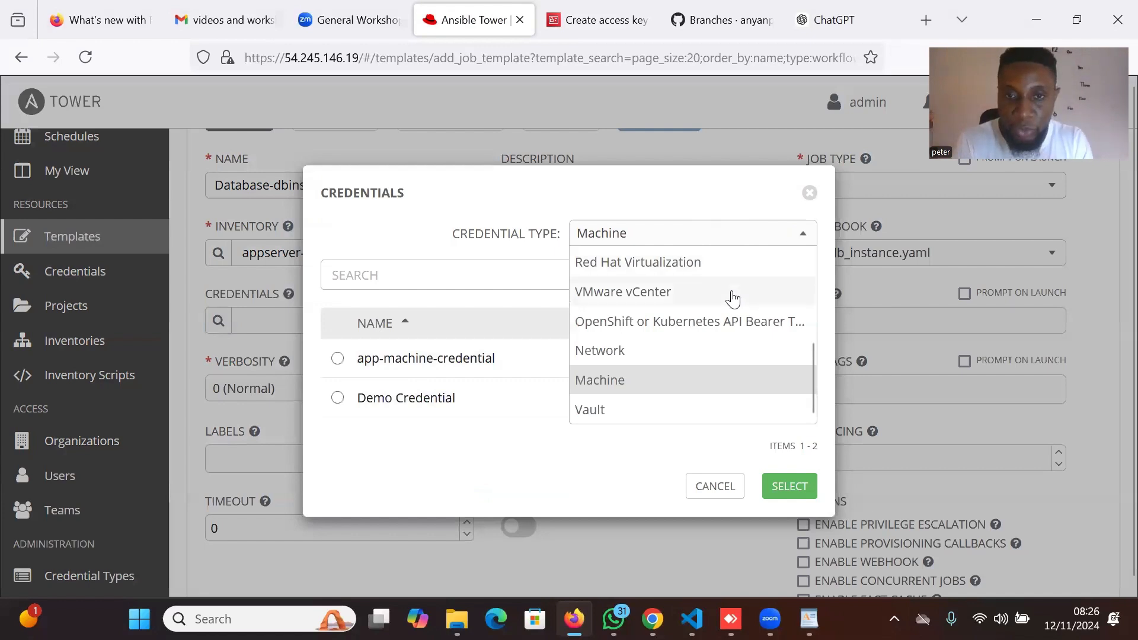
pyautogui.scroll(5, 733, 299)
pyautogui.click(718, 268)
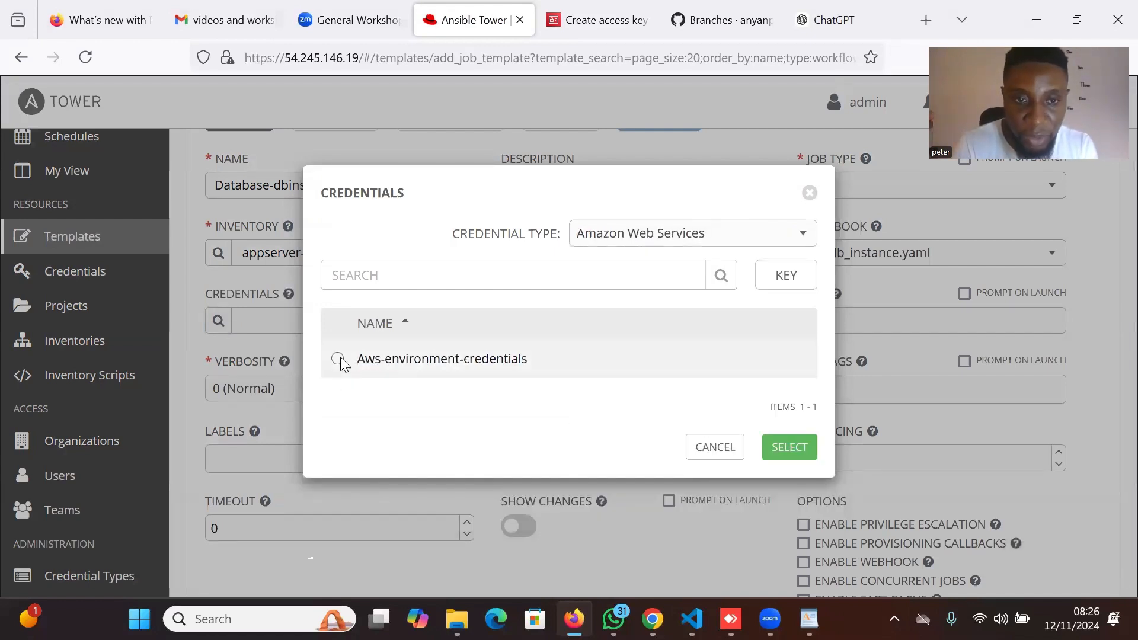
pyautogui.click(337, 359)
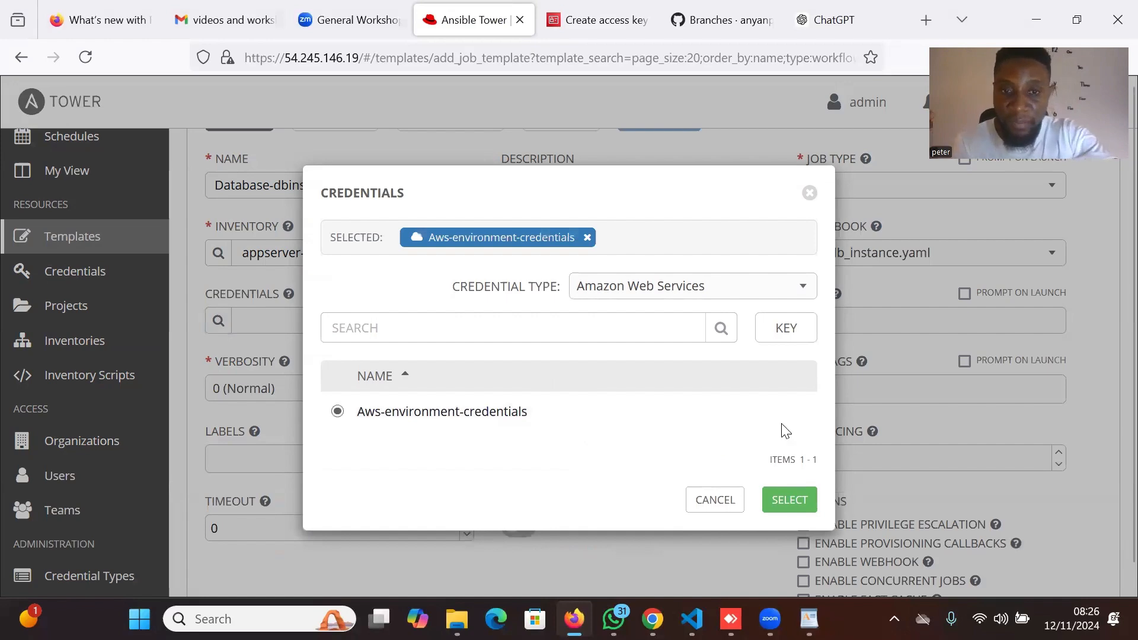
pyautogui.click(792, 499)
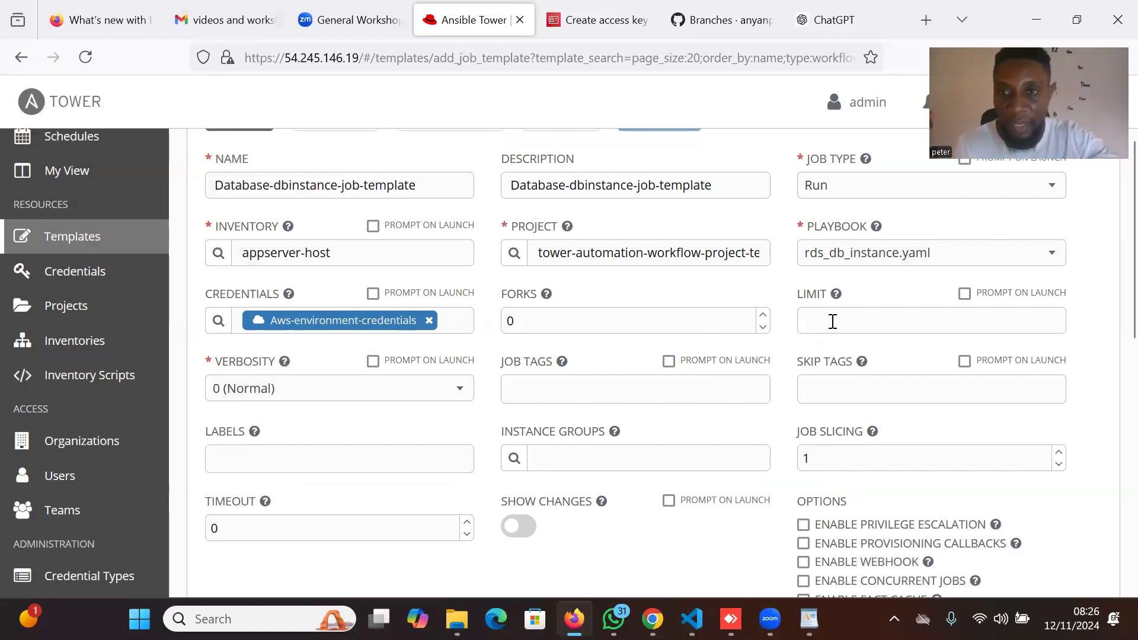
# Set the template's verbosity to 5 (WinRM Debug).
pyautogui.click(465, 395)
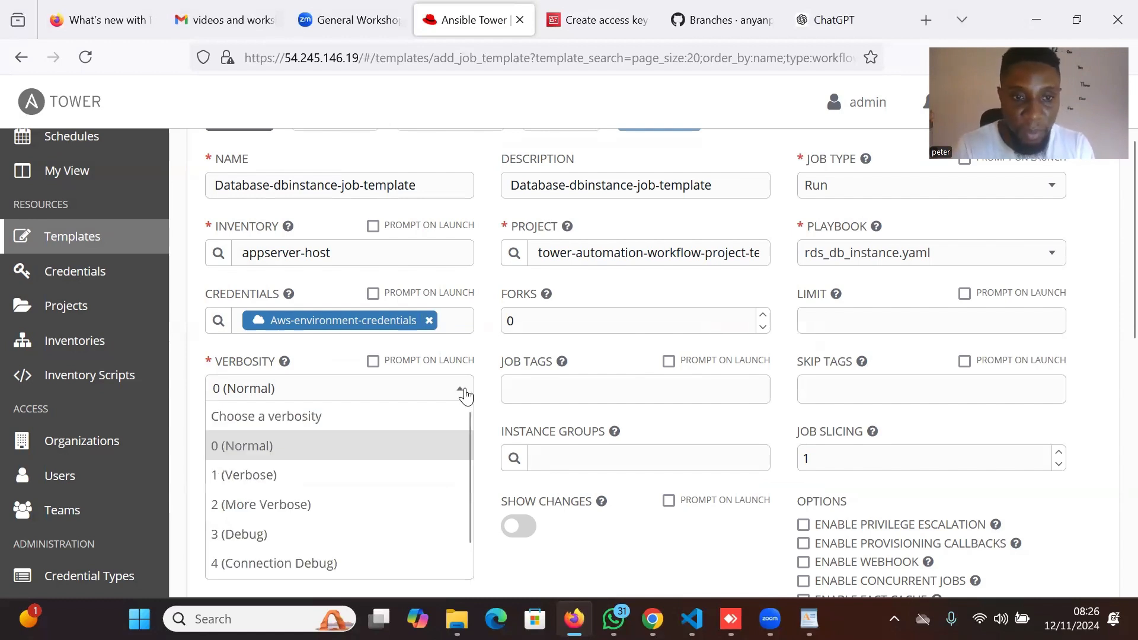
pyautogui.scroll(-1, 429, 484)
pyautogui.click(335, 569)
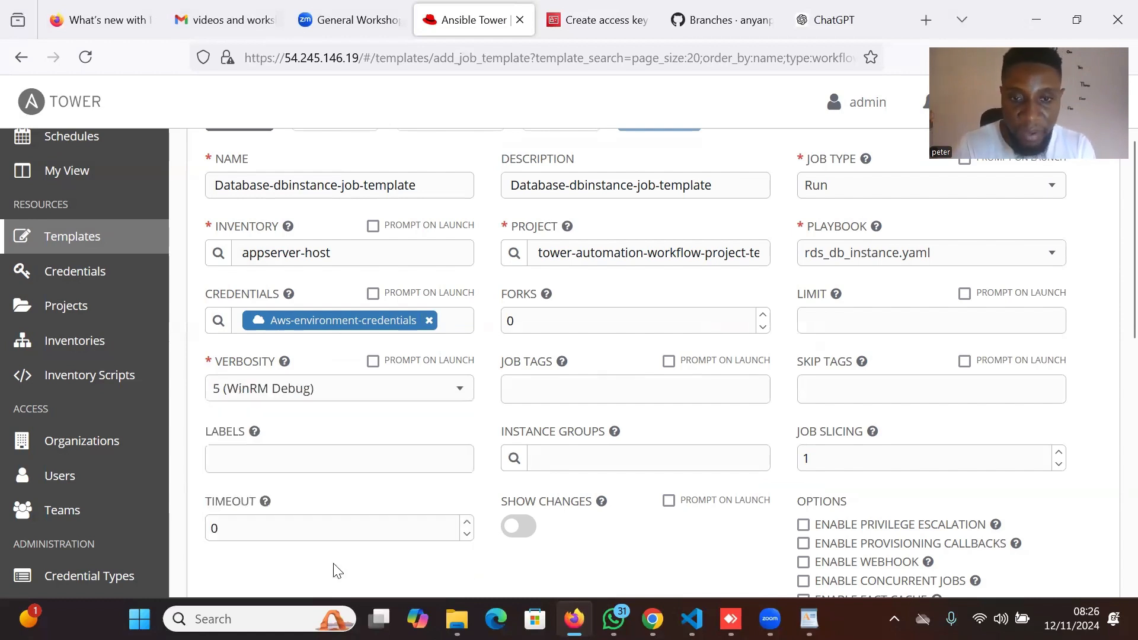
pyautogui.scroll(-3, 801, 436)
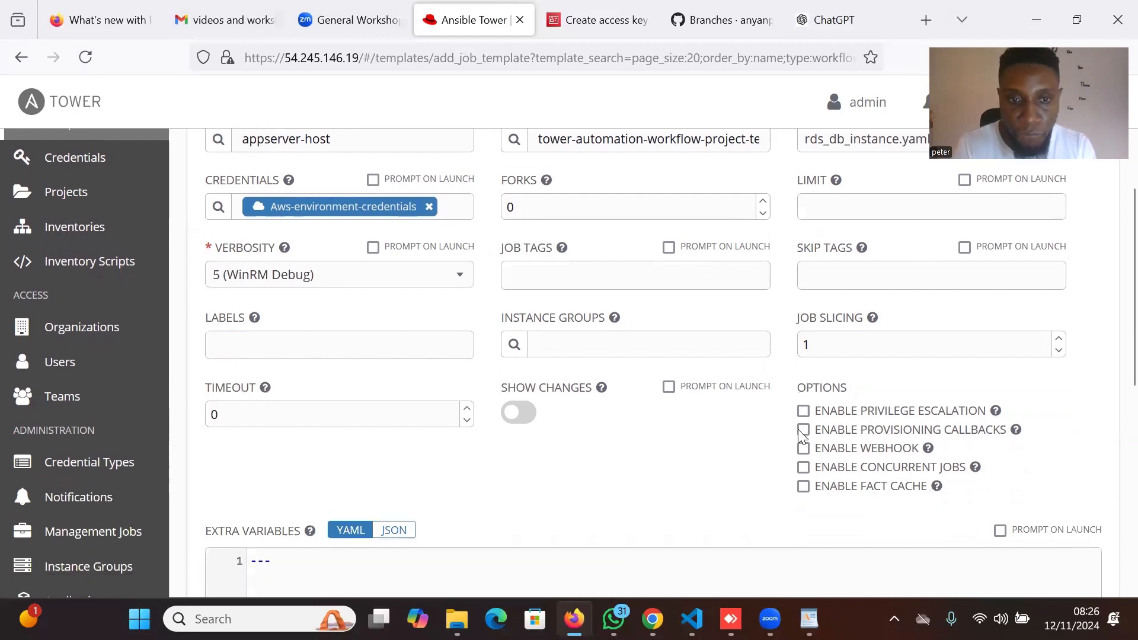
pyautogui.scroll(-2, 802, 435)
pyautogui.scroll(7, 800, 430)
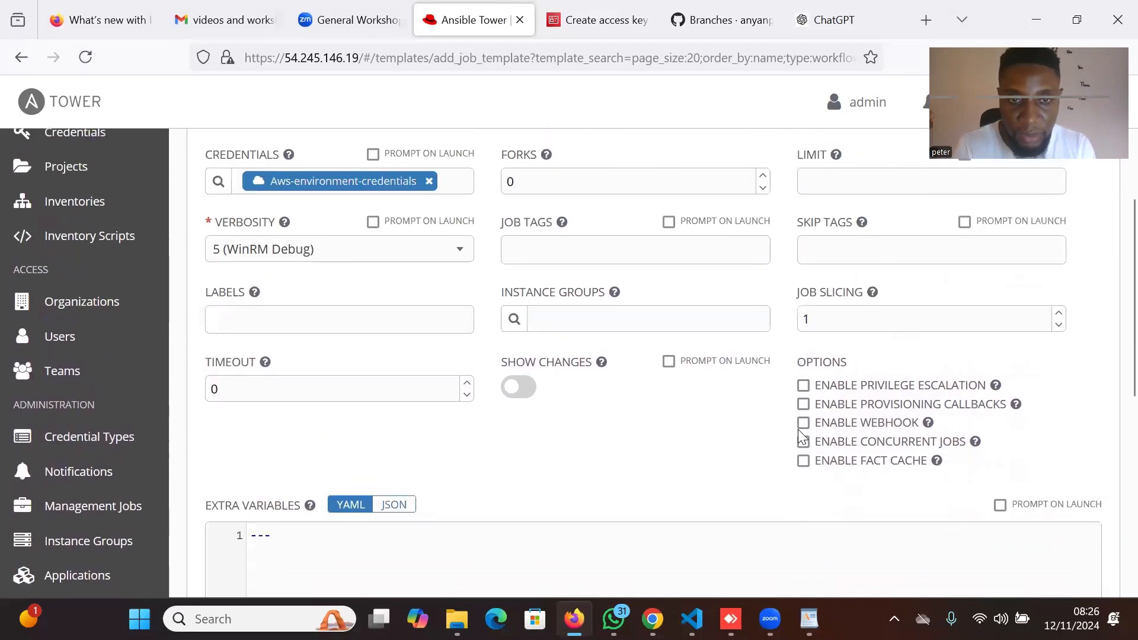
pyautogui.scroll(-4, 799, 430)
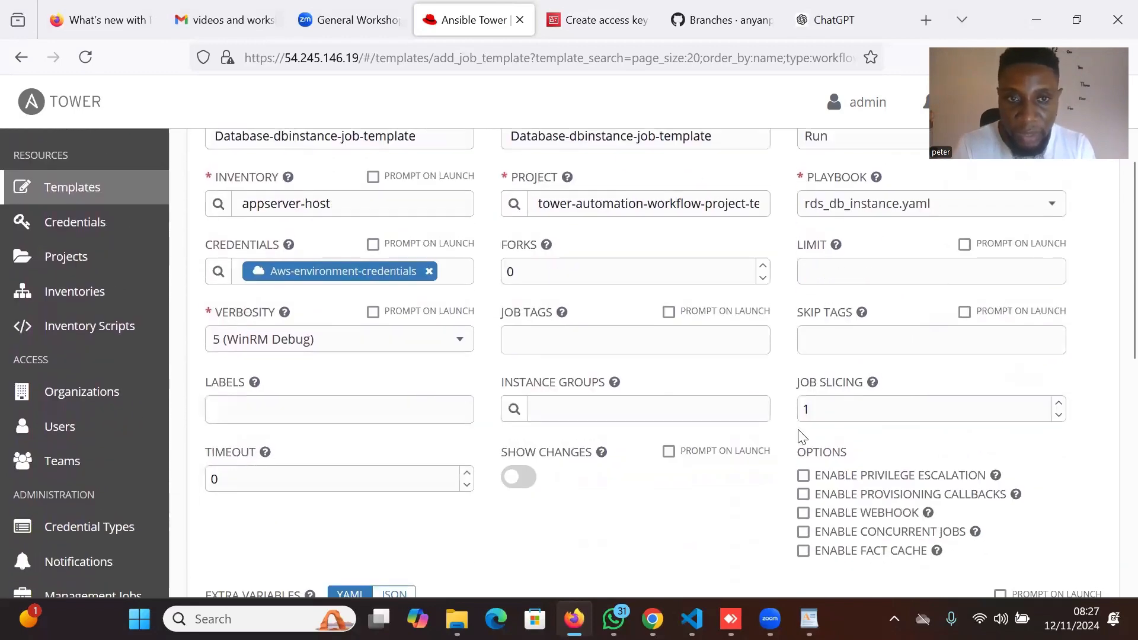
pyautogui.scroll(-2, 859, 403)
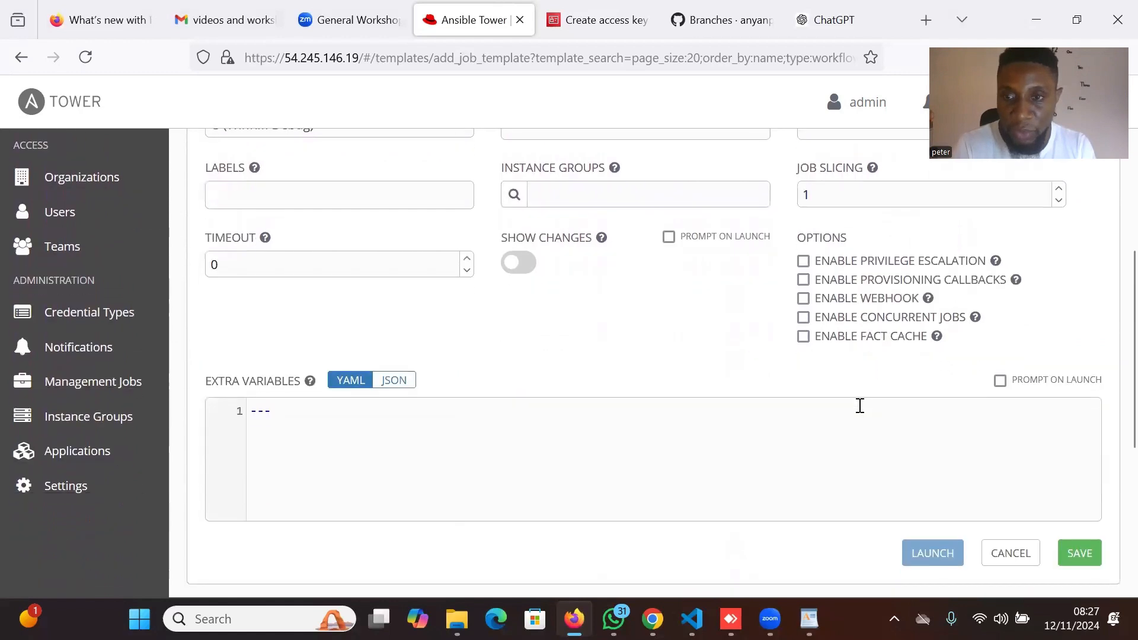
# Save Database-dbinstance-job-template and begin another blank job template from the Templates list.
pyautogui.click(1080, 553)
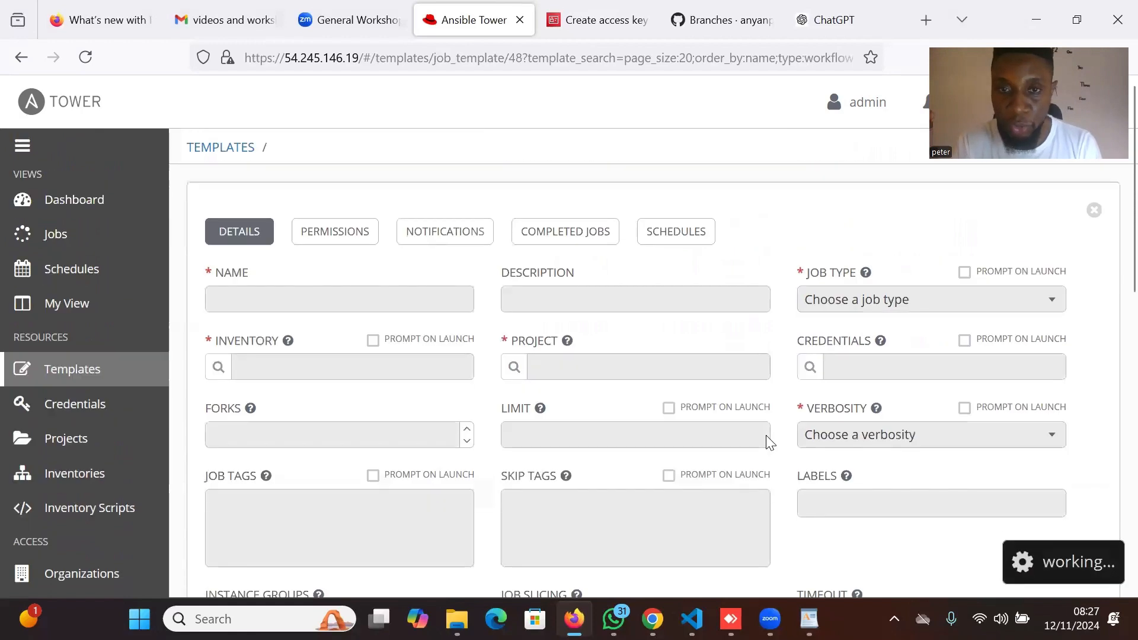
pyautogui.scroll(-3, 716, 398)
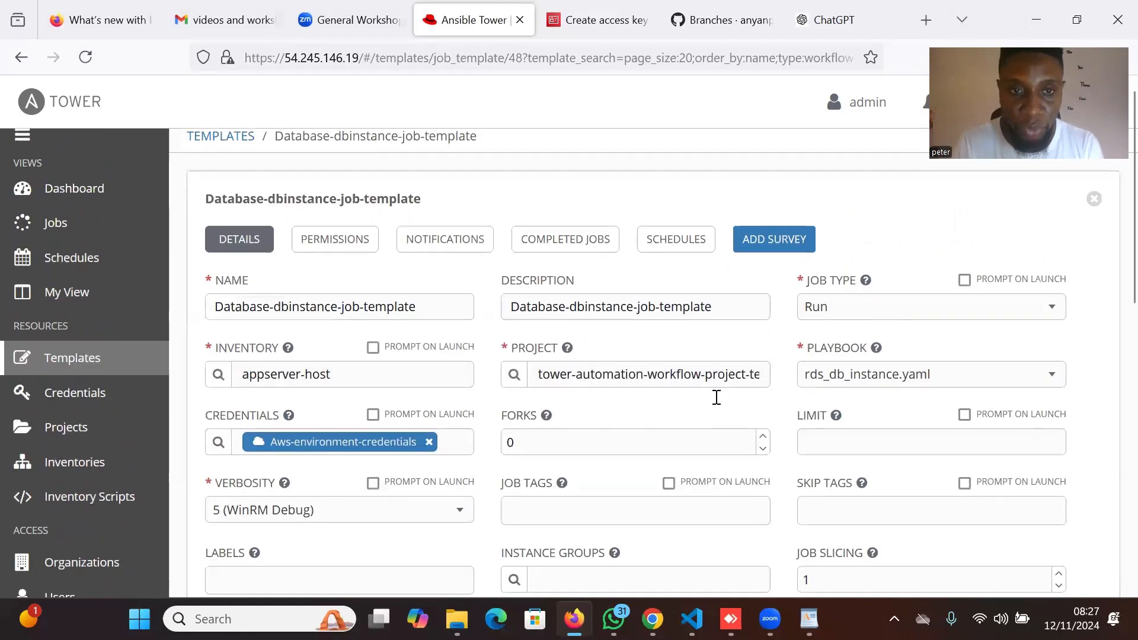
pyautogui.scroll(-12, 719, 403)
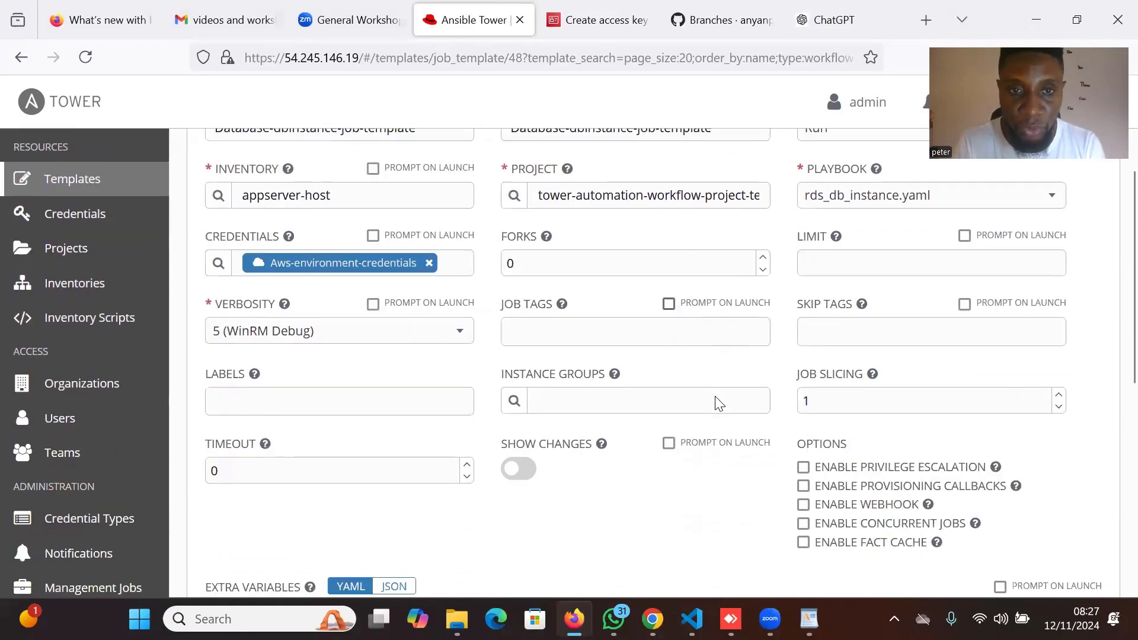
pyautogui.scroll(-4, 718, 402)
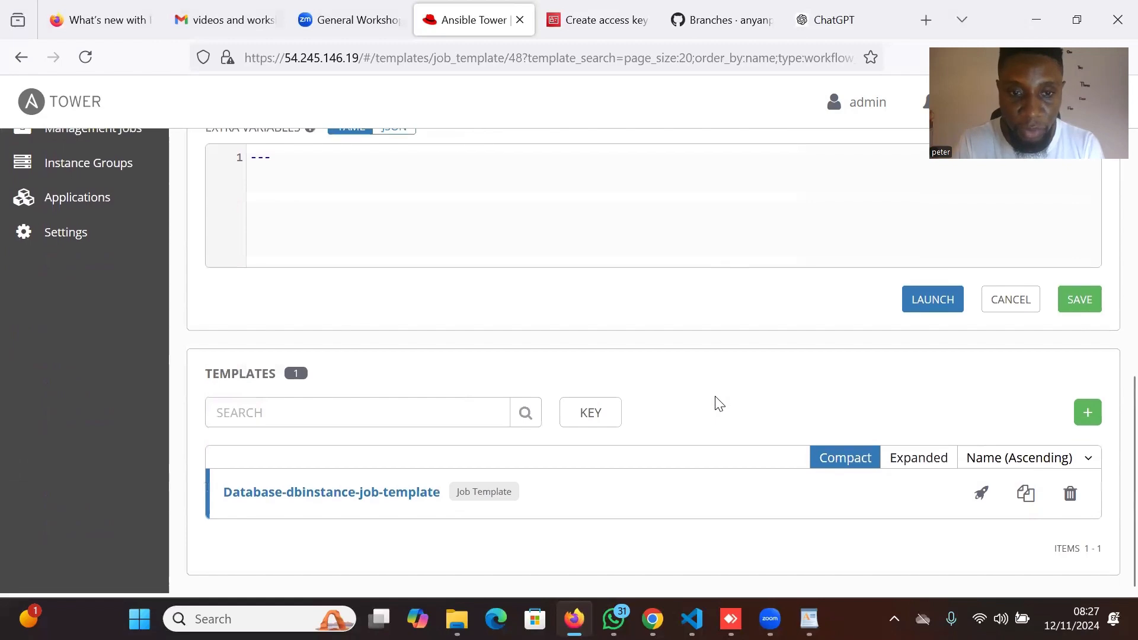
pyautogui.scroll(3, 880, 305)
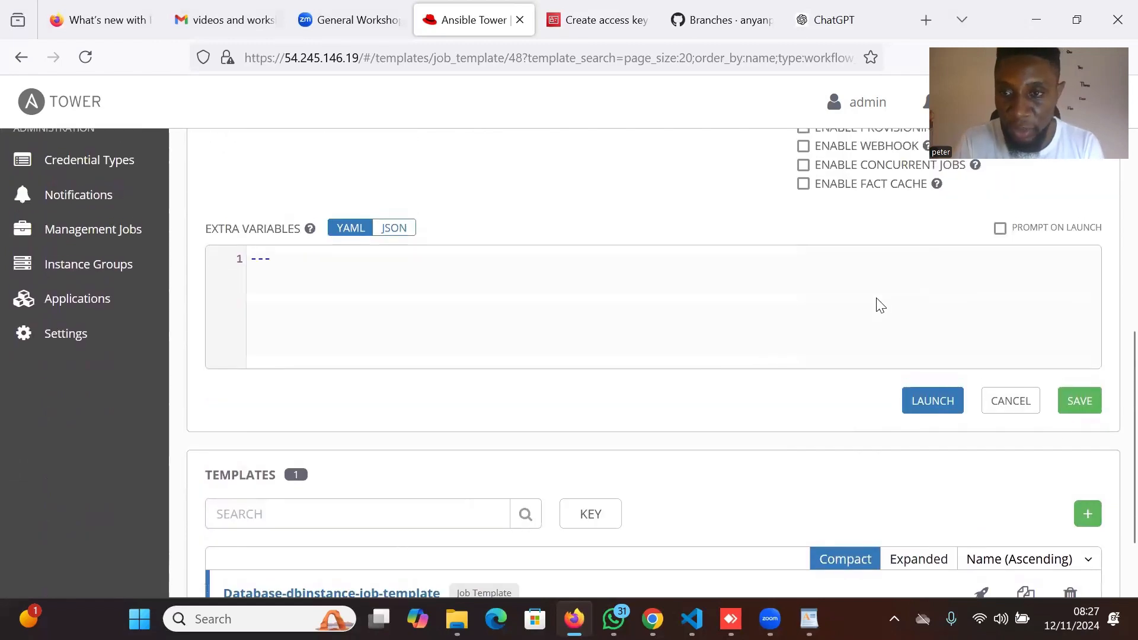
pyautogui.click(1089, 518)
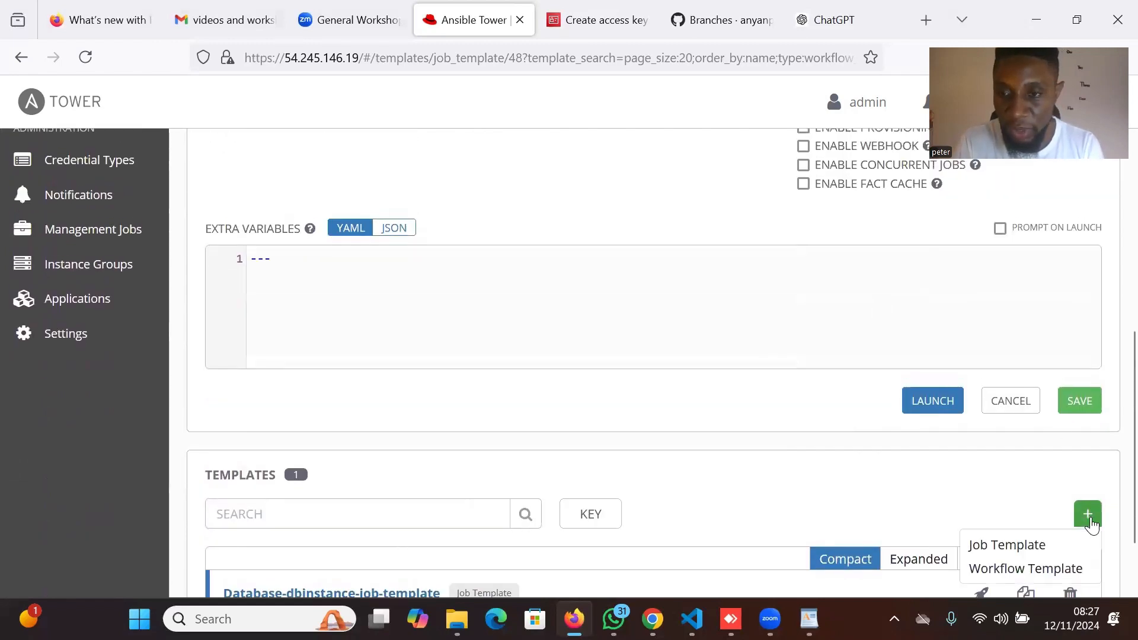
pyautogui.click(1043, 545)
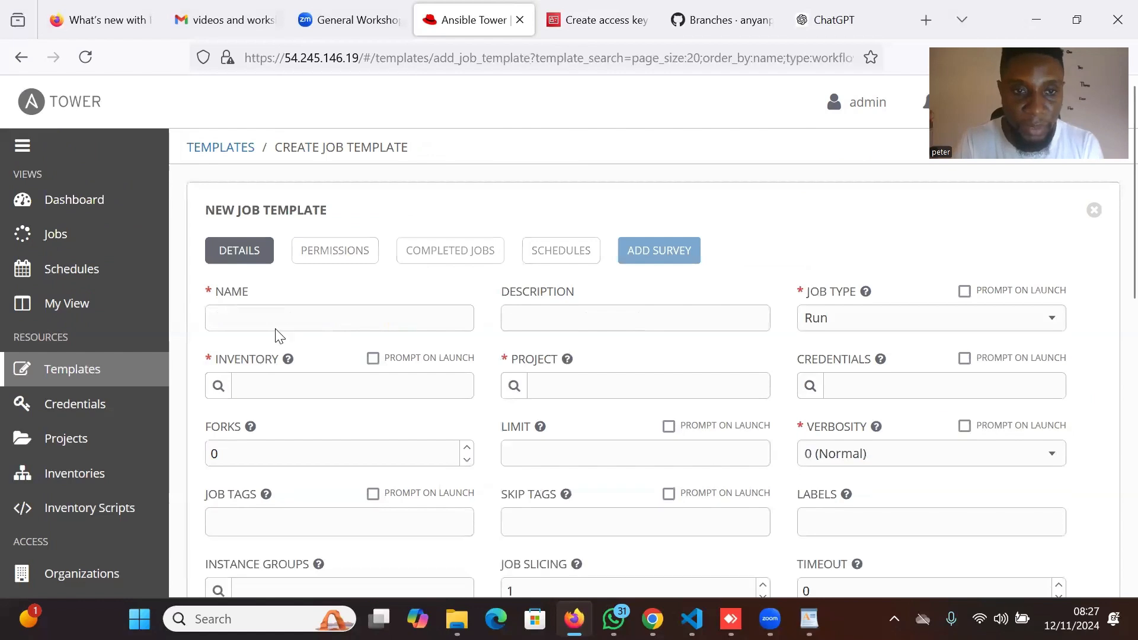
# Name the template 'Appserver-instance-job-template' and use the same text as its description.
pyautogui.click(267, 314)
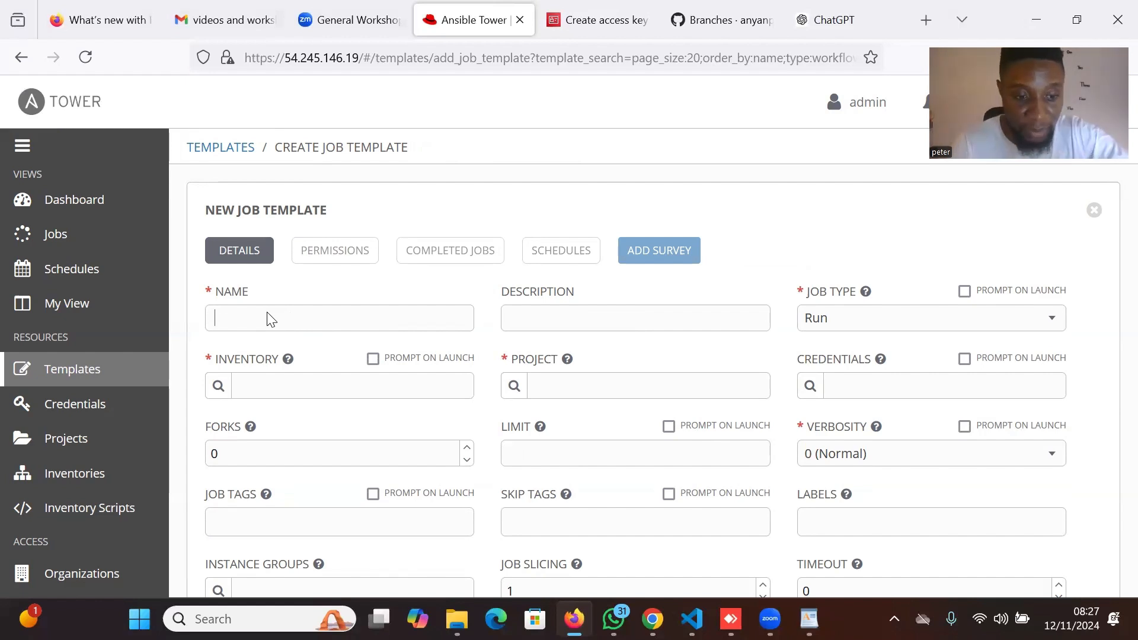
pyautogui.write('Appserver-instance-job-')
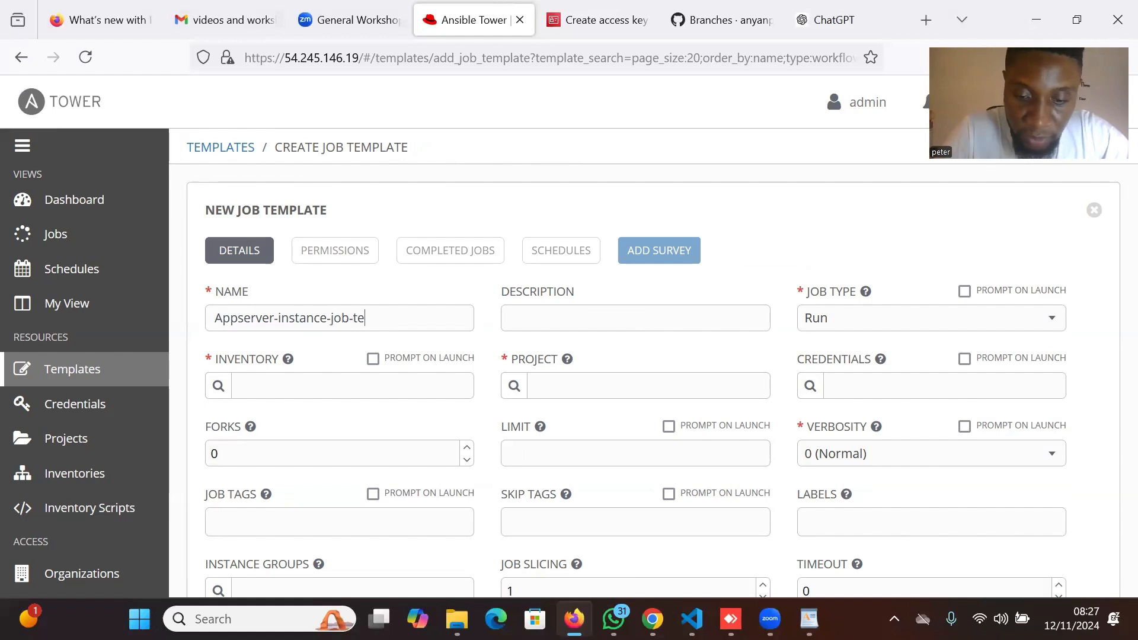
pyautogui.write('te')
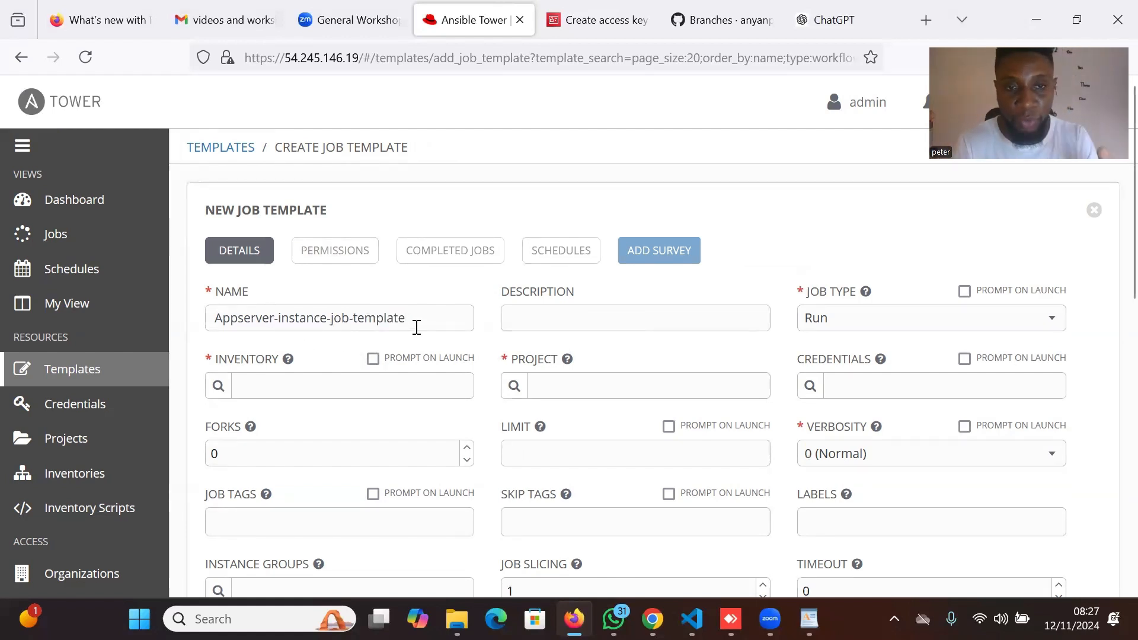
pyautogui.moveTo(409, 317); pyautogui.dragTo(236, 316)
pyautogui.hotkey('ctrl', 'c')
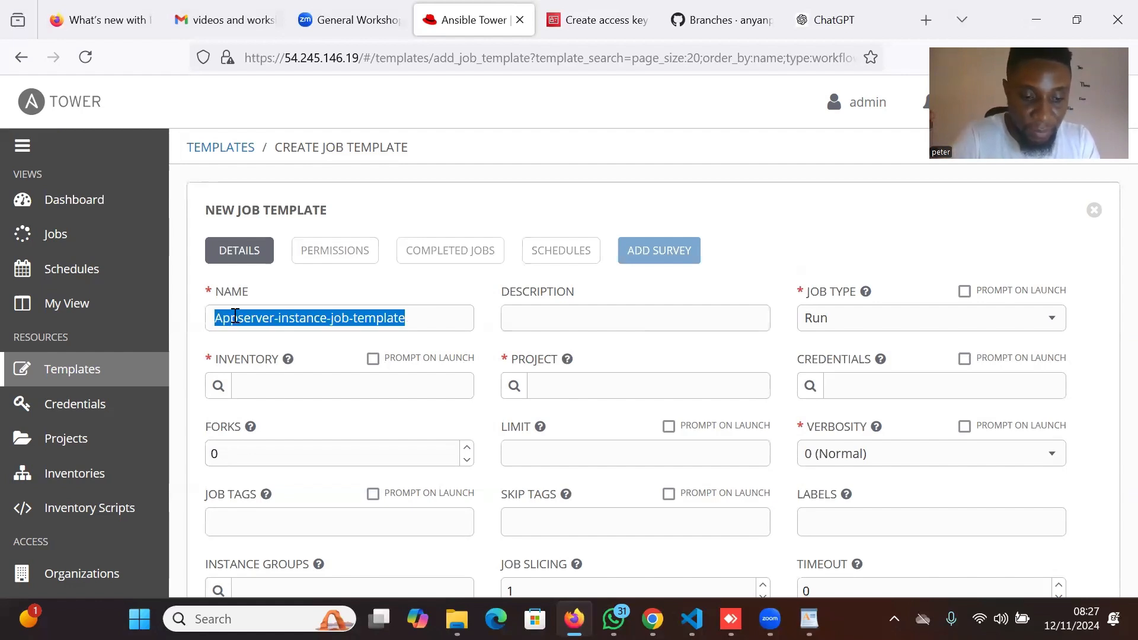
pyautogui.click(561, 320)
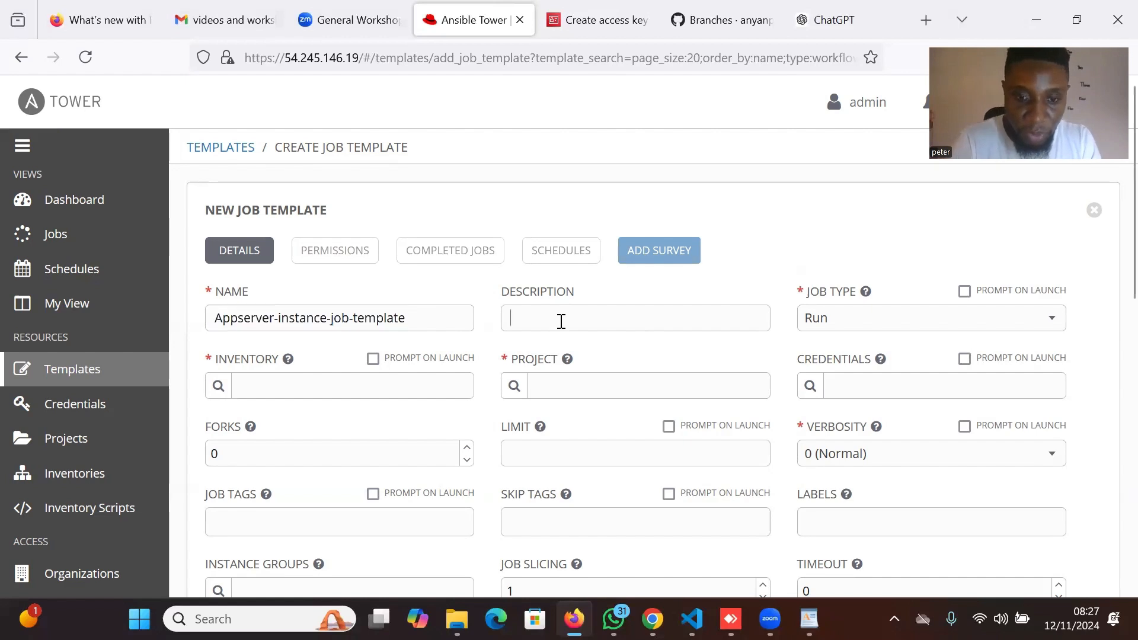
pyautogui.hotkey('ctrl', 'v')
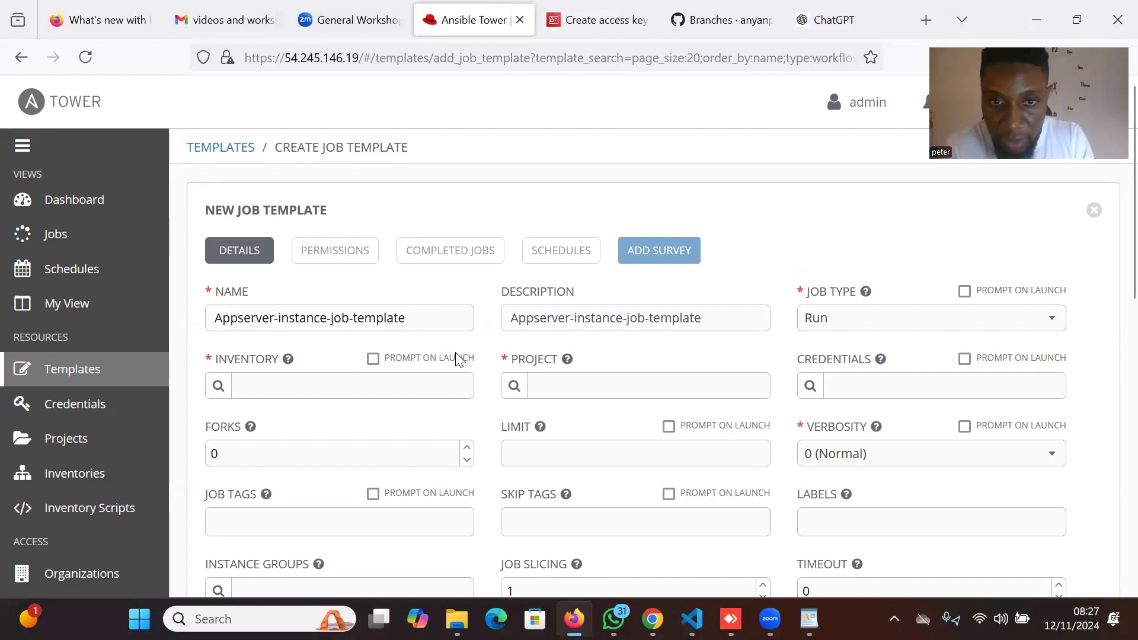
# Set the inventory to appserver-host and the project to tower-automation-workflow-project-template.
pyautogui.click(219, 387)
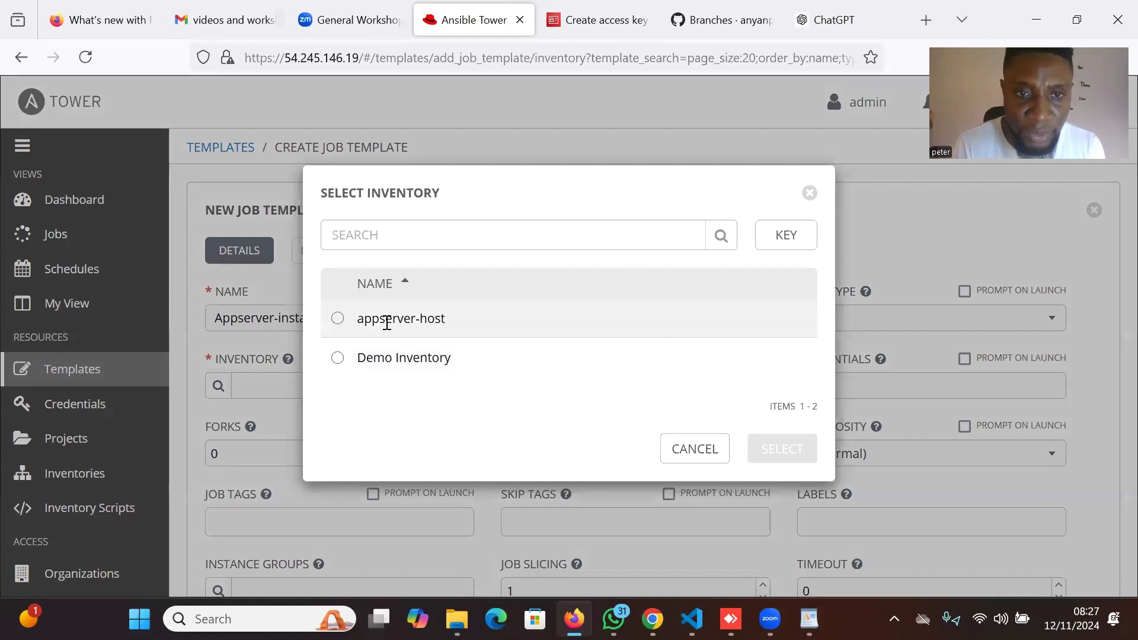
pyautogui.click(389, 320)
pyautogui.click(782, 455)
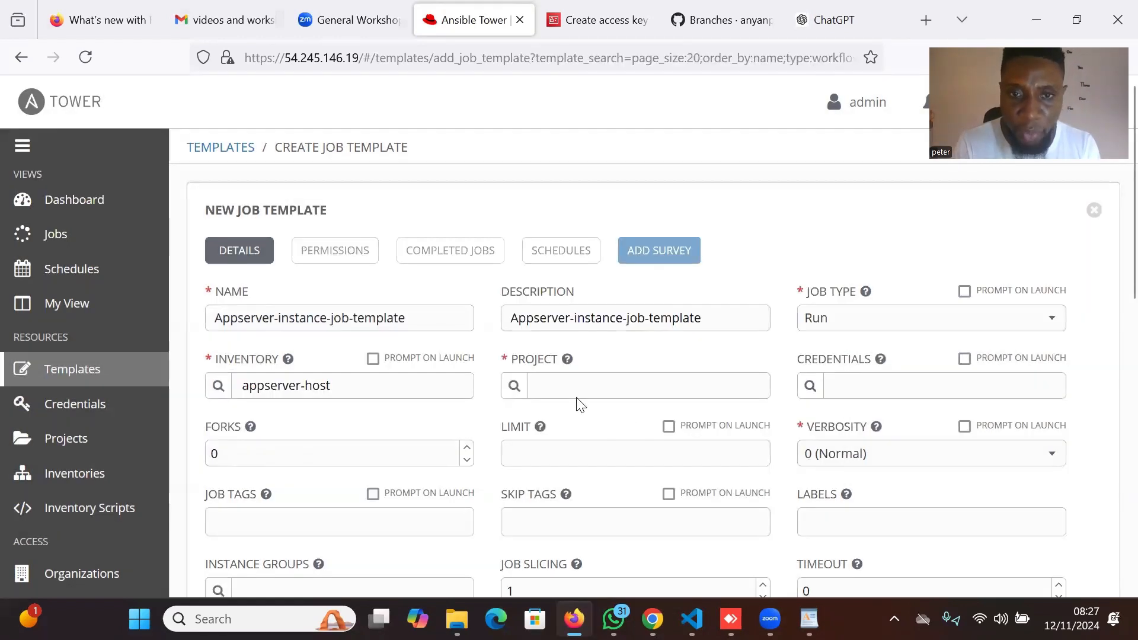
pyautogui.click(514, 387)
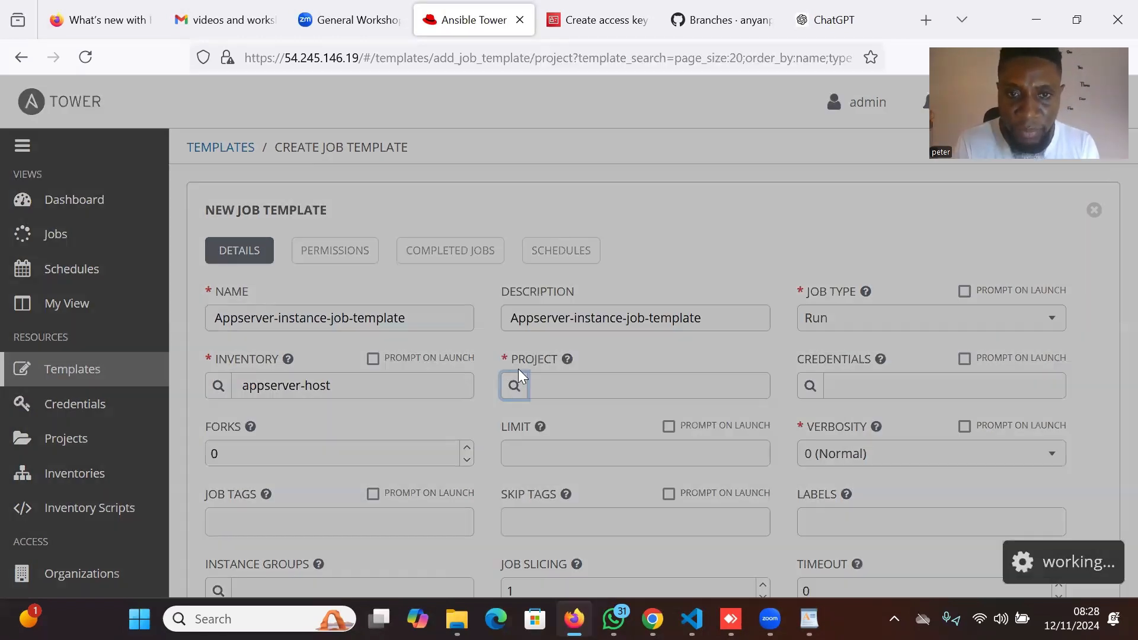
pyautogui.click(422, 356)
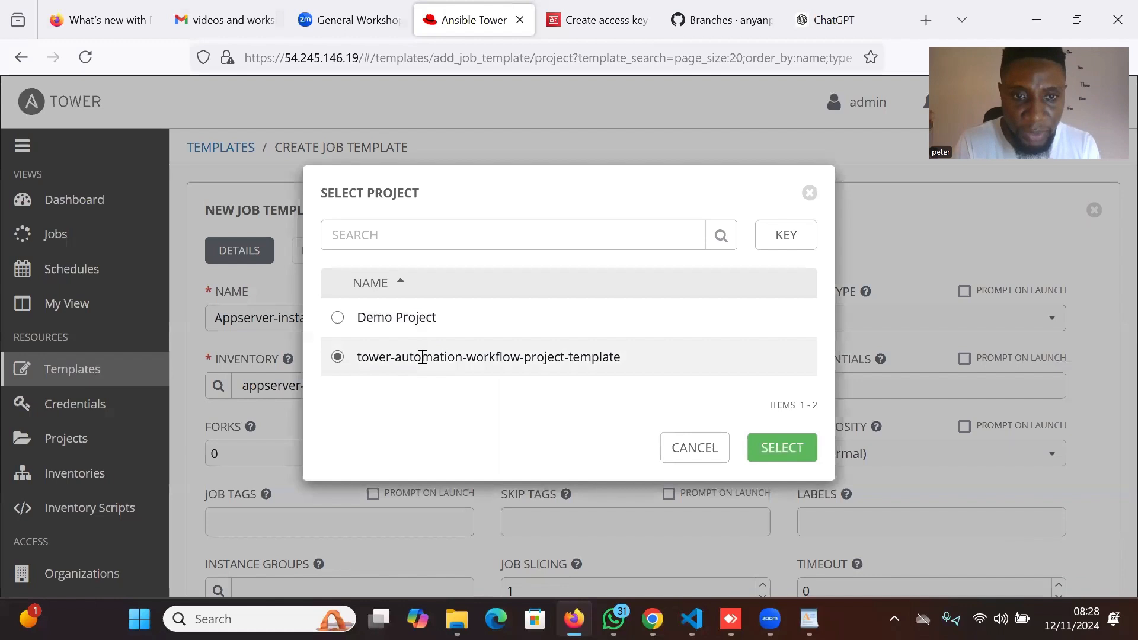
pyautogui.click(779, 449)
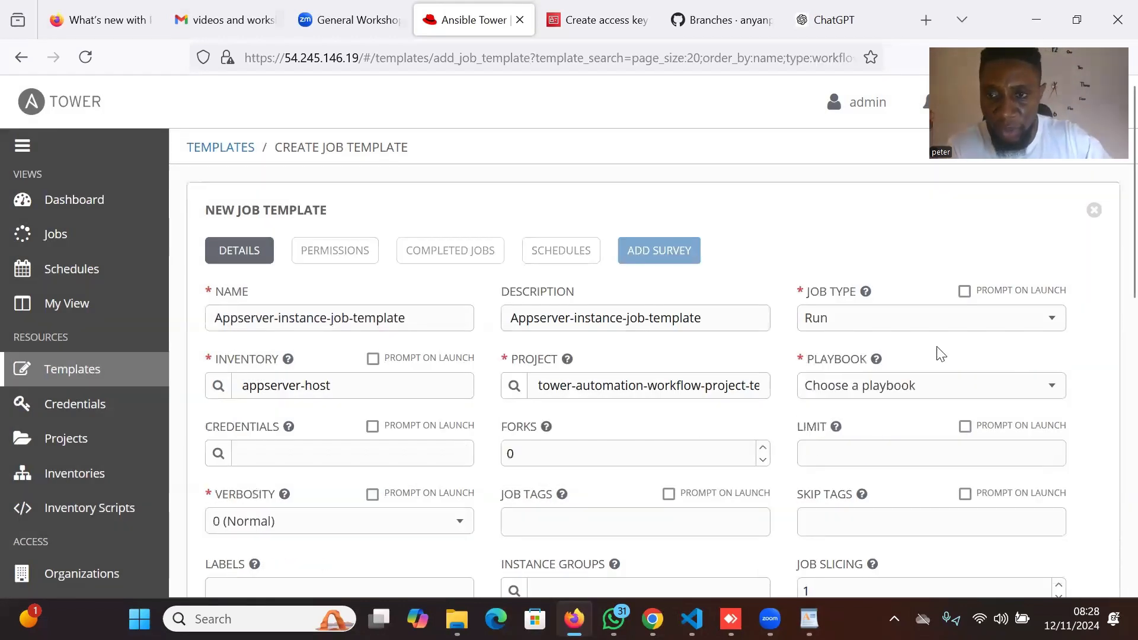
# Choose appserver_instance.yaml as the template's playbook.
pyautogui.click(995, 396)
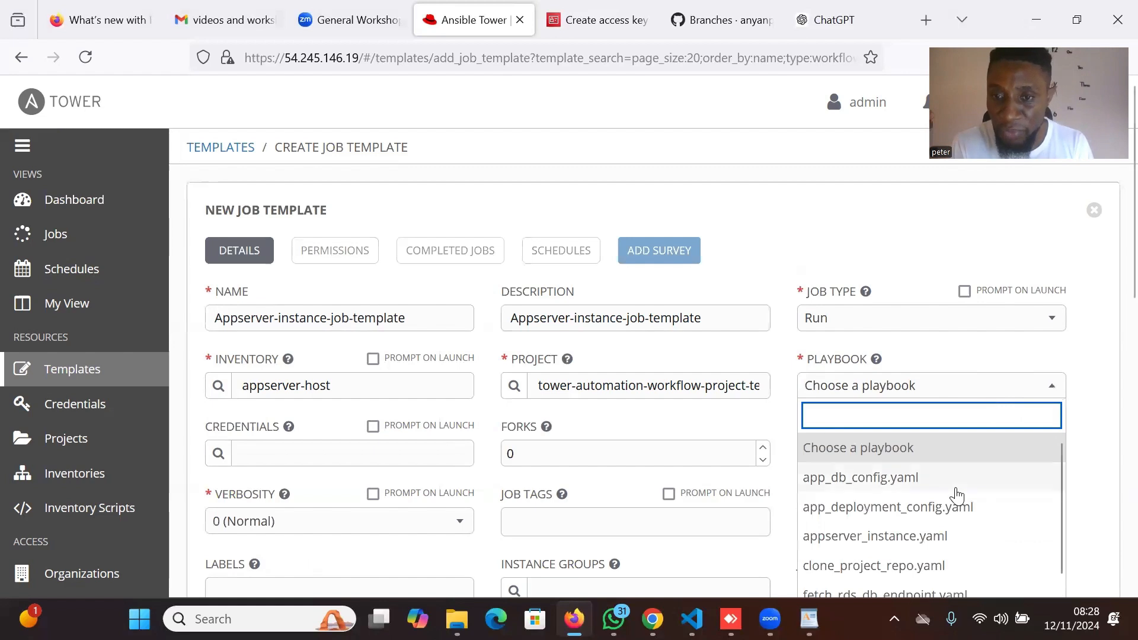
pyautogui.scroll(-1, 933, 519)
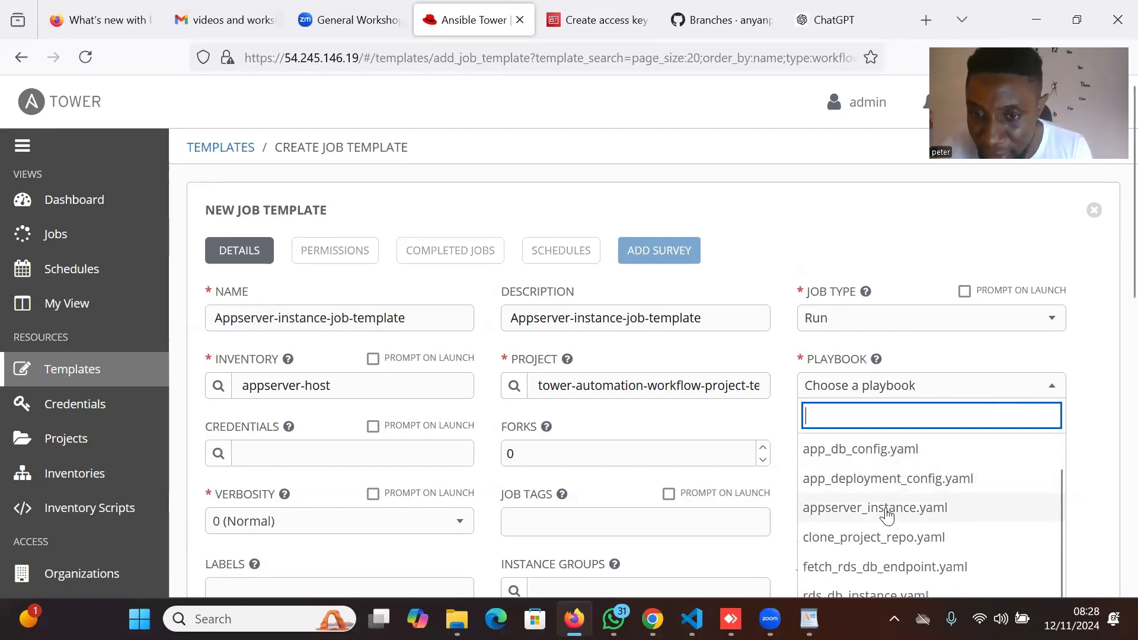
pyautogui.click(924, 511)
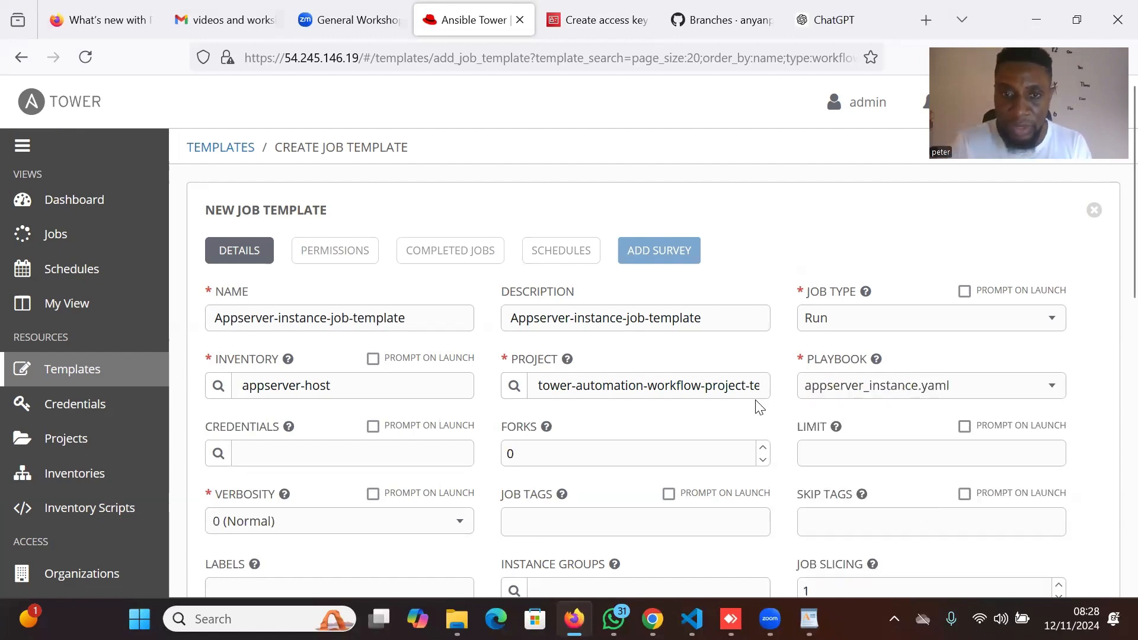
pyautogui.scroll(-3, 760, 407)
# Attach Aws-environment-credentials to the template, removing app-machine-credential so only the AWS one remains.
pyautogui.click(222, 276)
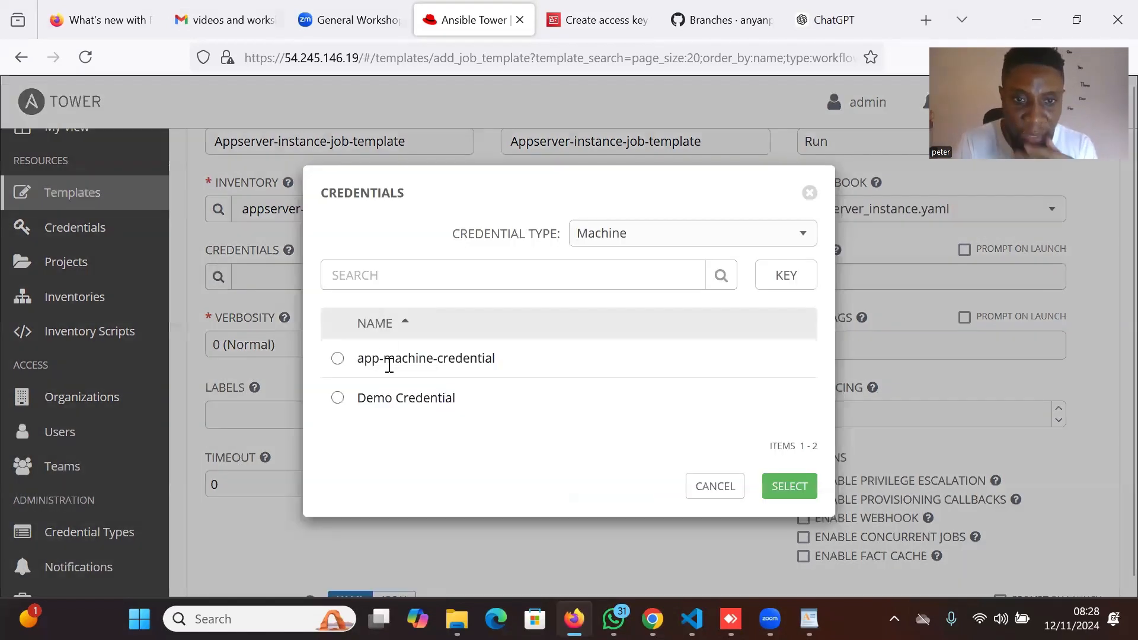
pyautogui.click(389, 359)
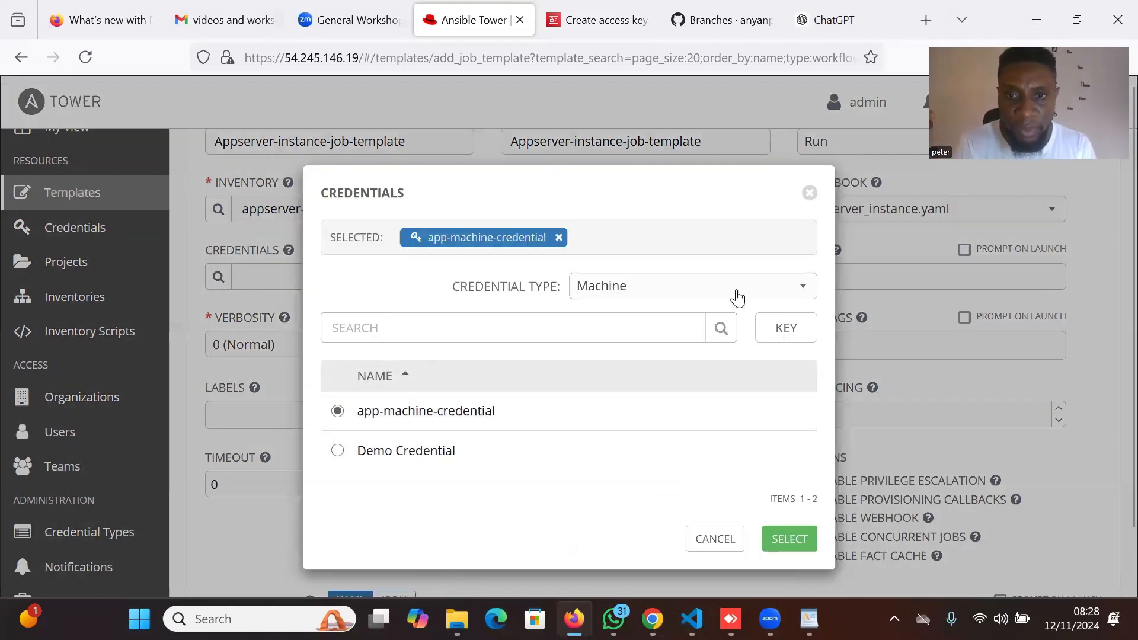
pyautogui.click(713, 287)
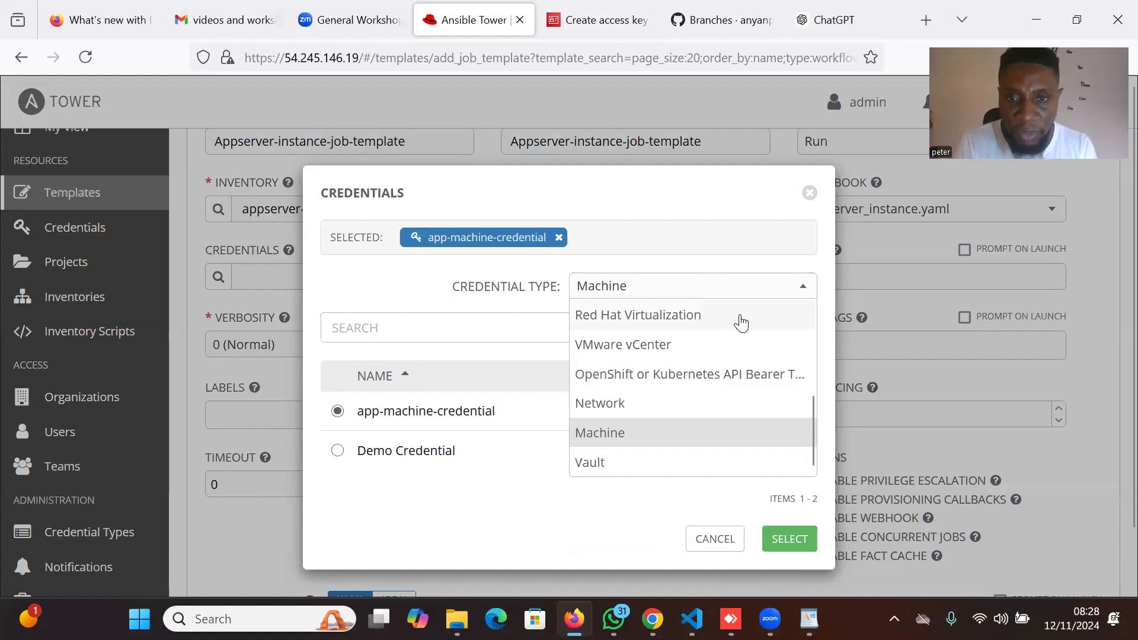
pyautogui.scroll(3, 737, 320)
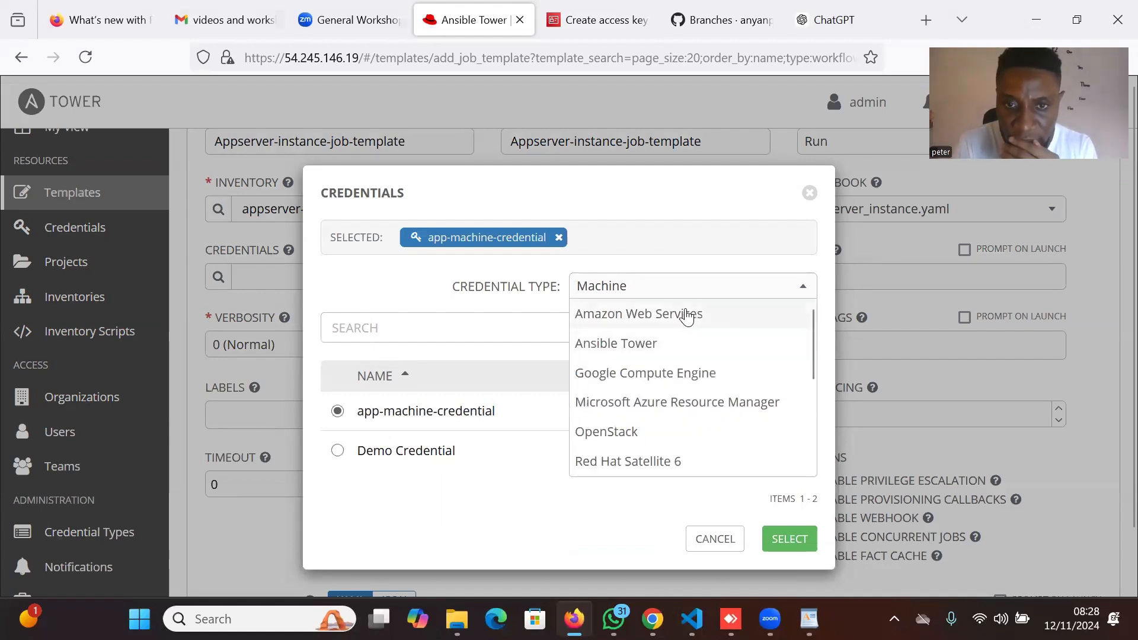
pyautogui.click(647, 318)
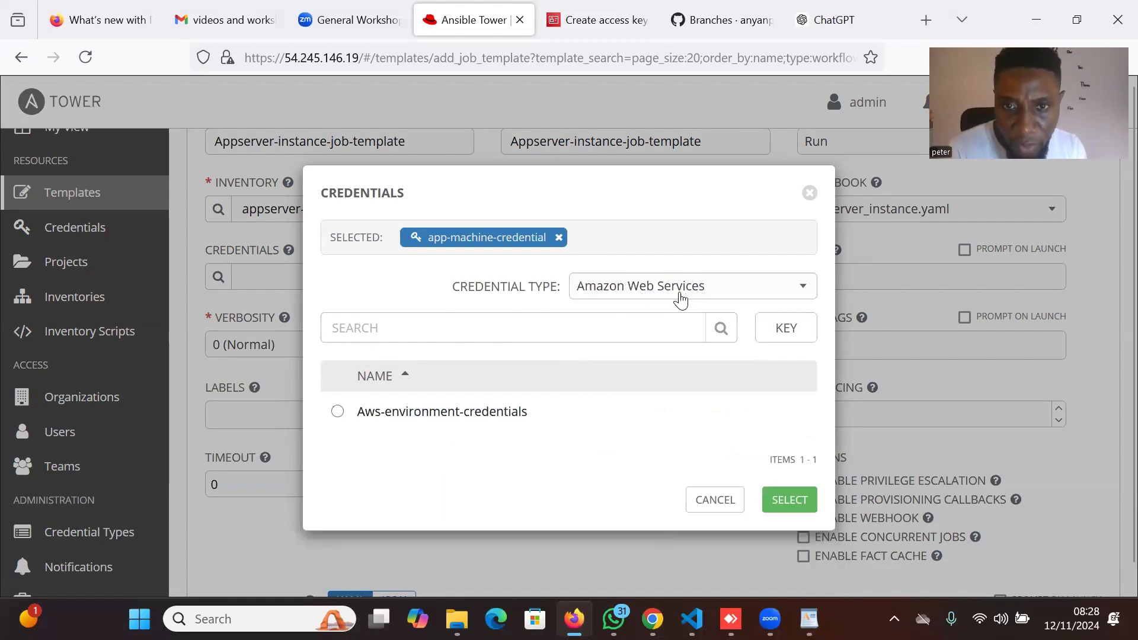
pyautogui.click(339, 411)
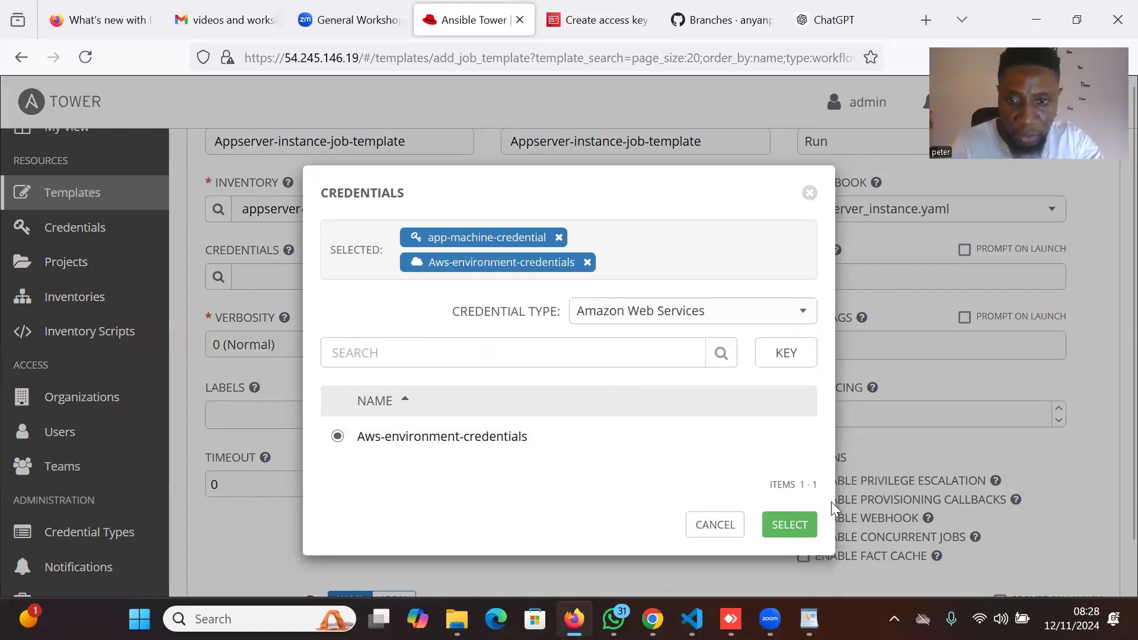
pyautogui.click(790, 528)
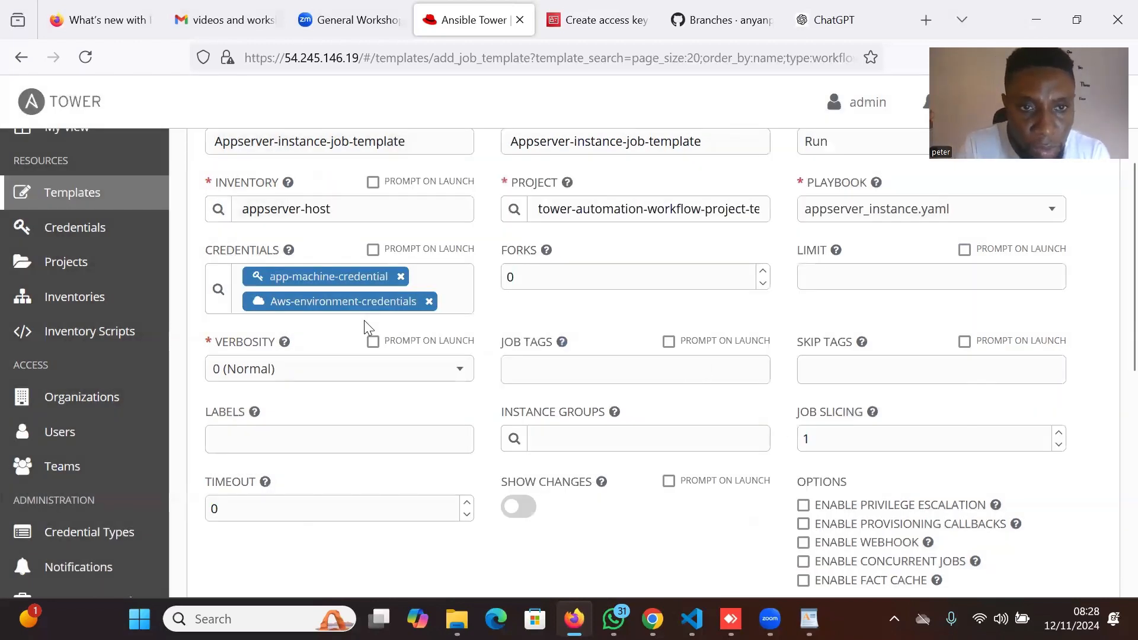
pyautogui.click(400, 277)
# Set verbosity to 5 (WinRM Debug) and save the job template.
pyautogui.scroll(1, 422, 311)
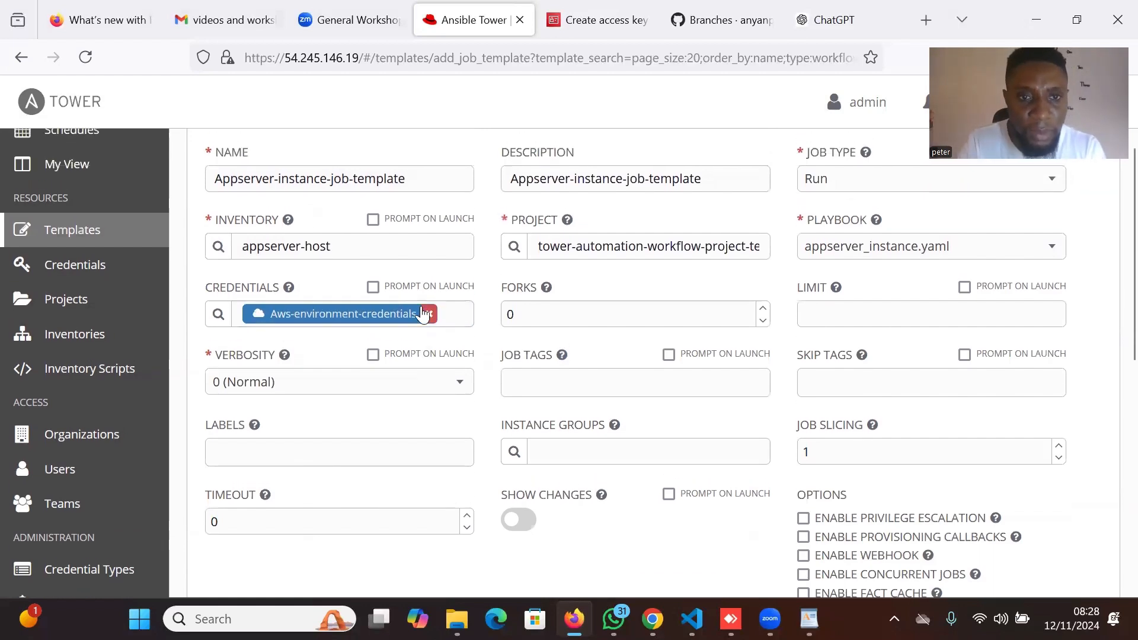
pyautogui.scroll(-1, 421, 306)
pyautogui.scroll(-2, 731, 341)
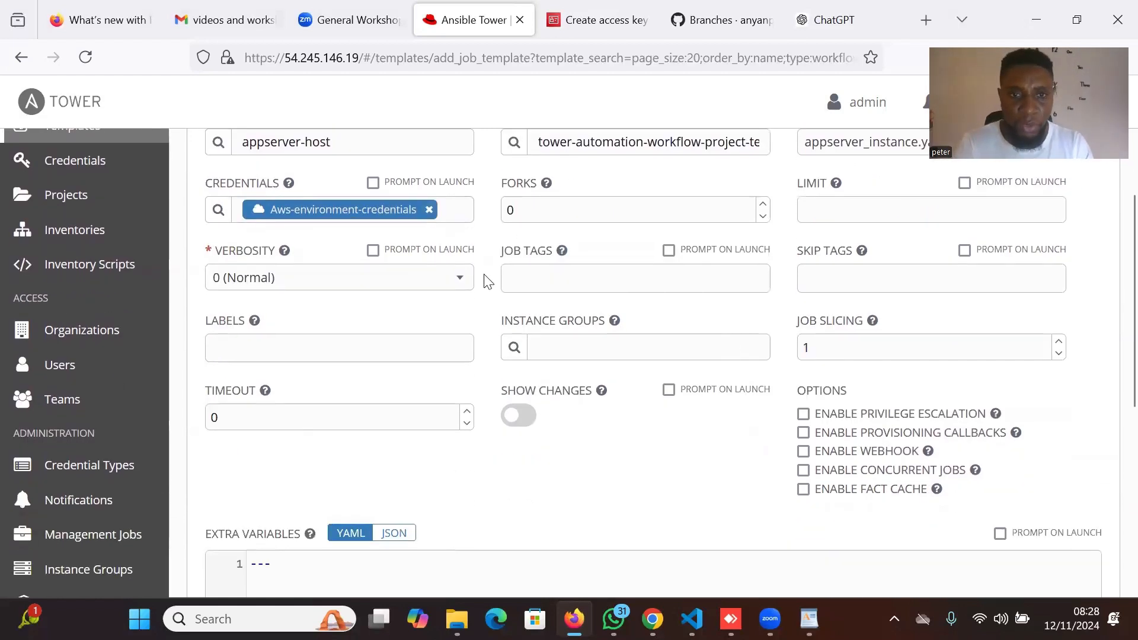
pyautogui.click(457, 281)
pyautogui.scroll(-1, 379, 427)
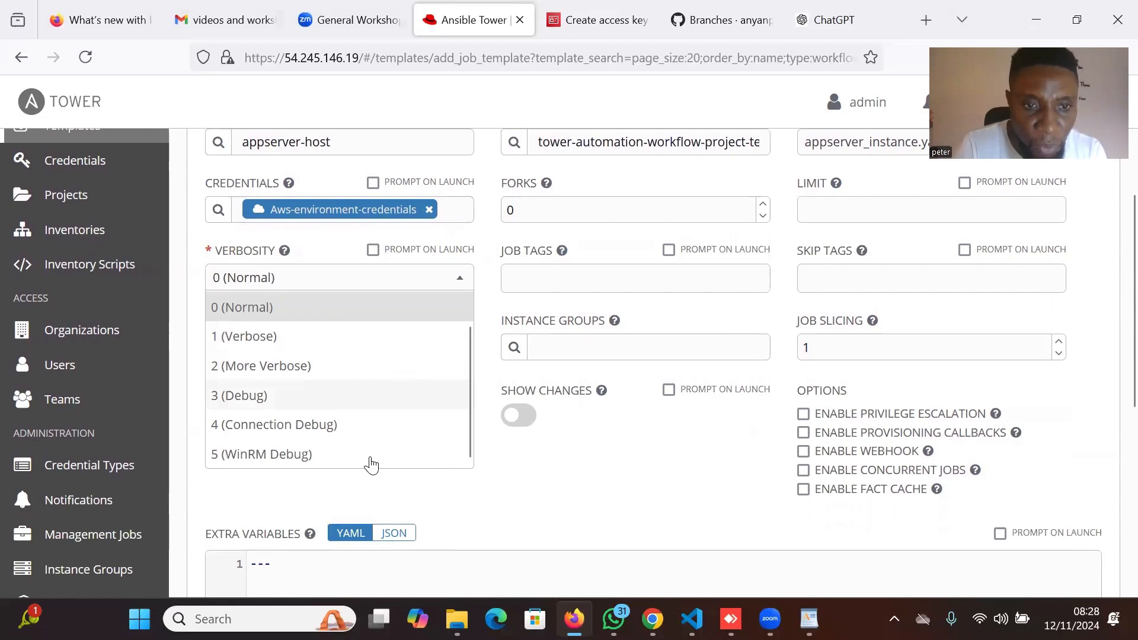
pyautogui.click(357, 455)
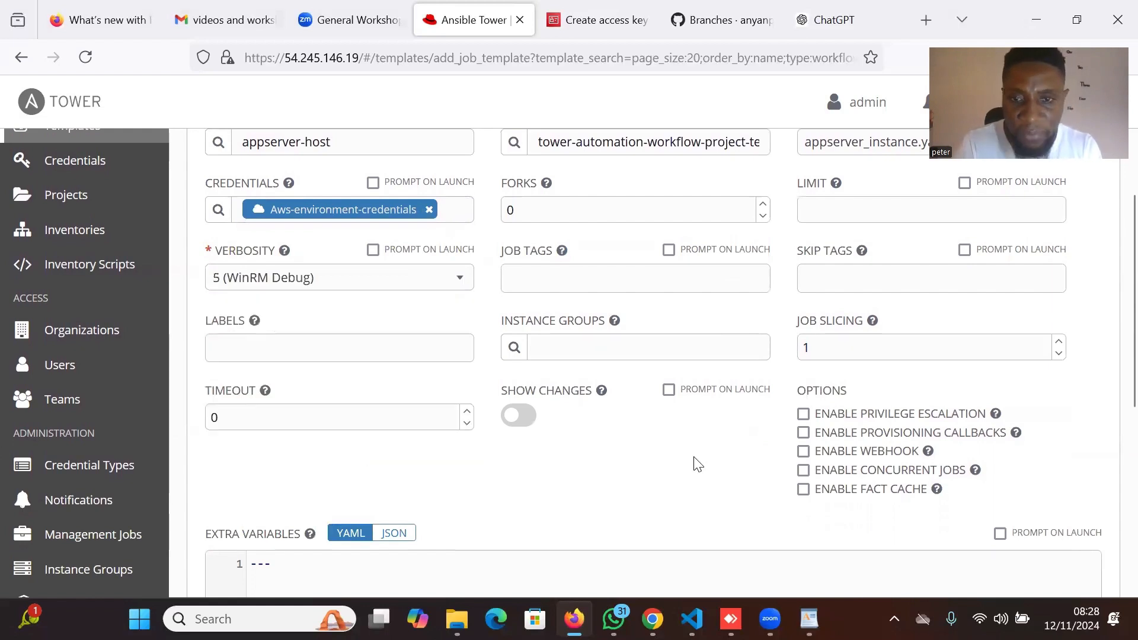
pyautogui.scroll(-5, 693, 463)
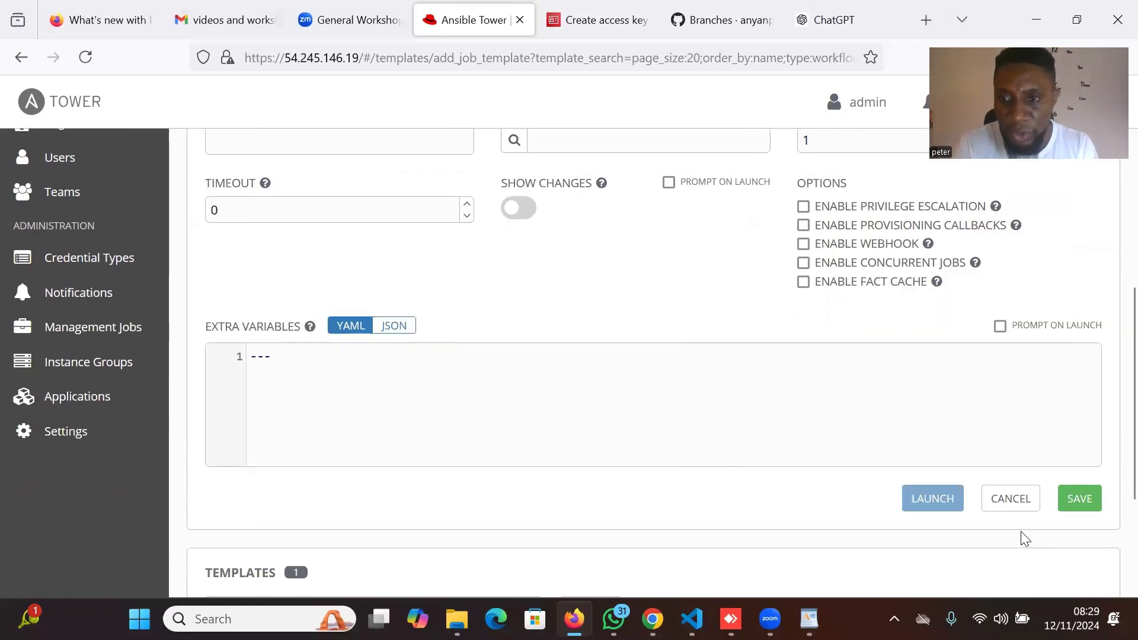
pyautogui.click(1088, 501)
# Save the template again and begin a new blank job template from the Templates list.
pyautogui.click(1088, 504)
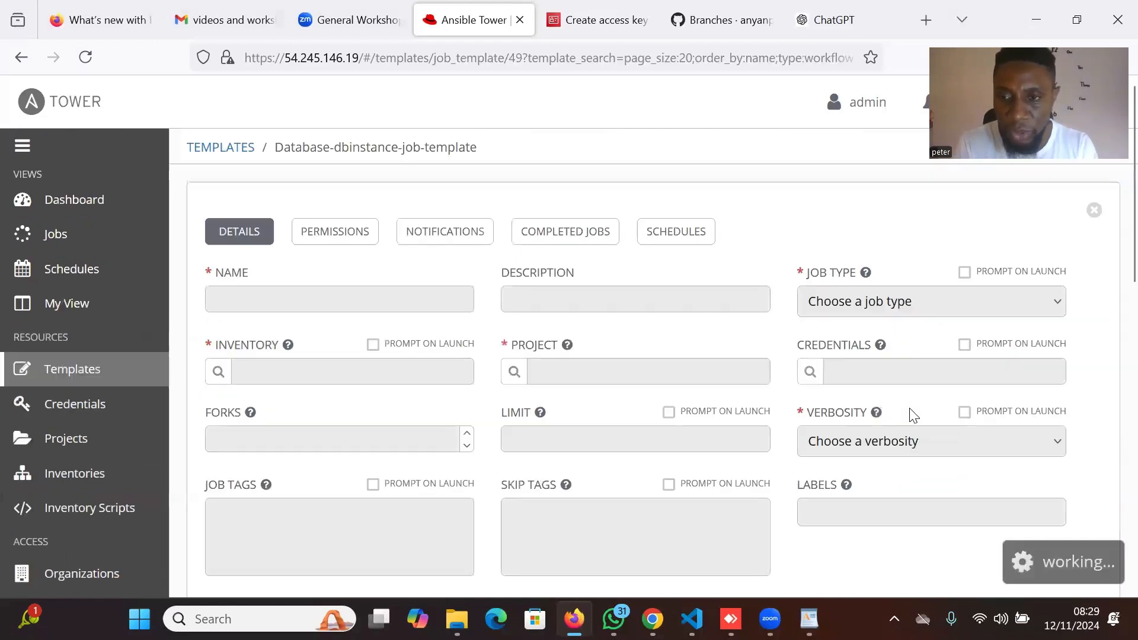
pyautogui.scroll(-2, 958, 527)
pyautogui.scroll(-10, 956, 528)
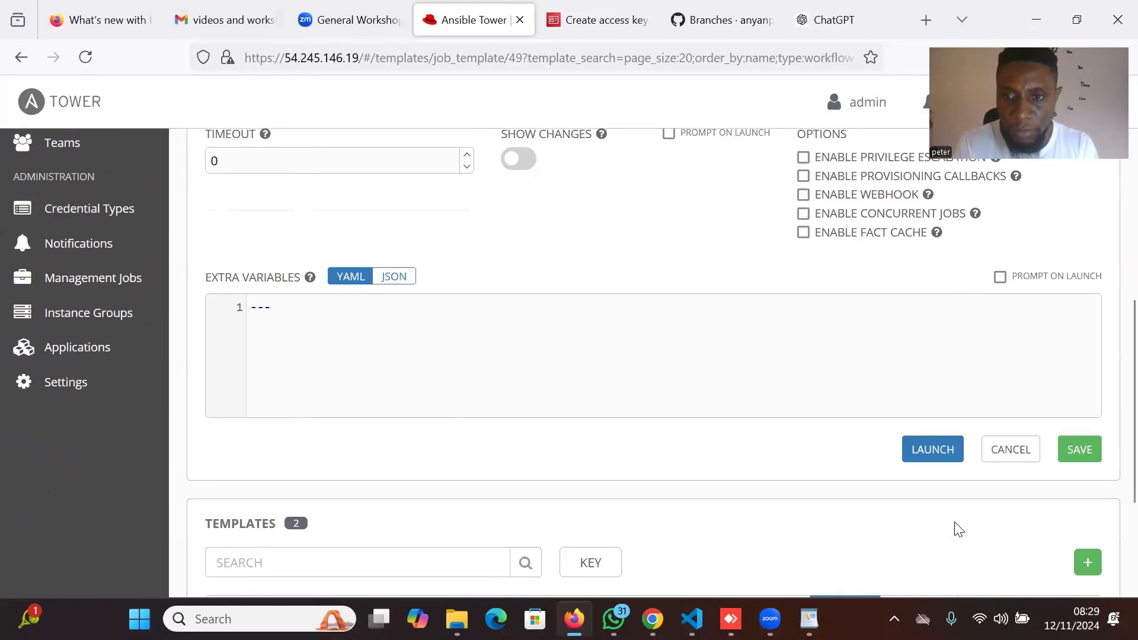
pyautogui.click(1090, 467)
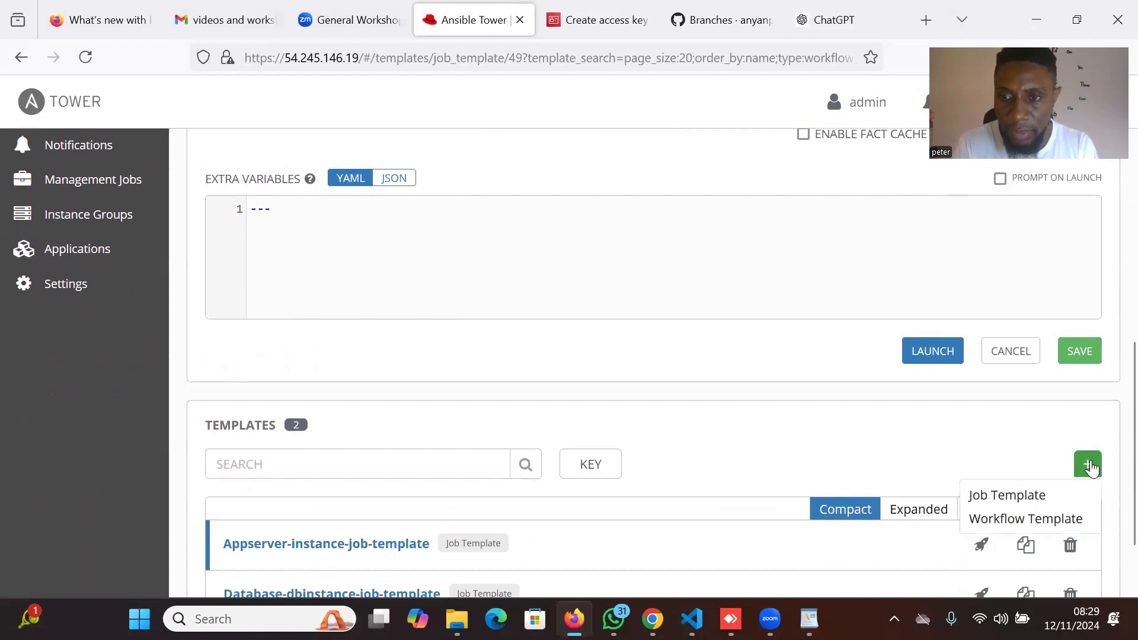
pyautogui.click(1038, 497)
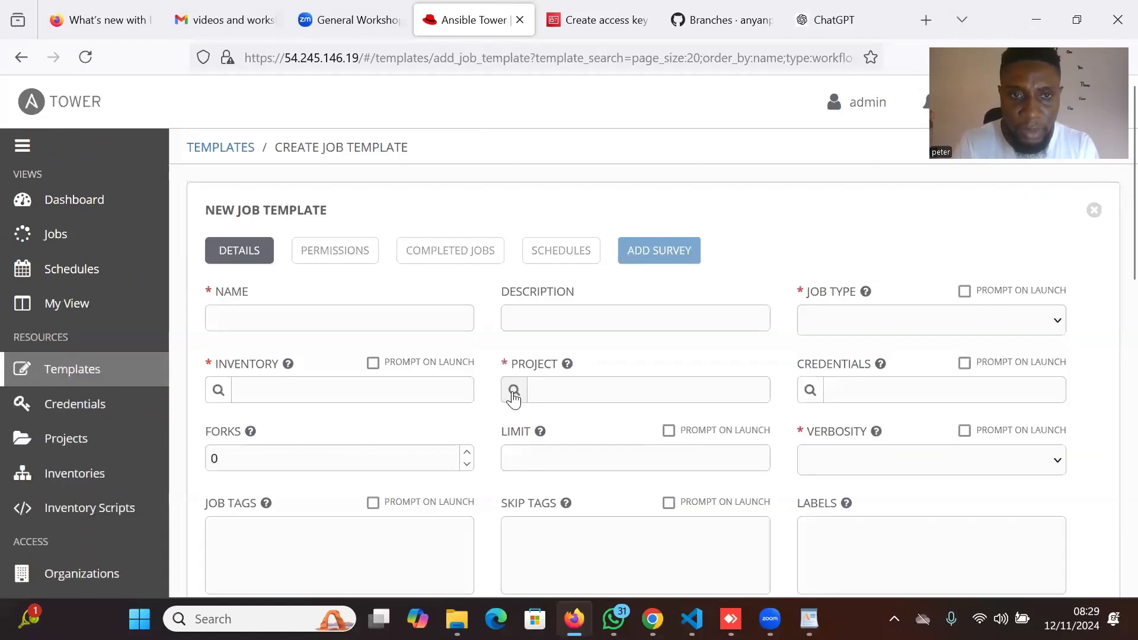
# Name the template 'clone-project-repository-template' and reuse that text as its description.
pyautogui.click(261, 324)
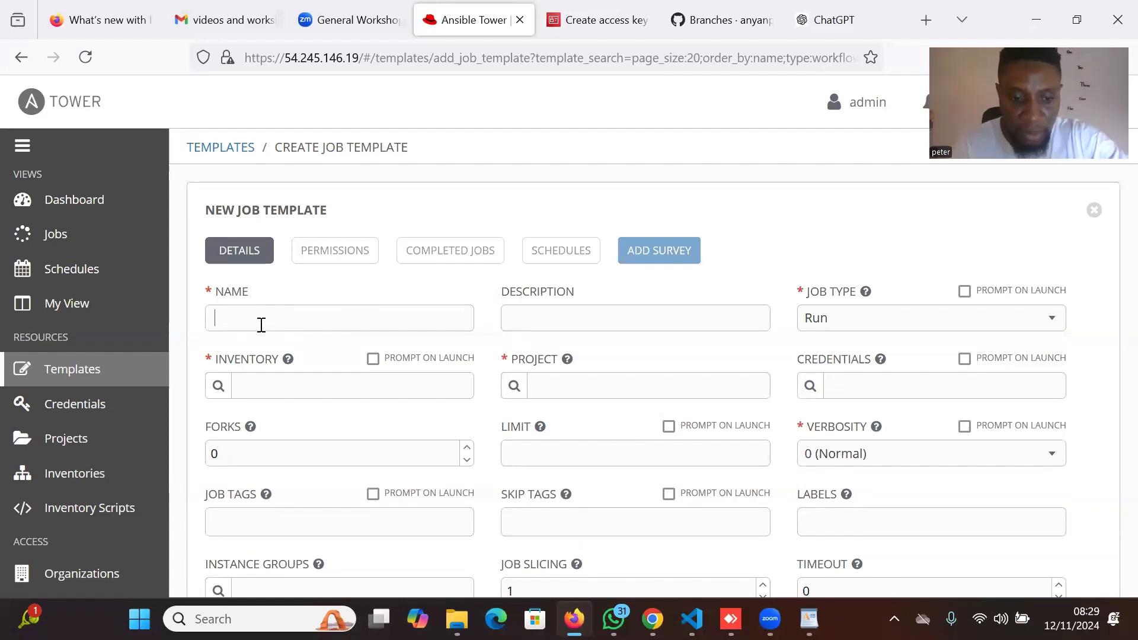
pyautogui.write('clone')
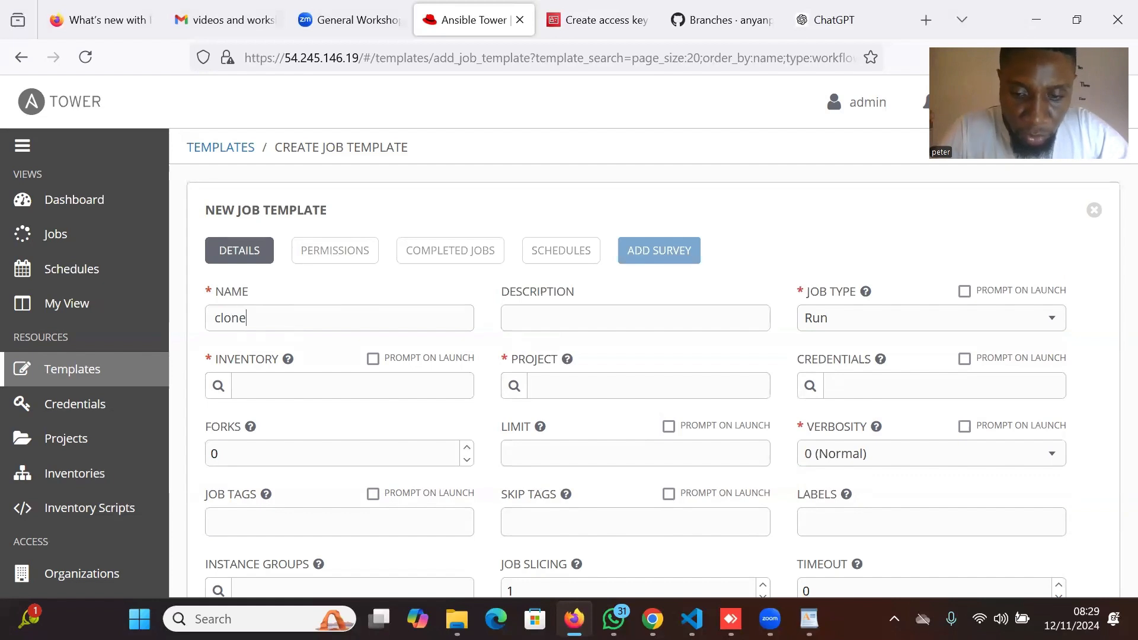
pyautogui.write('-pro')
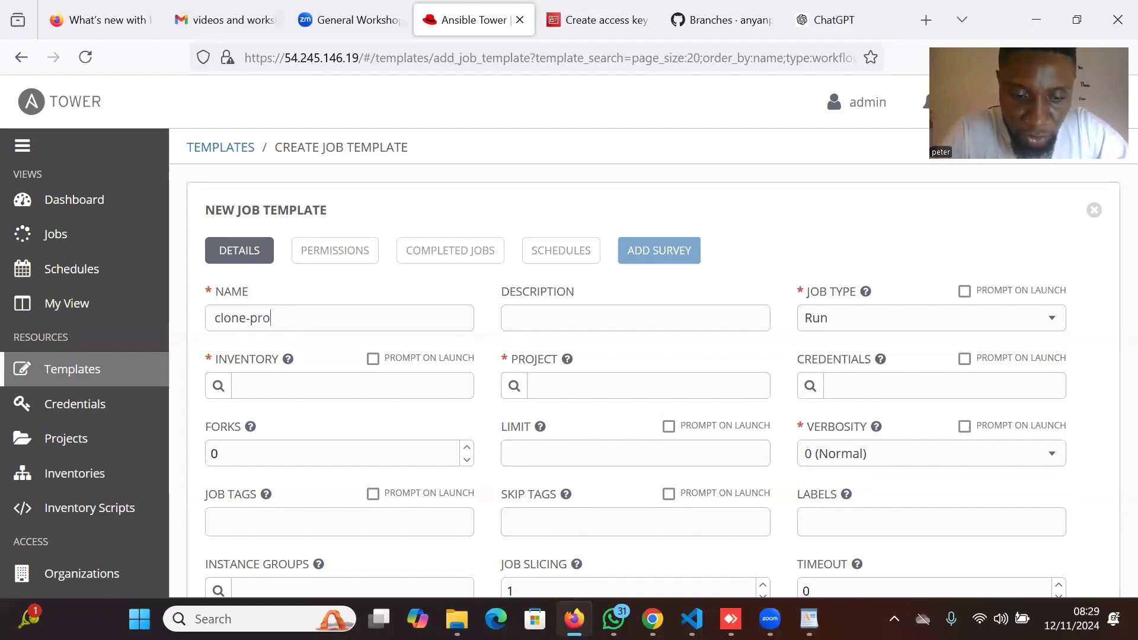
pyautogui.write('ject-repository-')
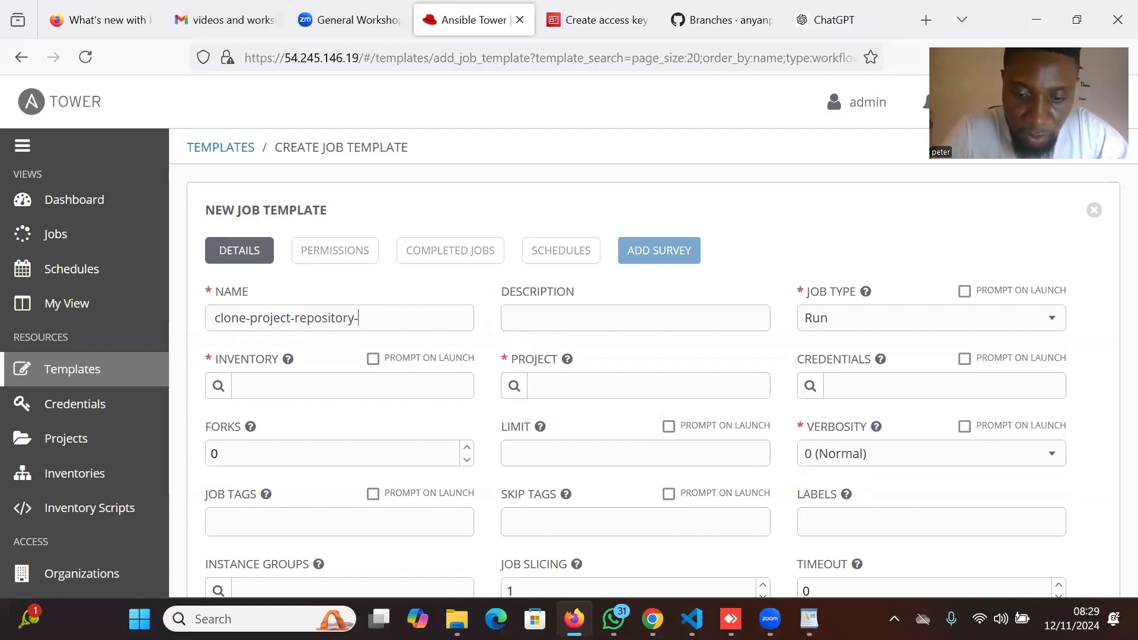
pyautogui.write('tep')
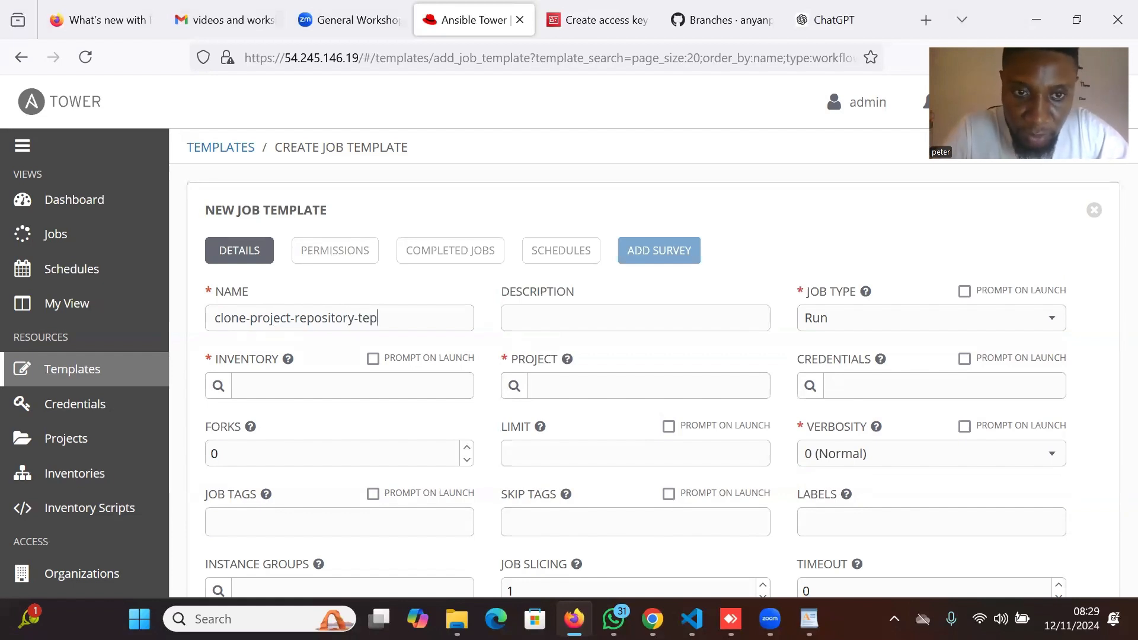
pyautogui.press('BackSpace')
pyautogui.write('mpl')
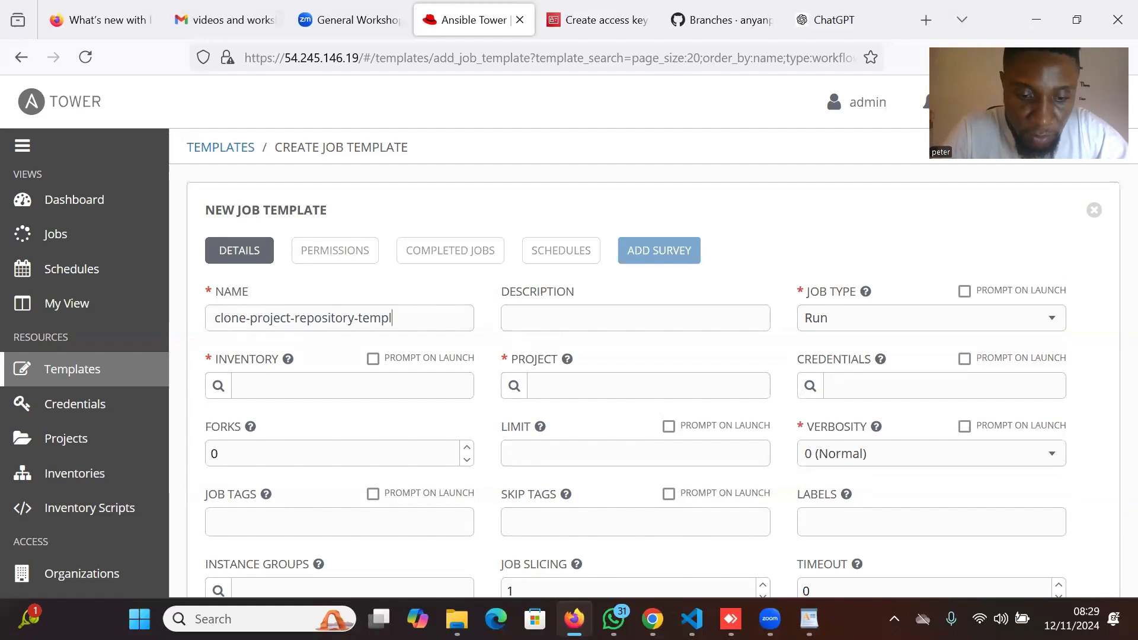
pyautogui.write('ate')
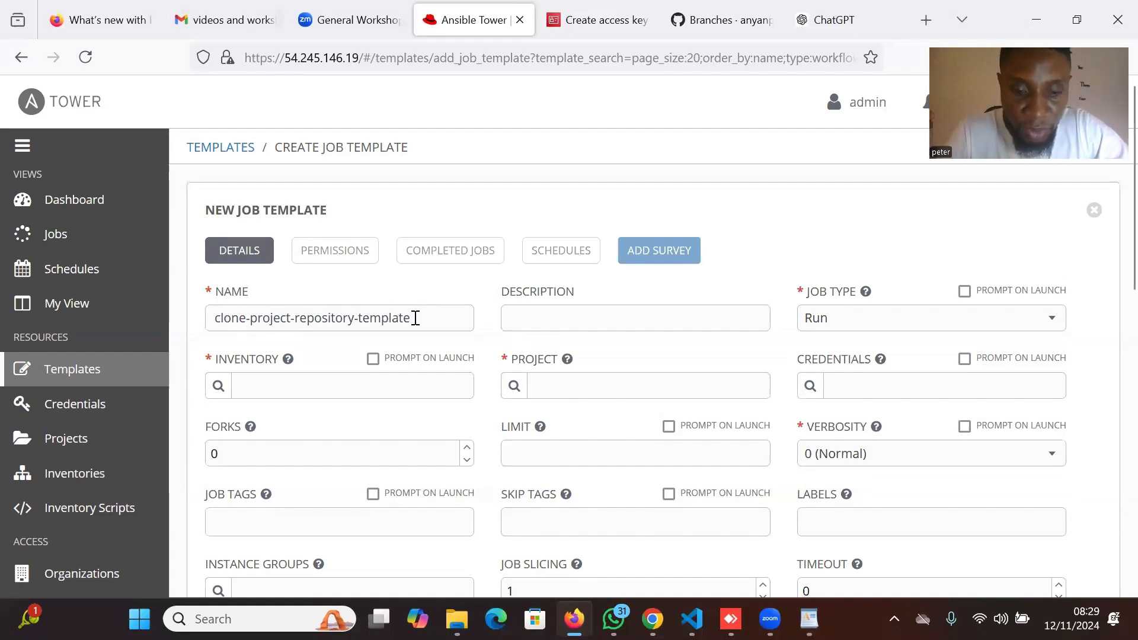
pyautogui.moveTo(413, 317); pyautogui.dragTo(116, 323)
pyautogui.hotkey('ctrl', 'c')
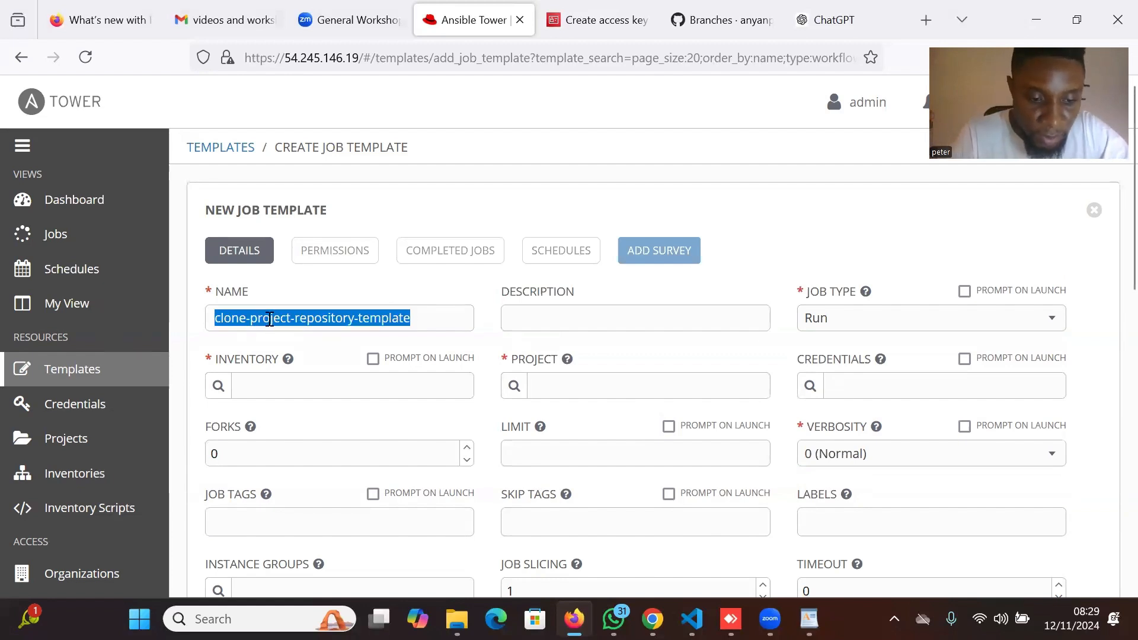
pyautogui.click(530, 330)
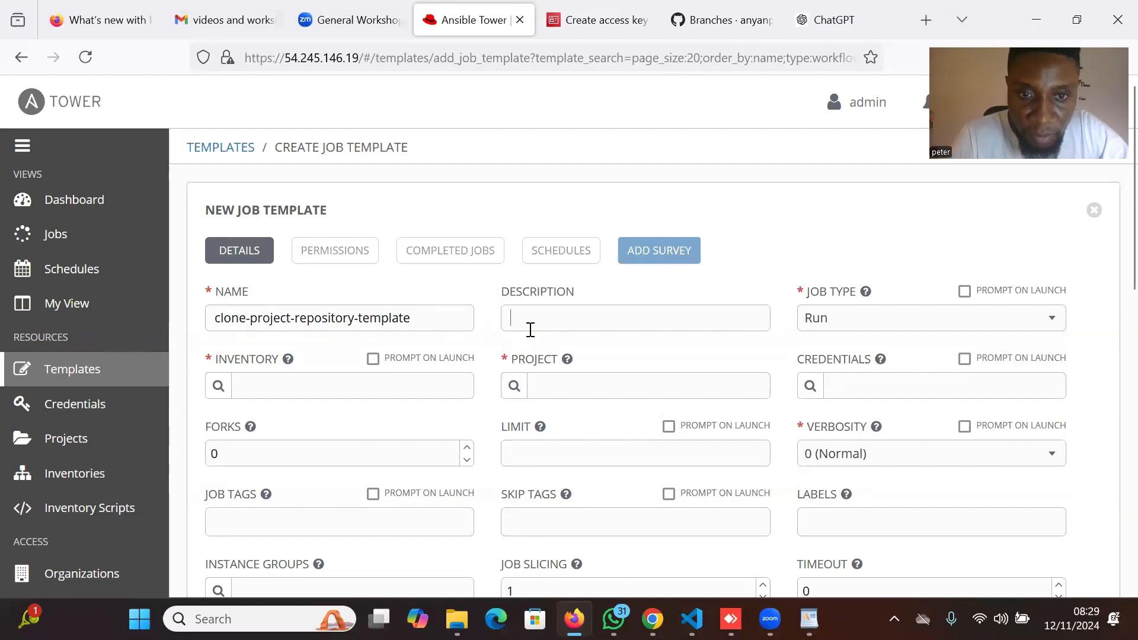
pyautogui.hotkey('ctrl', 'v')
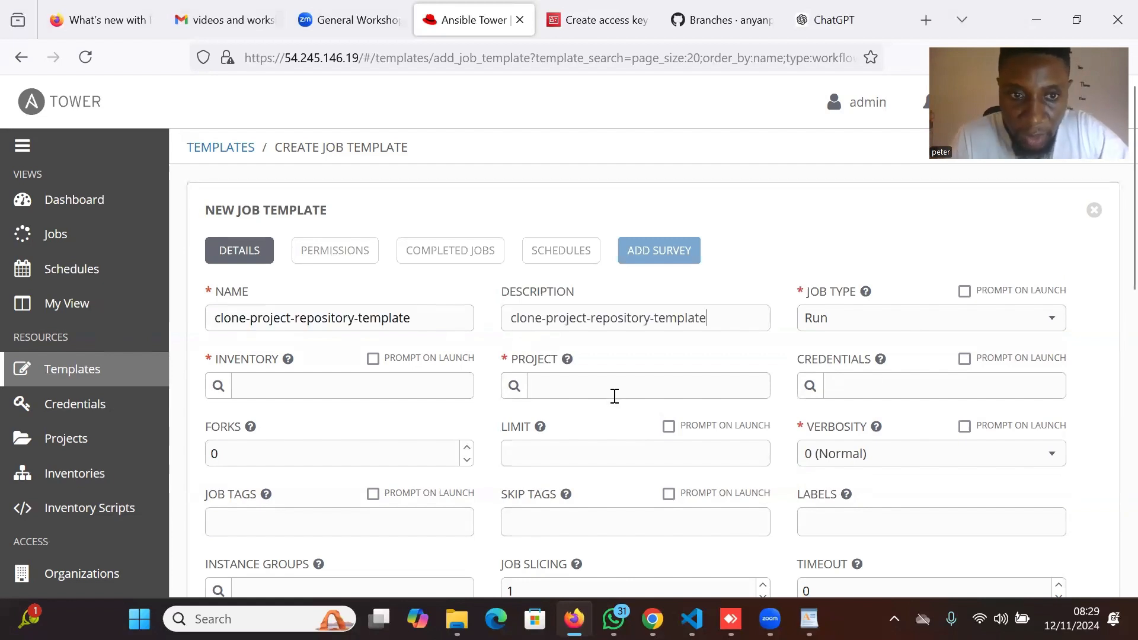
pyautogui.click(218, 387)
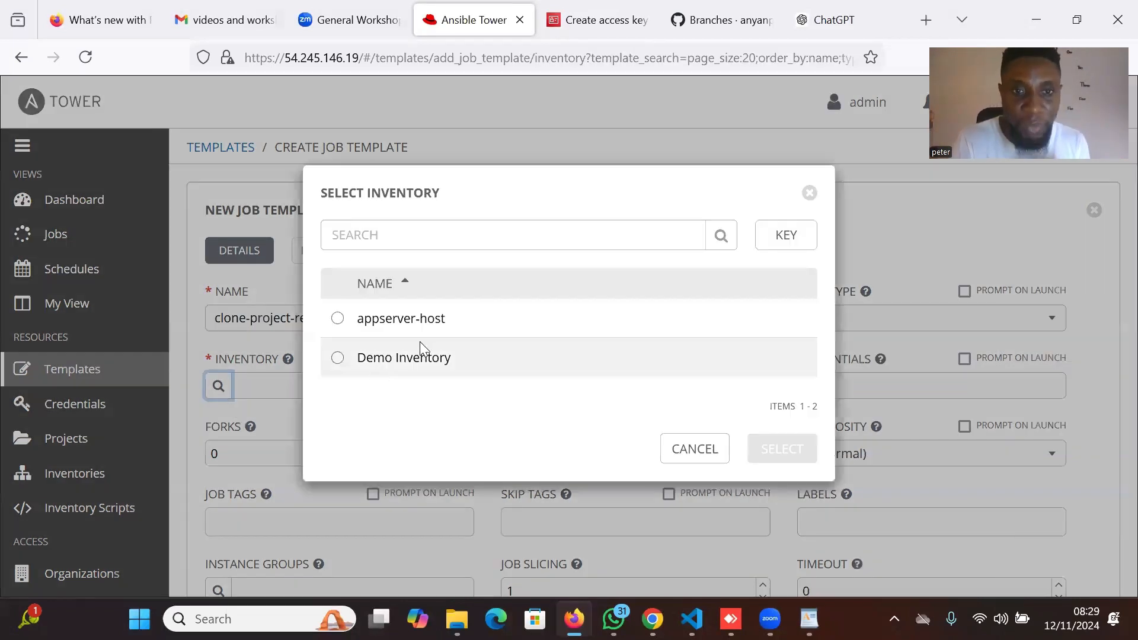
# Set the inventory to appserver-host and the project to tower-automation-workflow-project-template.
pyautogui.click(447, 319)
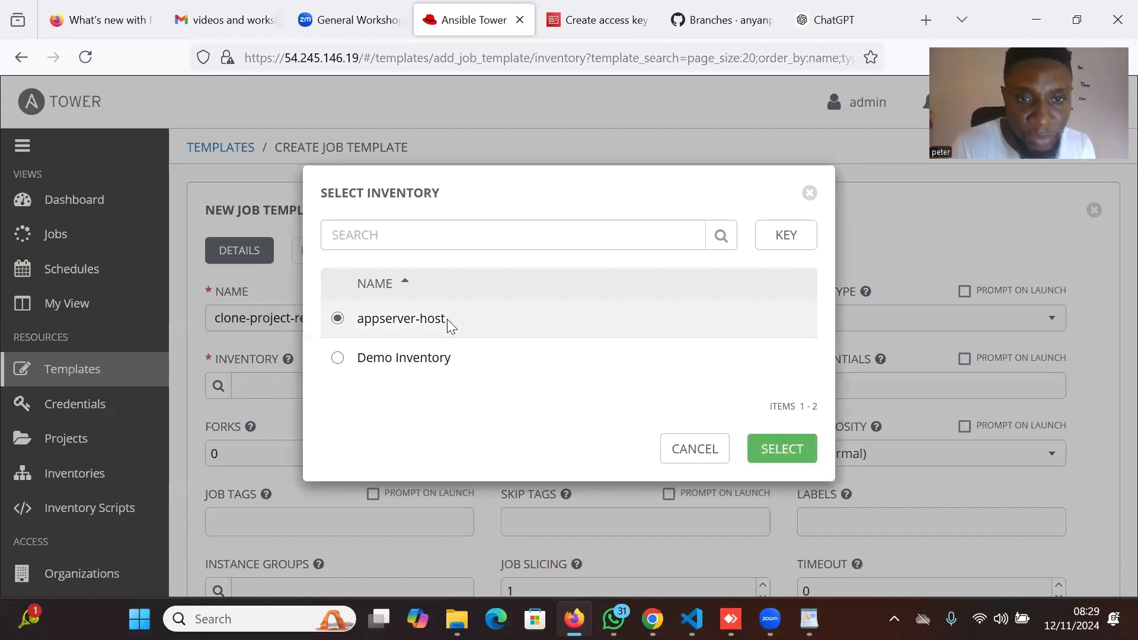
pyautogui.click(782, 450)
pyautogui.click(514, 386)
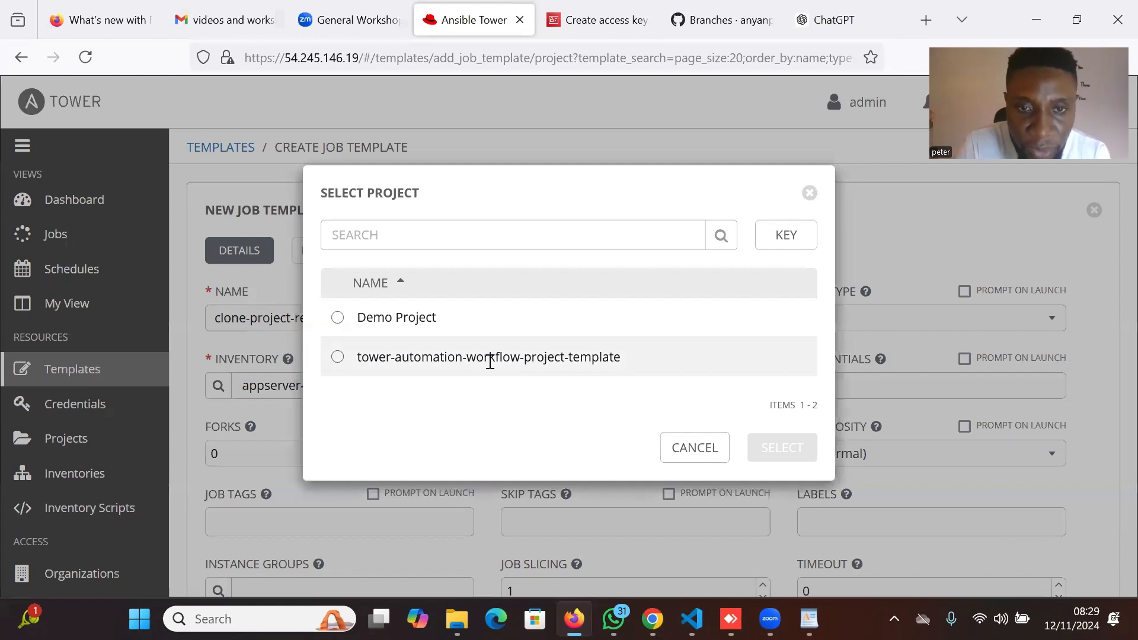
pyautogui.click(488, 359)
pyautogui.click(787, 453)
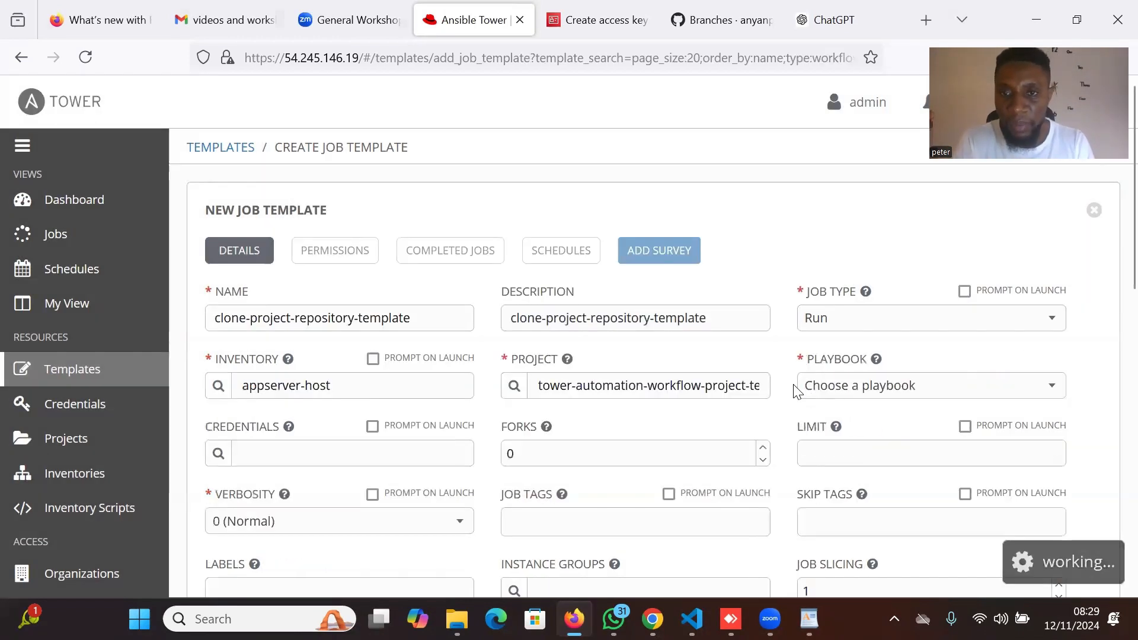
# Choose clone_project_repo.yaml as the playbook and bring up the credential type choices.
pyautogui.click(983, 383)
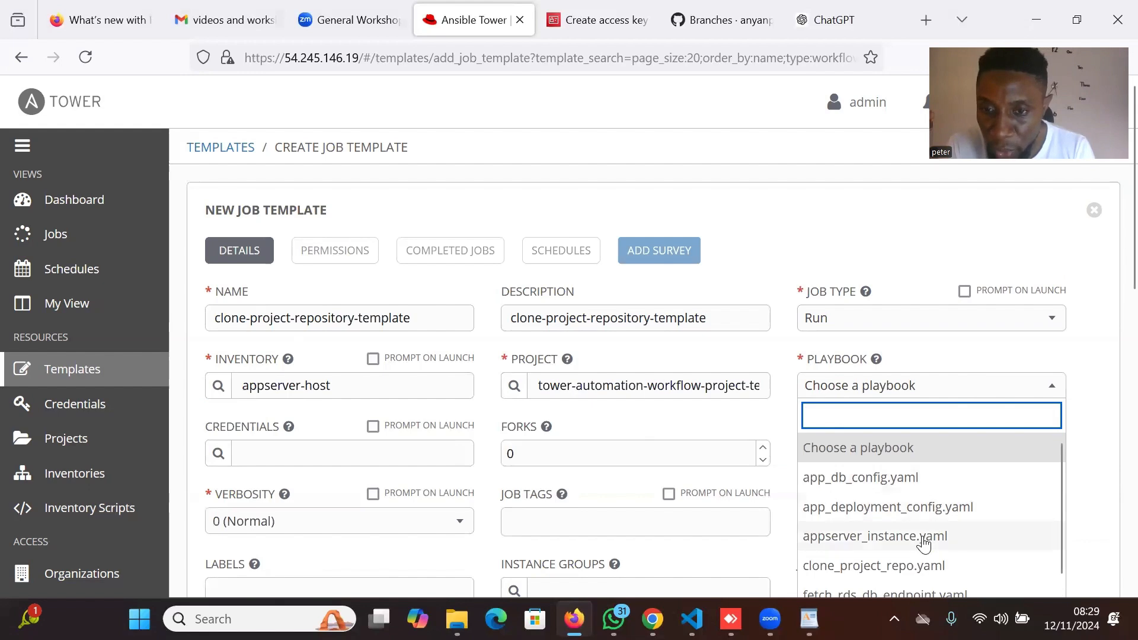
pyautogui.scroll(-1, 877, 538)
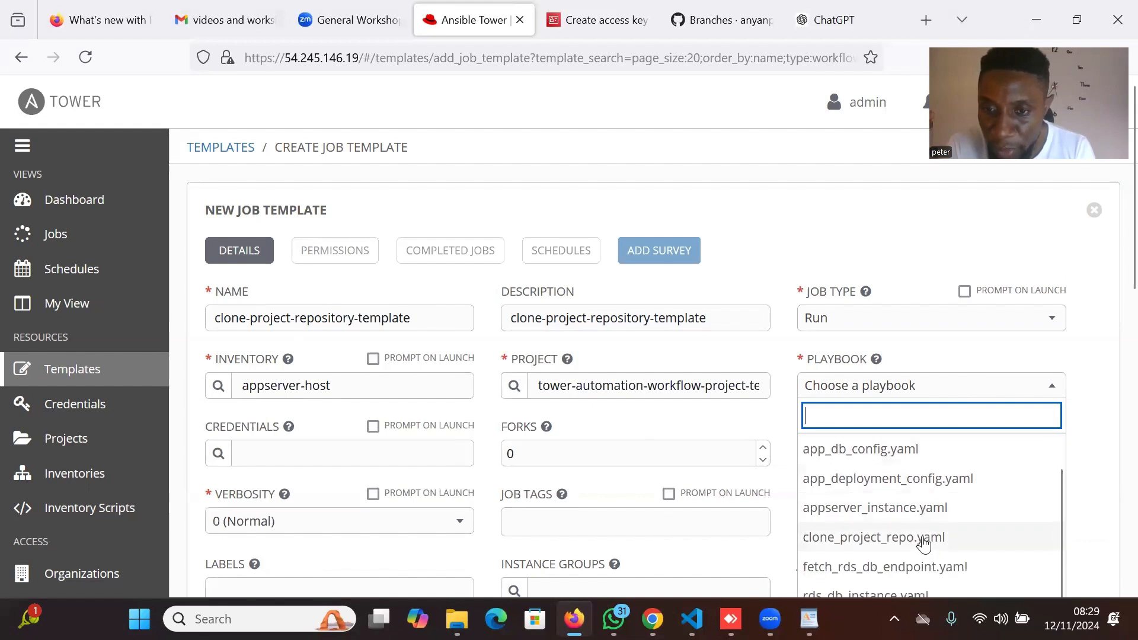
pyautogui.click(892, 544)
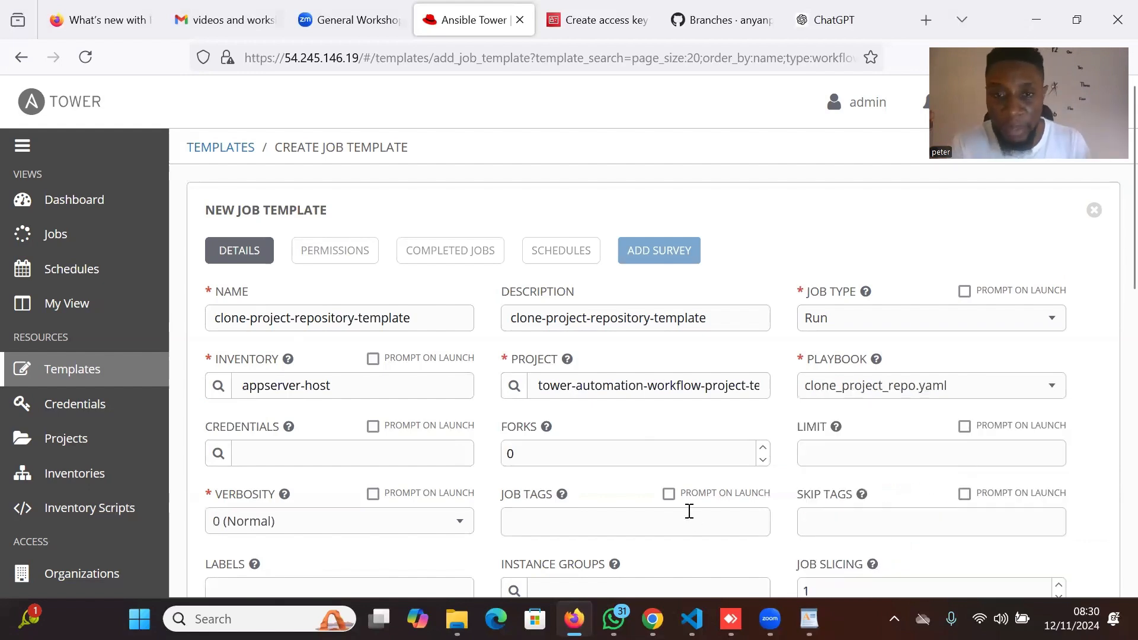
pyautogui.scroll(-1, 596, 473)
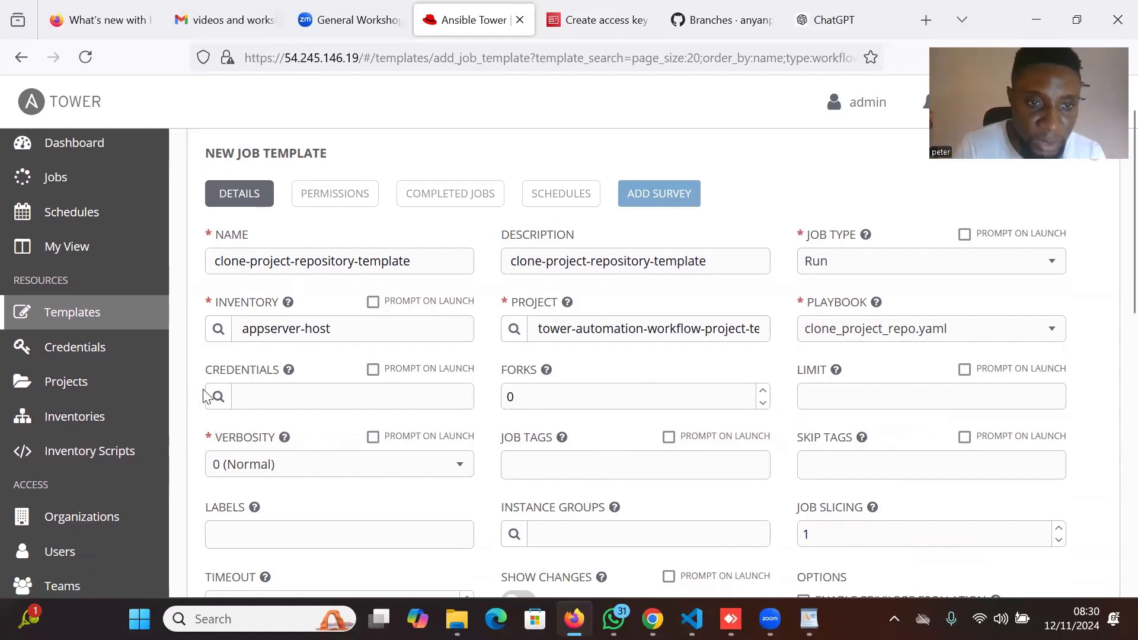
pyautogui.click(219, 397)
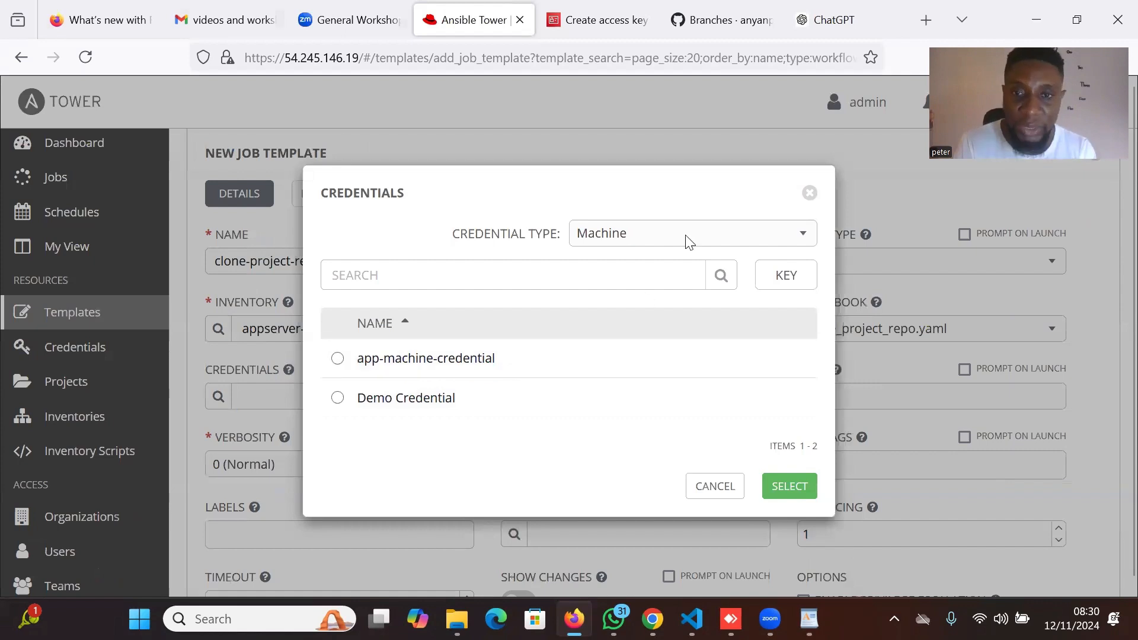
pyautogui.click(733, 237)
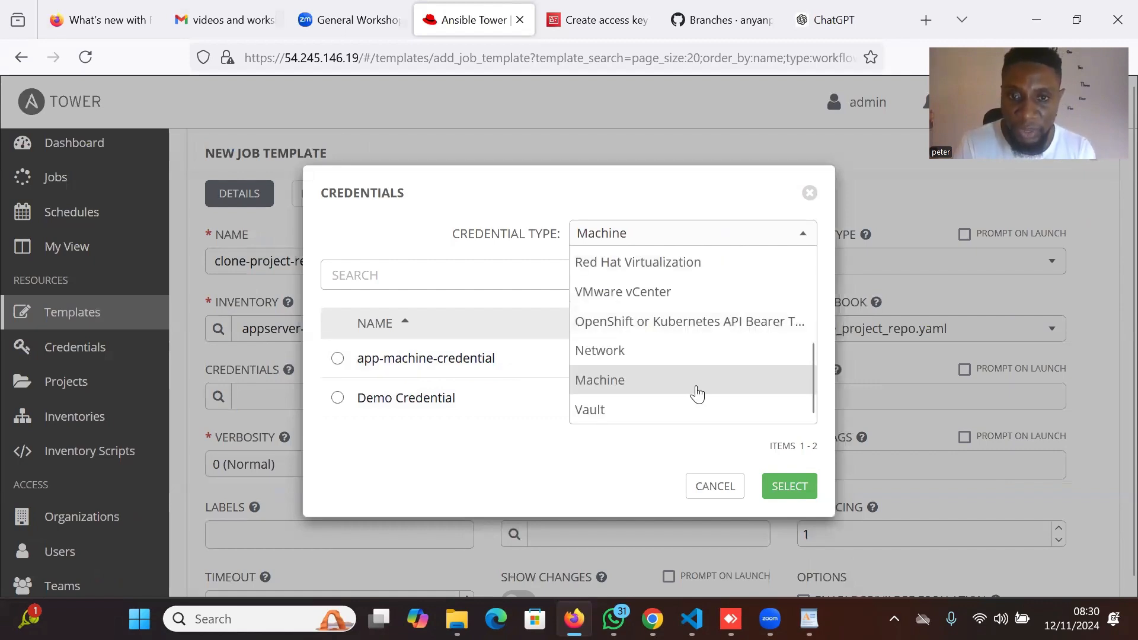
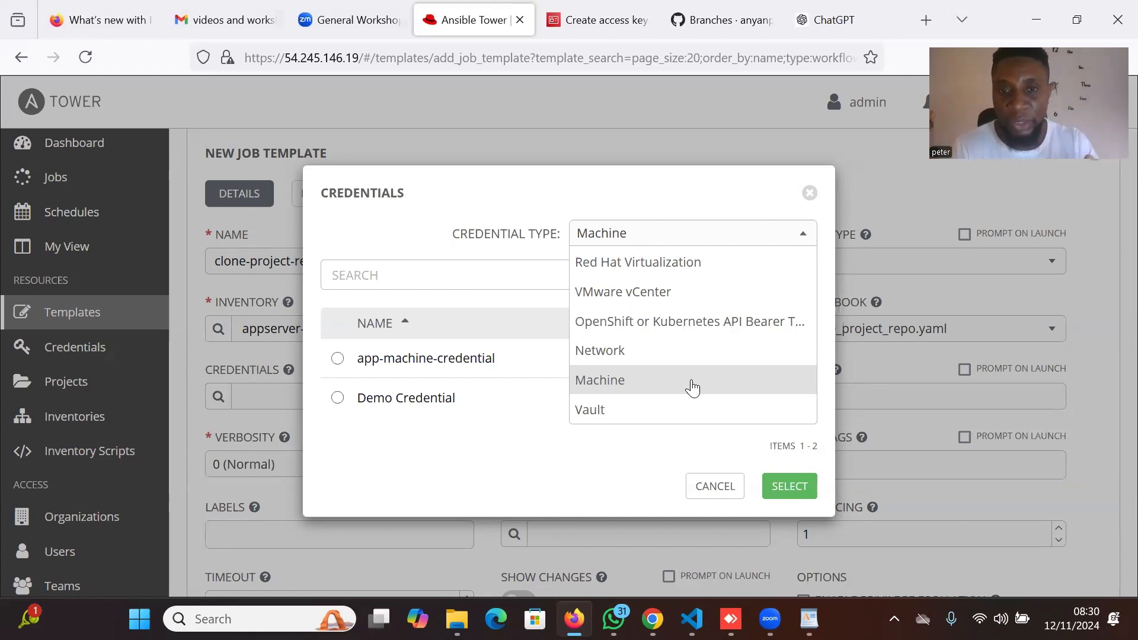
# Attach app-machine-credential as the template's Machine credential.
pyautogui.click(692, 387)
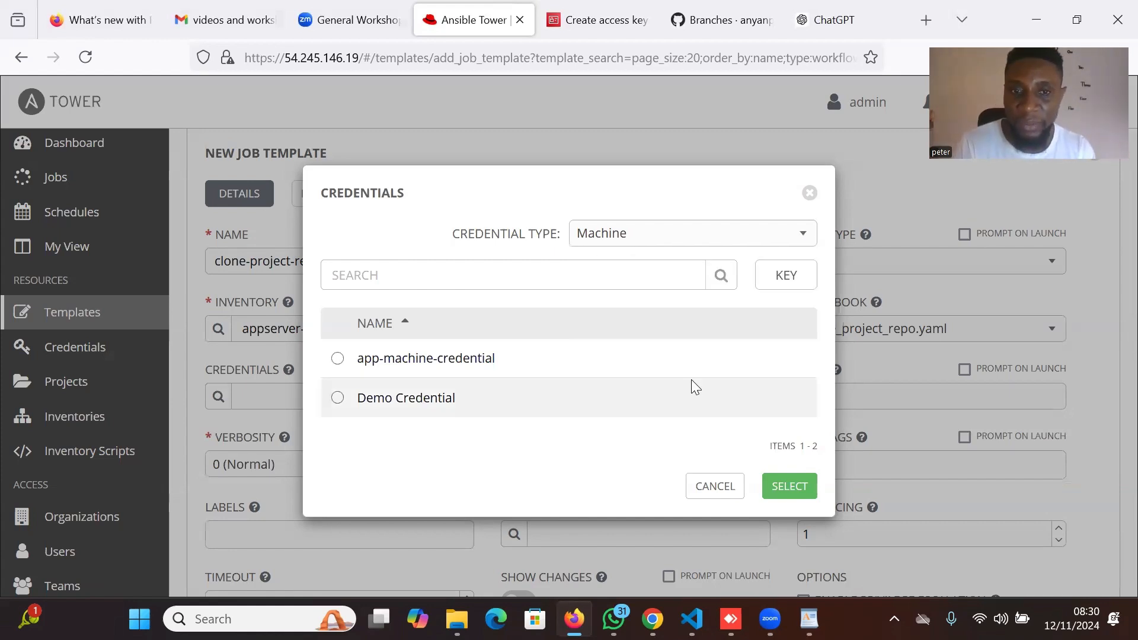
pyautogui.click(341, 363)
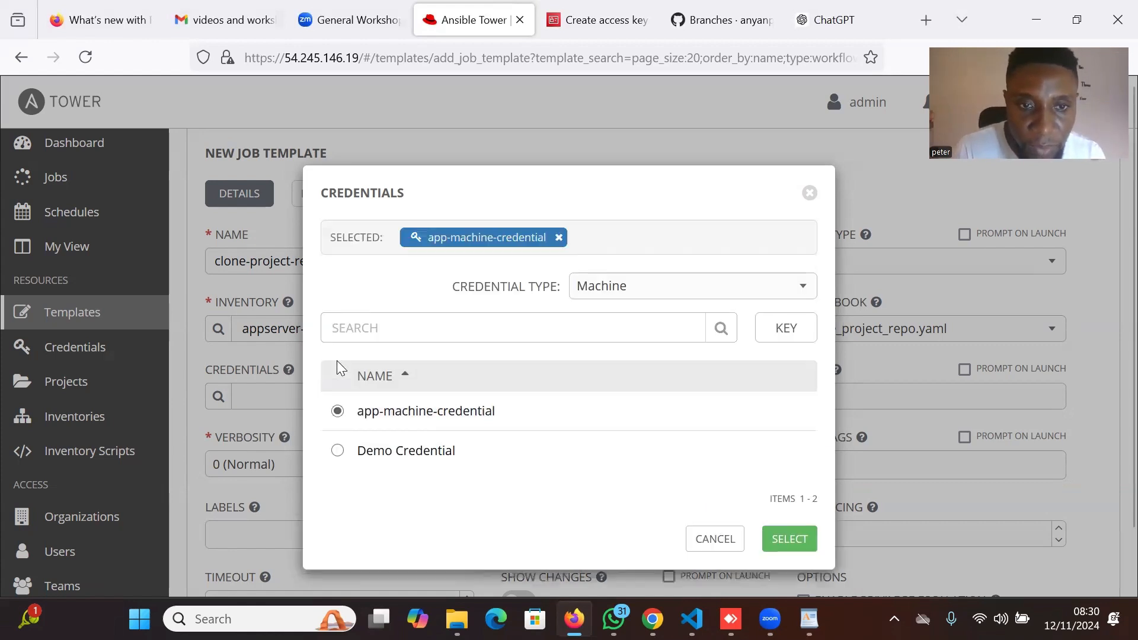
pyautogui.click(795, 540)
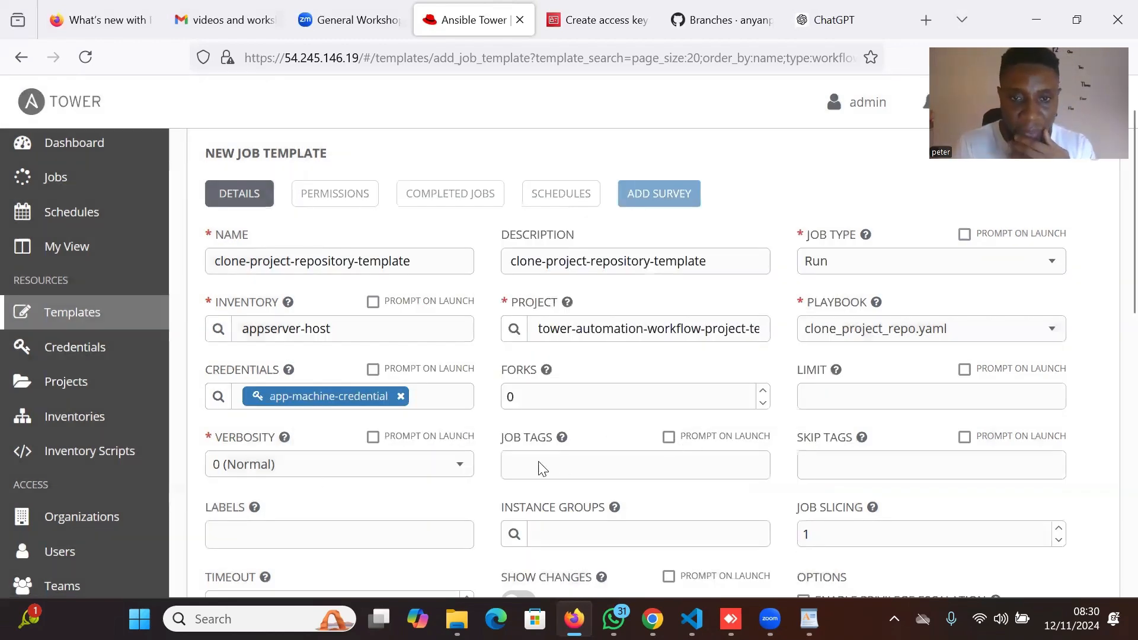
# Set verbosity to 5 (WinRM Debug) and save clone-project-repository-template.
pyautogui.scroll(-2, 561, 467)
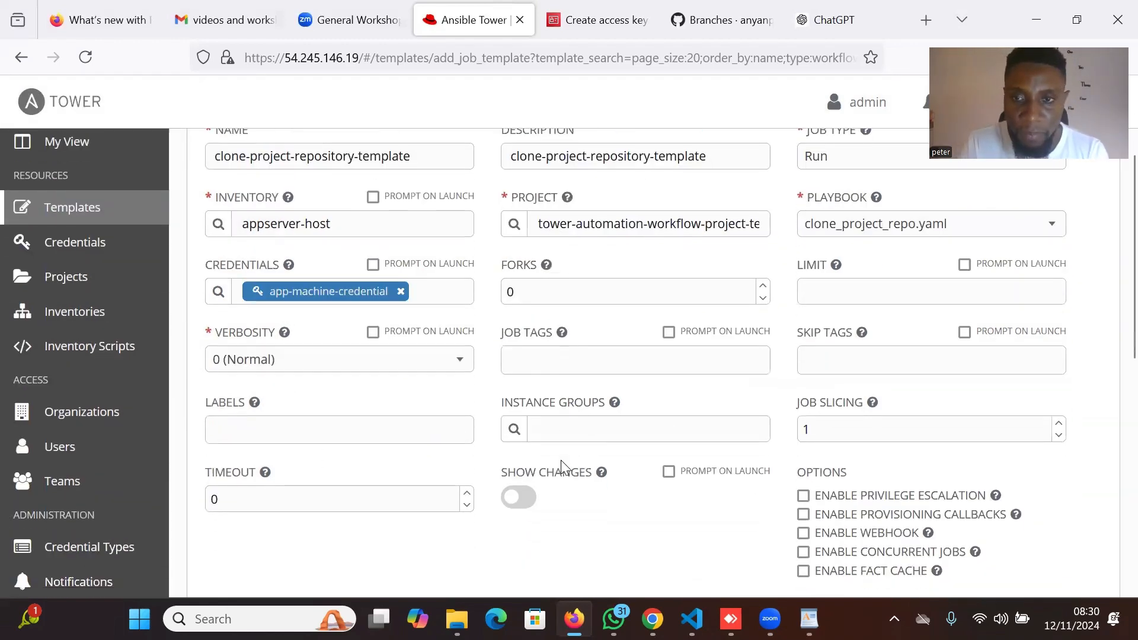
pyautogui.click(439, 364)
pyautogui.scroll(-1, 394, 500)
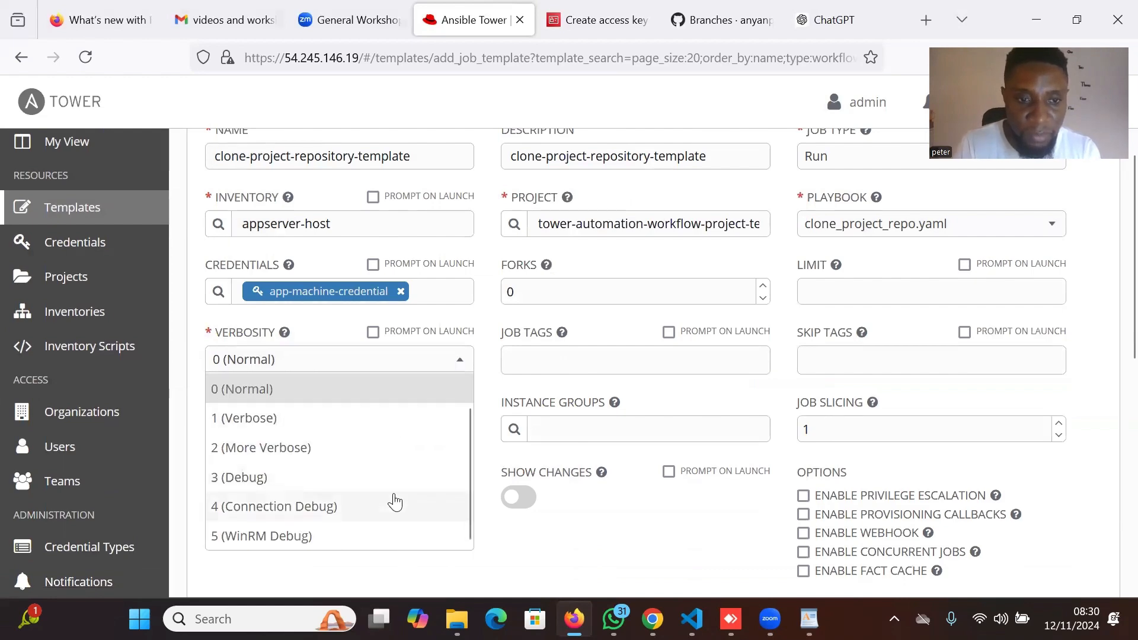
pyautogui.click(348, 536)
pyautogui.scroll(-3, 921, 460)
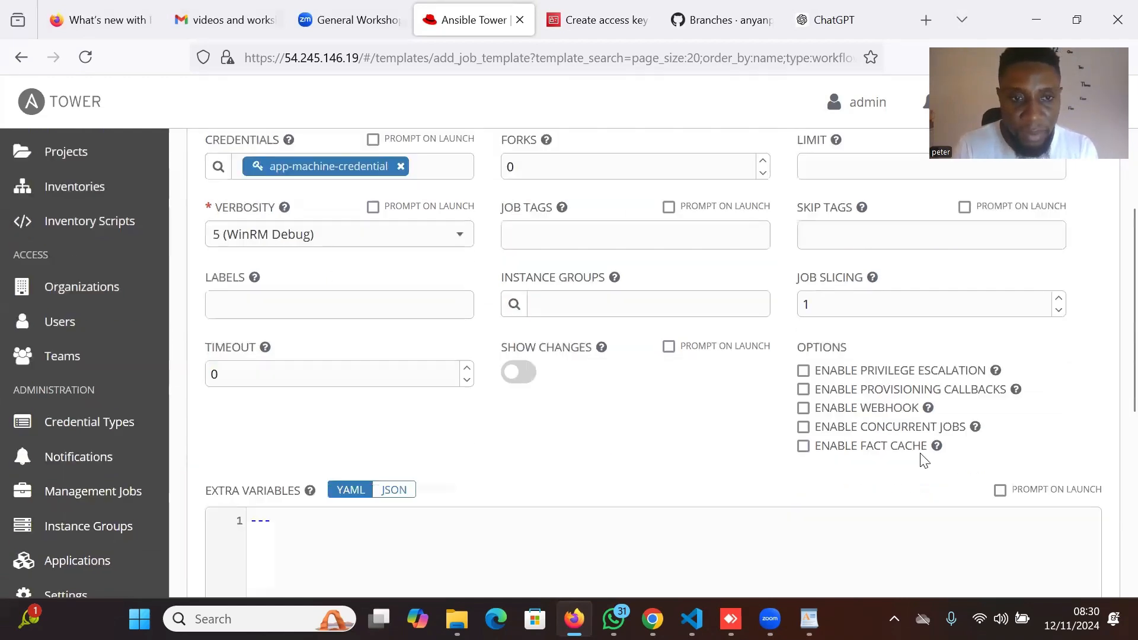
pyautogui.scroll(-3, 922, 460)
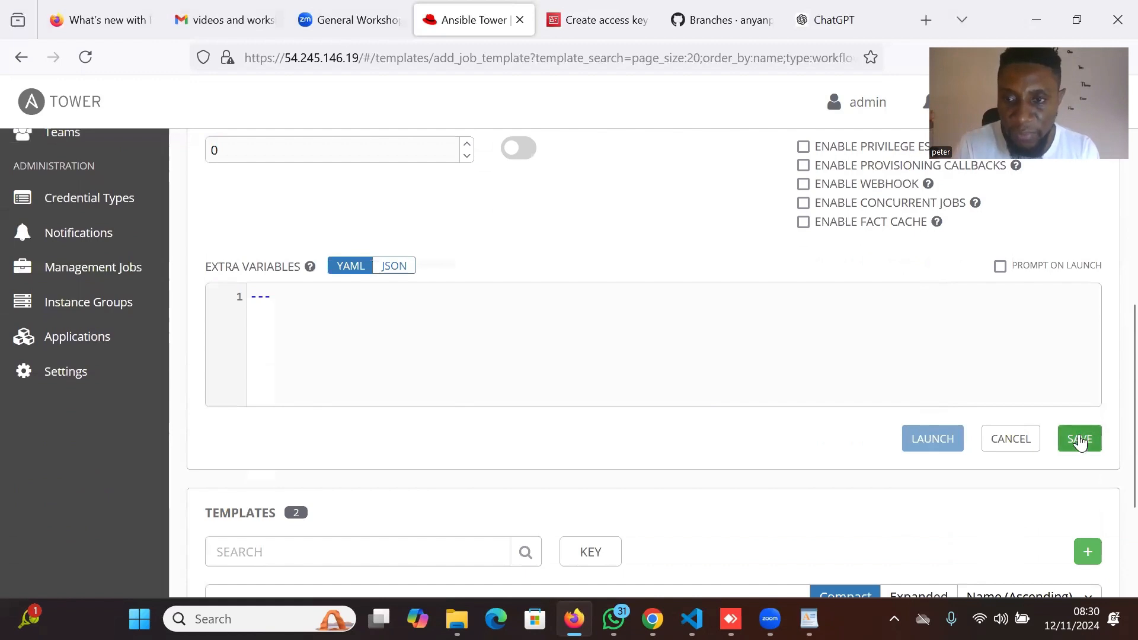
pyautogui.click(1077, 436)
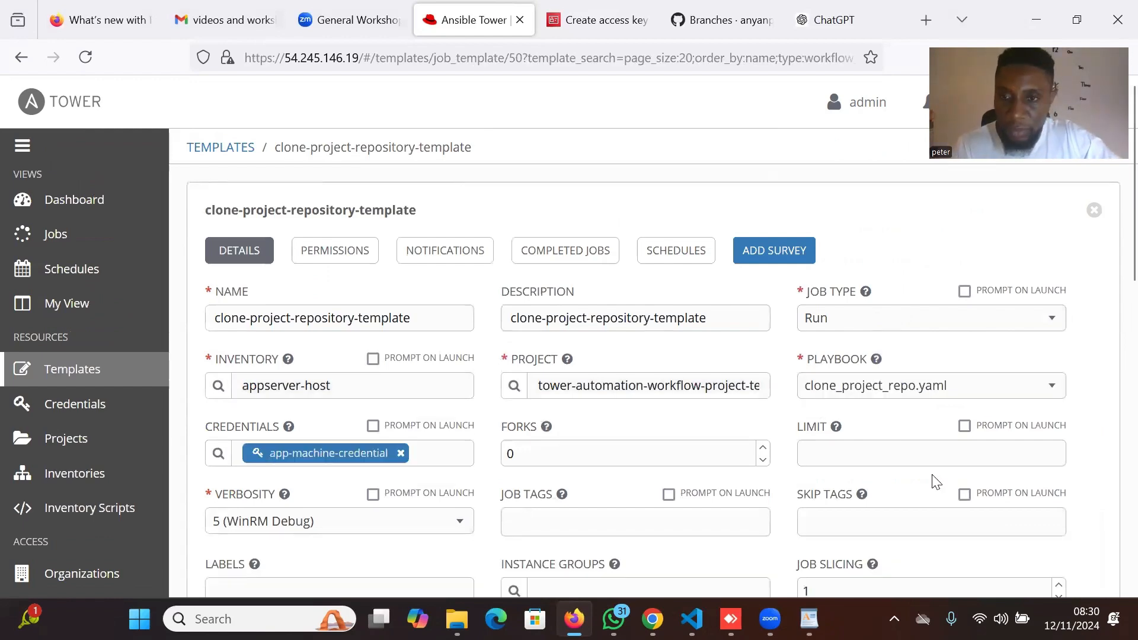
# From the Templates list, add a new Job Template rather than a workflow template.
pyautogui.scroll(-7, 932, 480)
pyautogui.scroll(-3, 932, 483)
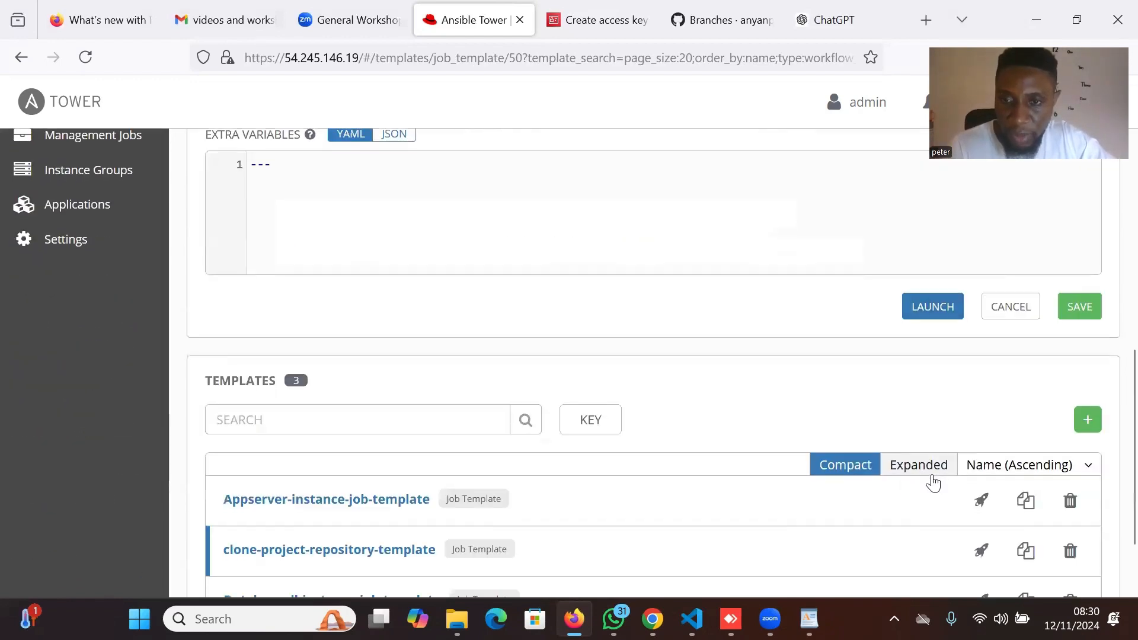
pyautogui.click(1085, 423)
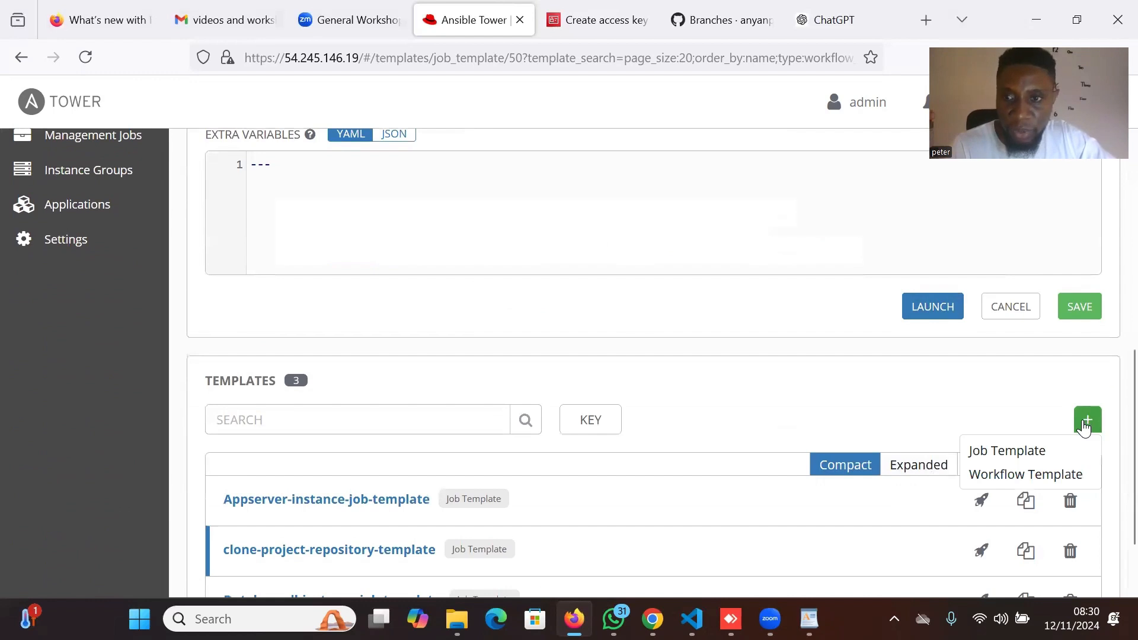
pyautogui.click(1020, 452)
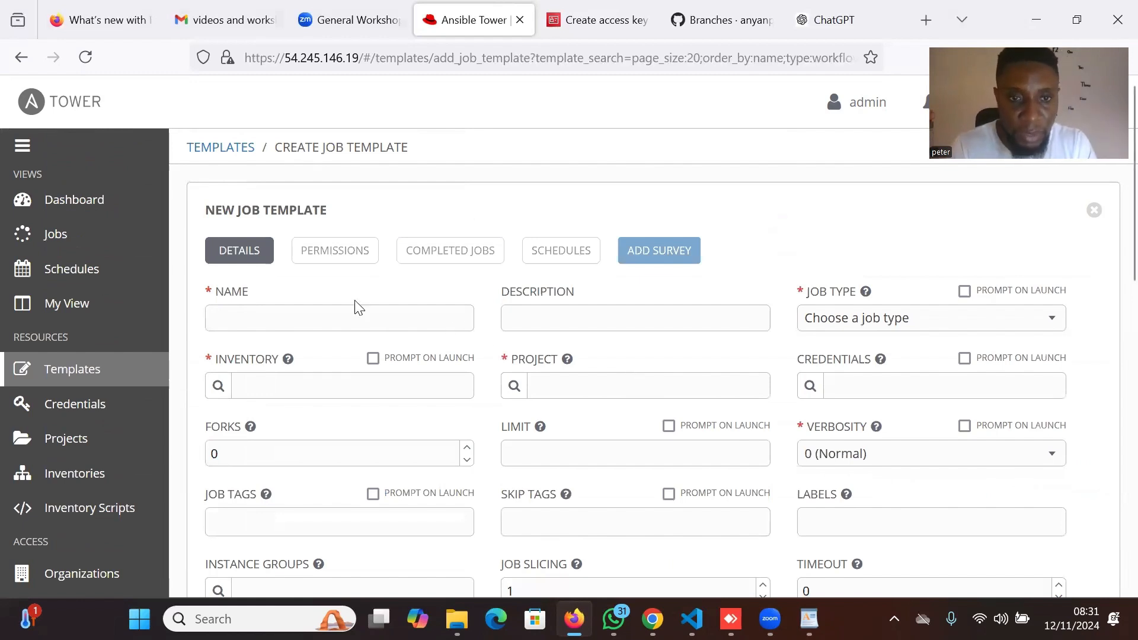
# Name the template 'Application-deployment-job-template', fixing the misspellings.
pyautogui.click(369, 319)
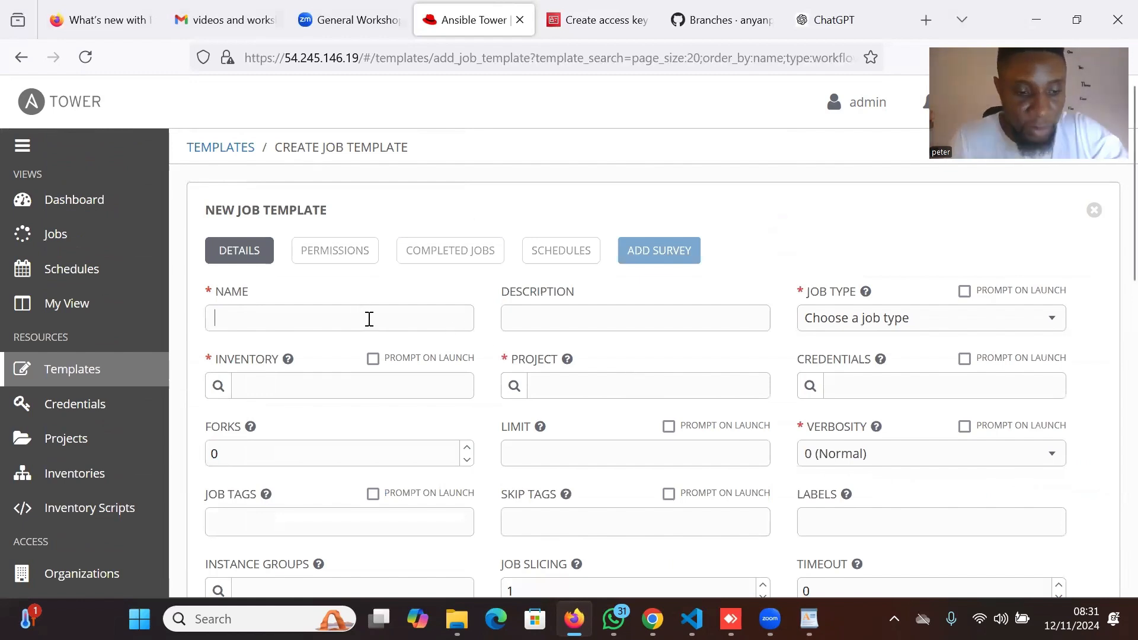
pyautogui.write('Applic')
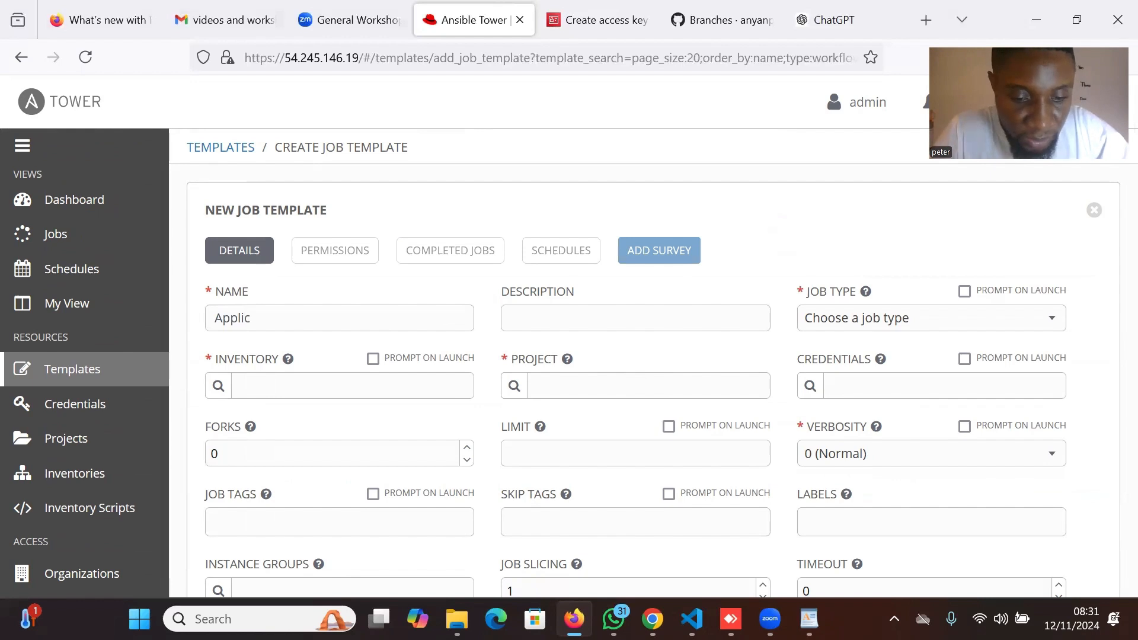
pyautogui.write('ation-')
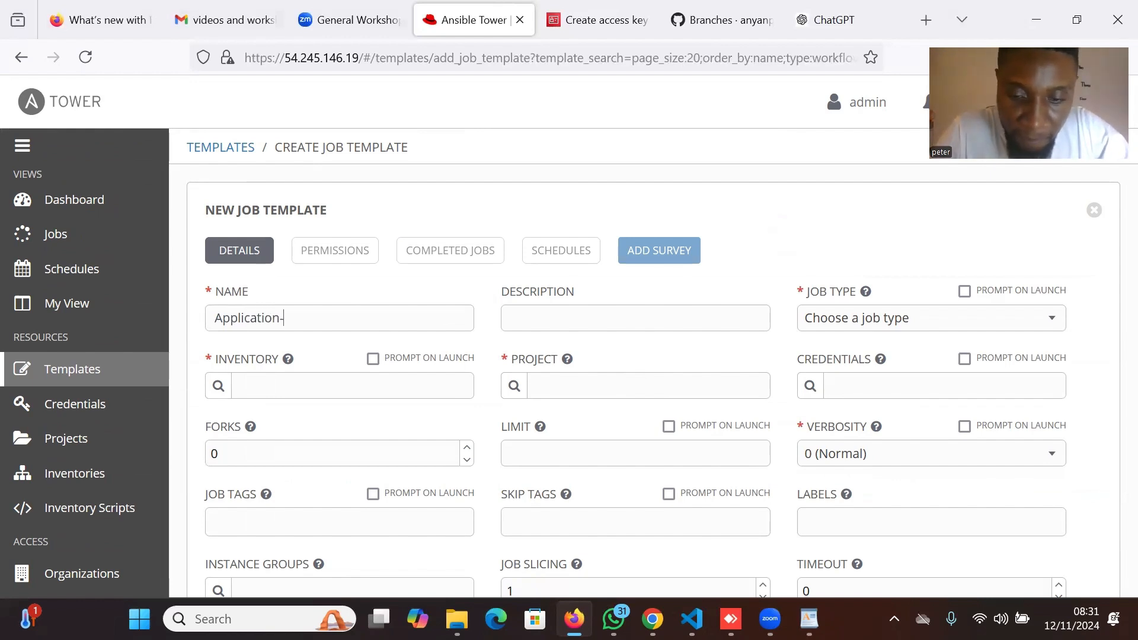
pyautogui.write('depolyment')
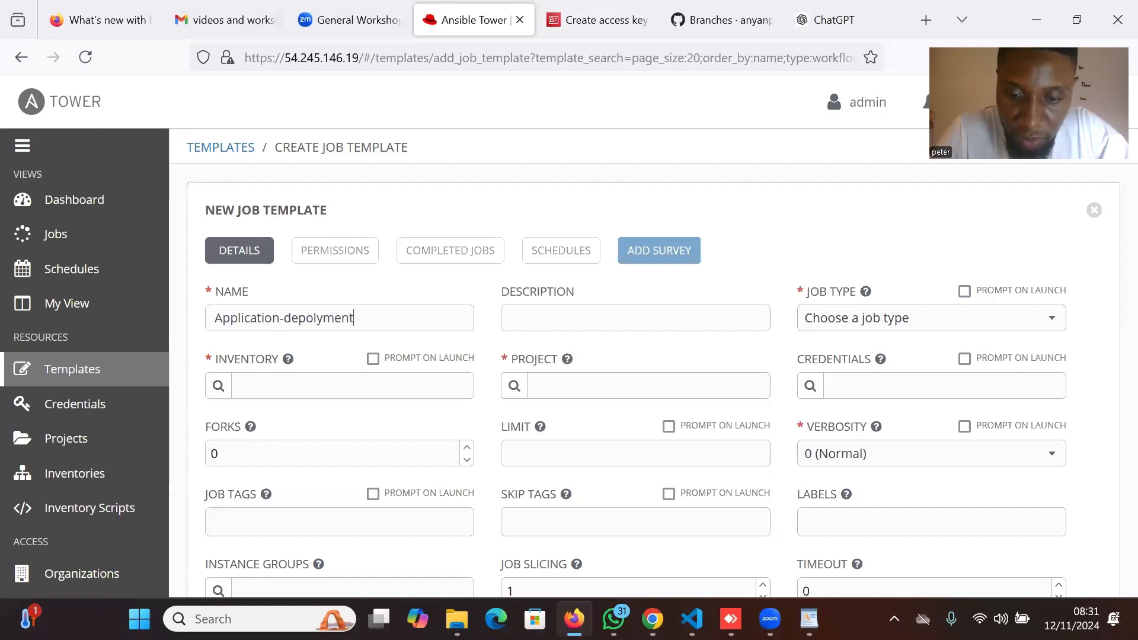
pyautogui.write('-template')
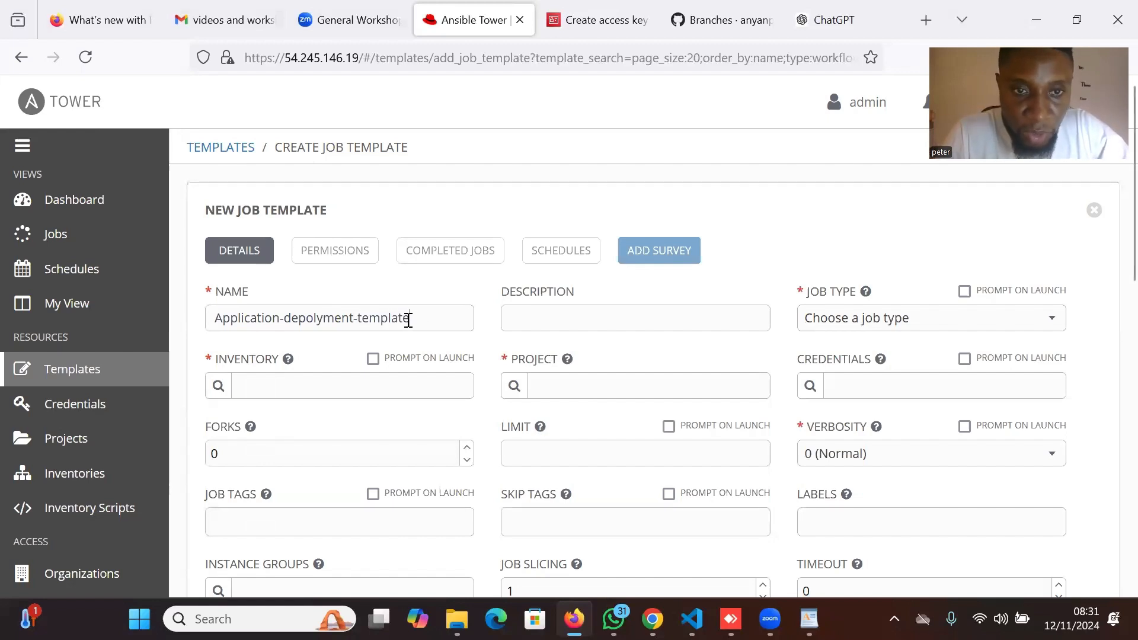
pyautogui.moveTo(409, 319); pyautogui.dragTo(214, 320)
pyautogui.press('BackSpace')
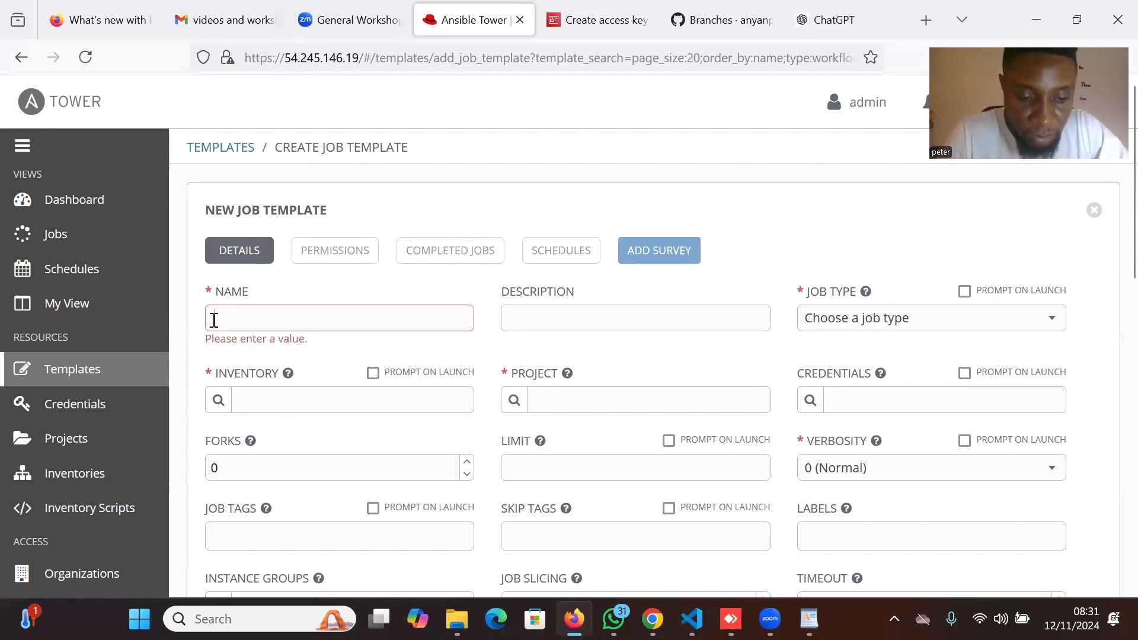
pyautogui.write('Ap')
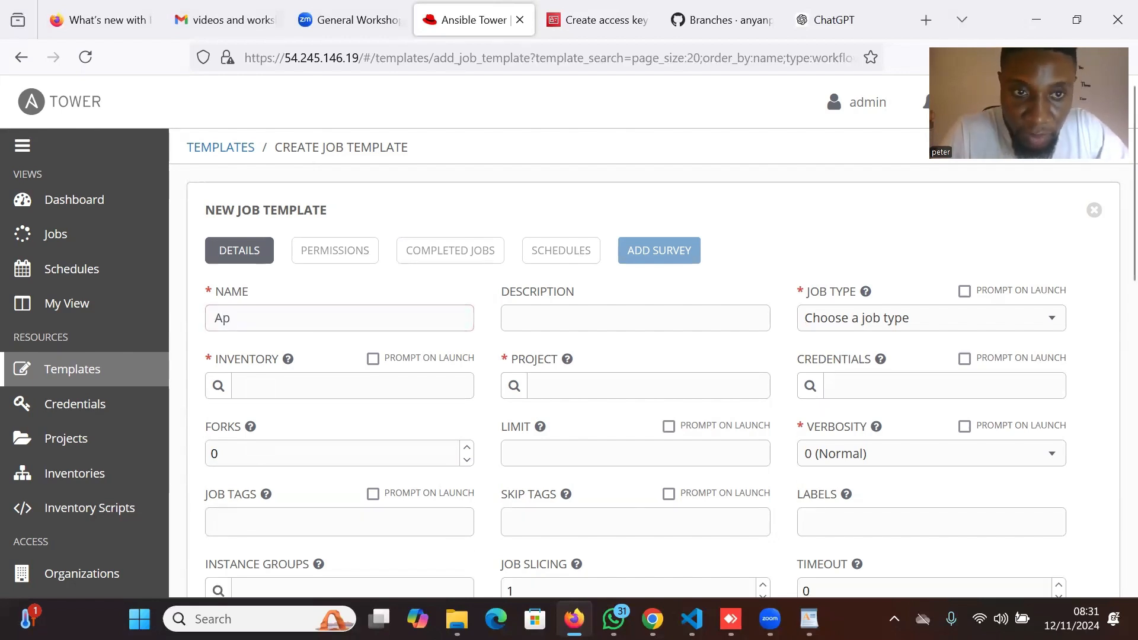
pyautogui.write('plication-')
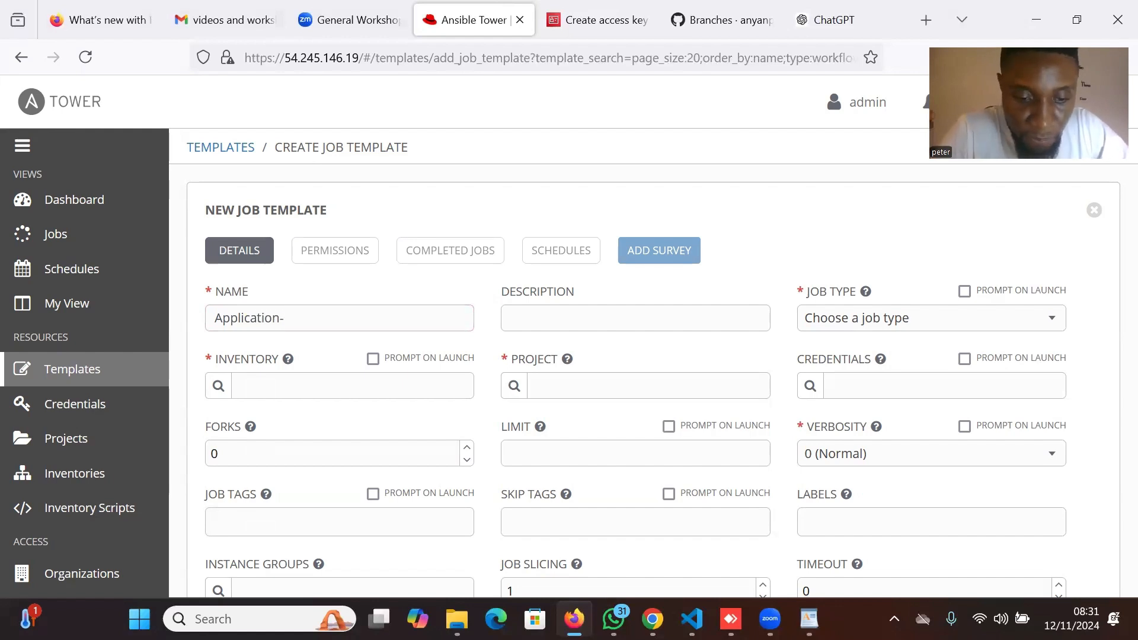
pyautogui.write('dep')
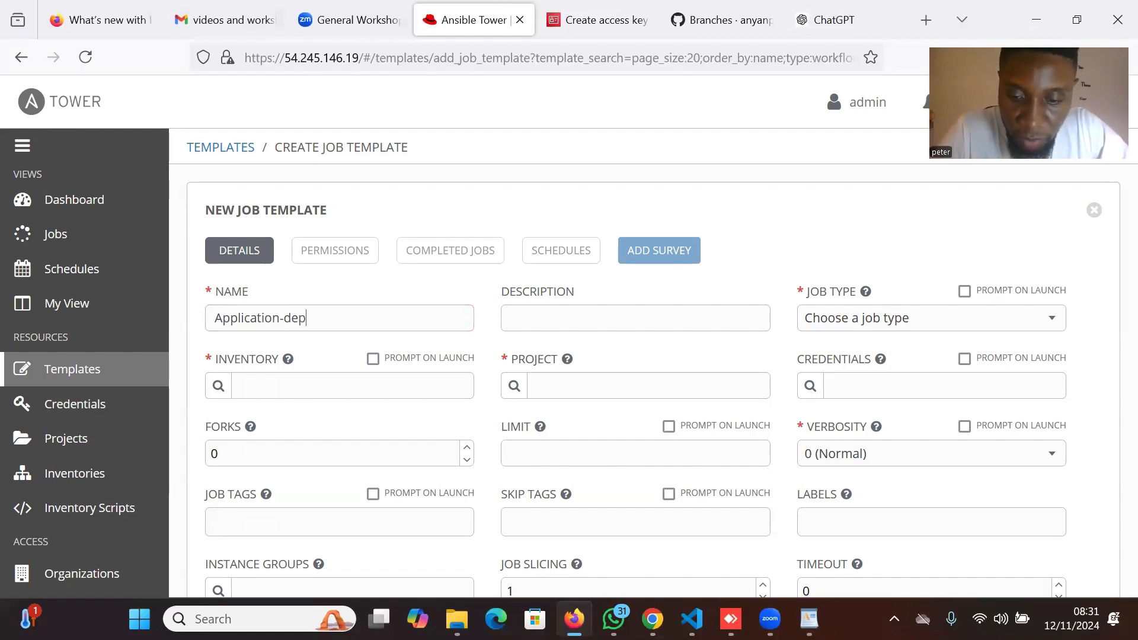
pyautogui.write('oly')
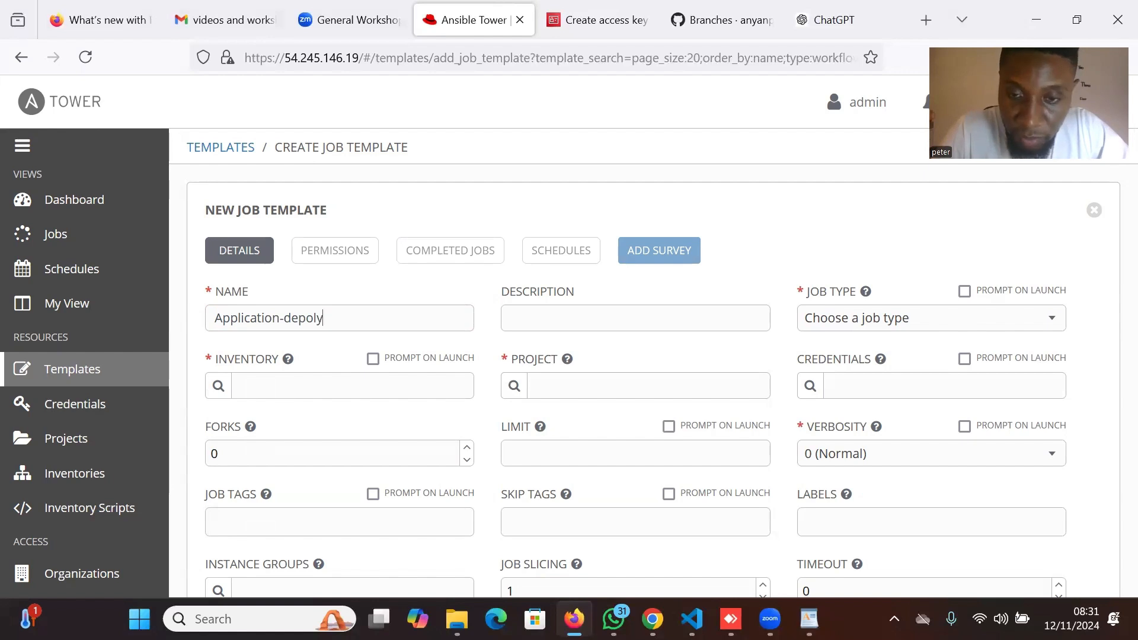
pyautogui.press('BackSpace')
pyautogui.press('BackSpace')
pyautogui.press('BackSpace')
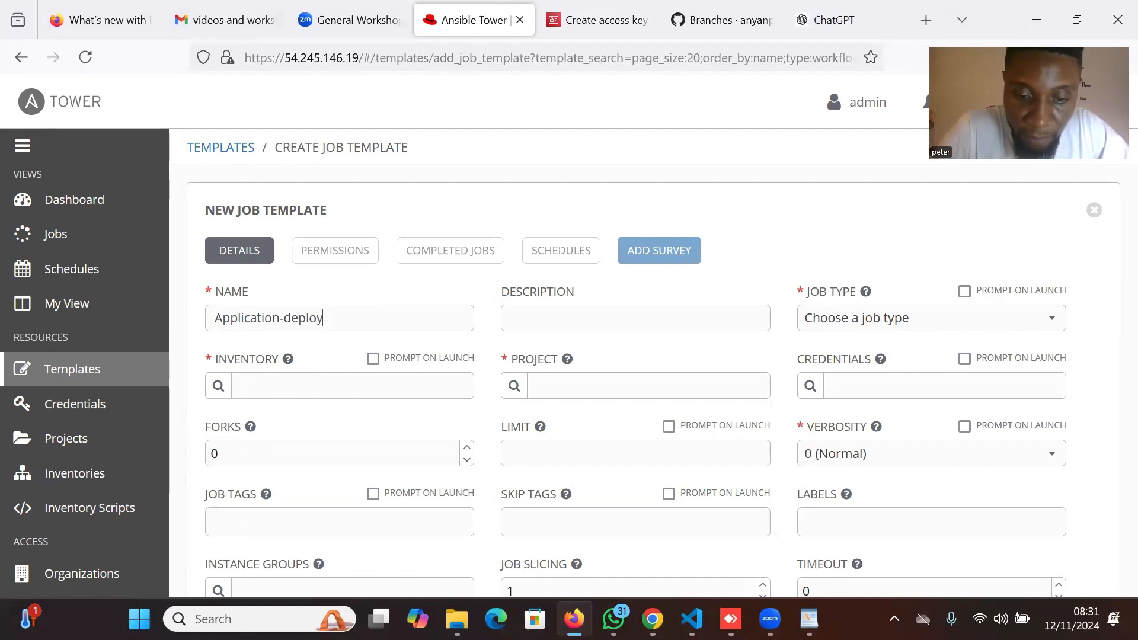
pyautogui.write('loyment-job-tem')
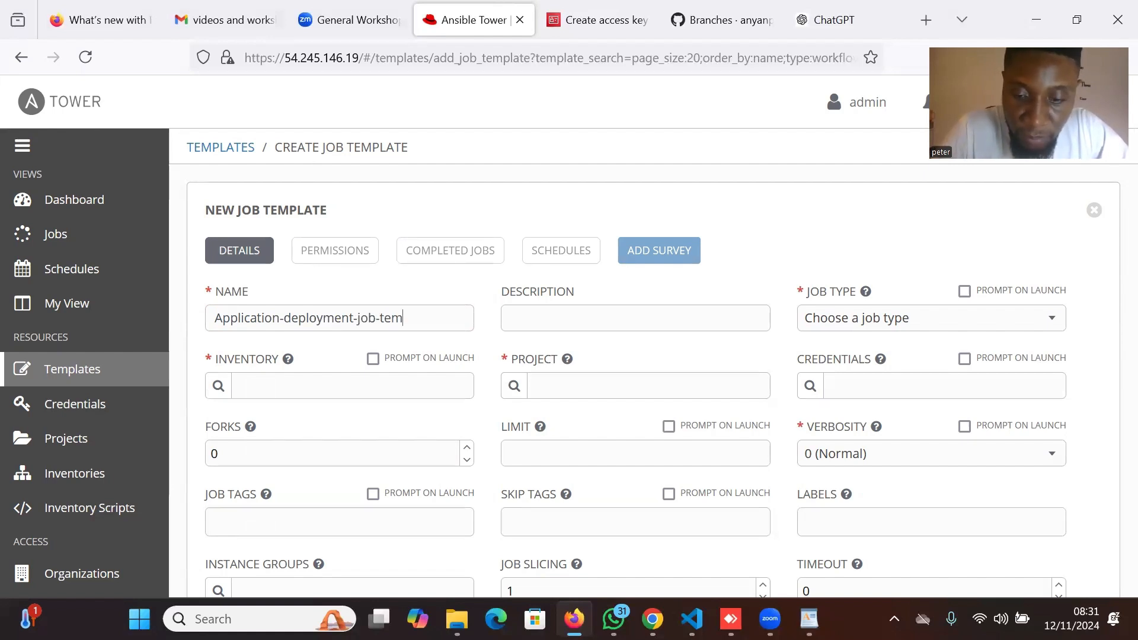
pyautogui.write('ate')
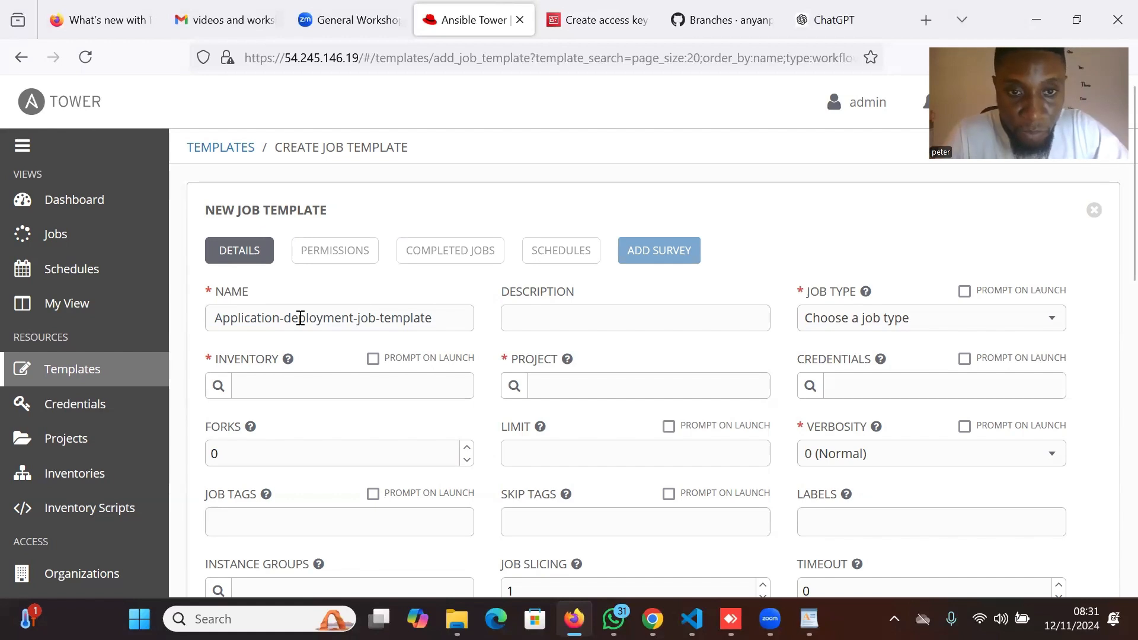
# Reuse the name as the description and set the job type to Run.
pyautogui.moveTo(437, 322); pyautogui.dragTo(215, 322)
pyautogui.hotkey('ctrl', 'c')
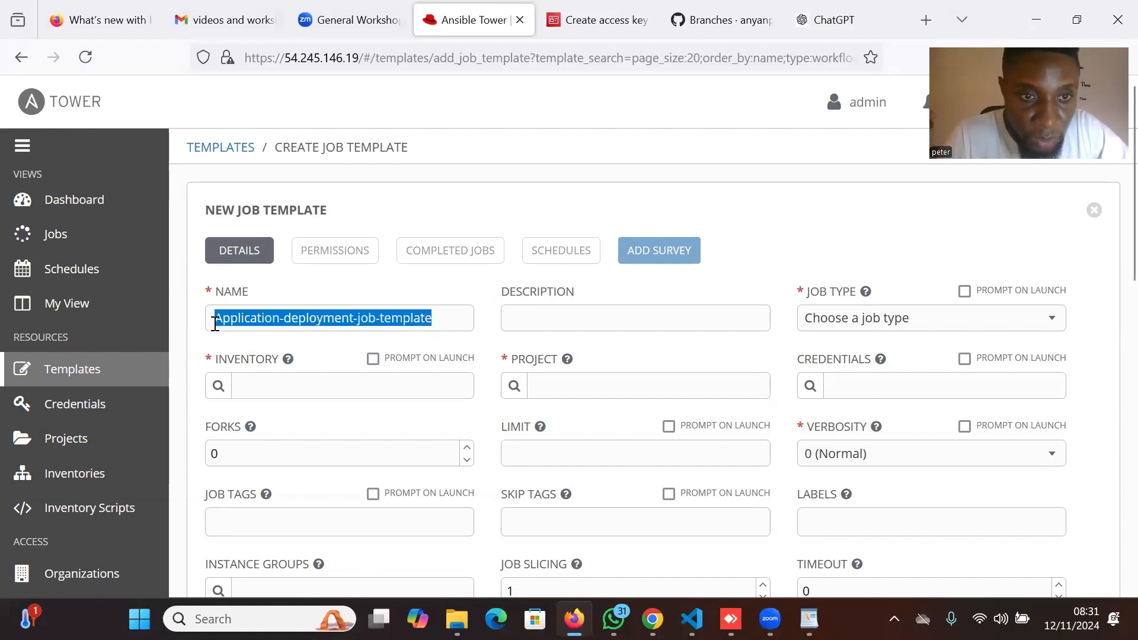
pyautogui.click(573, 317)
pyautogui.hotkey('ctrl', 'v')
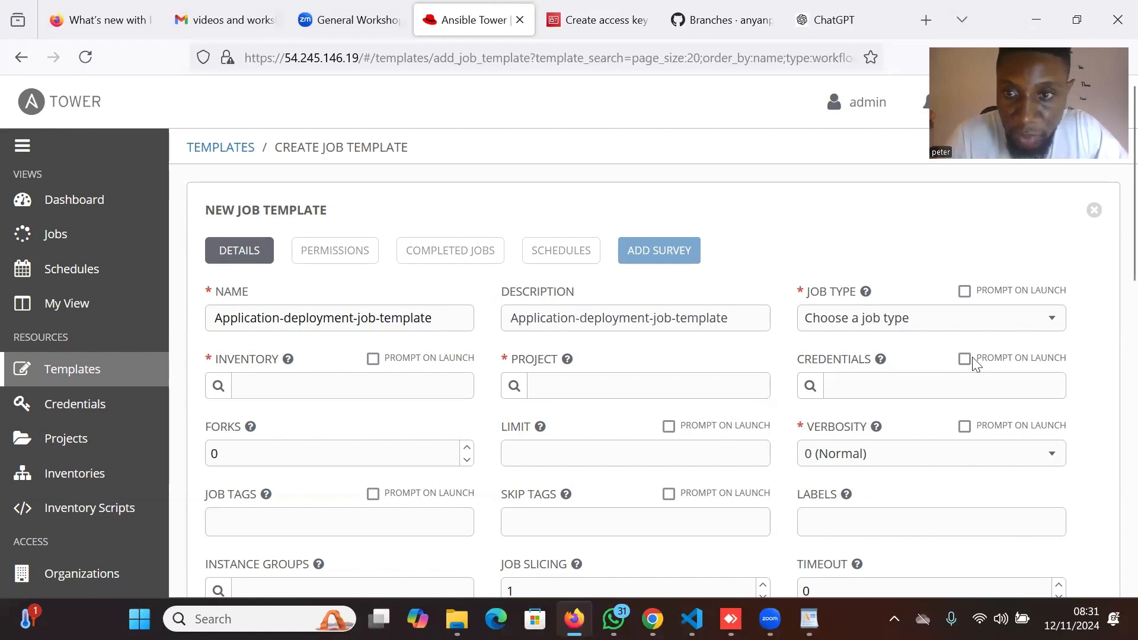
pyautogui.click(987, 323)
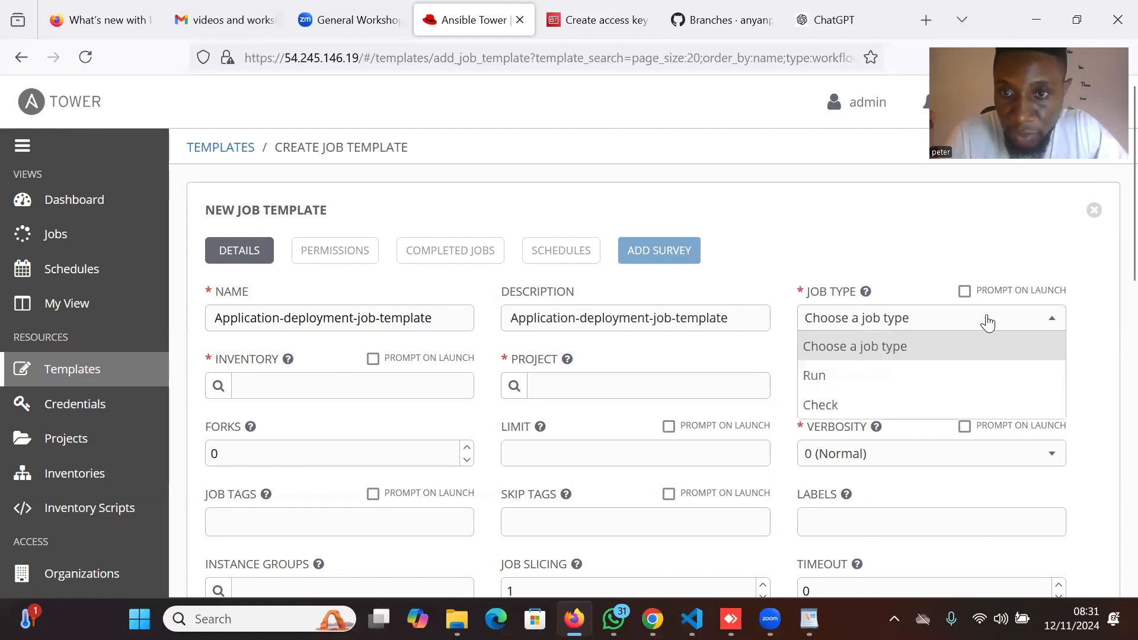
pyautogui.click(934, 382)
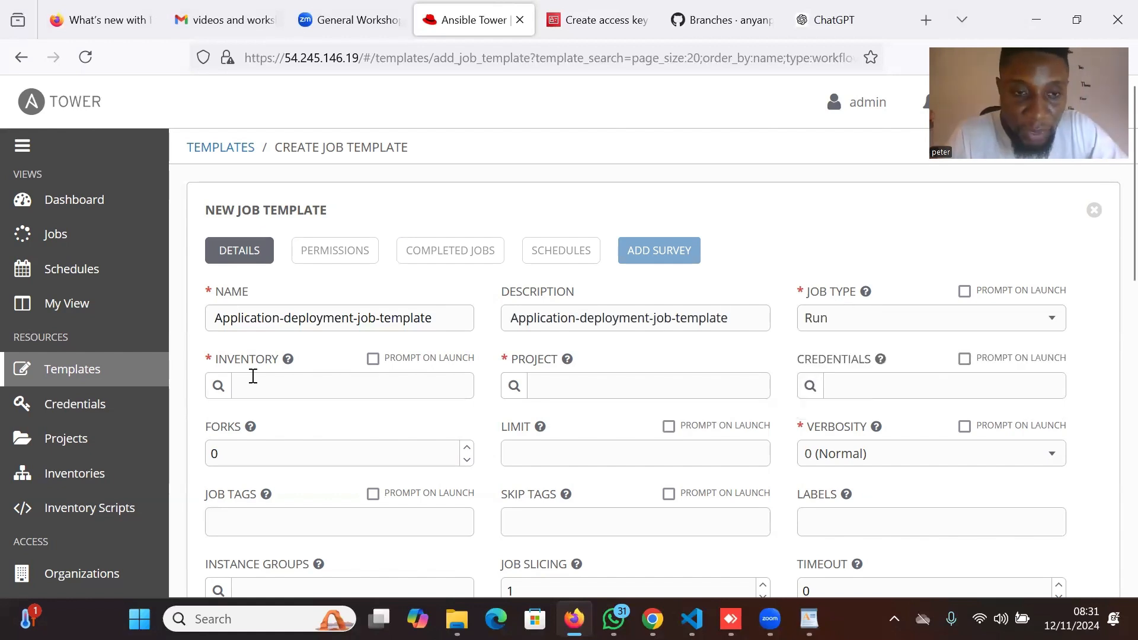
# Set the inventory to appserver-host and the project to tower-automation-workflow-project-template.
pyautogui.click(218, 385)
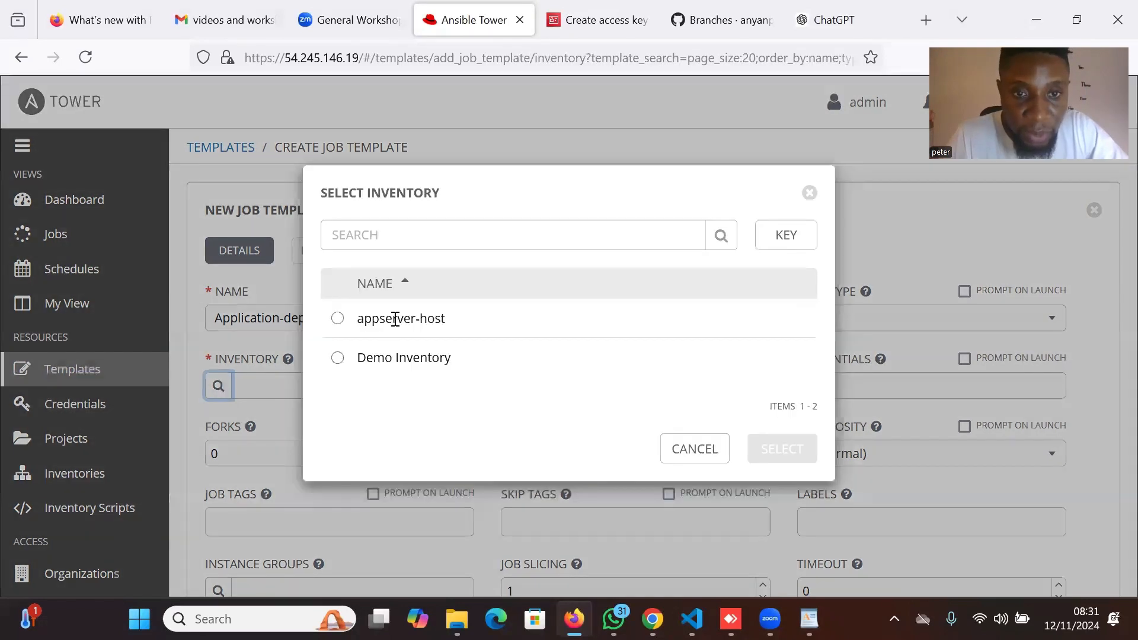
pyautogui.click(339, 320)
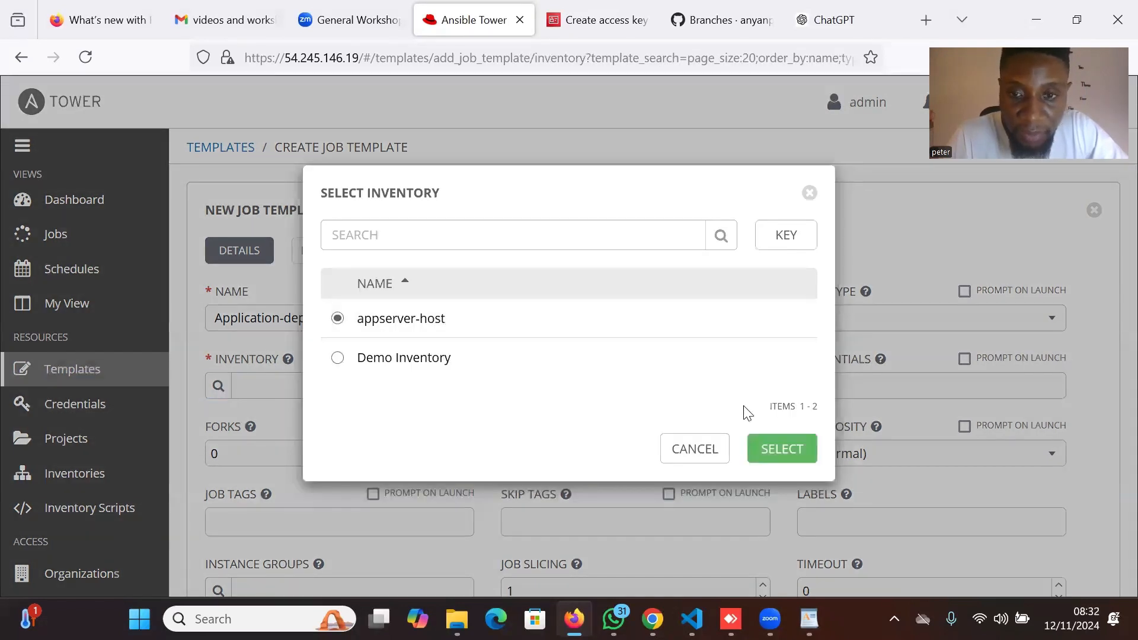
pyautogui.click(782, 449)
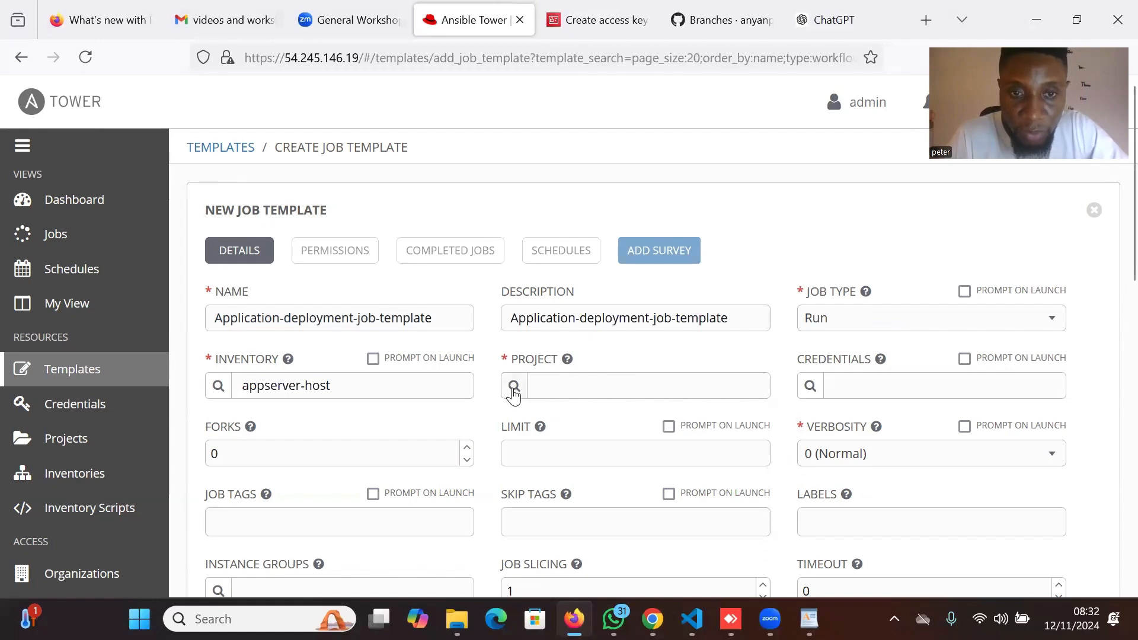
pyautogui.click(513, 388)
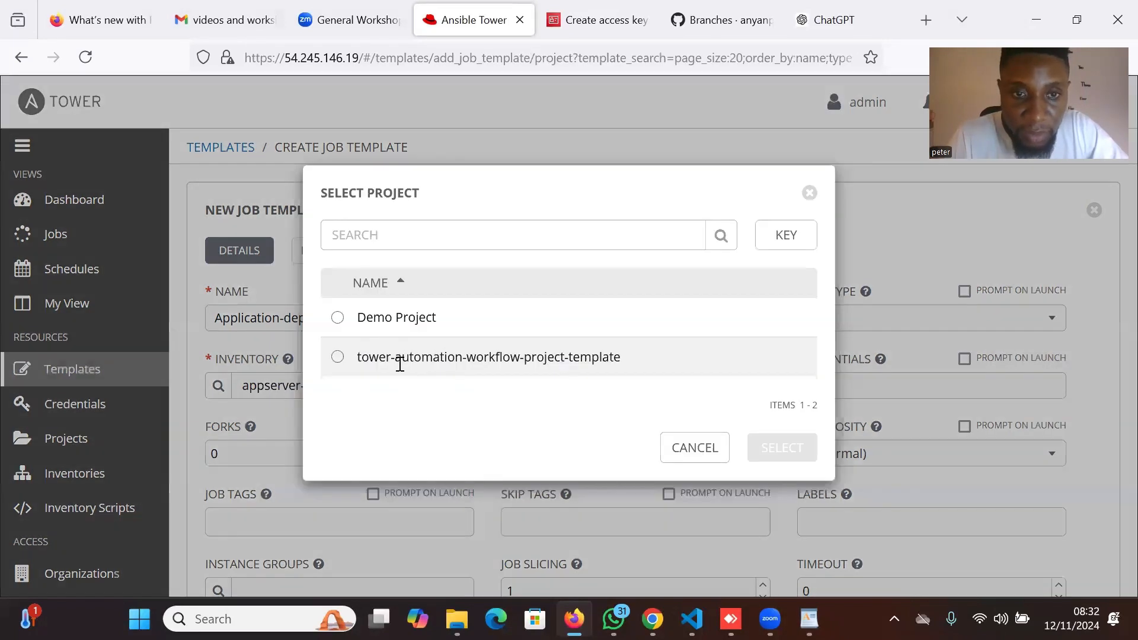
pyautogui.click(401, 362)
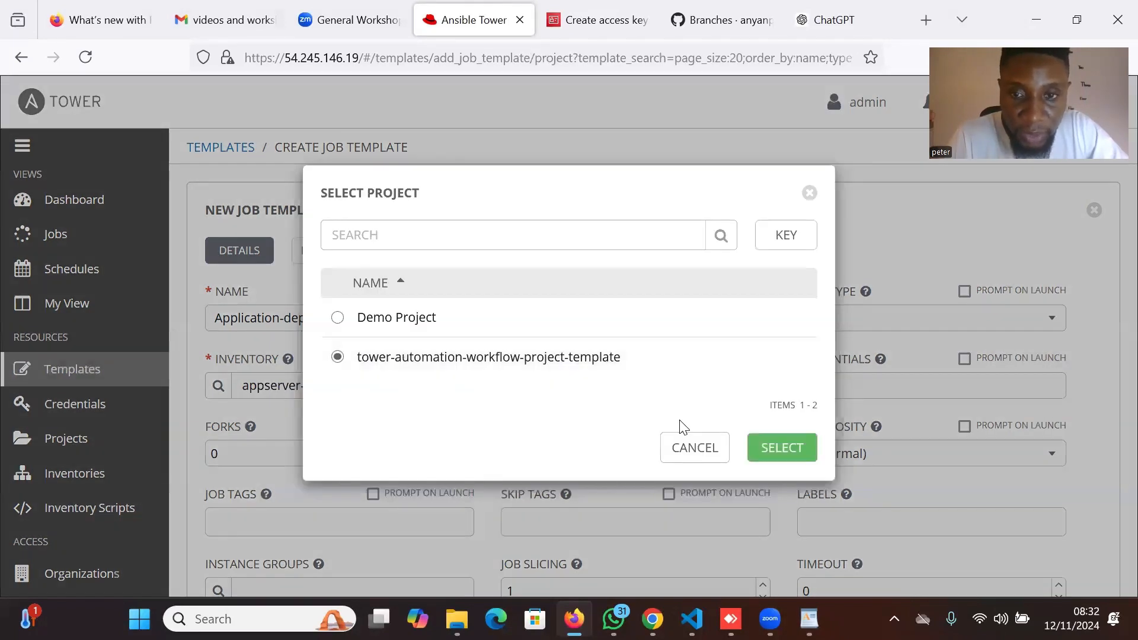
pyautogui.click(794, 452)
# Choose app_deployment_config.yaml as the playbook.
pyautogui.click(1012, 386)
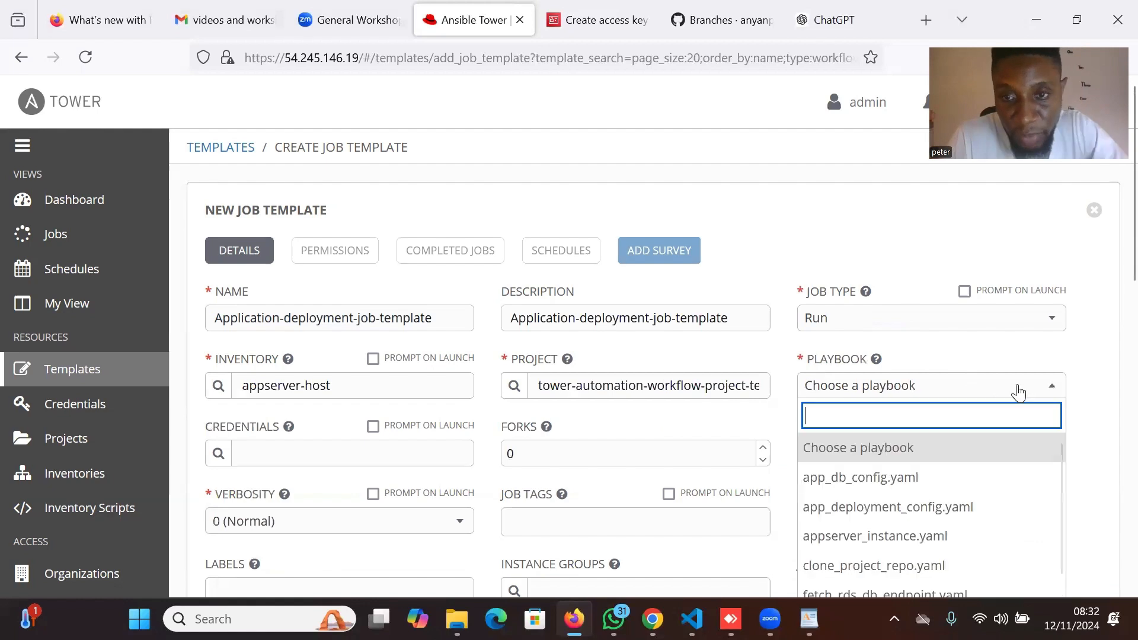
pyautogui.scroll(-1, 924, 506)
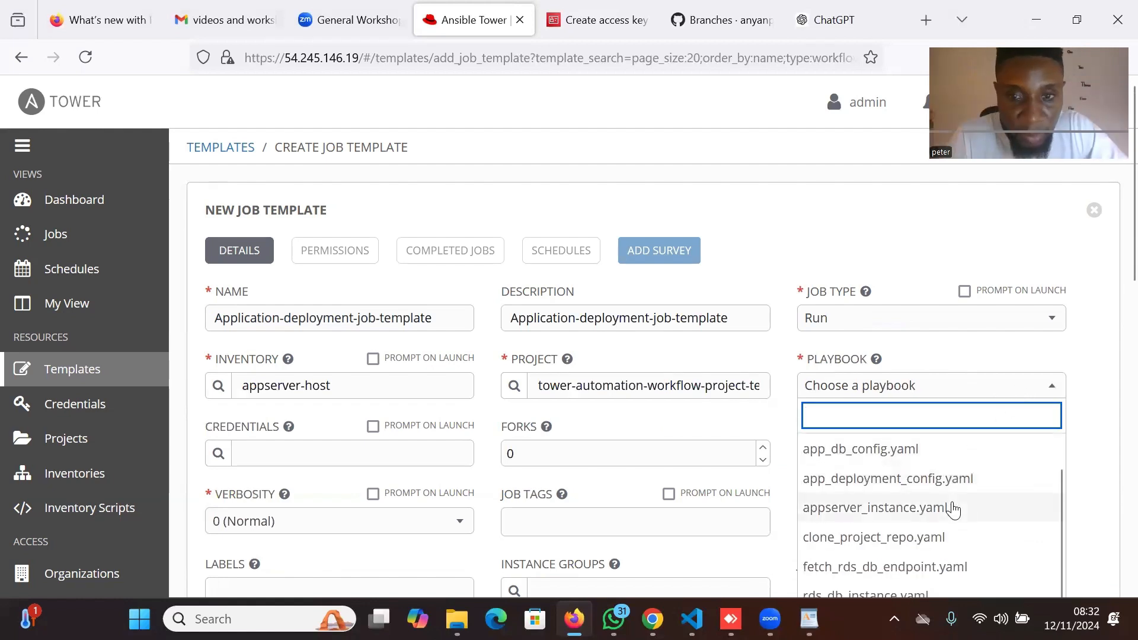
pyautogui.click(898, 487)
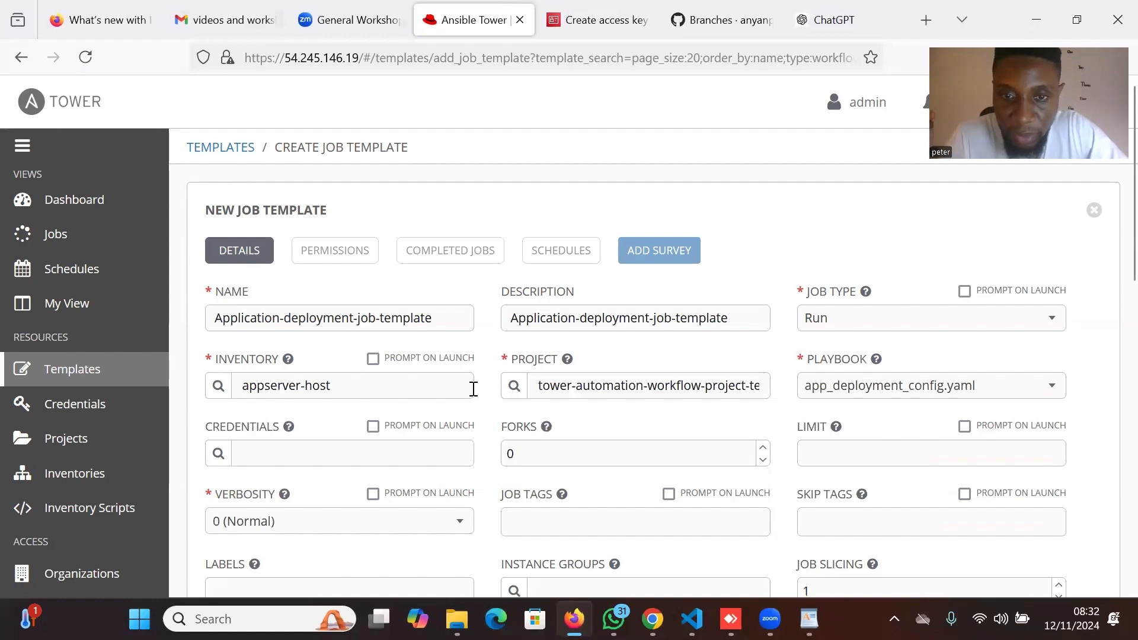
# Attach app-machine-credential to the template.
pyautogui.click(221, 453)
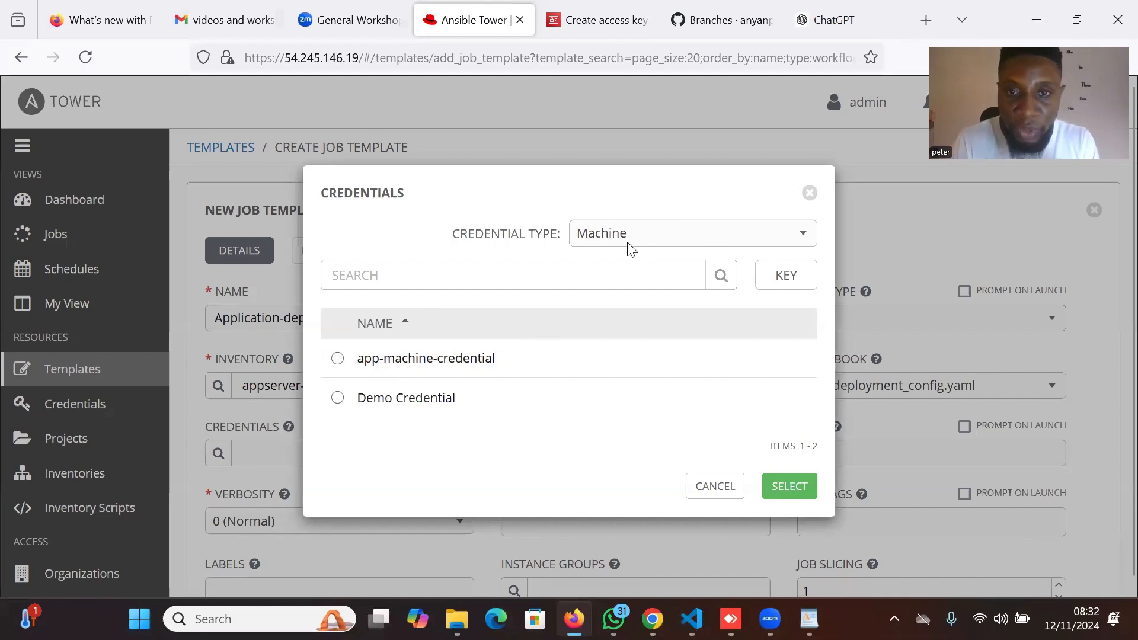
pyautogui.click(349, 358)
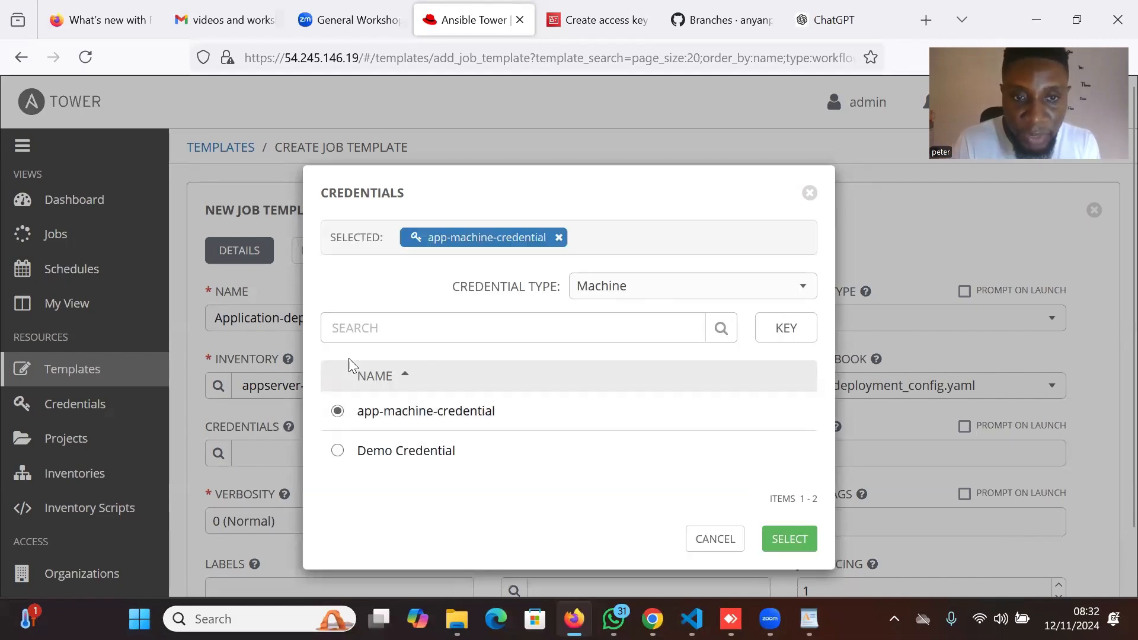
pyautogui.click(793, 545)
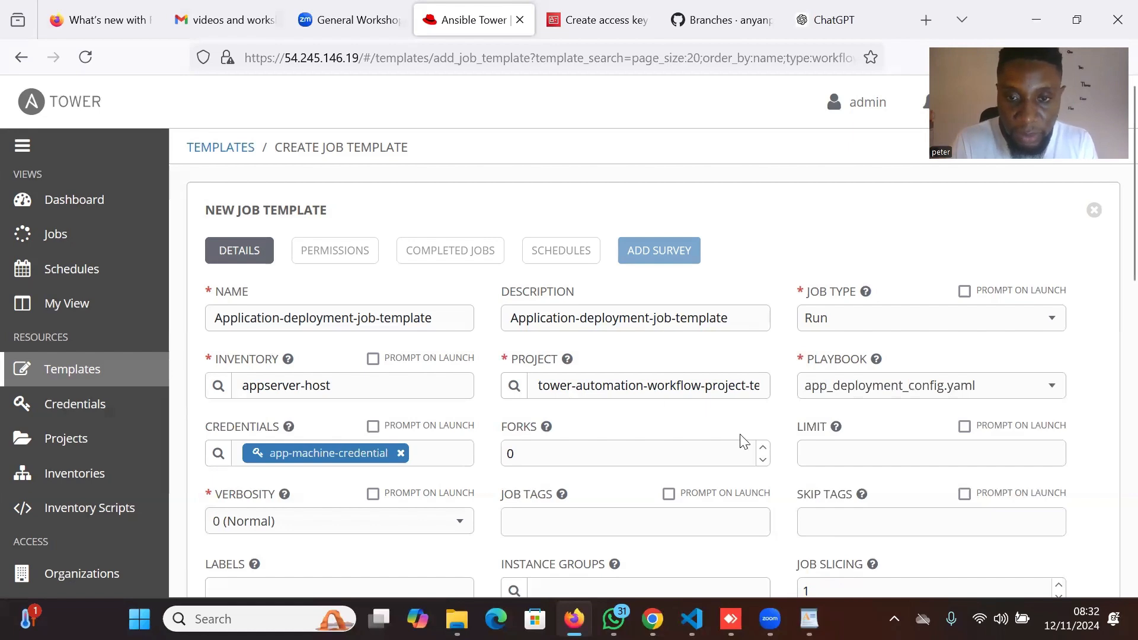
# Set verbosity to 5 (WinRM Debug) and save Application-deployment-job-template.
pyautogui.scroll(-4, 741, 451)
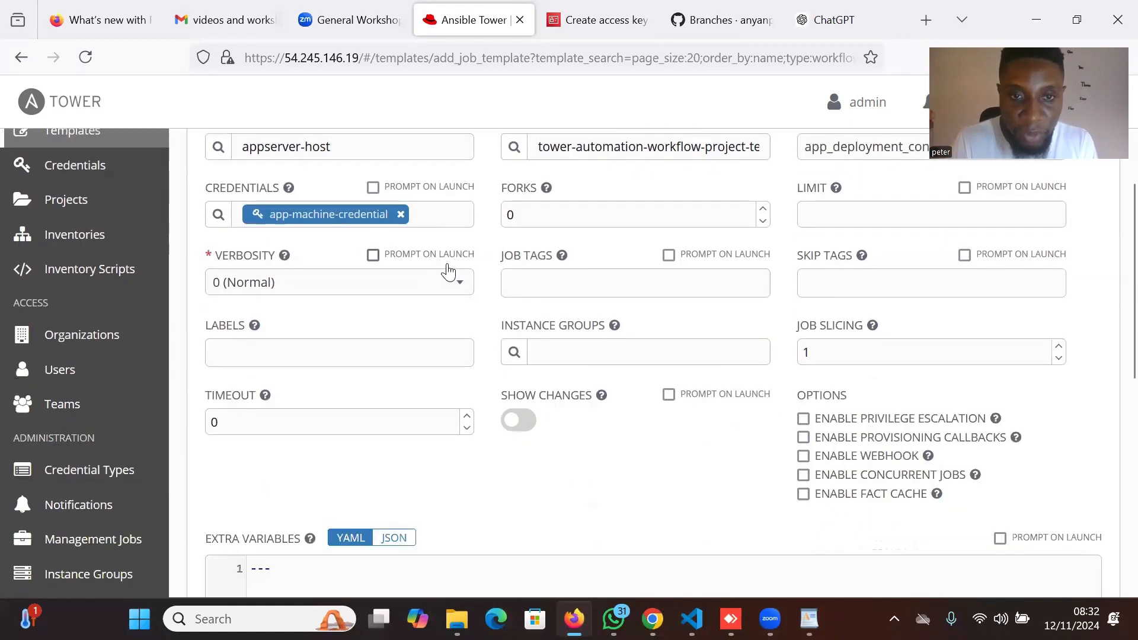
pyautogui.click(451, 279)
pyautogui.scroll(-1, 421, 375)
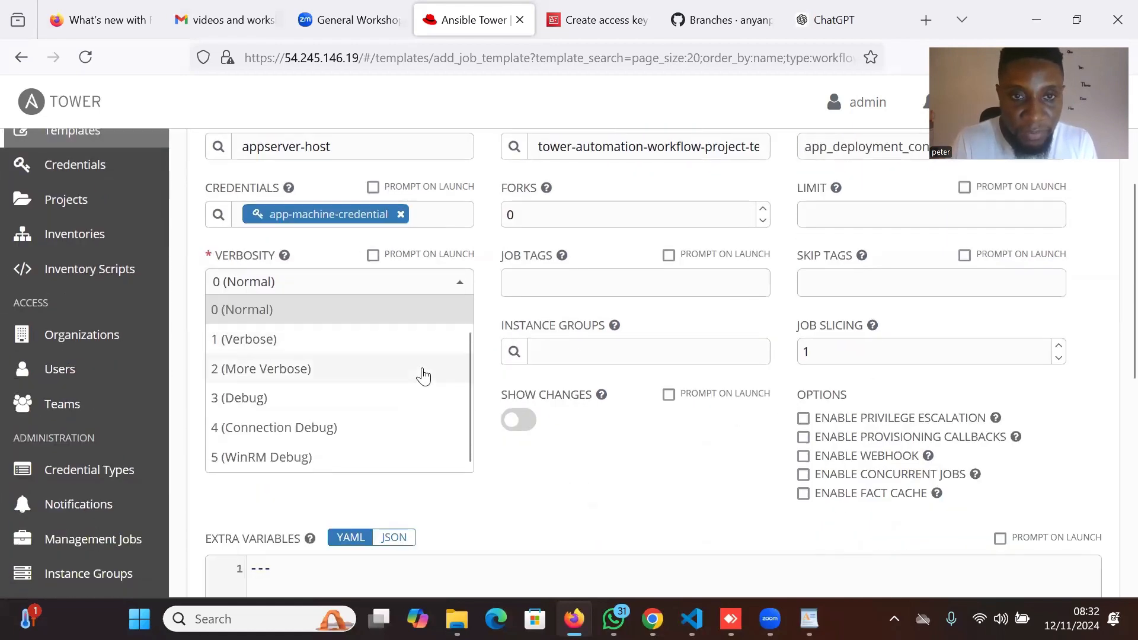
pyautogui.click(350, 458)
pyautogui.scroll(-3, 804, 415)
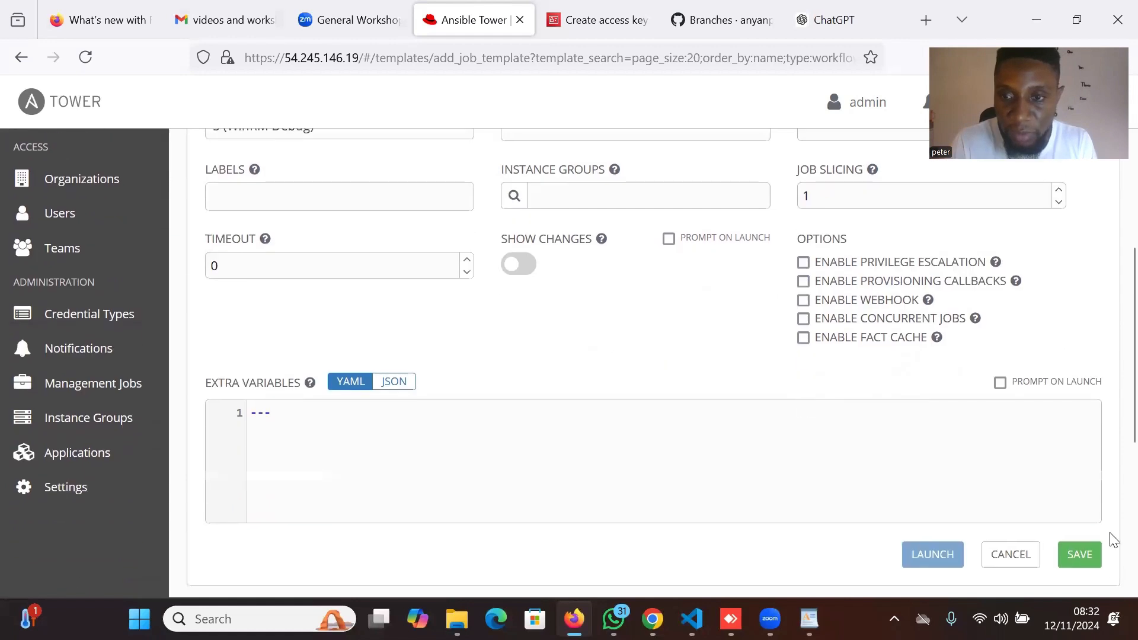
pyautogui.click(1076, 556)
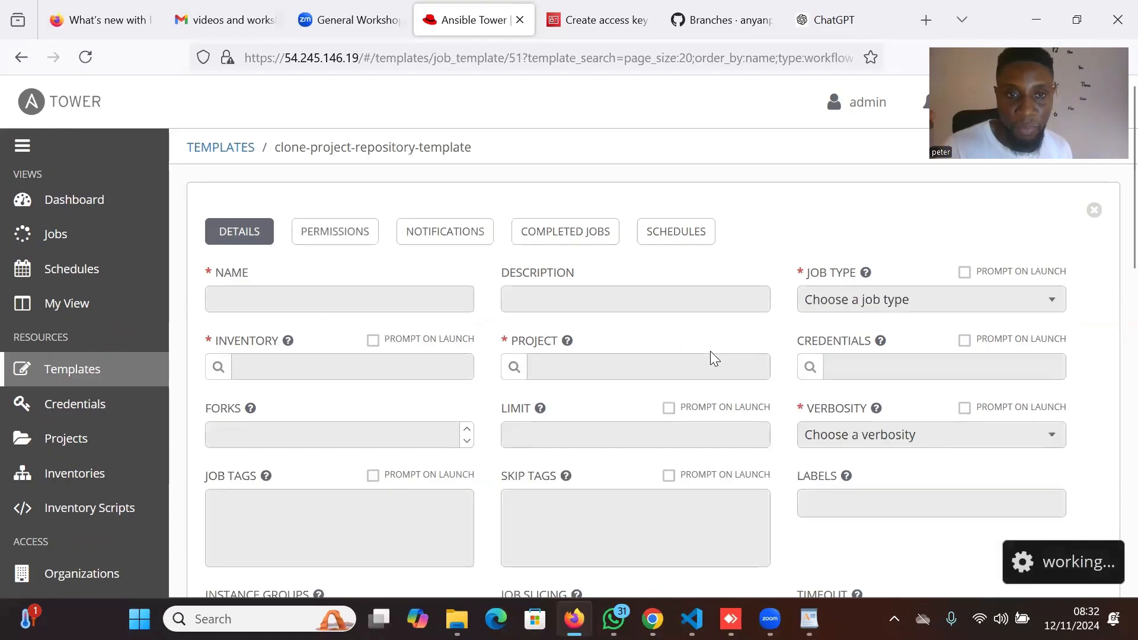
pyautogui.scroll(-12, 582, 324)
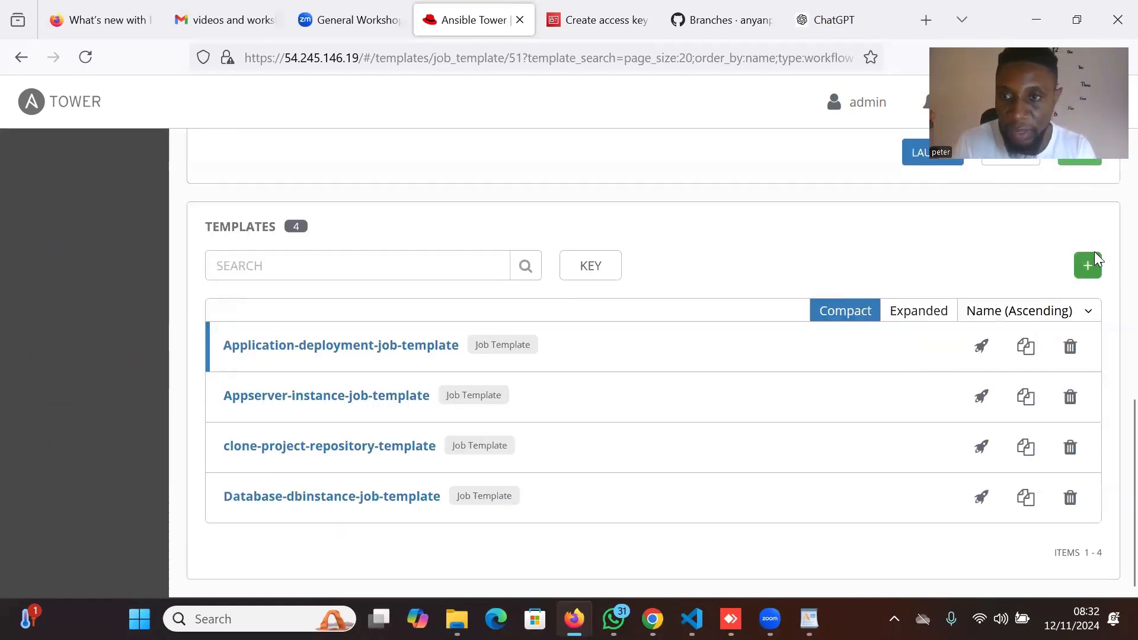
# Start another job template and name it 'configure-application-db-integration-template'.
pyautogui.click(1089, 270)
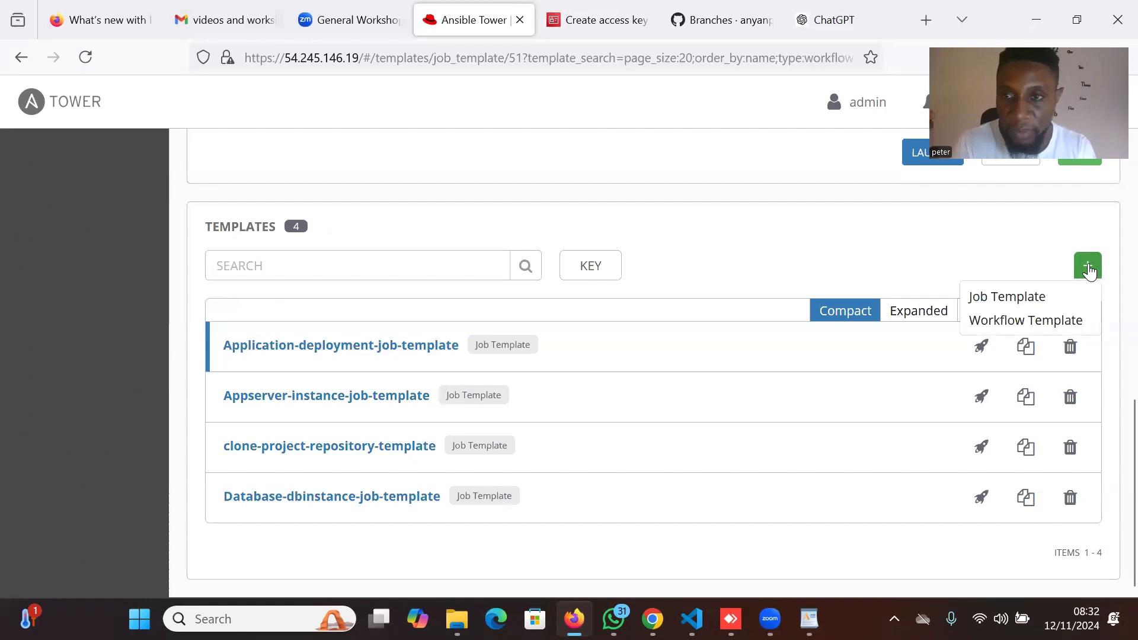
pyautogui.click(1038, 300)
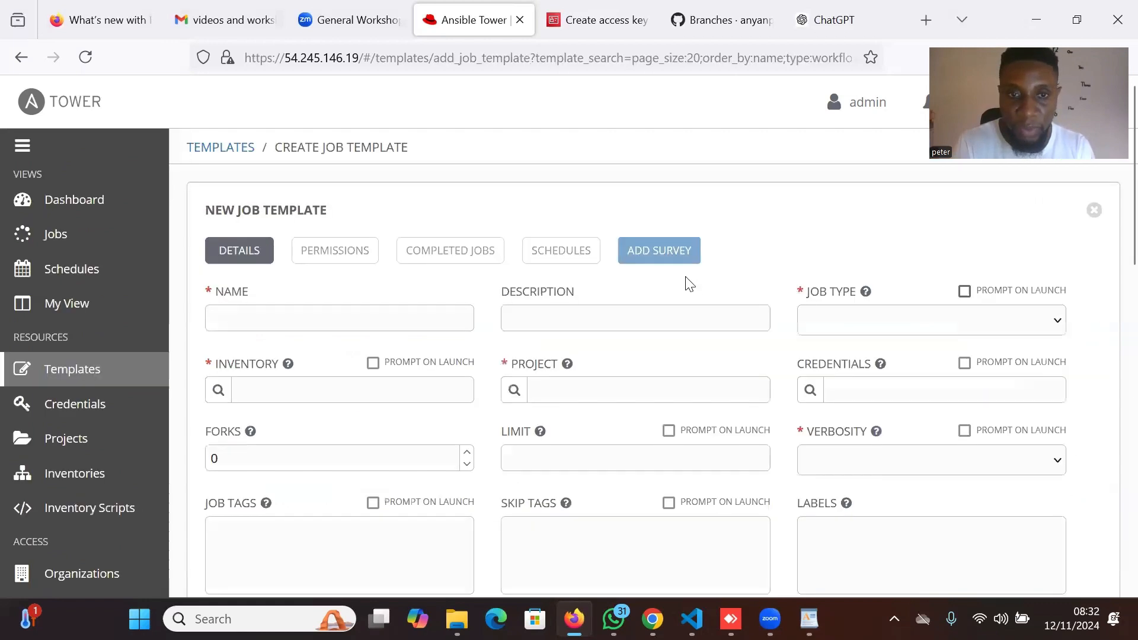
pyautogui.click(294, 320)
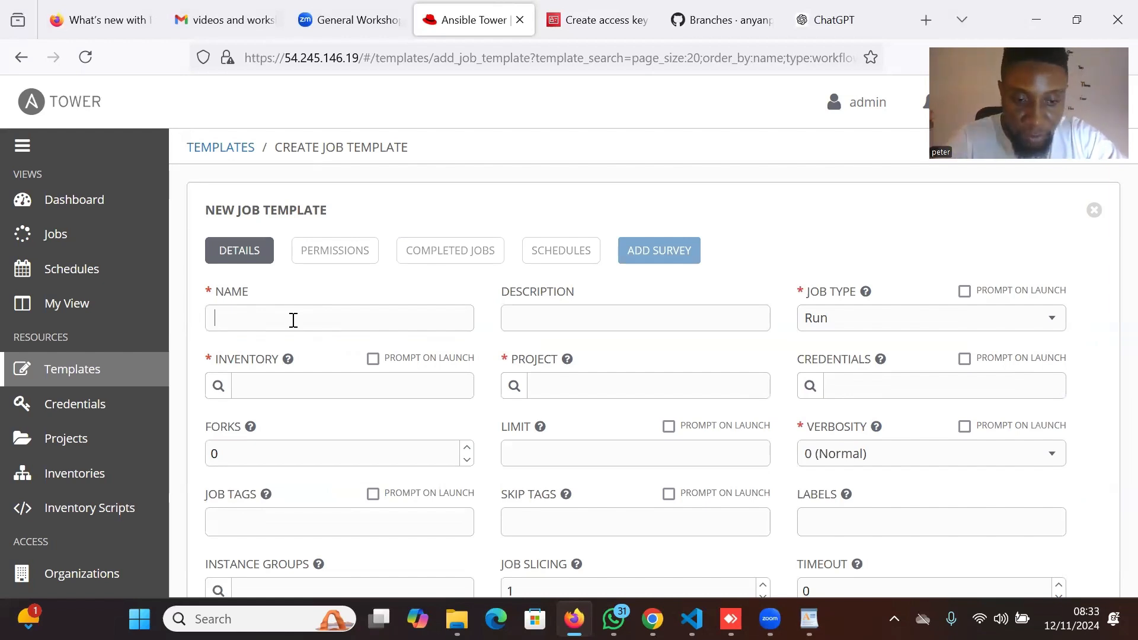
pyautogui.write('co')
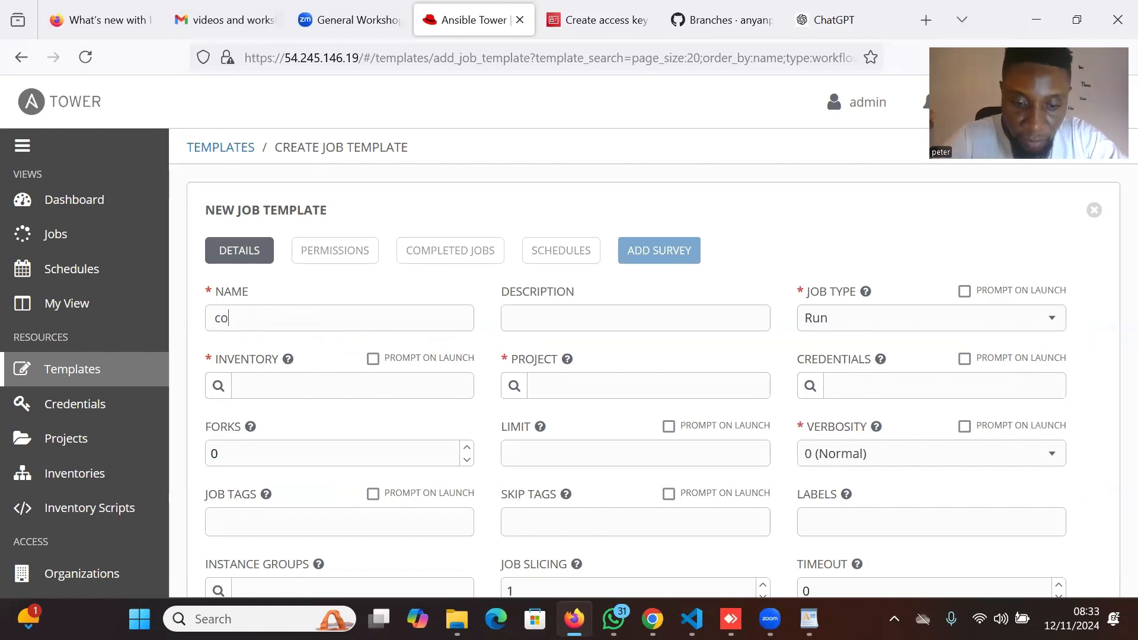
pyautogui.write('nfig')
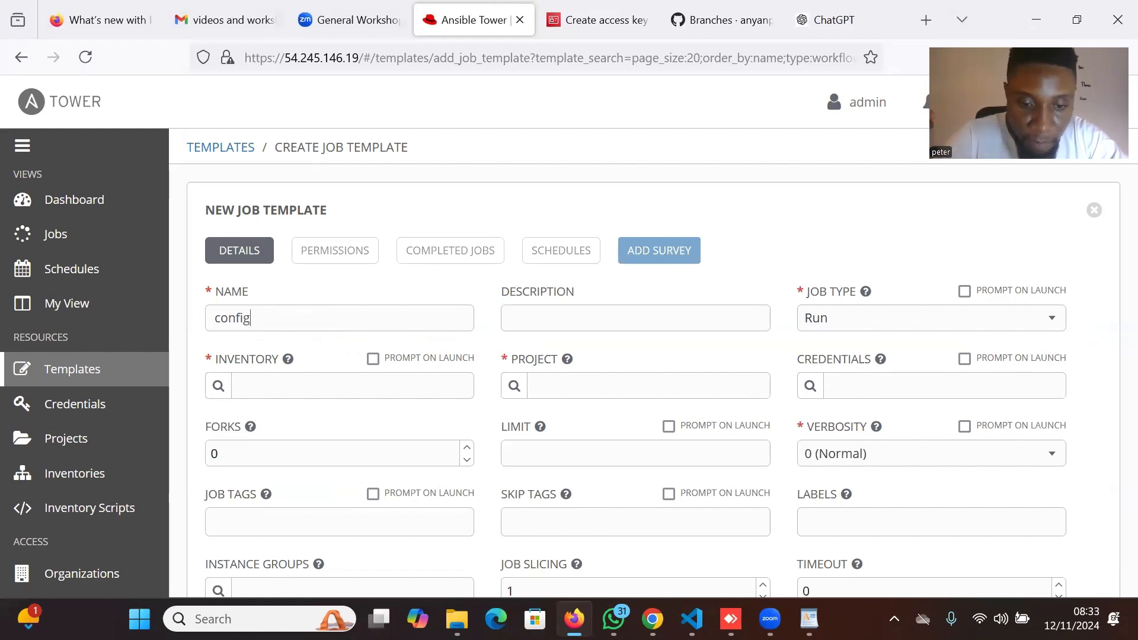
pyautogui.write('rure')
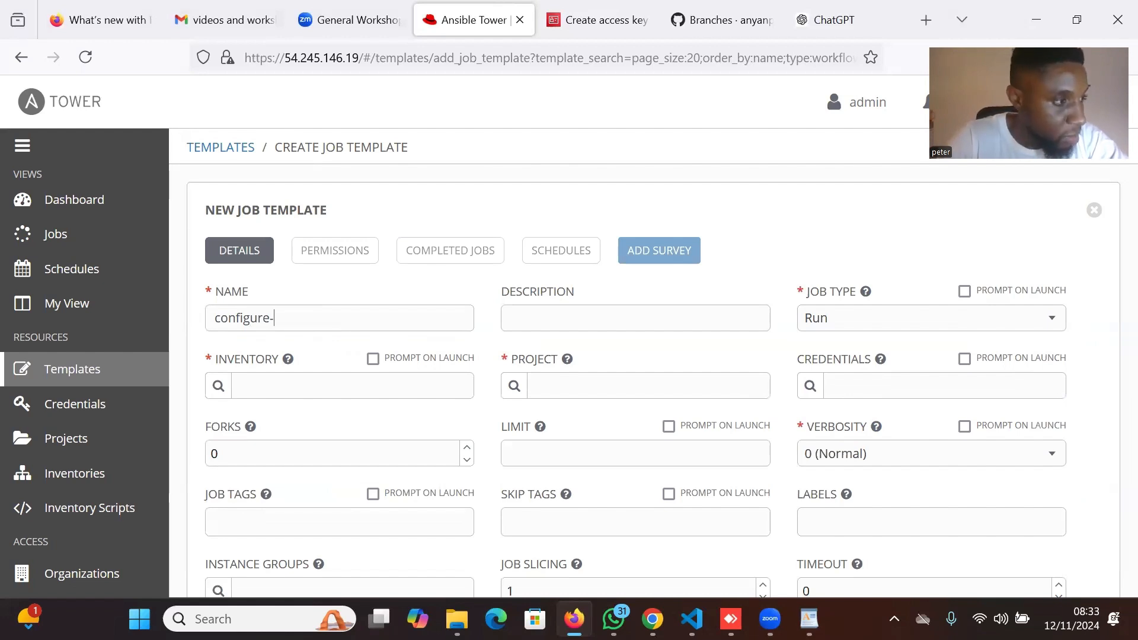
pyautogui.write('-applic')
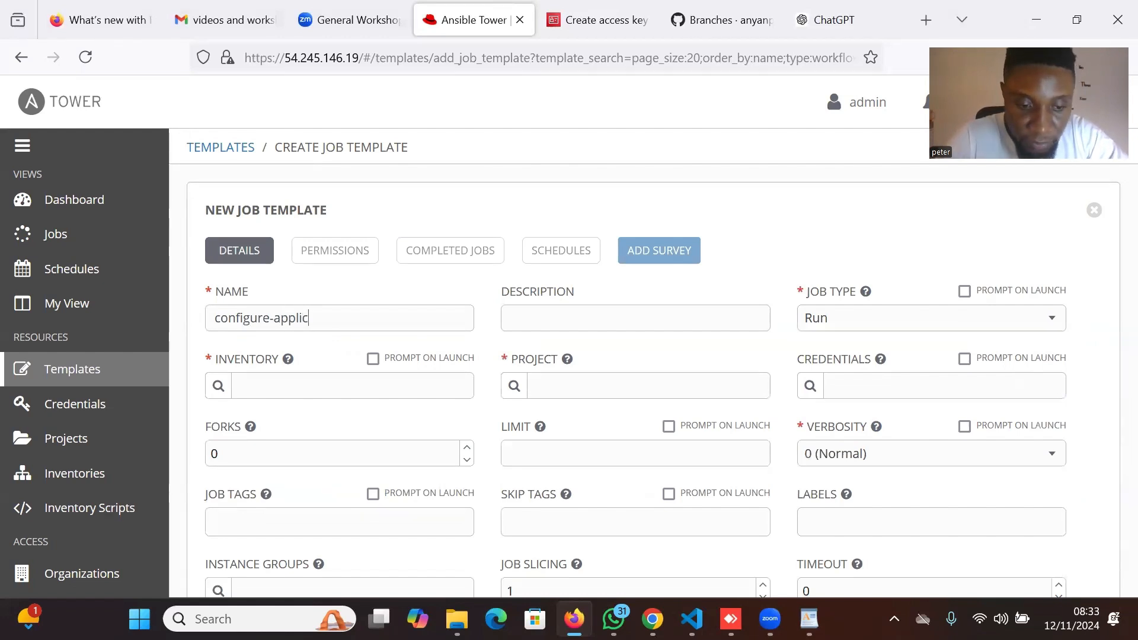
pyautogui.write('ation-db-')
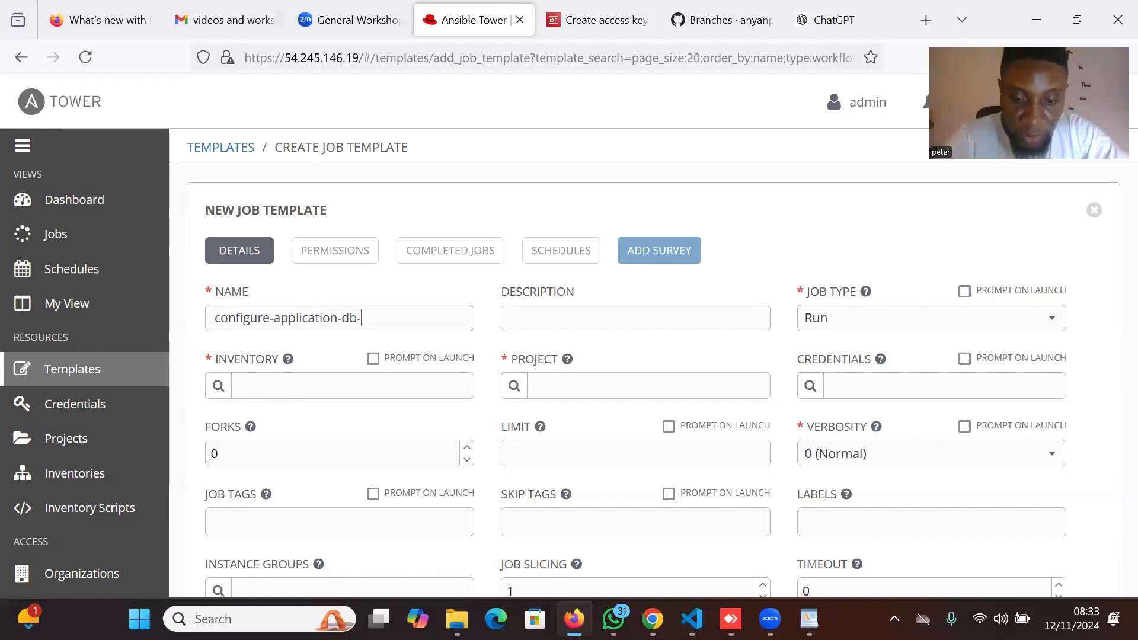
pyautogui.write('inte')
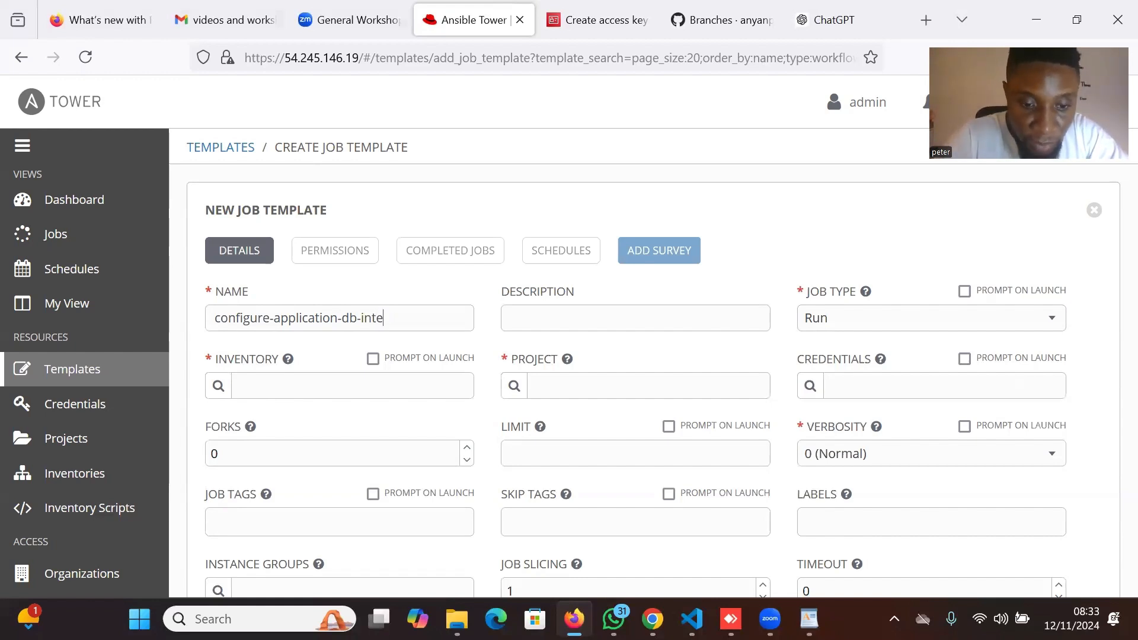
pyautogui.write('rggration-')
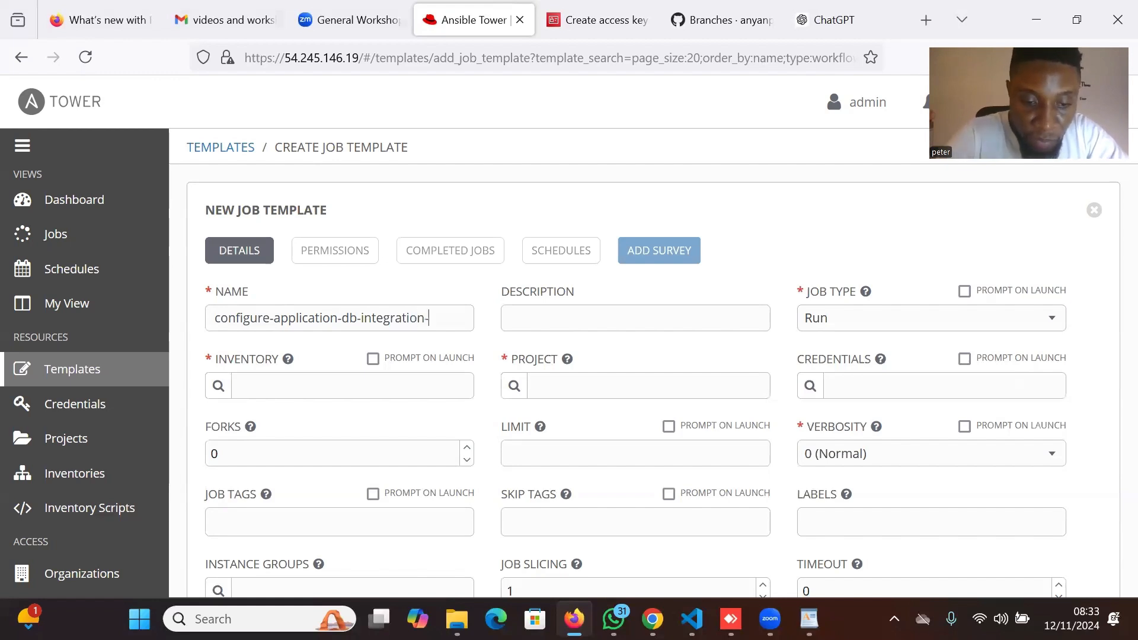
pyautogui.write('template')
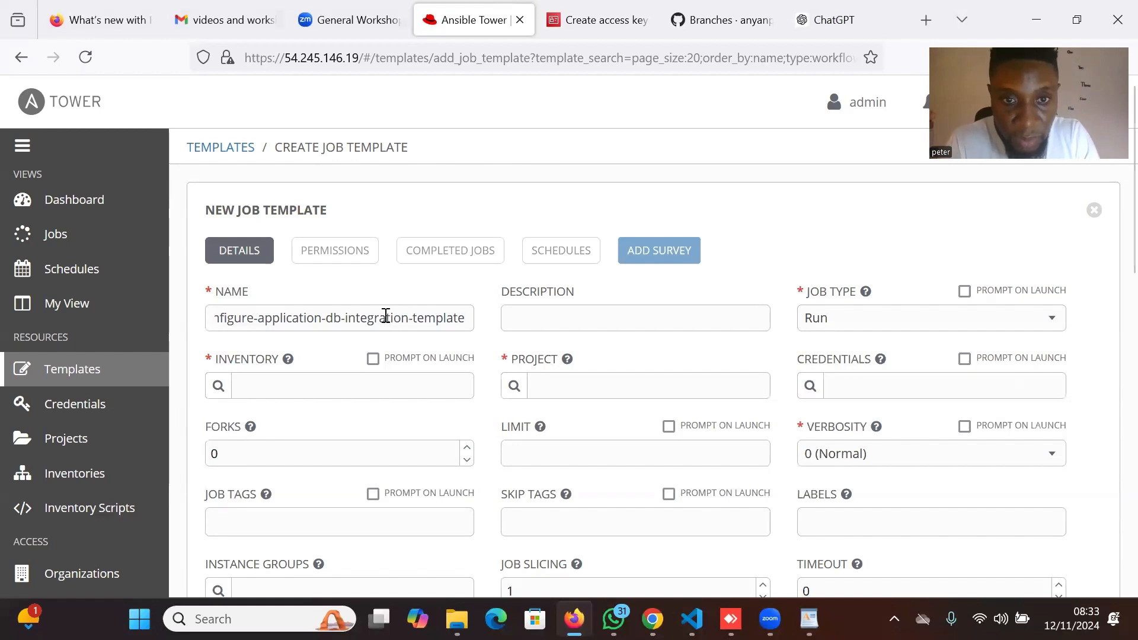
# Copy the template name into the description field.
pyautogui.moveTo(462, 318); pyautogui.dragTo(212, 318)
pyautogui.hotkey('ctrl', 'c')
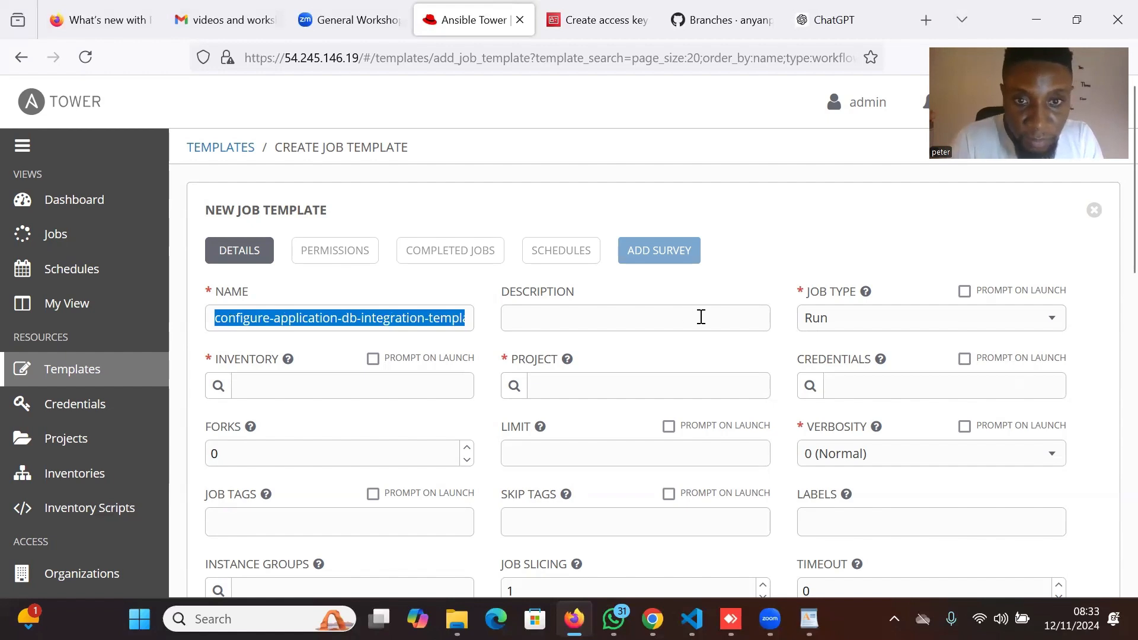
pyautogui.click(607, 321)
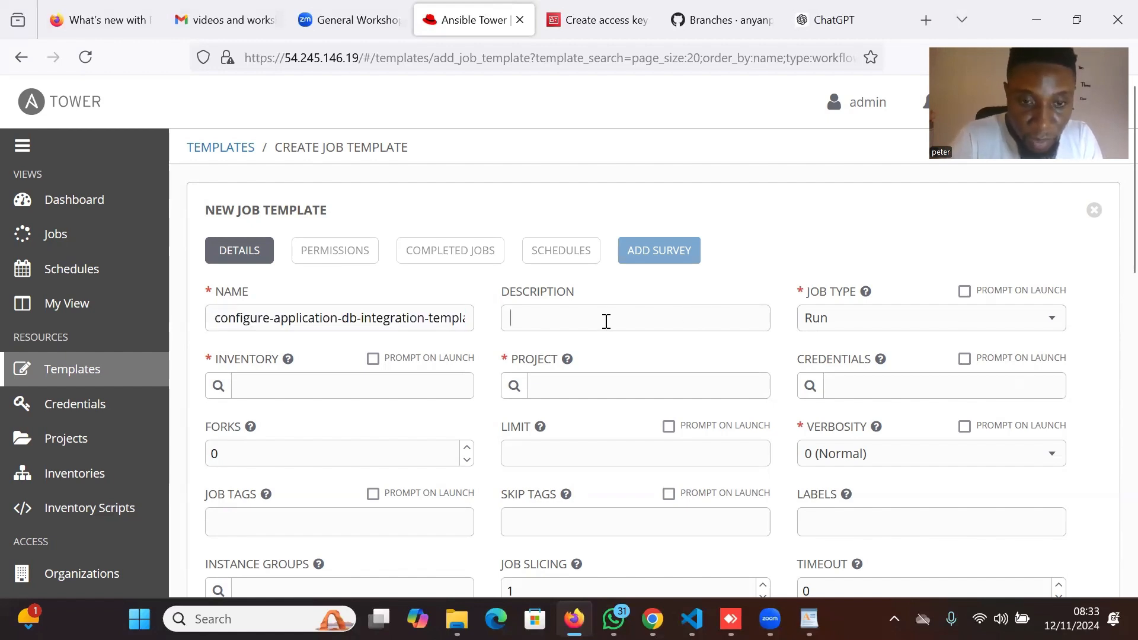
pyautogui.hotkey('ctrl', 'v')
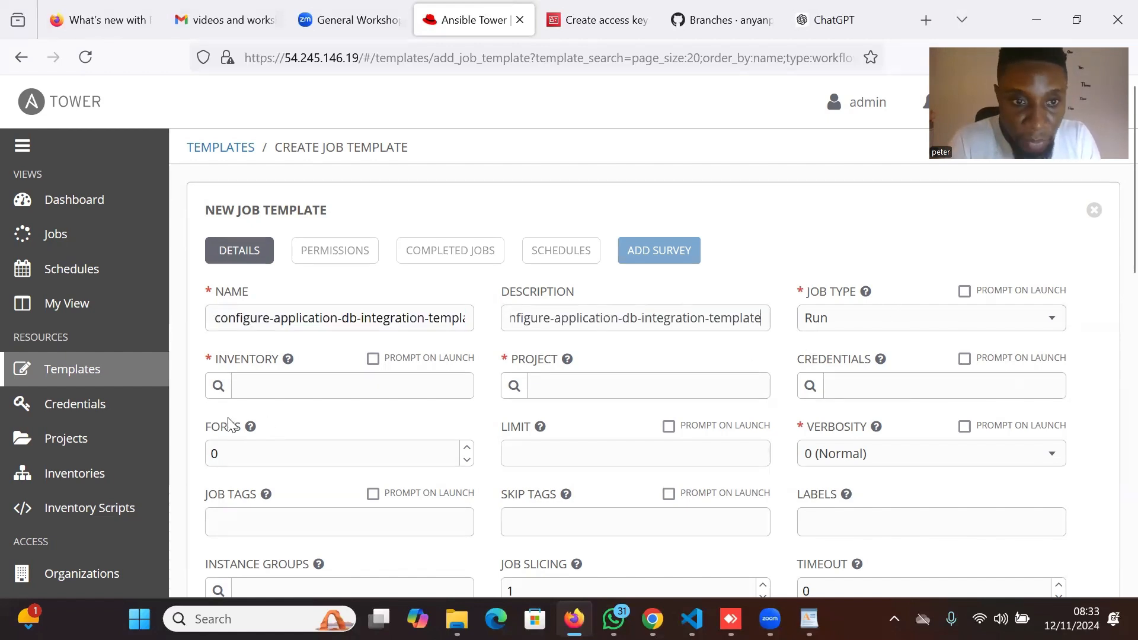
# Set the inventory to appserver-host and the project to tower-automation-workflow-project-template.
pyautogui.click(219, 385)
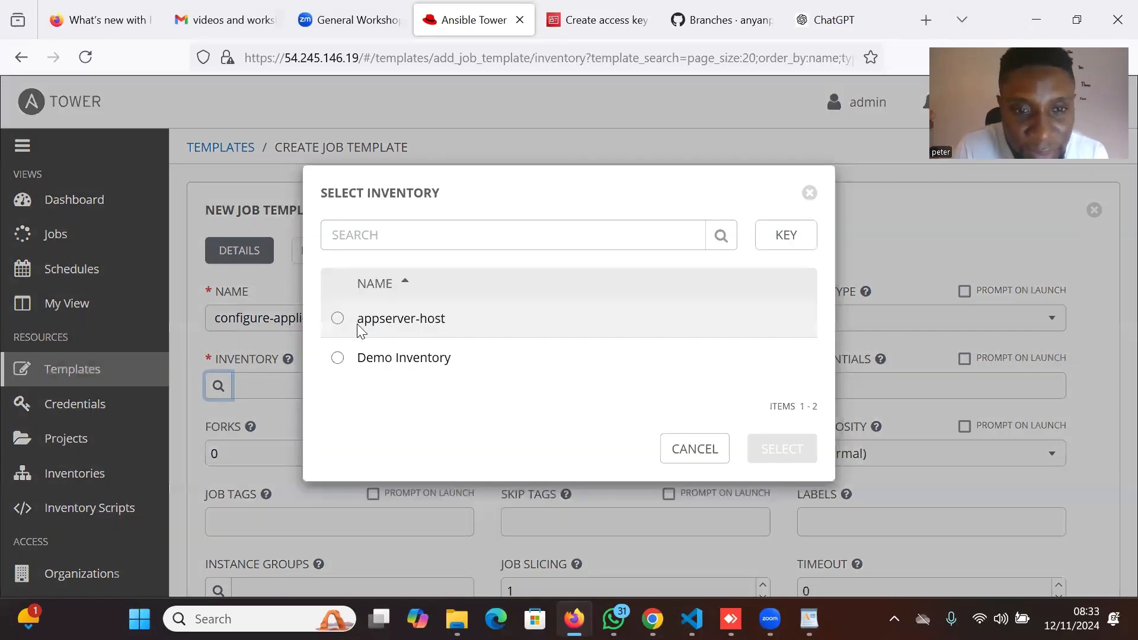
pyautogui.click(357, 324)
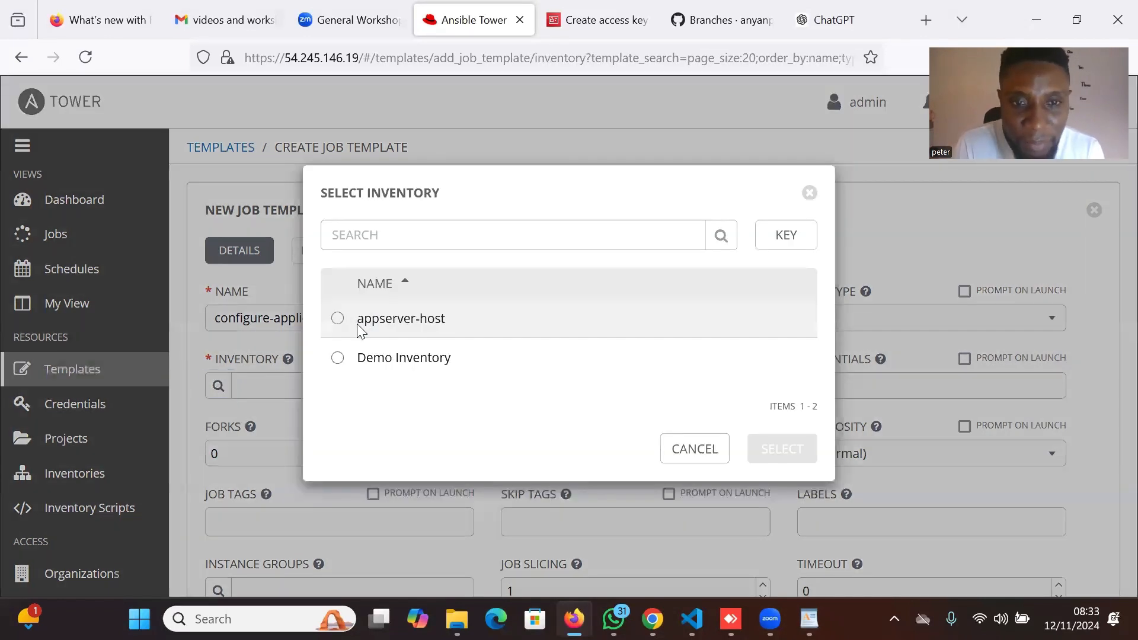
pyautogui.click(791, 448)
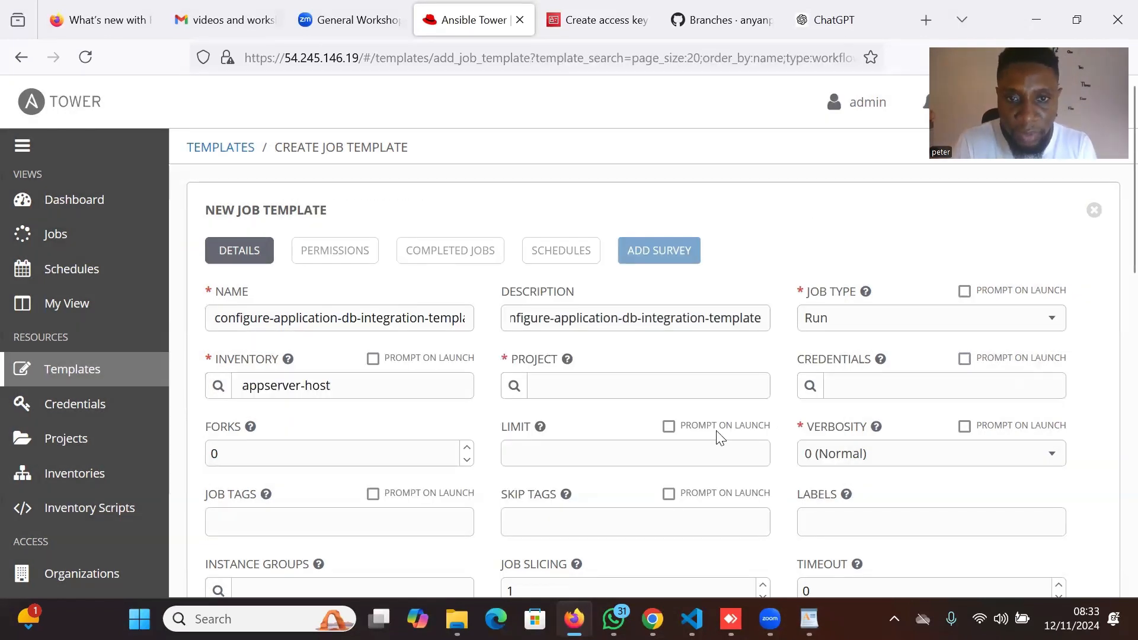
pyautogui.click(514, 388)
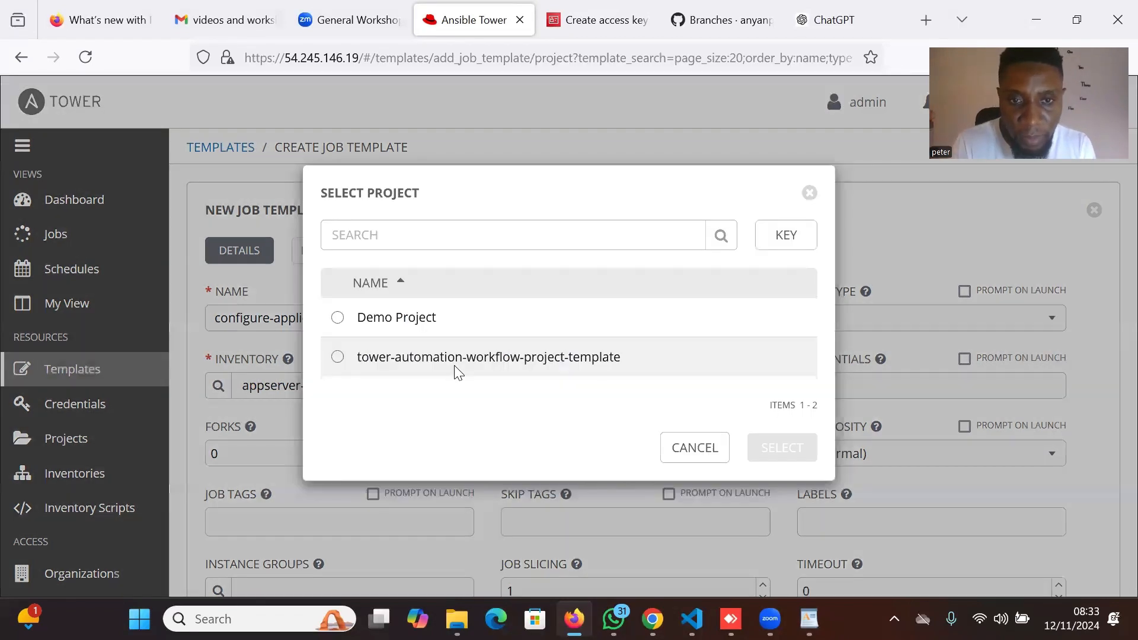
pyautogui.click(456, 370)
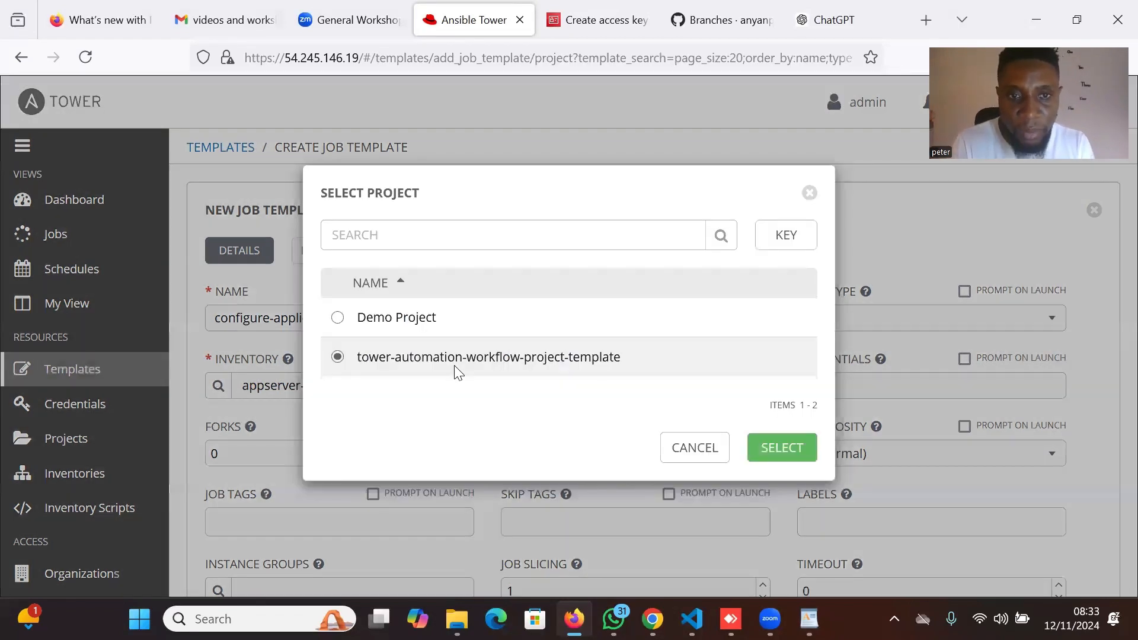
pyautogui.click(792, 448)
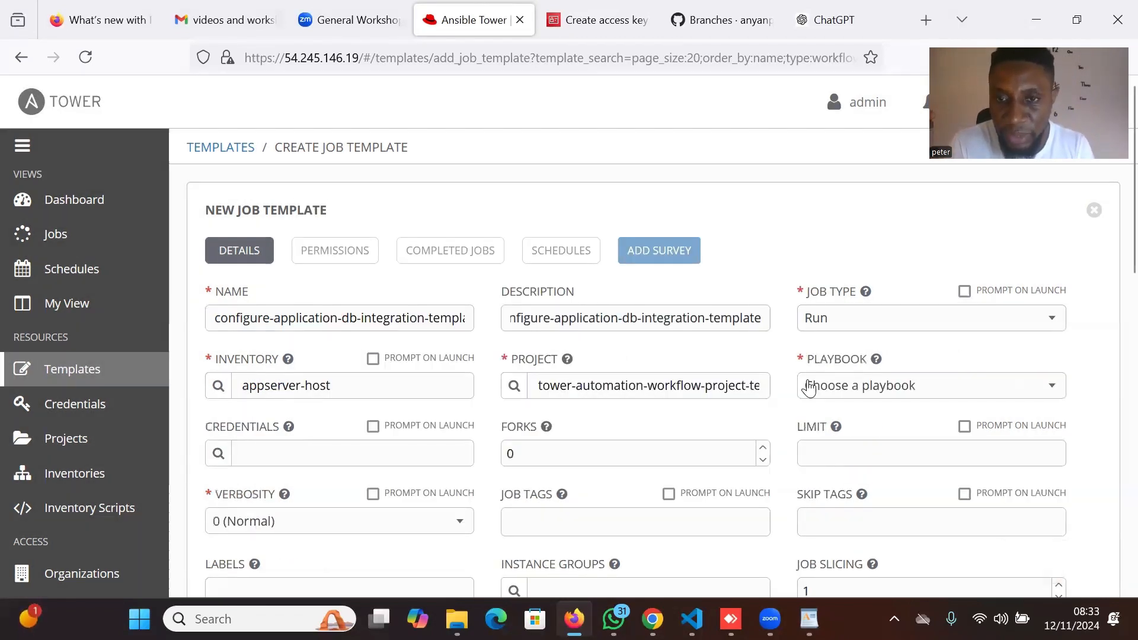
# Choose app_db_config.yaml as the playbook.
pyautogui.click(978, 384)
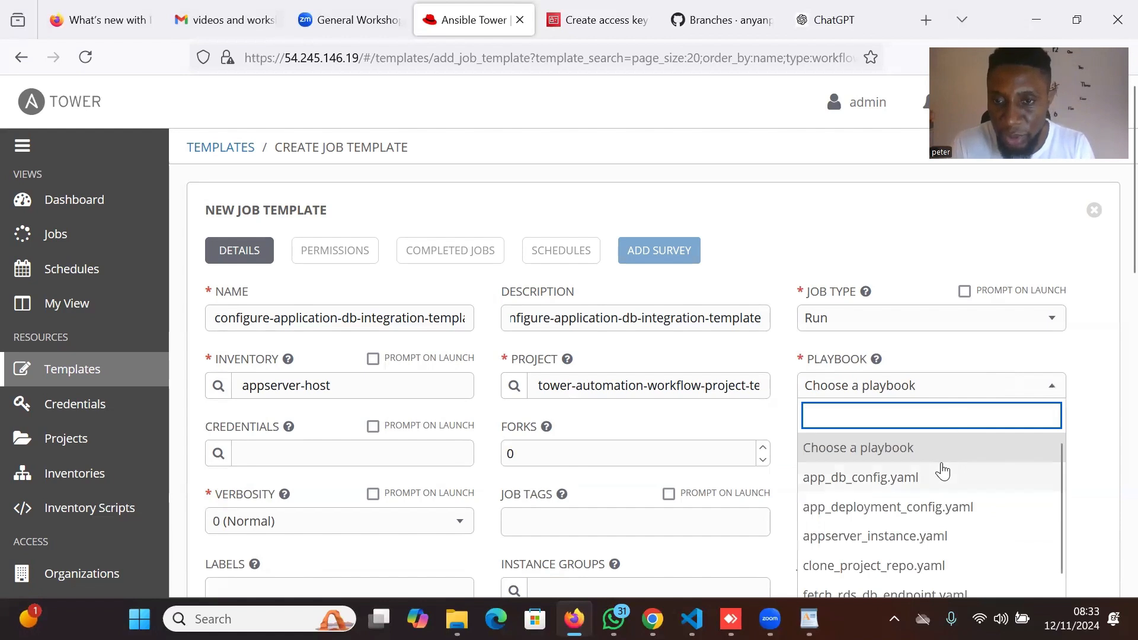
pyautogui.scroll(-1, 942, 472)
pyautogui.scroll(1, 942, 471)
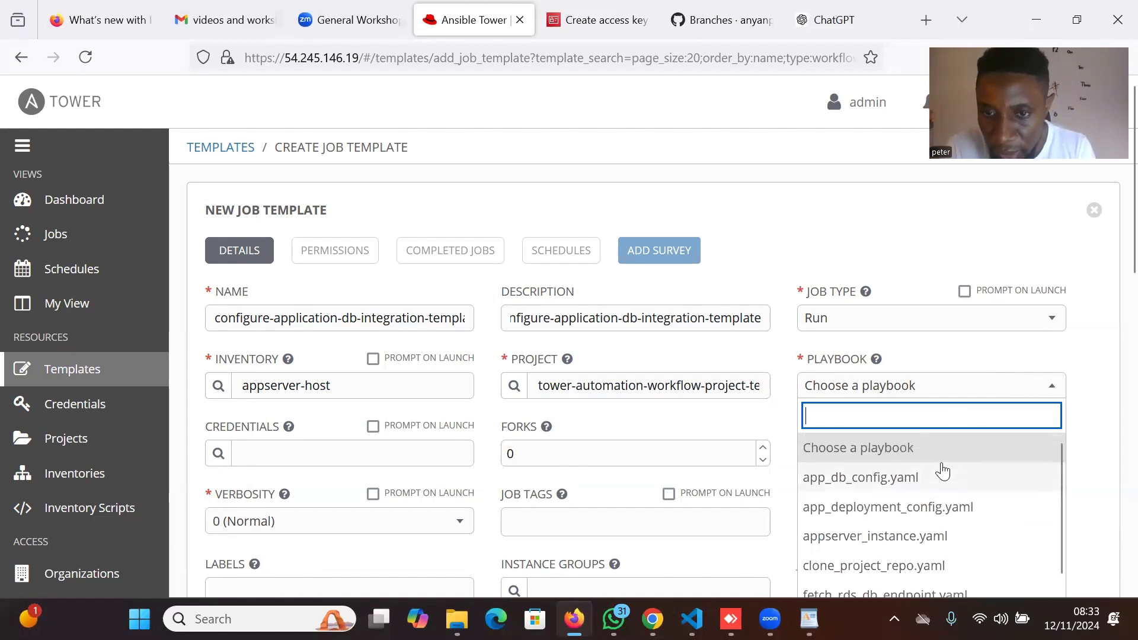
pyautogui.click(885, 479)
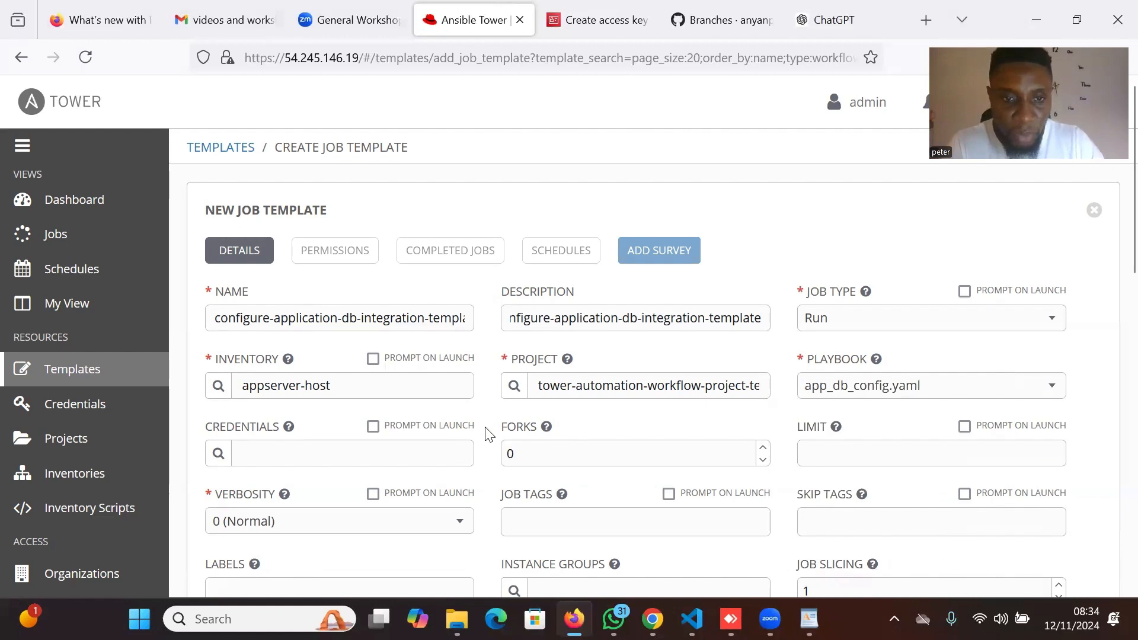
# Attach the app-machine-credential machine credential to the template.
pyautogui.click(222, 457)
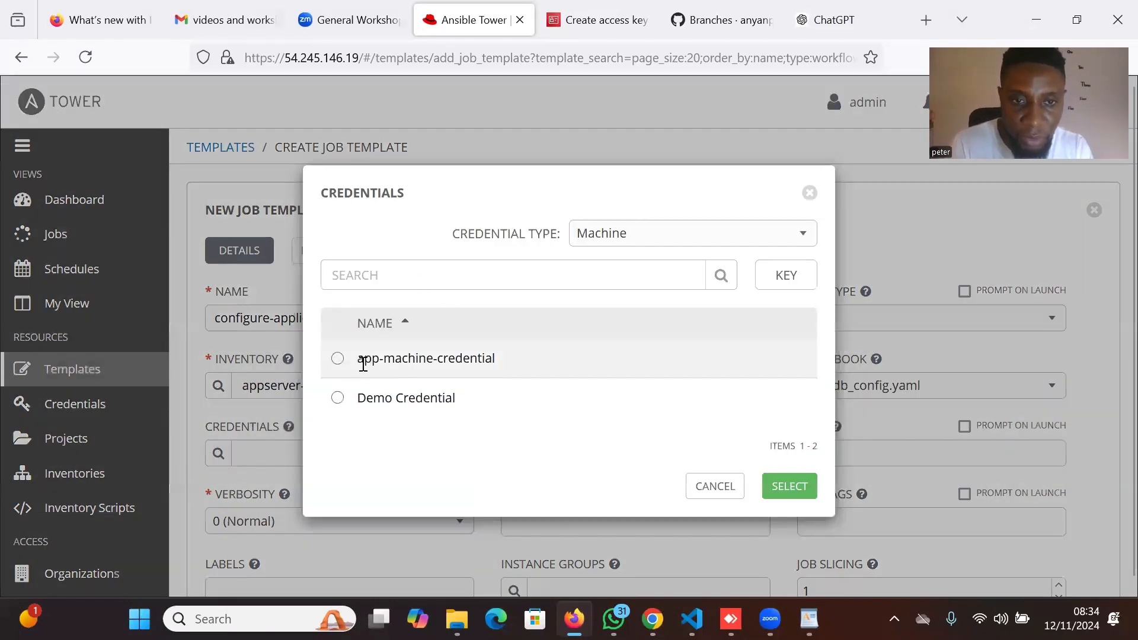
pyautogui.click(361, 364)
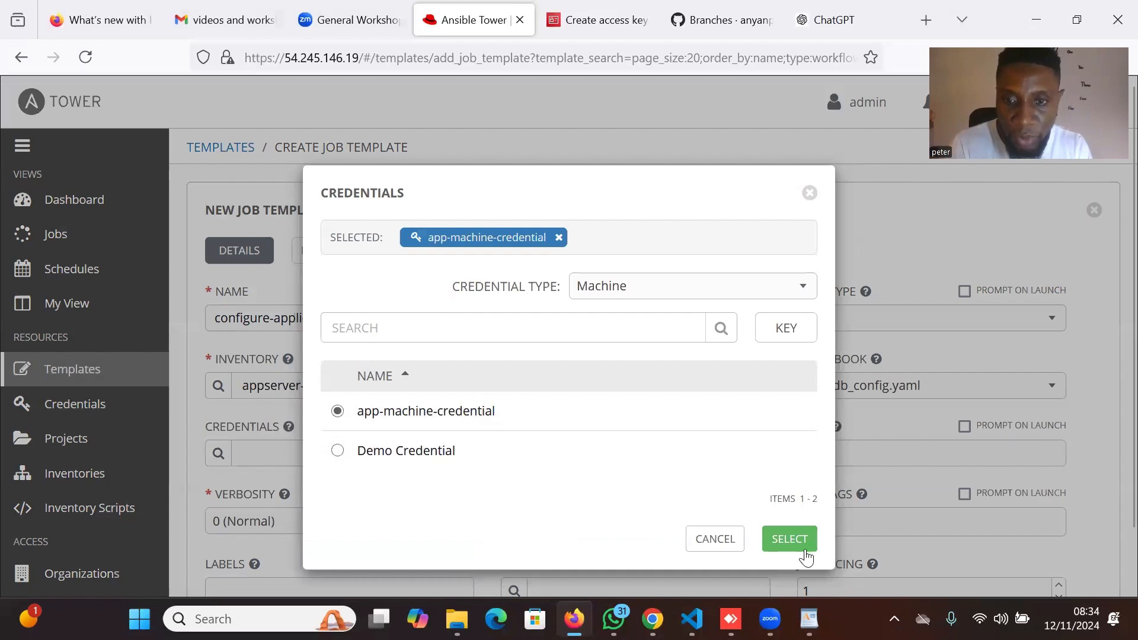
pyautogui.click(790, 540)
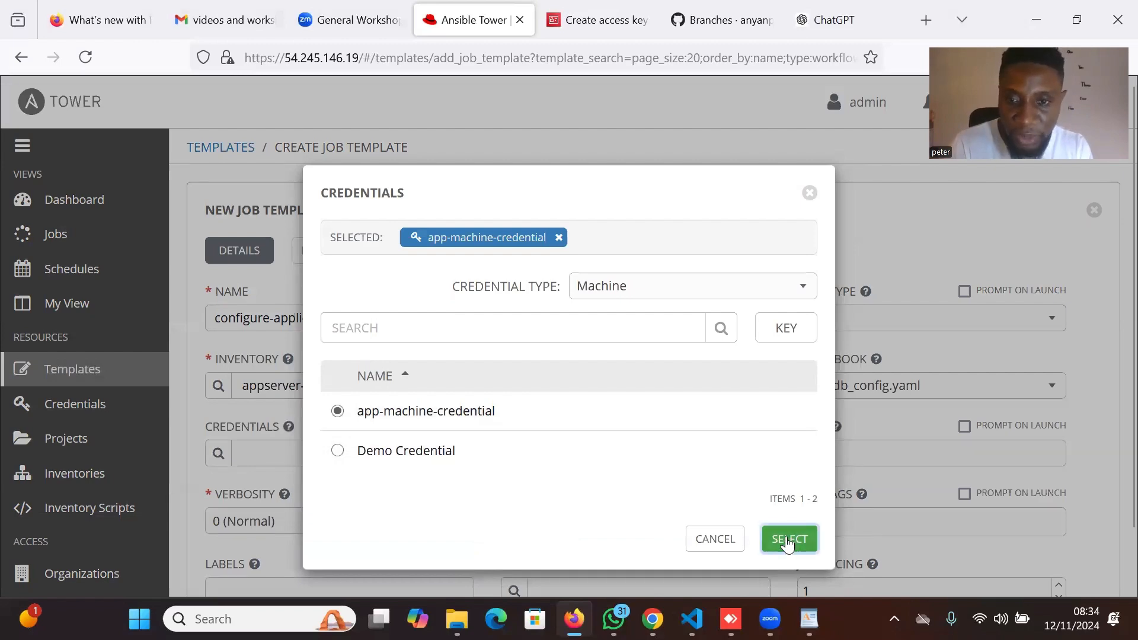
# Set verbosity to 5 (WinRM Debug) and save configure-application-db-integration-template.
pyautogui.scroll(-3, 759, 453)
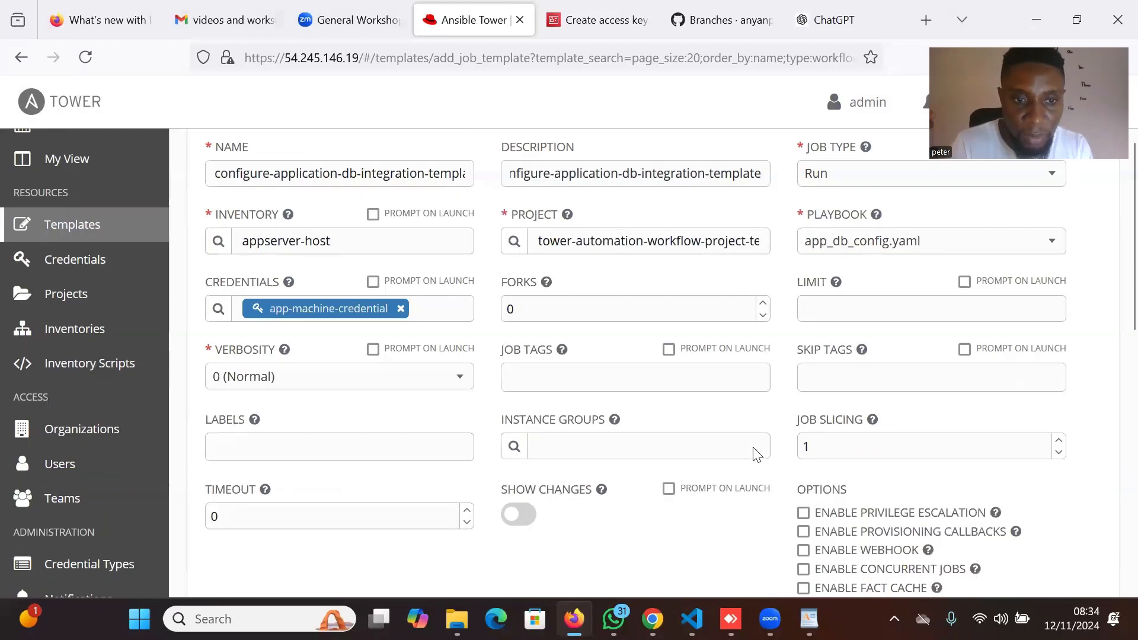
pyautogui.click(456, 376)
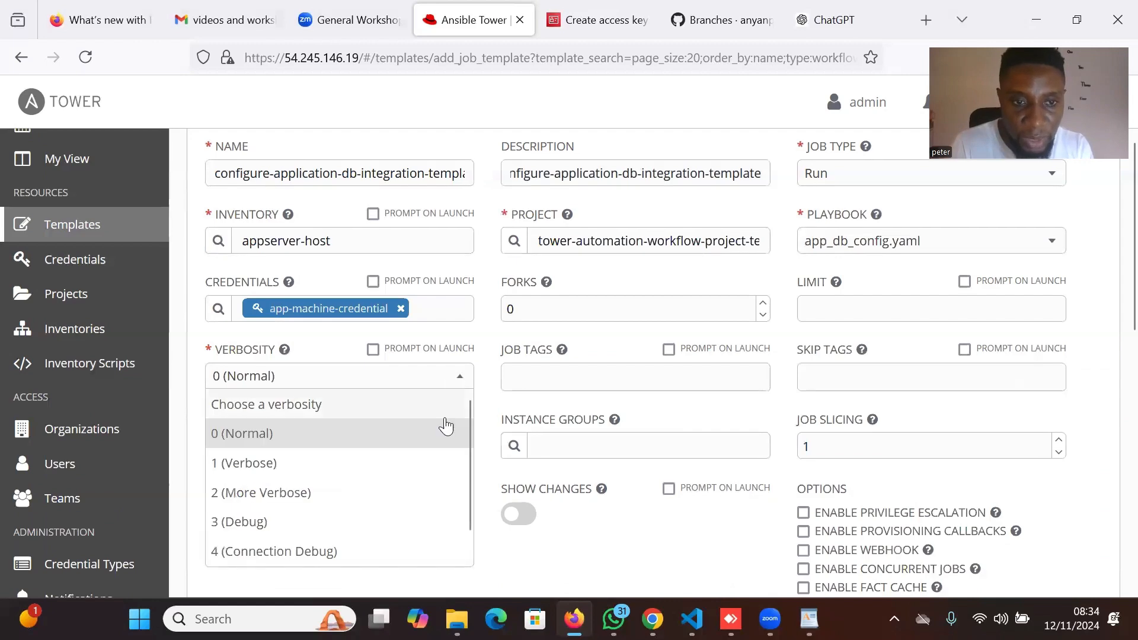
pyautogui.scroll(-1, 317, 556)
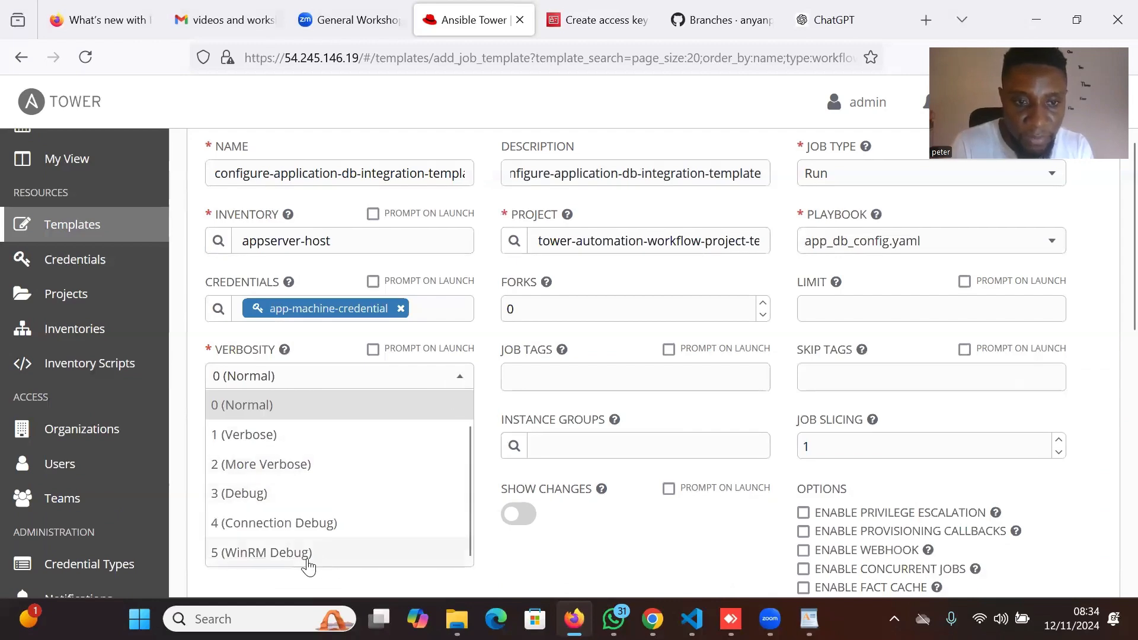
pyautogui.click(308, 560)
pyautogui.scroll(-6, 902, 521)
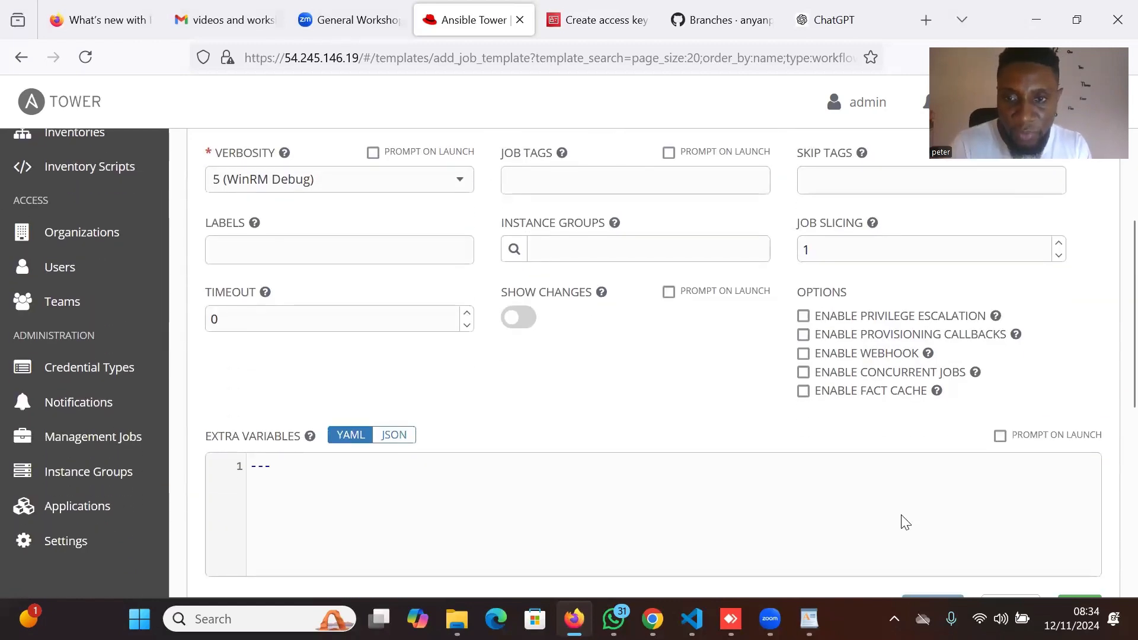
pyautogui.click(1071, 514)
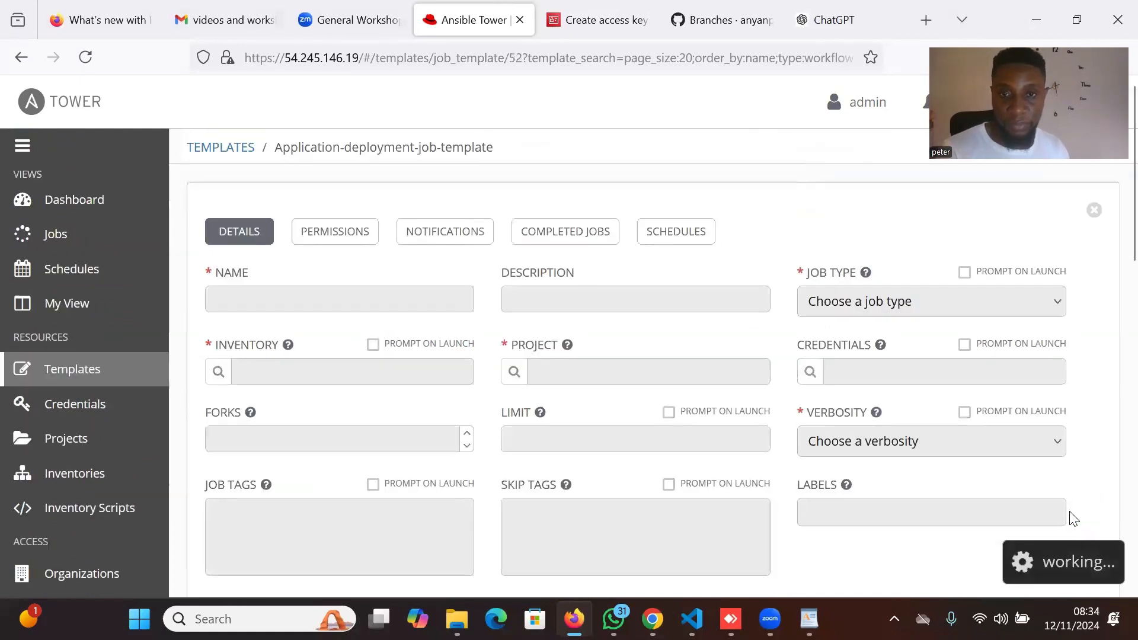
# Check the five-template list, then bring up the Job Template / Workflow Template add options.
pyautogui.scroll(-3, 859, 416)
pyautogui.scroll(-10, 858, 416)
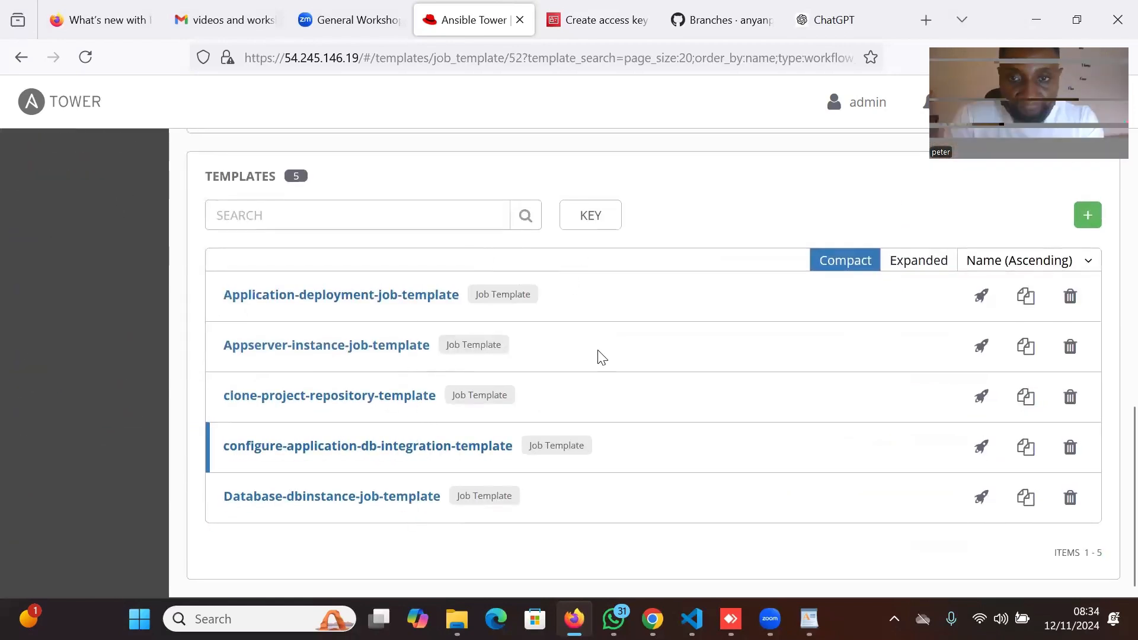
pyautogui.scroll(1, 644, 362)
pyautogui.scroll(2, 648, 362)
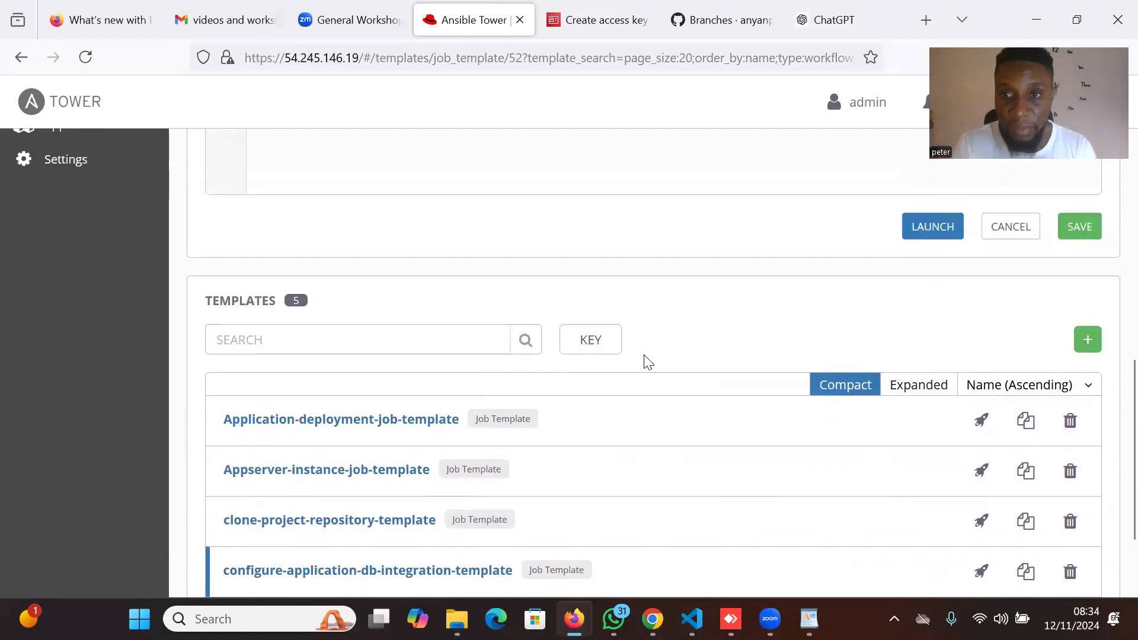
pyautogui.scroll(1, 648, 362)
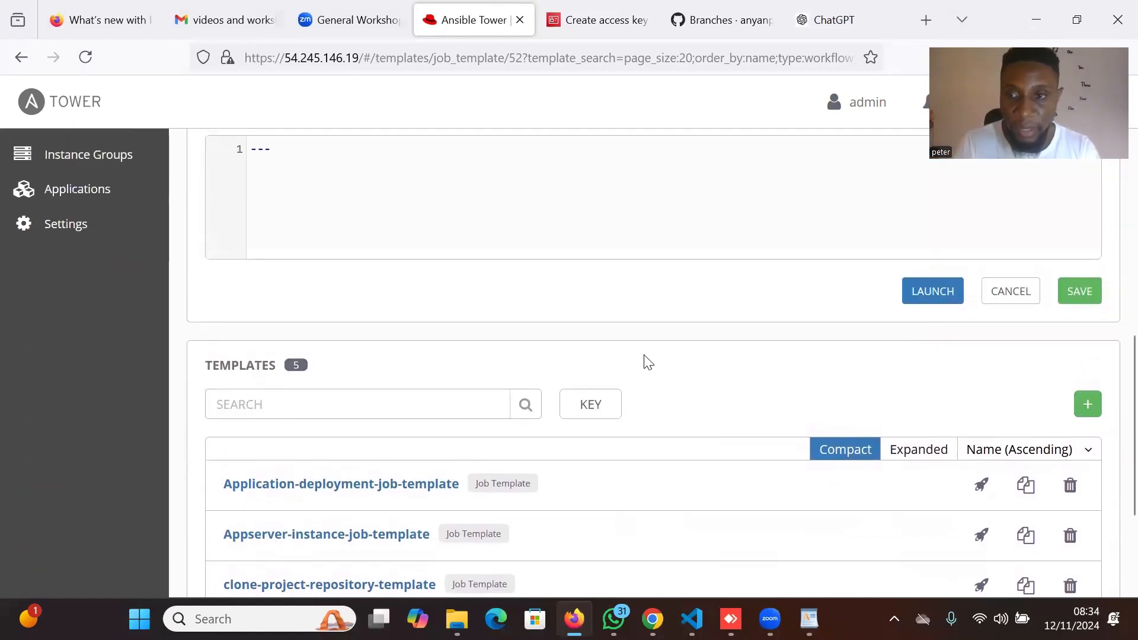
pyautogui.scroll(-1, 648, 362)
pyautogui.scroll(1, 647, 362)
pyautogui.scroll(-1, 648, 362)
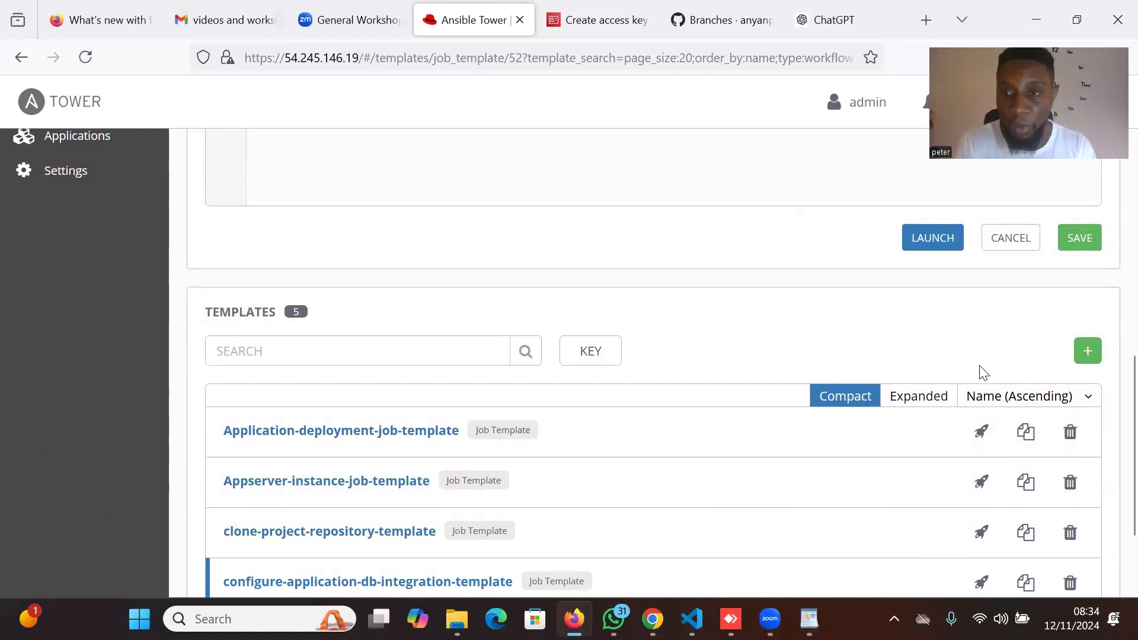
pyautogui.click(1098, 358)
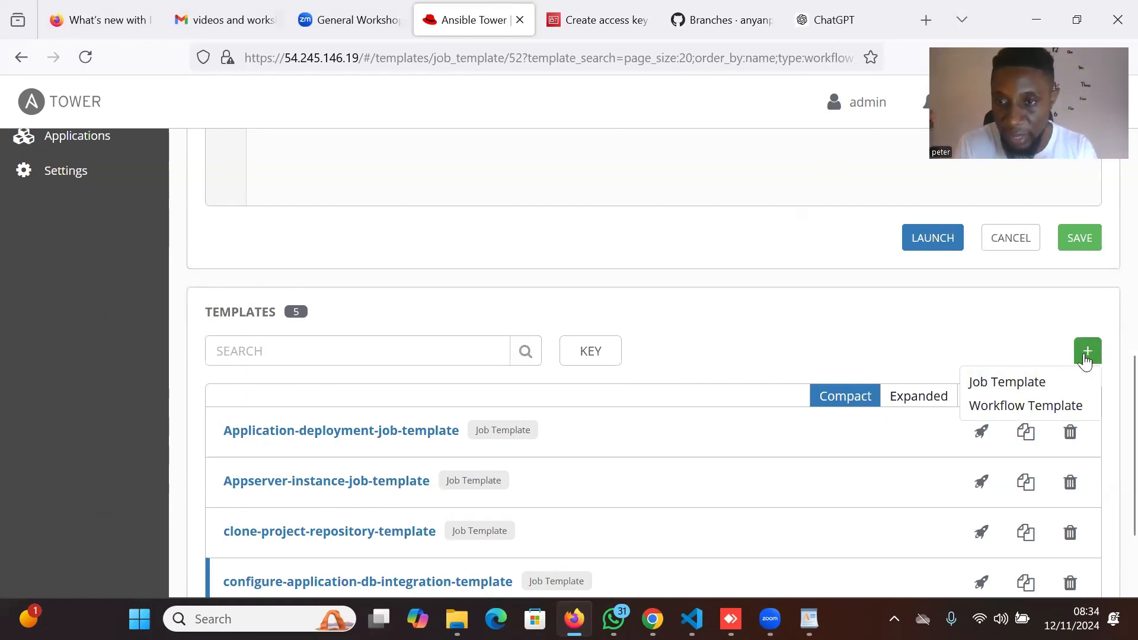
# Create a workflow template named and described 'Complete-project-automation-workflow'.
pyautogui.click(1032, 407)
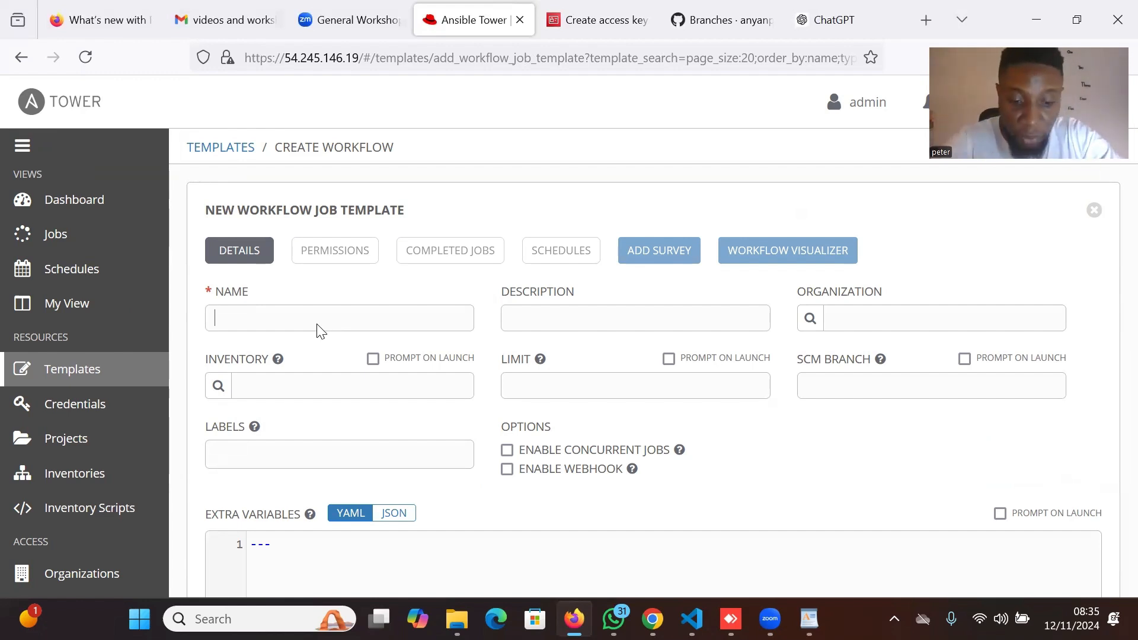
pyautogui.write('C')
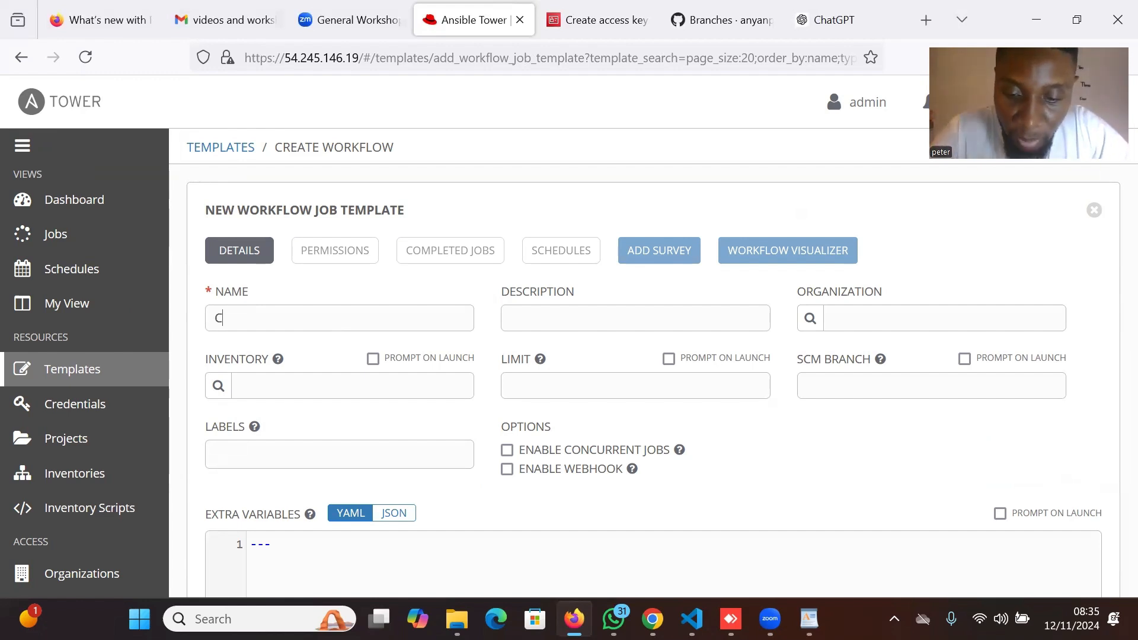
pyautogui.write('omplete')
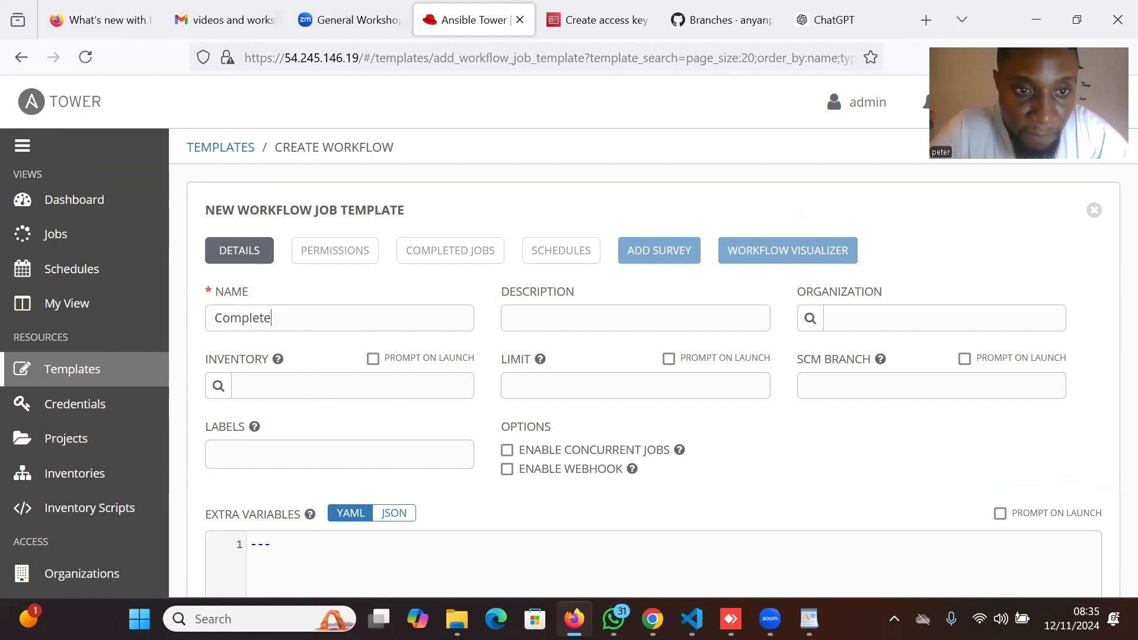
pyautogui.write('-p')
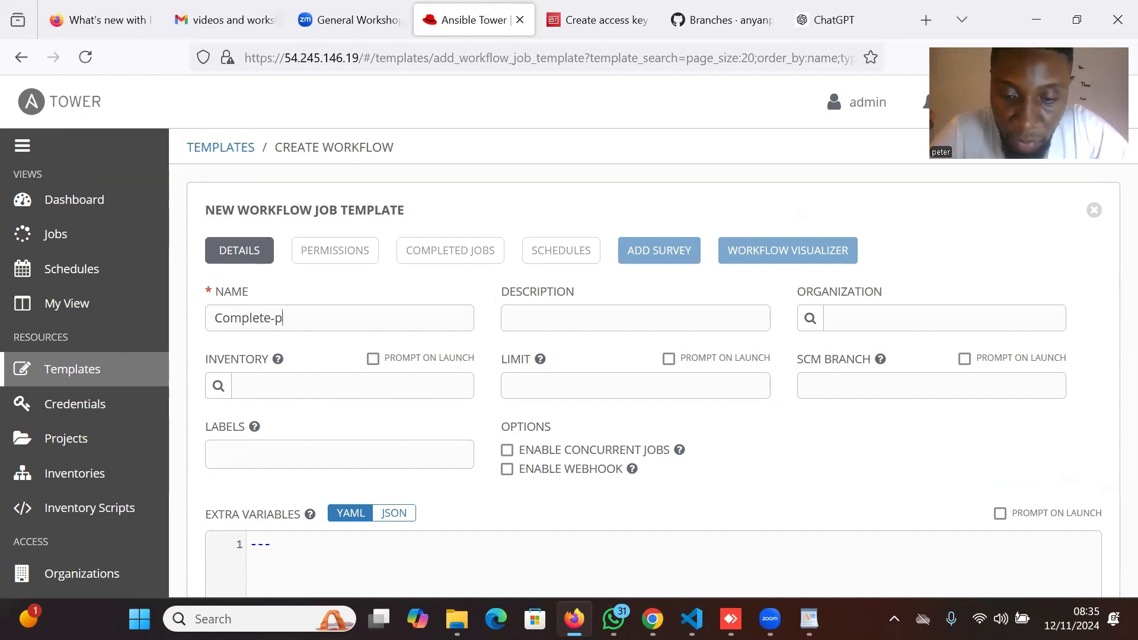
pyautogui.write('roject-')
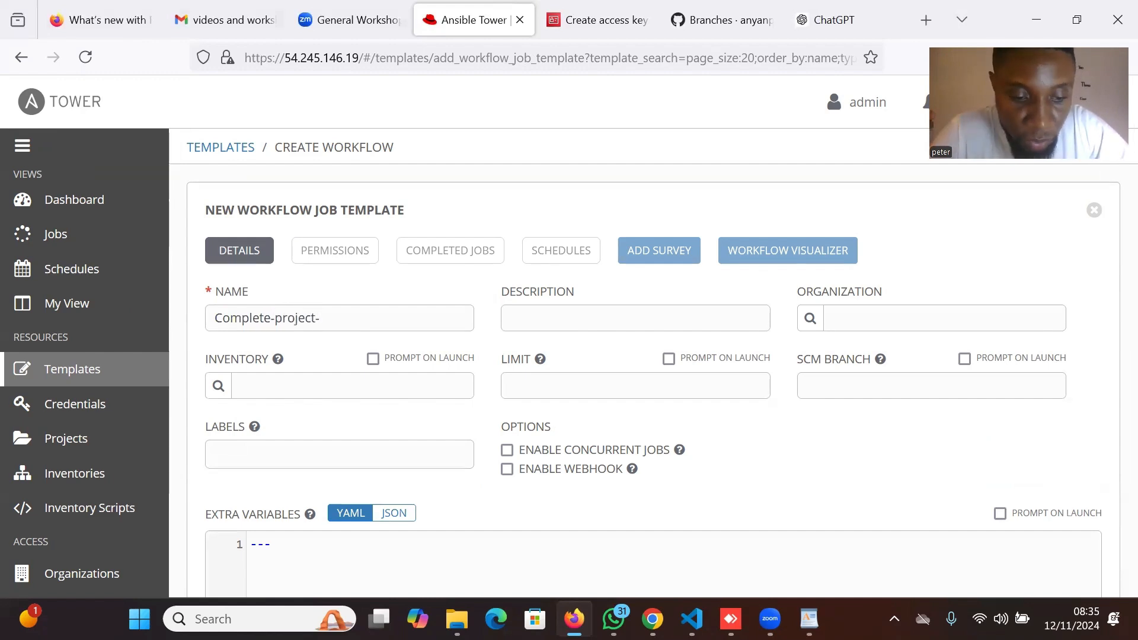
pyautogui.write('automat')
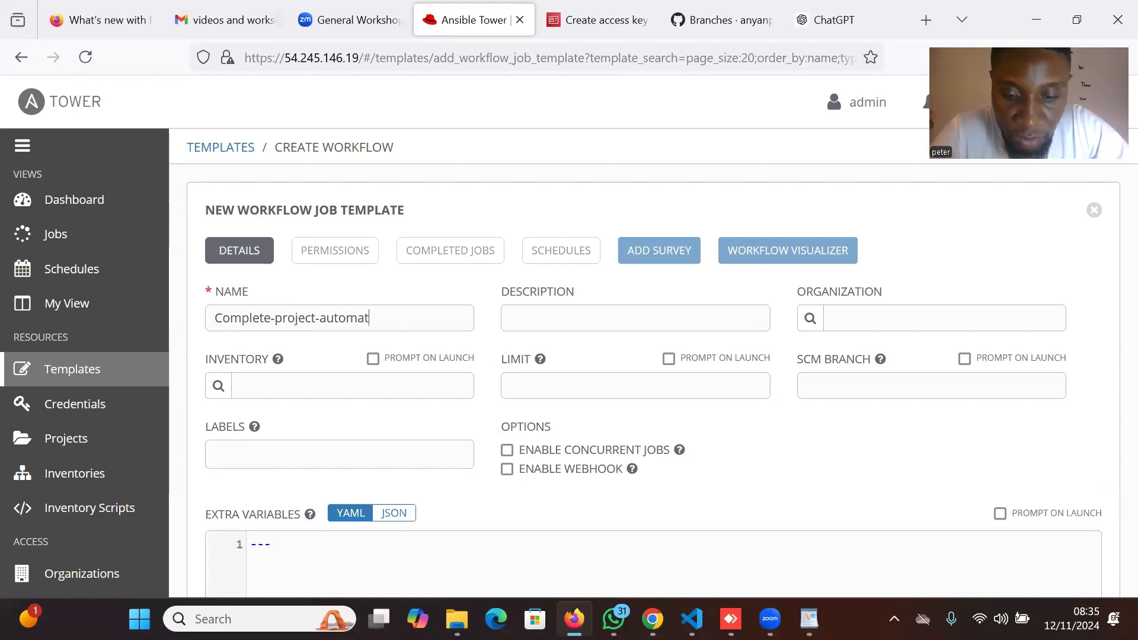
pyautogui.write('ion-')
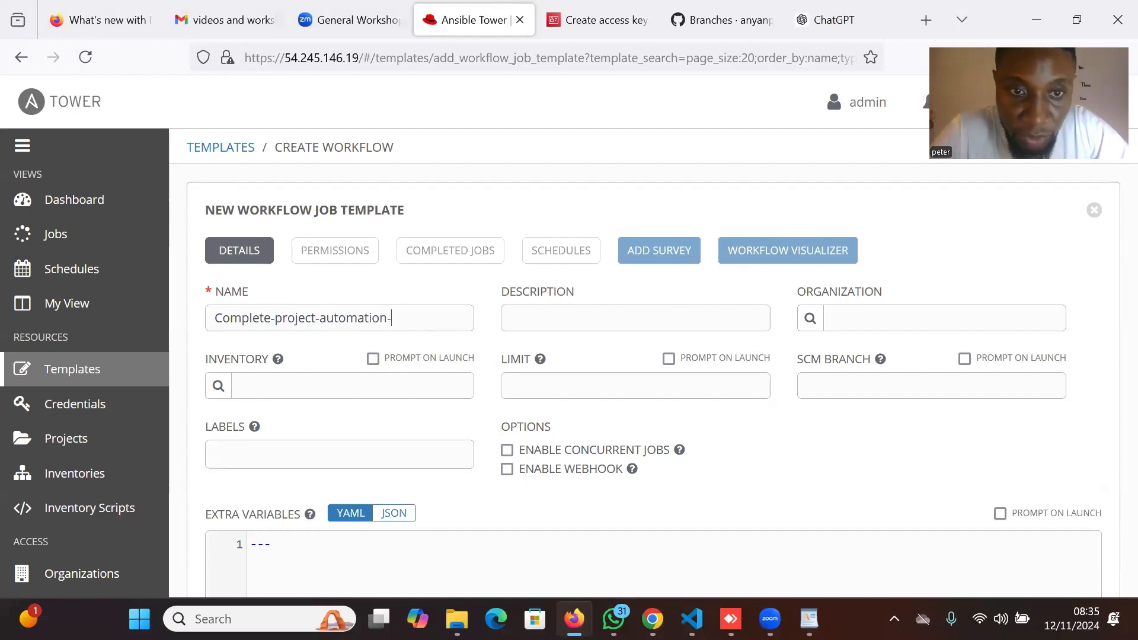
pyautogui.write('work')
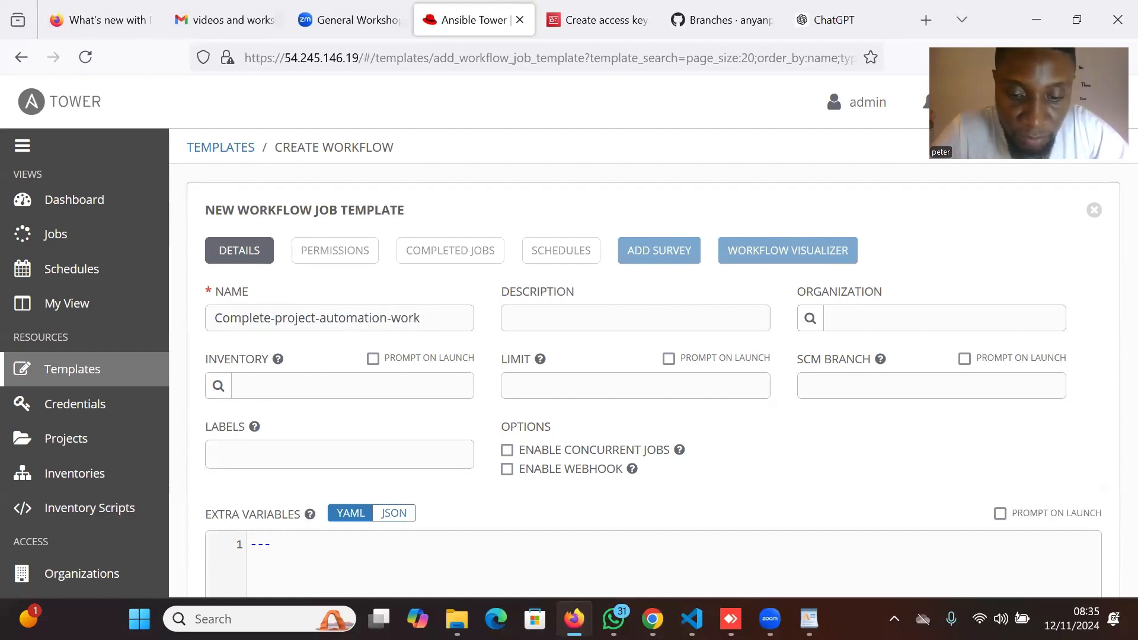
pyautogui.write('flow')
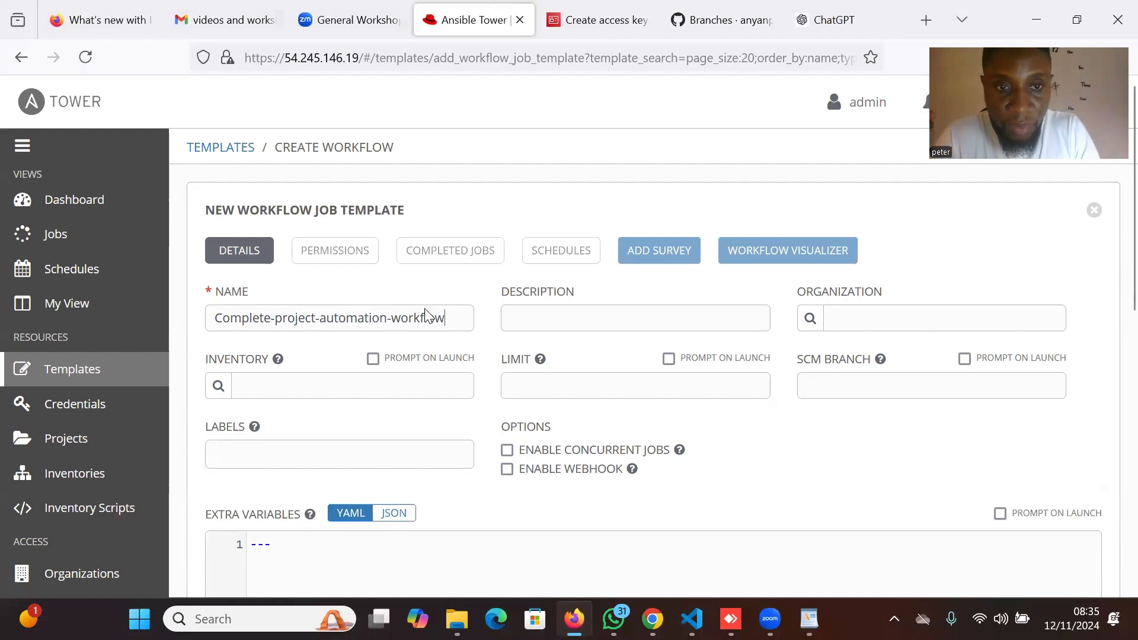
pyautogui.moveTo(454, 314); pyautogui.dragTo(212, 320)
pyautogui.hotkey('ctrl', 'c')
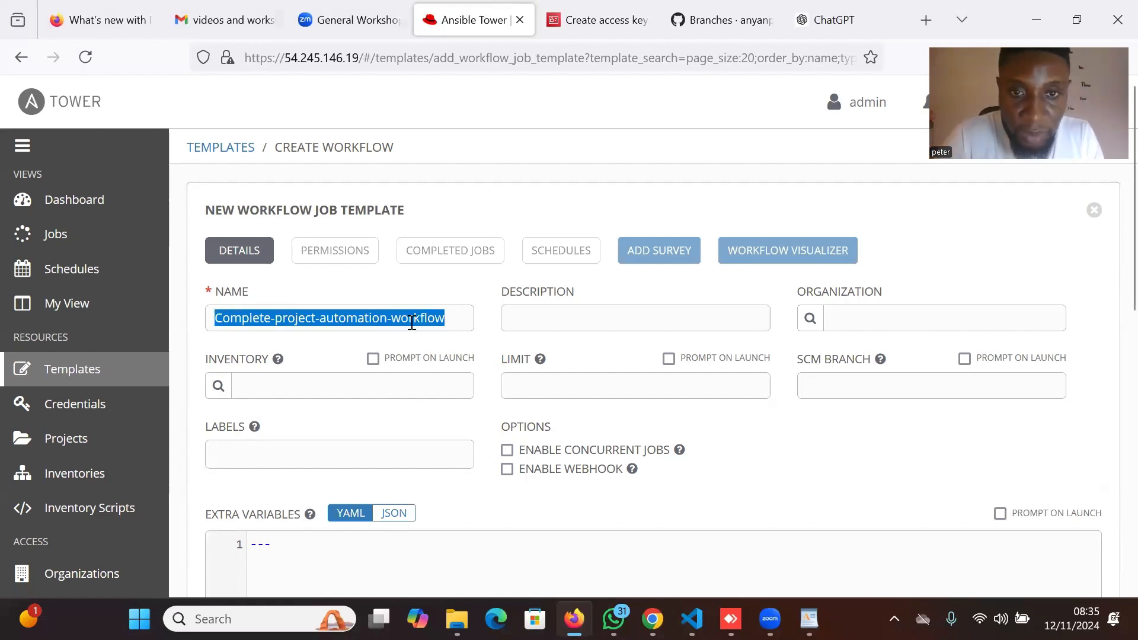
pyautogui.click(524, 319)
pyautogui.hotkey('ctrl', 'v')
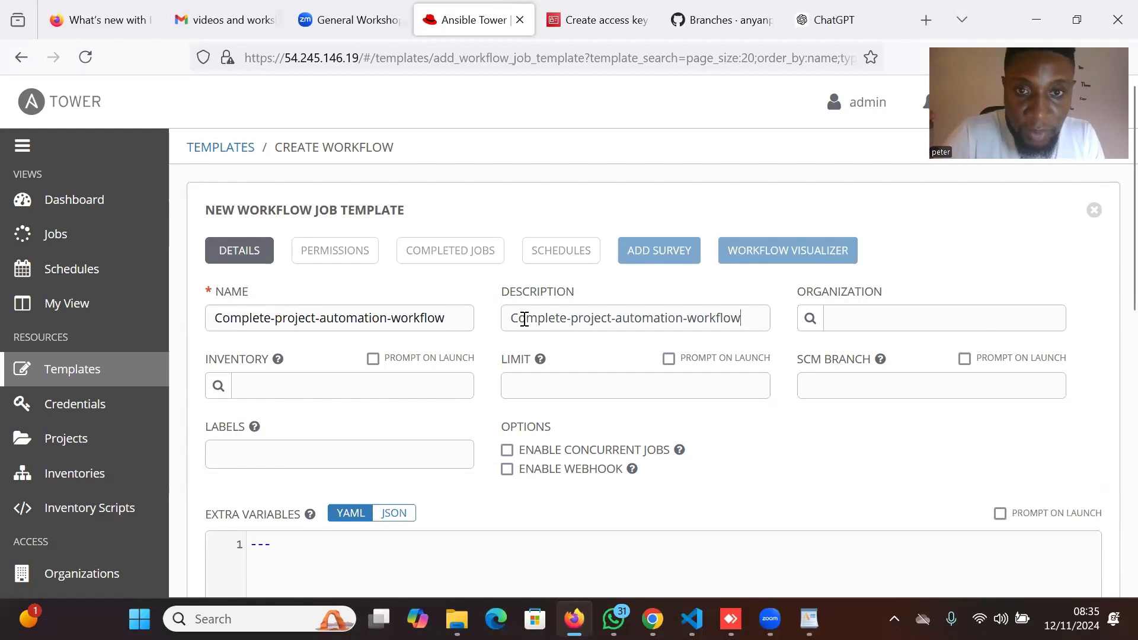
# Assign the workflow template to the Default organization.
pyautogui.click(810, 319)
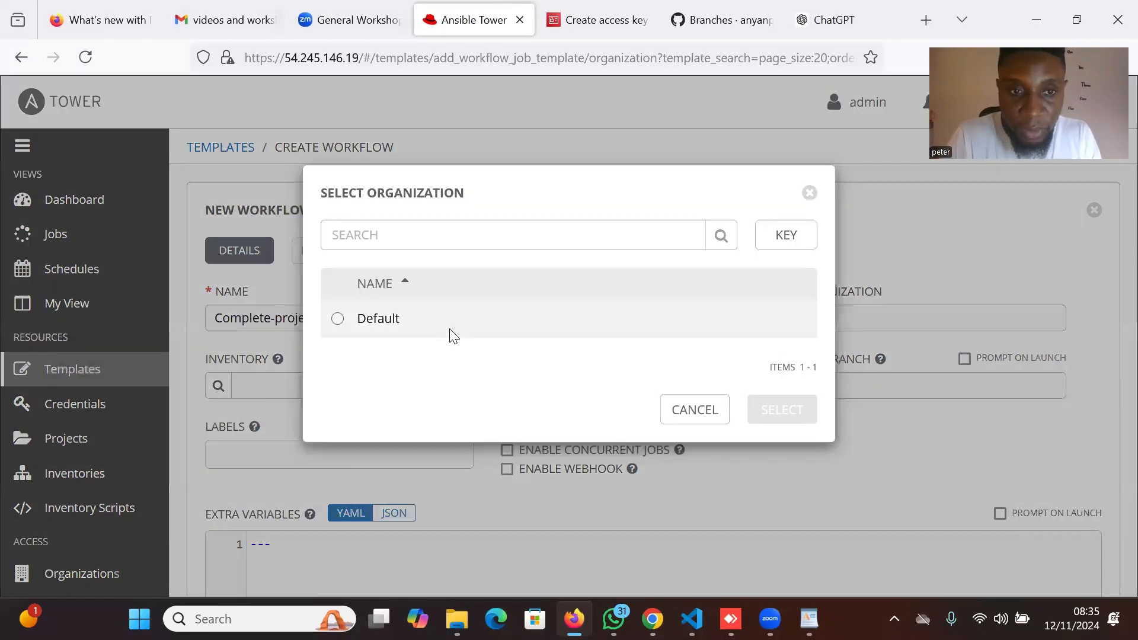
pyautogui.click(453, 335)
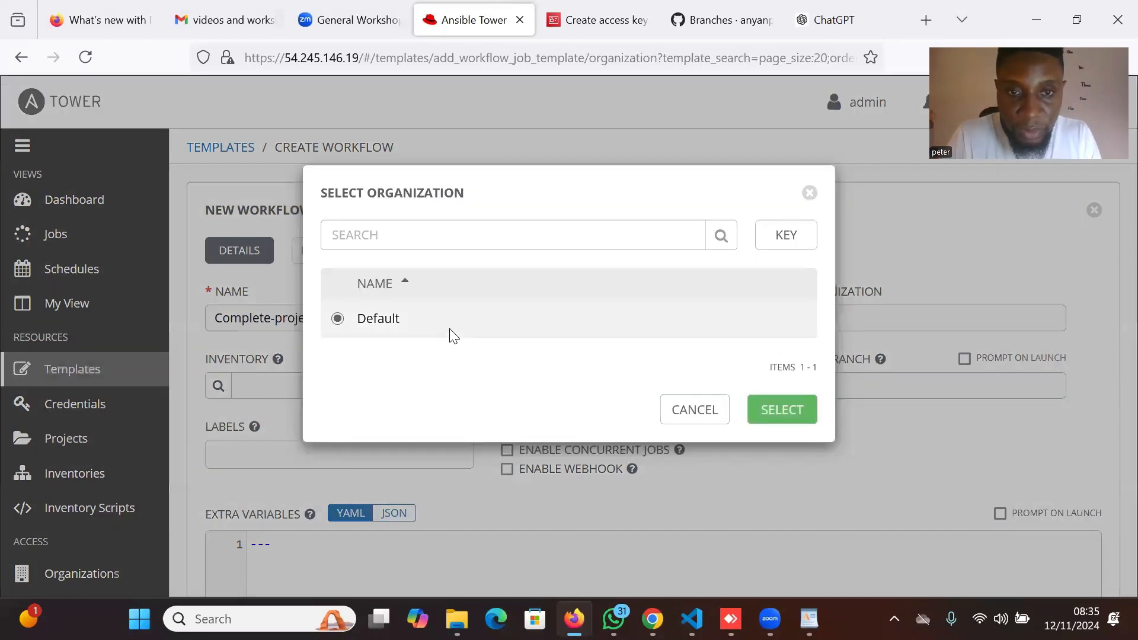
pyautogui.click(796, 415)
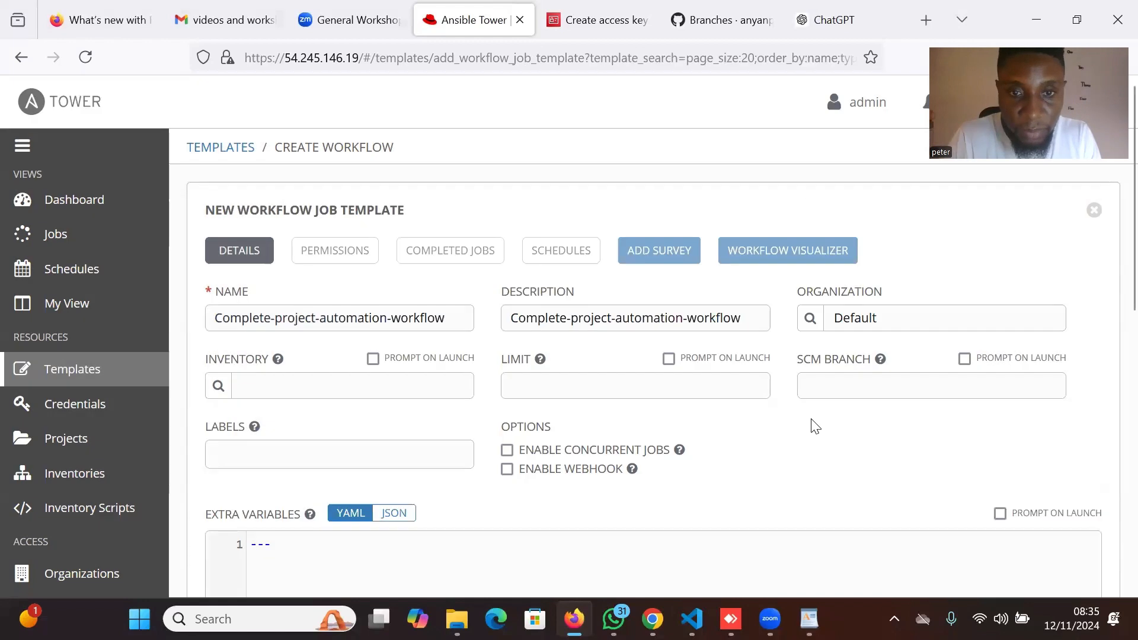
pyautogui.scroll(-2, 771, 436)
pyautogui.scroll(-2, 771, 436)
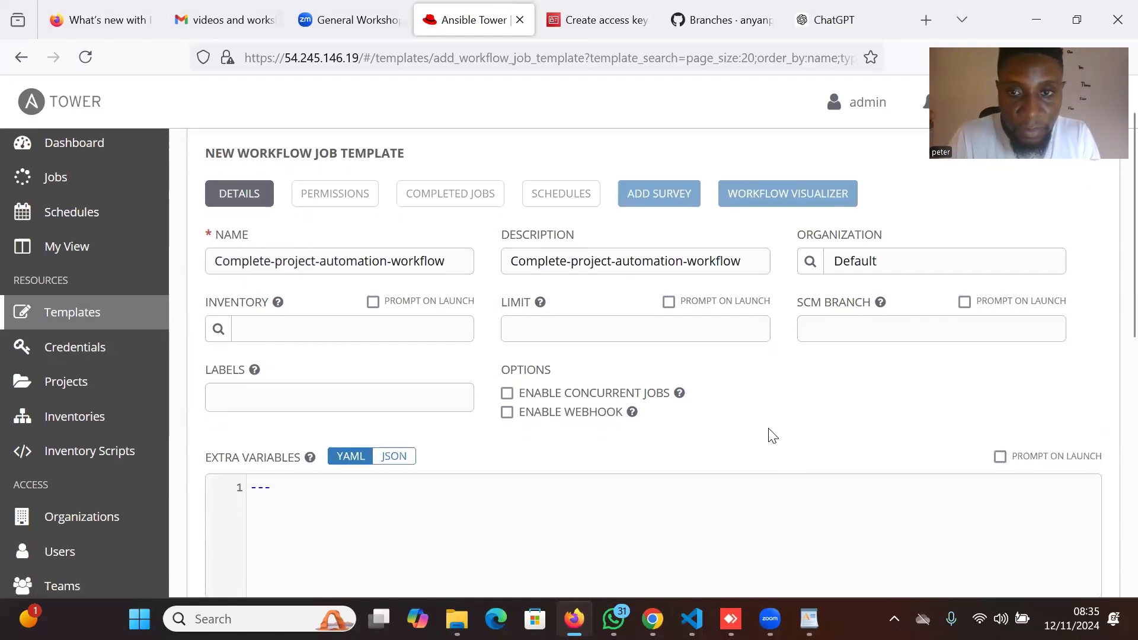
pyautogui.scroll(-3, 769, 428)
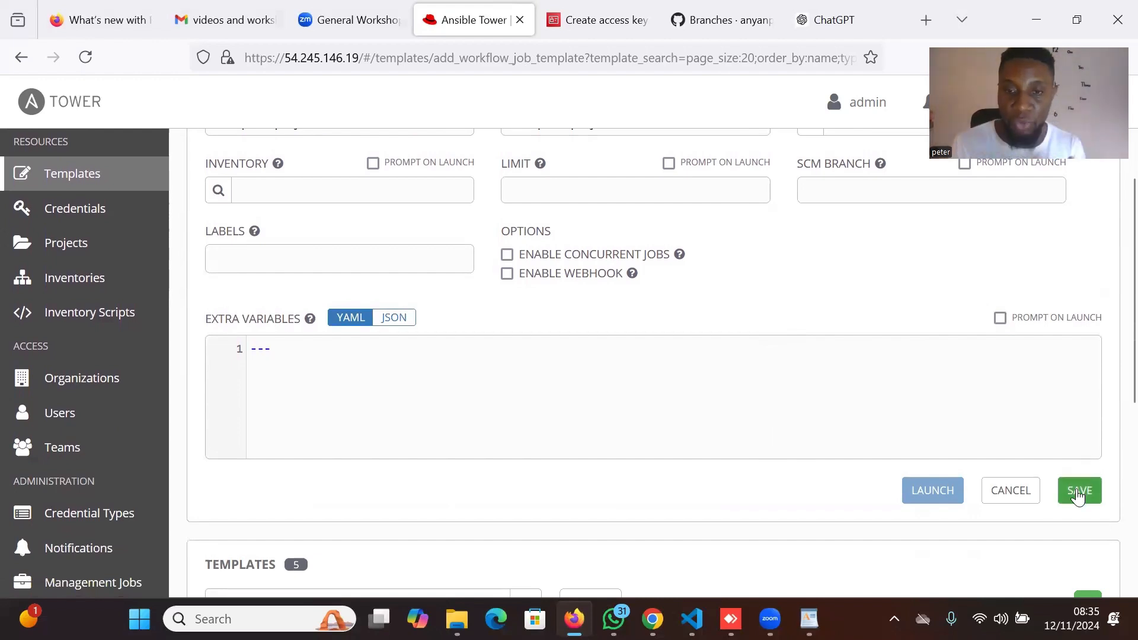
# Save the new workflow and add a Project Sync node for tower-automation-workflow-project-template after START.
pyautogui.click(1077, 495)
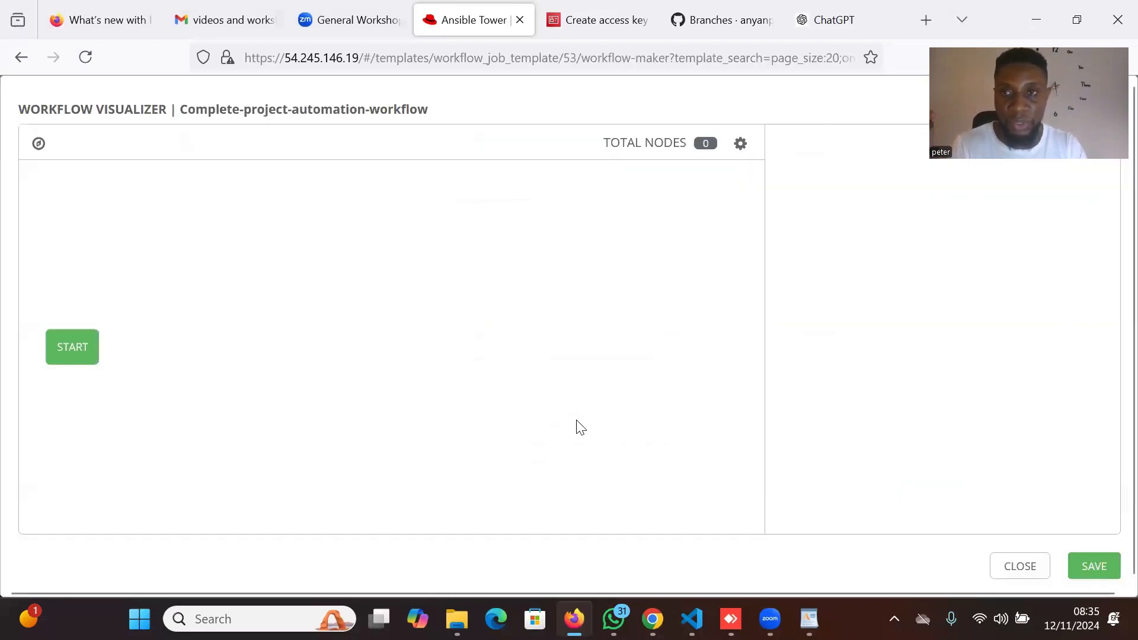
pyautogui.click(77, 347)
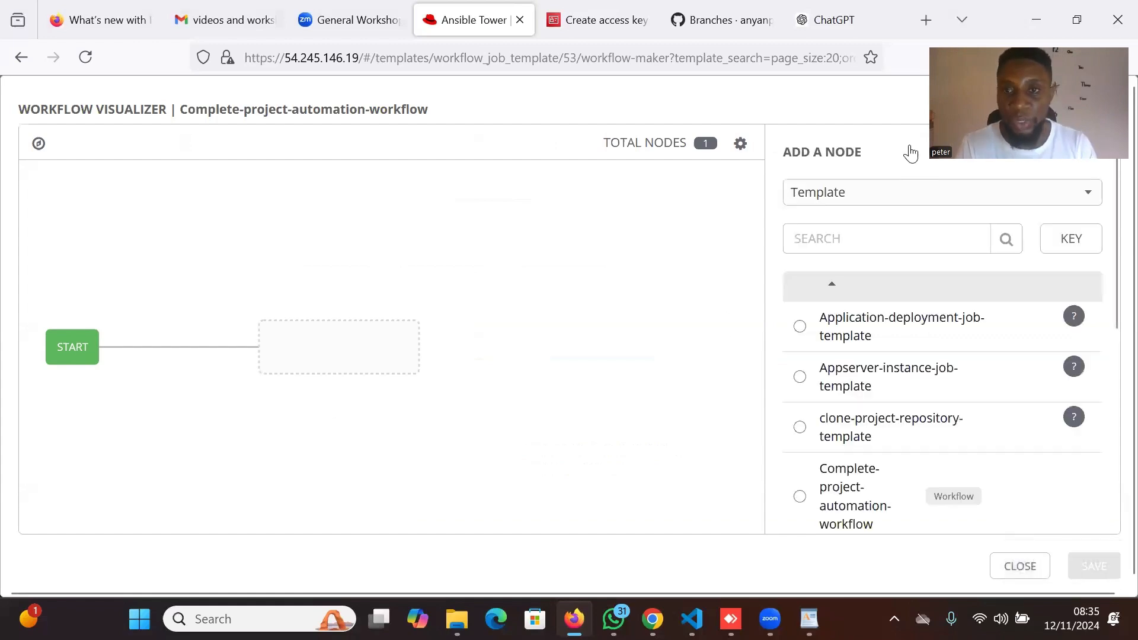
pyautogui.click(1026, 198)
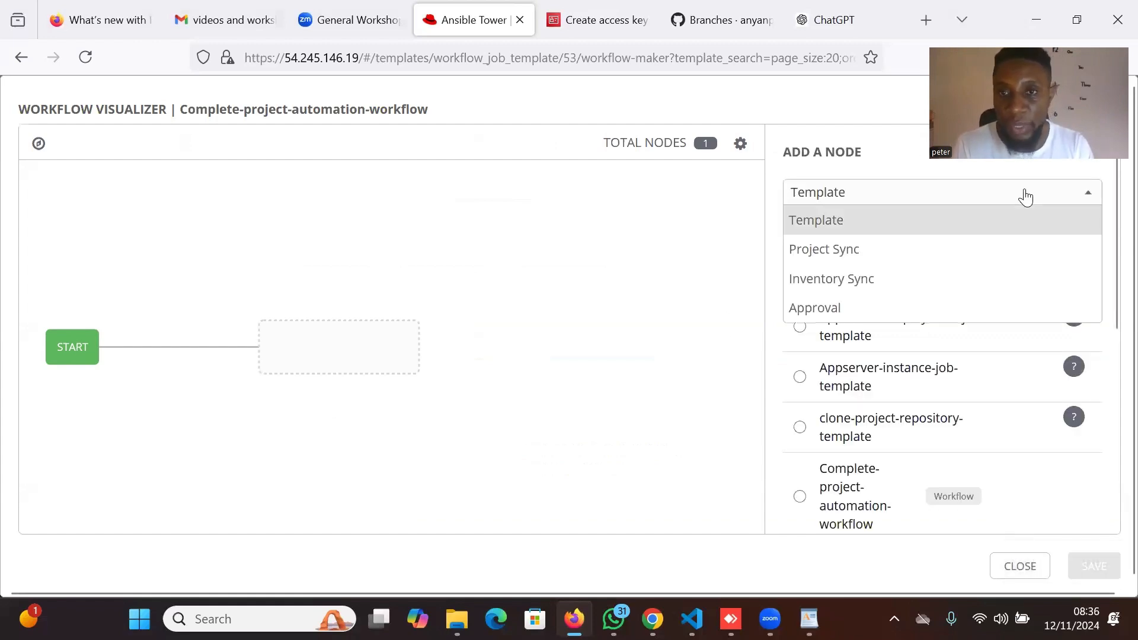
pyautogui.click(858, 252)
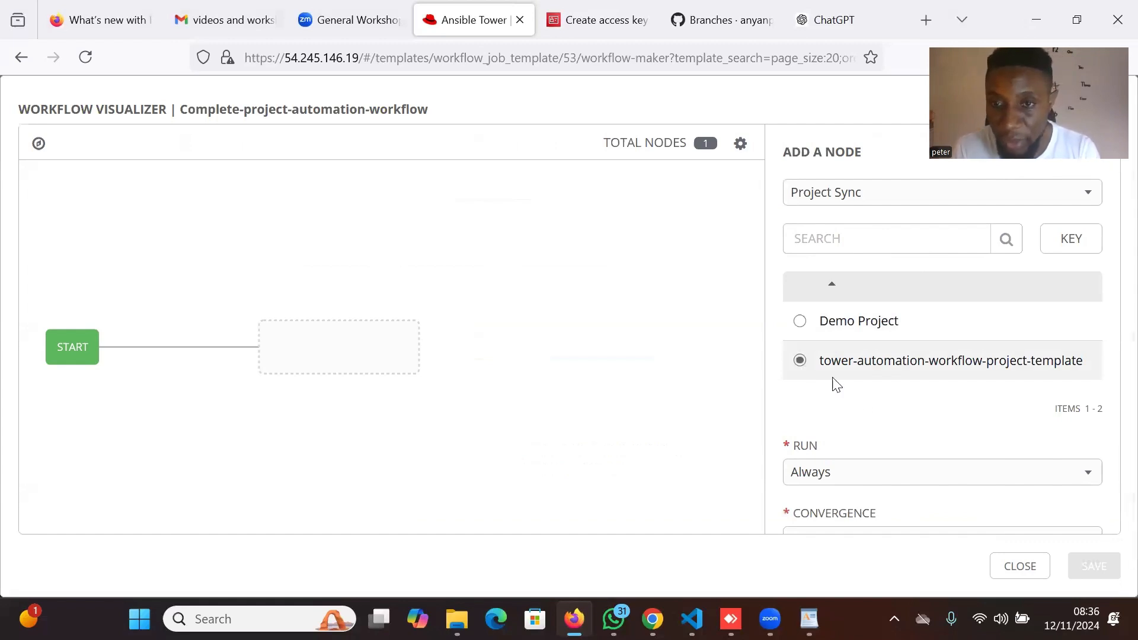
pyautogui.scroll(-2, 879, 427)
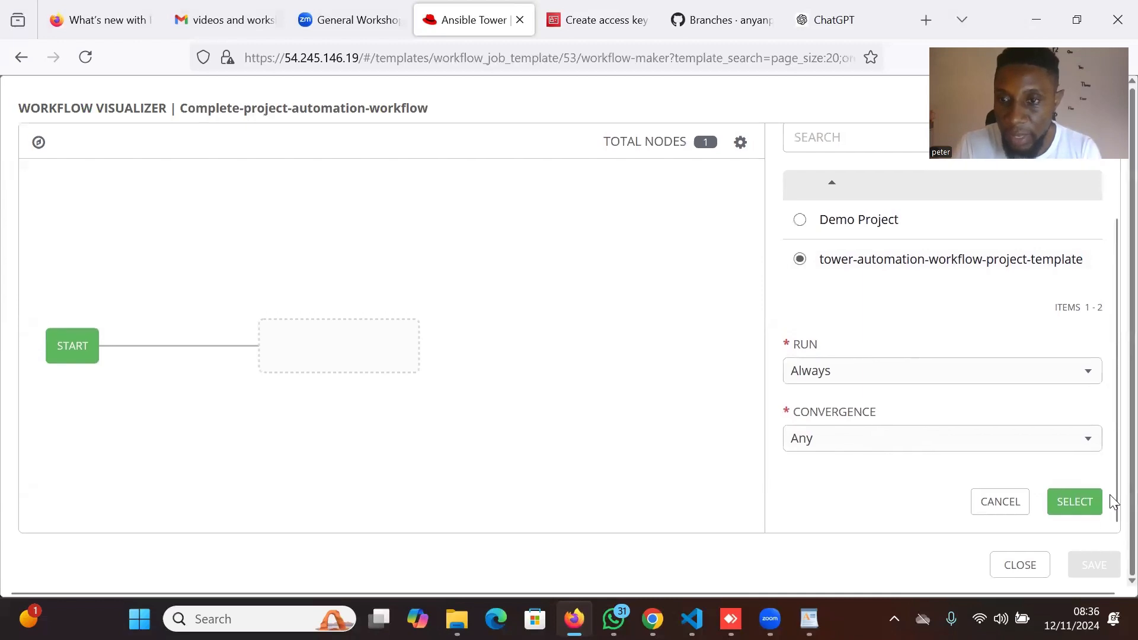
pyautogui.click(1073, 504)
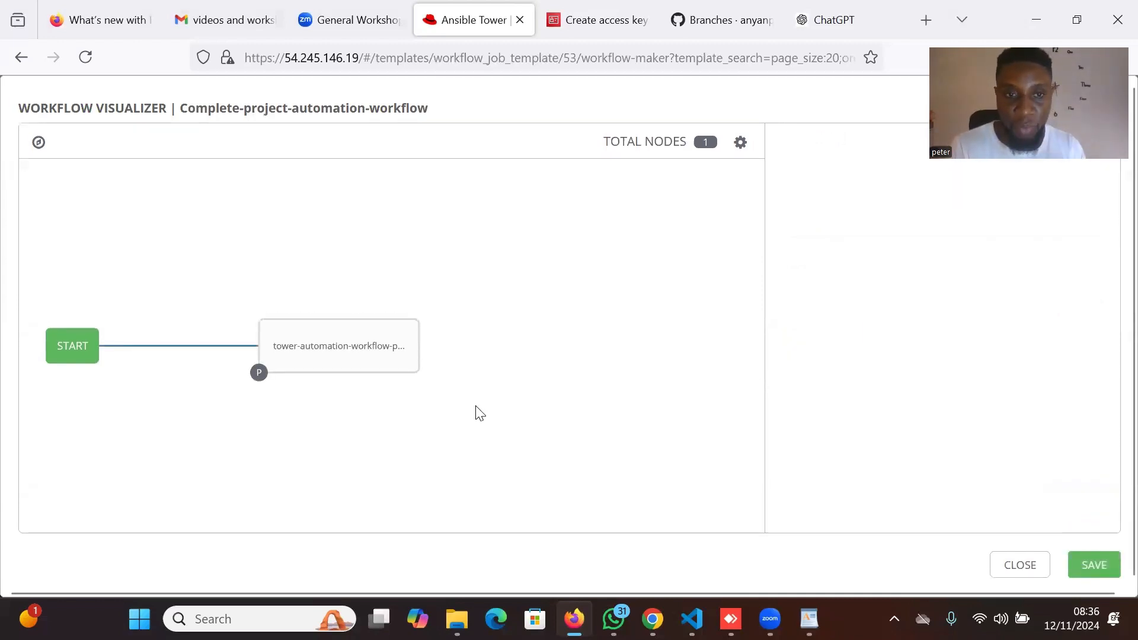
pyautogui.moveTo(391, 322)
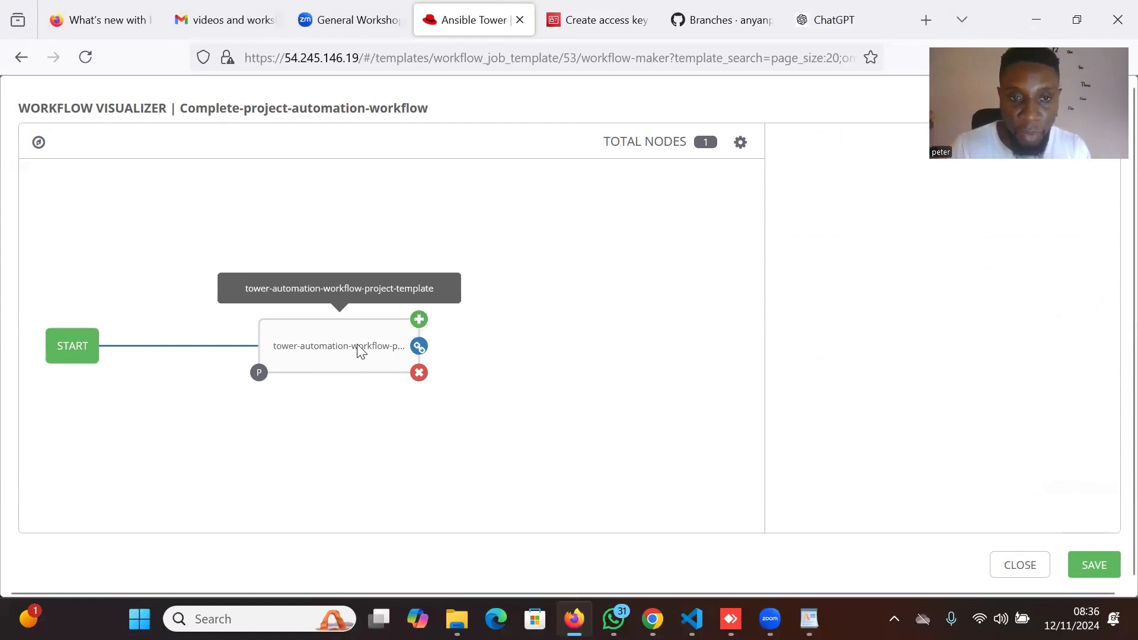
# Add a Database-dbinstance-job-template node that runs on success after the project sync node.
pyautogui.click(419, 321)
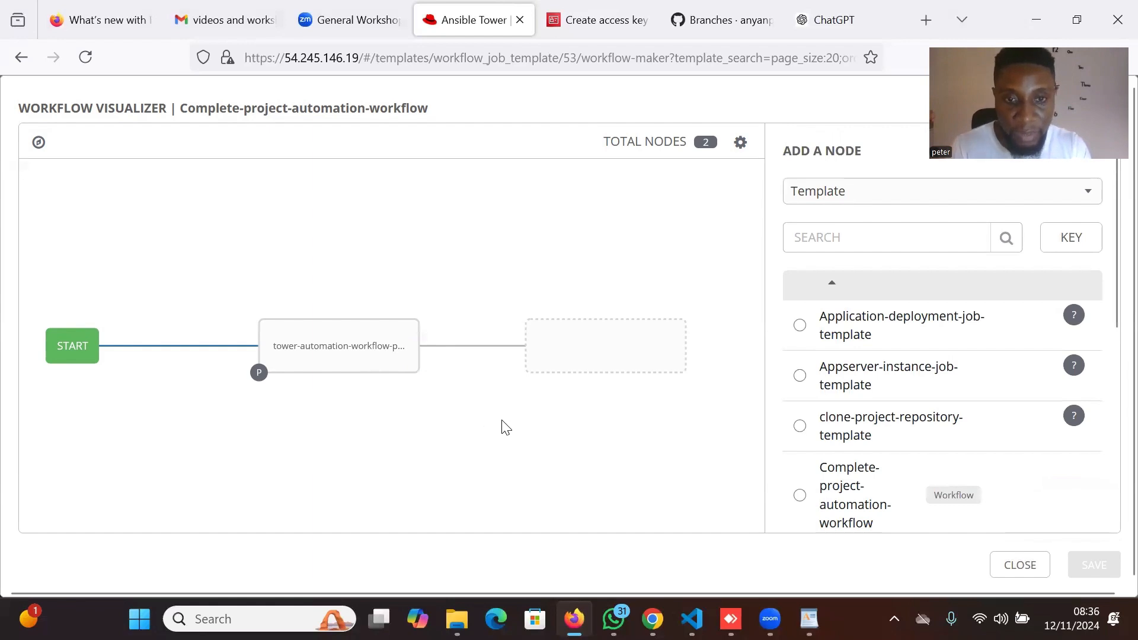
pyautogui.moveTo(503, 426); pyautogui.dragTo(420, 427)
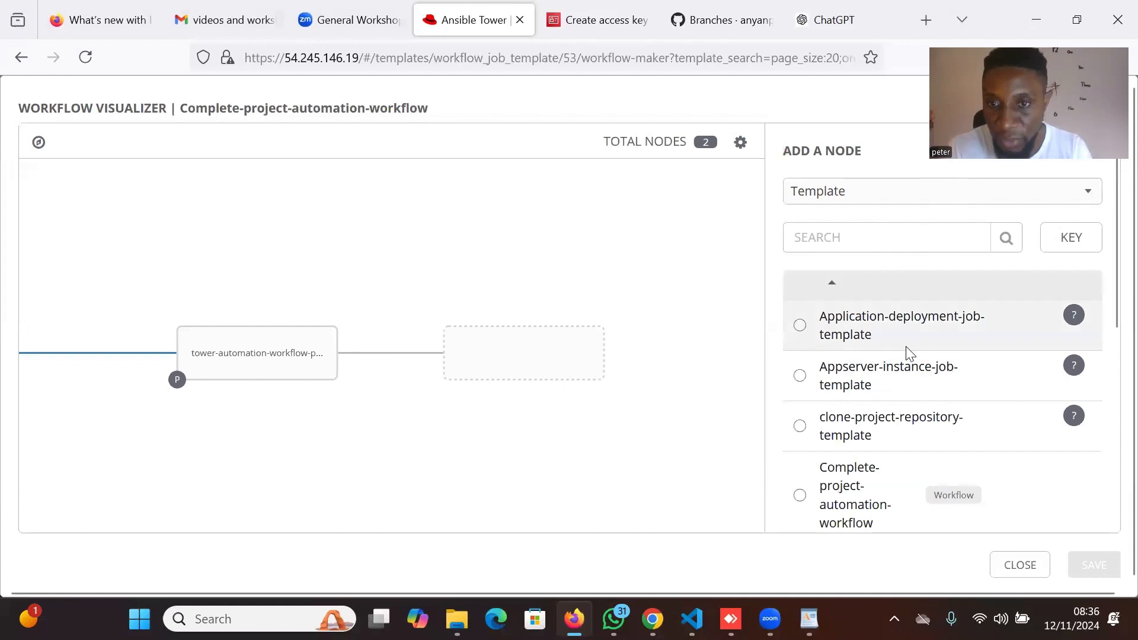
pyautogui.scroll(-4, 893, 438)
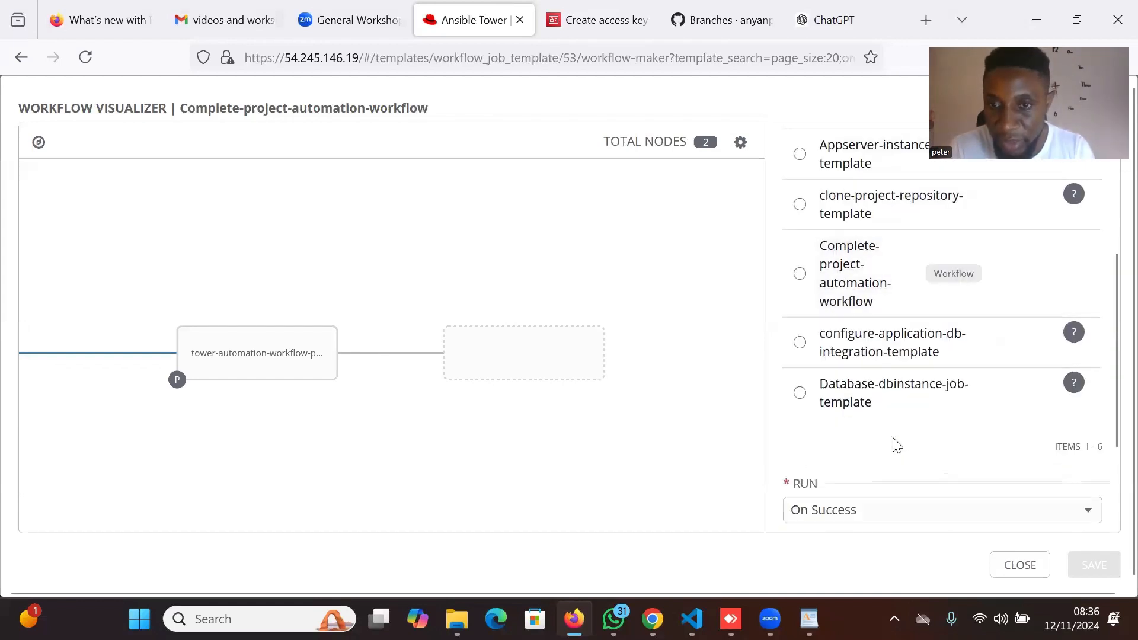
pyautogui.scroll(-1, 892, 438)
pyautogui.scroll(1, 893, 438)
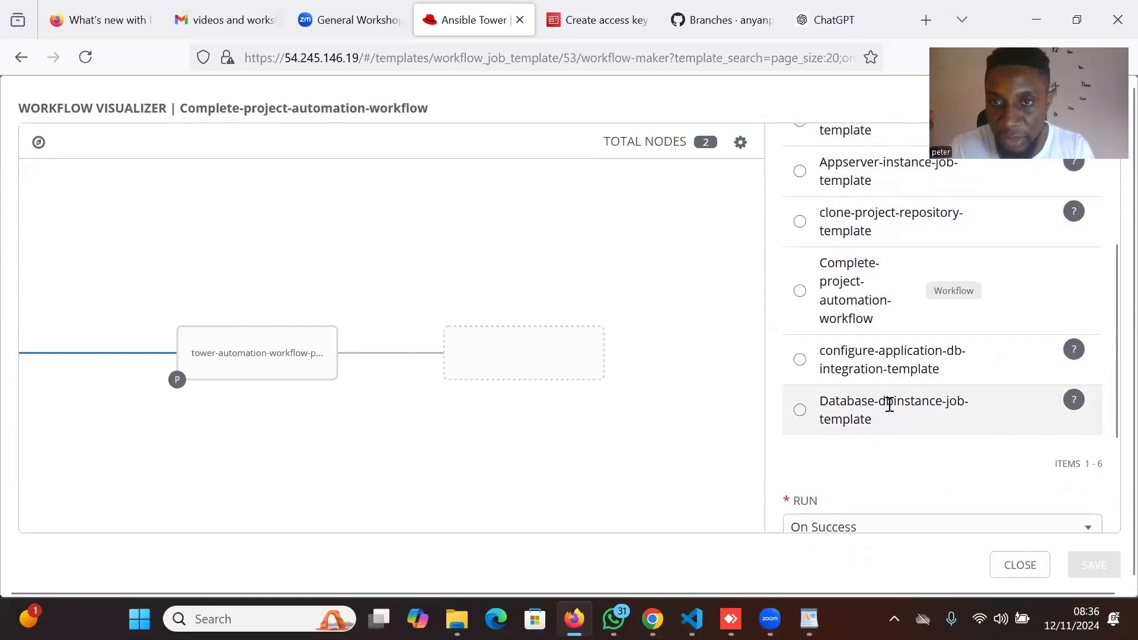
pyautogui.scroll(1, 914, 280)
pyautogui.scroll(-2, 915, 280)
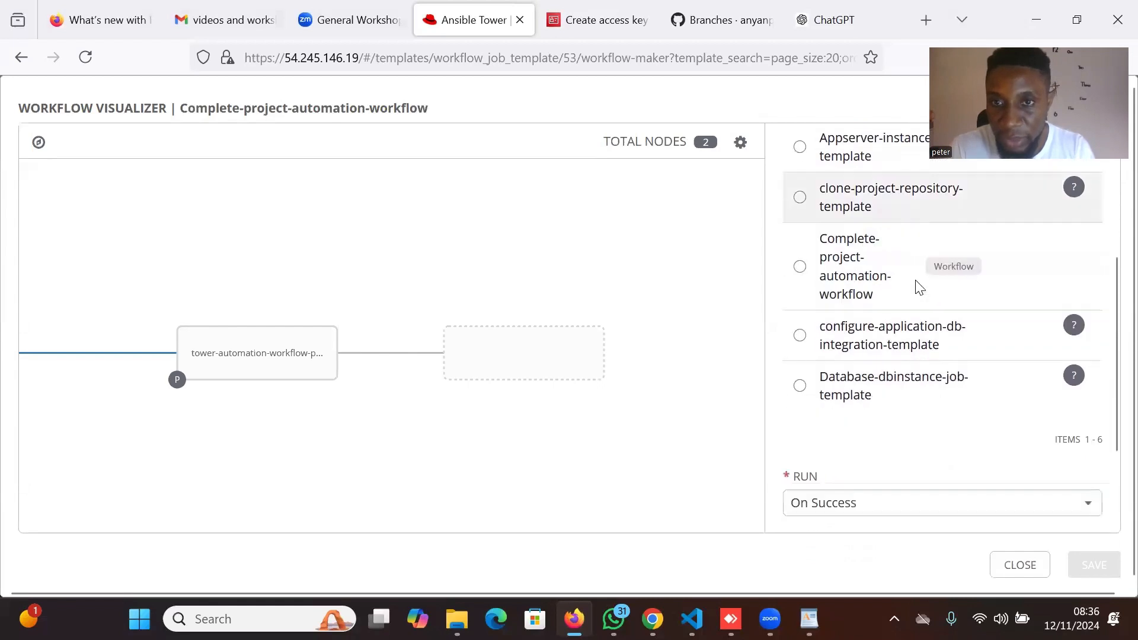
pyautogui.click(883, 391)
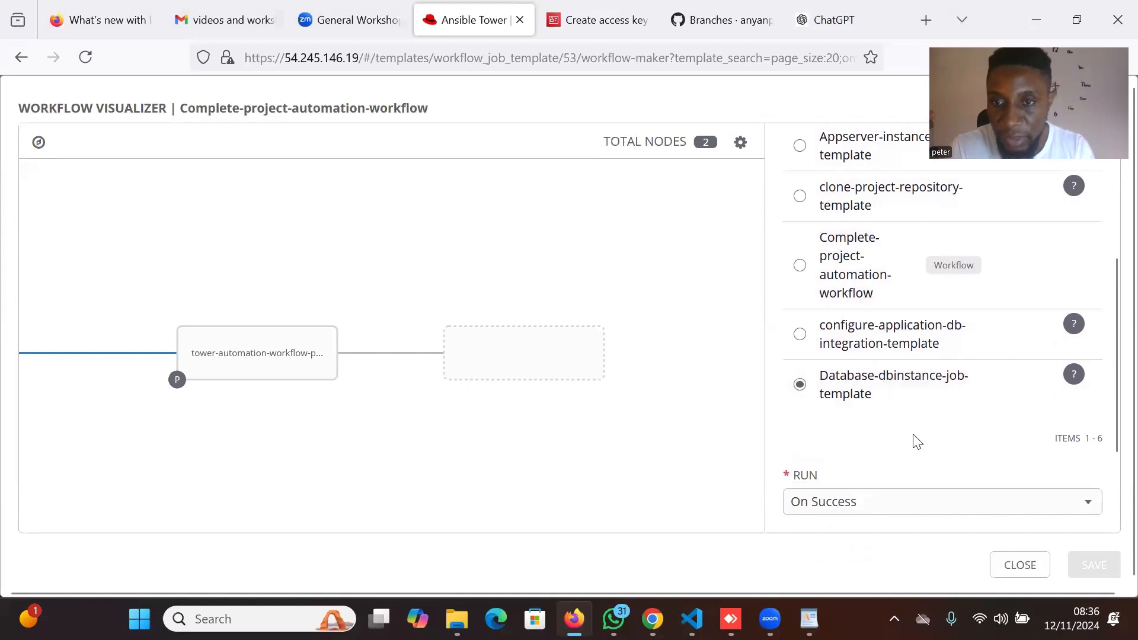
pyautogui.scroll(-2, 917, 442)
pyautogui.click(1084, 510)
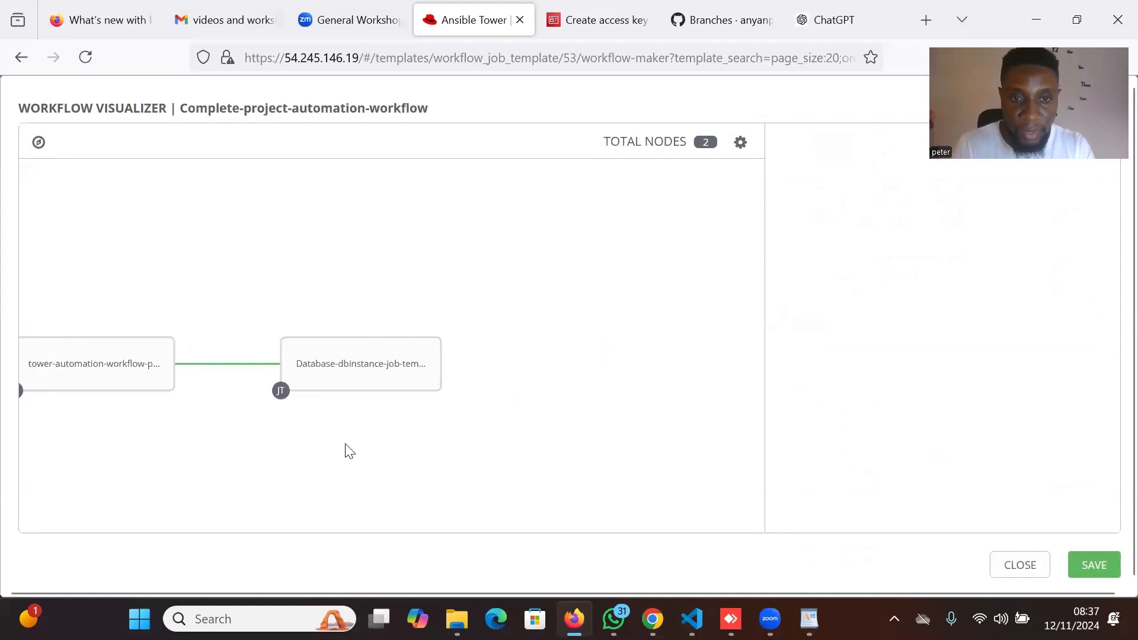
# Add an Appserver-instance-job-template node on success after the Database node, panning to show it.
pyautogui.click(441, 338)
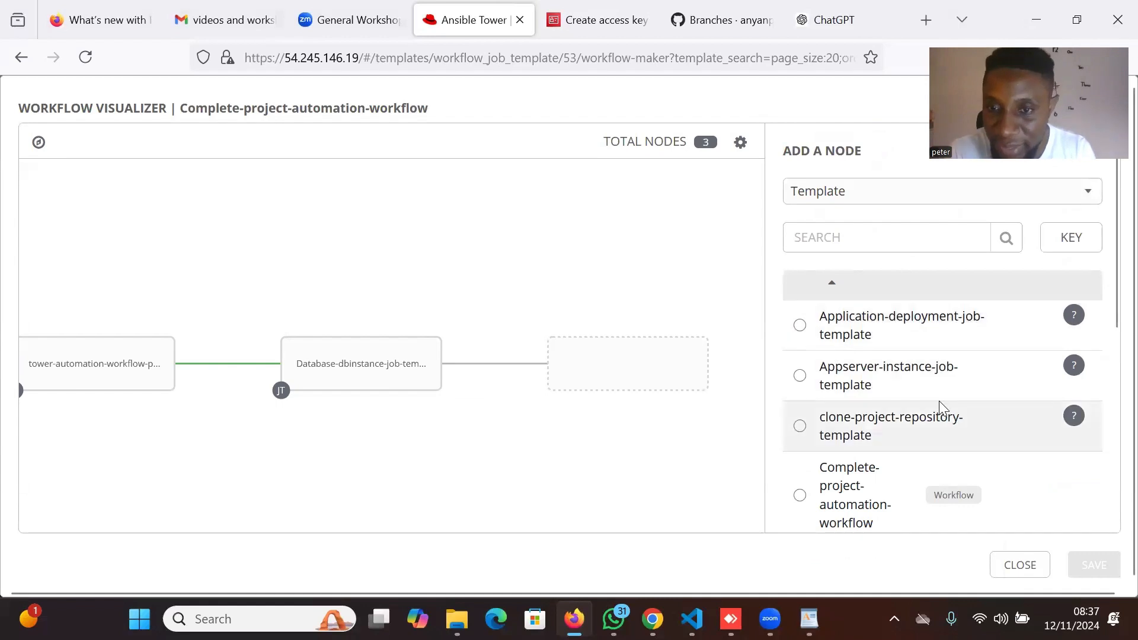
pyautogui.scroll(-1, 941, 408)
pyautogui.scroll(-2, 943, 408)
pyautogui.scroll(-1, 940, 402)
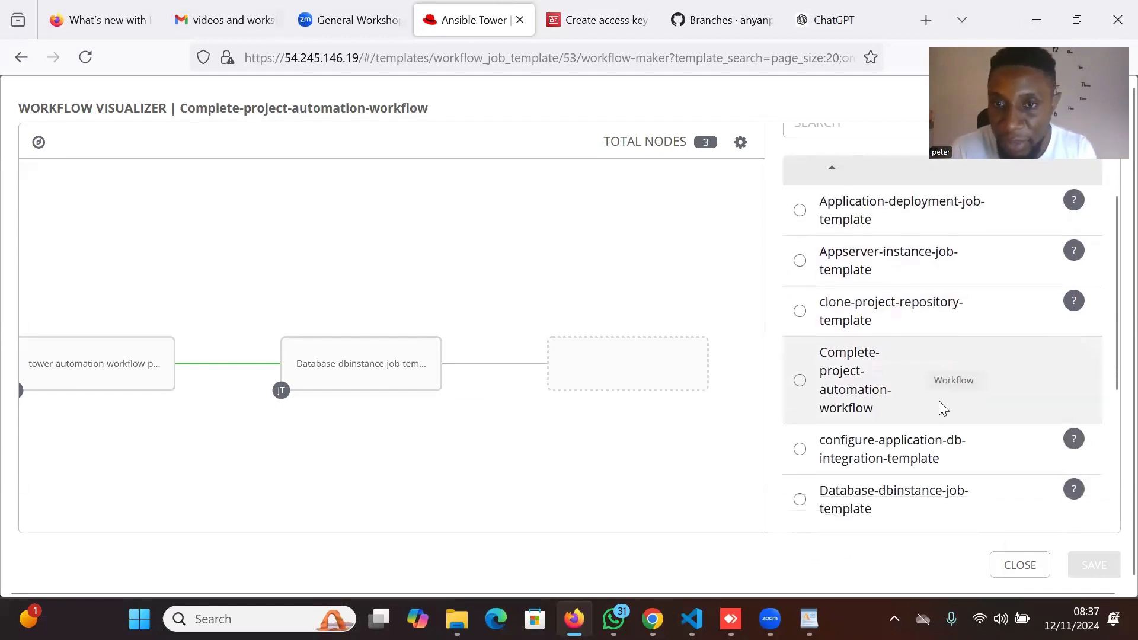
pyautogui.click(899, 268)
pyautogui.scroll(-5, 1019, 427)
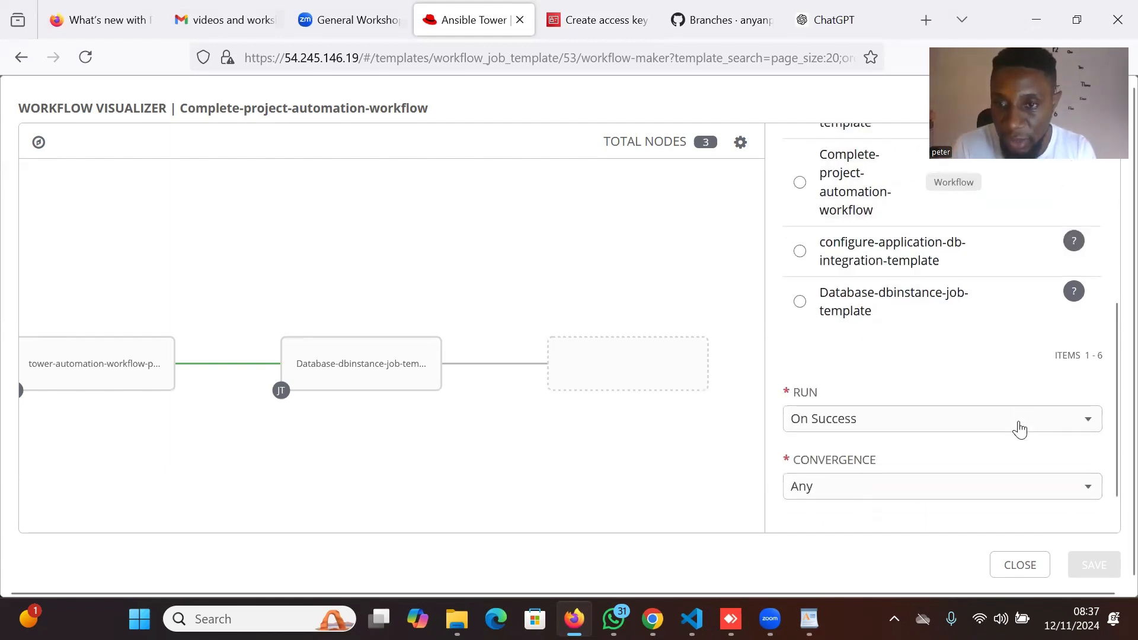
pyautogui.click(1078, 506)
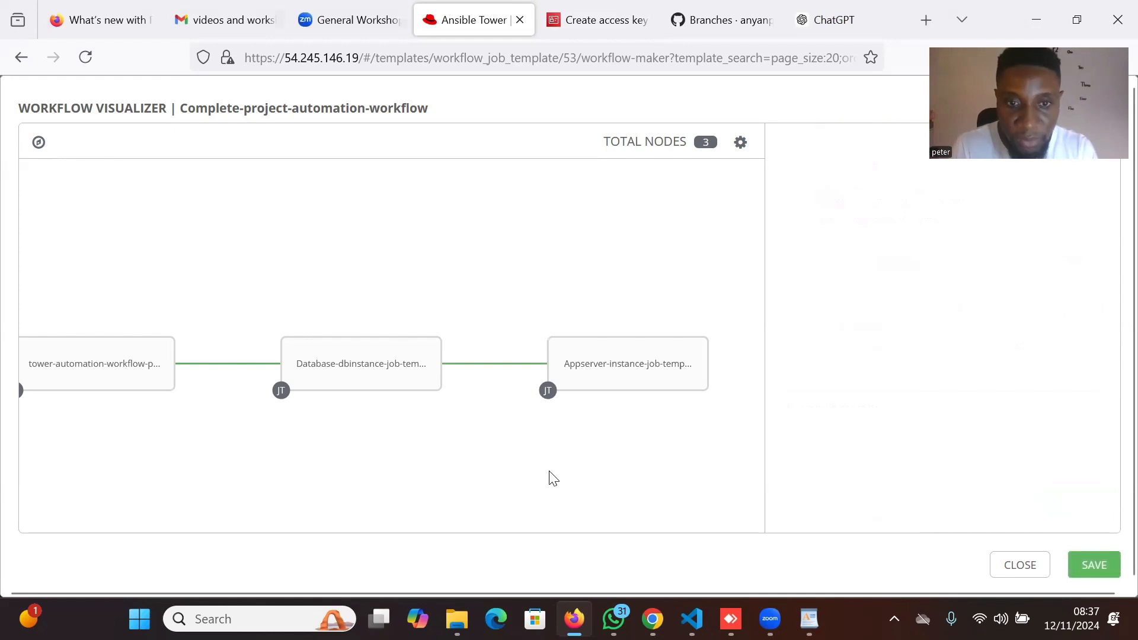
pyautogui.moveTo(549, 477); pyautogui.dragTo(316, 471)
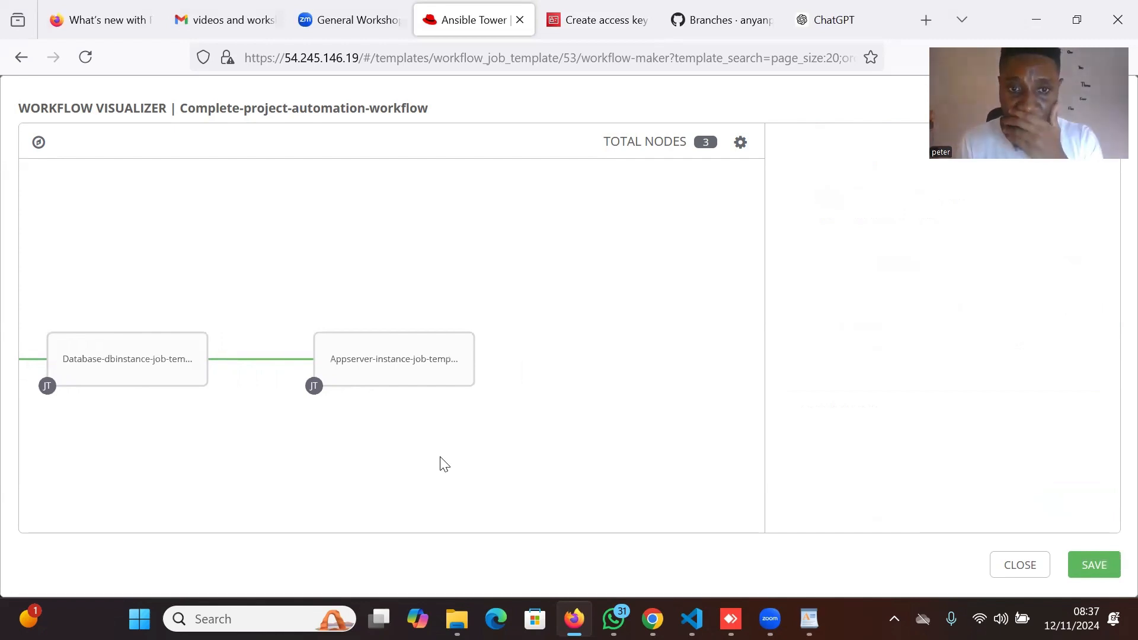
pyautogui.moveTo(472, 352)
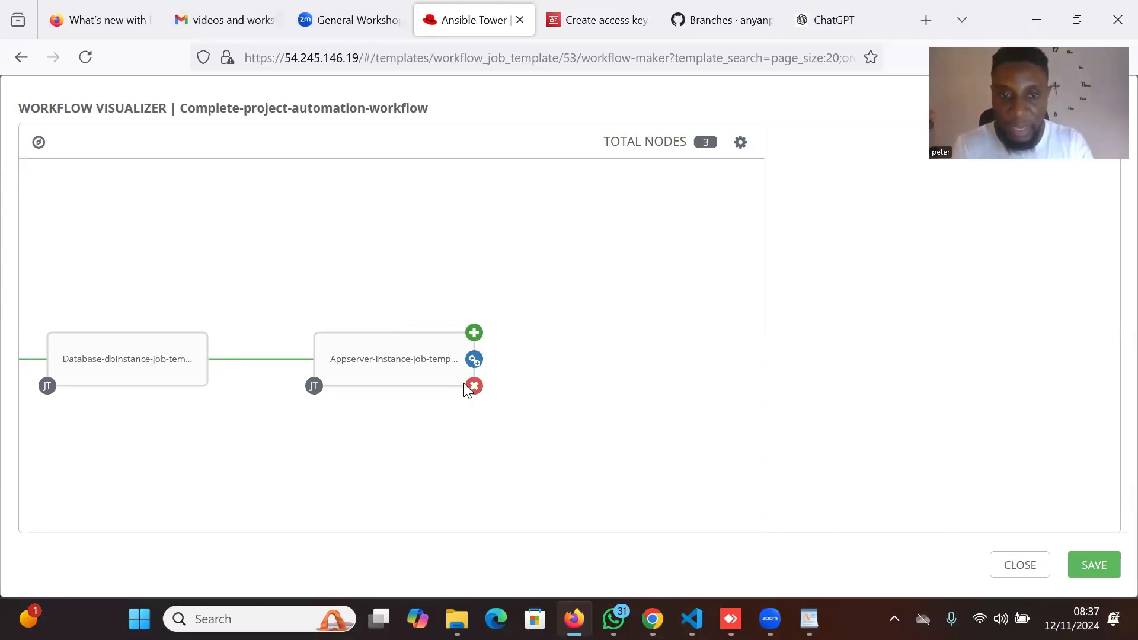
pyautogui.moveTo(399, 483); pyautogui.dragTo(305, 469)
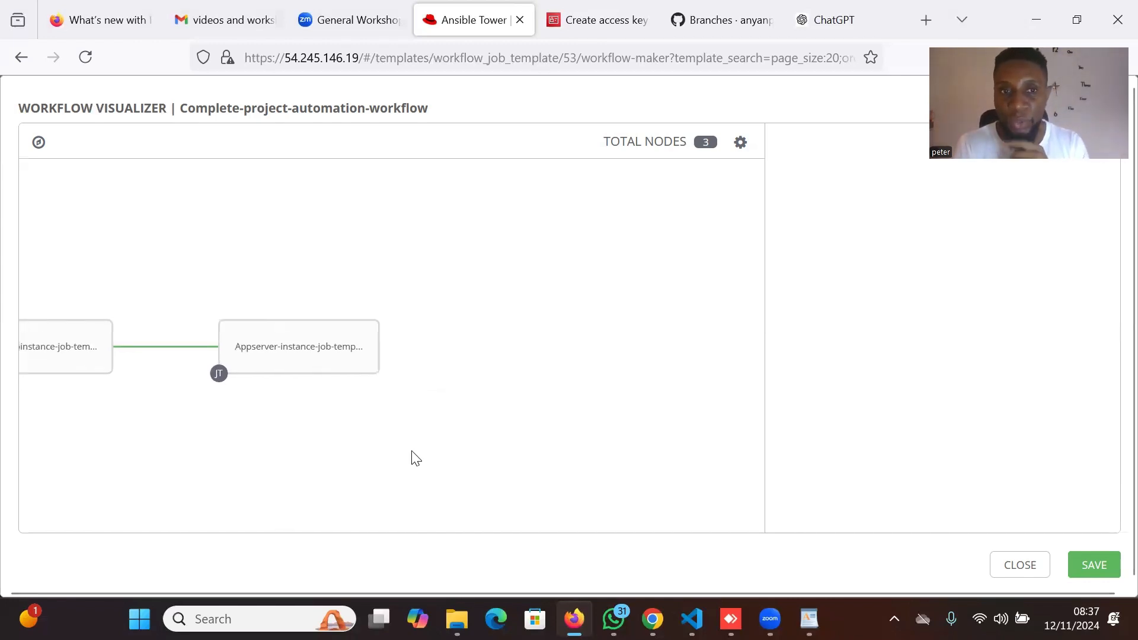
pyautogui.moveTo(330, 348)
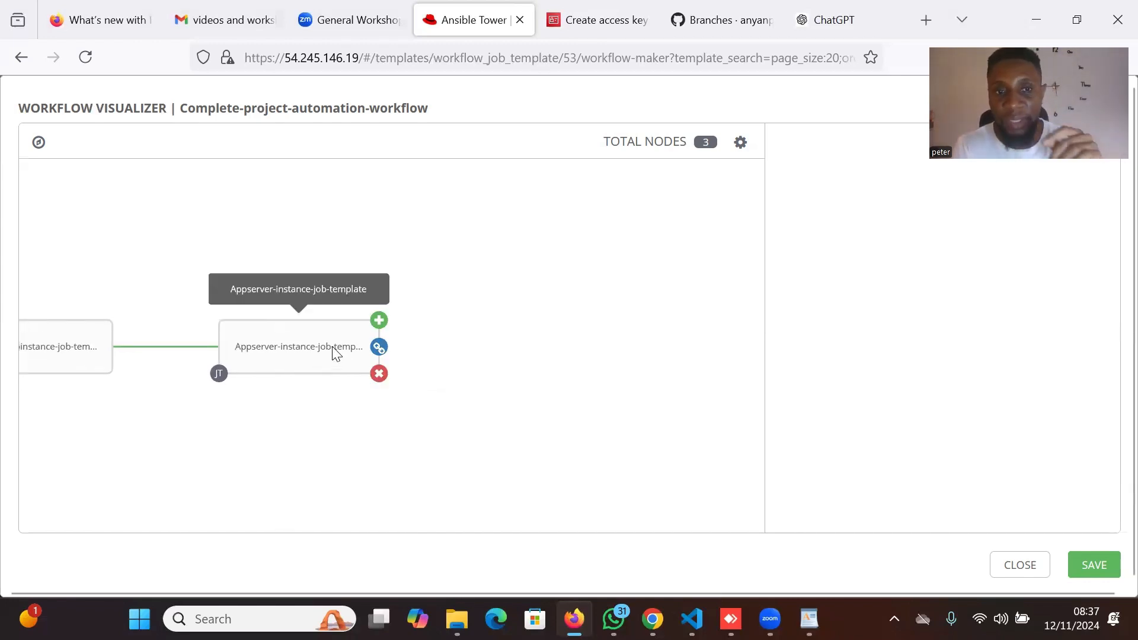
# Add an Approval node after the Appserver node and name it manual-approval.
pyautogui.click(378, 321)
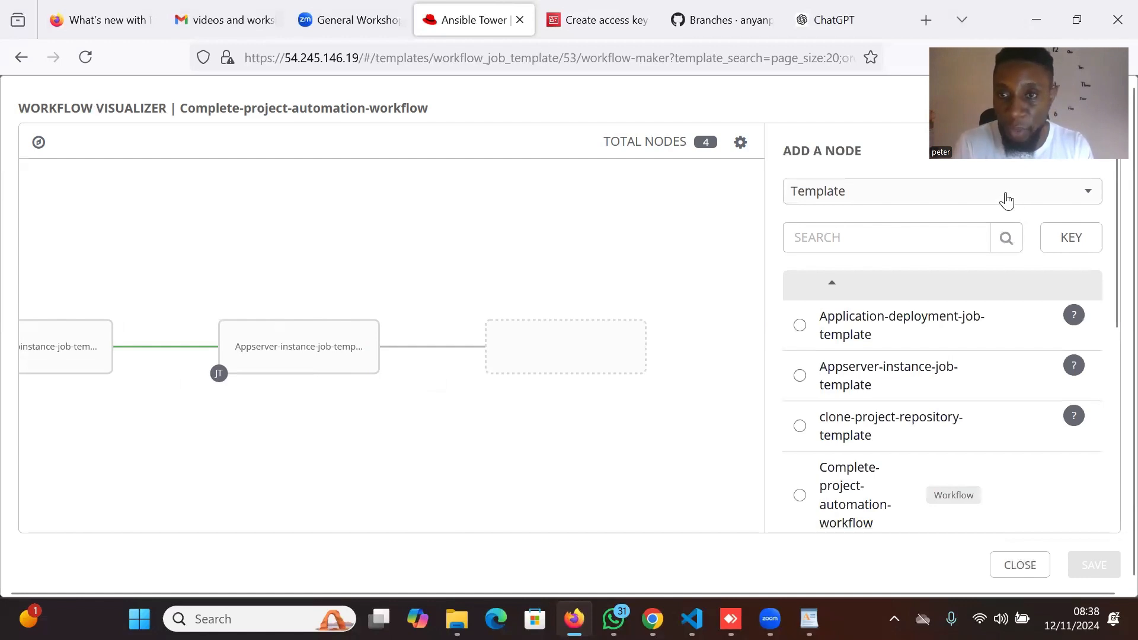
pyautogui.click(1005, 196)
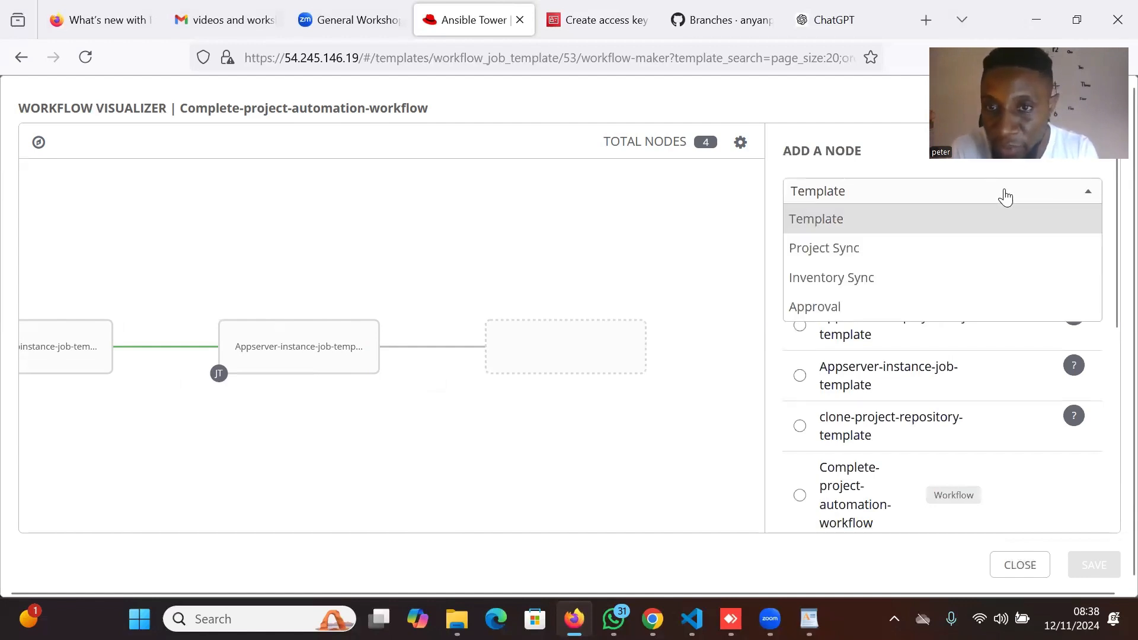
pyautogui.click(904, 307)
pyautogui.click(848, 261)
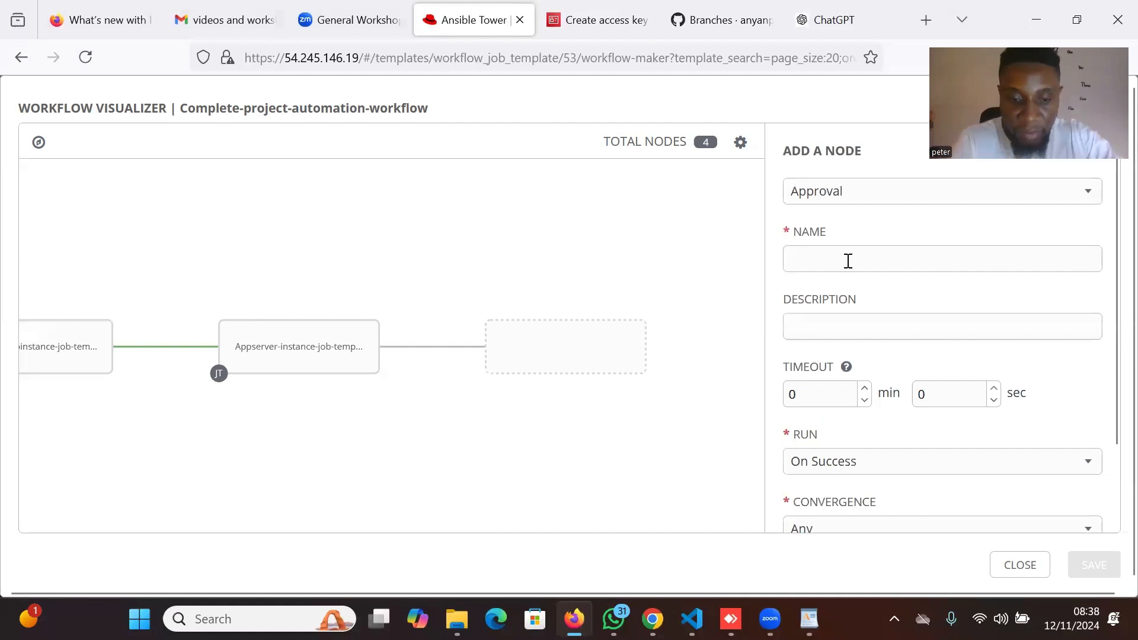
pyautogui.write('manual-app')
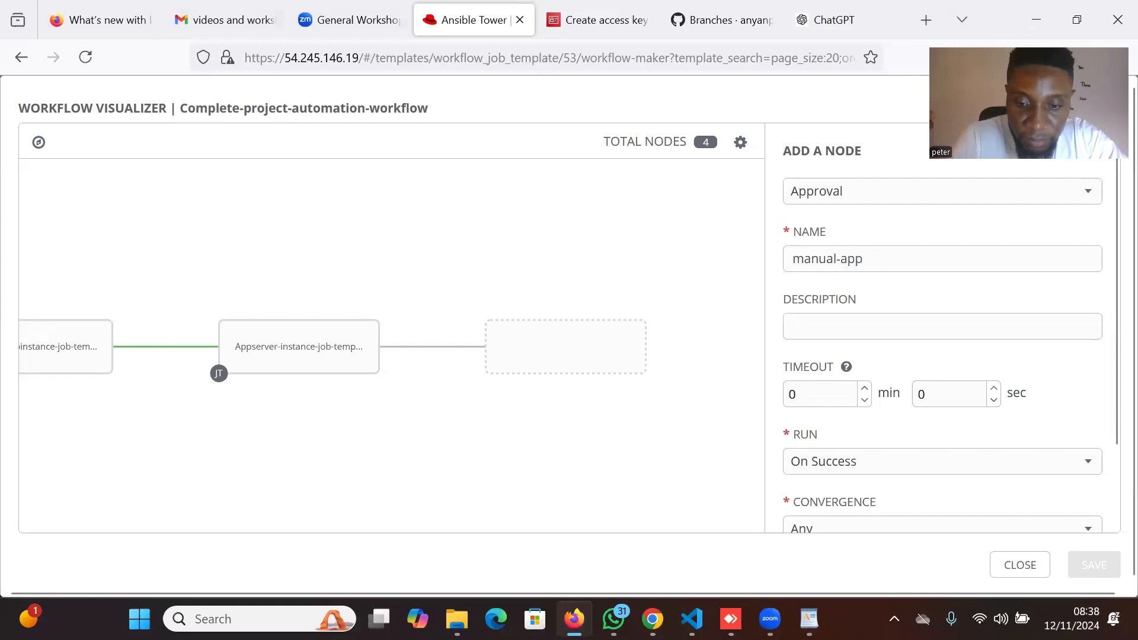
pyautogui.write('roval')
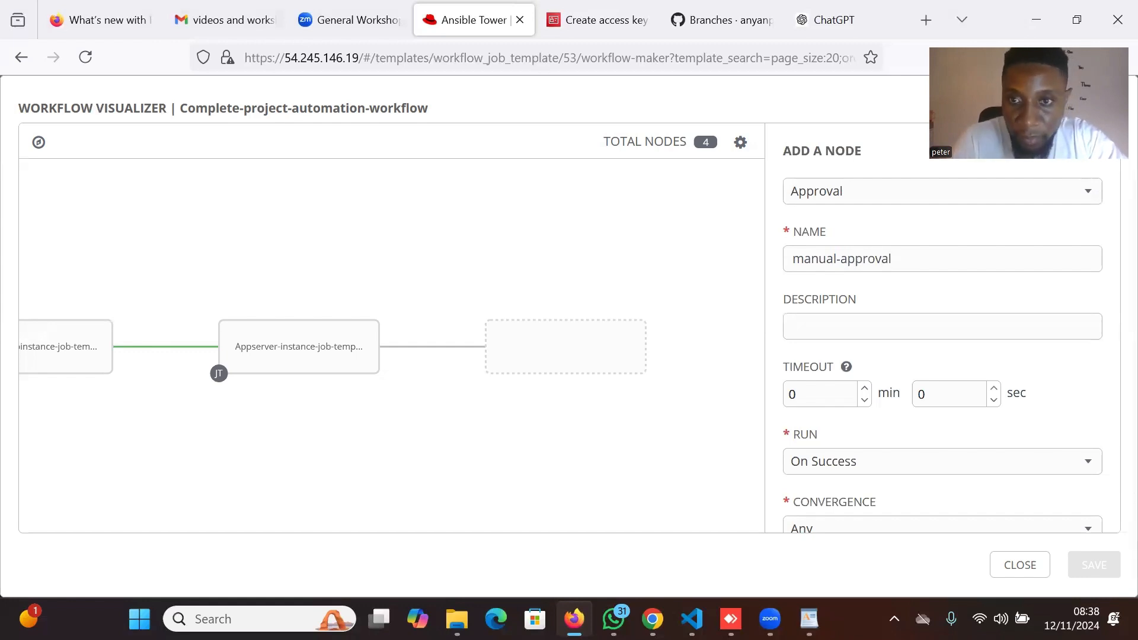
pyautogui.moveTo(892, 261); pyautogui.dragTo(791, 268)
pyautogui.hotkey('ctrl', 'c')
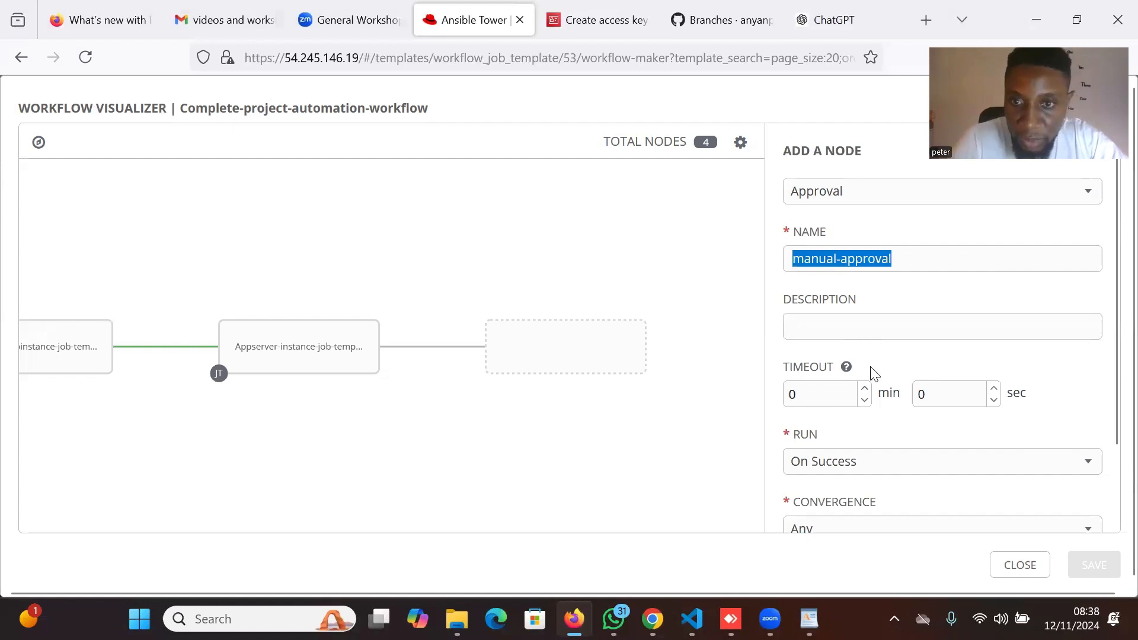
# Use manual-approval as the description, set a 20-minute timeout, and confirm the node.
pyautogui.click(830, 320)
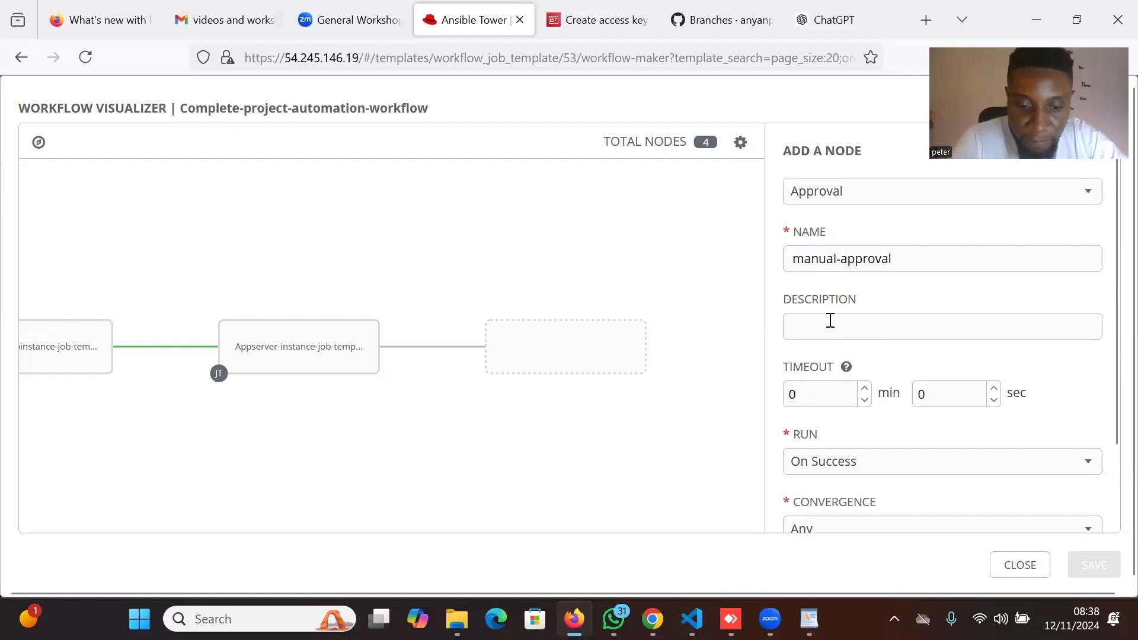
pyautogui.hotkey('ctrl', 'v')
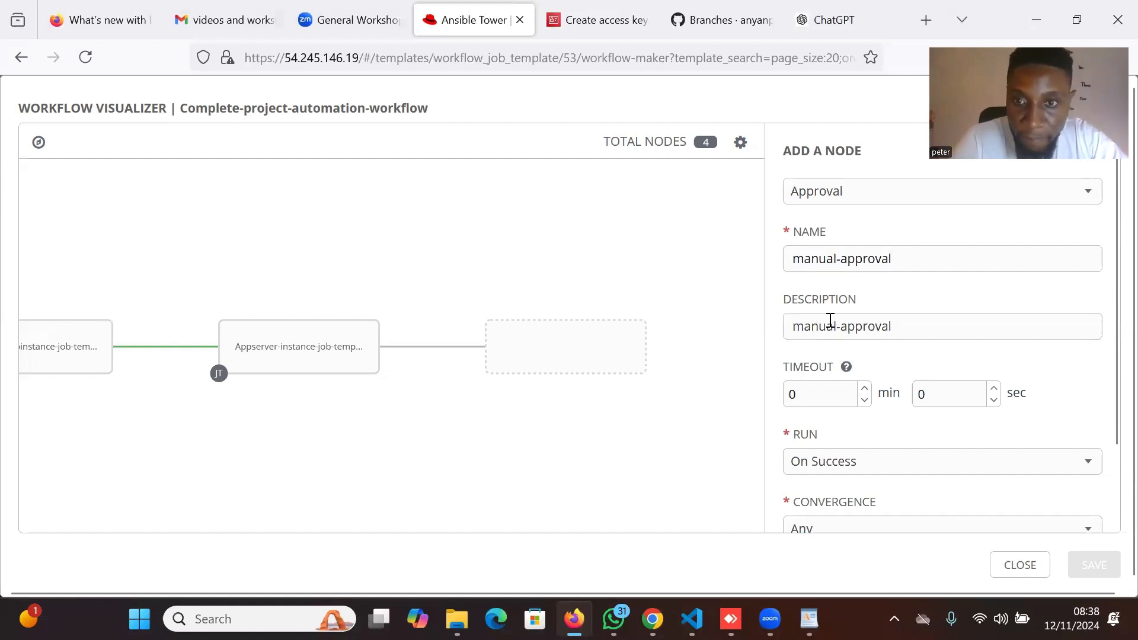
pyautogui.doubleClick(806, 395)
pyautogui.press('BackSpace')
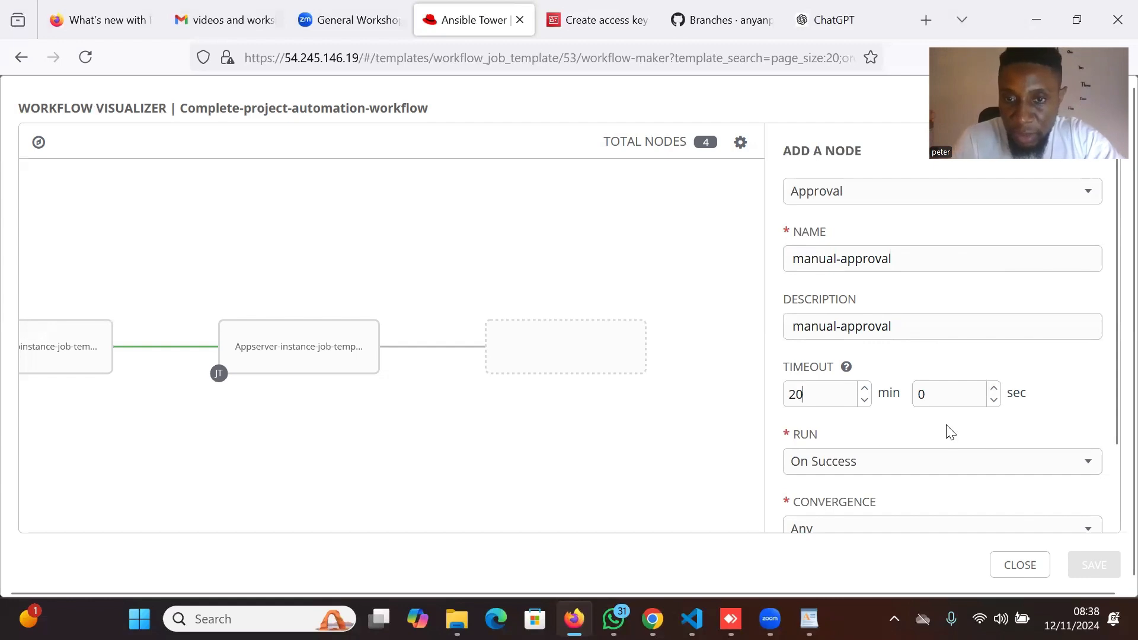
pyautogui.scroll(-2, 947, 432)
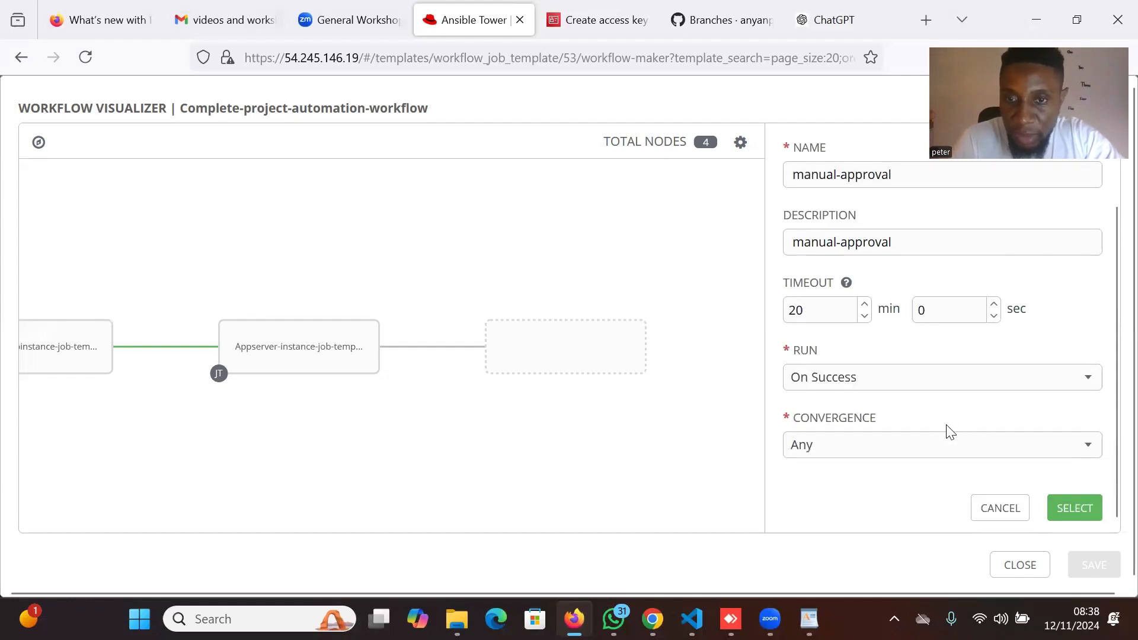
pyautogui.click(1071, 505)
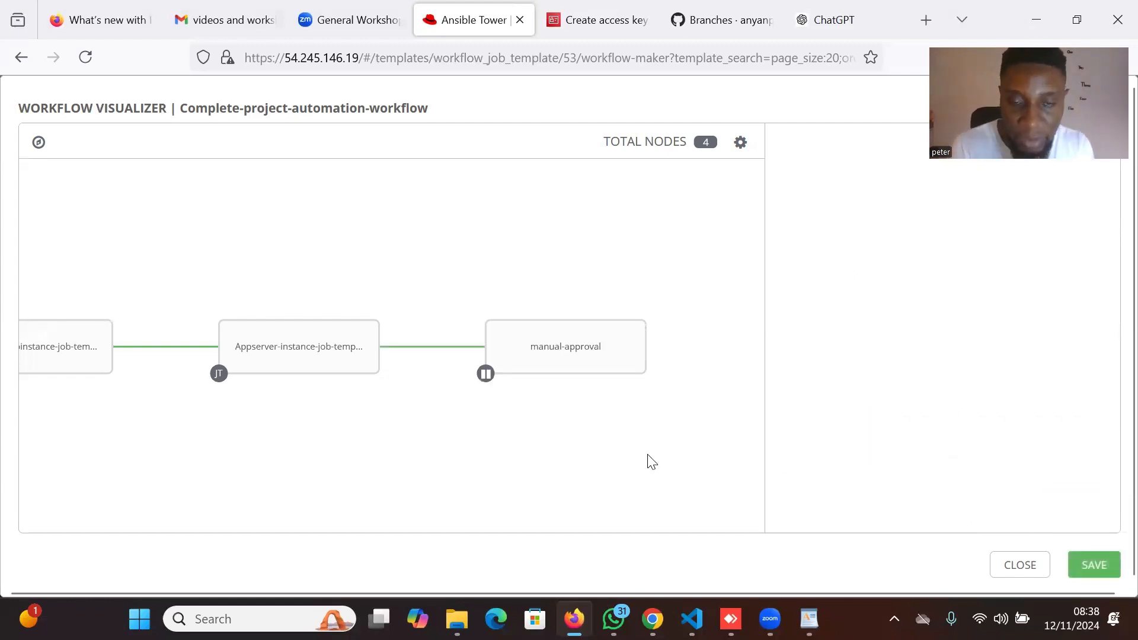
pyautogui.moveTo(514, 458); pyautogui.dragTo(350, 457)
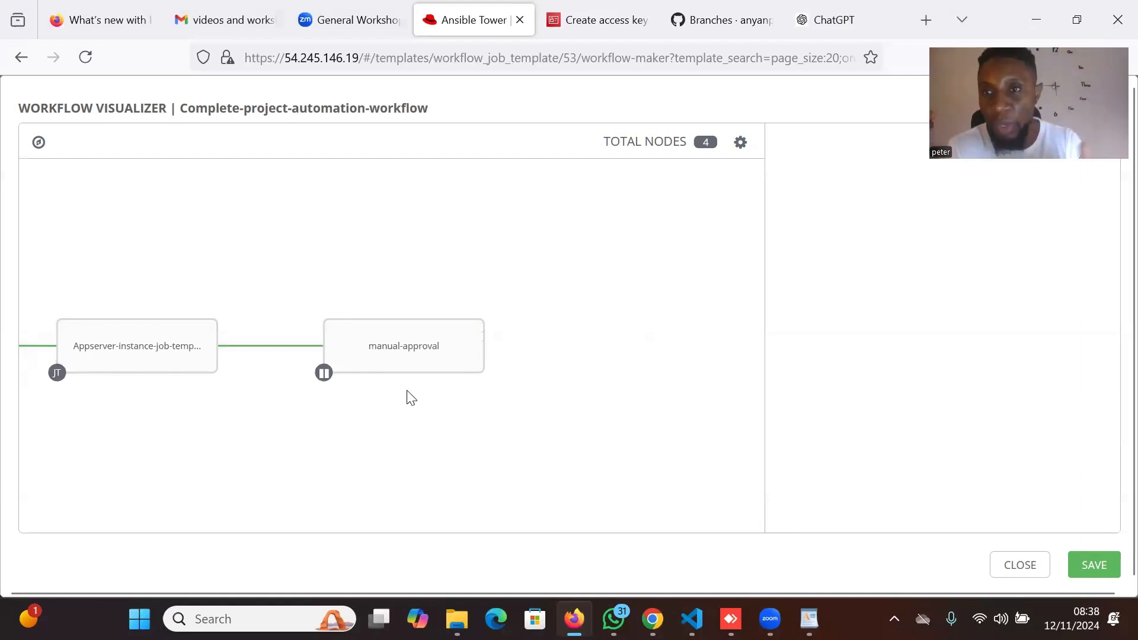
pyautogui.moveTo(478, 333)
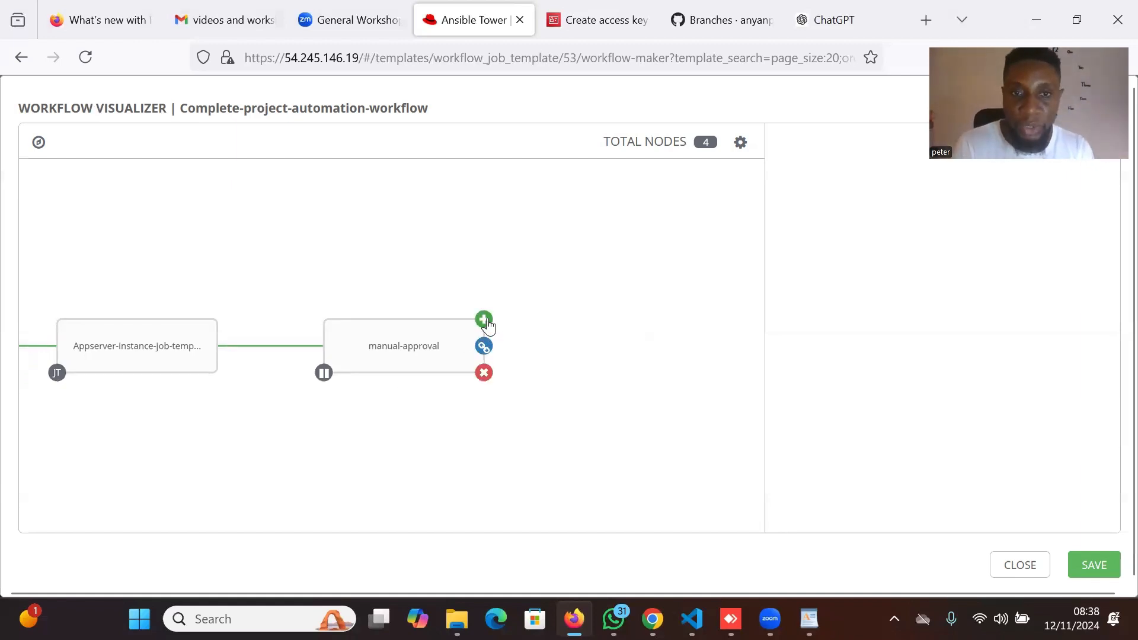
# Add clone-project-repository-template as the node after manual-approval.
pyautogui.click(485, 320)
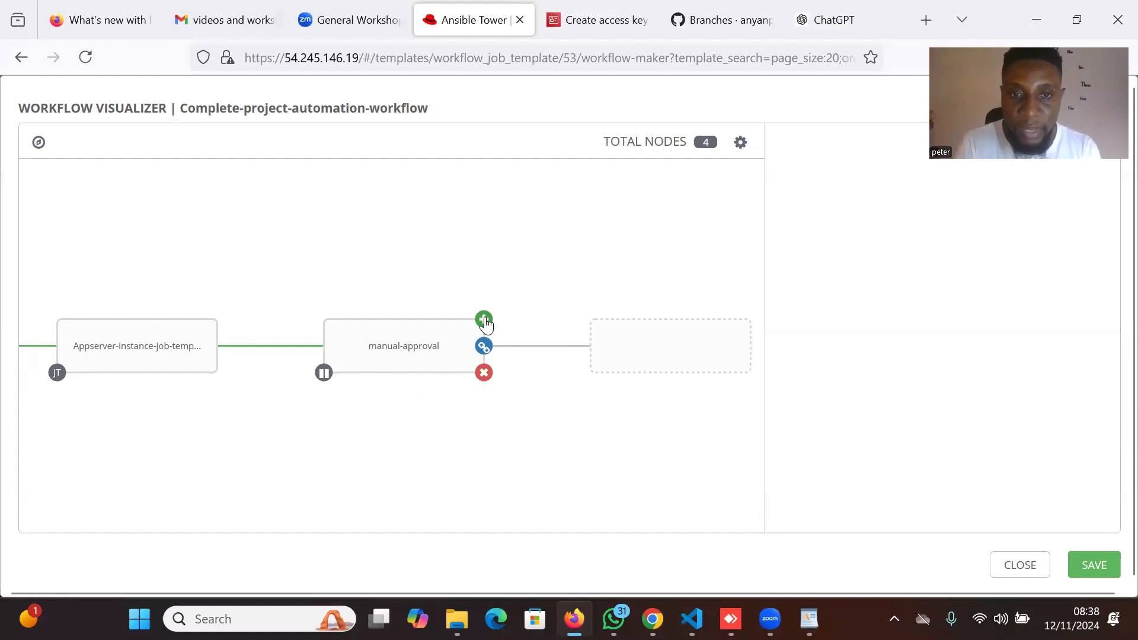
pyautogui.moveTo(313, 454); pyautogui.dragTo(256, 461)
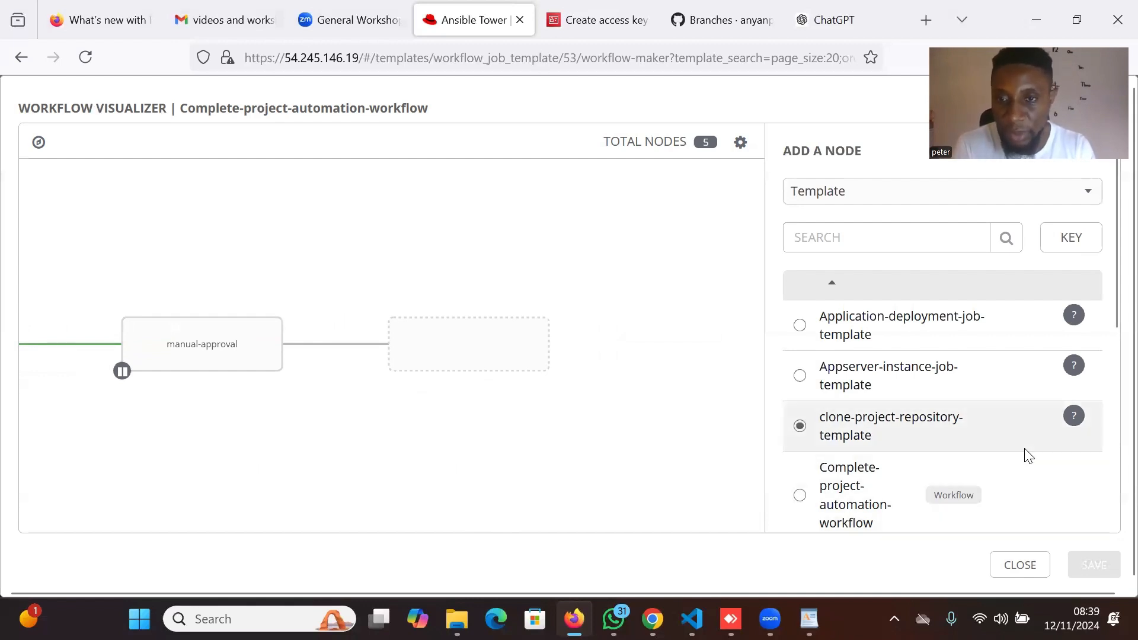
pyautogui.scroll(-3, 1026, 456)
pyautogui.scroll(-3, 1025, 456)
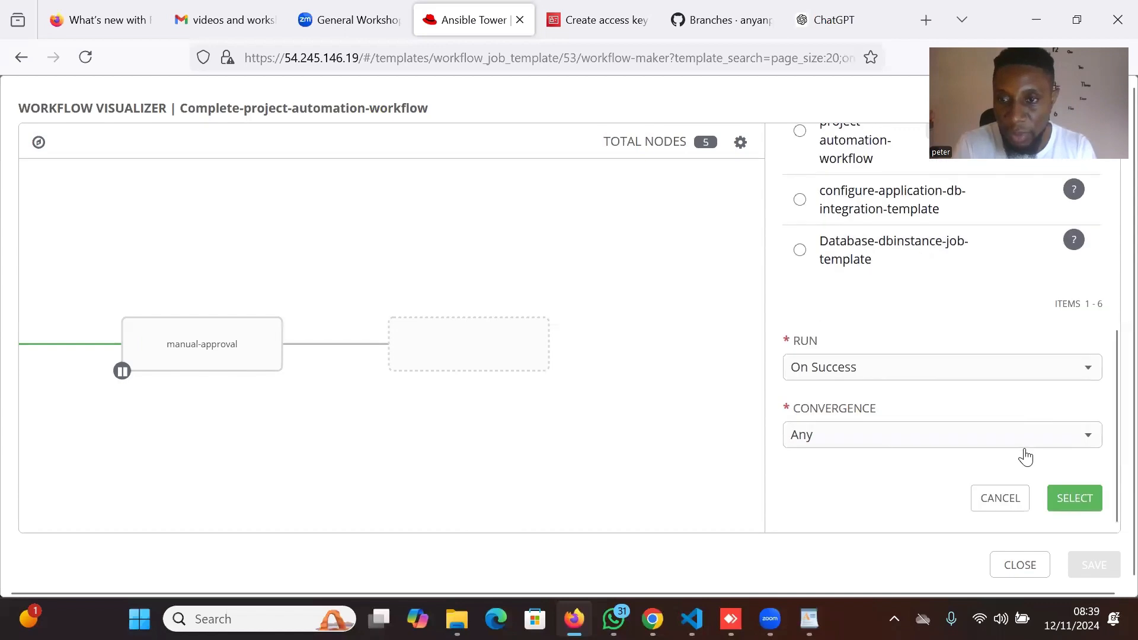
pyautogui.click(1081, 508)
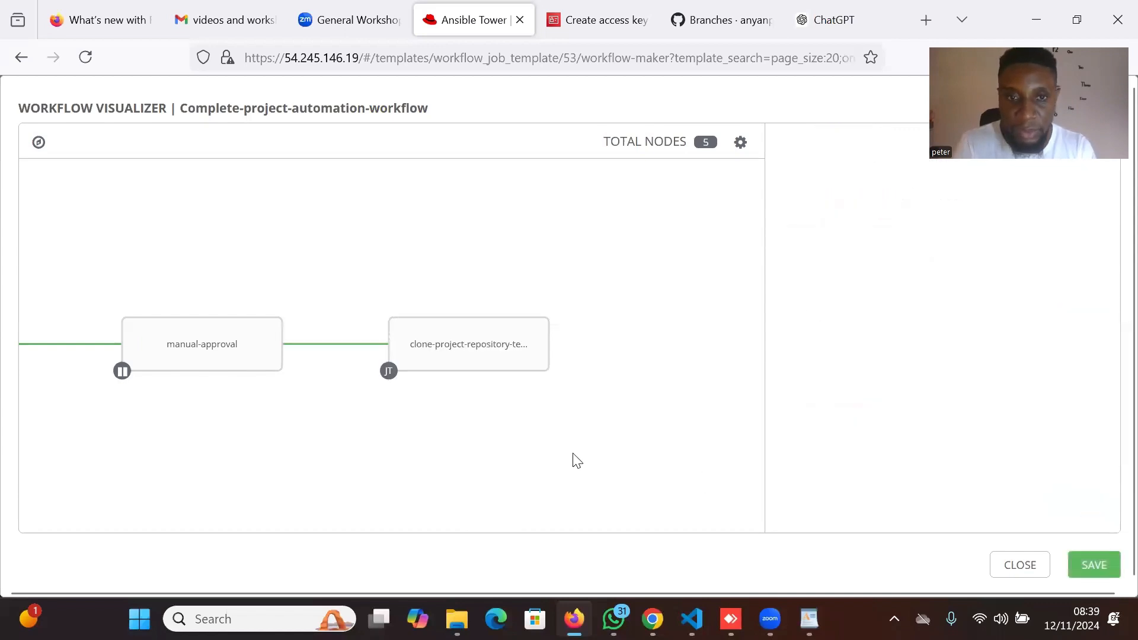
# Add Application-deployment-job-template after the clone-project-repository-template node.
pyautogui.moveTo(446, 346)
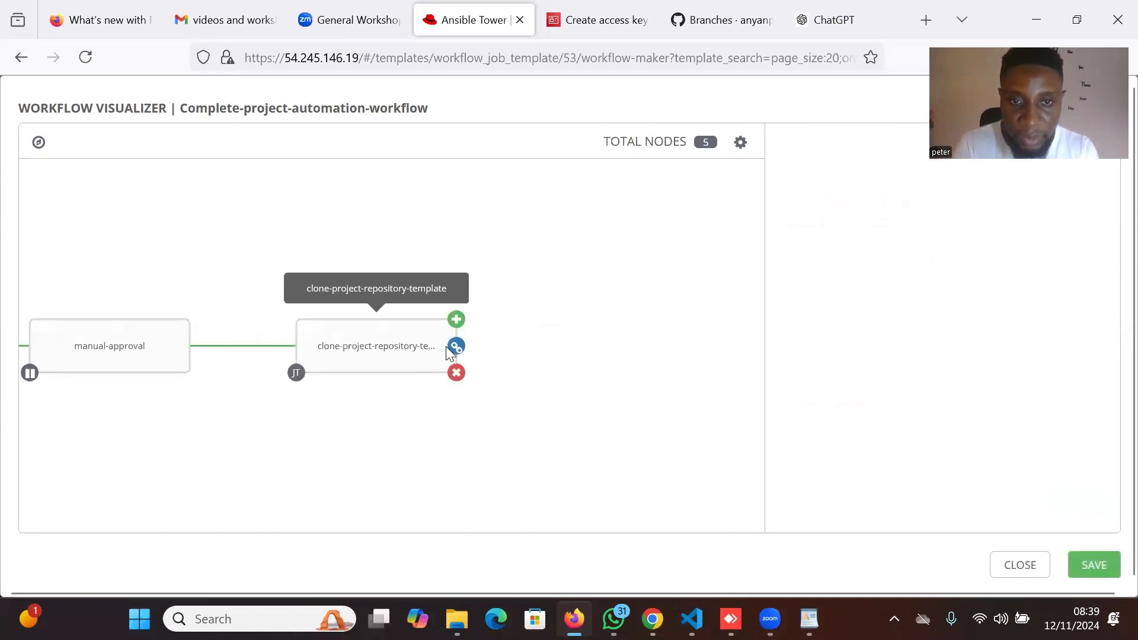
pyautogui.click(456, 320)
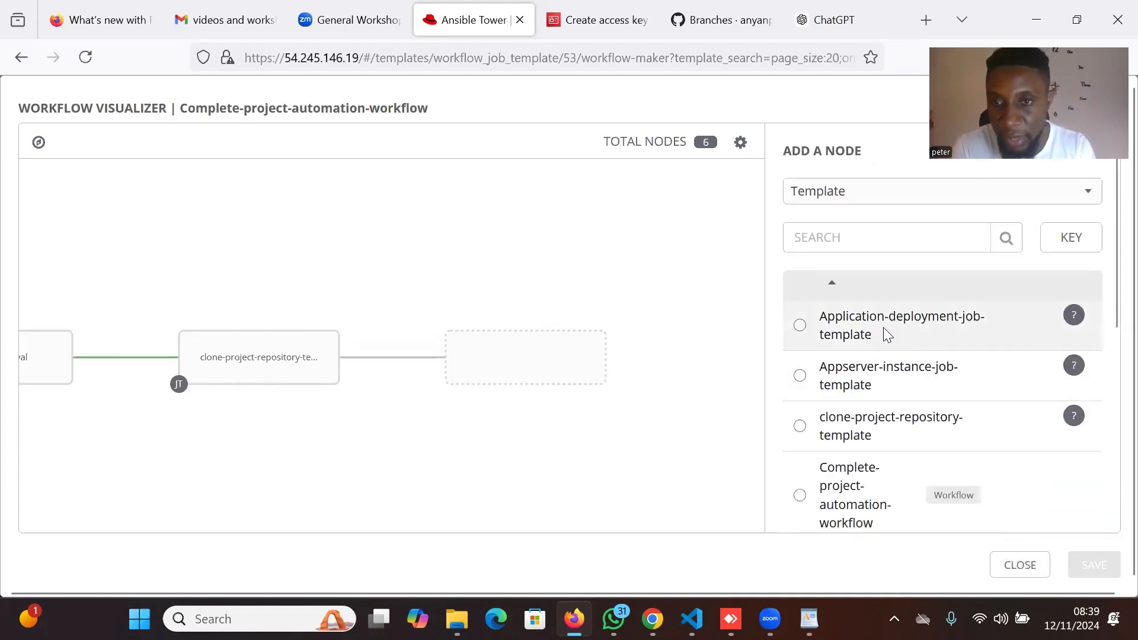
pyautogui.click(920, 331)
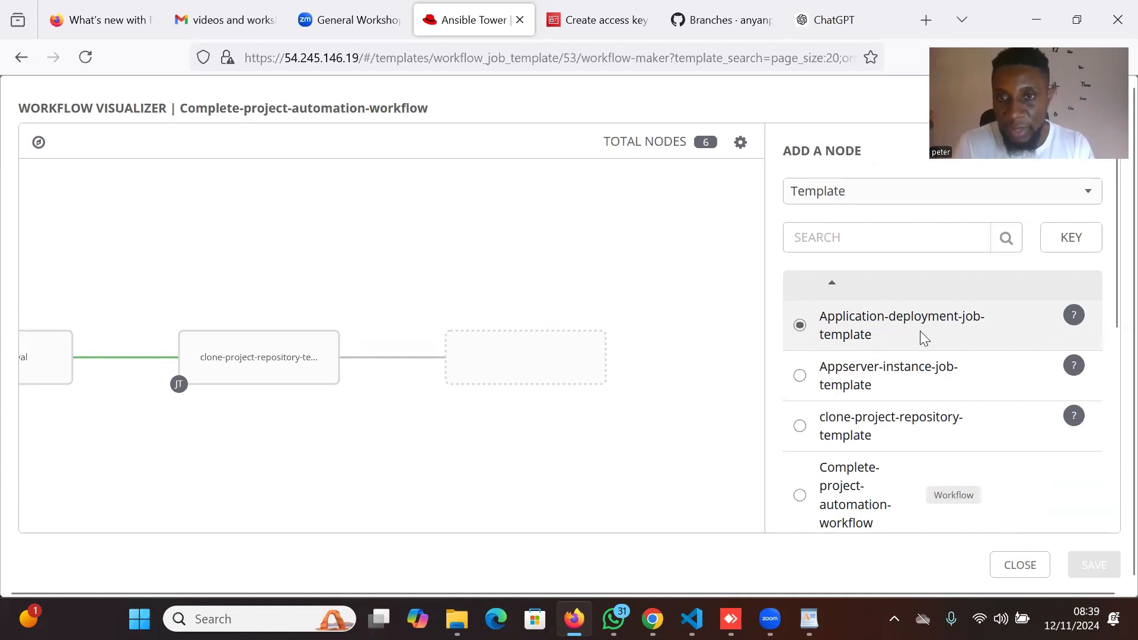
pyautogui.scroll(-2, 1034, 500)
pyautogui.scroll(-4, 1034, 503)
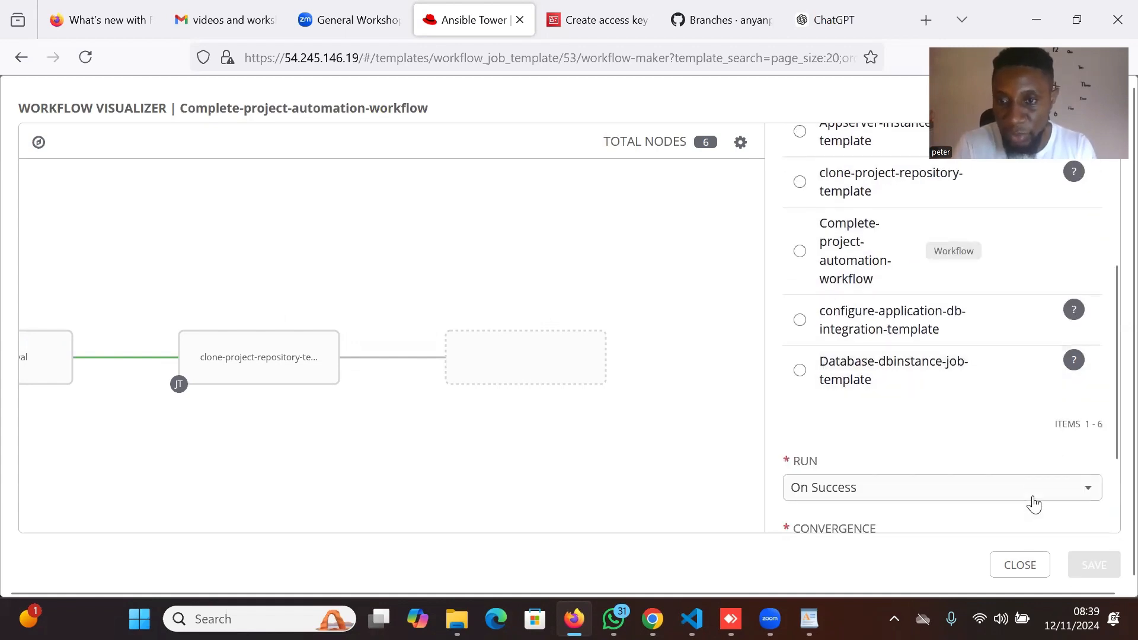
pyautogui.click(1076, 507)
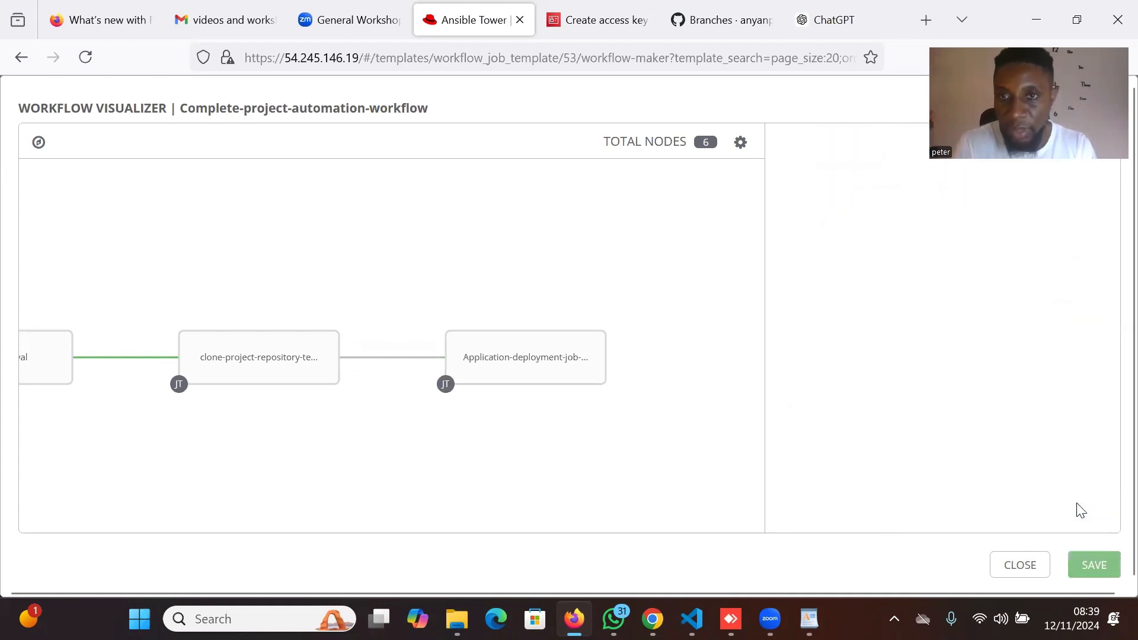
# Add configure-application-db-integration-template after the Application-deployment-job-template node.
pyautogui.moveTo(523, 459); pyautogui.dragTo(416, 460)
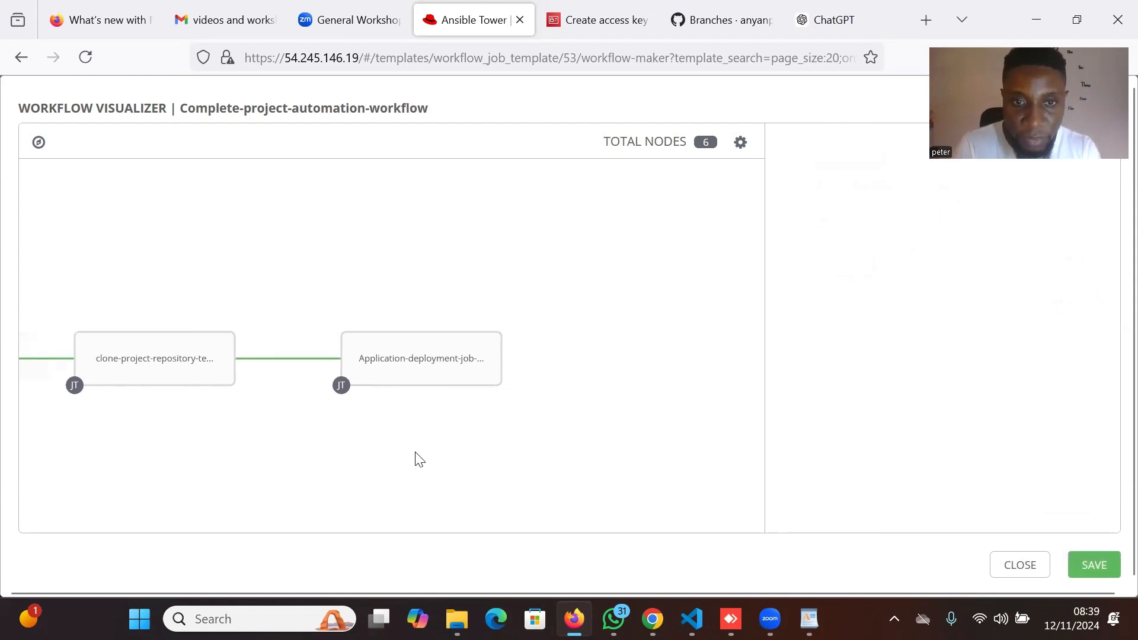
pyautogui.click(501, 332)
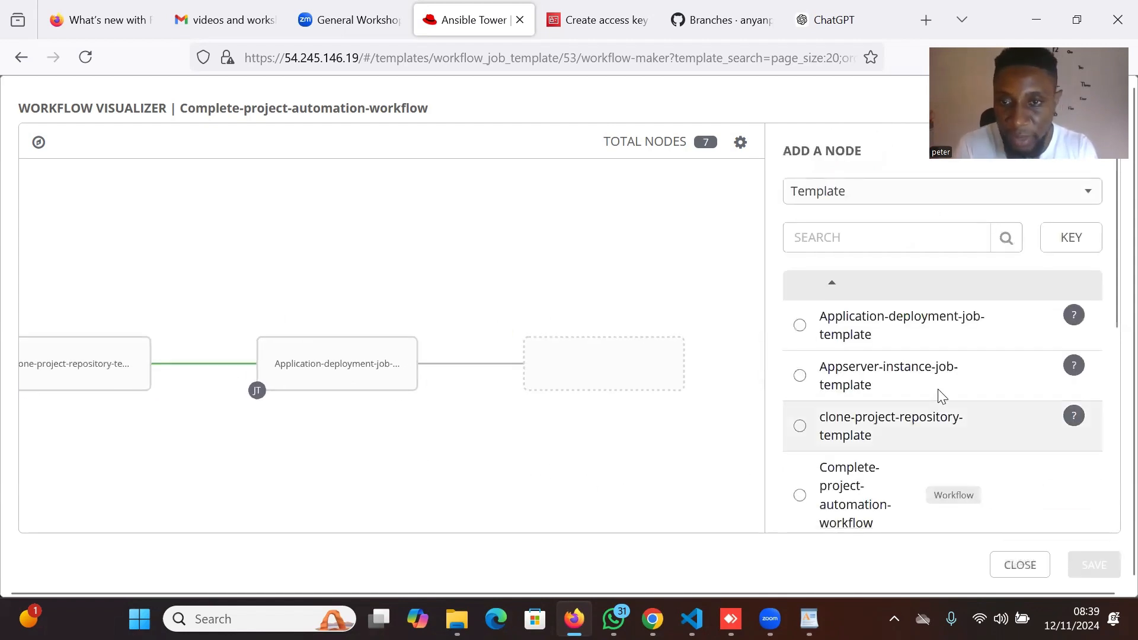
pyautogui.scroll(-3, 938, 403)
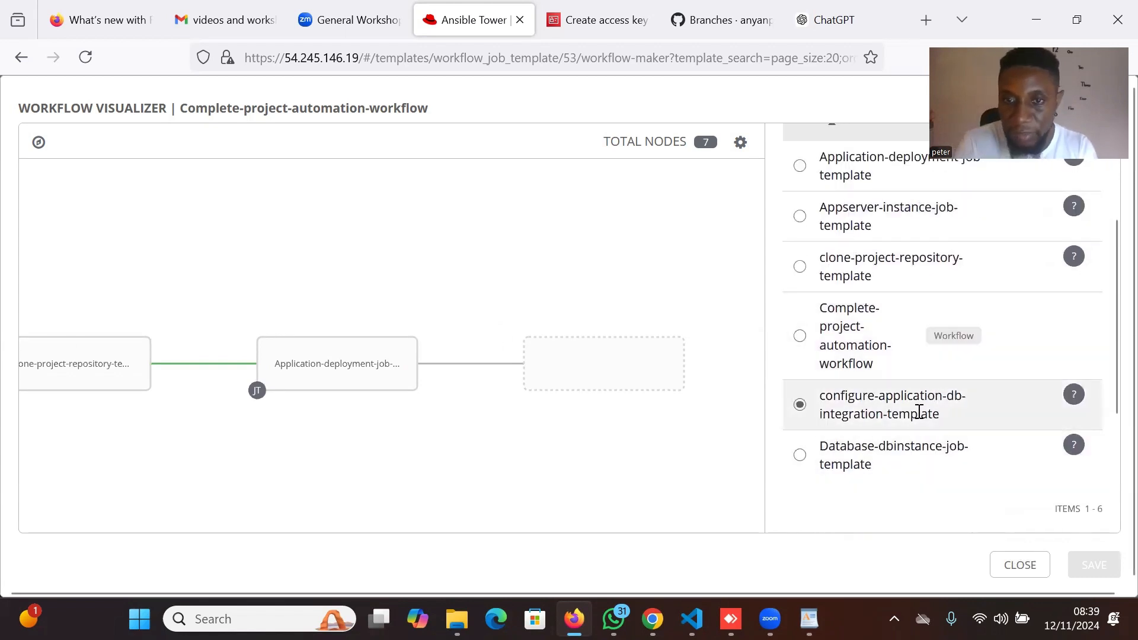
pyautogui.scroll(-3, 1037, 462)
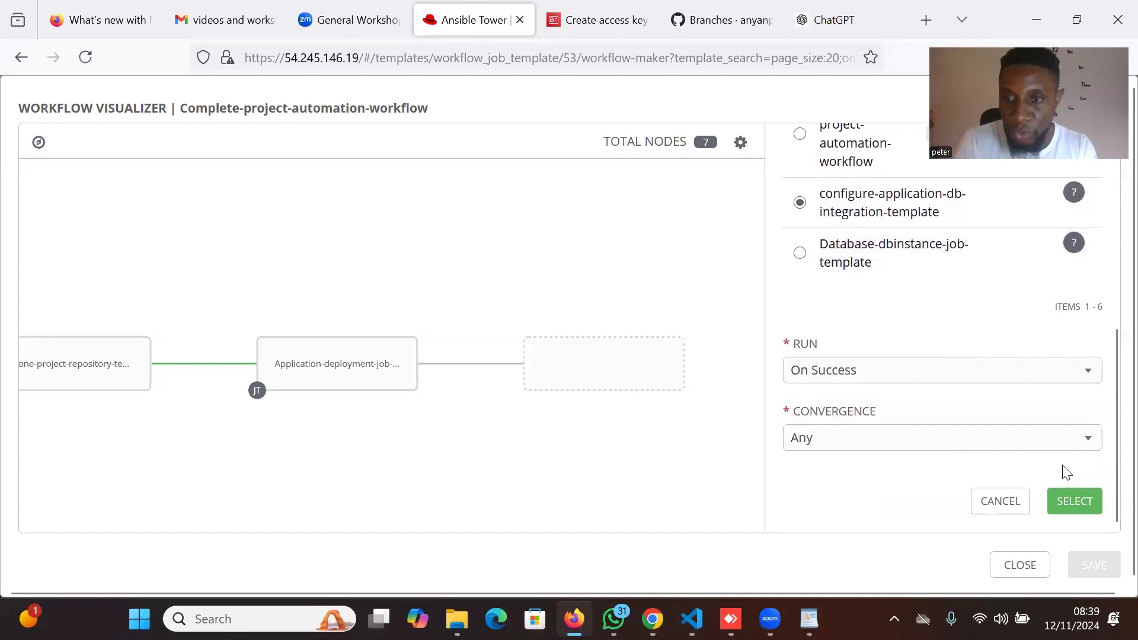
pyautogui.click(1079, 503)
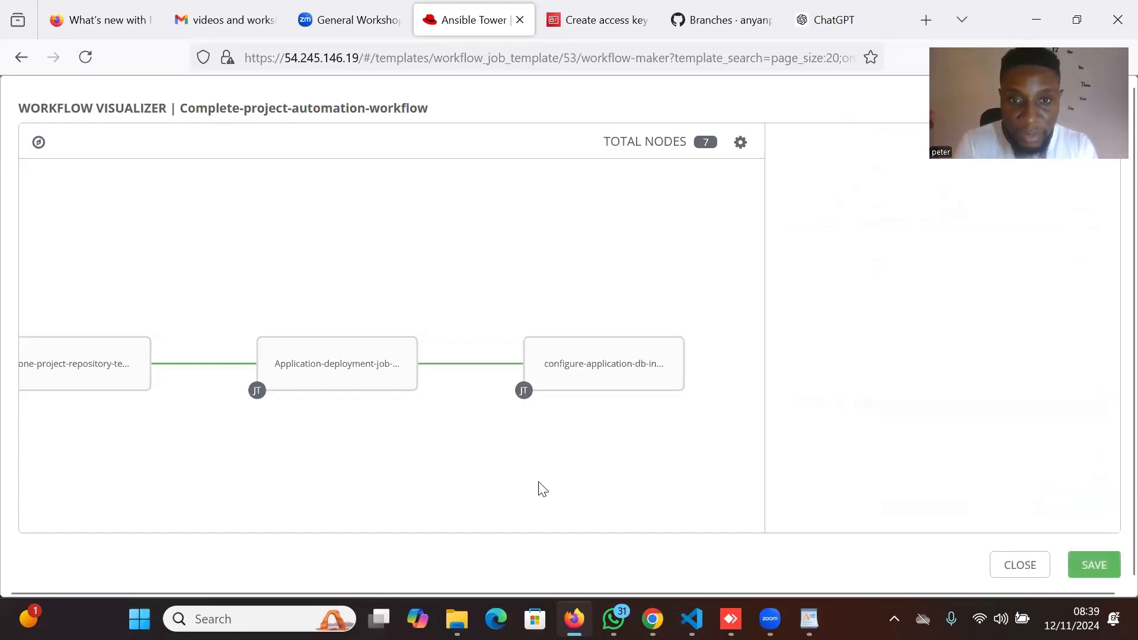
pyautogui.scroll(-5, 492, 451)
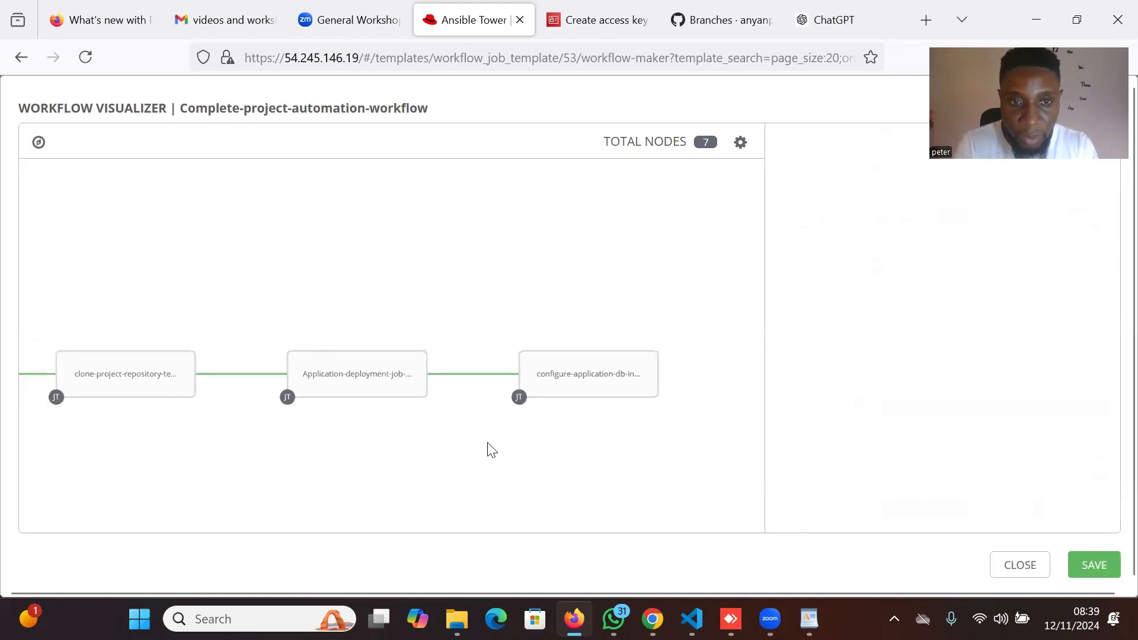
pyautogui.scroll(-4, 492, 451)
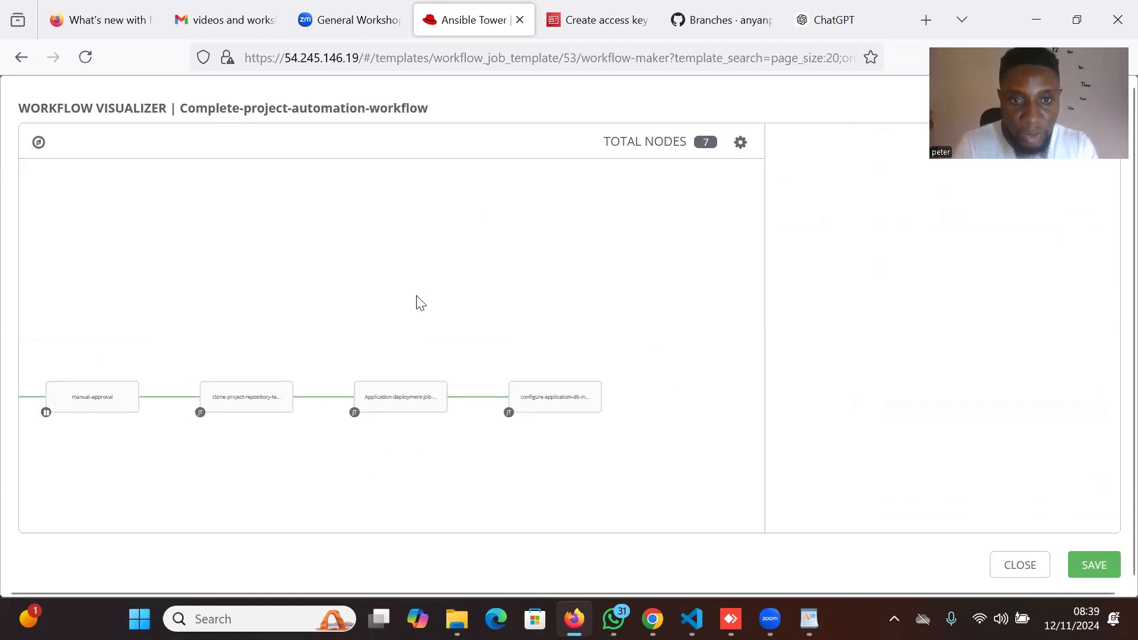
pyautogui.moveTo(416, 303); pyautogui.dragTo(729, 266)
pyautogui.moveTo(577, 272); pyautogui.dragTo(637, 236)
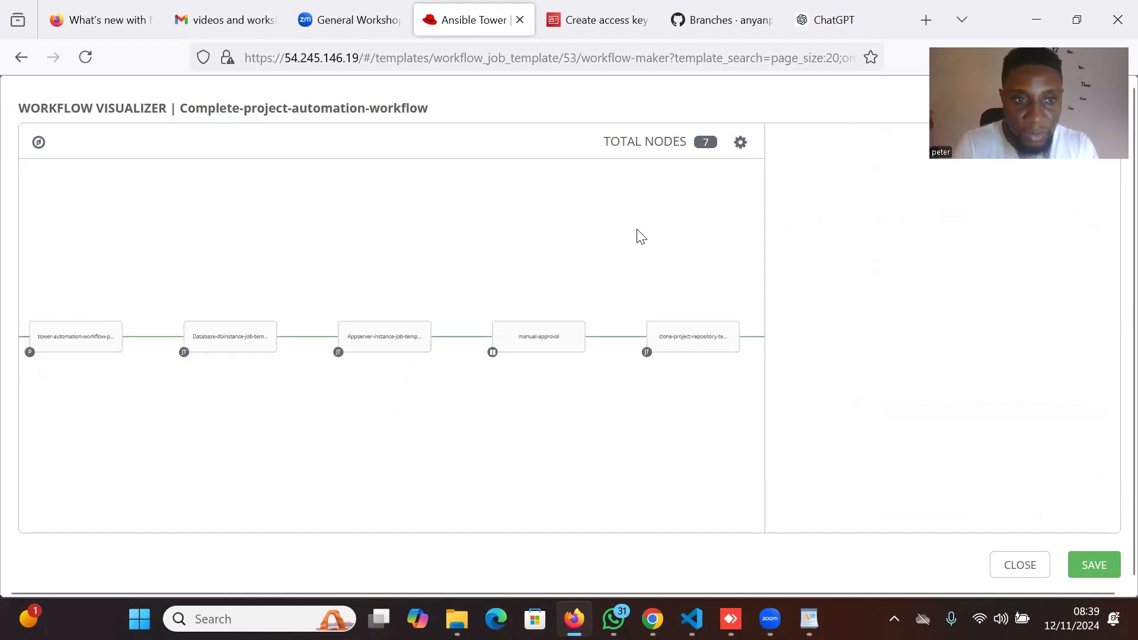
pyautogui.moveTo(423, 247)
pyautogui.mouseDown()
pyautogui.moveTo(562, 274)
pyautogui.moveTo(436, 259)
pyautogui.mouseUp()
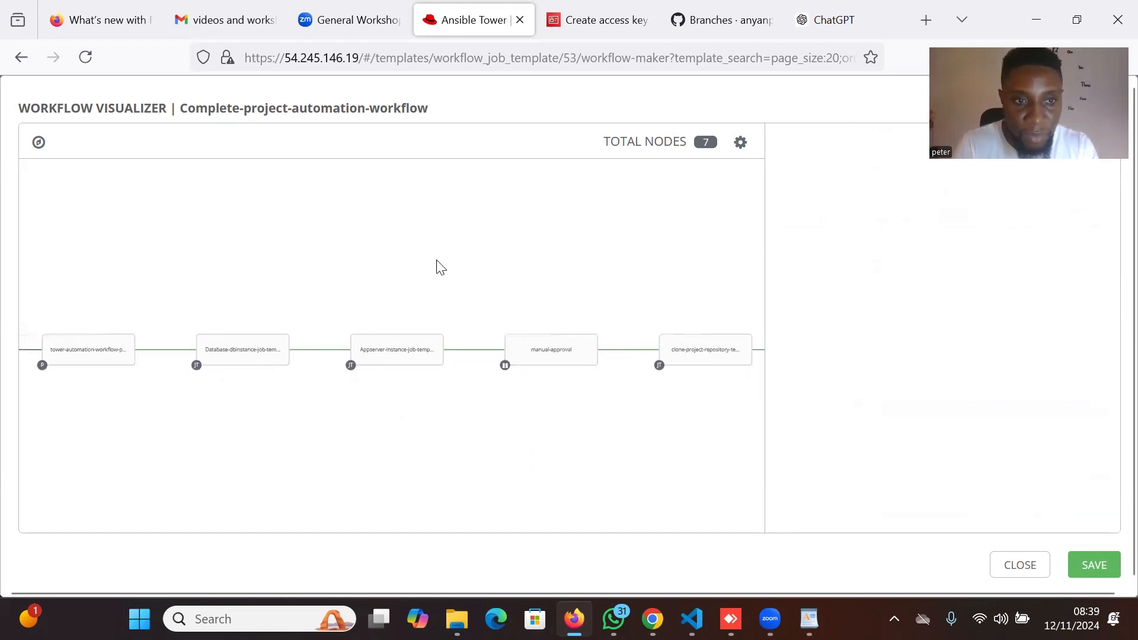
pyautogui.moveTo(95, 357)
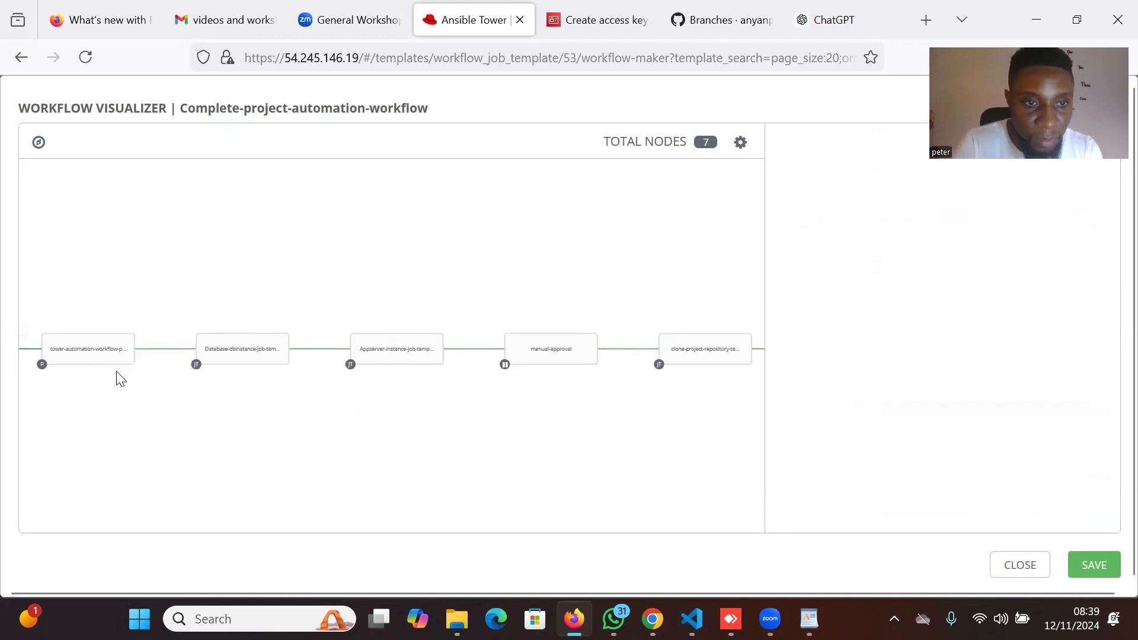
pyautogui.moveTo(257, 344)
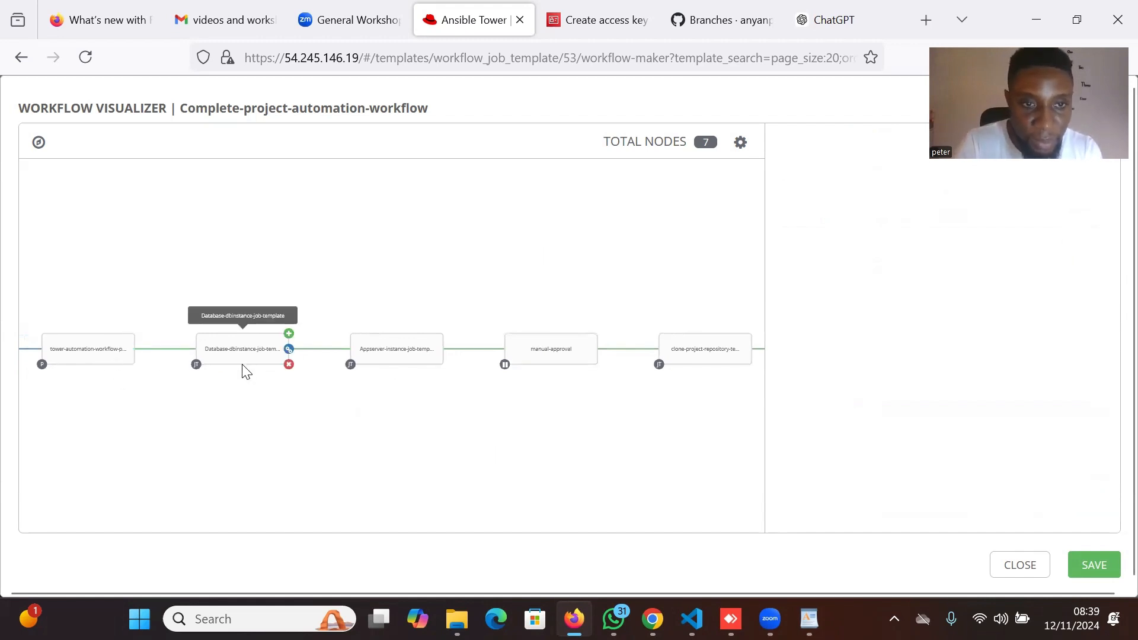
pyautogui.moveTo(569, 352)
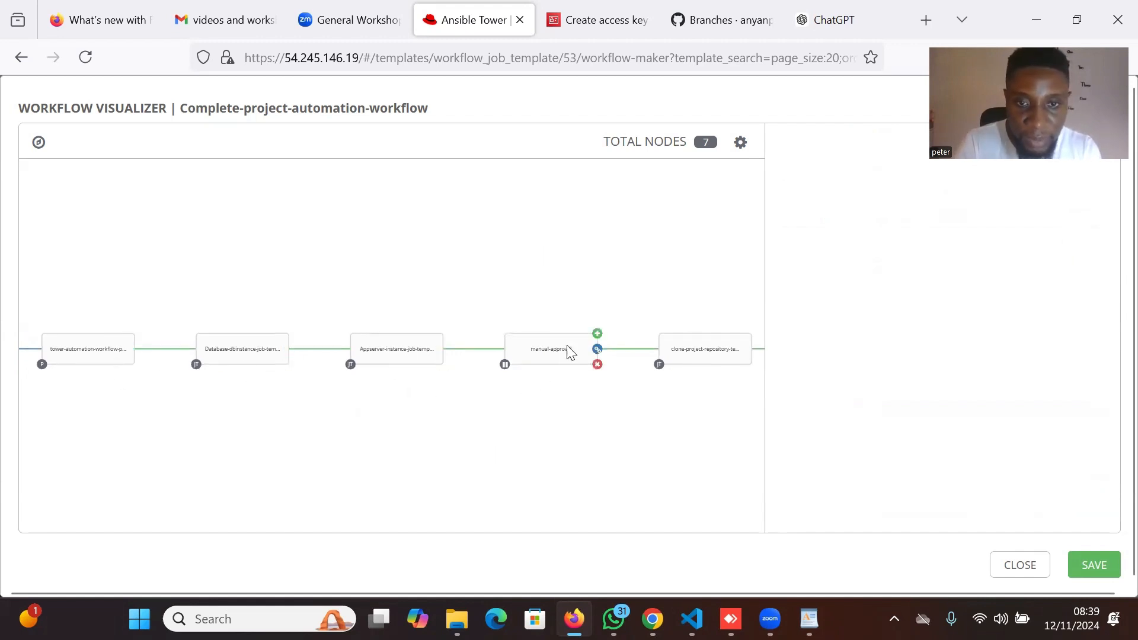
pyautogui.moveTo(609, 432); pyautogui.dragTo(276, 439)
pyautogui.moveTo(516, 356)
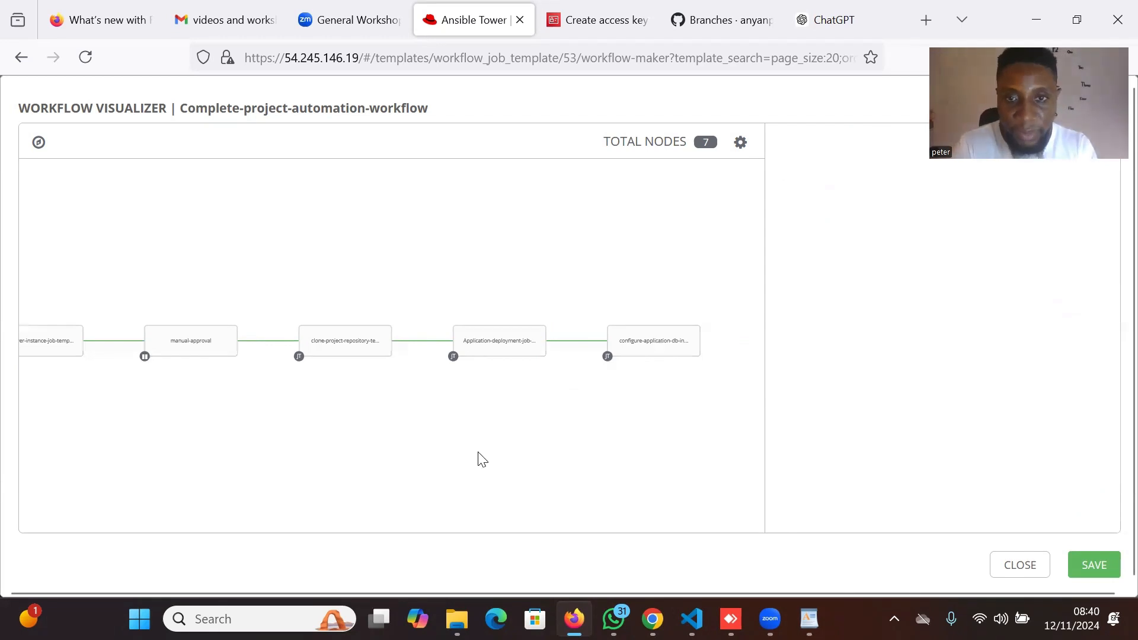
pyautogui.moveTo(481, 460); pyautogui.dragTo(521, 428)
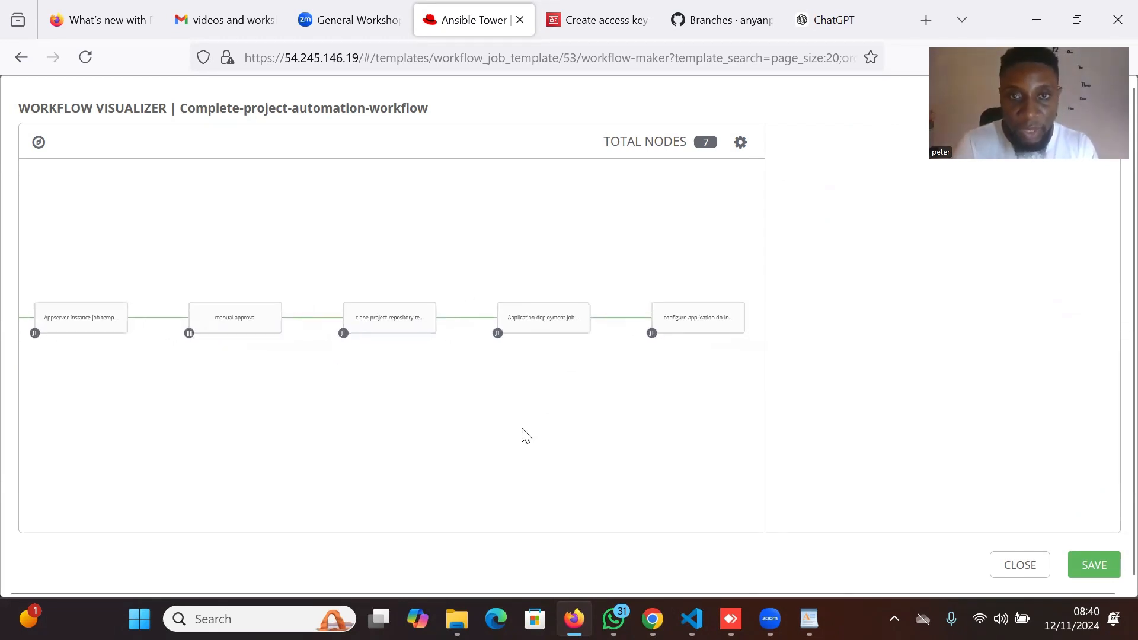
# Save the seven-node graph and scroll the Complete-project-automation-workflow details form to LAUNCH.
pyautogui.click(1092, 551)
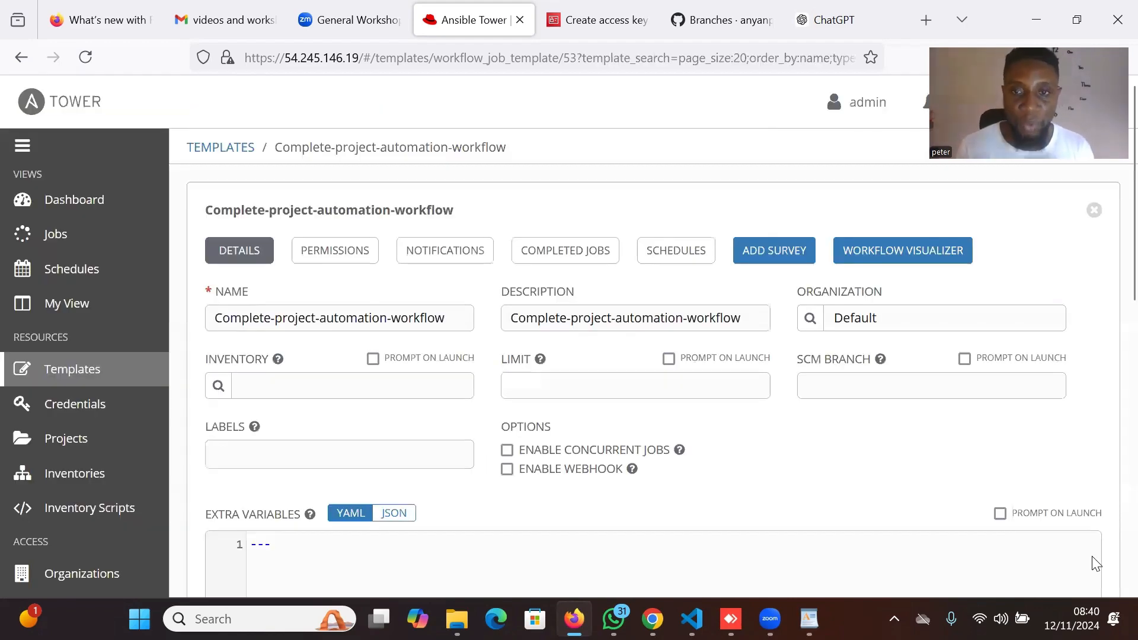
pyautogui.scroll(-10, 764, 443)
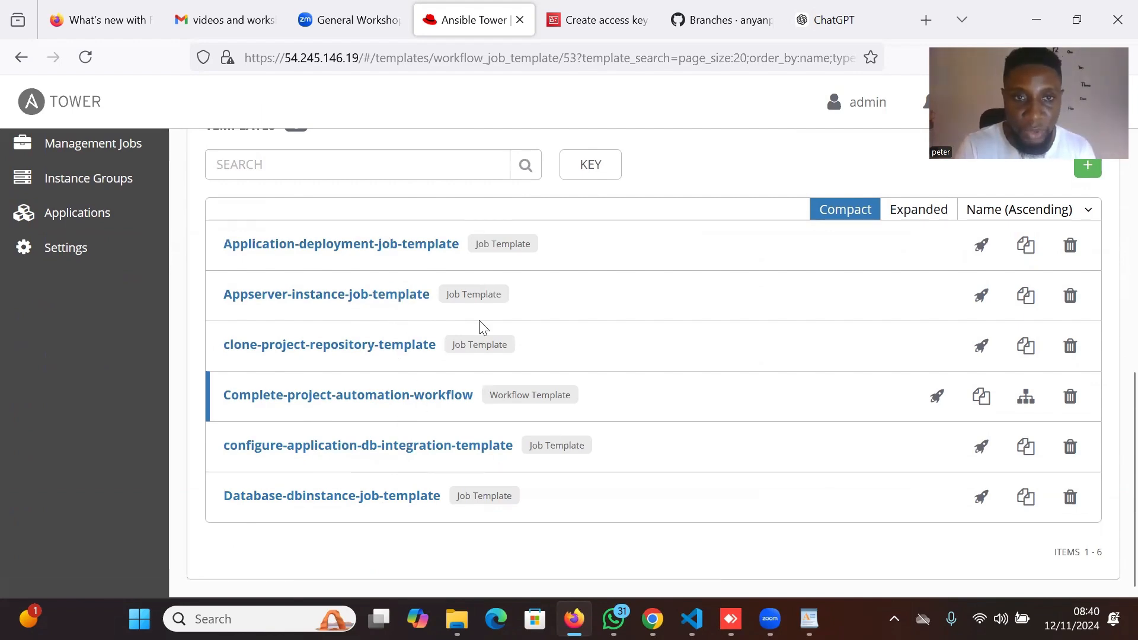
pyautogui.scroll(8, 481, 325)
pyautogui.scroll(3, 480, 325)
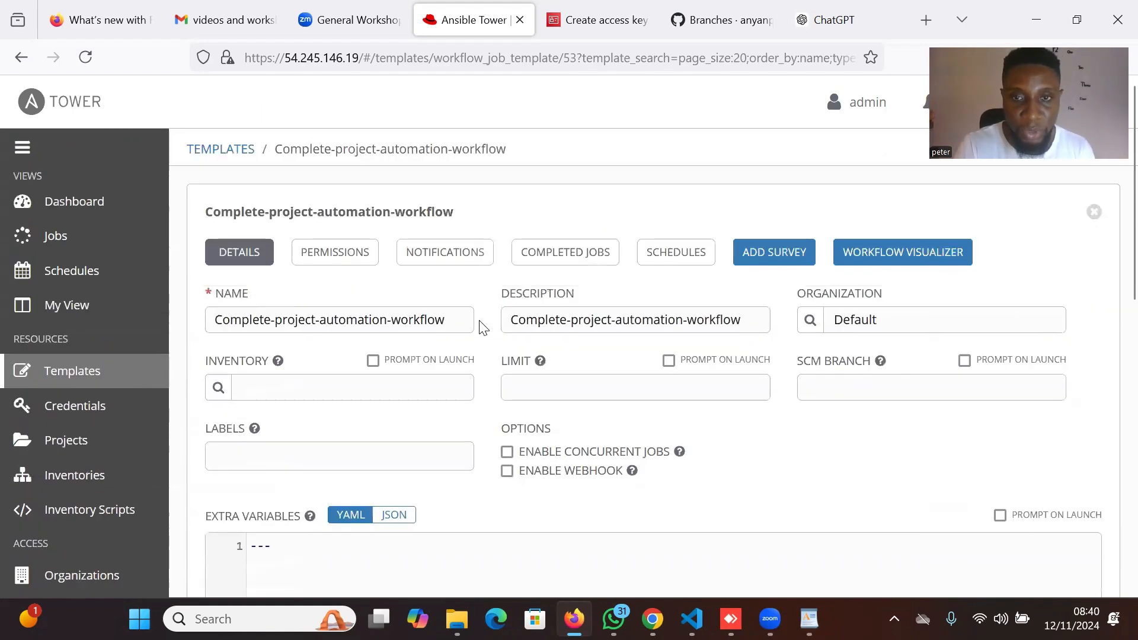
pyautogui.scroll(-3, 480, 324)
pyautogui.scroll(-7, 483, 312)
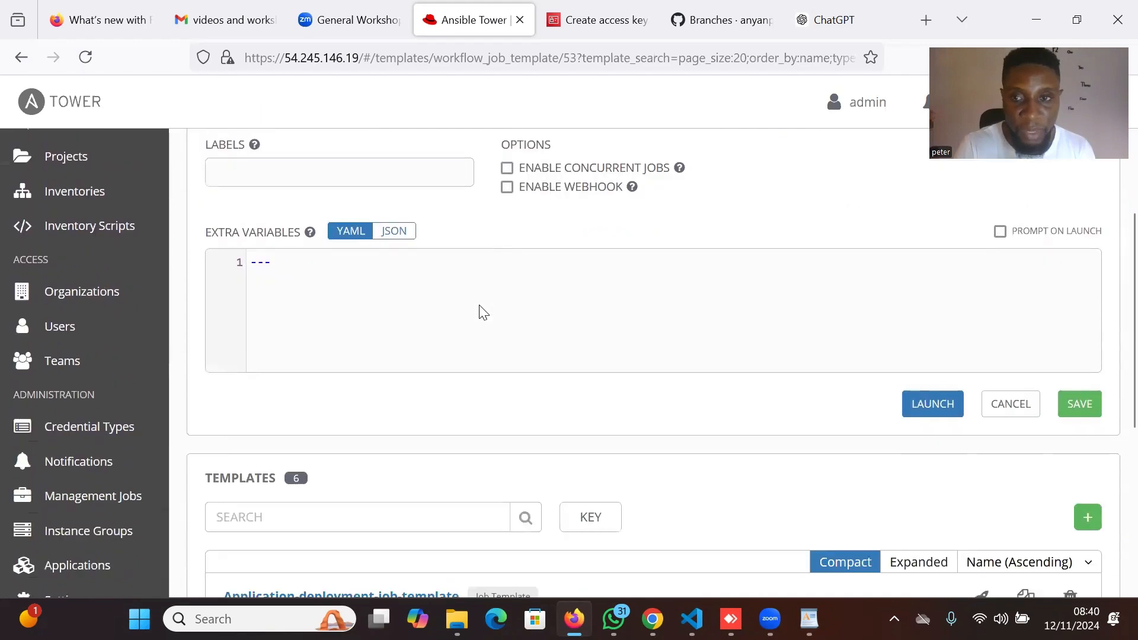
pyautogui.scroll(7, 483, 312)
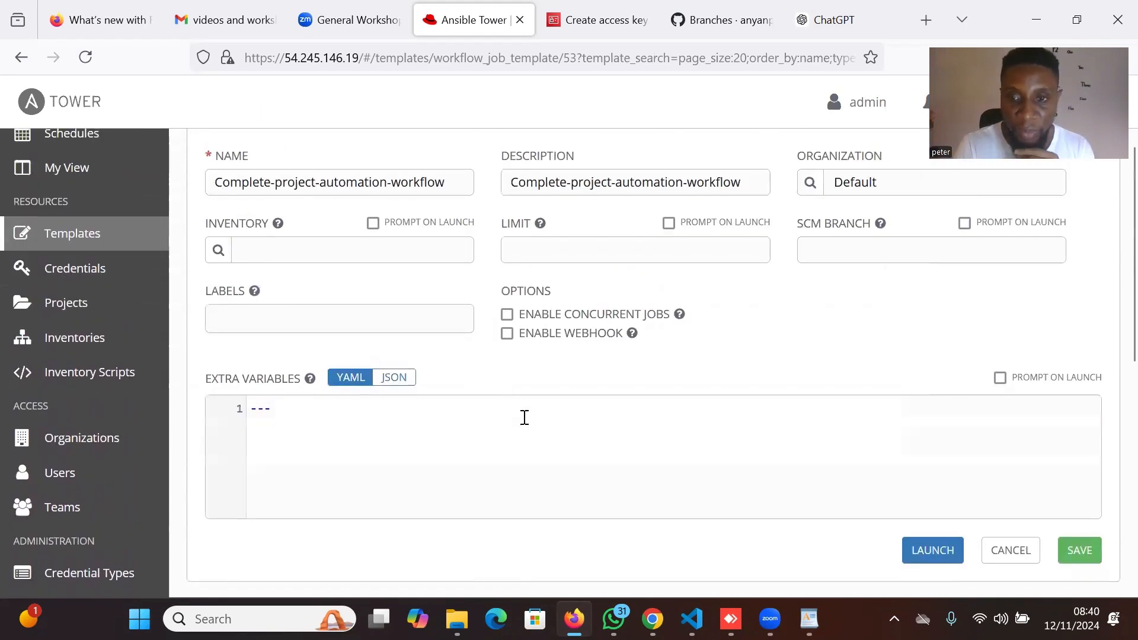
pyautogui.scroll(-2, 525, 418)
pyautogui.scroll(5, 527, 425)
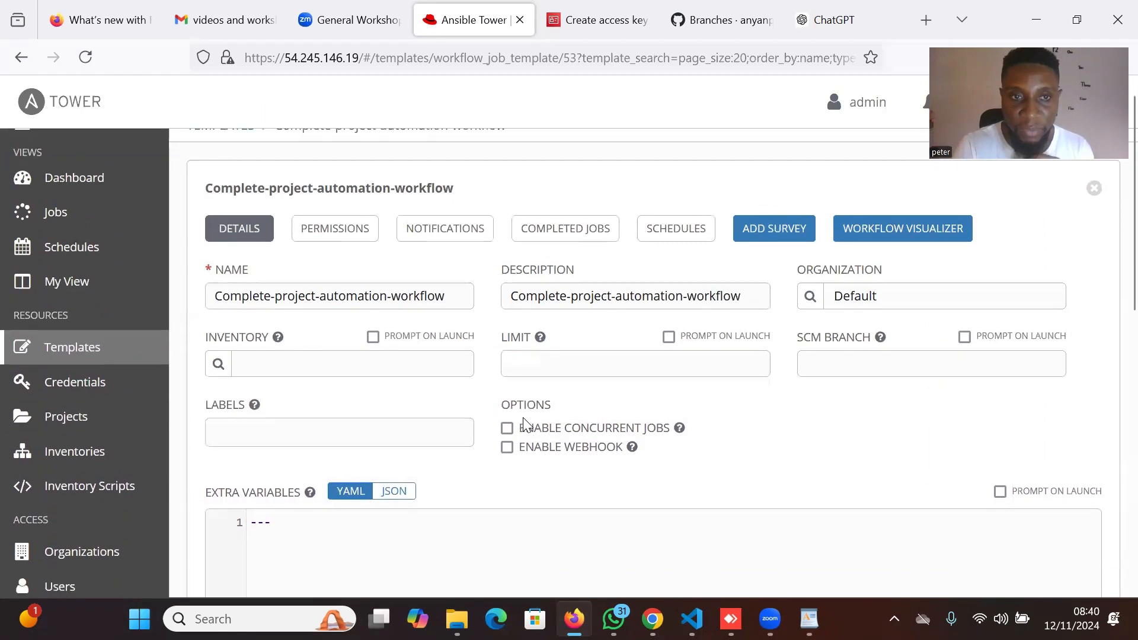
pyautogui.scroll(-5, 526, 425)
pyautogui.scroll(-1, 526, 425)
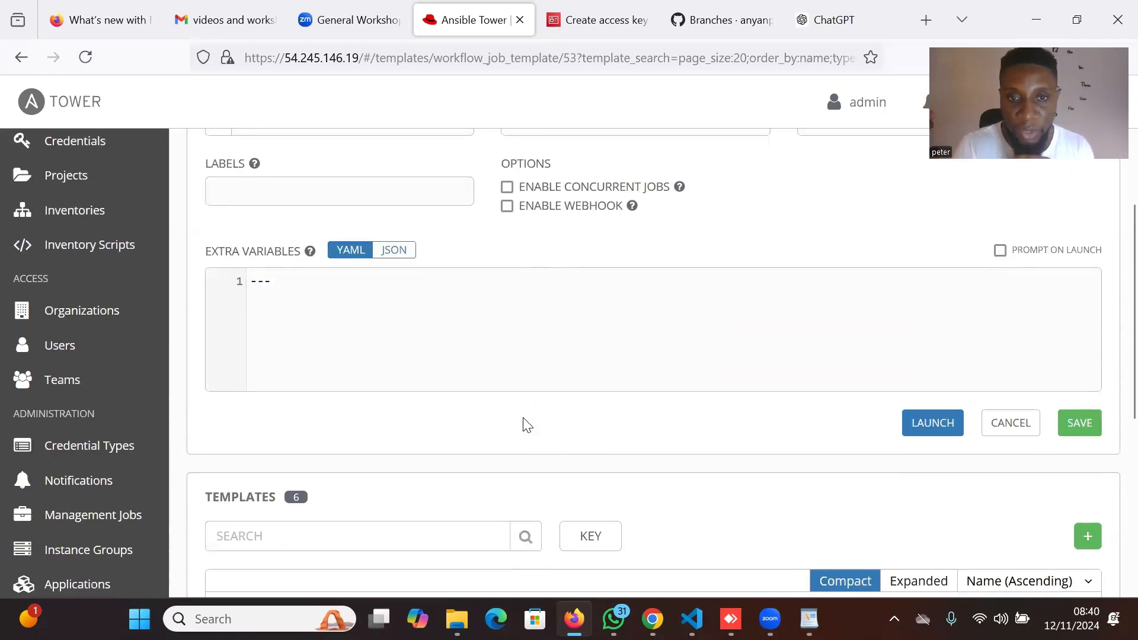
# Launch Complete-project-automation-workflow as job 83 and zoom into its running graph.
pyautogui.click(940, 430)
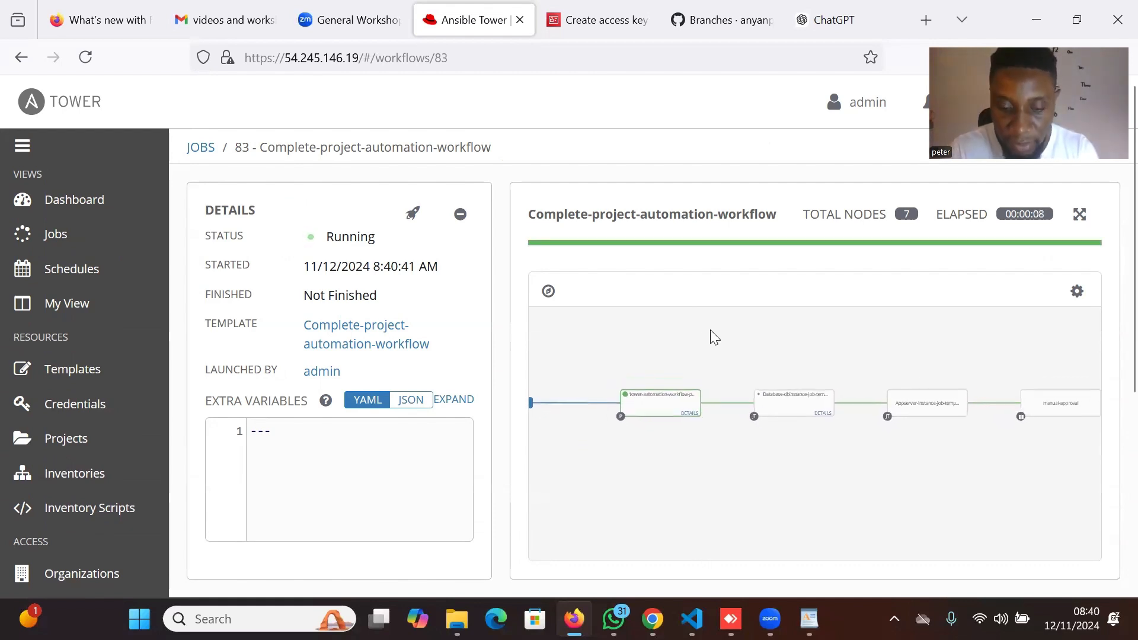
pyautogui.scroll(2, 710, 331)
pyautogui.scroll(1, 710, 329)
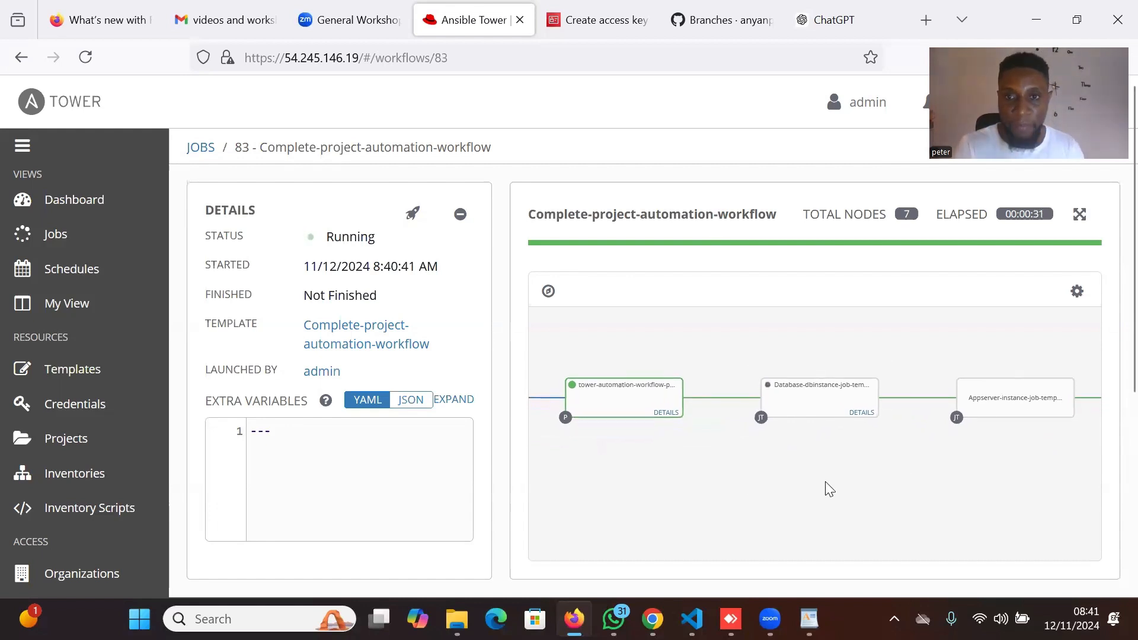
# Check the RDS Databases list, where wordpressappdb is still creating, then return to Tower job 83.
pyautogui.click(608, 7)
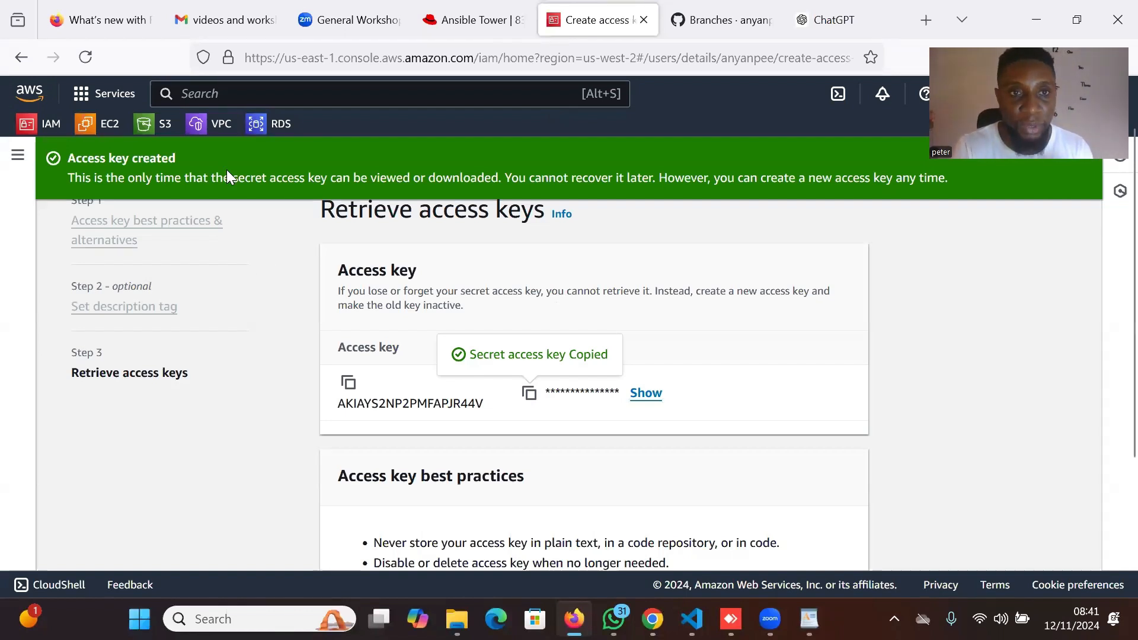
pyautogui.click(263, 127)
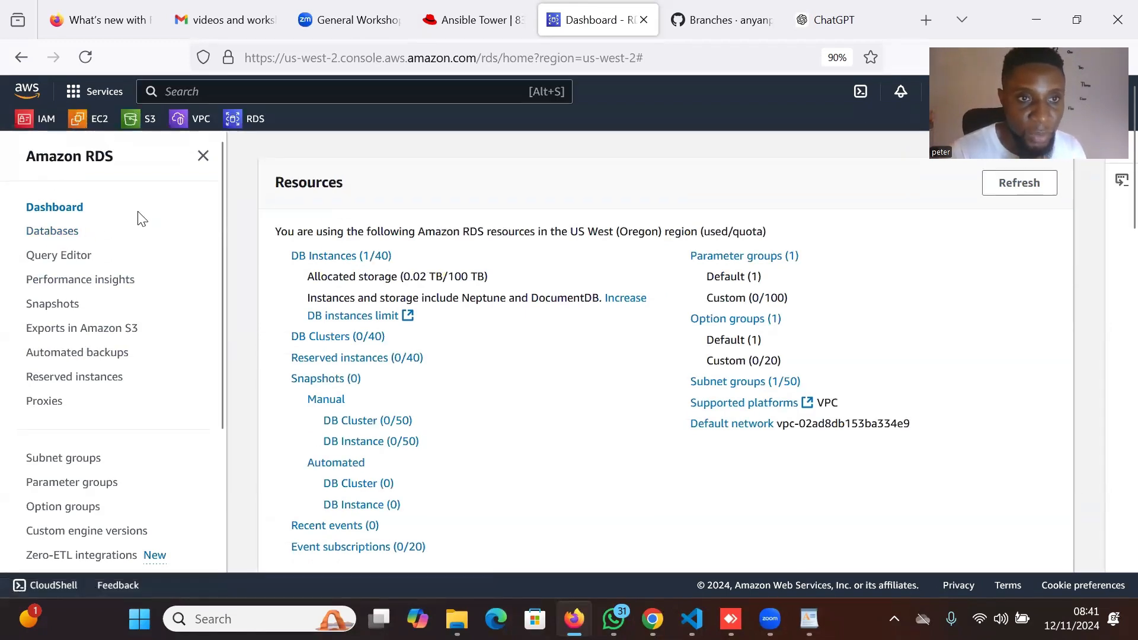
pyautogui.click(57, 236)
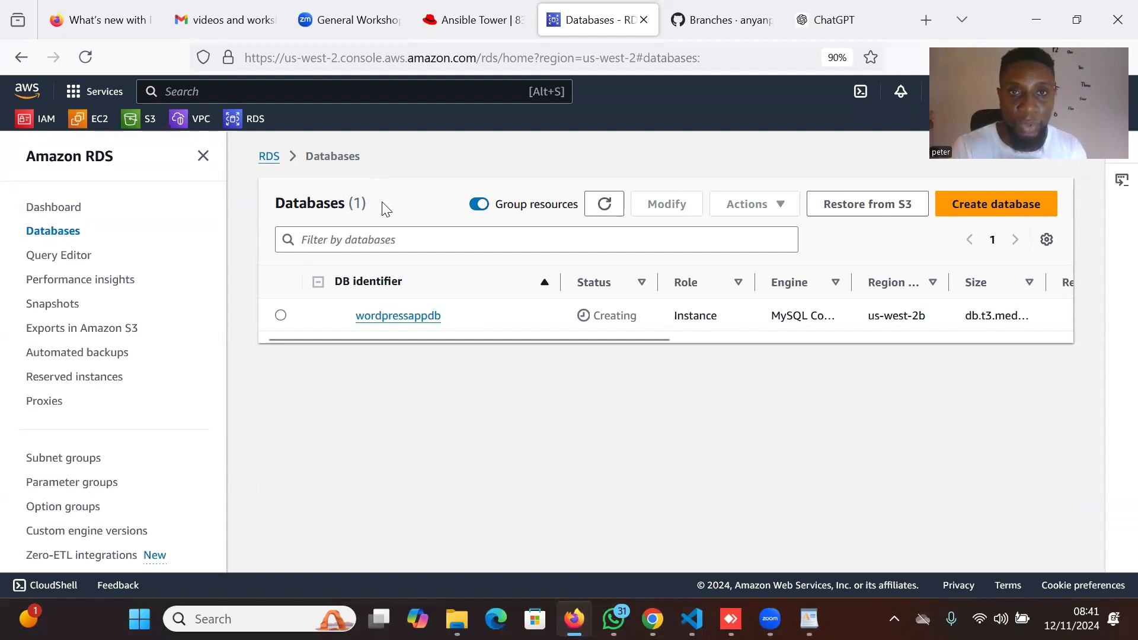
pyautogui.click(474, 20)
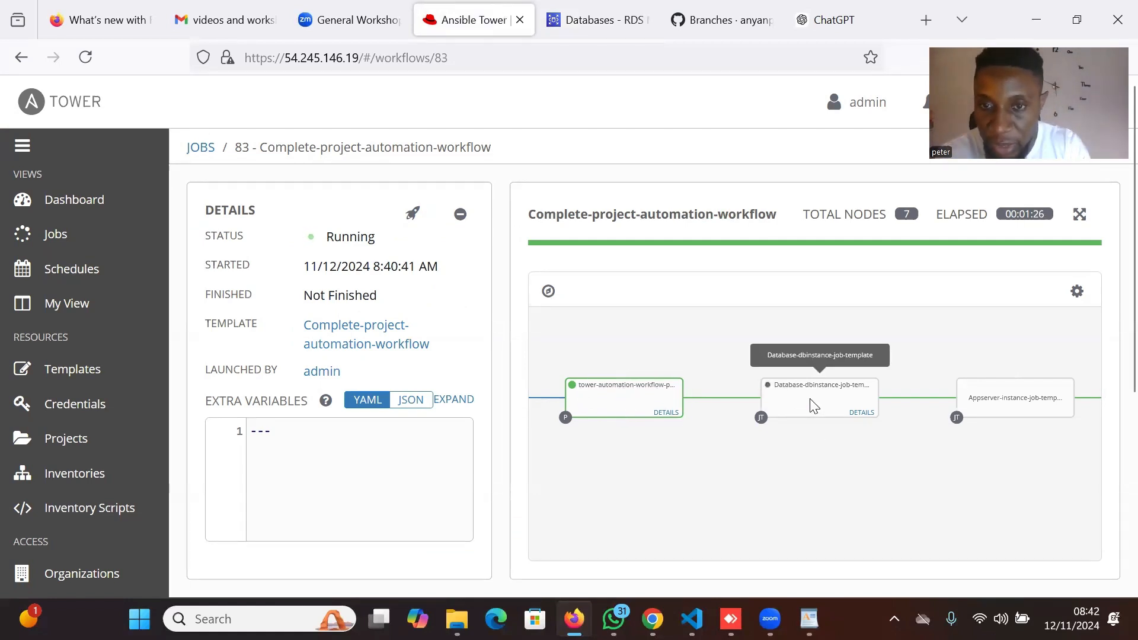
# Follow job 83's node progress, then view the RDS list showing wordpressappdb Available.
pyautogui.moveTo(806, 479); pyautogui.dragTo(746, 486)
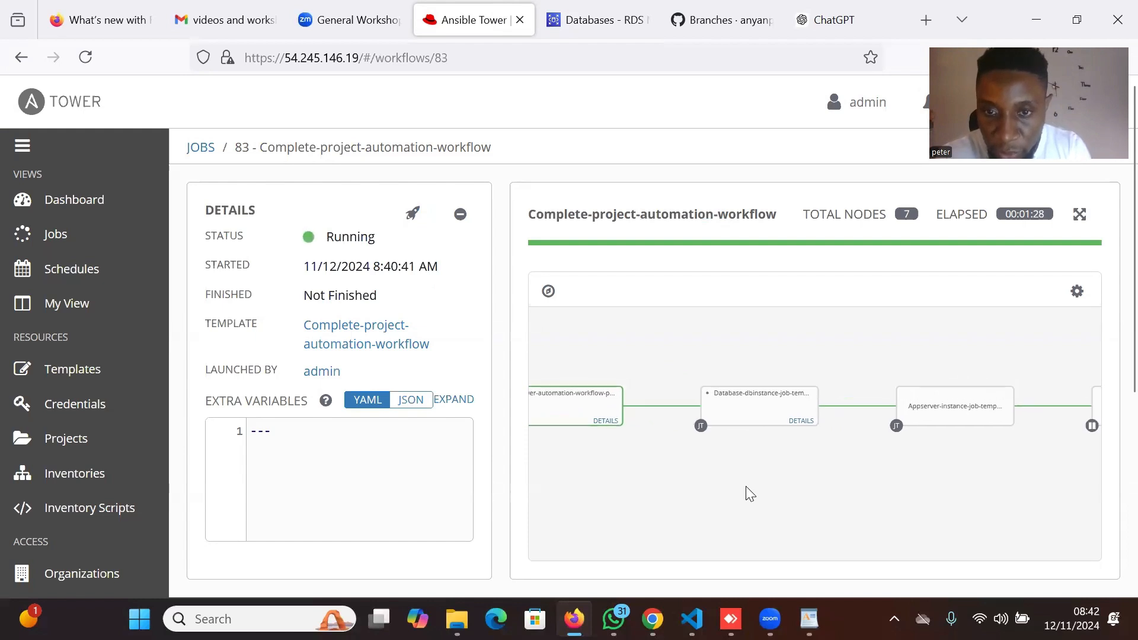
pyautogui.scroll(3, 744, 468)
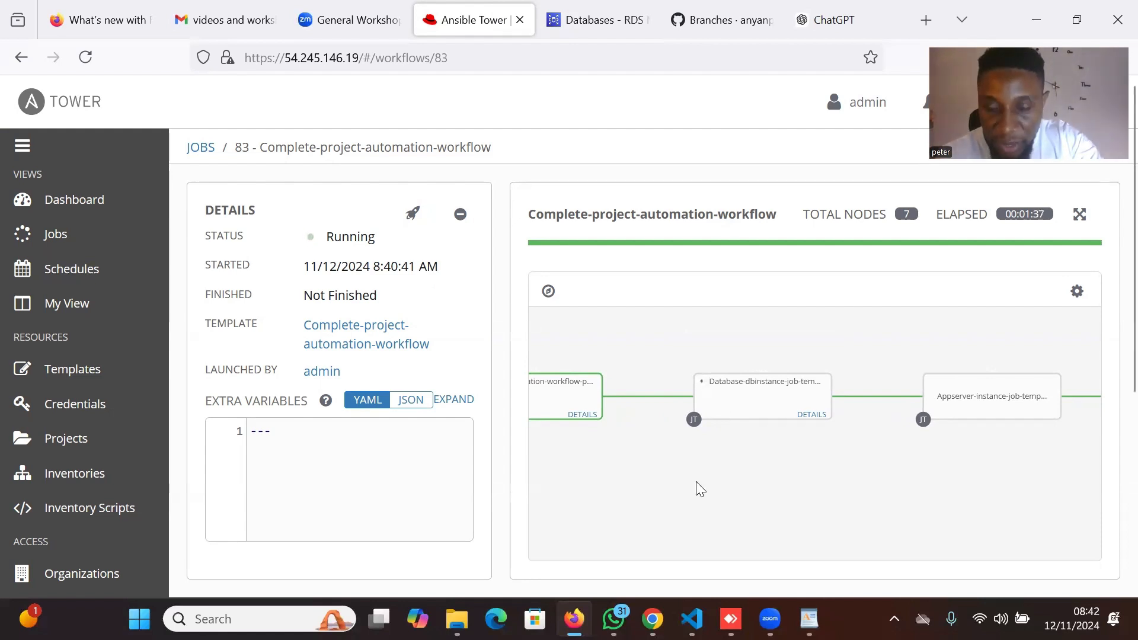
pyautogui.moveTo(621, 499); pyautogui.dragTo(696, 504)
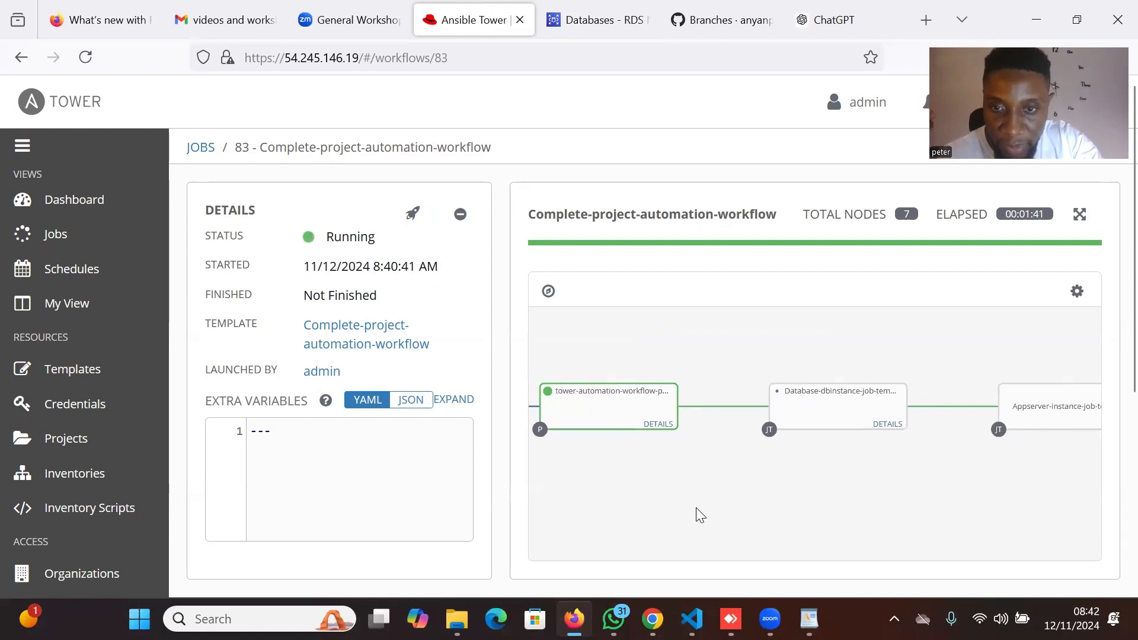
pyautogui.moveTo(800, 498); pyautogui.dragTo(682, 479)
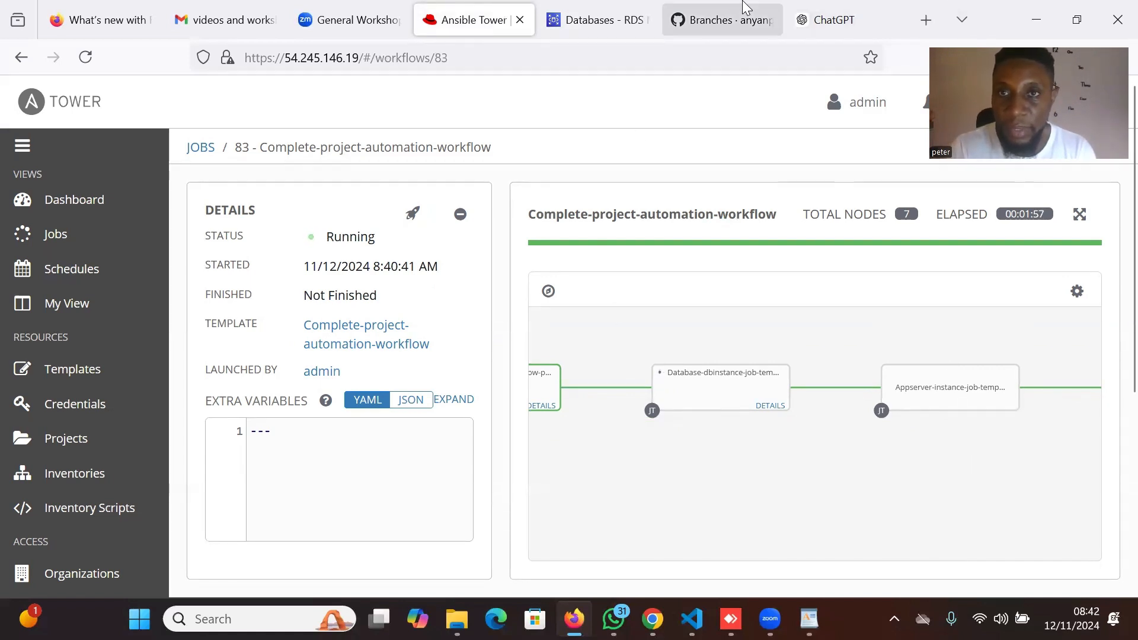
pyautogui.moveTo(701, 6)
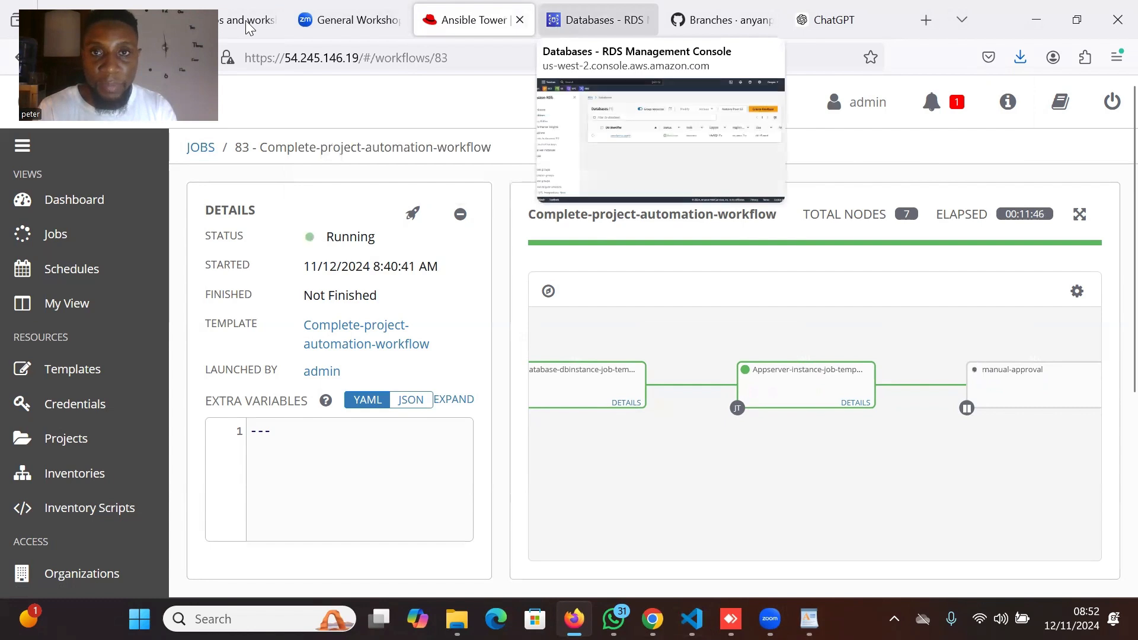
pyautogui.click(596, 19)
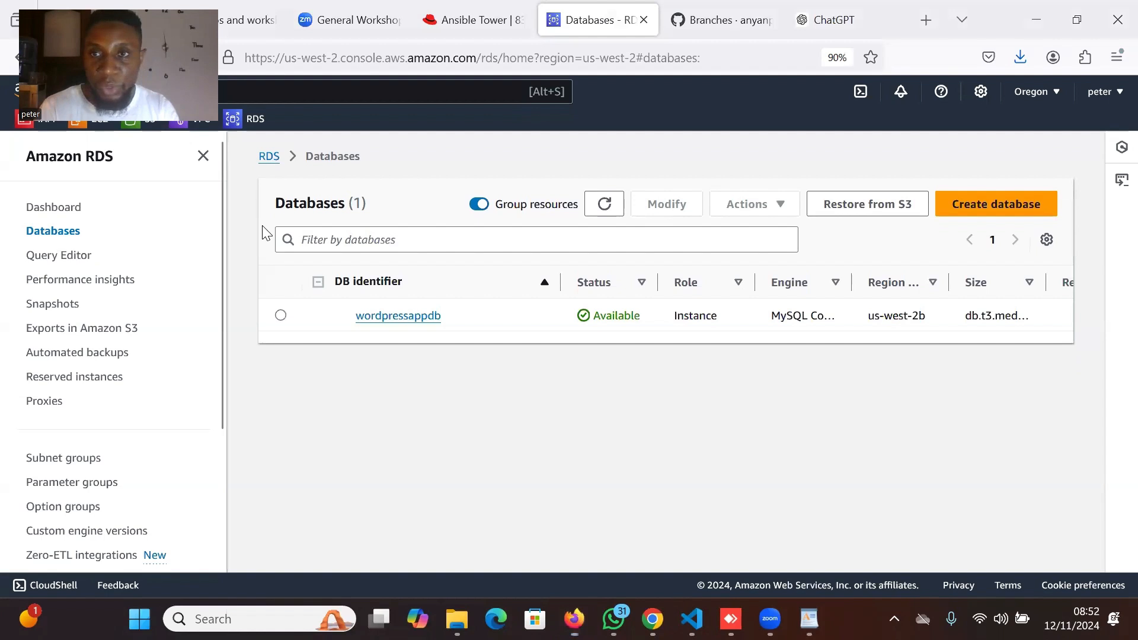
# Inspect the WebAppServer instance's details in EC2 Instances, then return to Tower job 83.
pyautogui.click(85, 122)
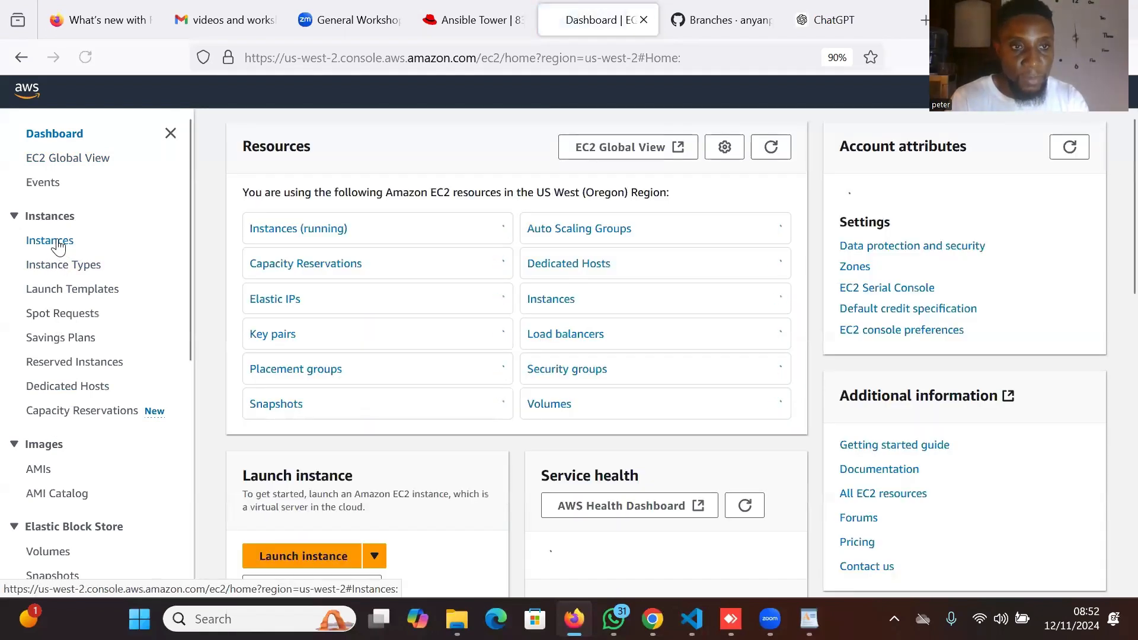
pyautogui.click(58, 244)
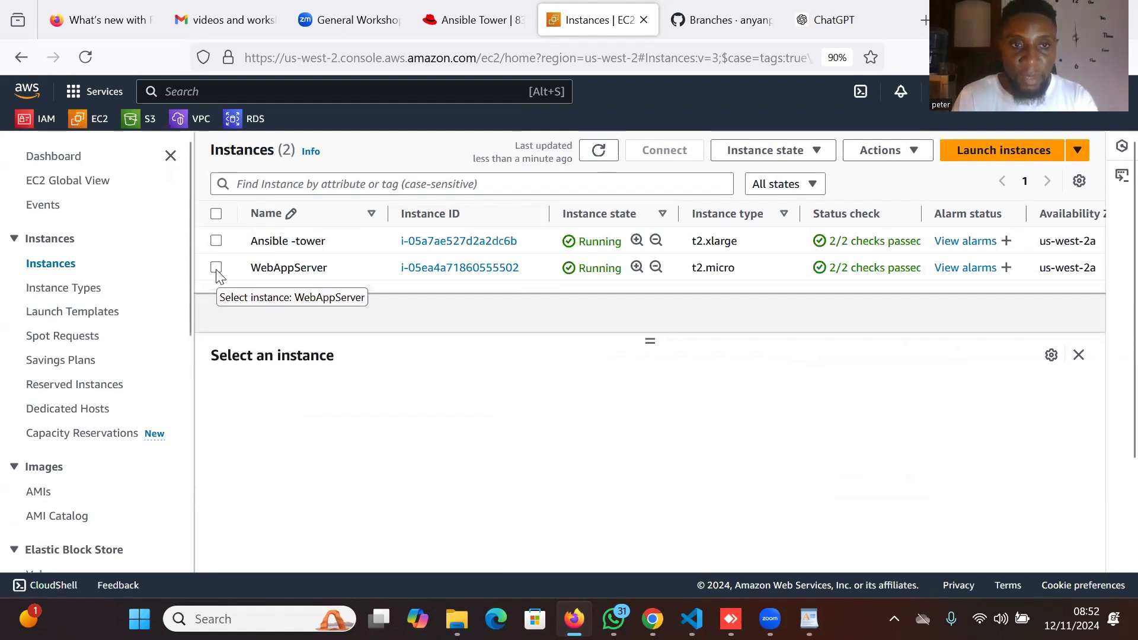
pyautogui.click(216, 269)
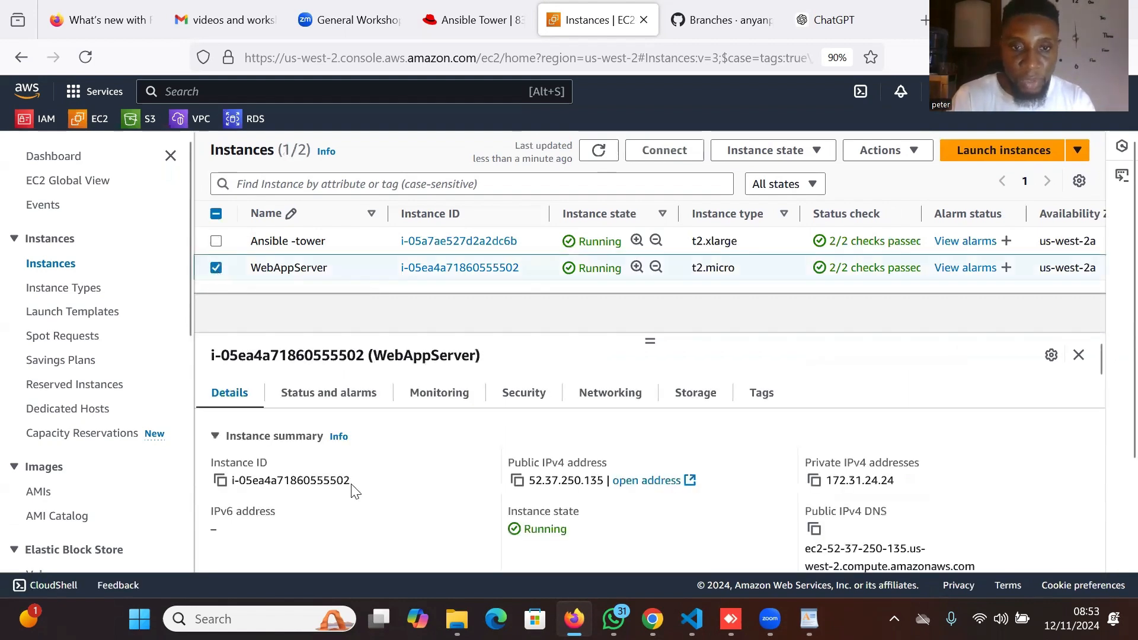
pyautogui.scroll(-1, 354, 491)
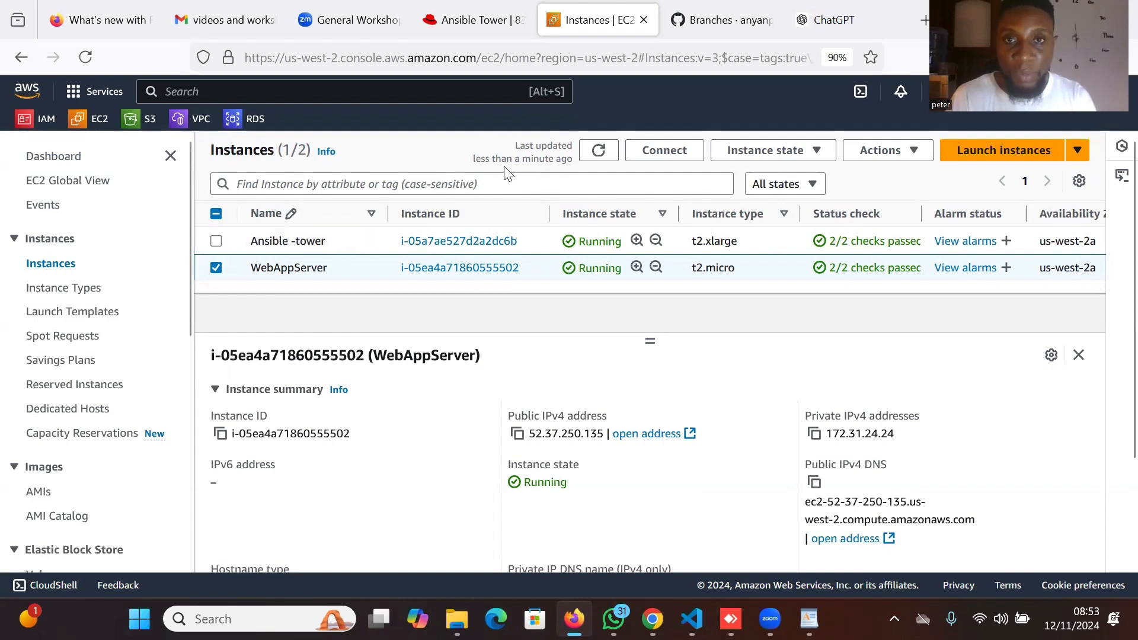
pyautogui.hotkey('ctrl', 'shift', 'Tab')
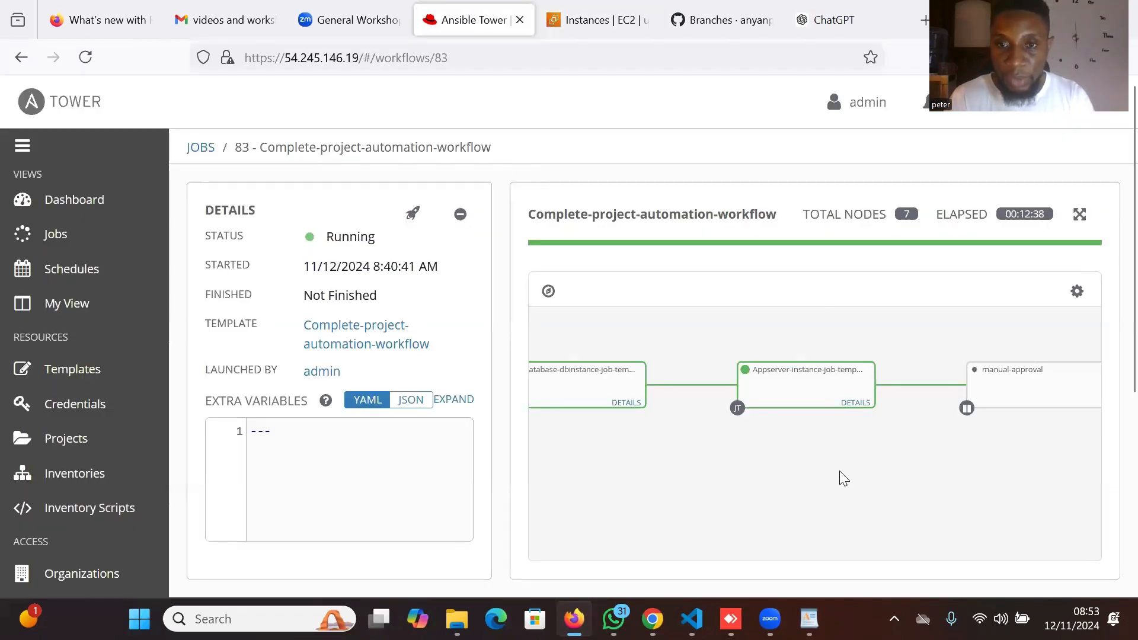
# Approve job 83's waiting manual-approval step from the notifications list, then return to the workflow graph.
pyautogui.moveTo(722, 484); pyautogui.dragTo(671, 500)
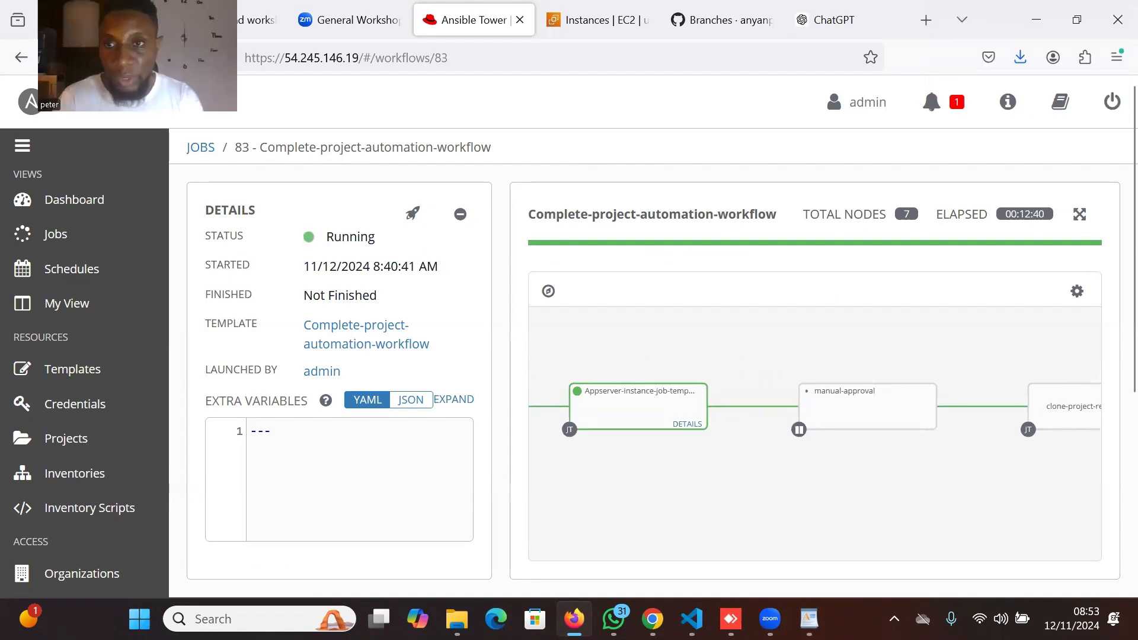
pyautogui.click(940, 106)
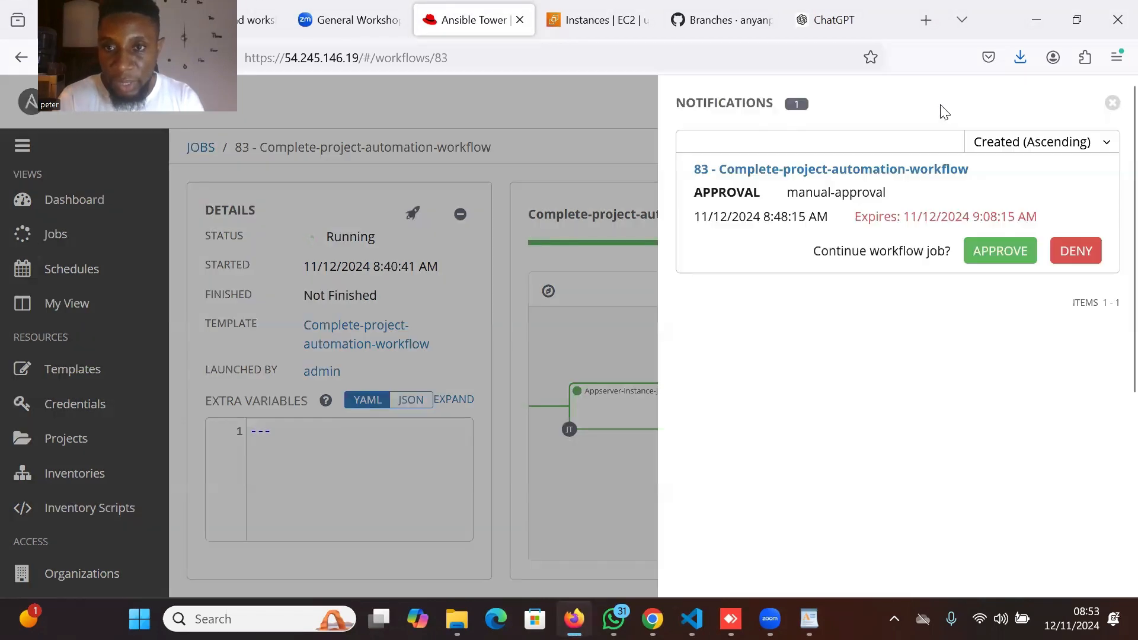
pyautogui.click(1006, 259)
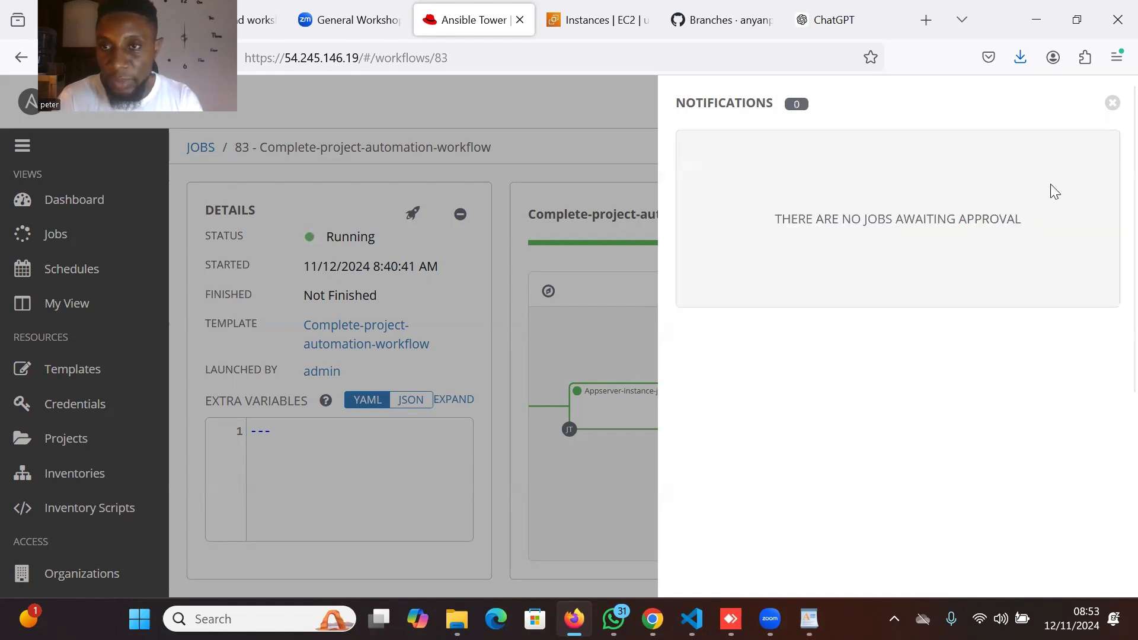
pyautogui.click(1111, 103)
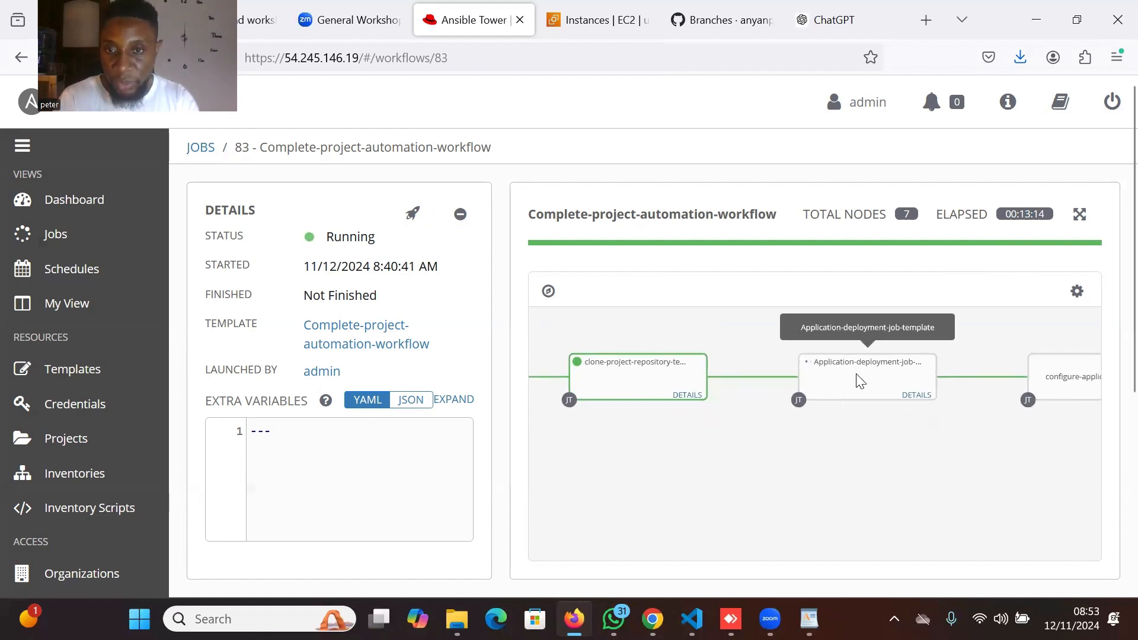
# Pan to the configure-application-db node and wait until job 83 shows Successful with all nodes green.
pyautogui.moveTo(842, 451); pyautogui.dragTo(745, 440)
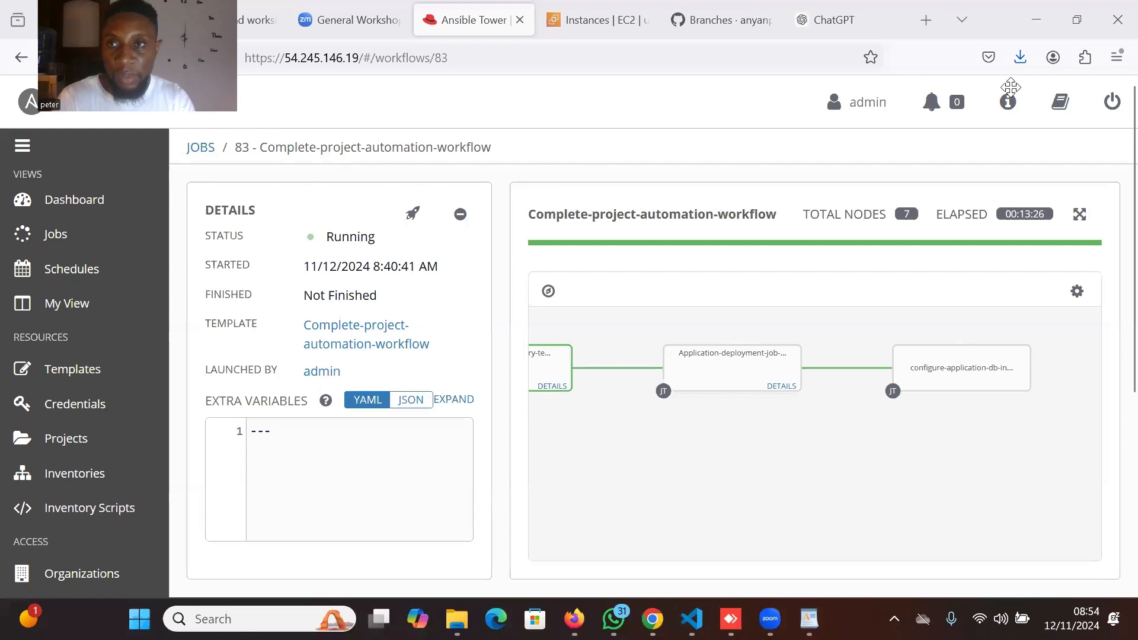
pyautogui.moveTo(1010, 87); pyautogui.dragTo(1011, 87)
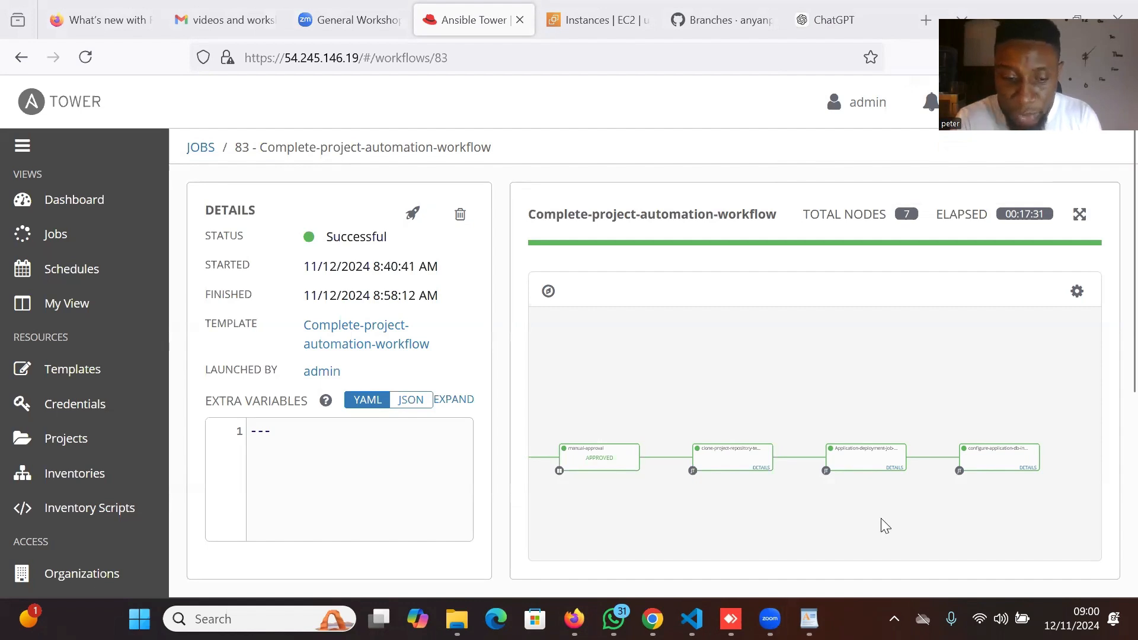
# Inspect all seven workflow nodes back to the start, then switch to the EC2 instances tab showing WebAppServer.
pyautogui.moveTo(881, 517); pyautogui.dragTo(1001, 464)
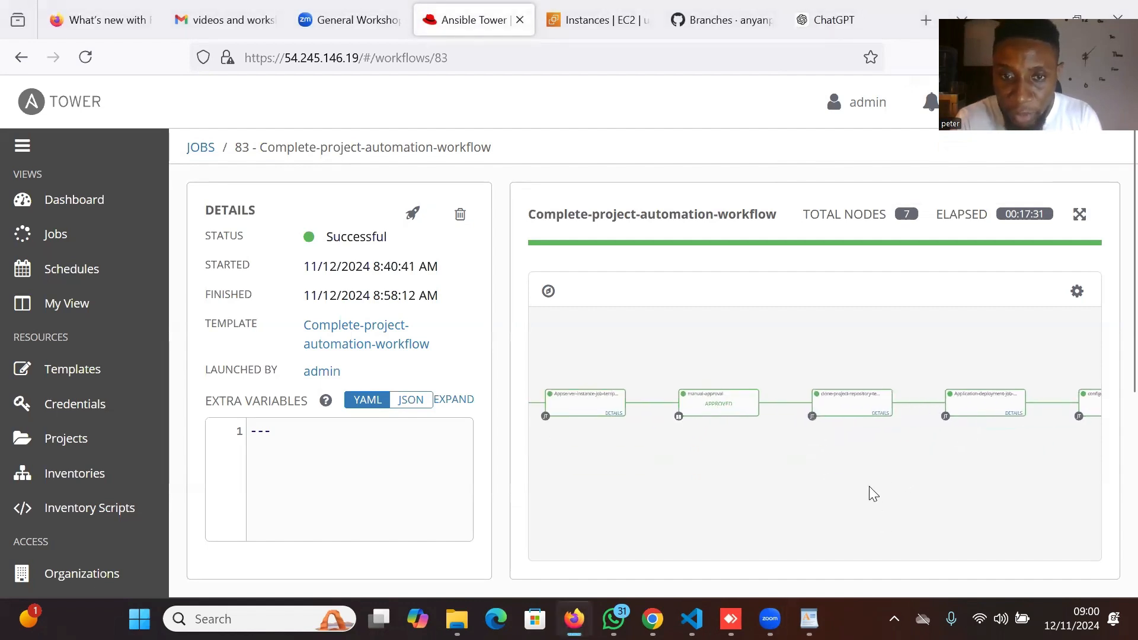
pyautogui.moveTo(845, 490); pyautogui.dragTo(1030, 482)
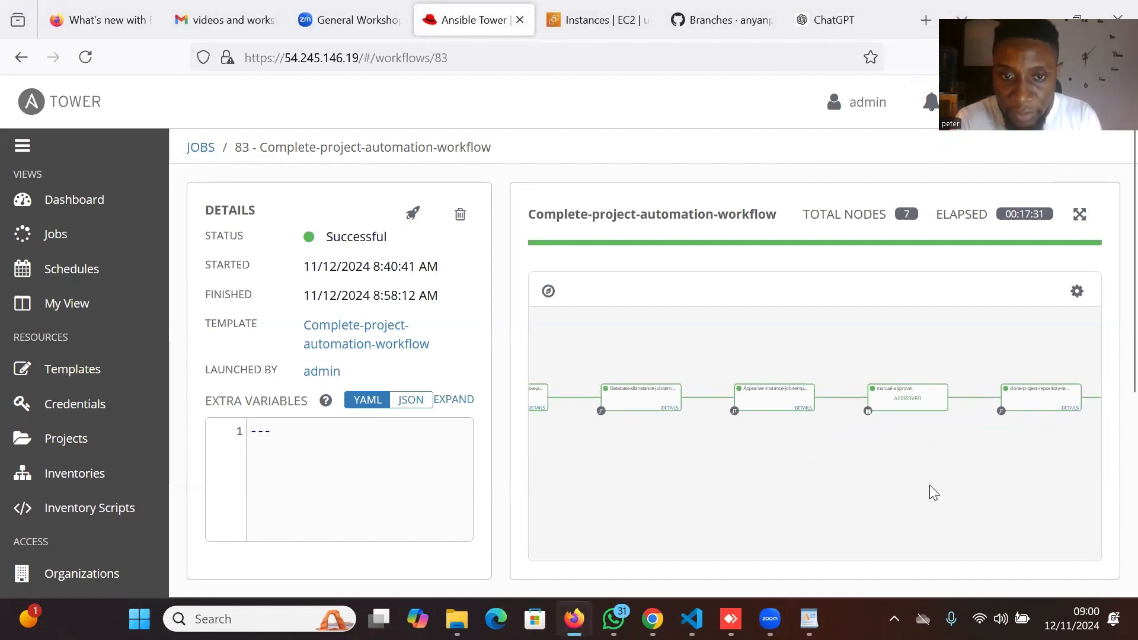
pyautogui.moveTo(762, 501); pyautogui.dragTo(859, 499)
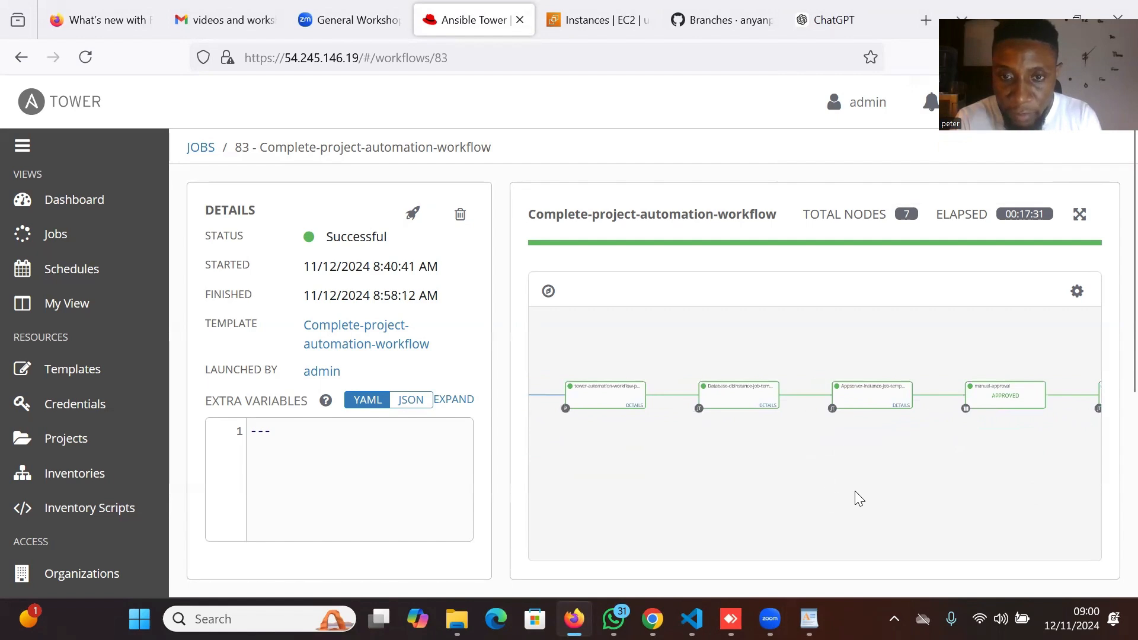
pyautogui.moveTo(724, 483); pyautogui.dragTo(586, 496)
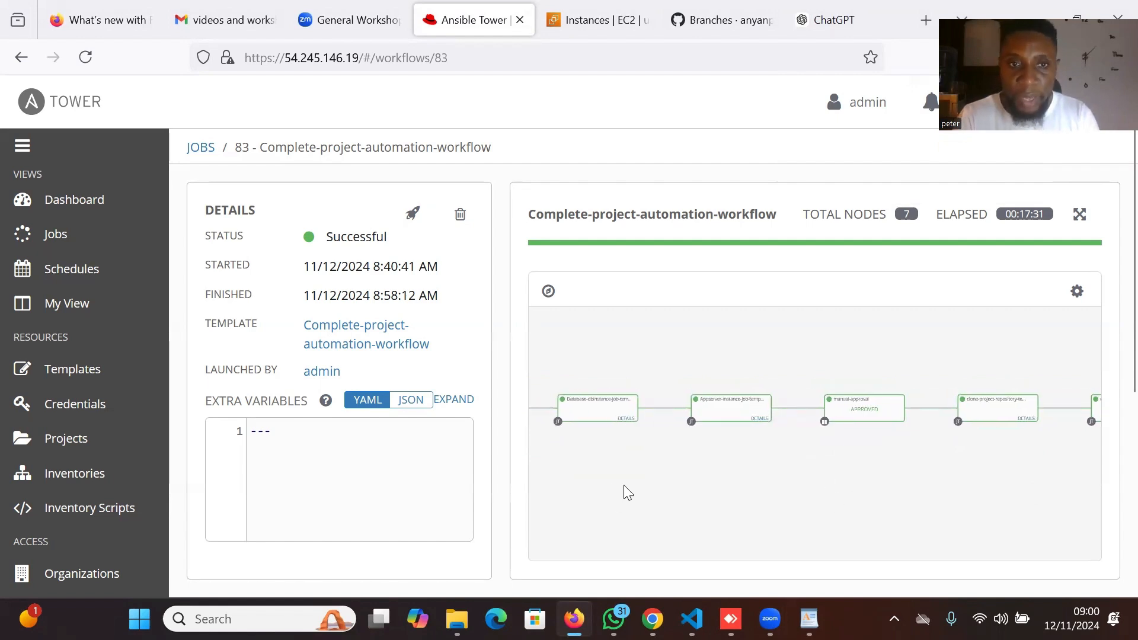
pyautogui.scroll(1, 684, 476)
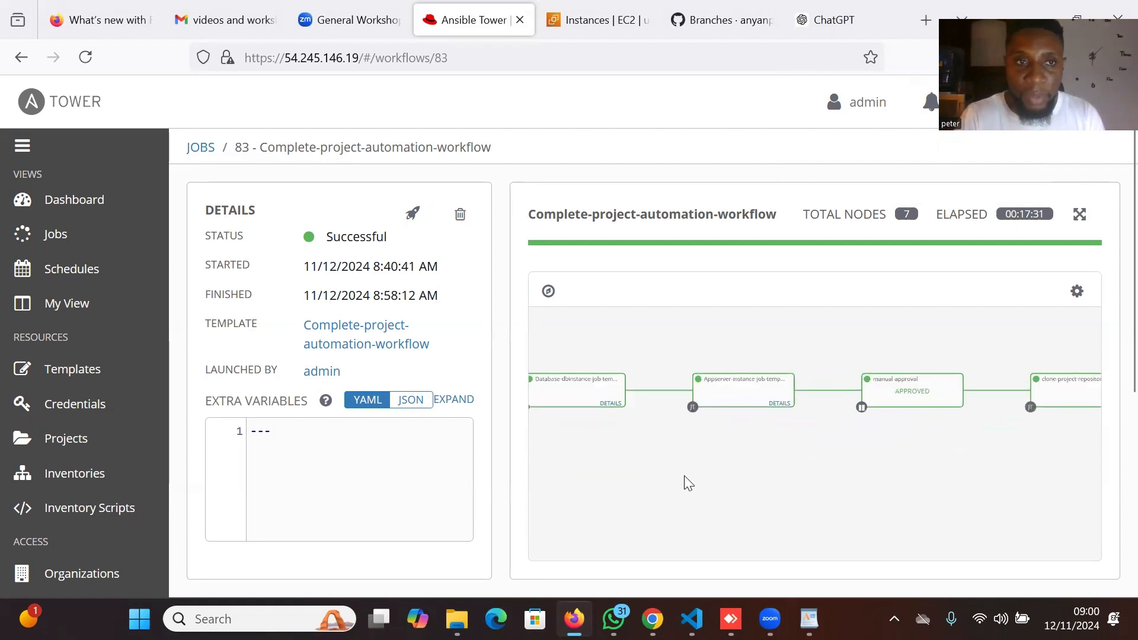
pyautogui.scroll(-3, 684, 475)
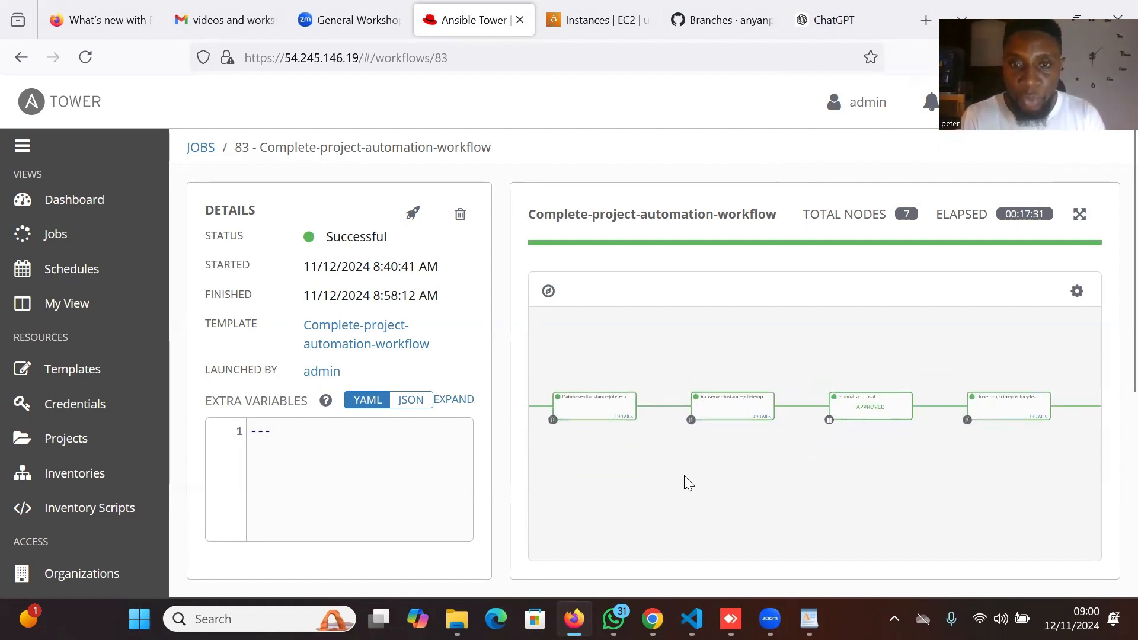
pyautogui.scroll(-3, 684, 475)
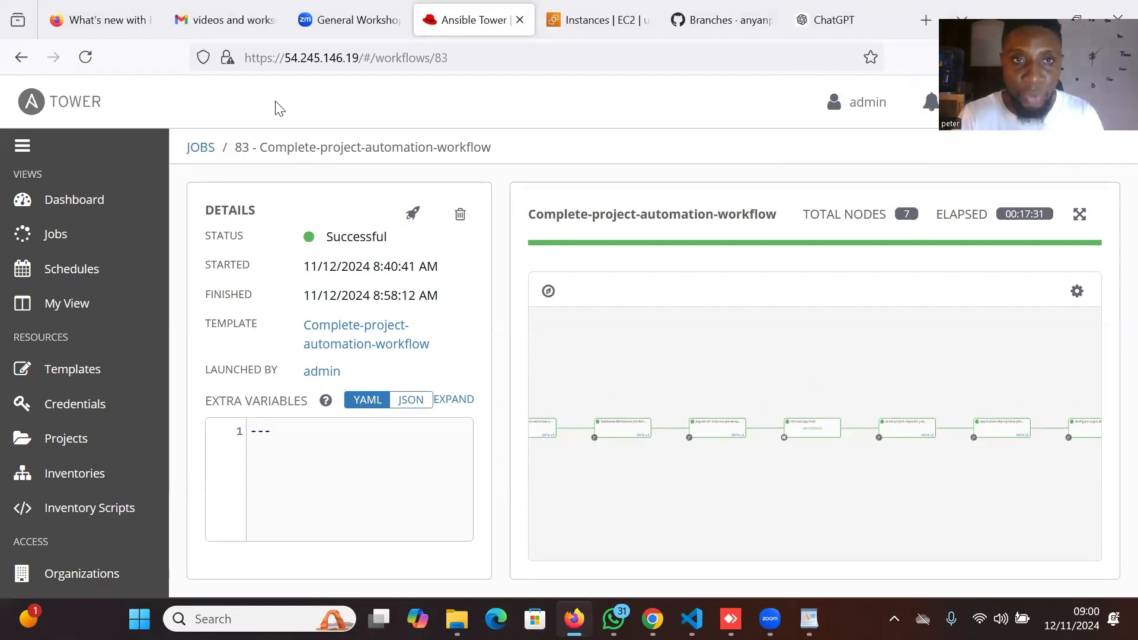
pyautogui.click(597, 19)
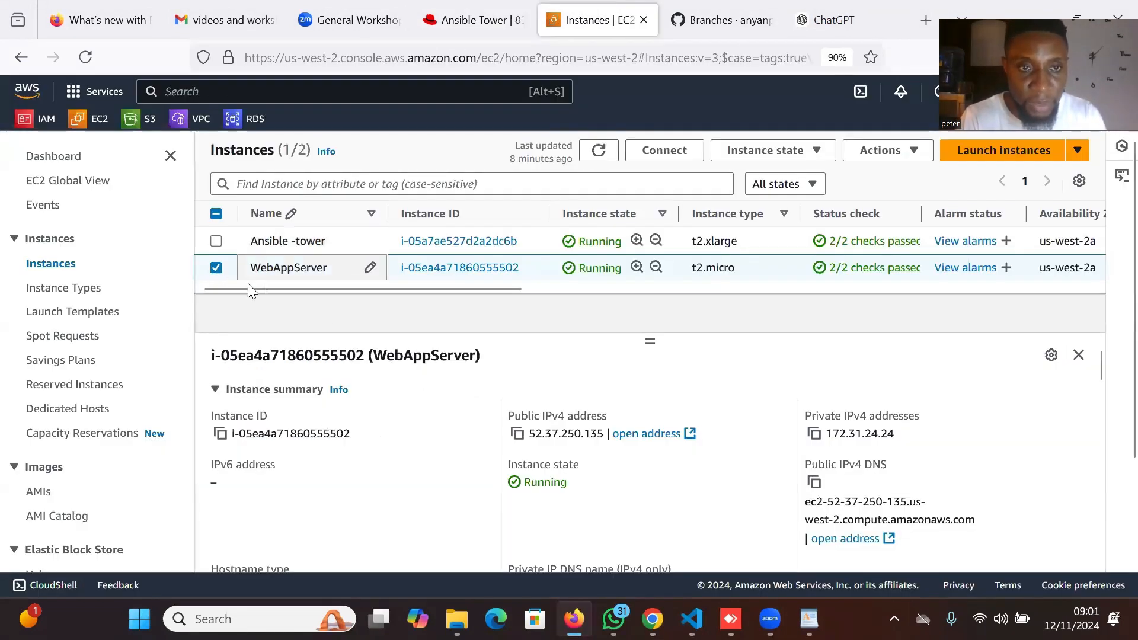
# Load 52.37.250.135 in the ChatGPT tab, which shows a database connection error, then return to EC2.
pyautogui.click(516, 437)
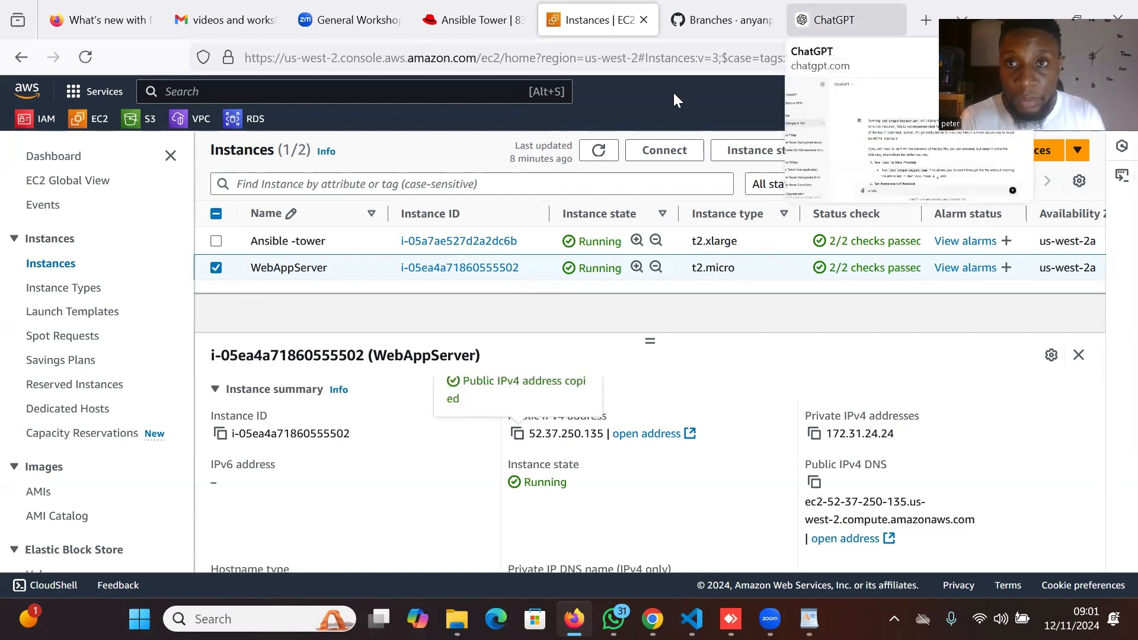
pyautogui.click(835, 20)
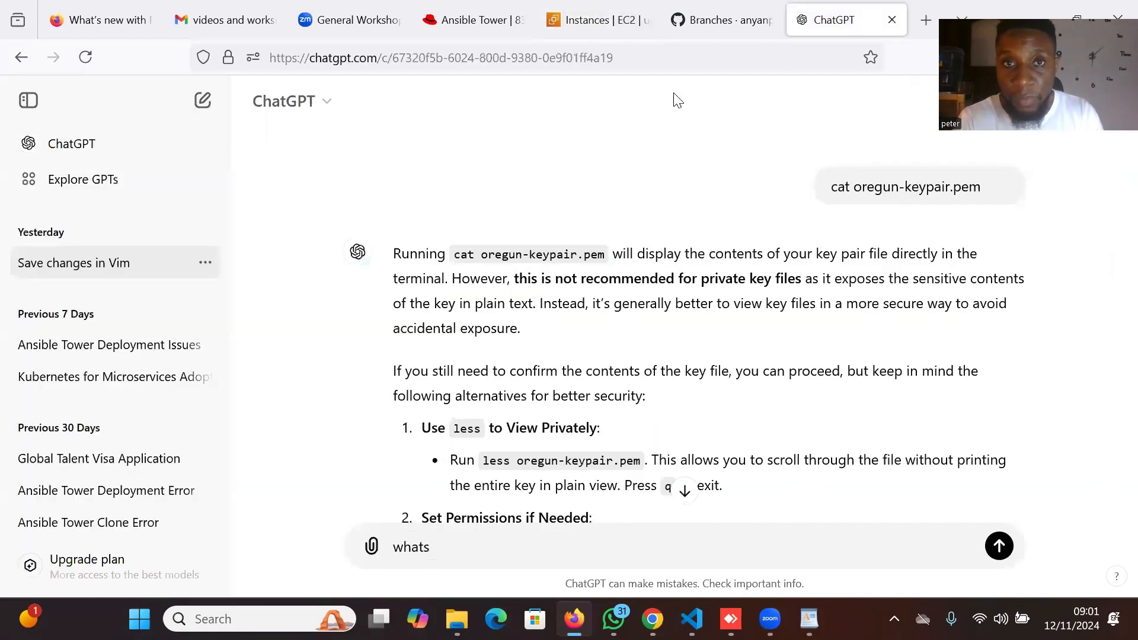
pyautogui.click(711, 58)
pyautogui.hotkey('ctrl', 'shift', 'Left')
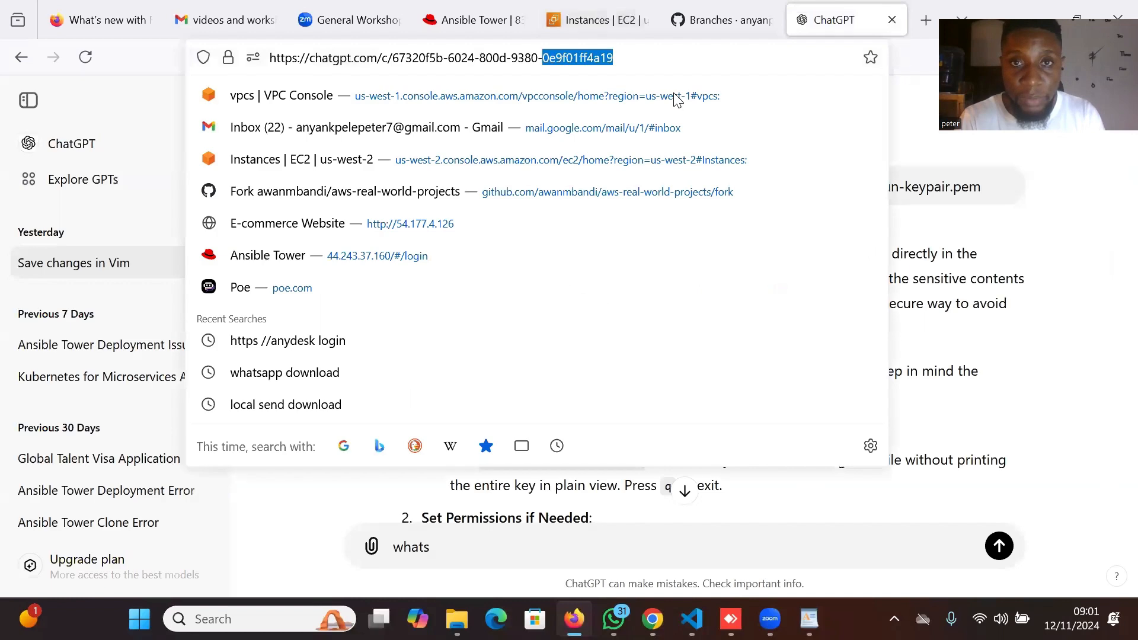
pyautogui.hotkey('ctrl', 'shift', 'Right')
pyautogui.hotkey('ctrl', 'shift', 'Left')
pyautogui.press('BackSpace')
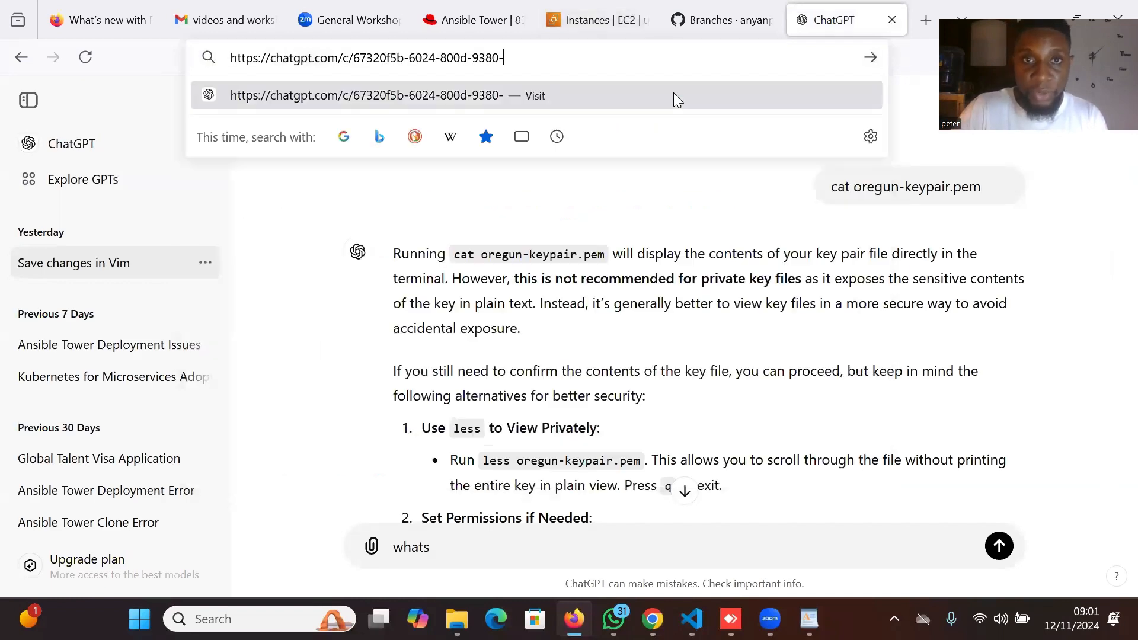
pyautogui.press('BackSpace')
pyautogui.press('BackSpace')
pyautogui.press('BackSpace')
pyautogui.press('BackSpace')
pyautogui.press('BackSpace')
pyautogui.press('BackSpace')
pyautogui.press('BackSpace')
pyautogui.press('BackSpace')
pyautogui.press('BackSpace')
pyautogui.press('BackSpace')
pyautogui.press('BackSpace')
pyautogui.press('BackSpace')
pyautogui.press('BackSpace')
pyautogui.press('BackSpace')
pyautogui.press('BackSpace')
pyautogui.press('BackSpace')
pyautogui.press('BackSpace')
pyautogui.press('BackSpace')
pyautogui.press('BackSpace')
pyautogui.press('BackSpace')
pyautogui.press('BackSpace')
pyautogui.press('BackSpace')
pyautogui.press('BackSpace')
pyautogui.press('BackSpace')
pyautogui.press('BackSpace')
pyautogui.press('BackSpace')
pyautogui.press('BackSpace')
pyautogui.press('BackSpace')
pyautogui.press('BackSpace')
pyautogui.press('BackSpace')
pyautogui.press('BackSpace')
pyautogui.press('BackSpace')
pyautogui.press('BackSpace')
pyautogui.press('BackSpace')
pyautogui.press('BackSpace')
pyautogui.press('BackSpace')
pyautogui.press('BackSpace')
pyautogui.press('BackSpace')
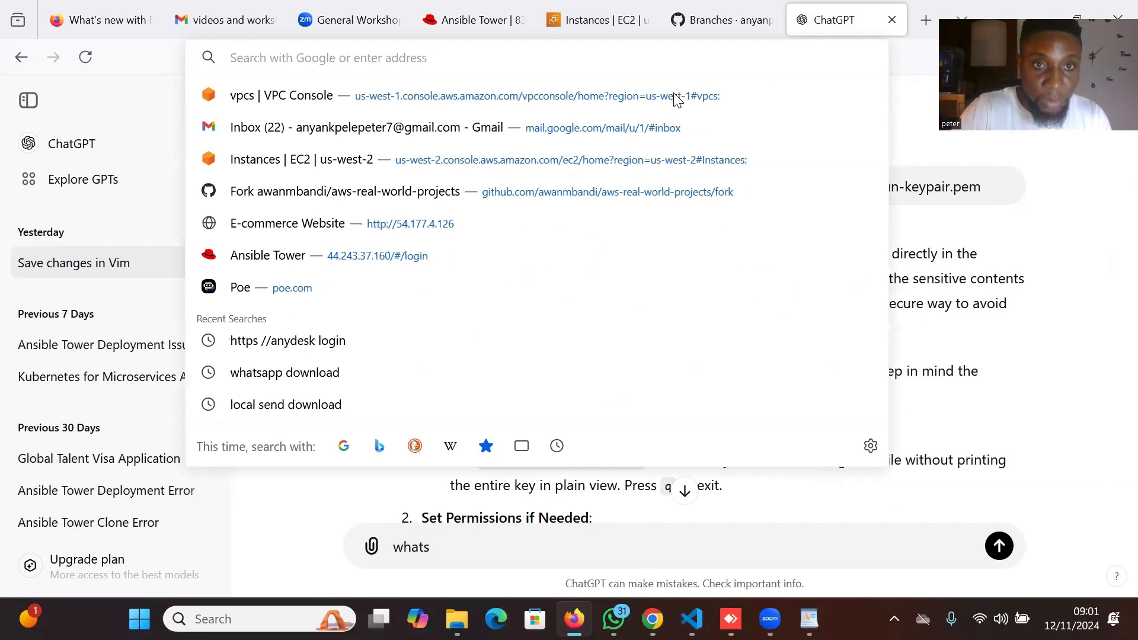
pyautogui.hotkey('ctrl', 'v')
pyautogui.press('Return')
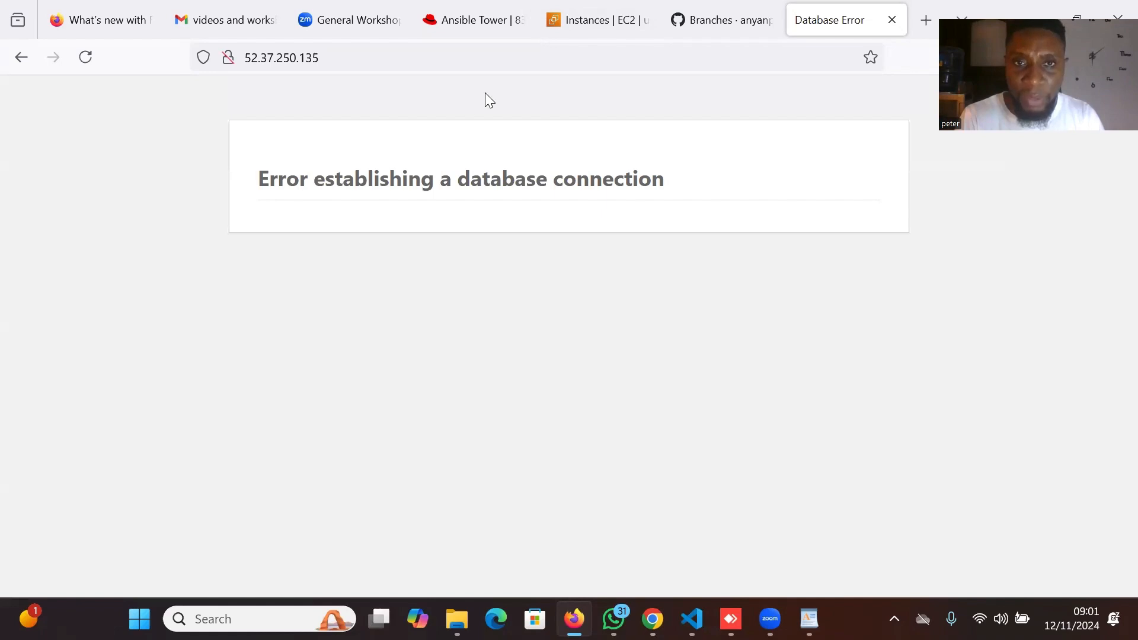
pyautogui.hotkey('ctrl', 'pageup')
pyautogui.hotkey('ctrl', 'pageup')
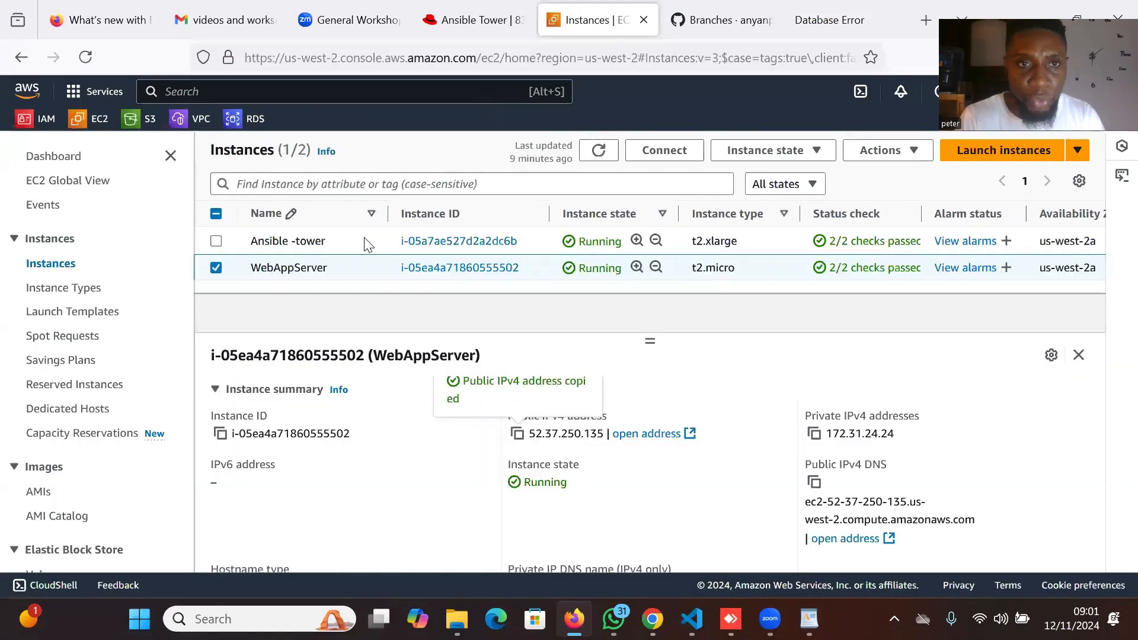
# Copy the wordpressappdb endpoint from its RDS Connectivity & security details and bring up the WordPad notes.
pyautogui.click(239, 129)
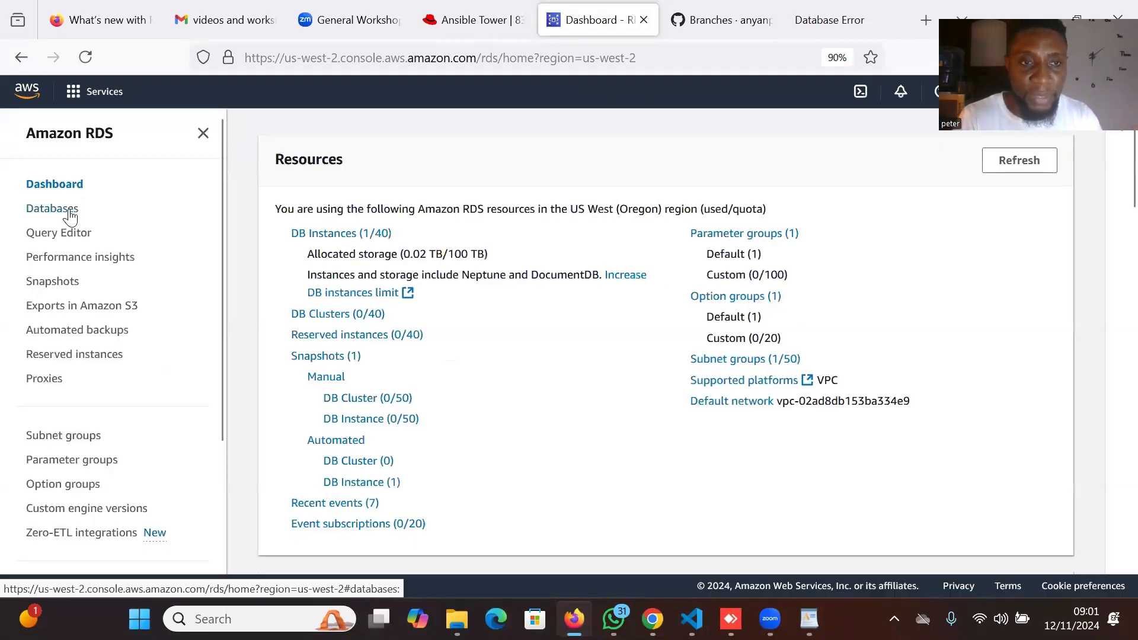
pyautogui.click(63, 236)
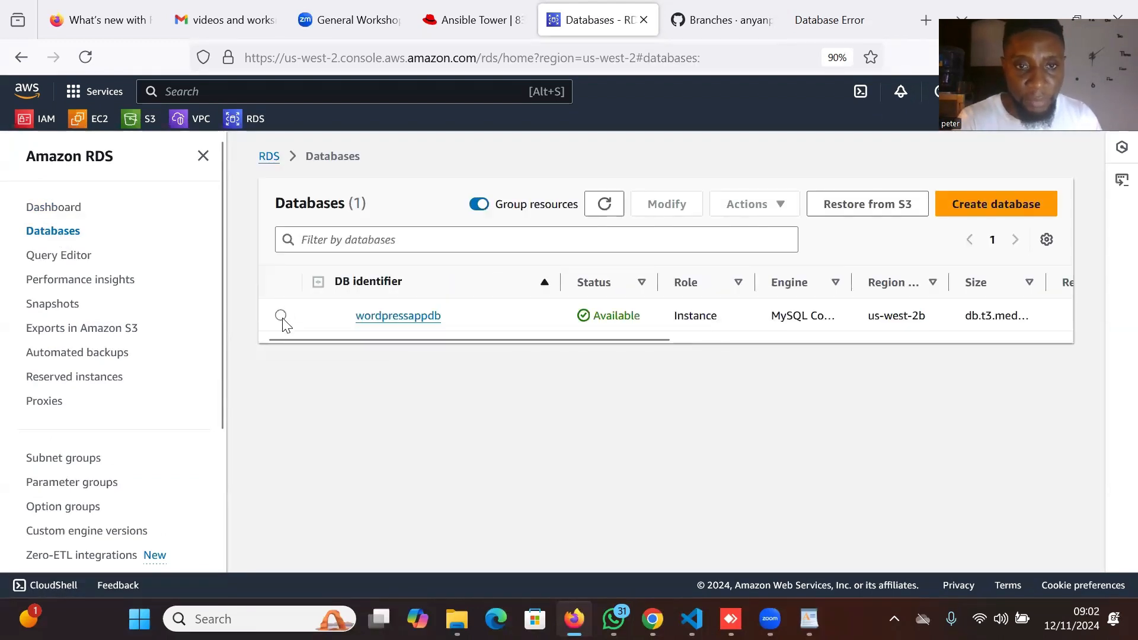
pyautogui.click(398, 316)
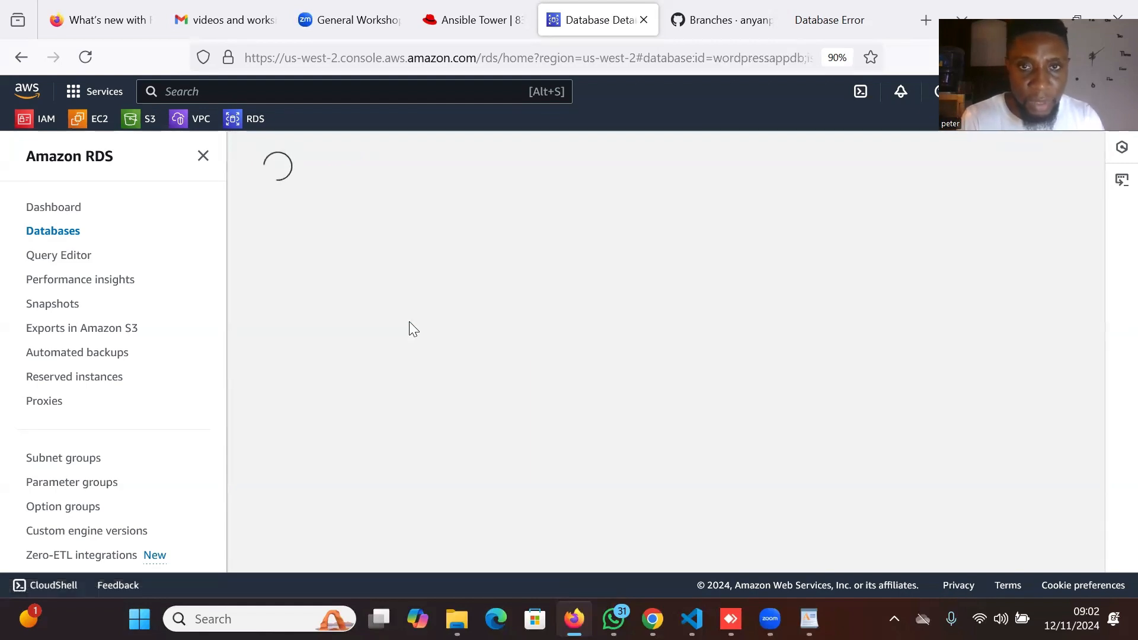
pyautogui.scroll(-4, 354, 409)
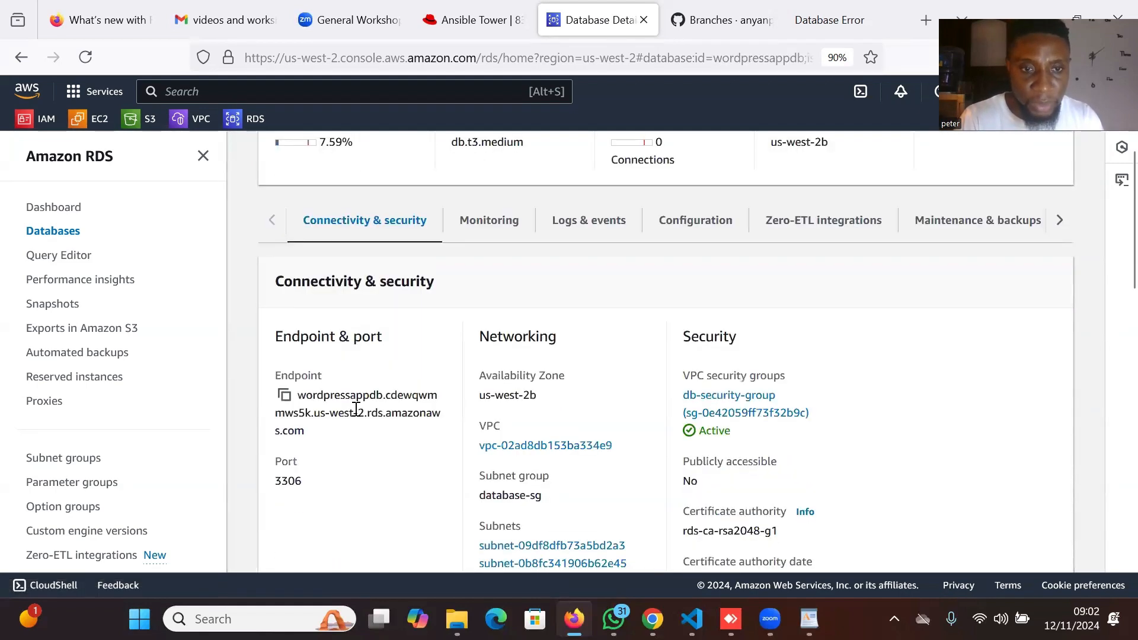
pyautogui.click(285, 397)
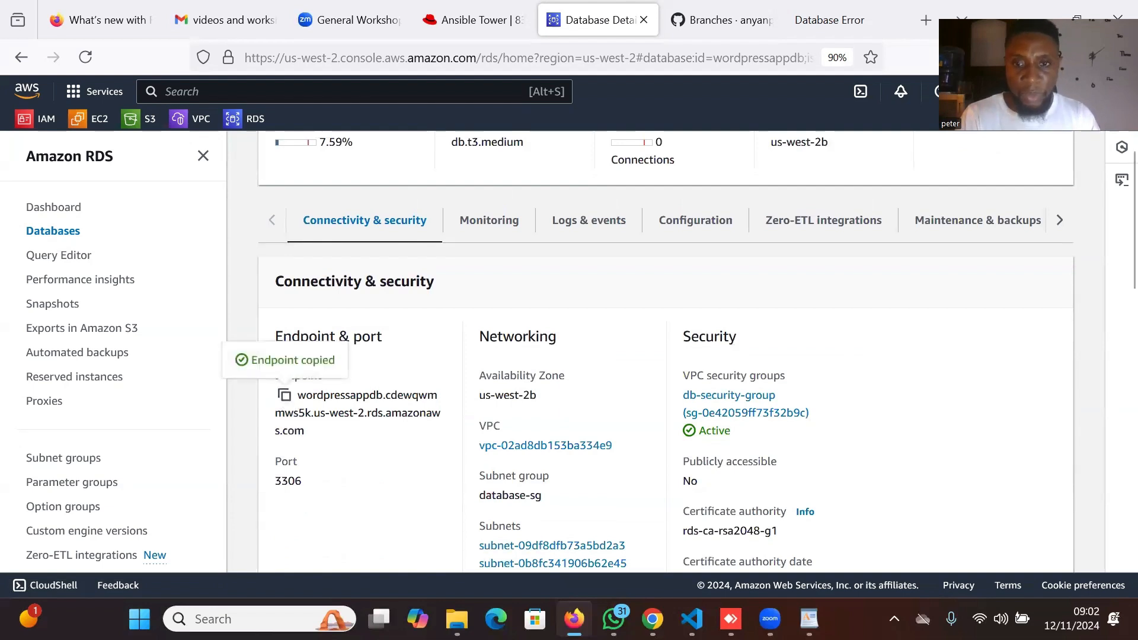
pyautogui.click(809, 619)
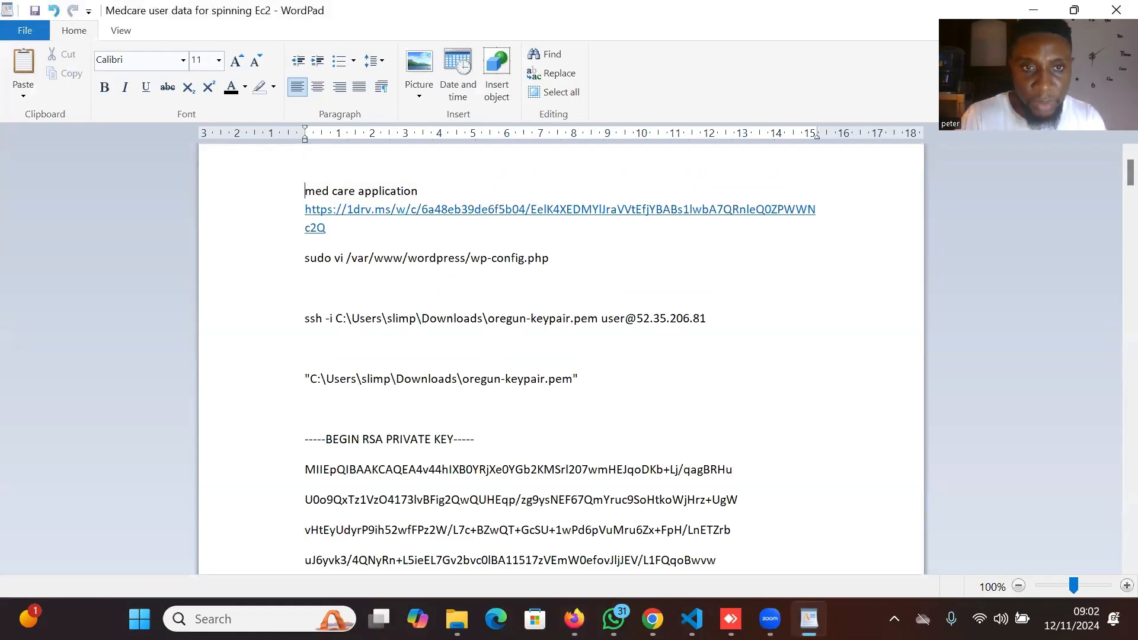
# Paste wordpressappdb.cdewqwmmws5k.us-west-2.rds.amazonaws.com as the notes' top line, then return to Firefox.
pyautogui.scroll(5, 409, 208)
pyautogui.click(324, 197)
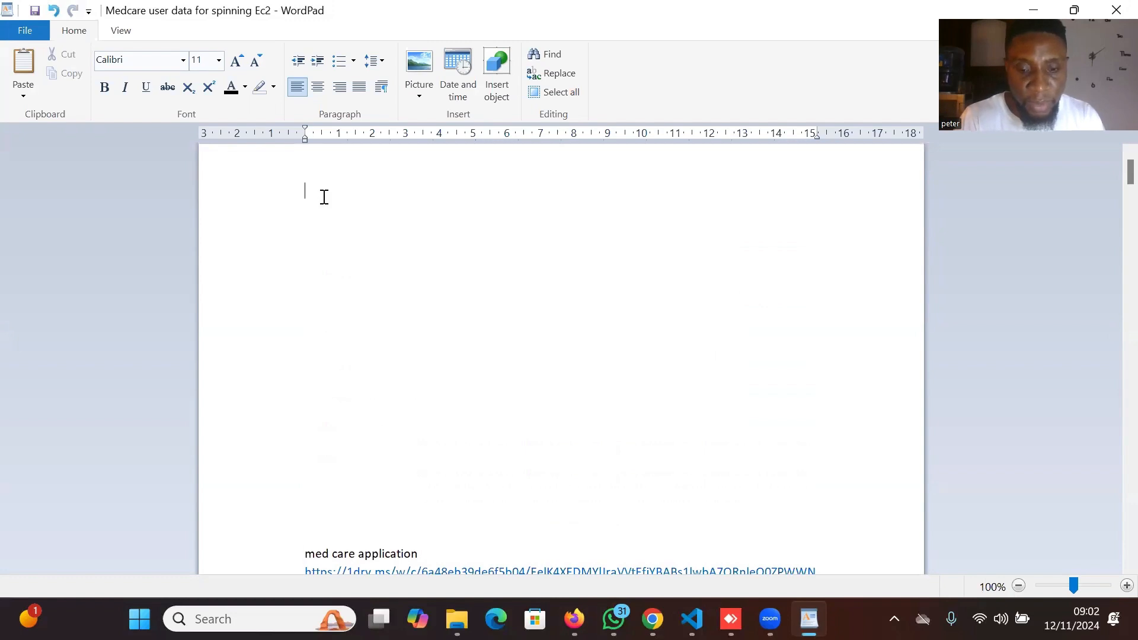
pyautogui.rightClick(324, 198)
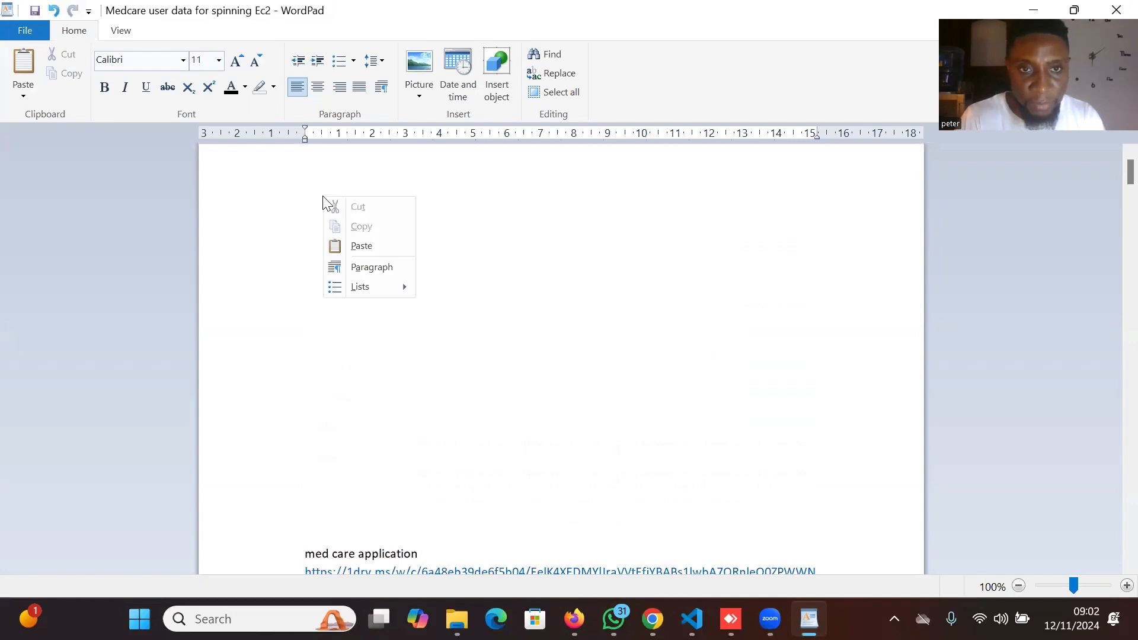
pyautogui.click(361, 246)
pyautogui.scroll(-1, 462, 277)
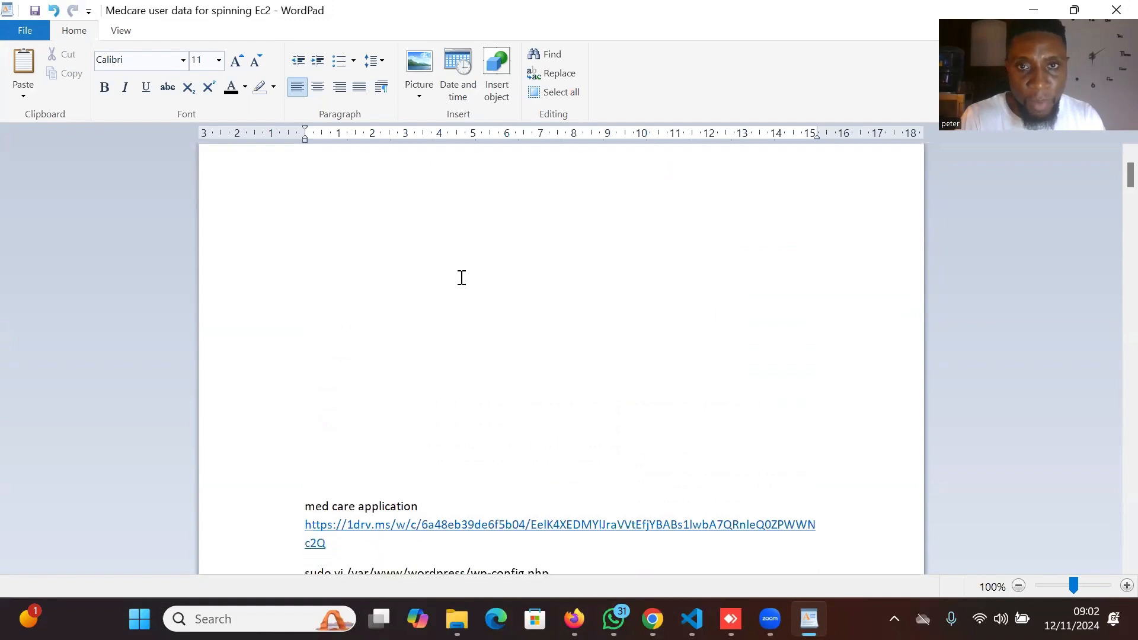
pyautogui.scroll(1, 461, 277)
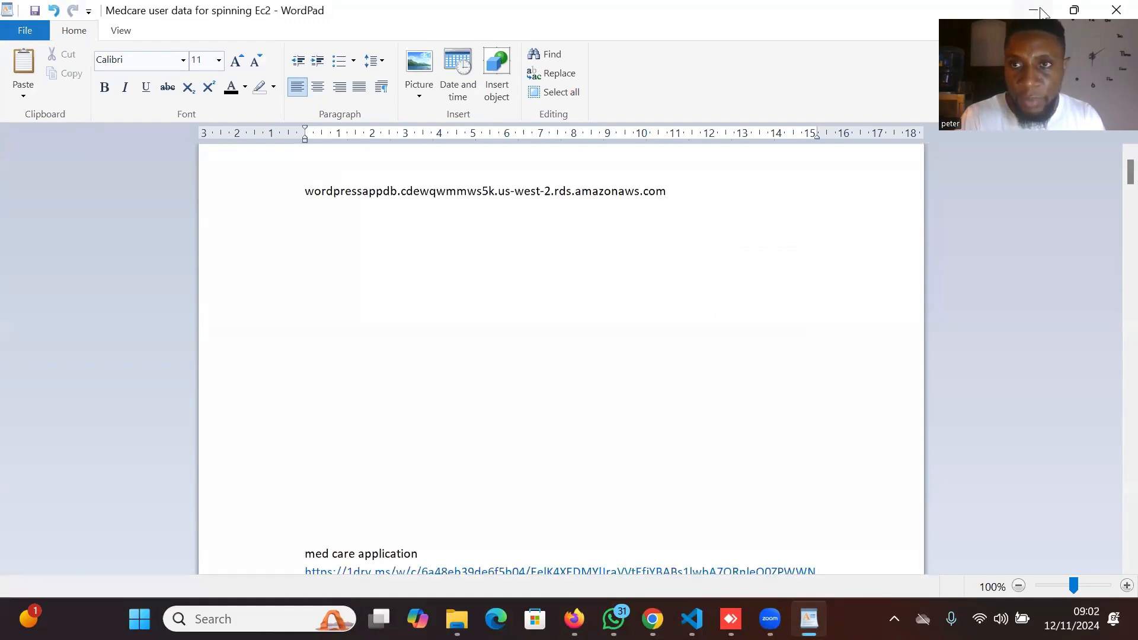
pyautogui.hotkey('alt', 'Tab')
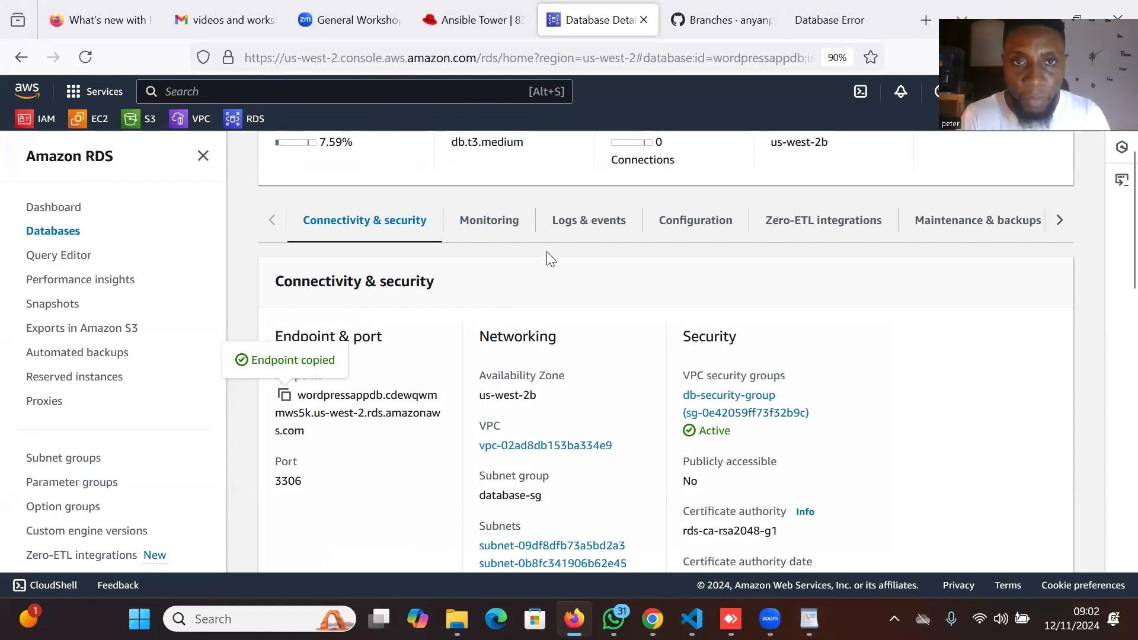
# Go to the EC2 instances list and select WebAppServer to show its details, public IPv4 52.37.250.135.
pyautogui.scroll(4, 547, 257)
pyautogui.scroll(-1, 547, 257)
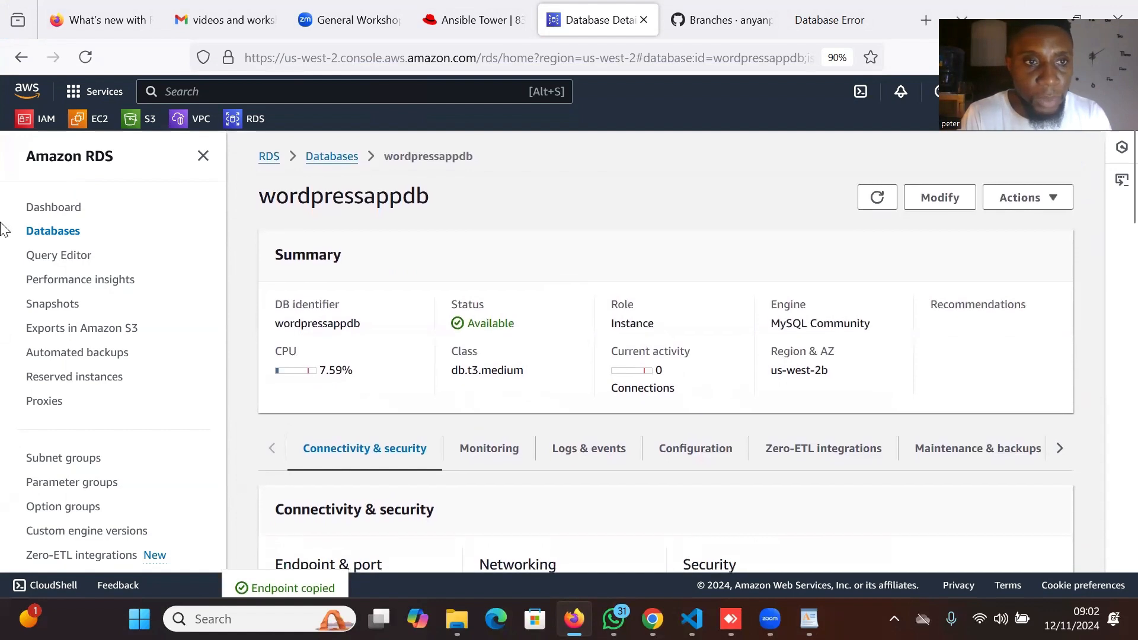
pyautogui.click(92, 123)
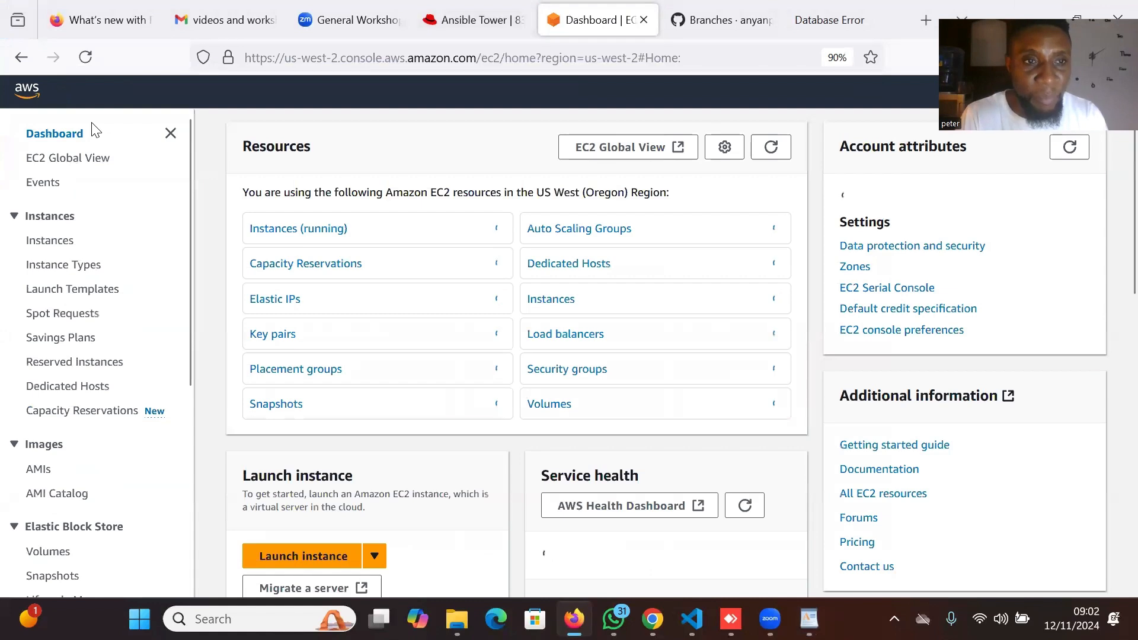
pyautogui.click(50, 242)
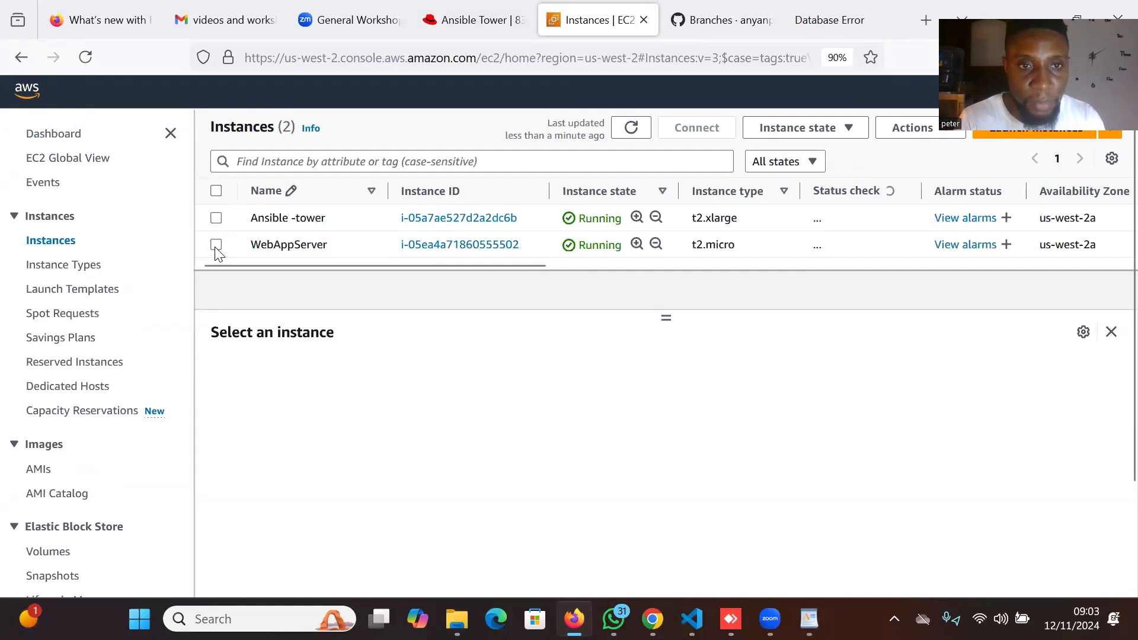
pyautogui.click(231, 253)
pyautogui.click(217, 246)
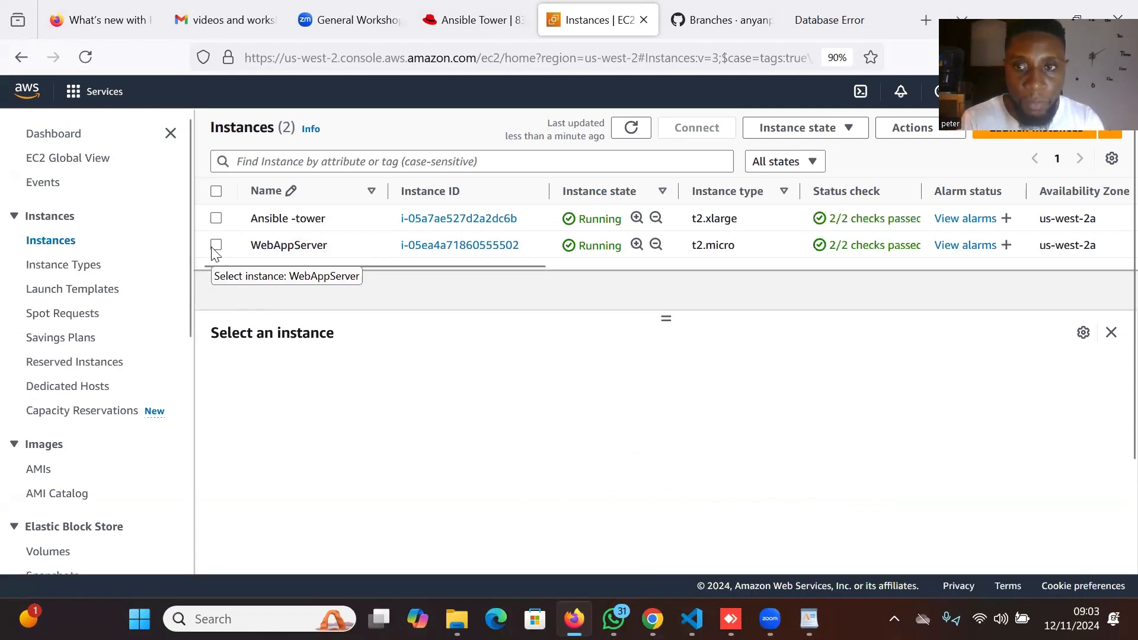
pyautogui.click(215, 247)
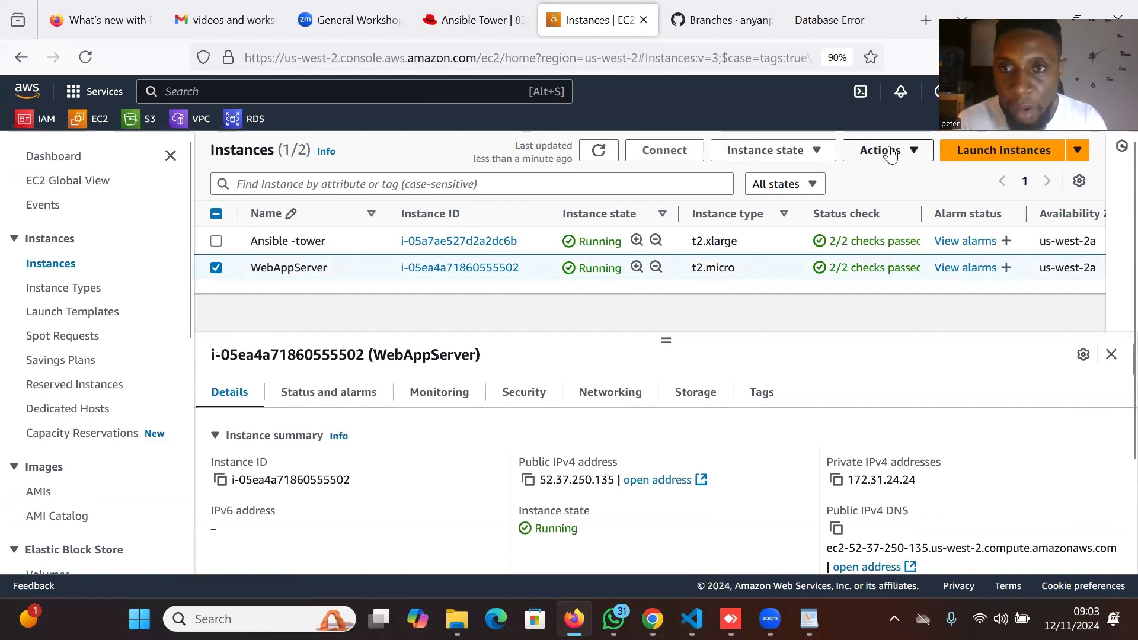
# Open a browser terminal to WebAppServer via EC2 Instance Connect with username ubuntu.
pyautogui.click(666, 152)
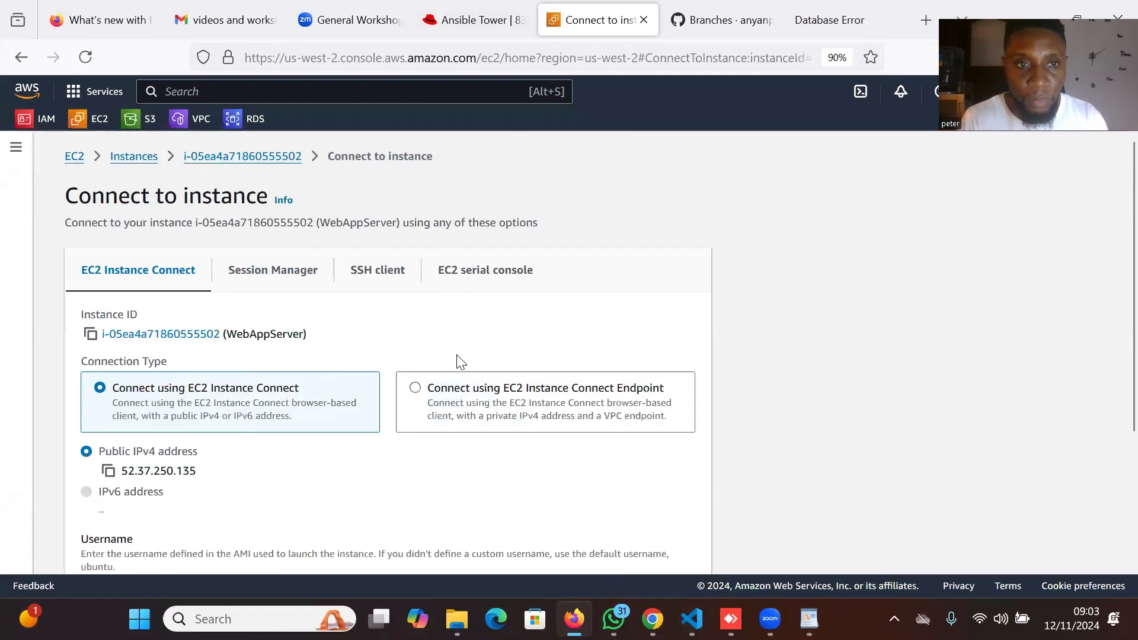
pyautogui.scroll(-5, 394, 372)
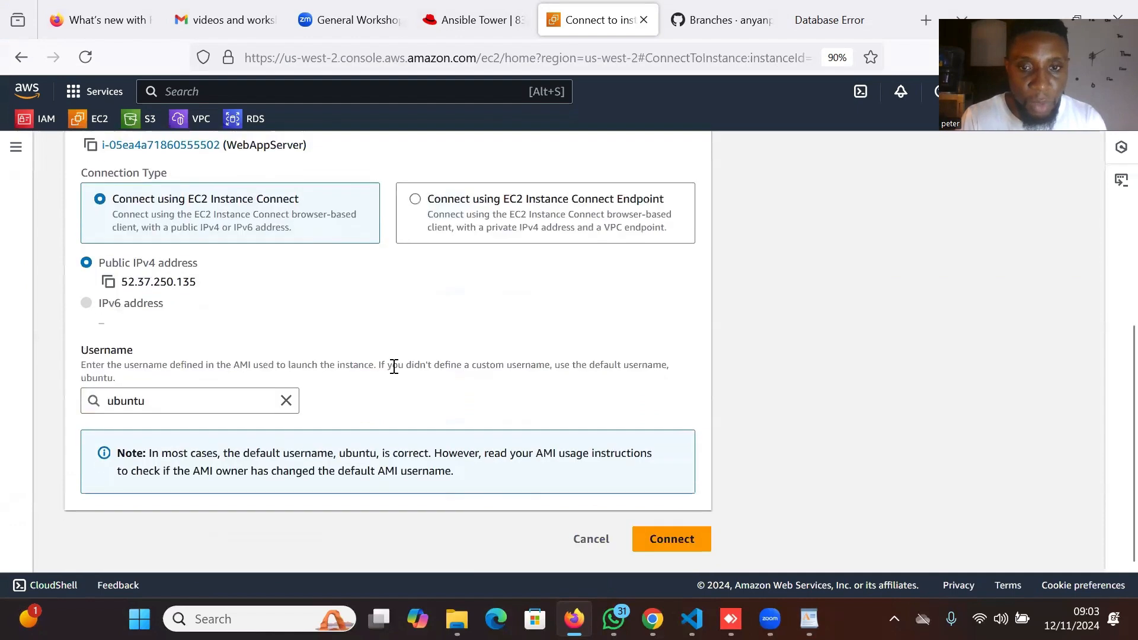
pyautogui.click(674, 547)
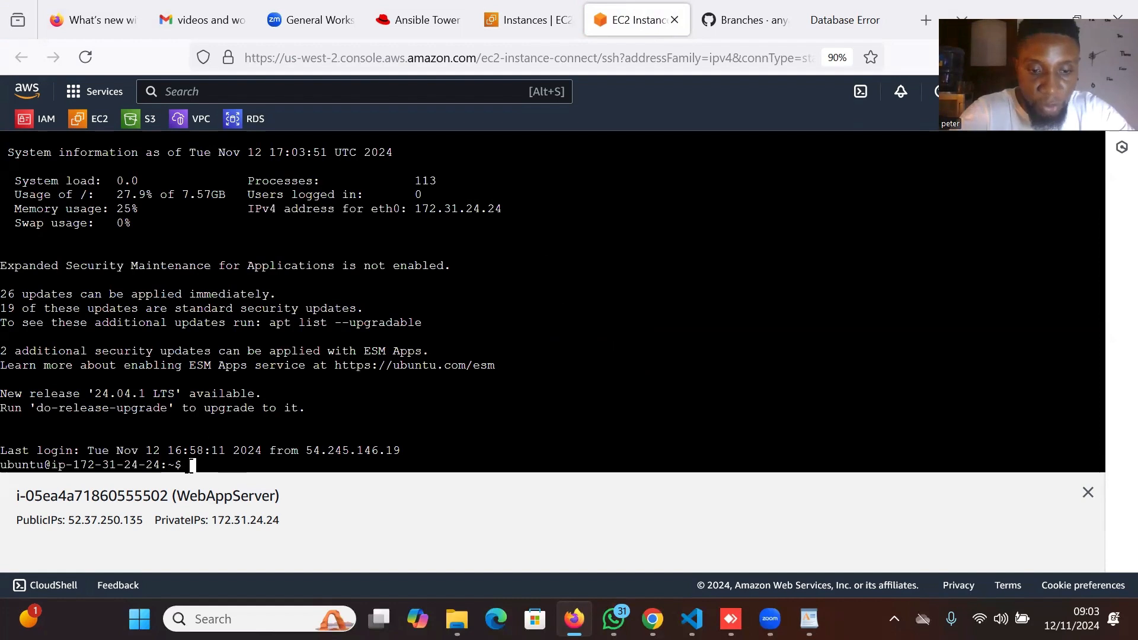
# Run clear in the WebAppServer terminal to remove the login banner.
pyautogui.write('clear')
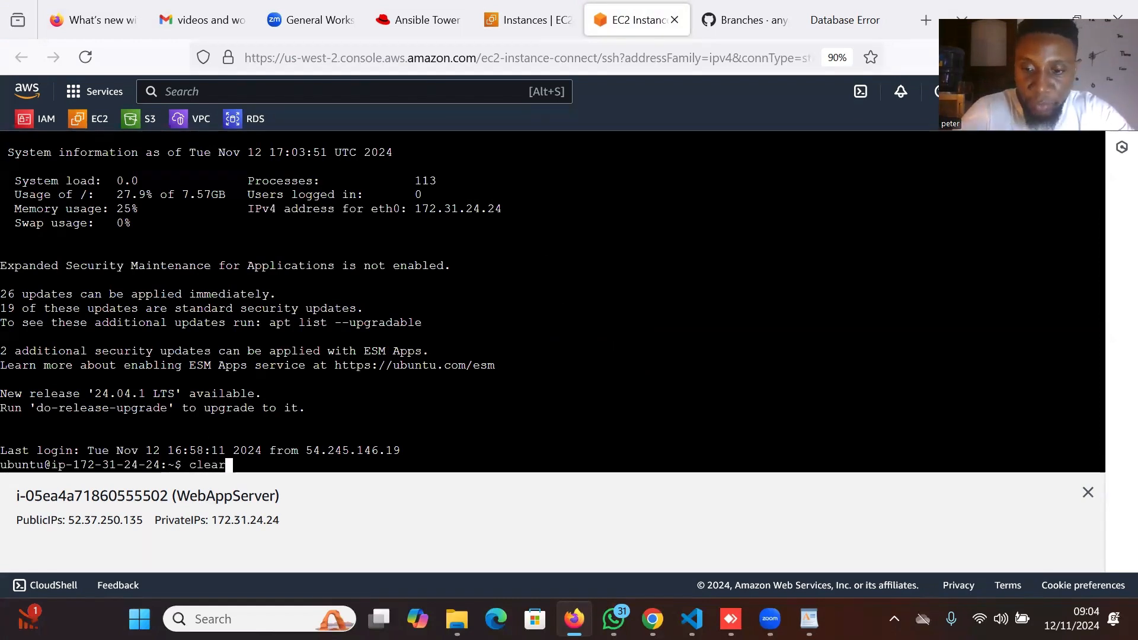
pyautogui.press('Return')
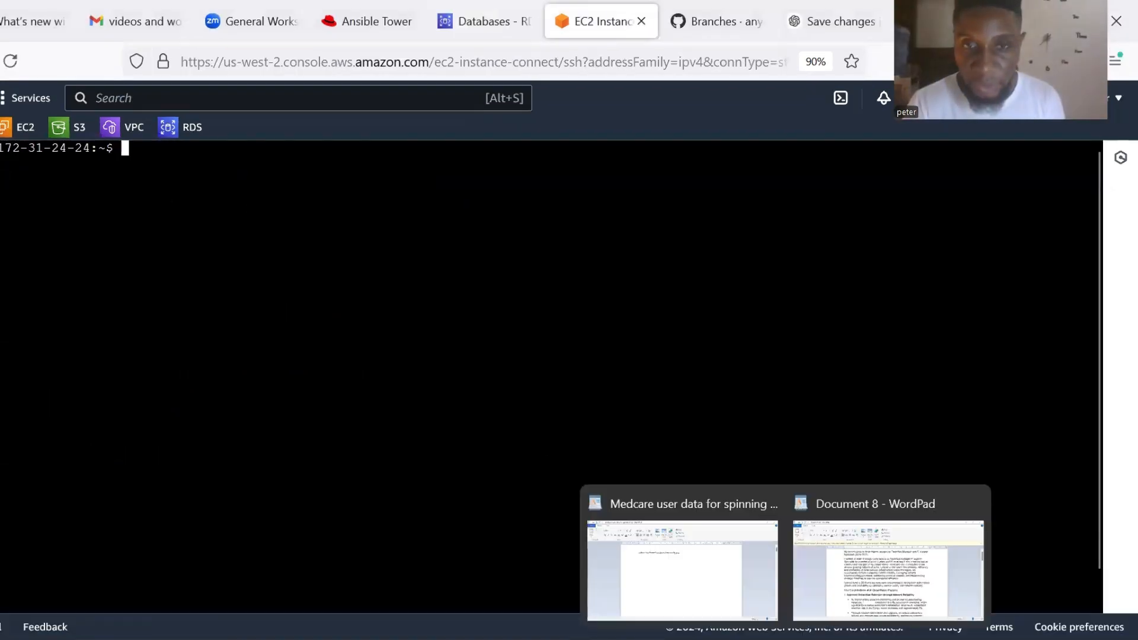
# Bring the Medcare notes forward and select the line sudo vi /var/www/wordpress/wp-config.php.
pyautogui.click(785, 639)
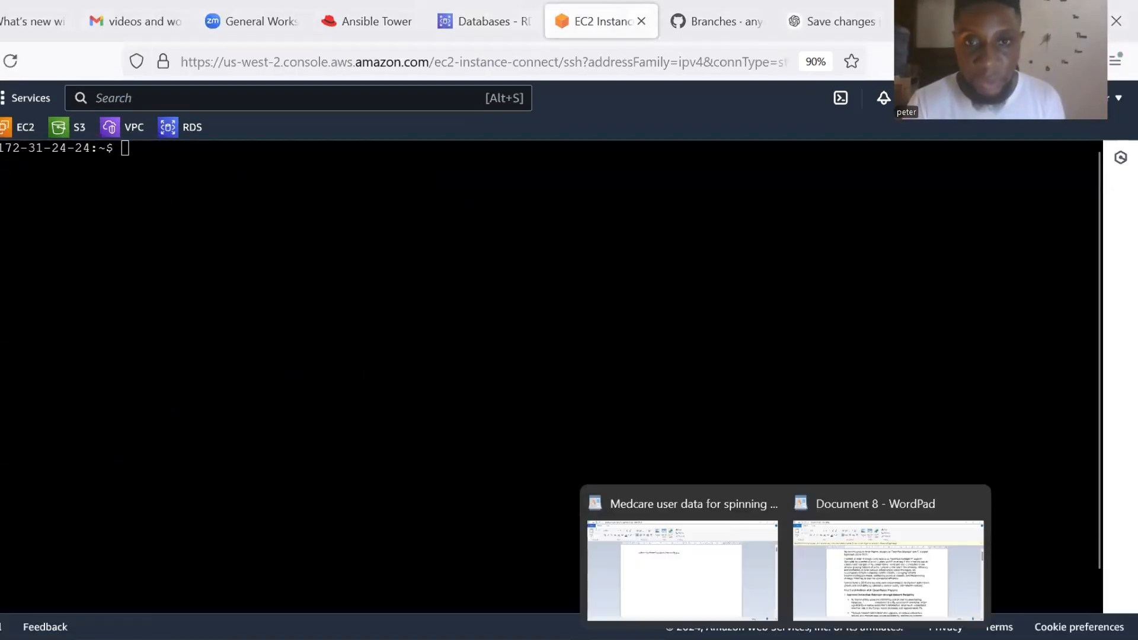
pyautogui.click(709, 590)
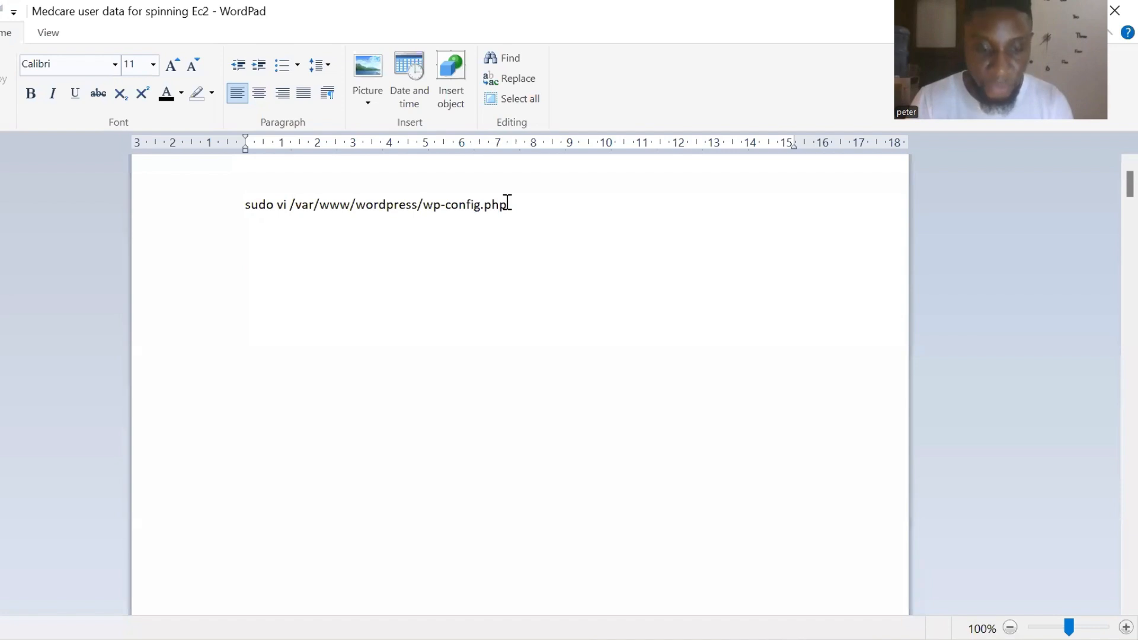
pyautogui.moveTo(508, 202); pyautogui.dragTo(249, 204)
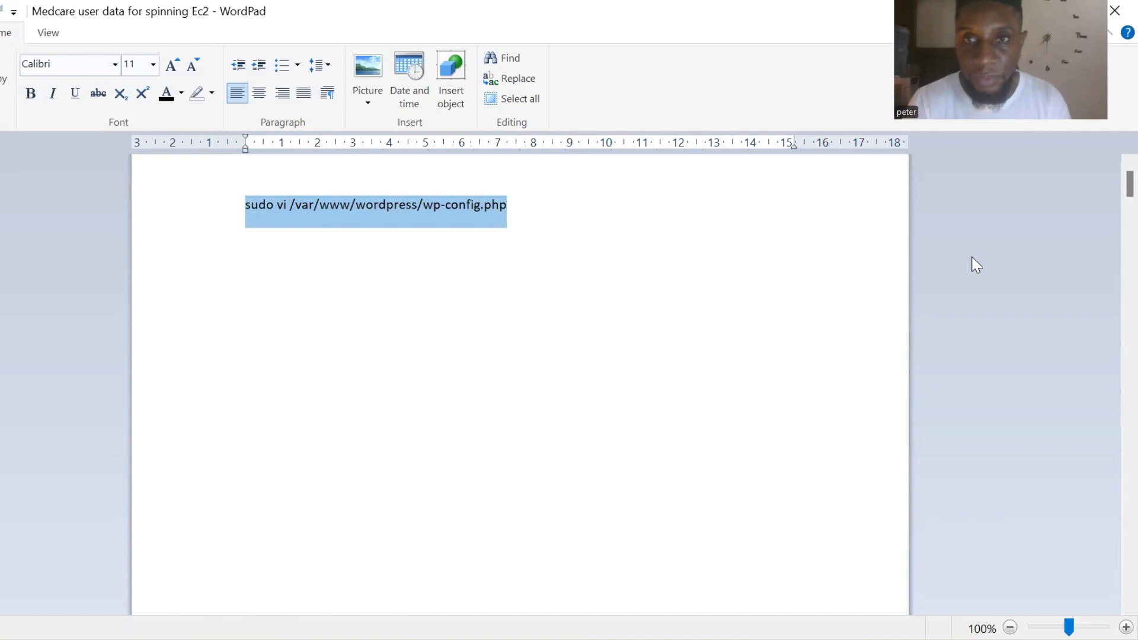
pyautogui.moveTo(970, 256); pyautogui.dragTo(870, 1)
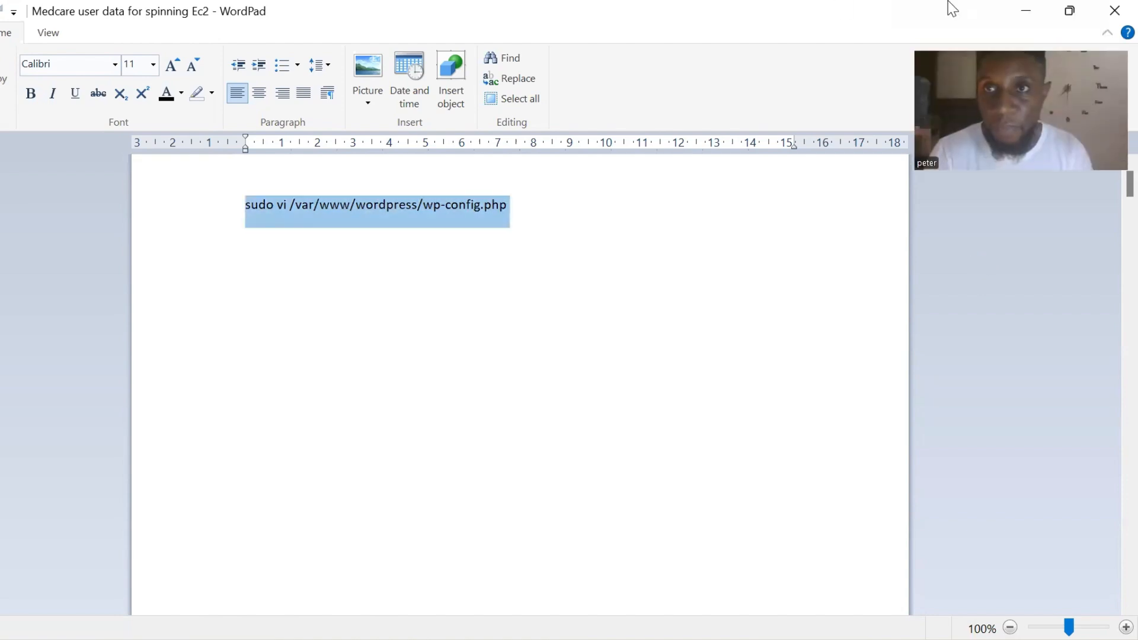
# Paste 'sudo vi /var/www/wordpress/wp-config.php' at the WebAppServer terminal prompt without running it.
pyautogui.click(1025, 10)
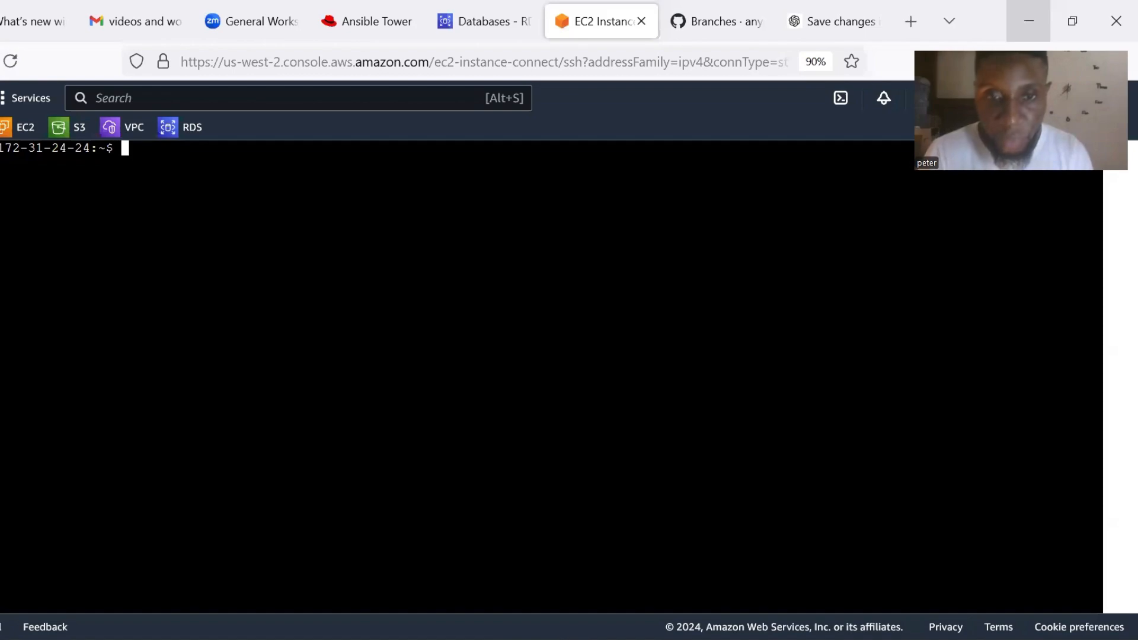
pyautogui.click(534, 637)
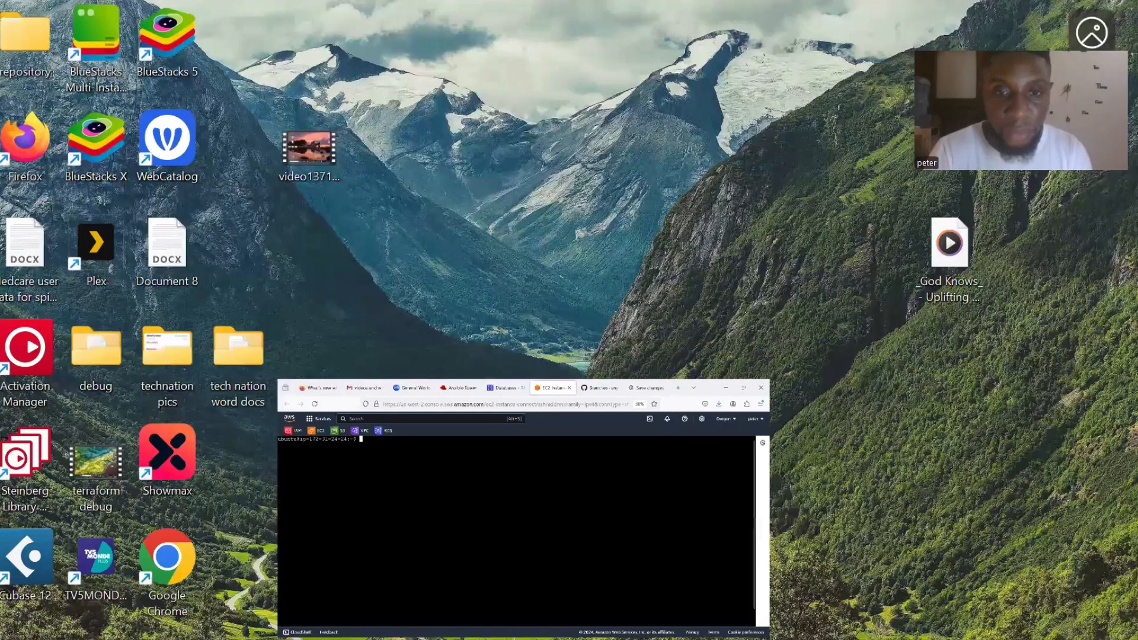
pyautogui.rightClick(125, 153)
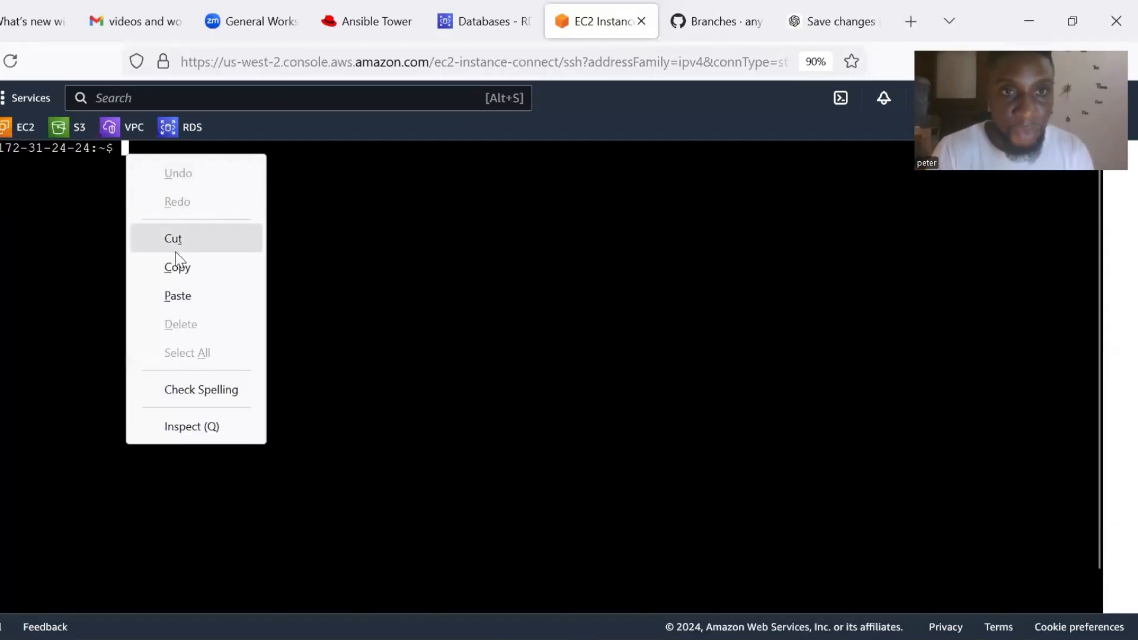
pyautogui.click(191, 294)
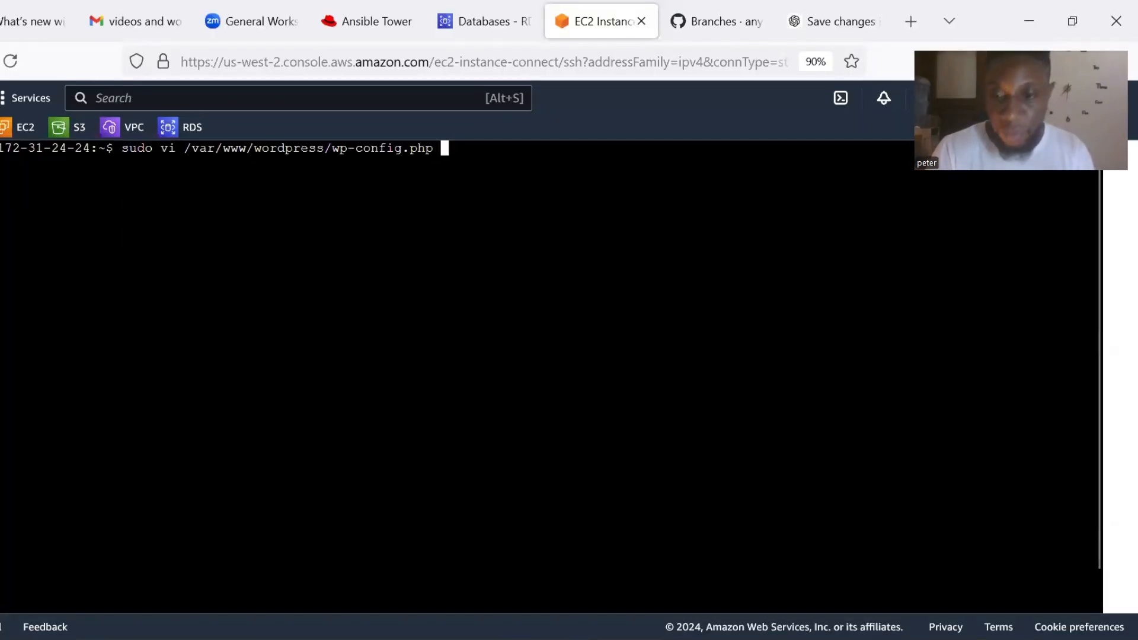
# Open wp-config.php in vi and move the cursor to the end of the DB_HOST value.
pyautogui.press('Return')
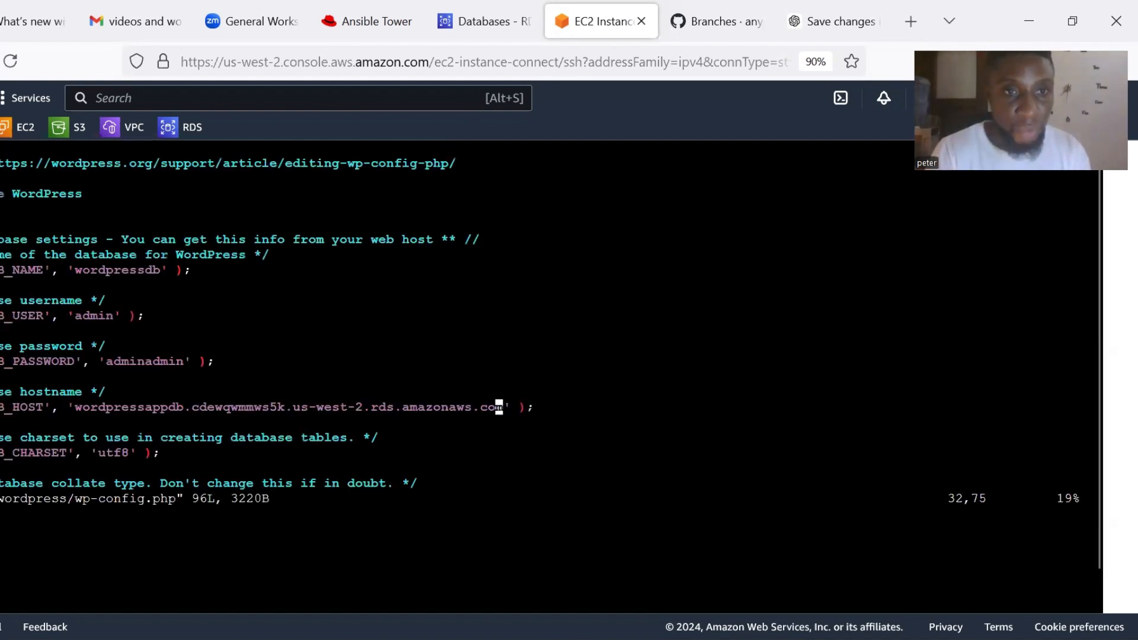
pyautogui.scroll(-1, 551, 379)
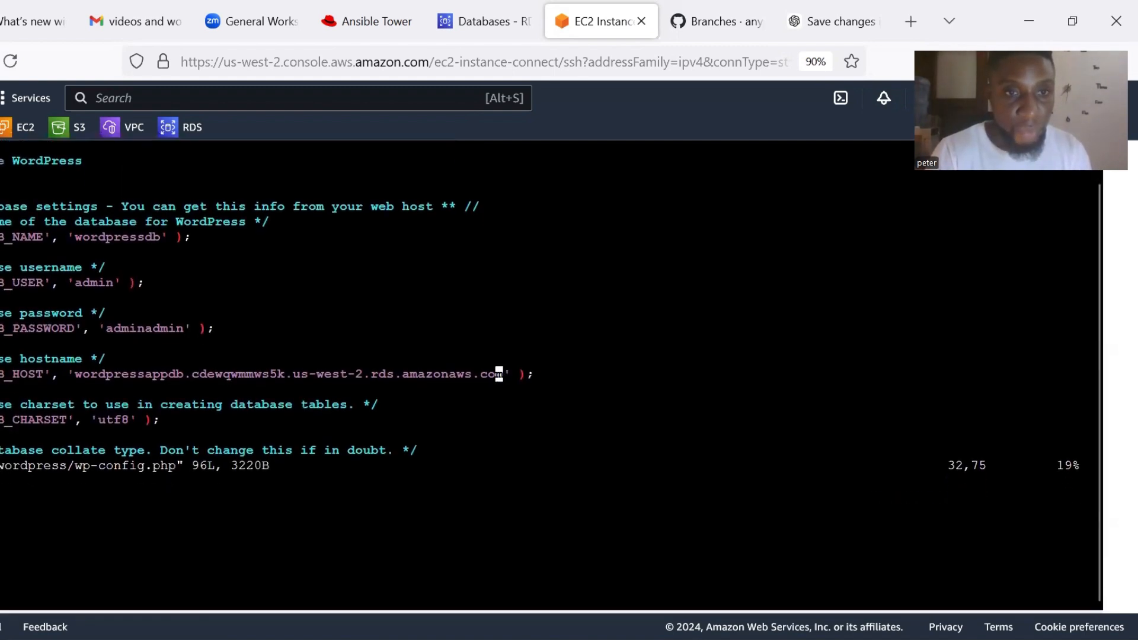
pyautogui.press('Down')
pyautogui.press('Down')
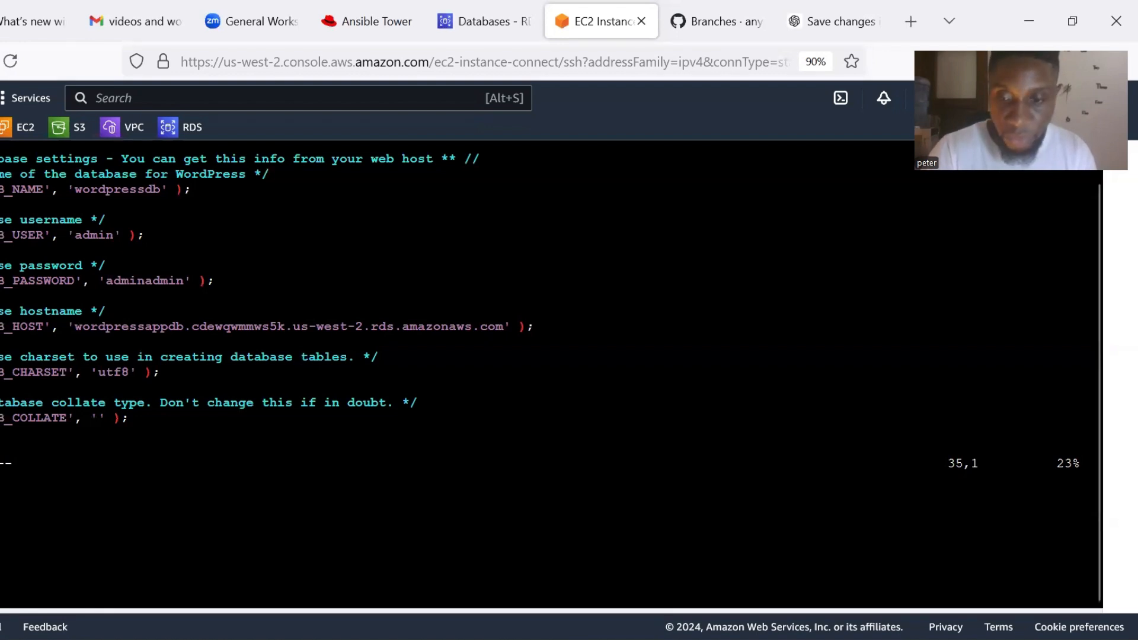
pyautogui.press('Up')
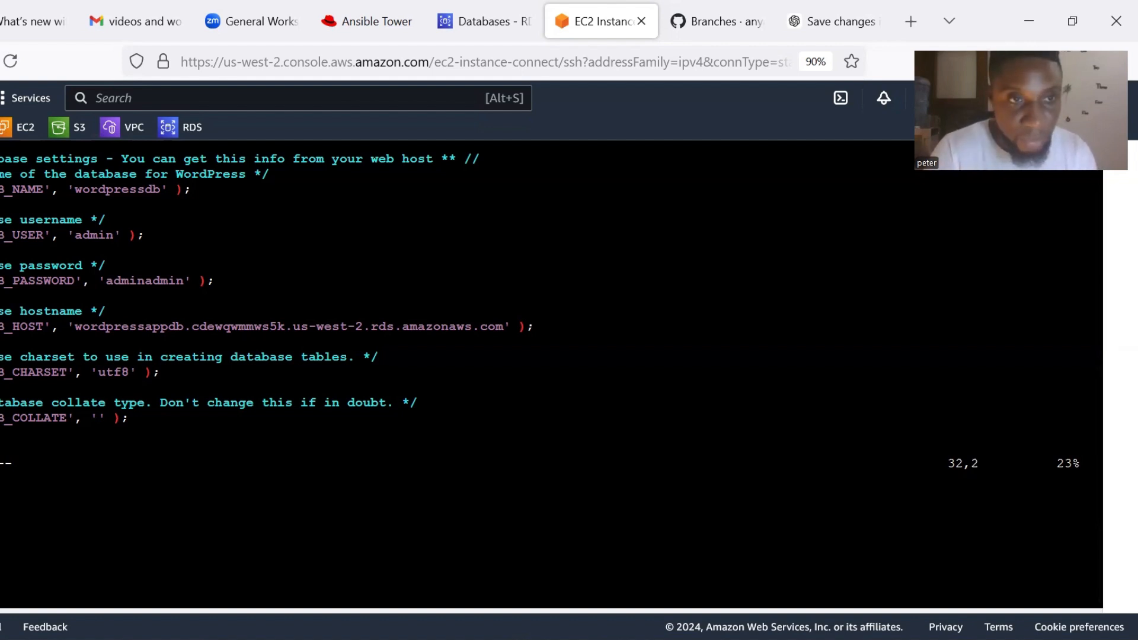
pyautogui.press('Right')
pyautogui.press('Right')
pyautogui.press('Right')
pyautogui.press('Right')
pyautogui.press('Right')
pyautogui.press('Right')
pyautogui.press('Right')
pyautogui.press('Right')
pyautogui.press('Right')
pyautogui.press('Right')
pyautogui.press('Right')
pyautogui.press('Right')
pyautogui.press('Right')
pyautogui.press('Right')
pyautogui.press('Right')
pyautogui.press('Right')
pyautogui.press('Right')
pyautogui.press('Right')
pyautogui.press('Right')
pyautogui.press('Right')
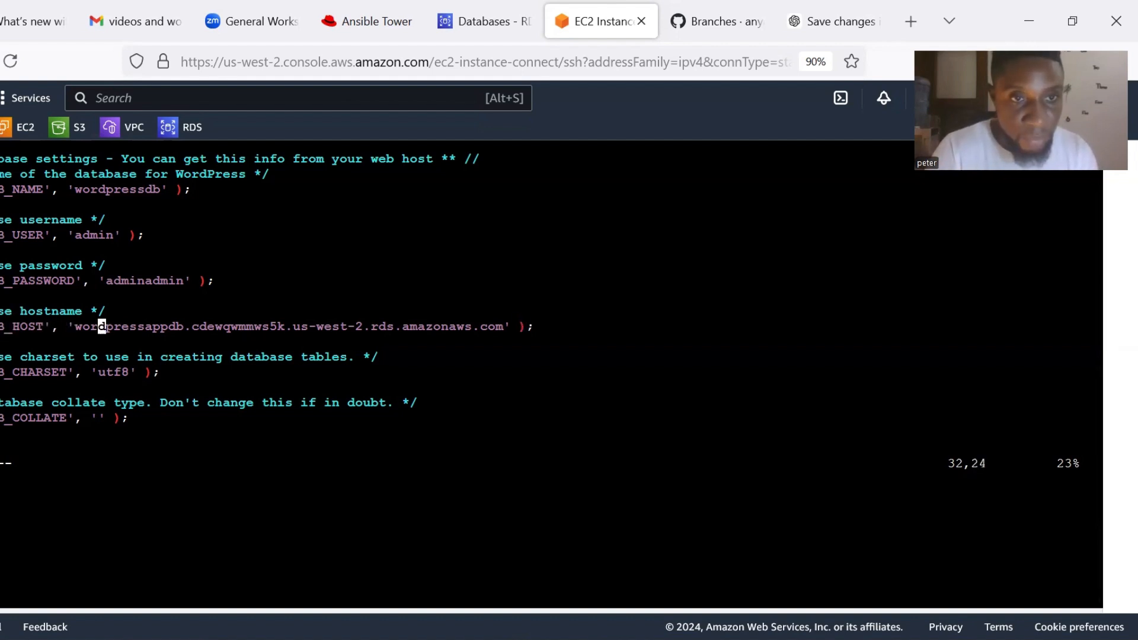
pyautogui.press('Right')
pyautogui.press('Right')
pyautogui.press('Right')
pyautogui.press('Right')
pyautogui.press('Right')
pyautogui.press('Right')
pyautogui.press('Right')
pyautogui.press('Right')
pyautogui.press('Right')
pyautogui.press('Right')
pyautogui.press('Right')
pyautogui.press('Right')
pyautogui.press('Right')
pyautogui.press('Right')
pyautogui.press('Right')
pyautogui.press('Right')
pyautogui.press('Right')
pyautogui.press('Right')
pyautogui.press('Right')
pyautogui.press('Right')
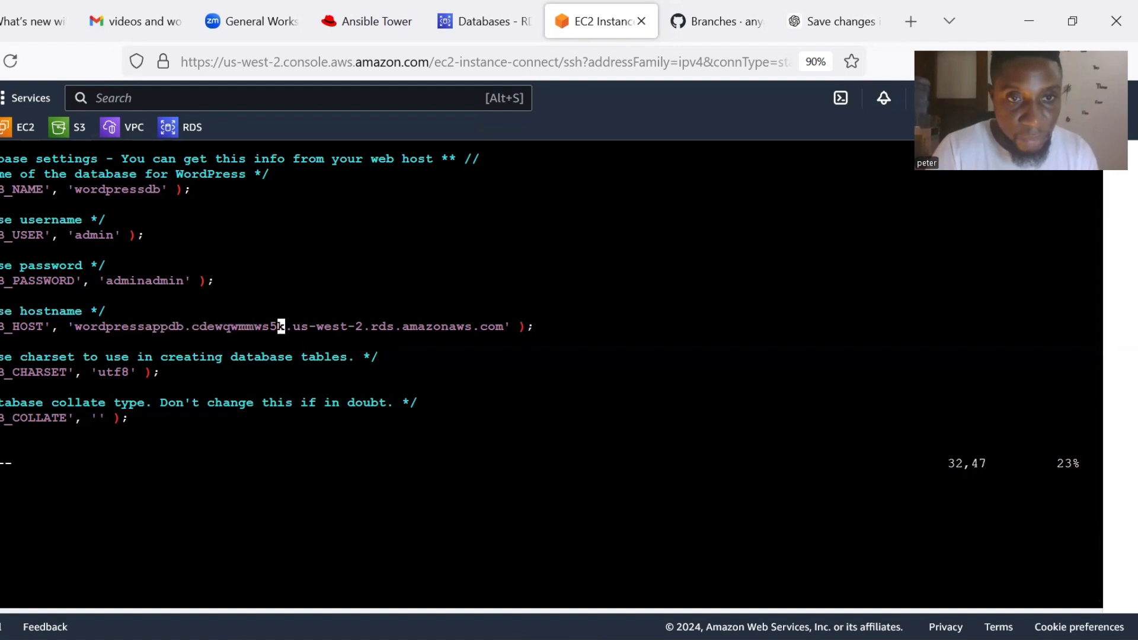
pyautogui.press('Right')
pyautogui.press('Right')
pyautogui.press('Right')
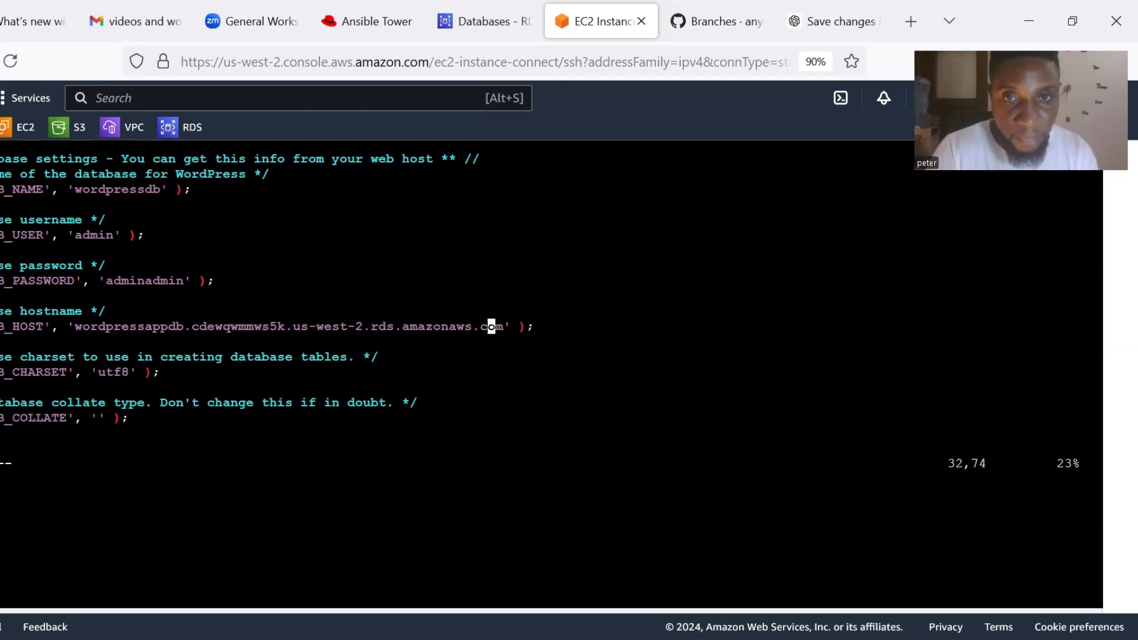
pyautogui.press('Right')
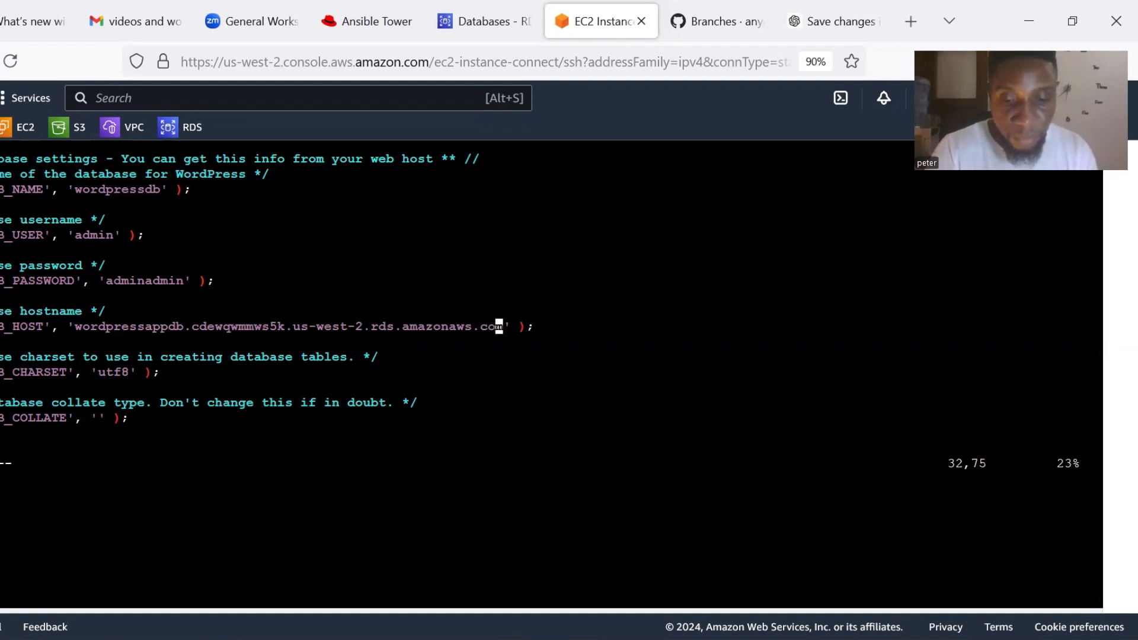
# Highlight the wordpressappdb RDS endpoint value on the DB_HOST line.
pyautogui.tripleClick(7, 373)
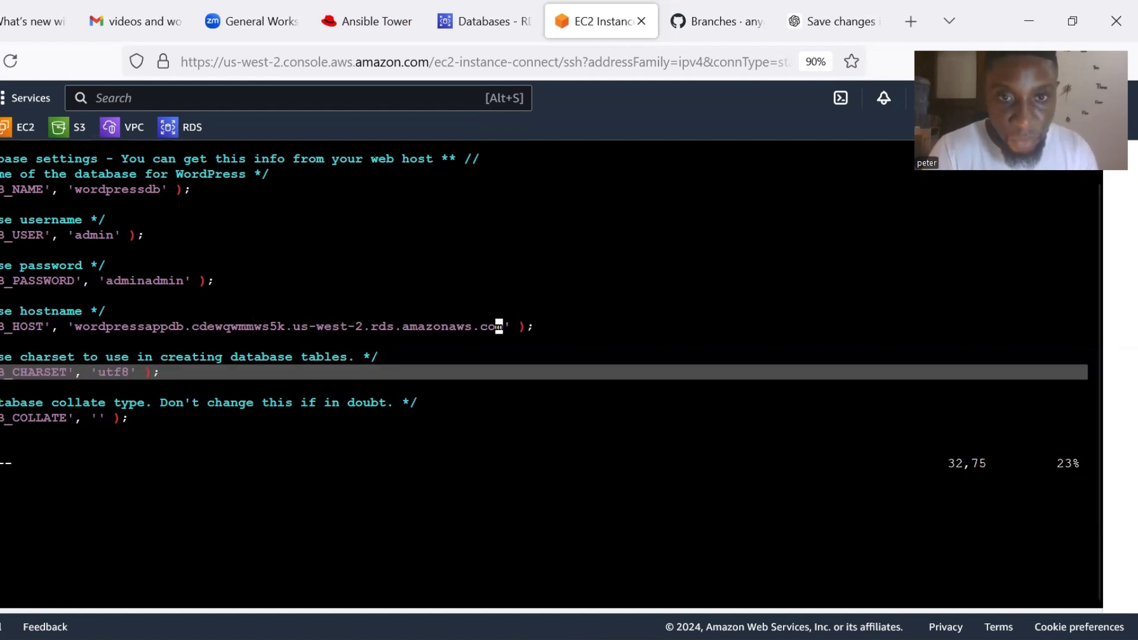
pyautogui.tripleClick(7, 357)
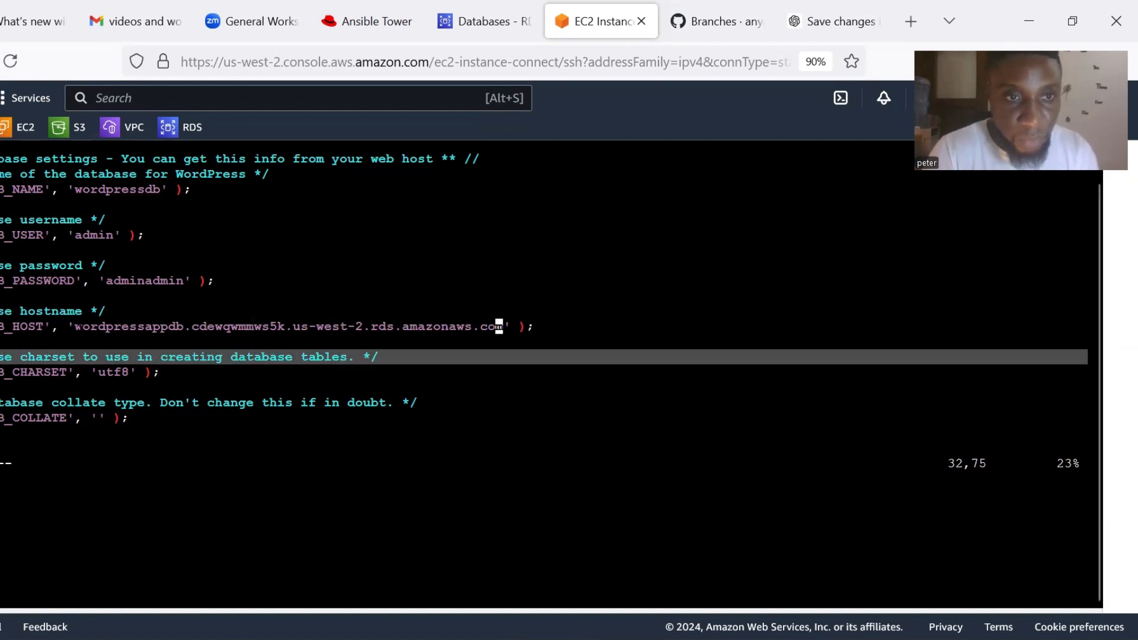
pyautogui.click(499, 326)
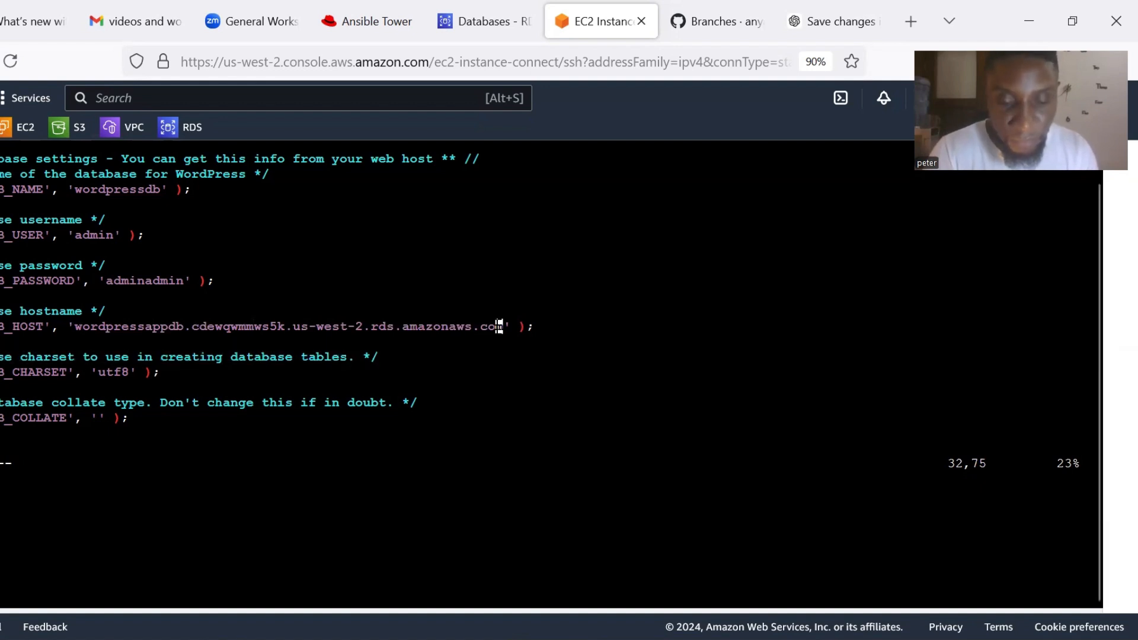
pyautogui.moveTo(499, 326); pyautogui.dragTo(76, 328)
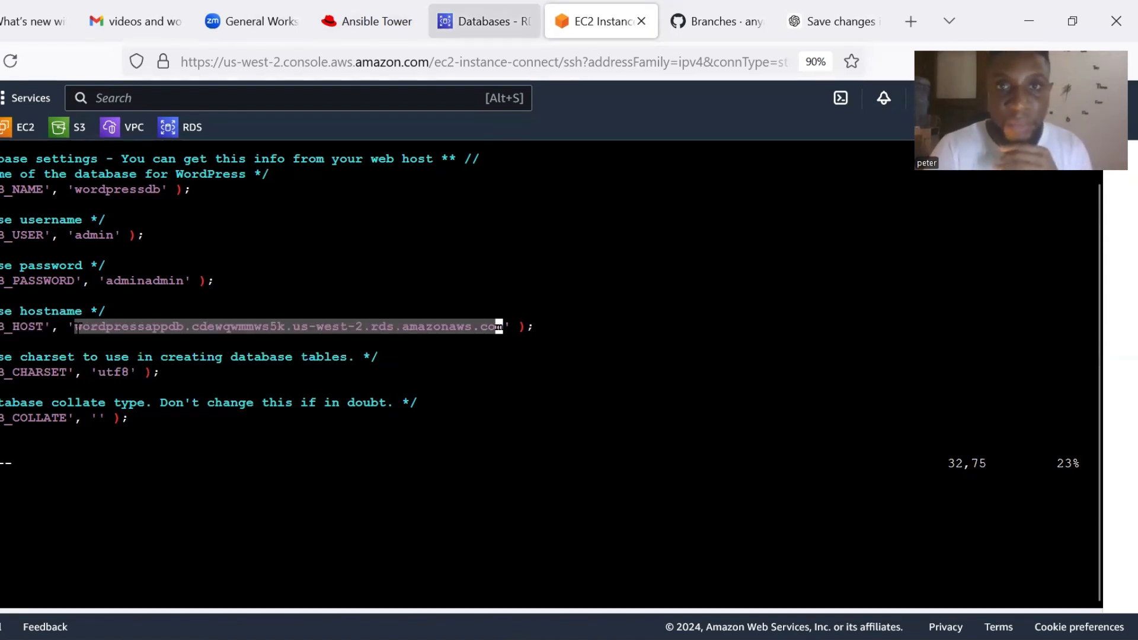
# Copy the wordpressappdb endpoint from its RDS Connectivity & security section and return to vi.
pyautogui.click(483, 21)
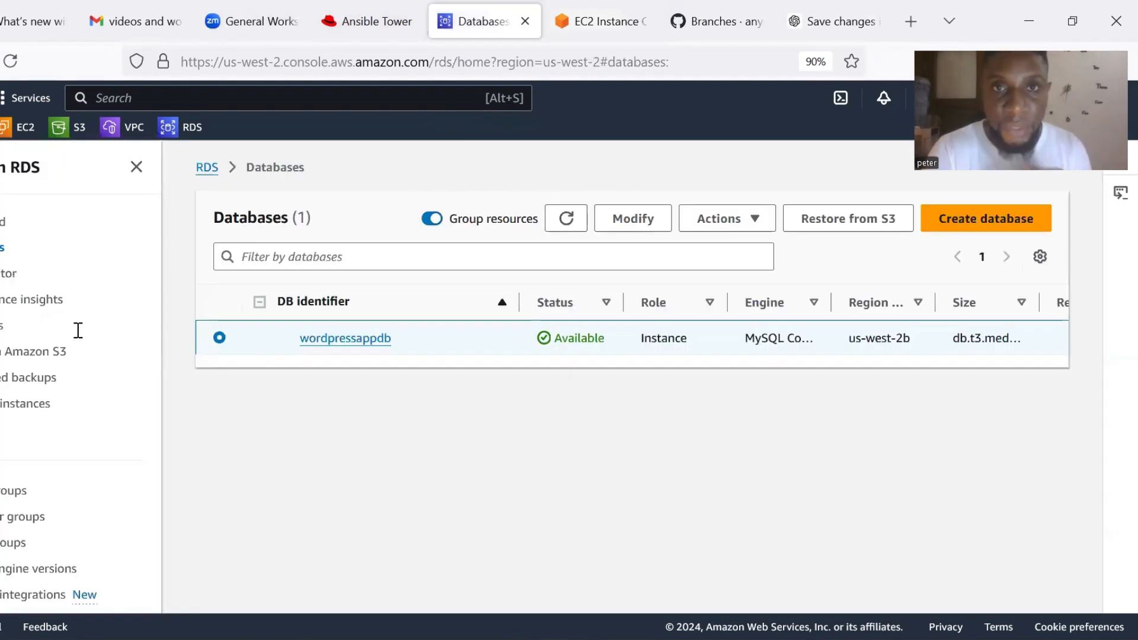
pyautogui.click(344, 340)
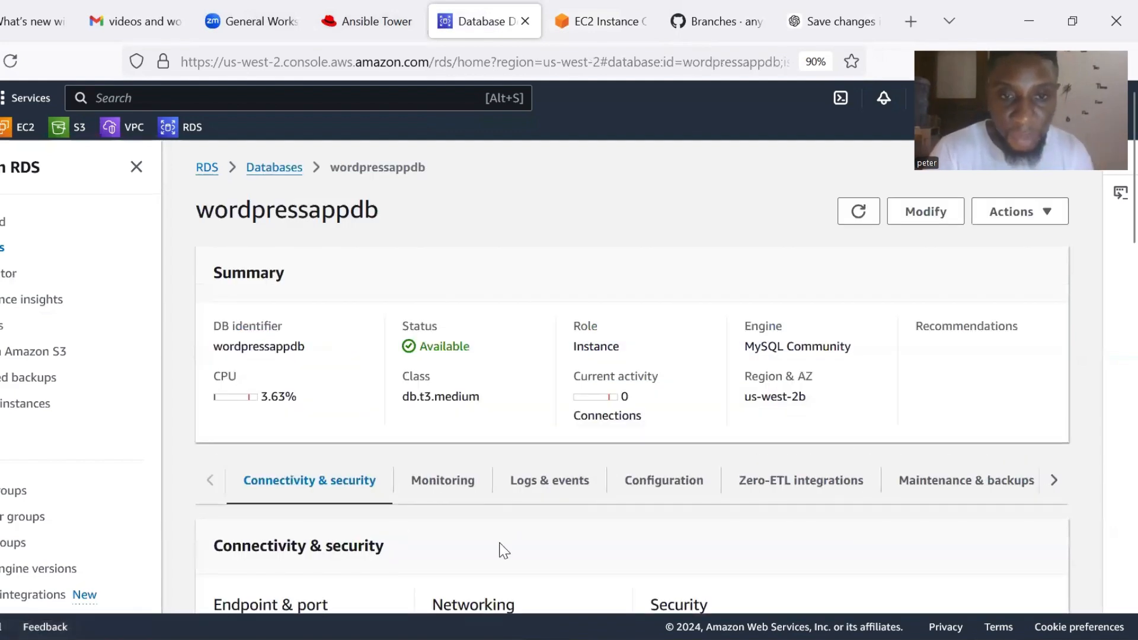
pyautogui.scroll(-3, 501, 542)
pyautogui.scroll(-3, 501, 542)
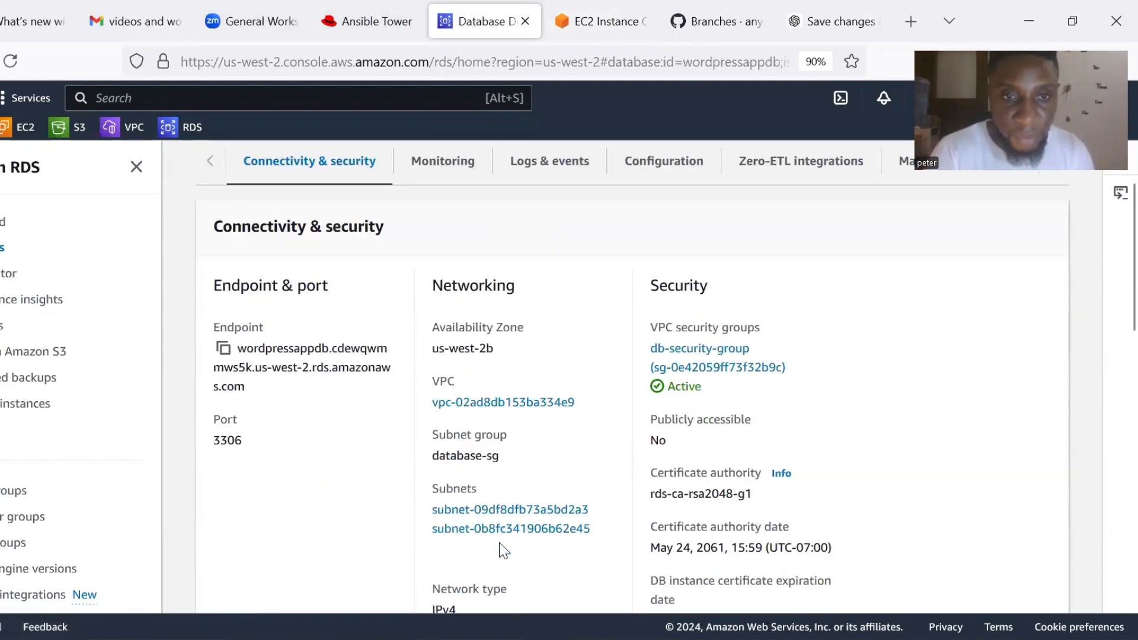
pyautogui.click(223, 344)
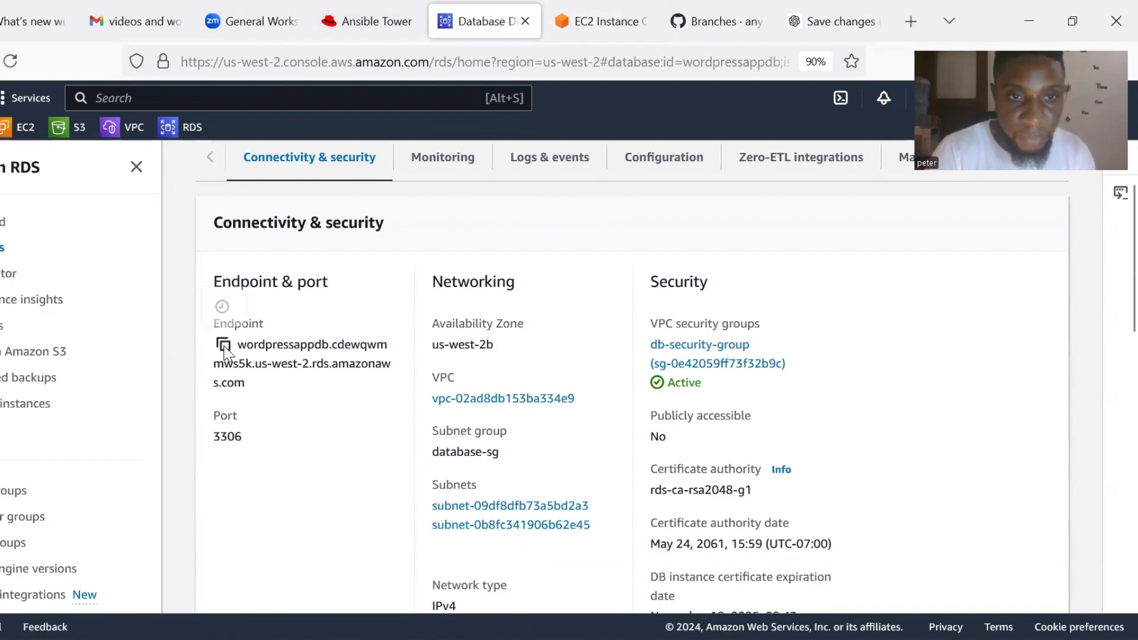
pyautogui.click(611, 7)
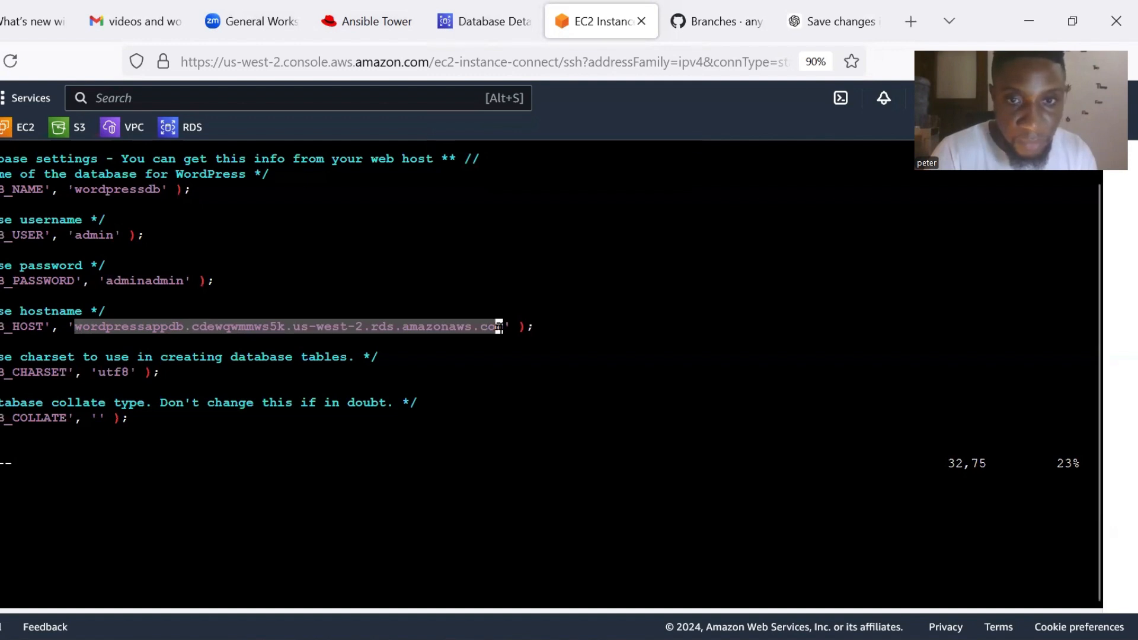
# Erase the old DB_HOST hostname and rejoin the accidentally split line.
pyautogui.press('BackSpace')
pyautogui.press('BackSpace')
pyautogui.press('BackSpace')
pyautogui.press('BackSpace')
pyautogui.press('BackSpace')
pyautogui.press('BackSpace')
pyautogui.press('BackSpace')
pyautogui.press('BackSpace')
pyautogui.press('BackSpace')
pyautogui.press('BackSpace')
pyautogui.press('BackSpace')
pyautogui.press('BackSpace')
pyautogui.press('BackSpace')
pyautogui.press('BackSpace')
pyautogui.press('BackSpace')
pyautogui.press('BackSpace')
pyautogui.press('BackSpace')
pyautogui.press('BackSpace')
pyautogui.press('BackSpace')
pyautogui.press('BackSpace')
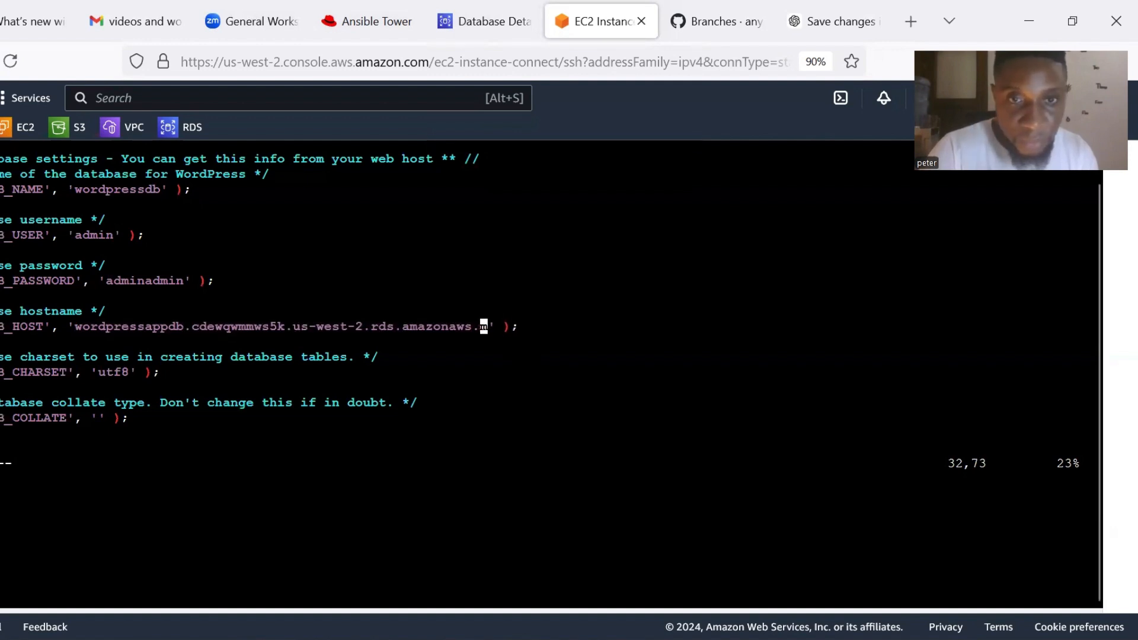
pyautogui.press('BackSpace')
pyautogui.press('BackSpace')
pyautogui.press('BackSpace')
pyautogui.press('BackSpace')
pyautogui.press('BackSpace')
pyautogui.press('BackSpace')
pyautogui.press('BackSpace')
pyautogui.press('BackSpace')
pyautogui.press('BackSpace')
pyautogui.press('BackSpace')
pyautogui.press('BackSpace')
pyautogui.press('BackSpace')
pyautogui.press('BackSpace')
pyautogui.press('BackSpace')
pyautogui.press('BackSpace')
pyautogui.press('BackSpace')
pyautogui.press('BackSpace')
pyautogui.press('BackSpace')
pyautogui.press('BackSpace')
pyautogui.press('BackSpace')
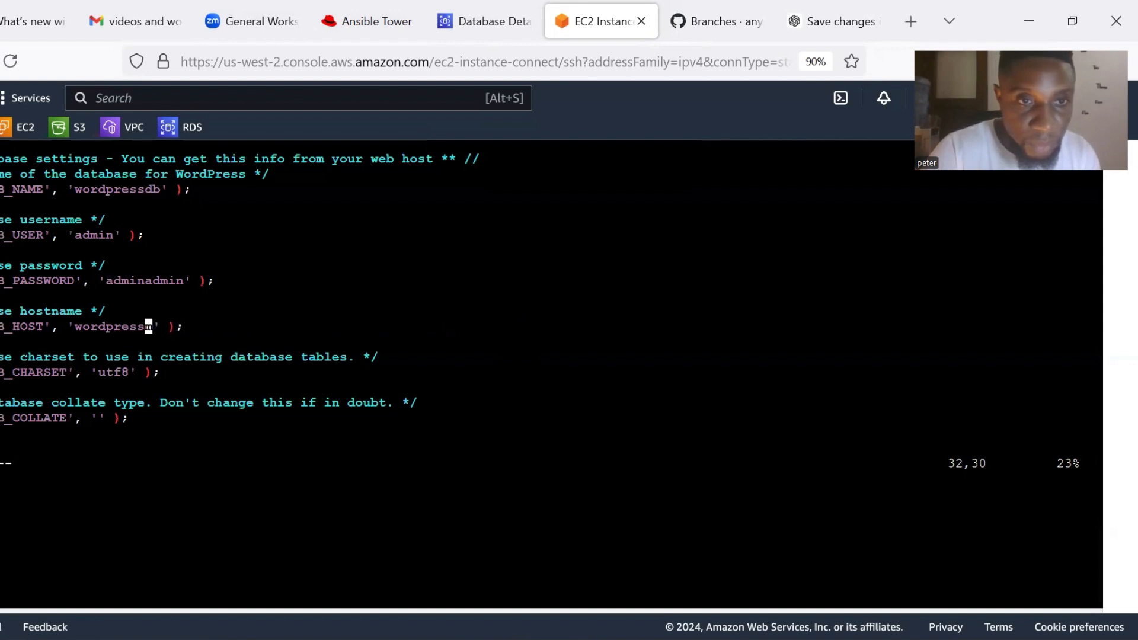
pyautogui.press('BackSpace')
pyautogui.press('BackSpace')
pyautogui.press('BackSpace')
pyautogui.press('BackSpace')
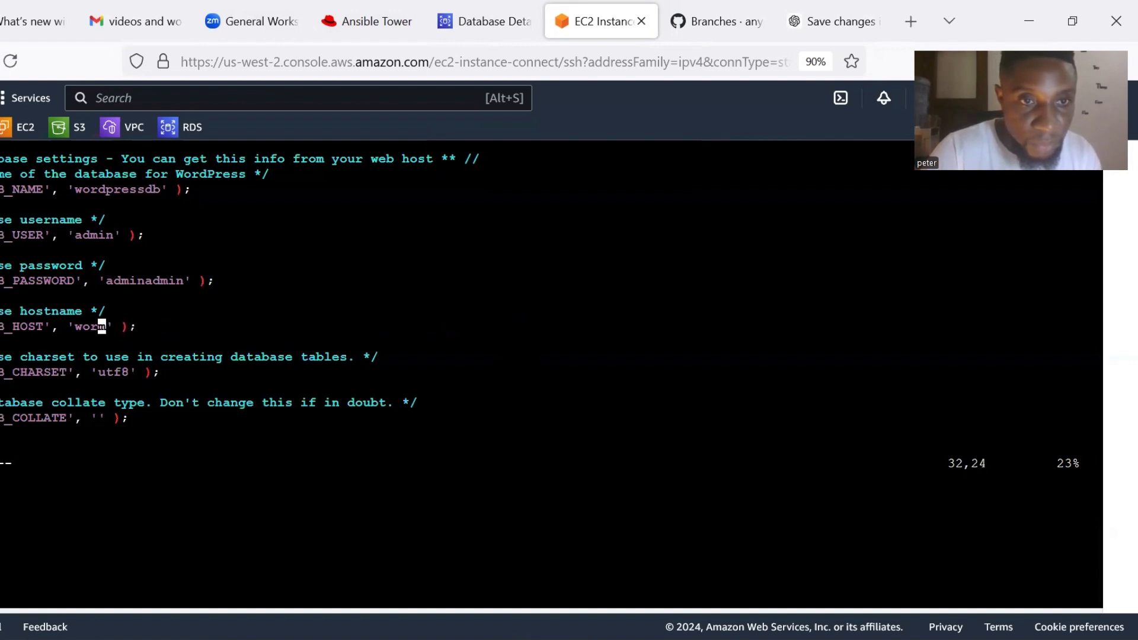
pyautogui.press('BackSpace')
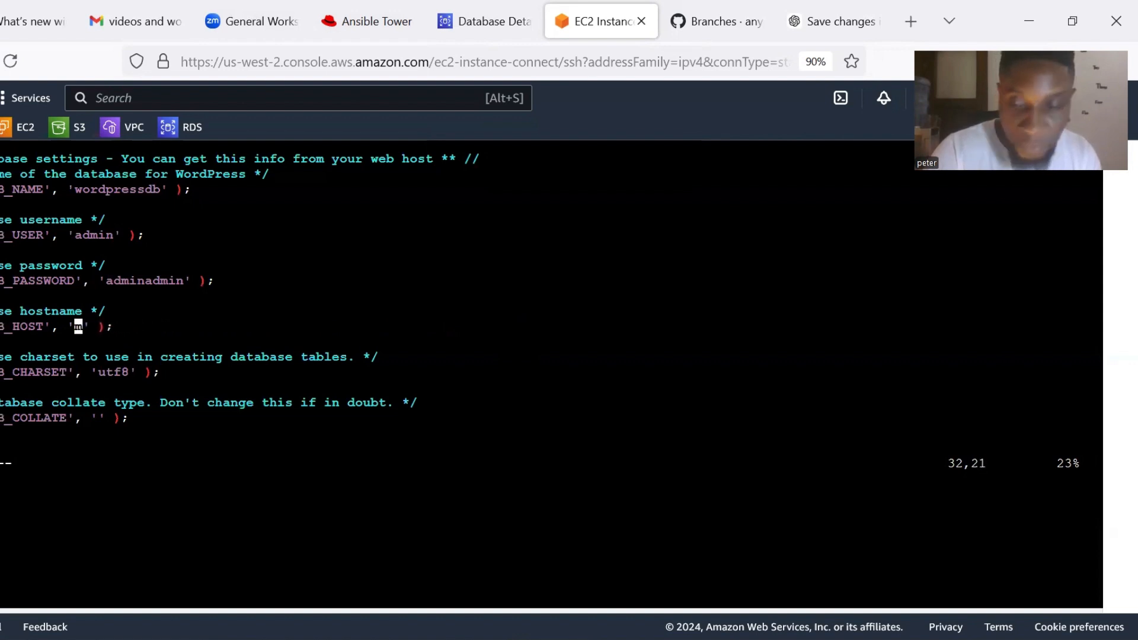
pyautogui.press('Right')
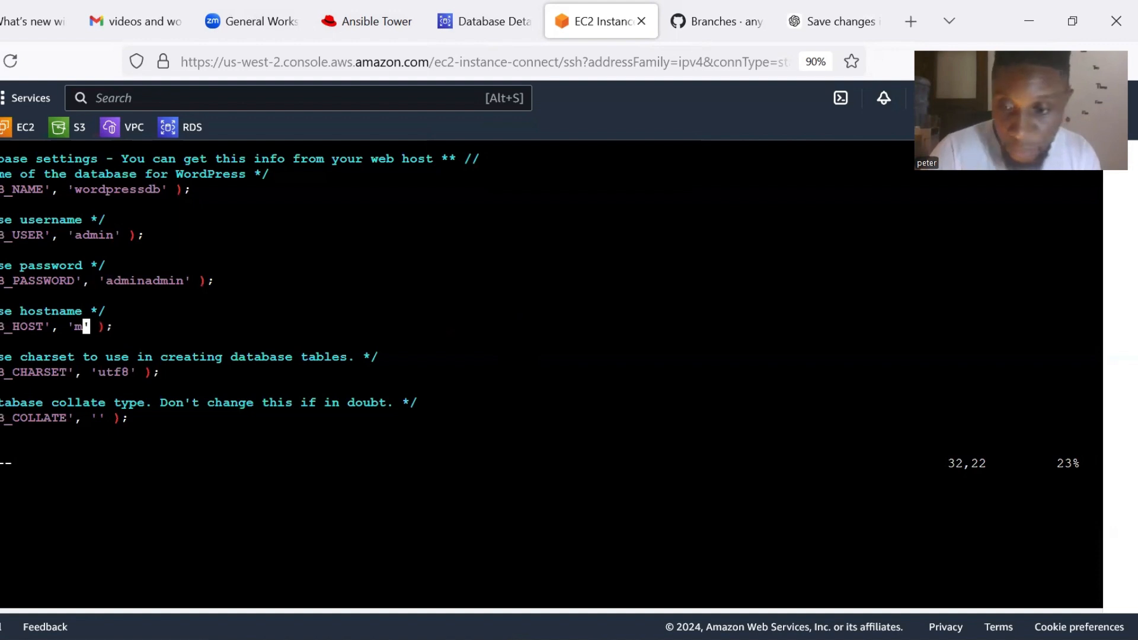
pyautogui.press('Return')
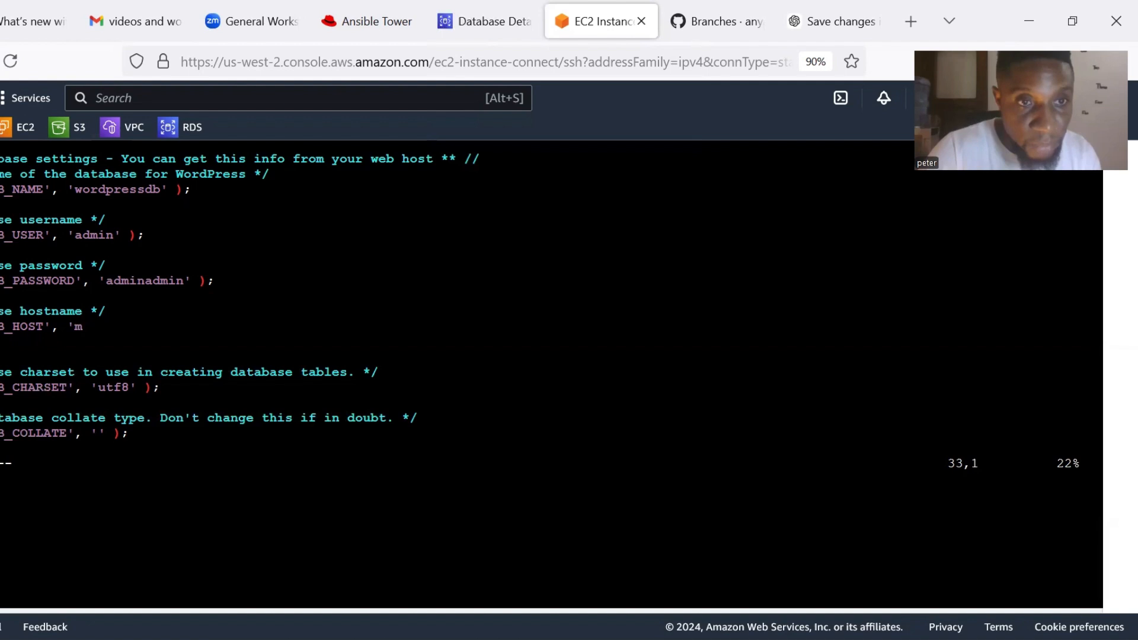
pyautogui.press('BackSpace')
pyautogui.press('BackSpace')
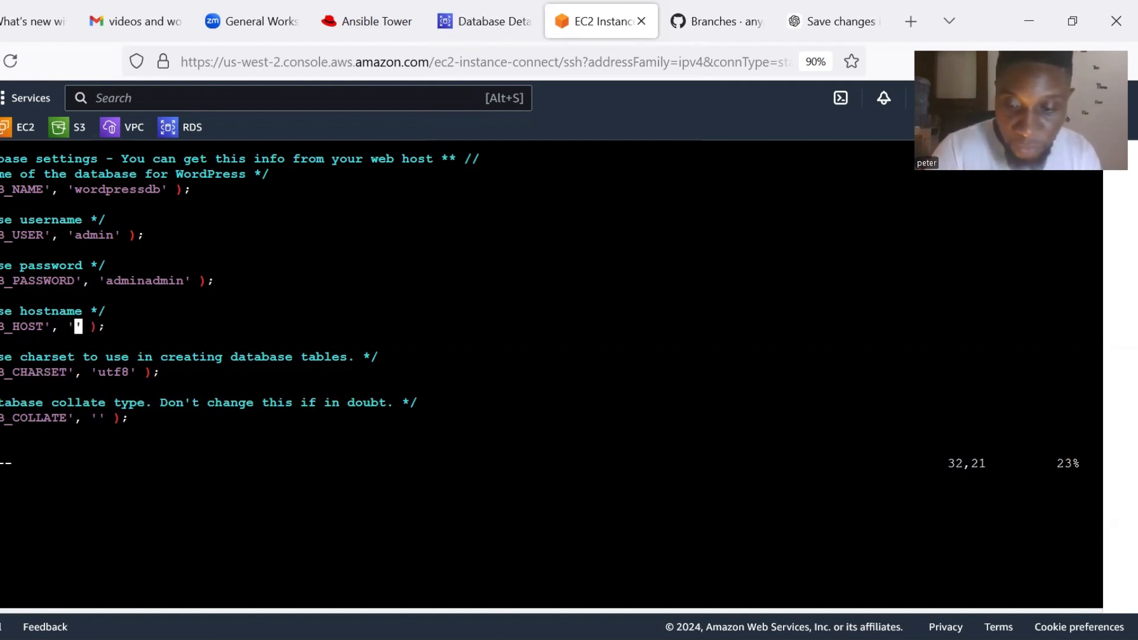
# Paste wordpressappdb.cdewqwmmws5k.us-west-2.rds.amazonaws.com into DB_HOST, remove stray colons, and leave insert mode.
pyautogui.rightClick(505, 335)
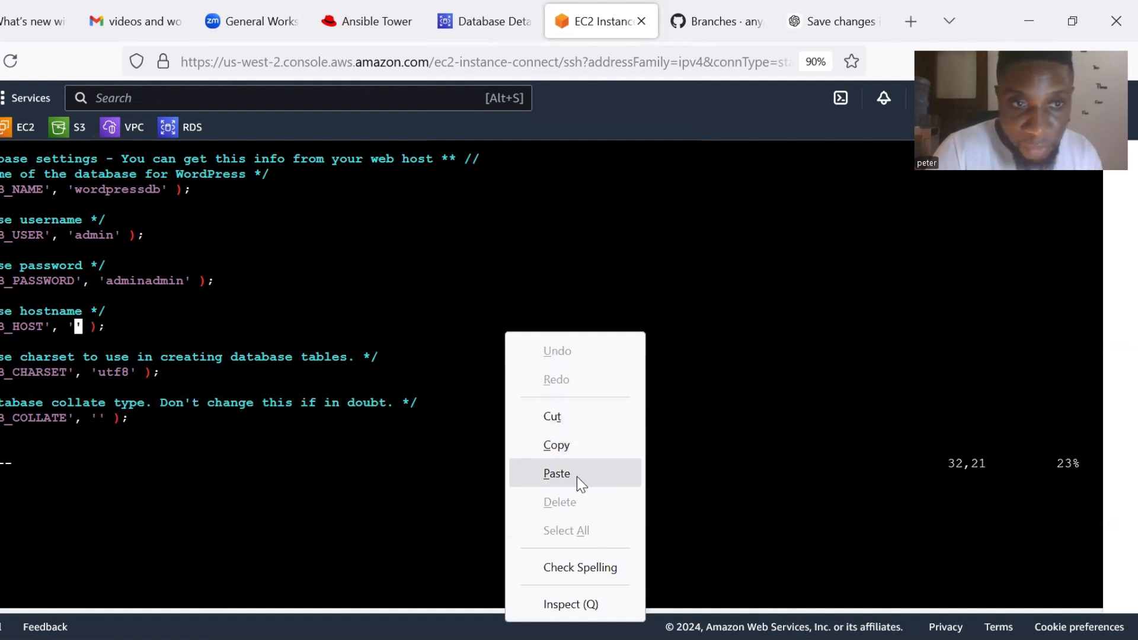
pyautogui.click(557, 473)
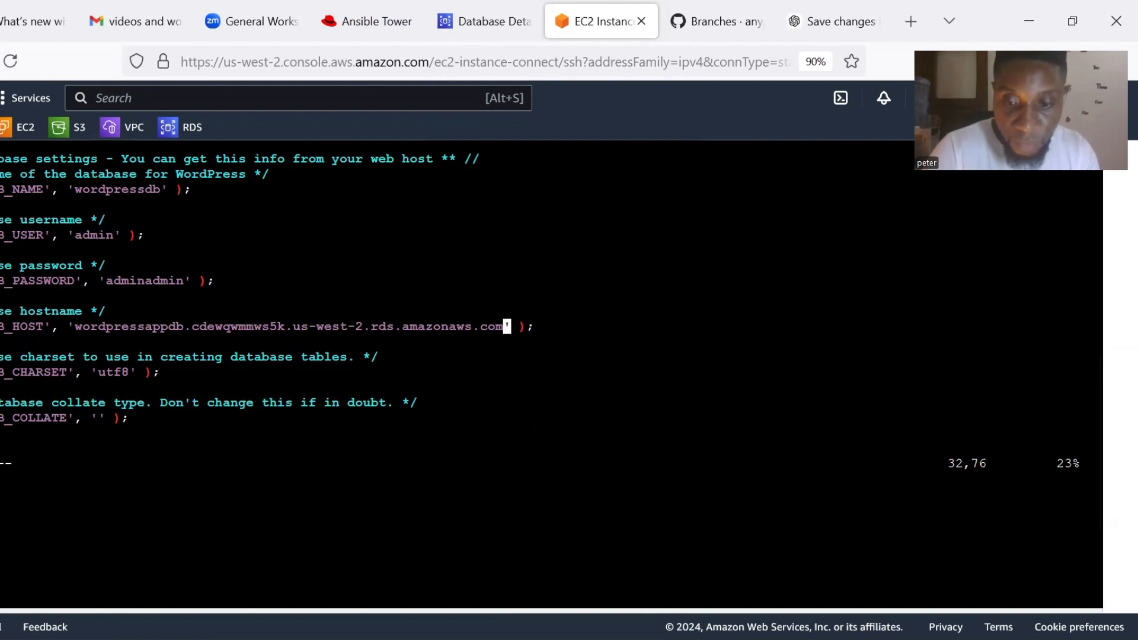
pyautogui.write('::')
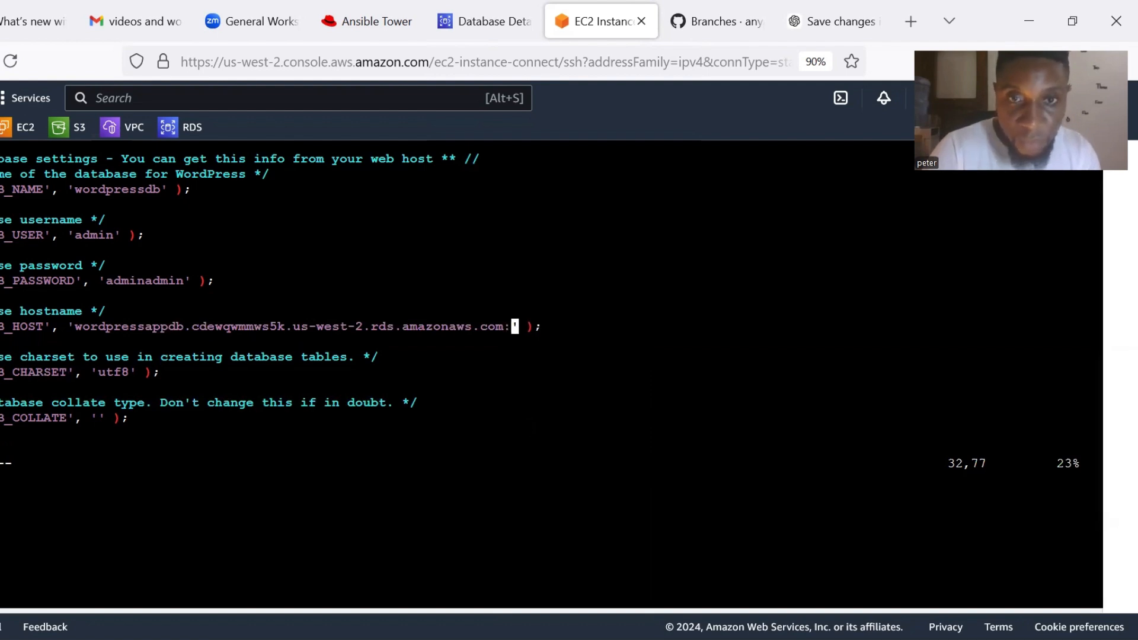
pyautogui.press('BackSpace')
pyautogui.press('BackSpace')
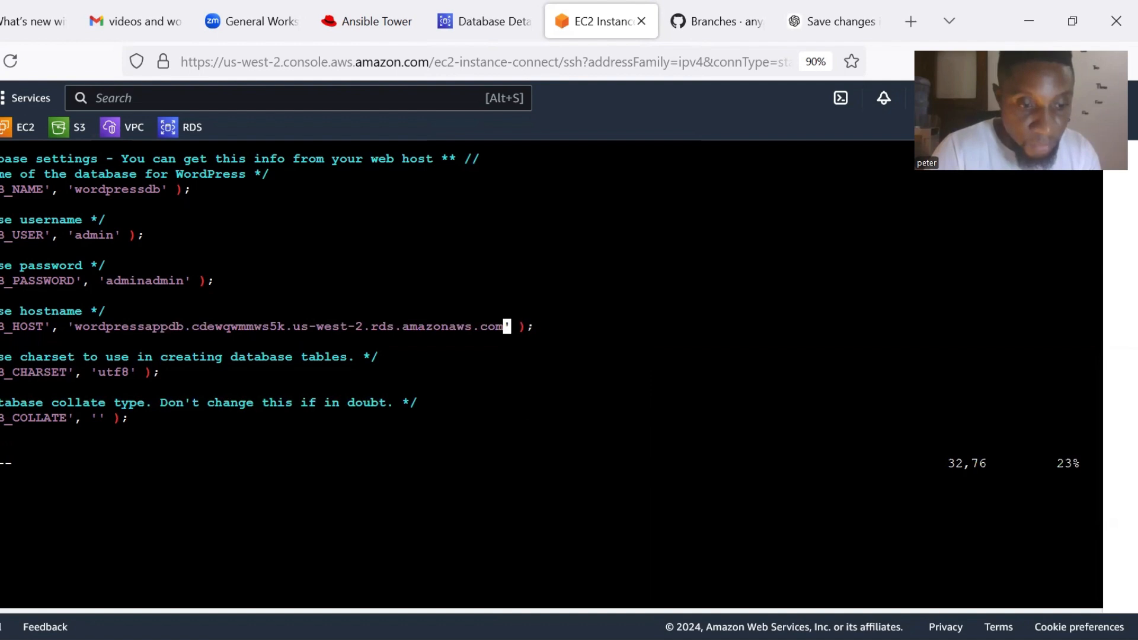
pyautogui.press('Escape')
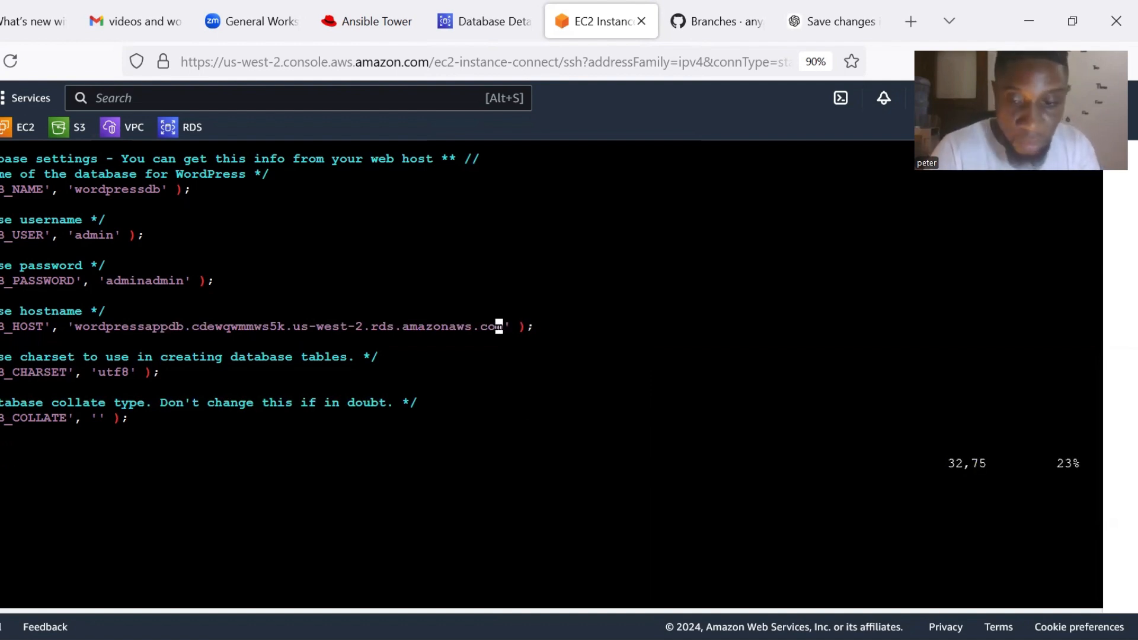
pyautogui.write(':')
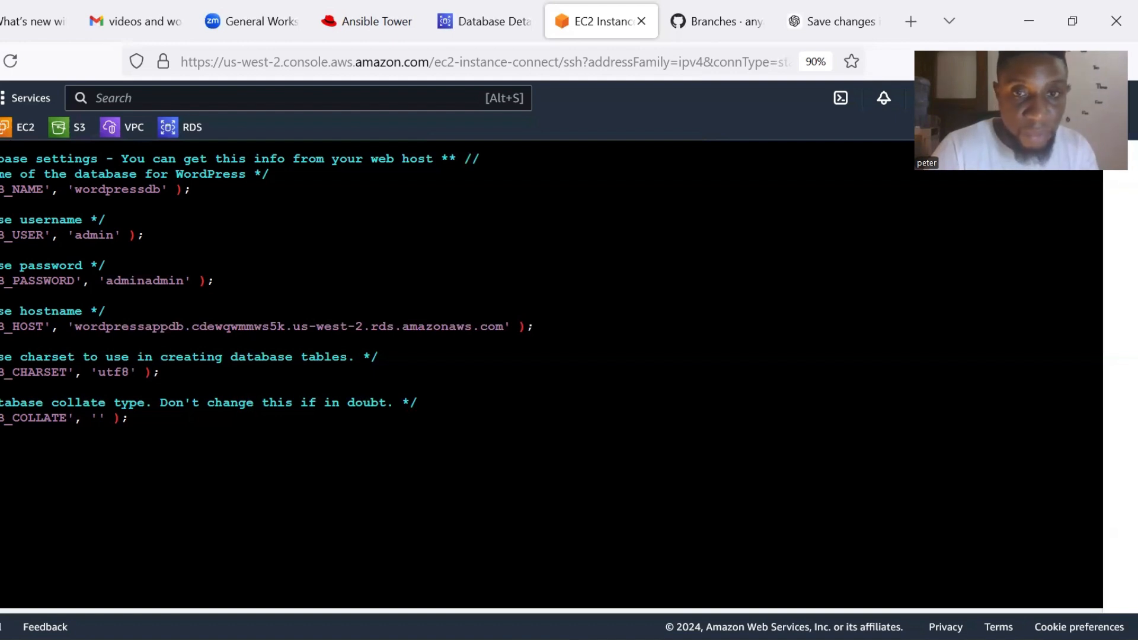
# Run :wq to write wp-config.php and return to the WebAppServer shell.
pyautogui.press('Return')
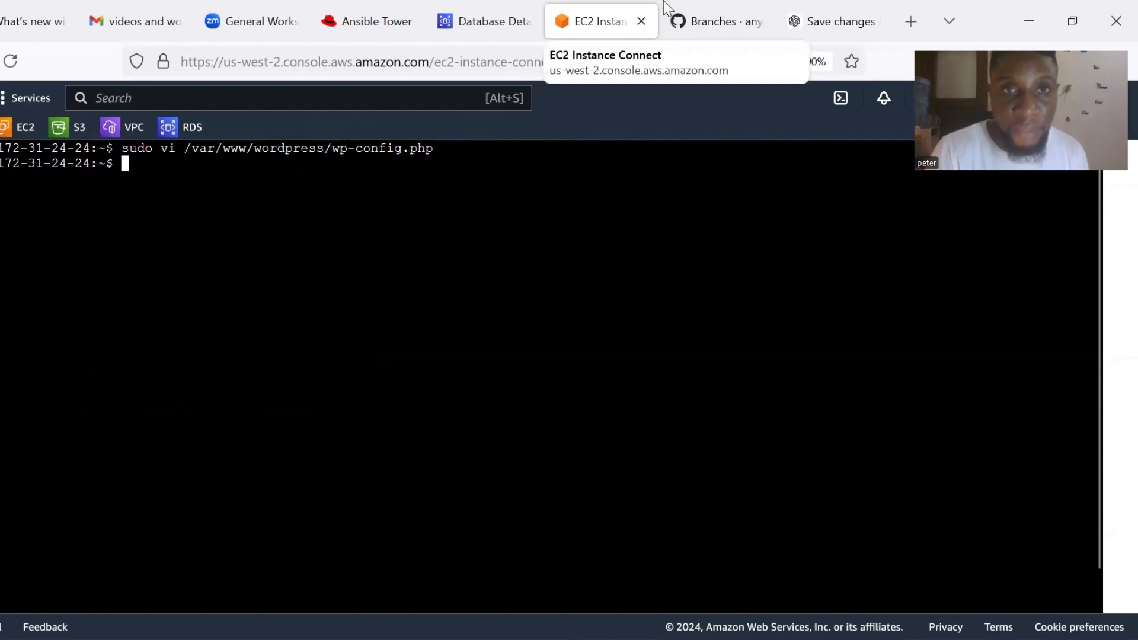
# Go from the wordpressappdb RDS page to the EC2 console home for us-west-2.
pyautogui.hotkey('ctrl', 'shift', 'Tab')
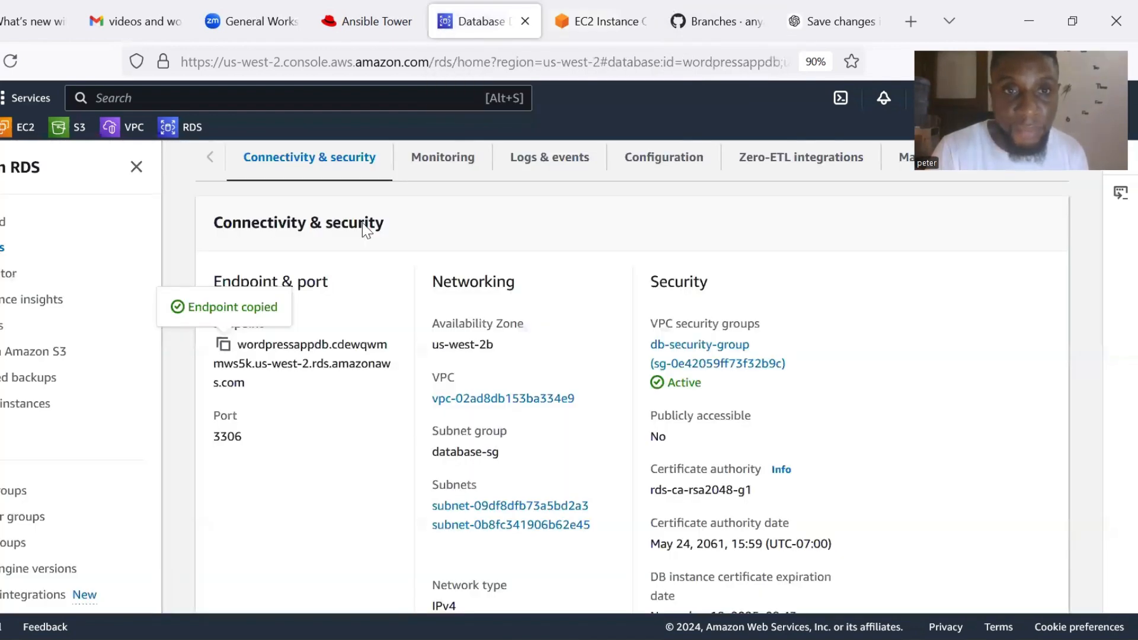
pyautogui.scroll(5, 308, 368)
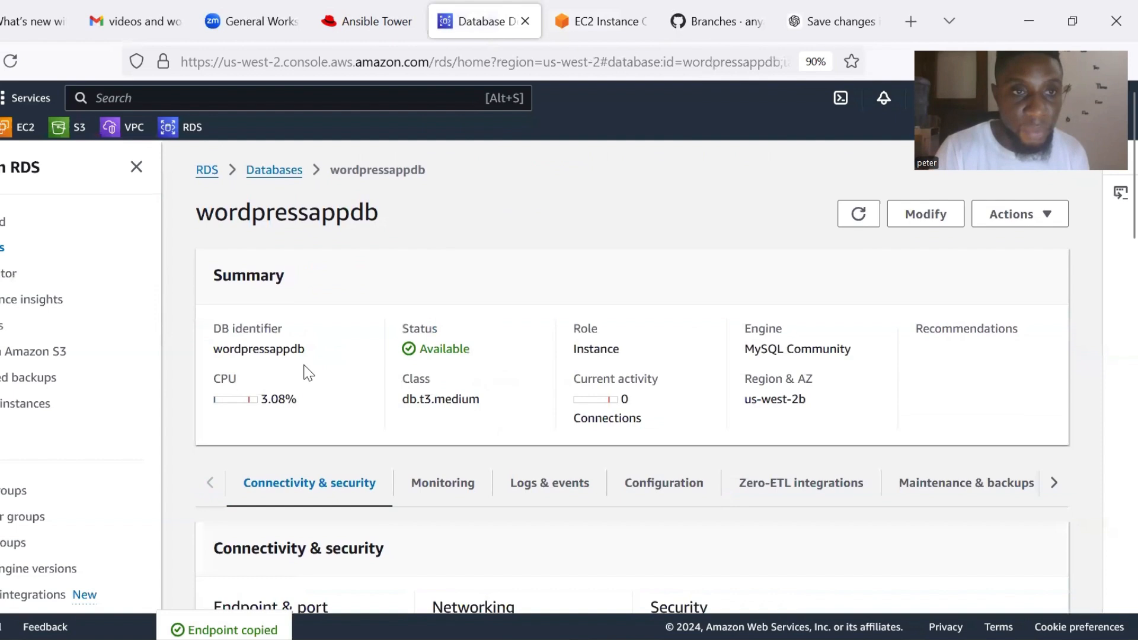
pyautogui.click(11, 132)
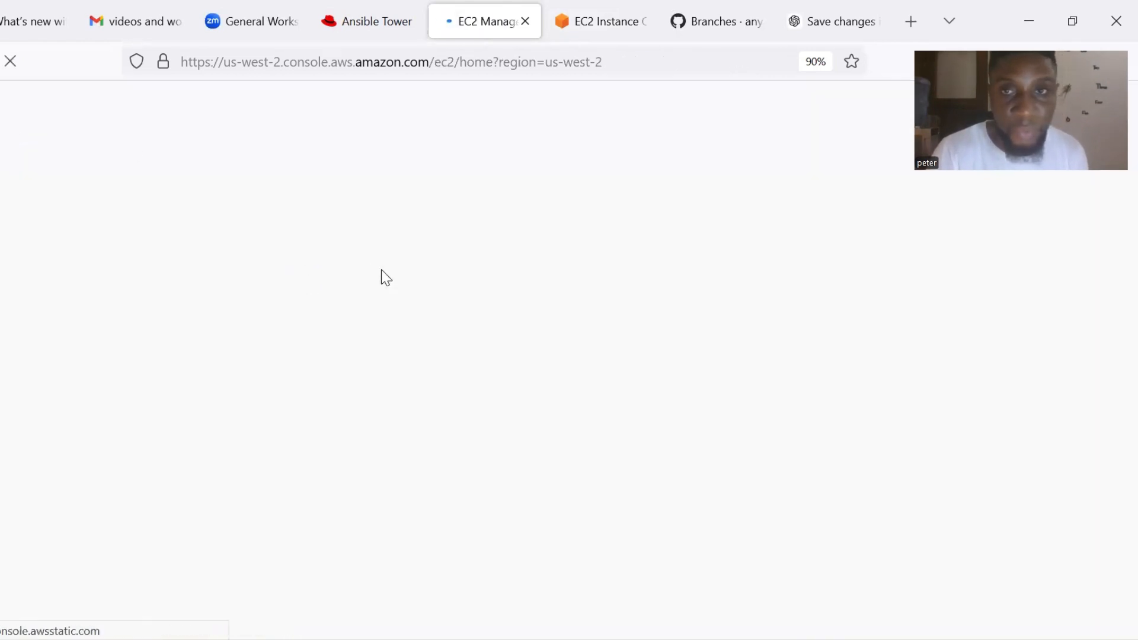
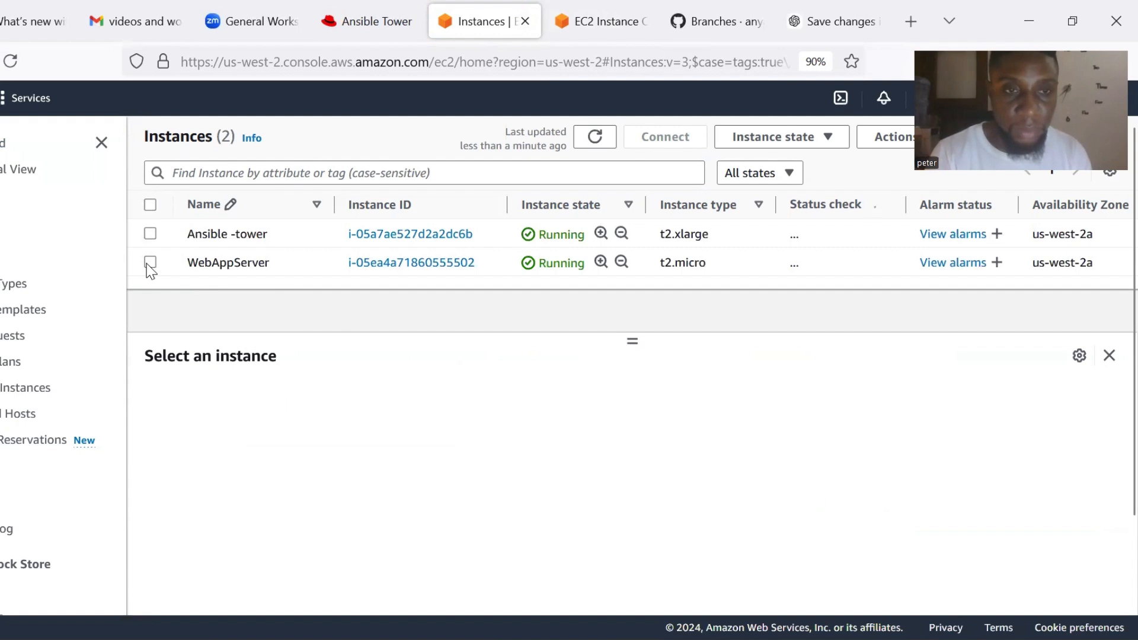
# Copy WebAppServer's public IPv4 address 52.37.250.135 and open a new browser tab.
pyautogui.click(151, 264)
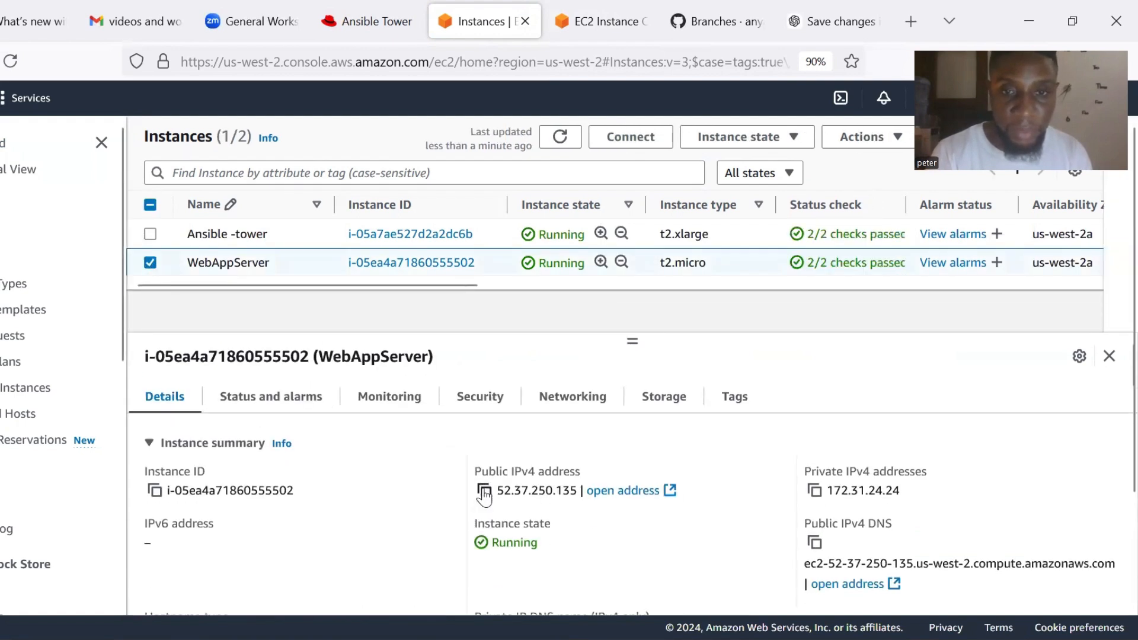
pyautogui.click(484, 491)
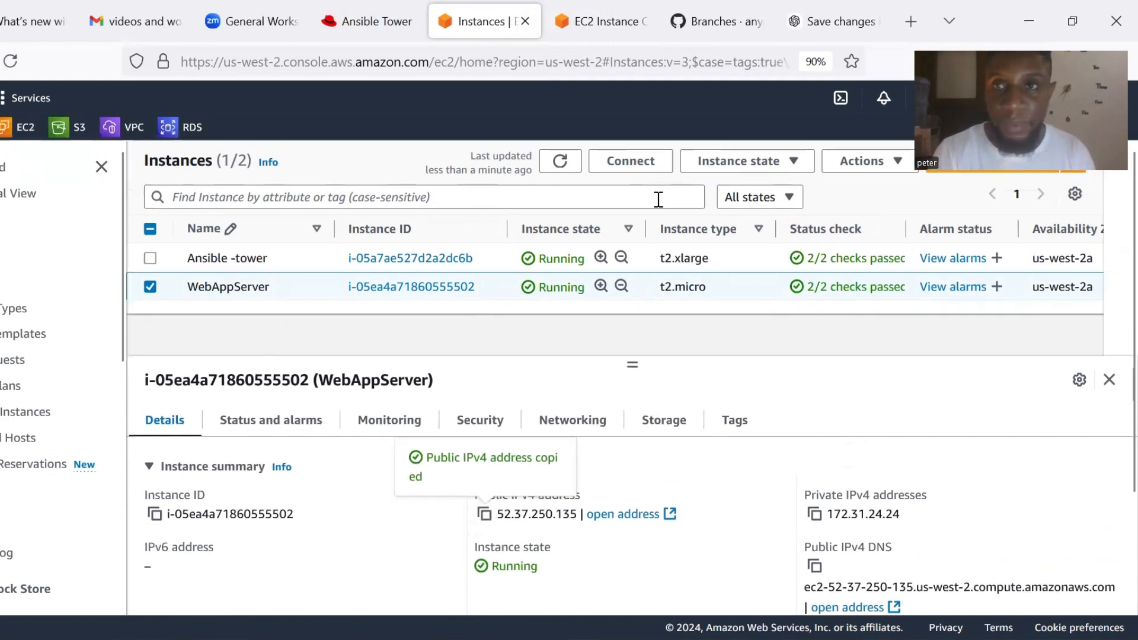
pyautogui.hotkey('ctrl', 't')
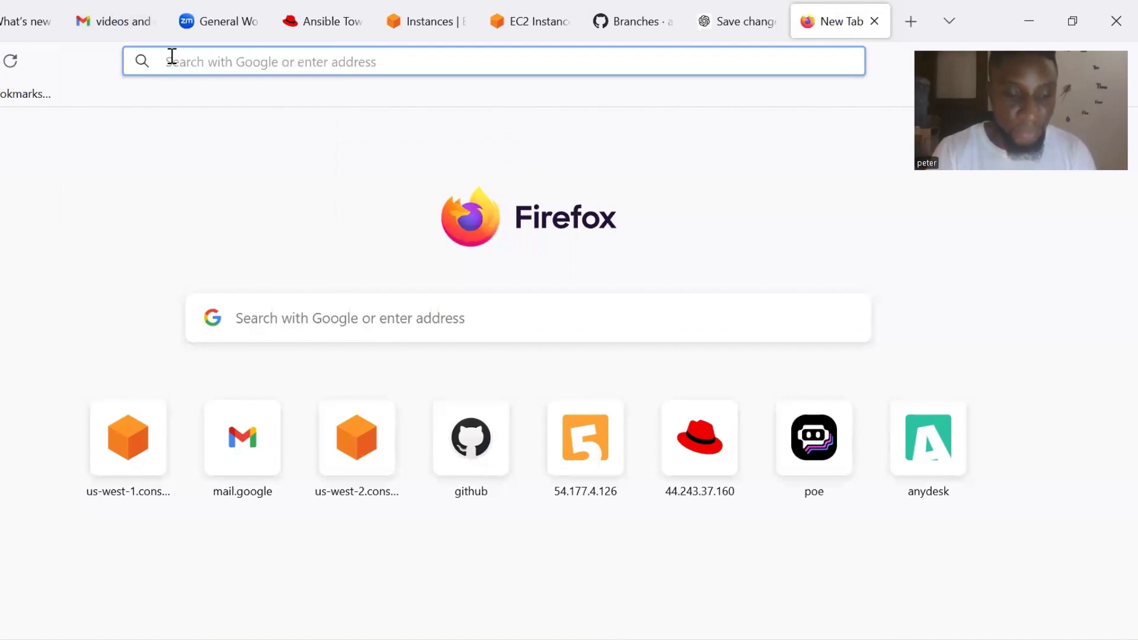
# Load the WordPress installer at 52.37.250.135 and continue with English (United States).
pyautogui.hotkey('ctrl', 'v')
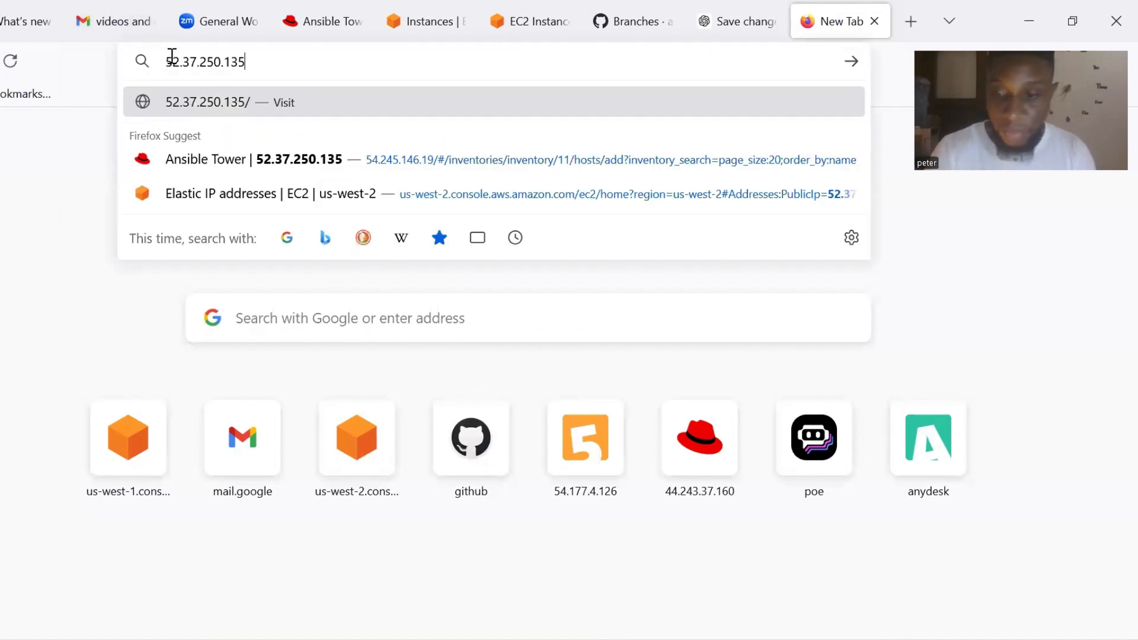
pyautogui.press('Return')
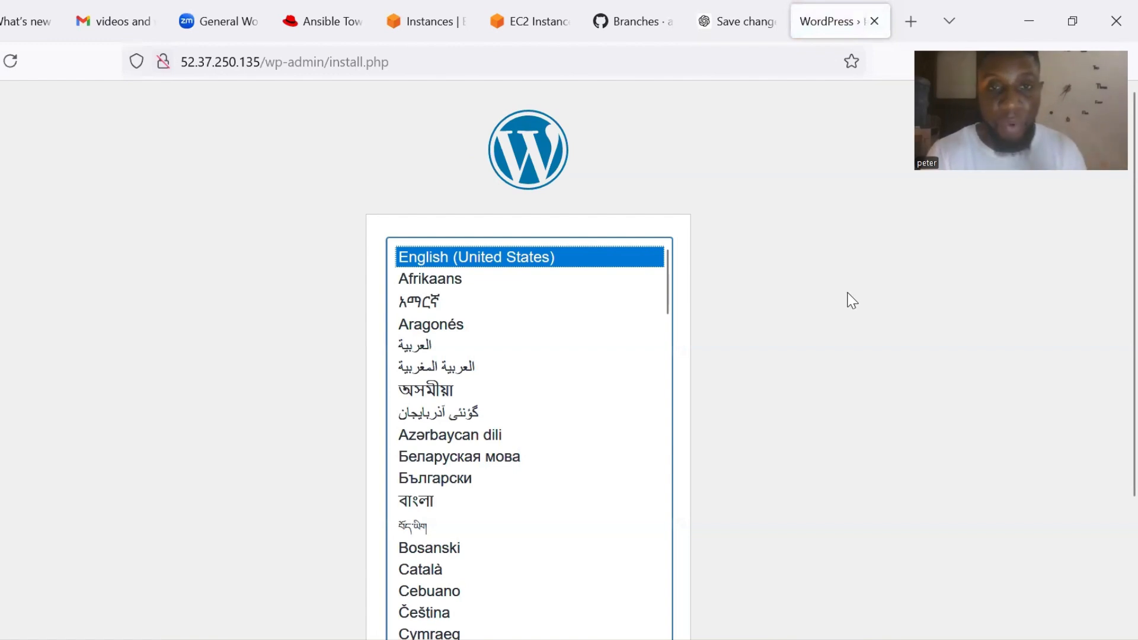
pyautogui.scroll(-2, 723, 249)
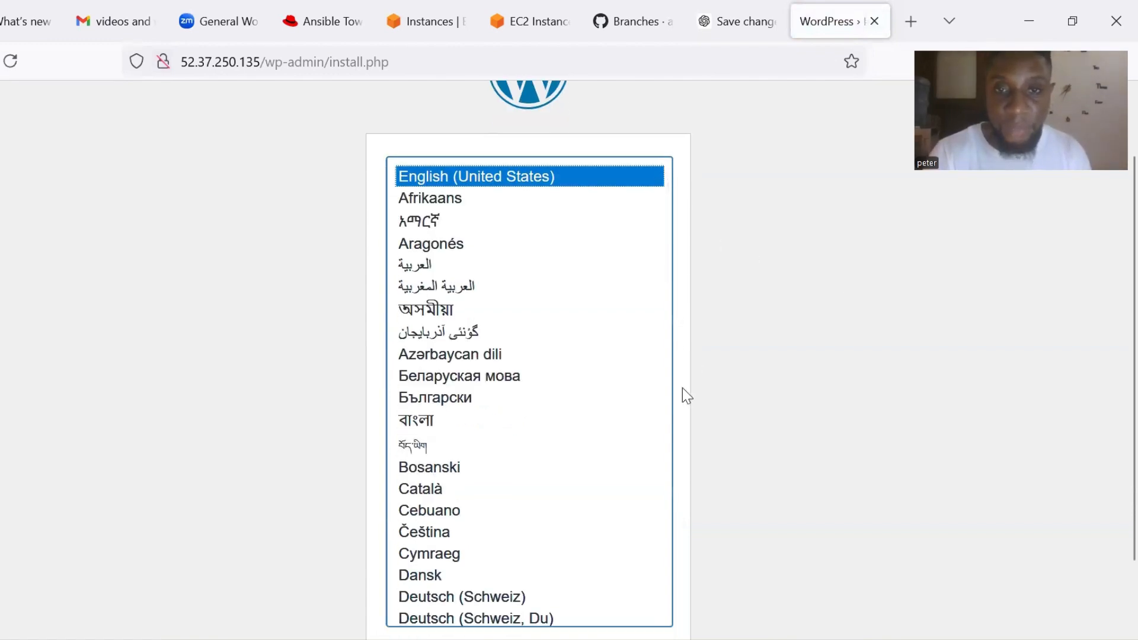
pyautogui.scroll(-2, 682, 387)
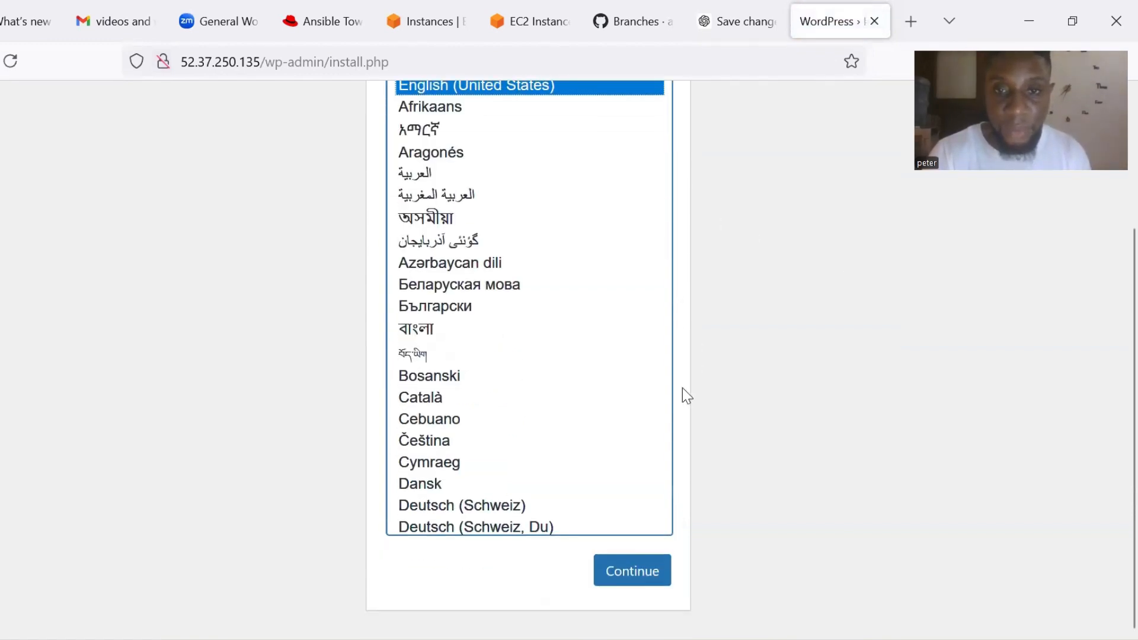
pyautogui.click(634, 583)
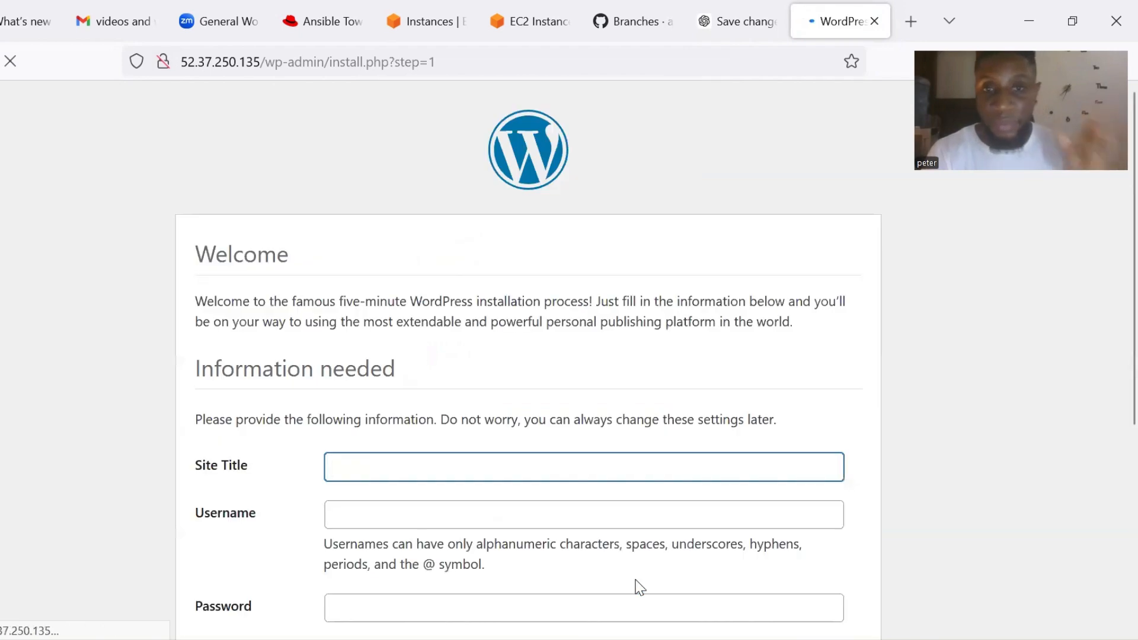
# Dismiss the insecure-login warning and enter the Site Title 'ansible-application-deployment'.
pyautogui.scroll(-5, 529, 476)
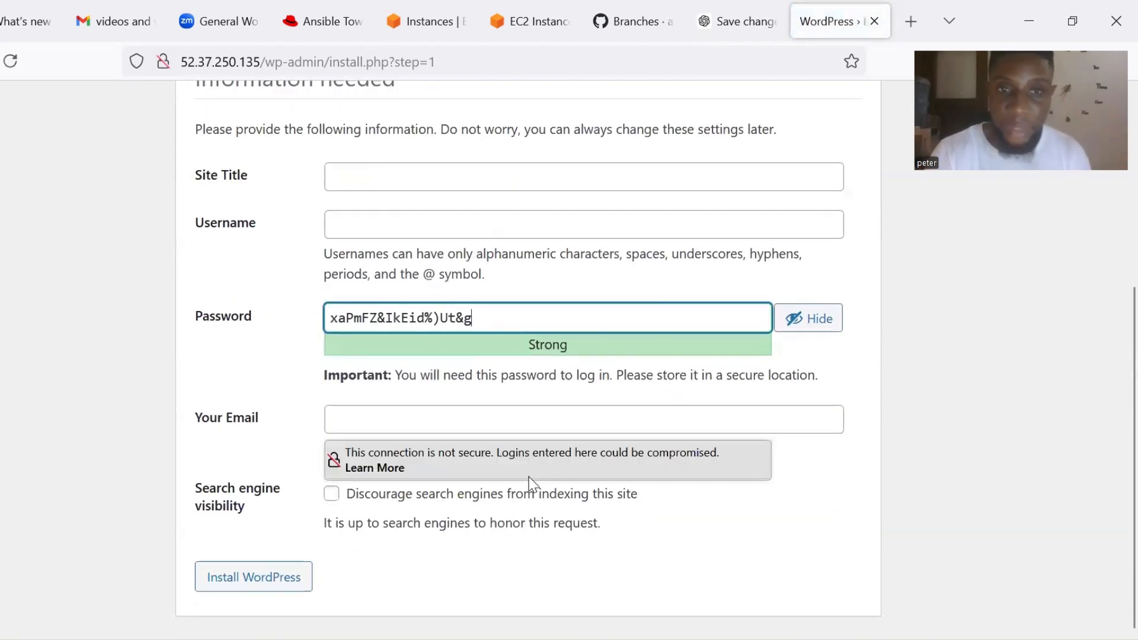
pyautogui.click(272, 292)
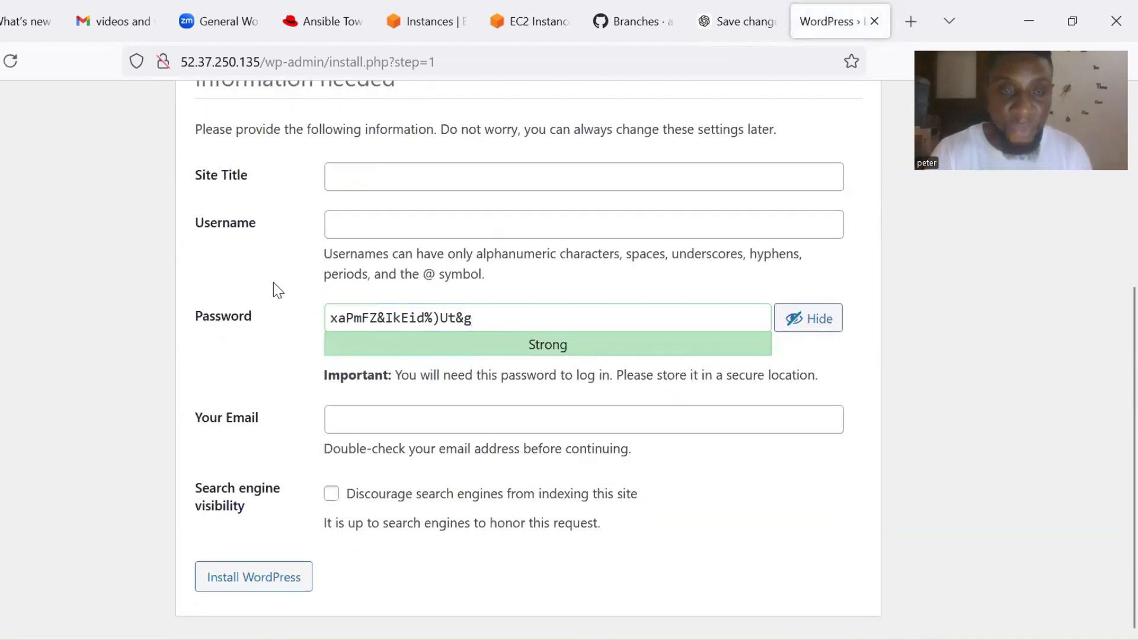
pyautogui.scroll(1, 273, 282)
pyautogui.scroll(3, 274, 282)
pyautogui.scroll(-2, 272, 282)
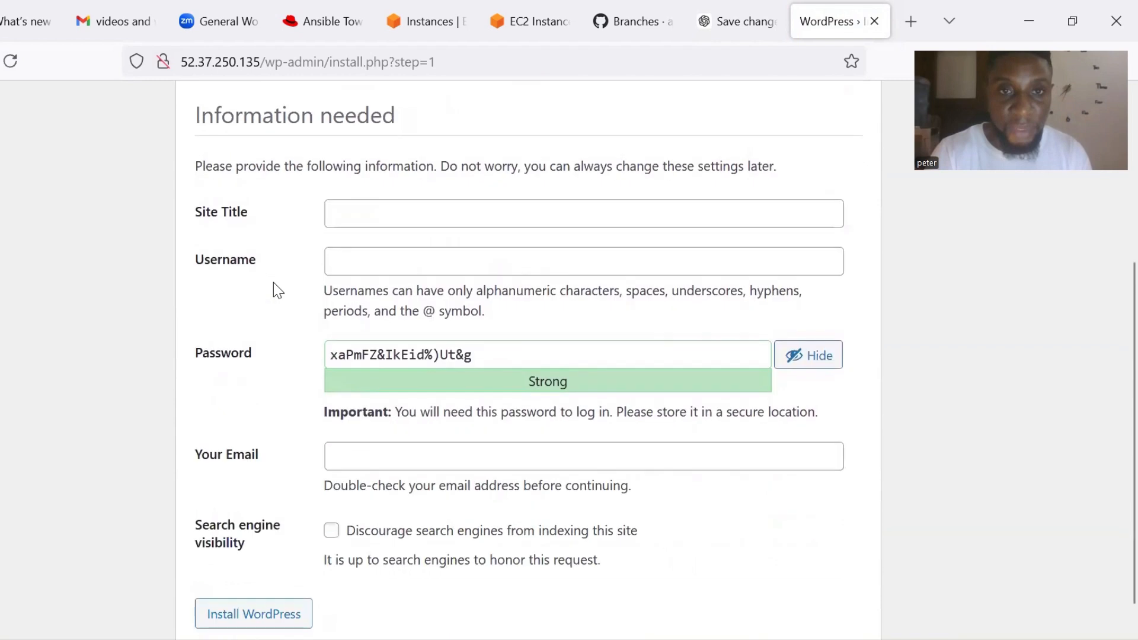
pyautogui.click(362, 210)
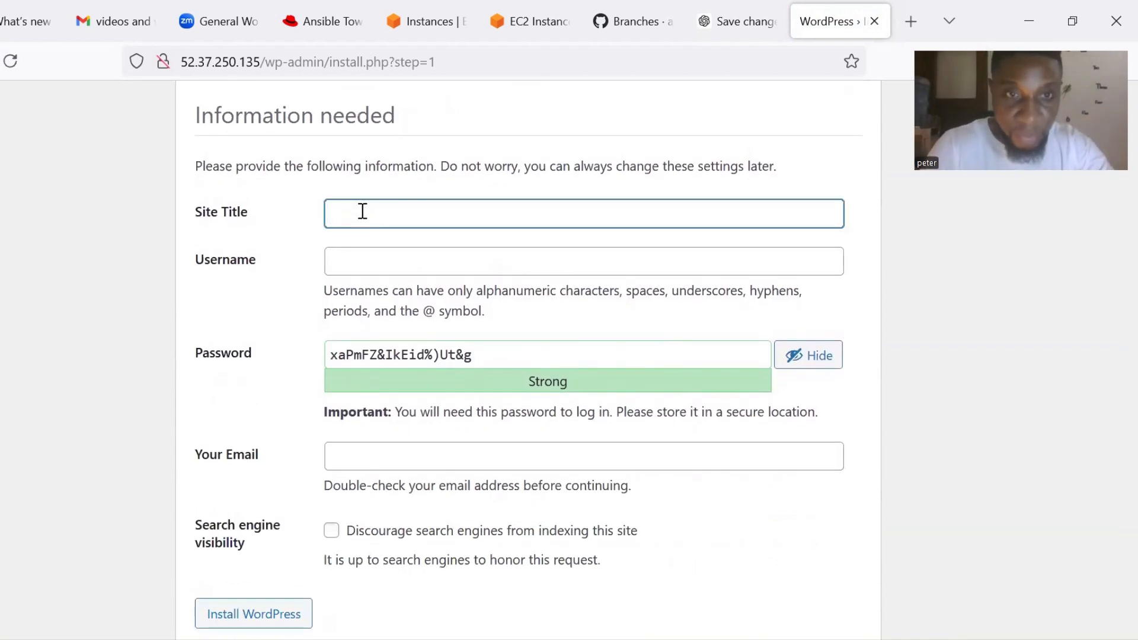
pyautogui.write('n')
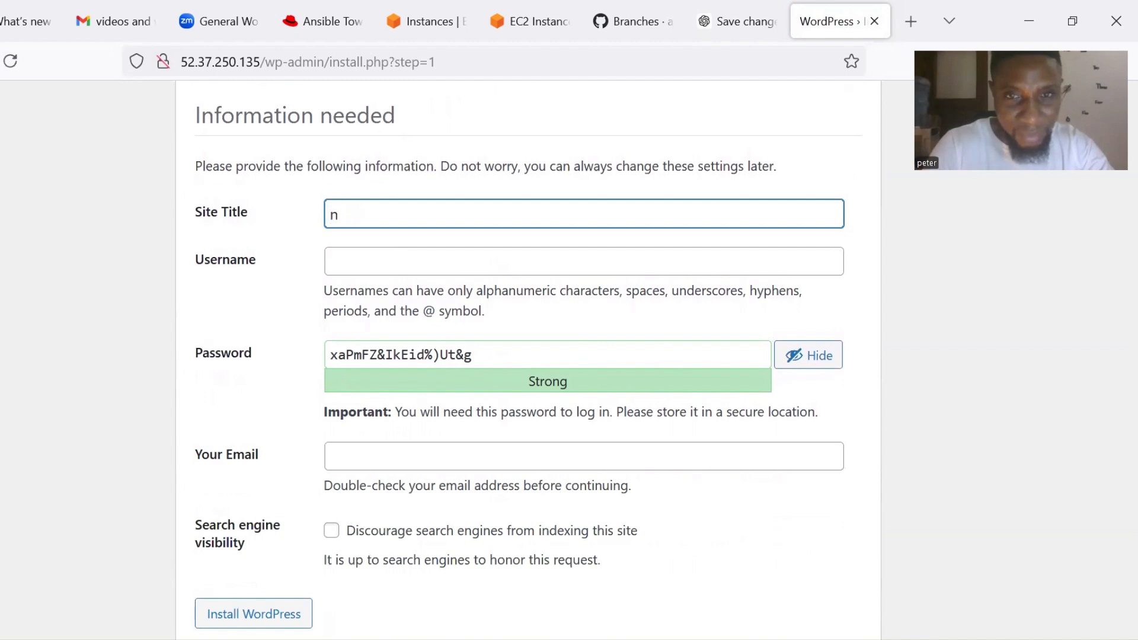
pyautogui.press('BackSpace')
pyautogui.write('ansib')
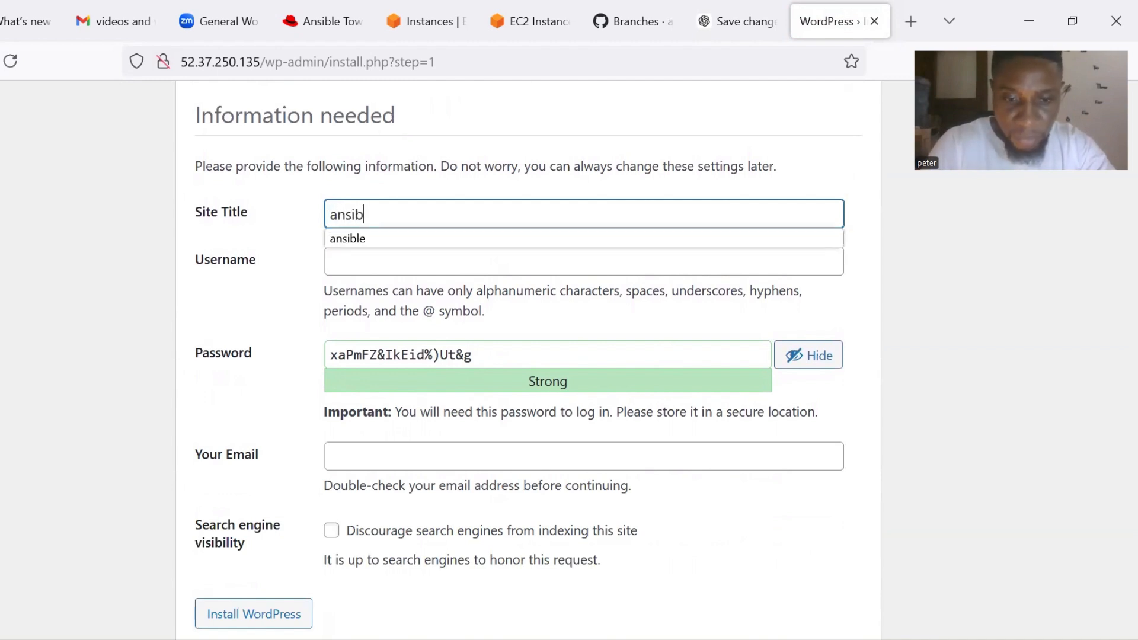
pyautogui.write('le-')
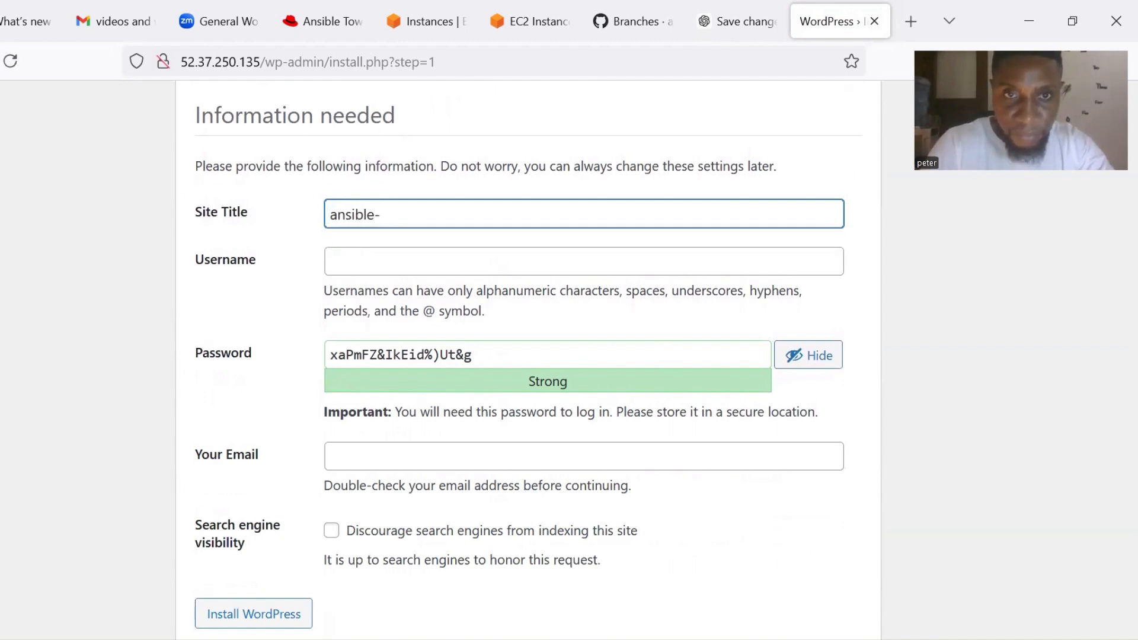
pyautogui.write('a')
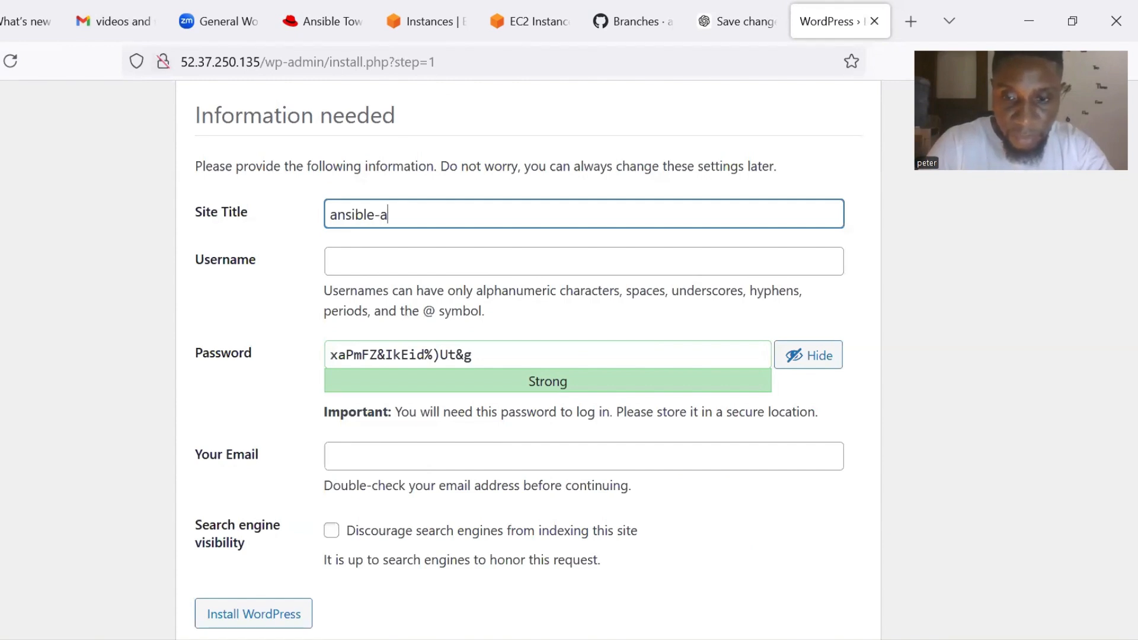
pyautogui.write('pplica')
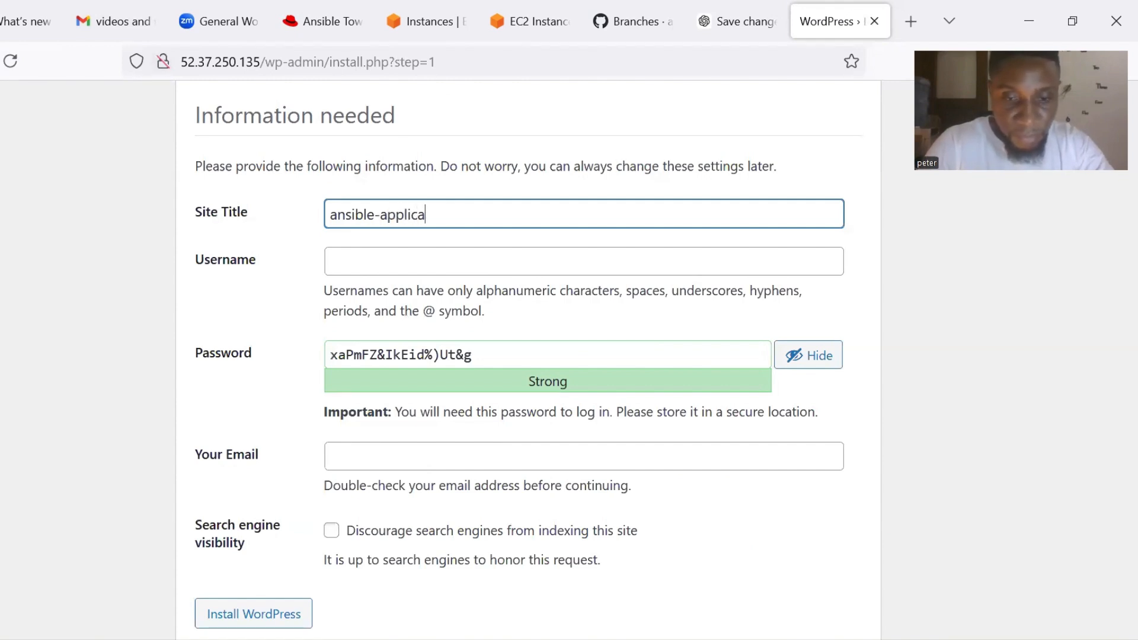
pyautogui.write('tion-')
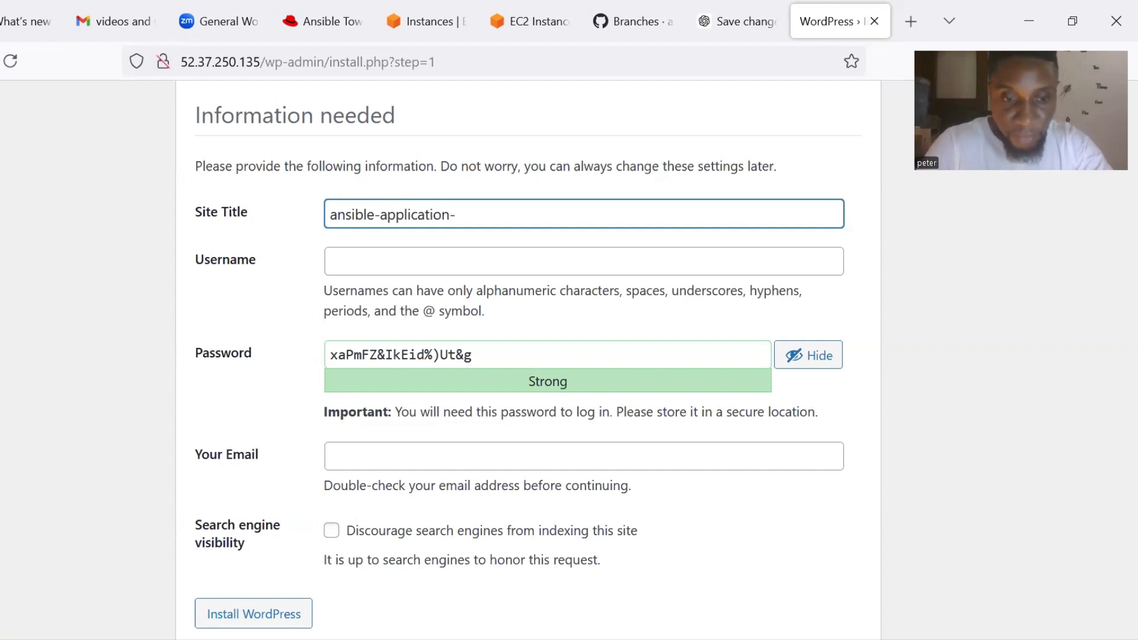
pyautogui.write('de')
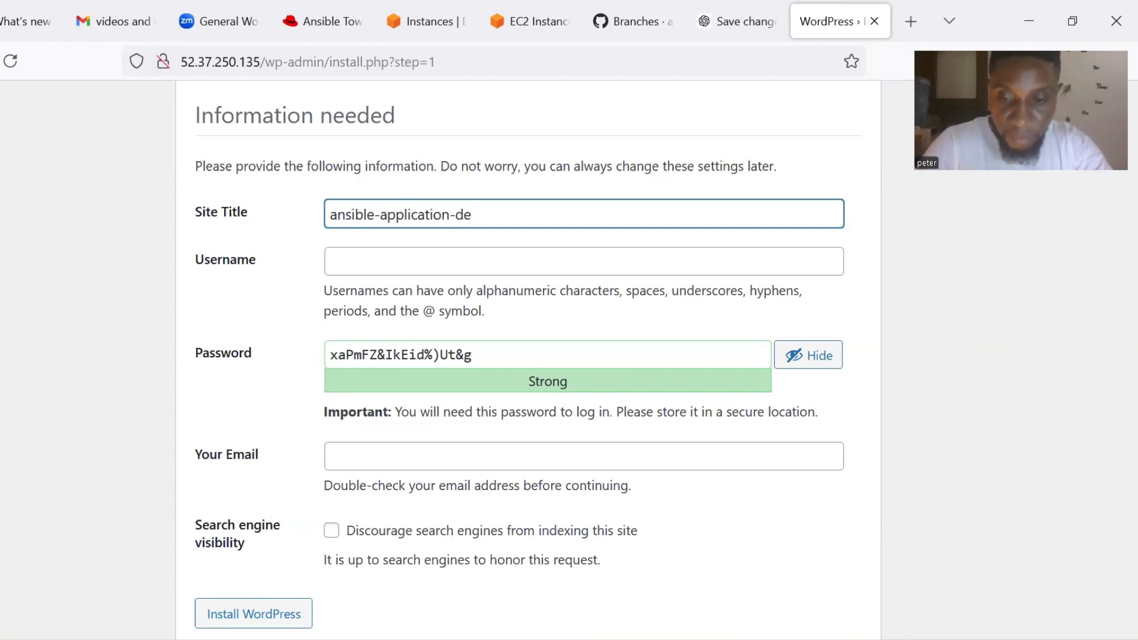
pyautogui.write('plo')
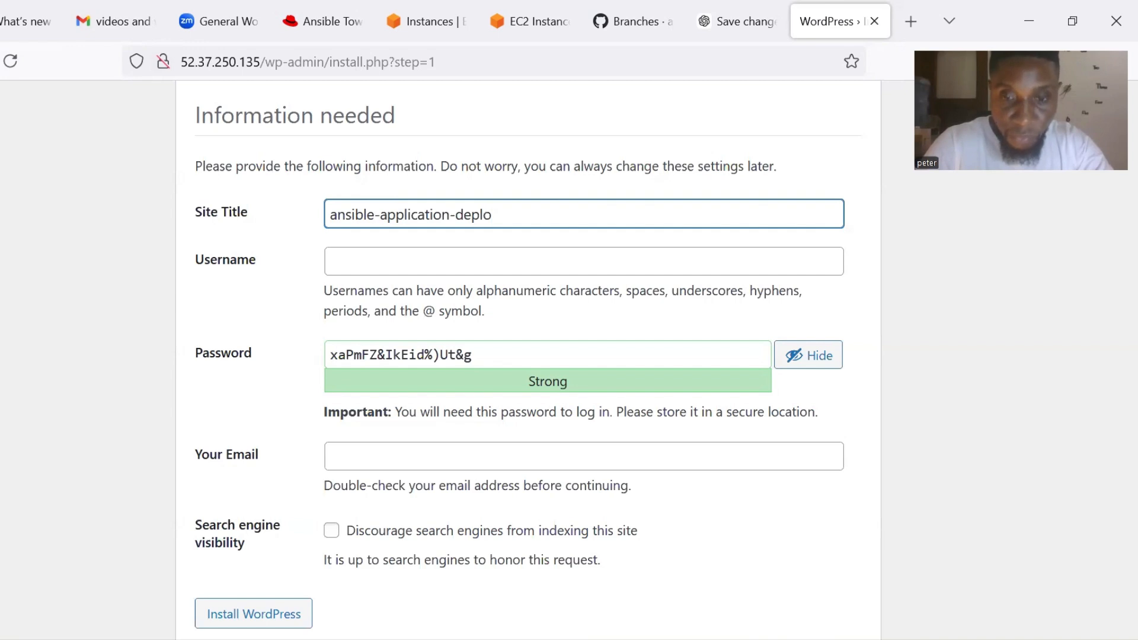
pyautogui.write('u')
pyautogui.press('BackSpace')
pyautogui.write('yment')
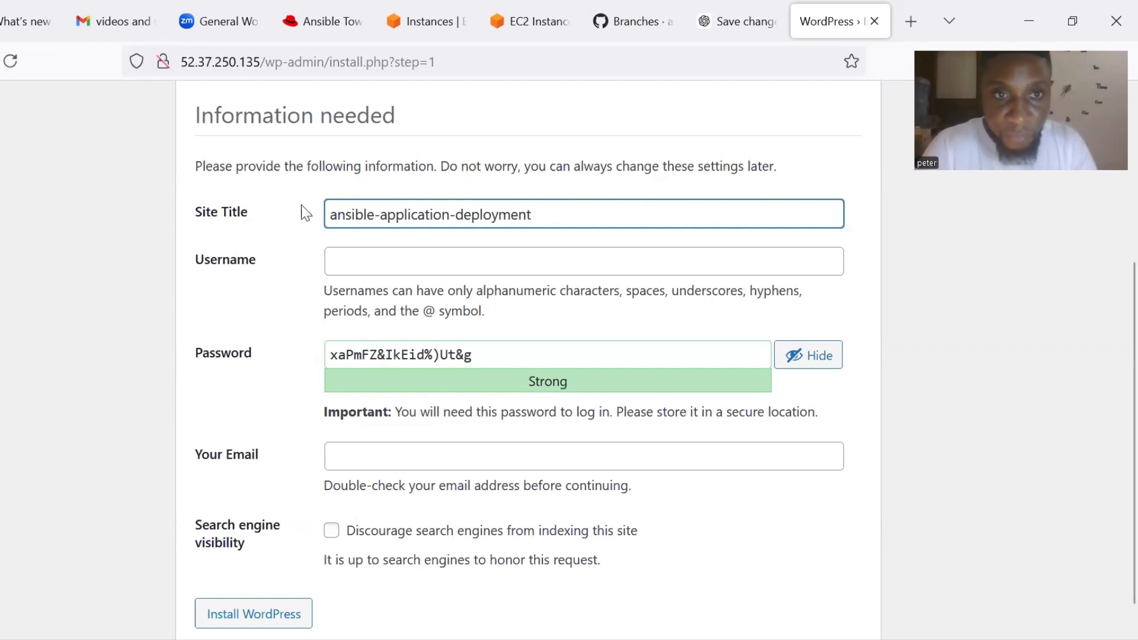
# Enter the admin username and replace the generated password with your own password.
pyautogui.click(367, 262)
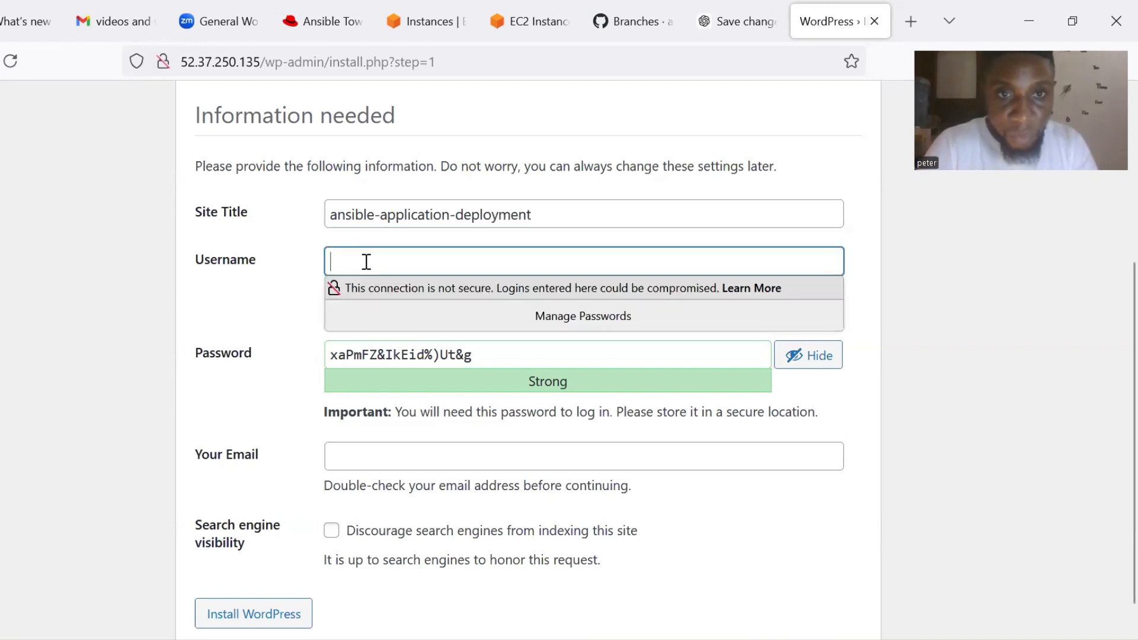
pyautogui.write('a')
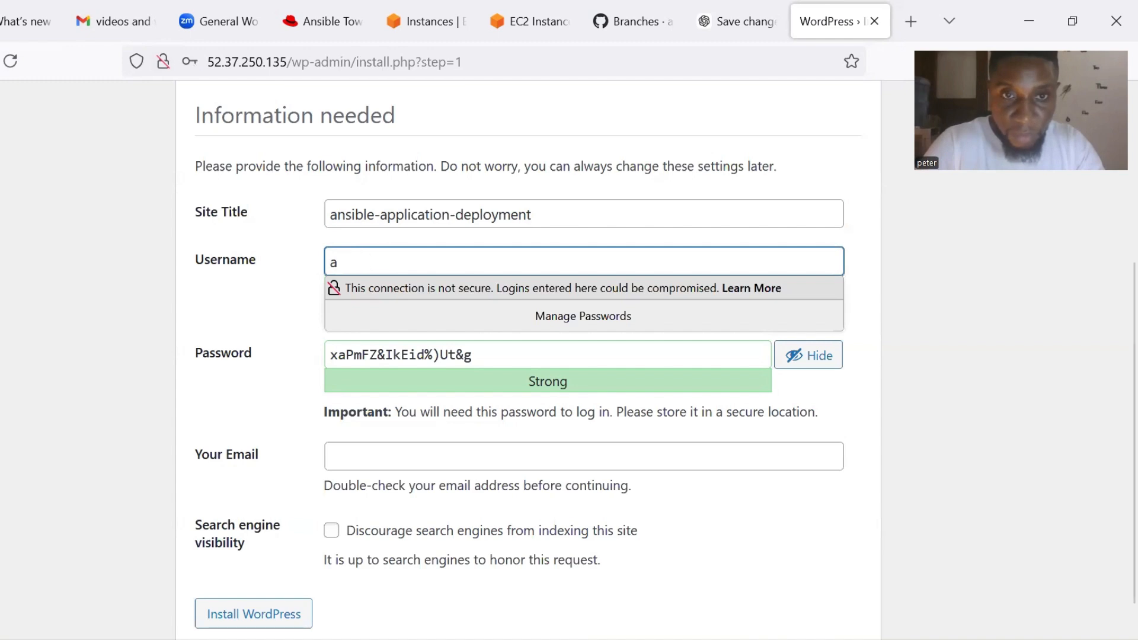
pyautogui.write('peter')
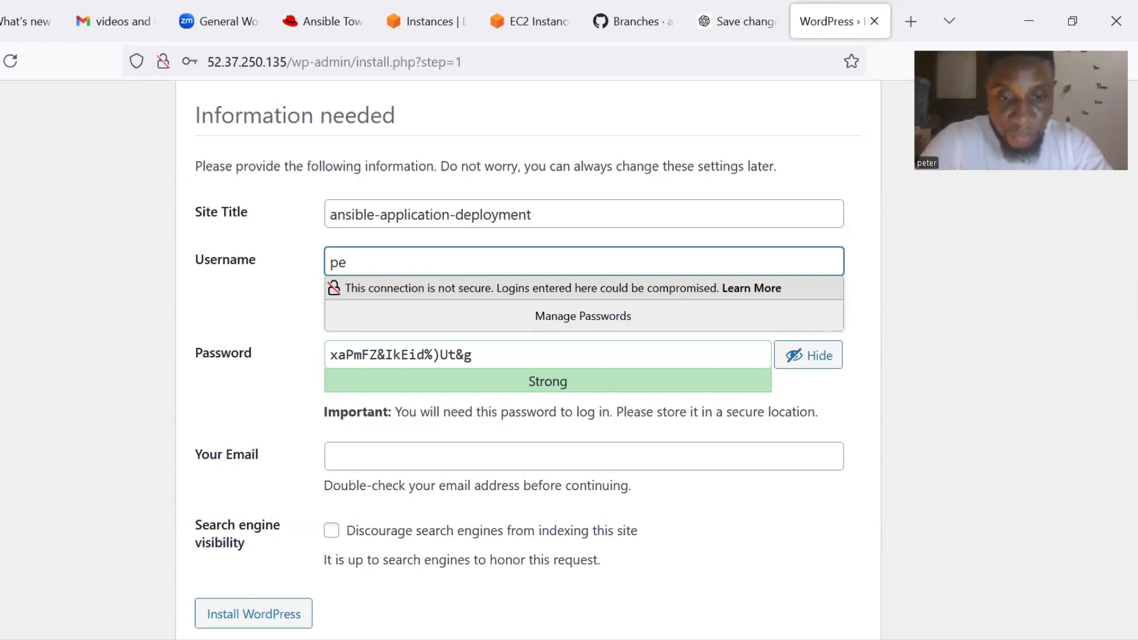
pyautogui.click(296, 291)
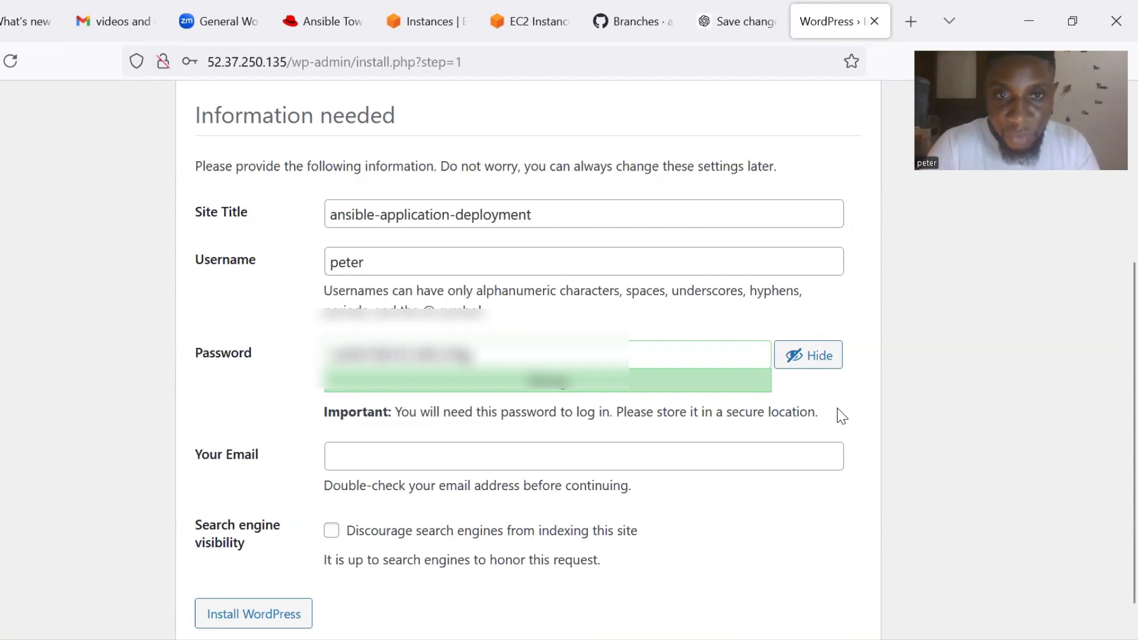
pyautogui.click(477, 350)
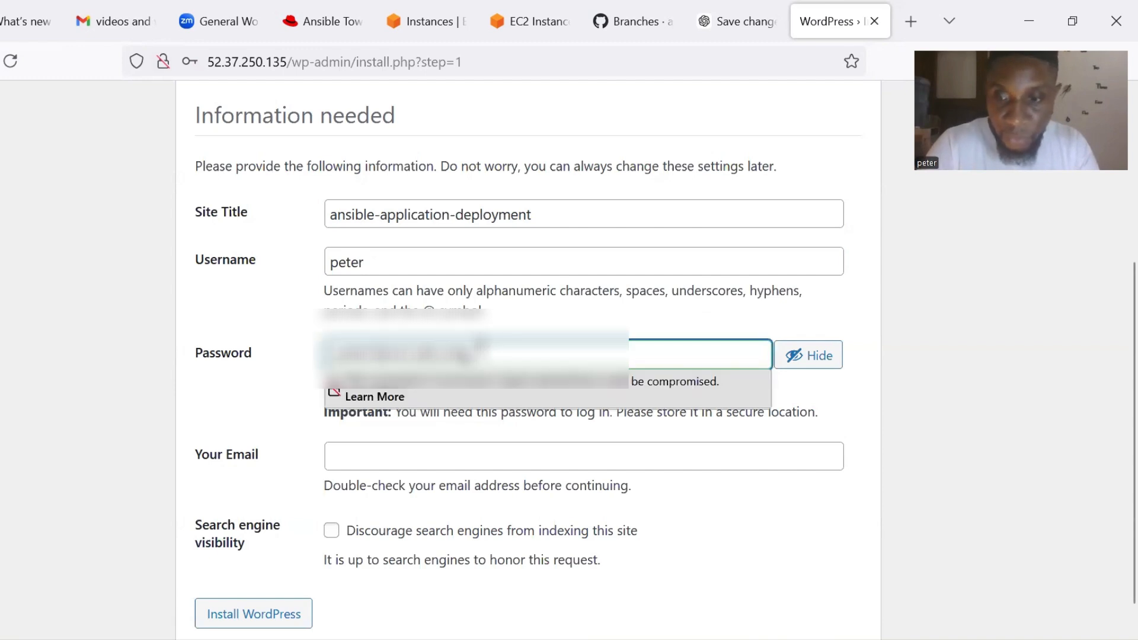
pyautogui.press('BackSpace')
pyautogui.press('BackSpace')
pyautogui.press('BackSpace')
pyautogui.press('BackSpace')
pyautogui.press('BackSpace')
pyautogui.press('BackSpace')
pyautogui.press('BackSpace')
pyautogui.press('BackSpace')
pyautogui.press('BackSpace')
pyautogui.press('BackSpace')
pyautogui.press('BackSpace')
pyautogui.press('BackSpace')
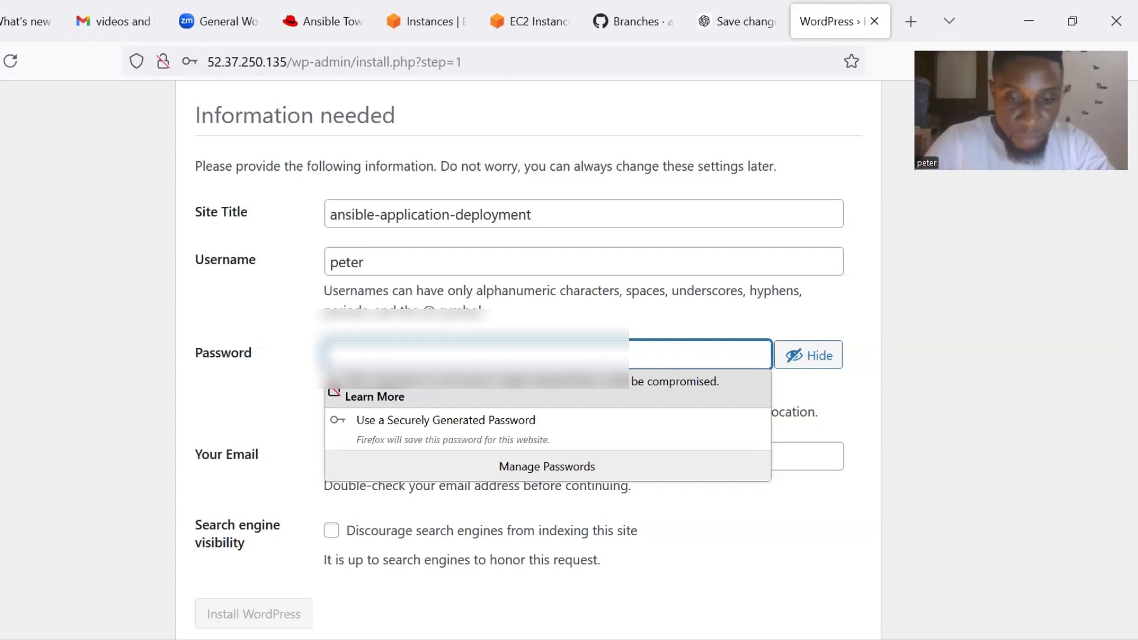
pyautogui.write('****')
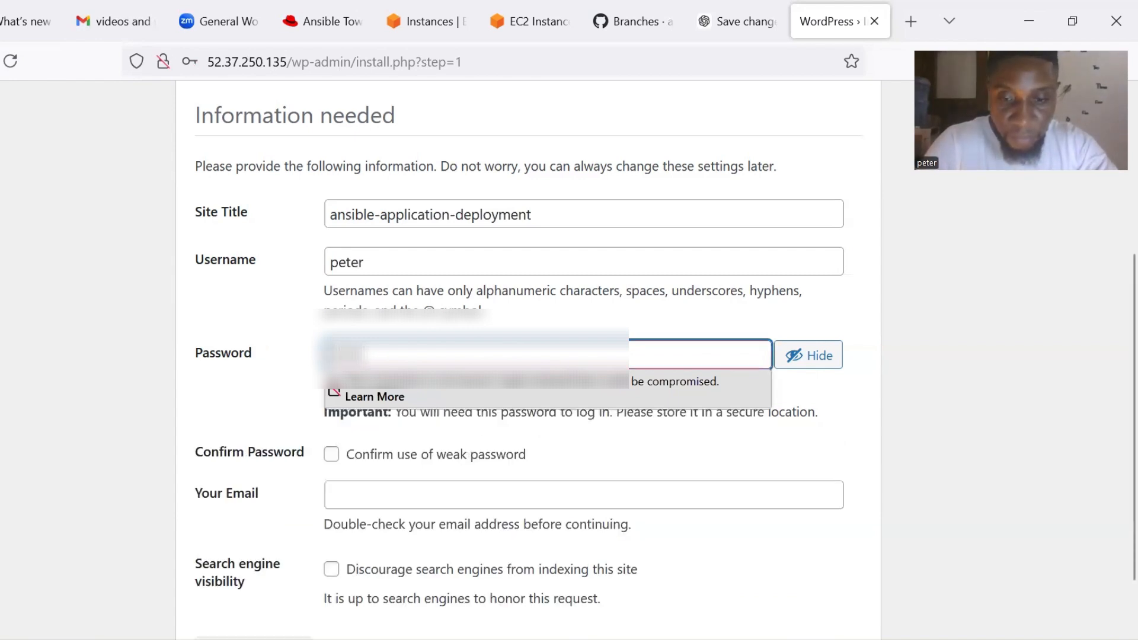
pyautogui.write('****')
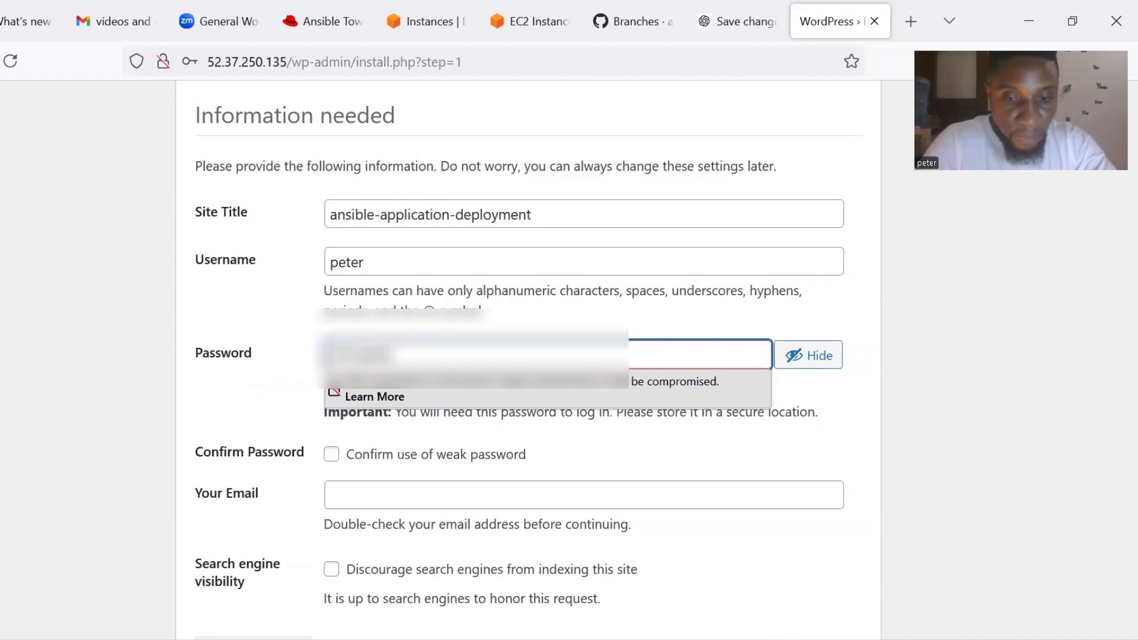
pyautogui.write('***')
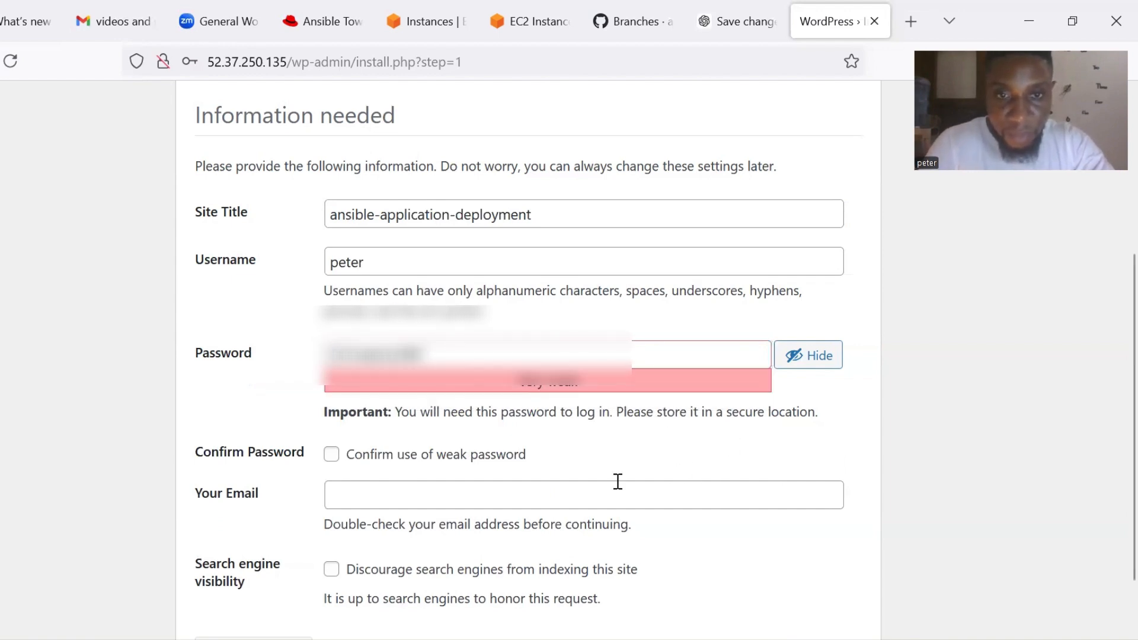
# Confirm use of the weak password and fill in the admin e-mail address.
pyautogui.scroll(-1, 617, 481)
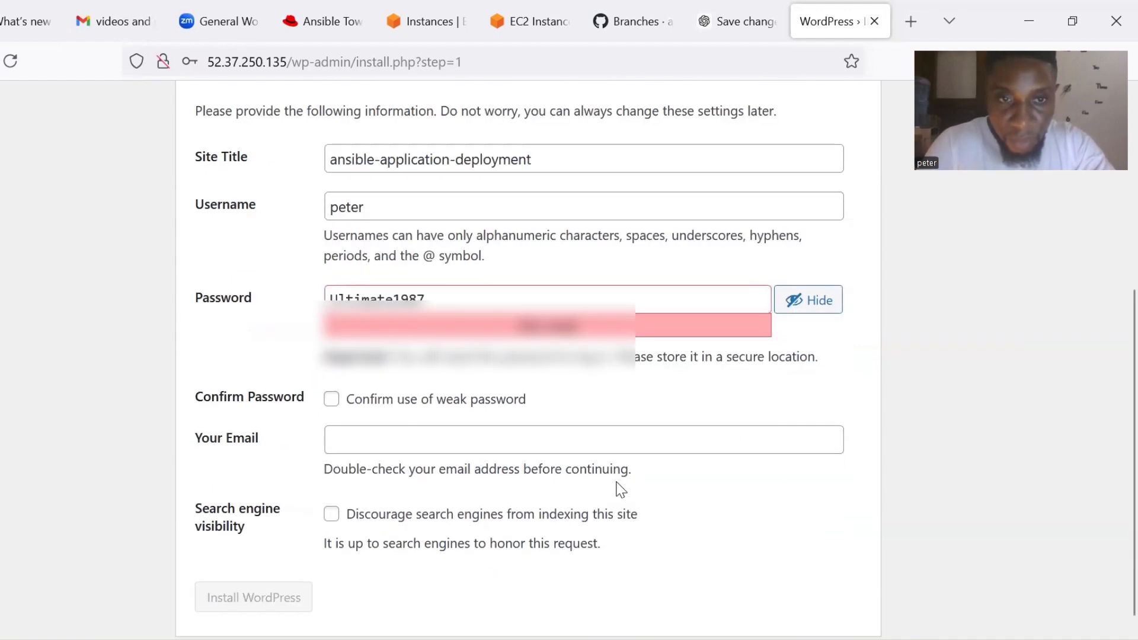
pyautogui.click(333, 402)
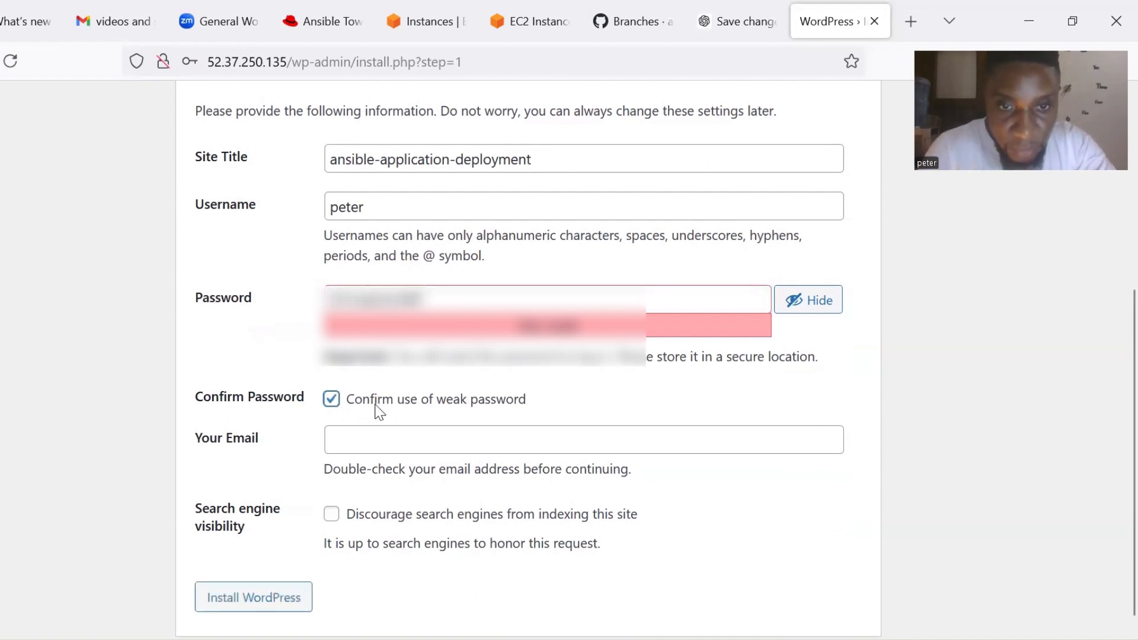
pyautogui.click(382, 448)
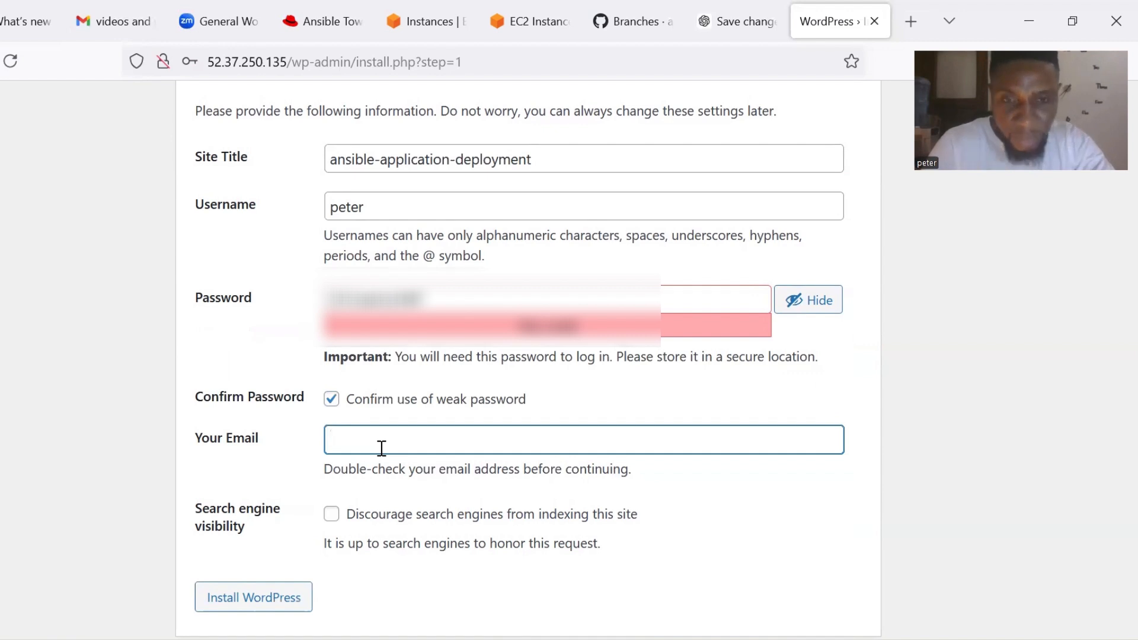
pyautogui.scroll(-1, 380, 450)
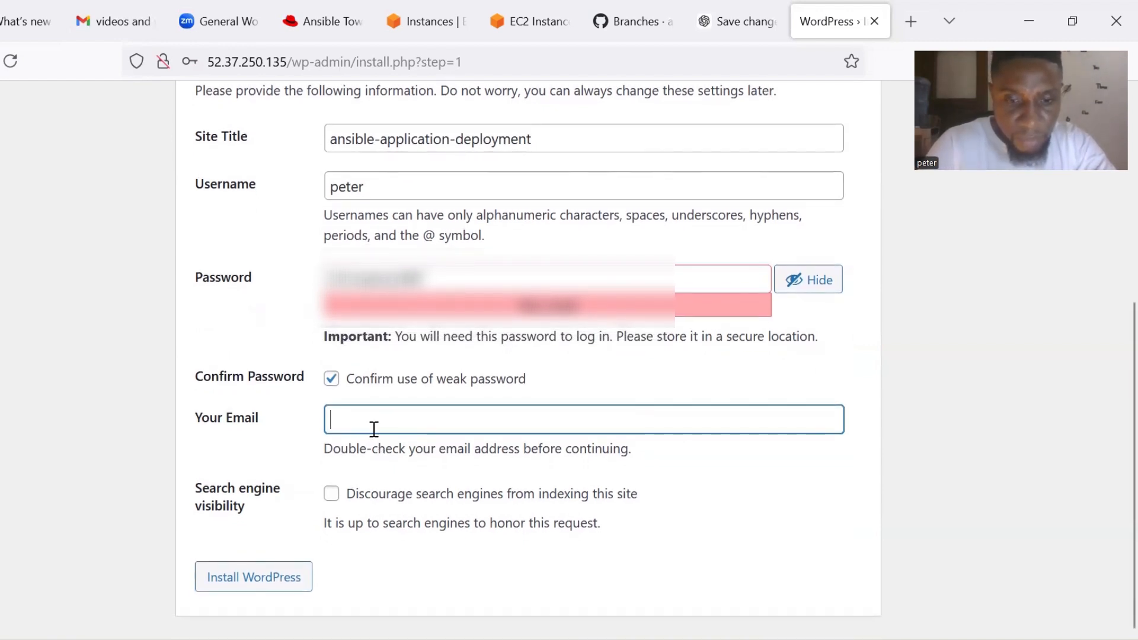
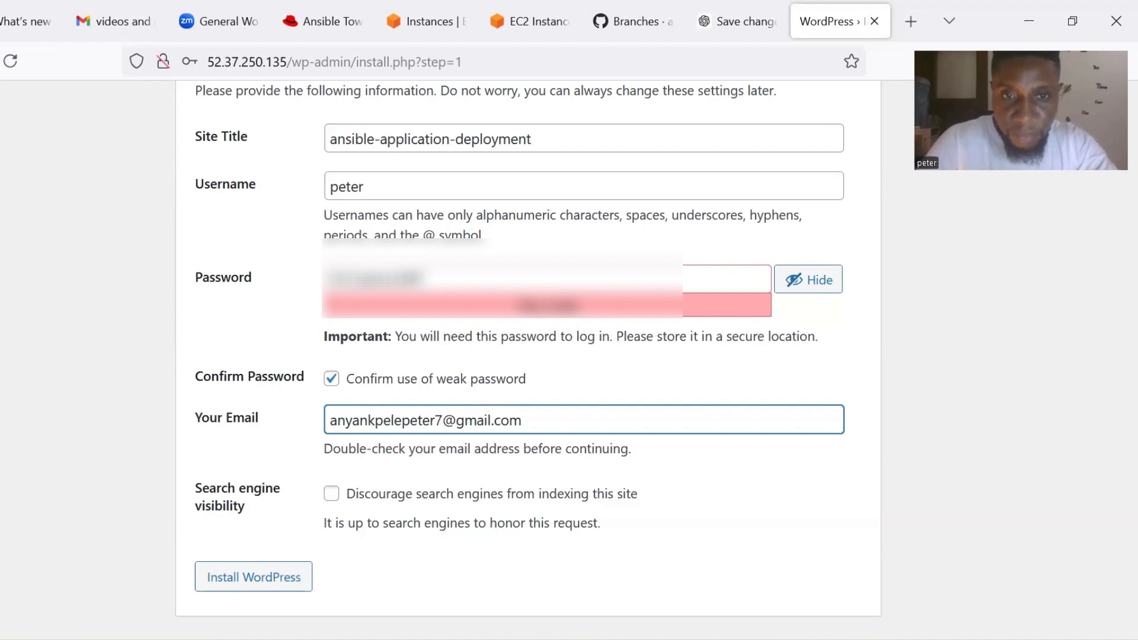
pyautogui.click(710, 501)
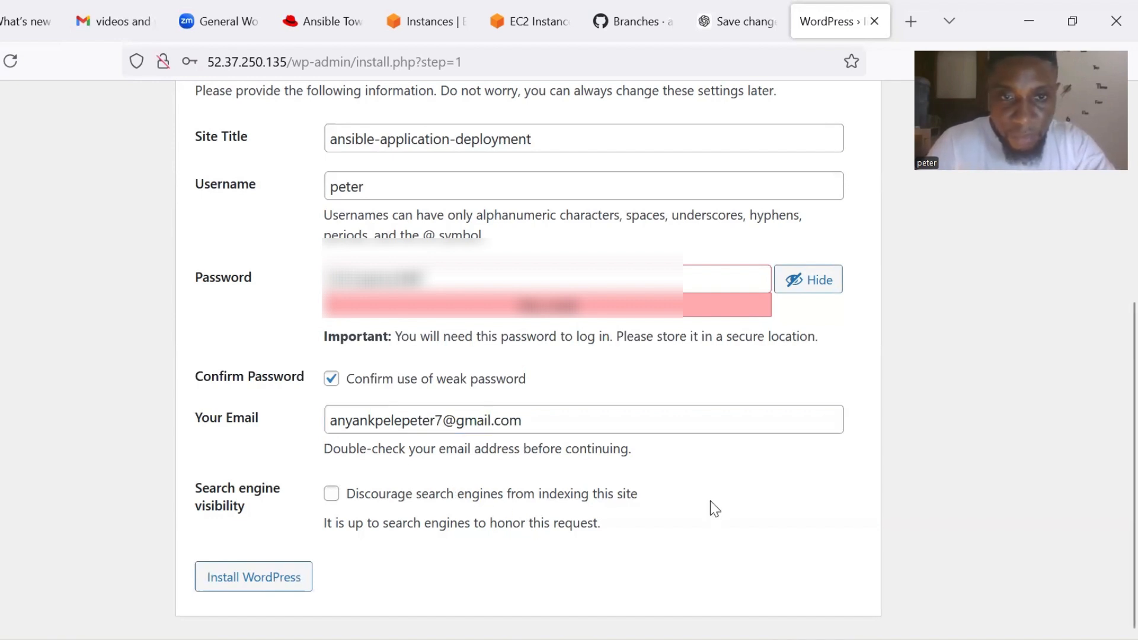
pyautogui.scroll(-1, 679, 556)
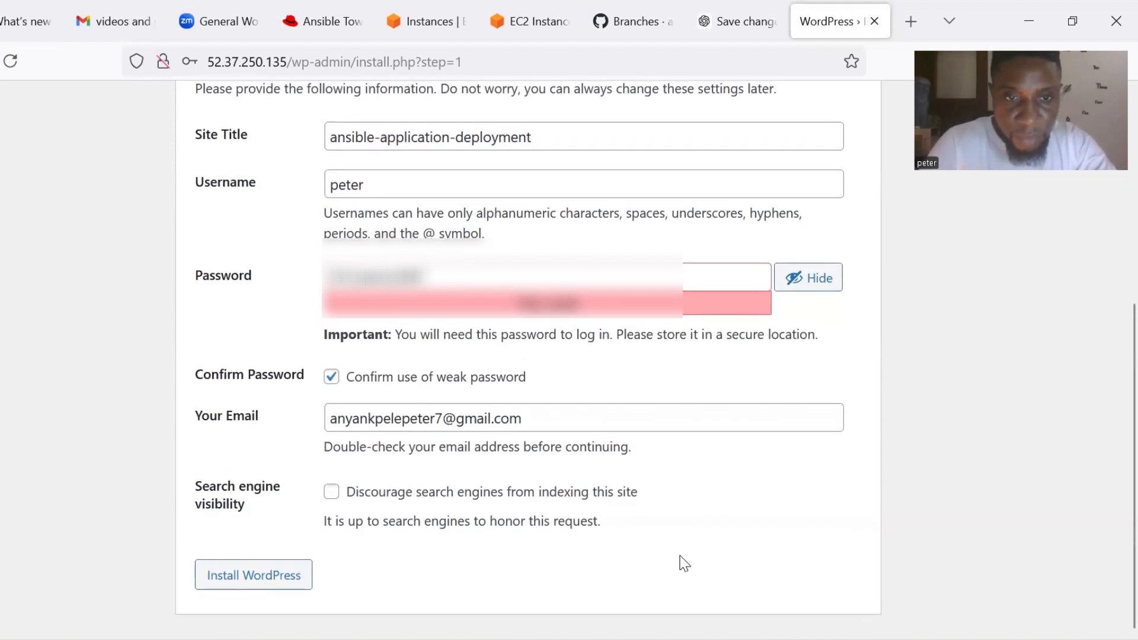
# Install WordPress, then enter the admin username on the login page.
pyautogui.click(285, 579)
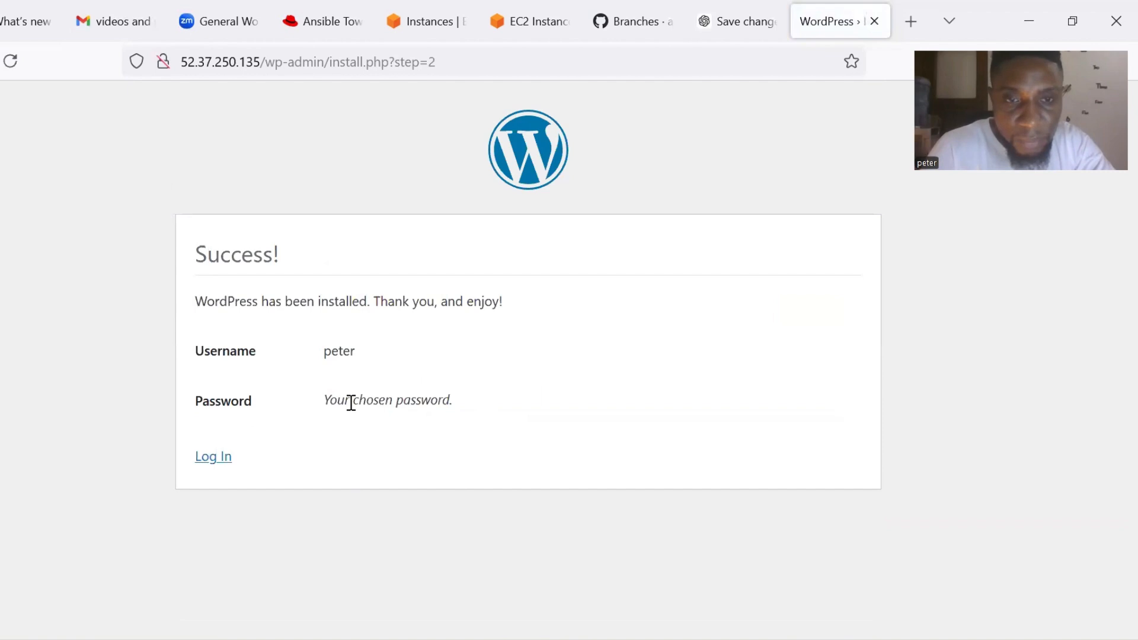
pyautogui.click(229, 468)
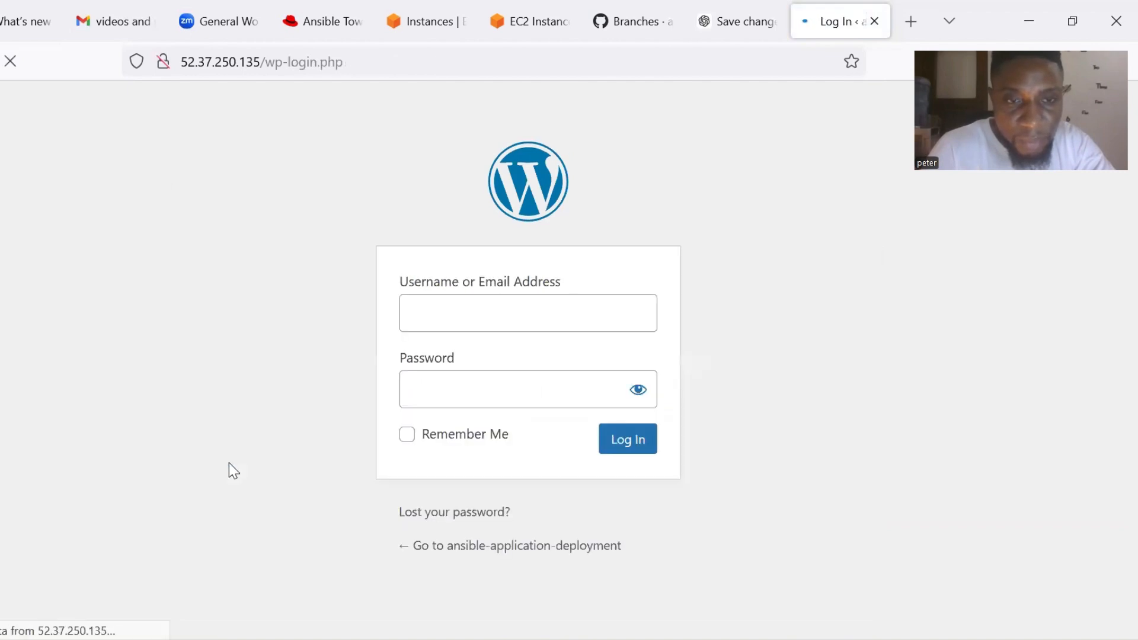
pyautogui.click(441, 315)
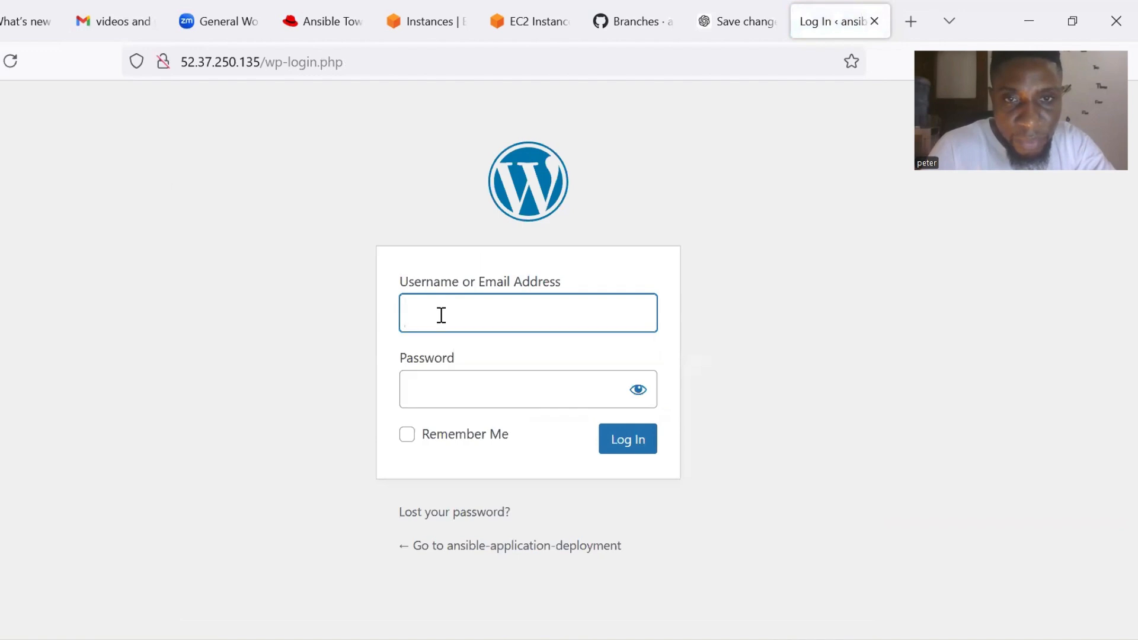
pyautogui.write('peter')
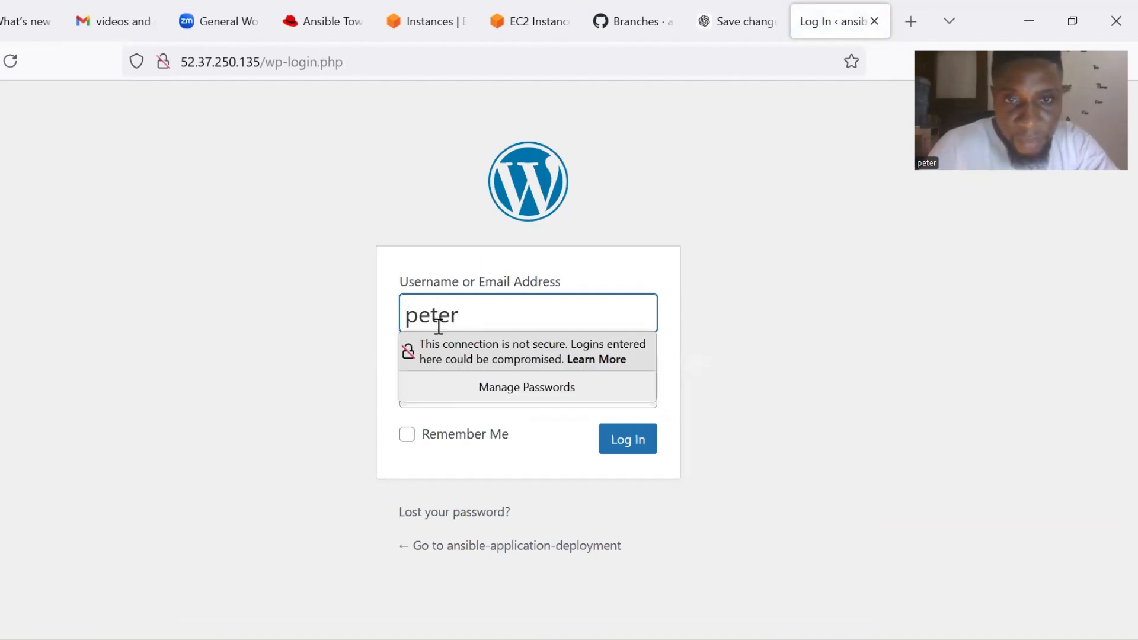
# Enter the account password, log in to wp-admin, and decline Firefox's save-password prompt.
pyautogui.click(306, 426)
pyautogui.click(434, 402)
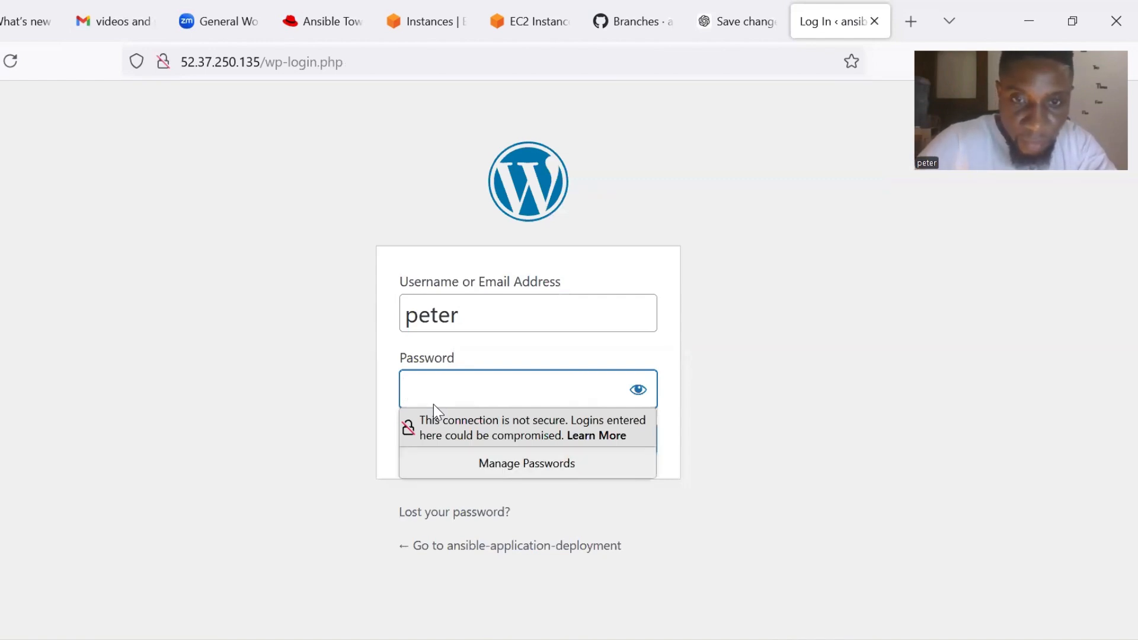
pyautogui.write('pas')
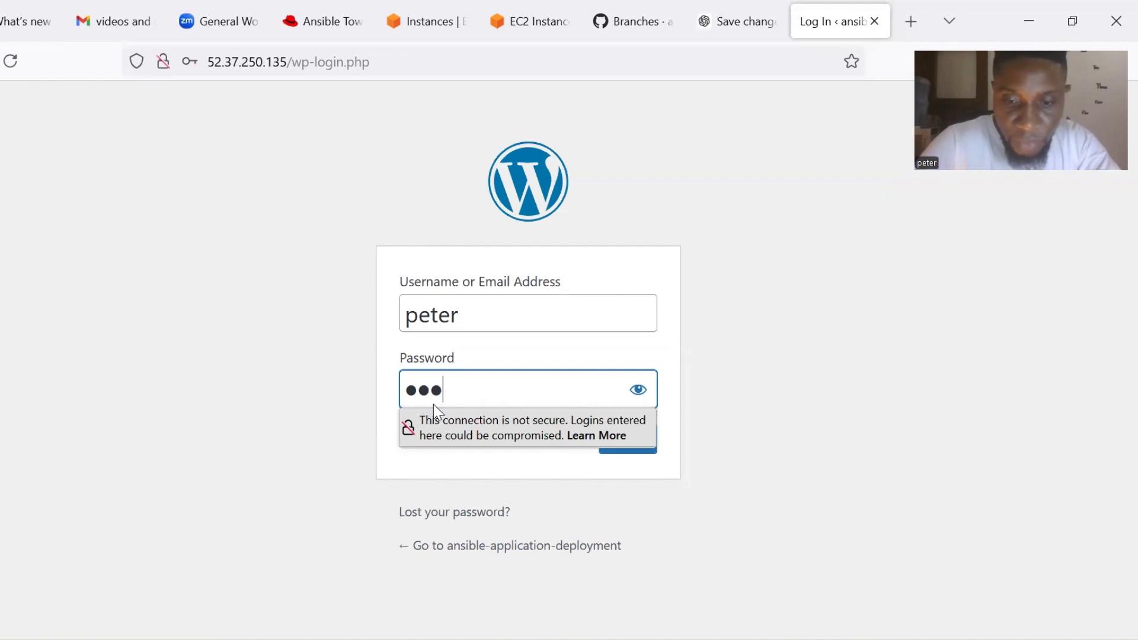
pyautogui.write('sword1')
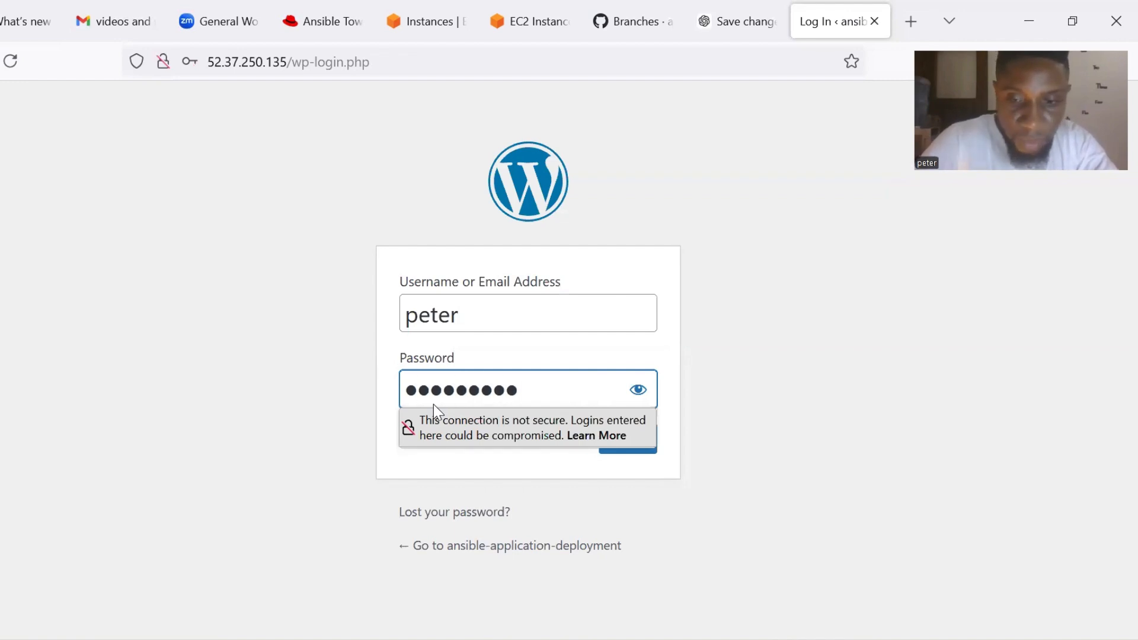
pyautogui.write('234')
pyautogui.moveTo(520, 392); pyautogui.dragTo(643, 507)
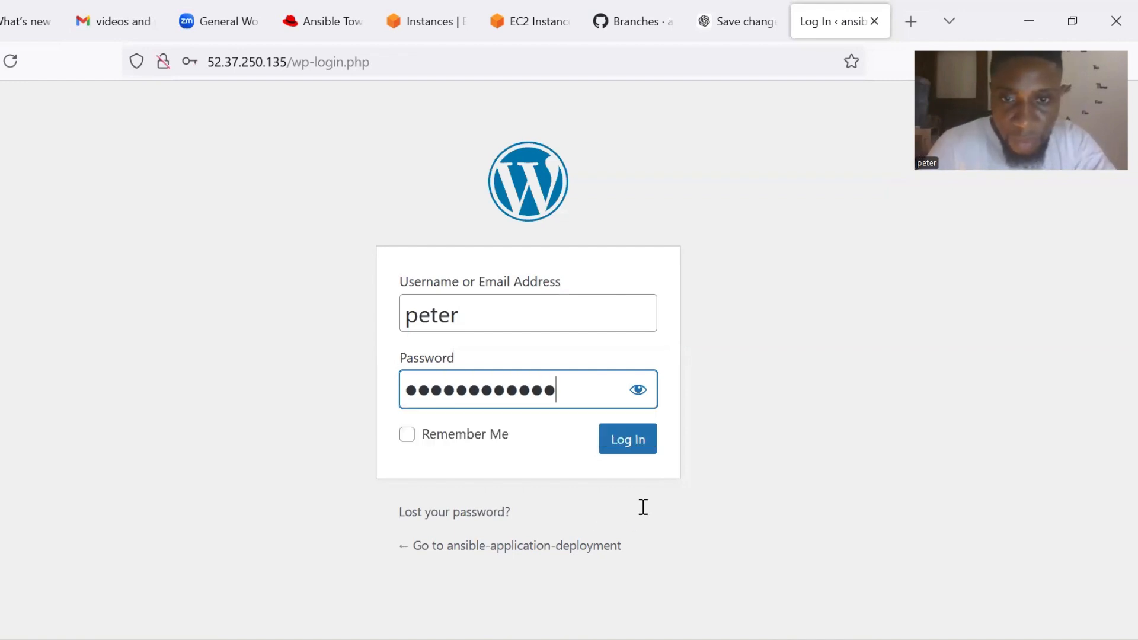
pyautogui.click(629, 458)
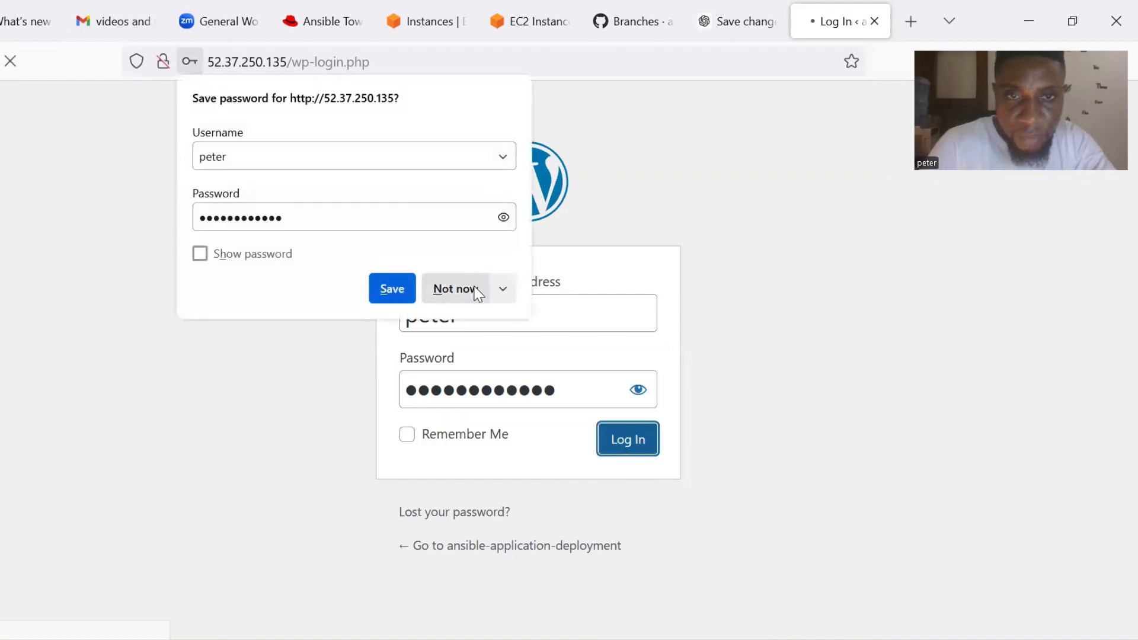
pyautogui.click(478, 291)
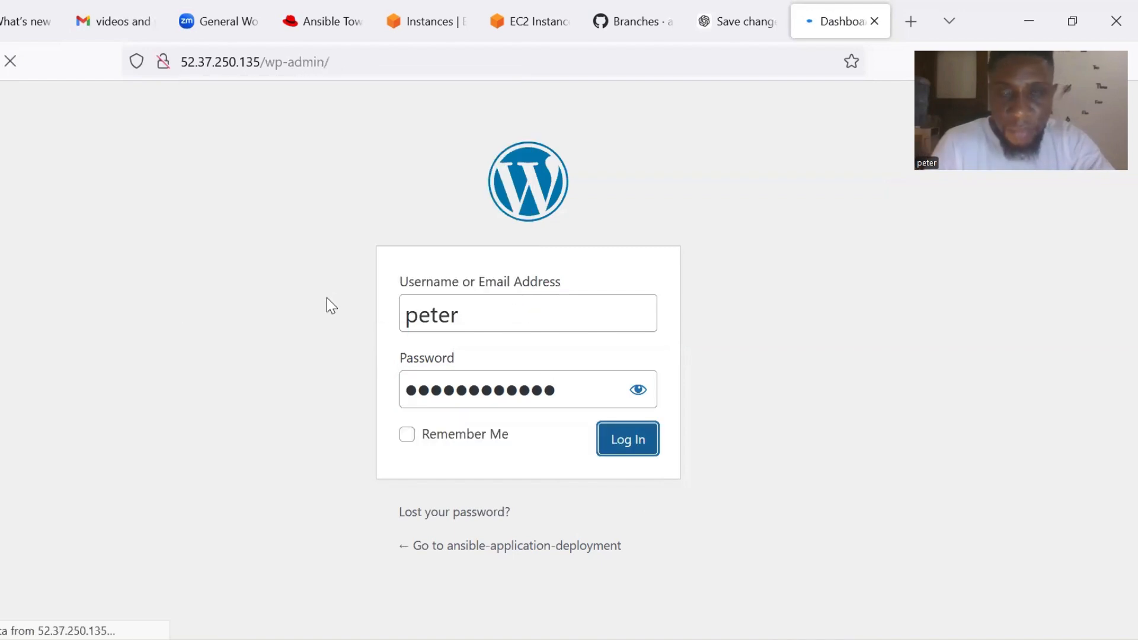